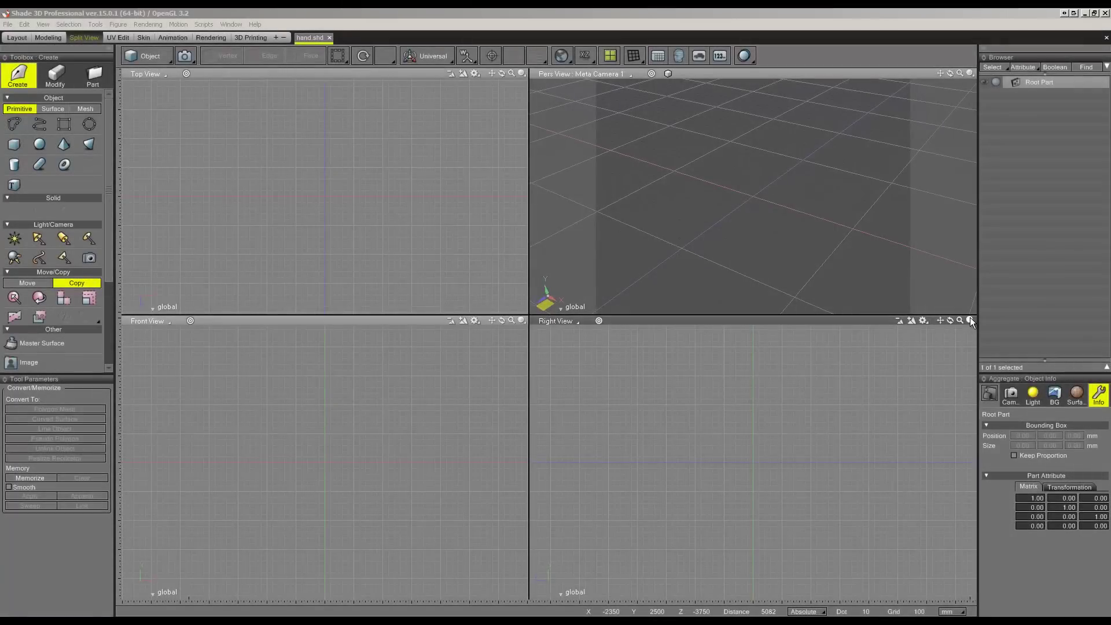
# - Load ref_hand.jpg as the Right view template and enlarge that view
pyautogui.click(970, 319)
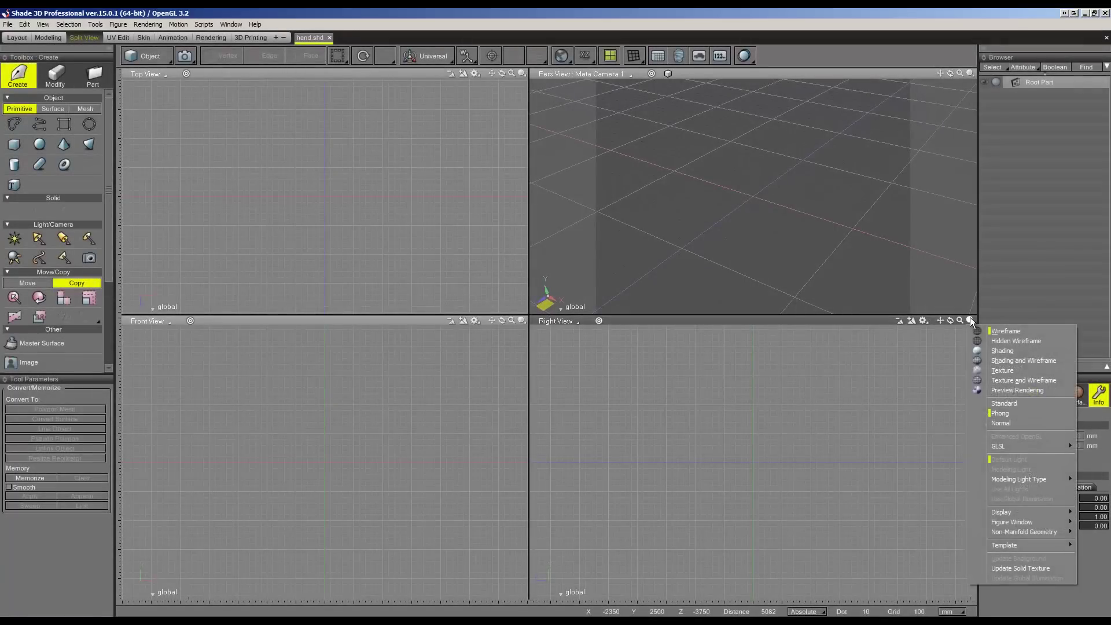
pyautogui.moveTo(1015, 545)
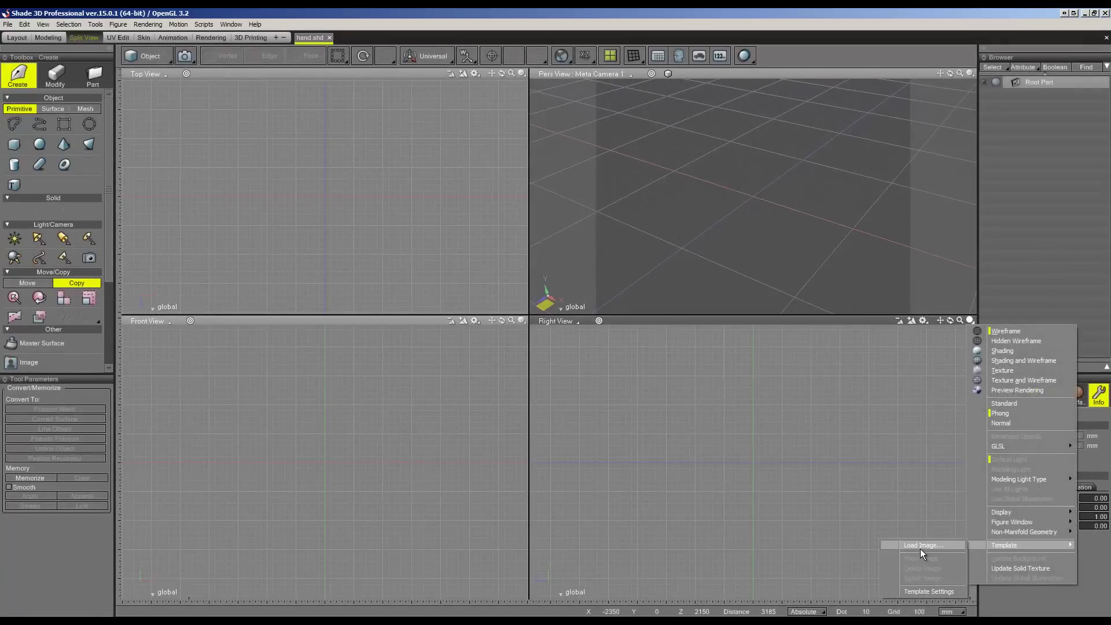
pyautogui.click(921, 552)
pyautogui.click(387, 297)
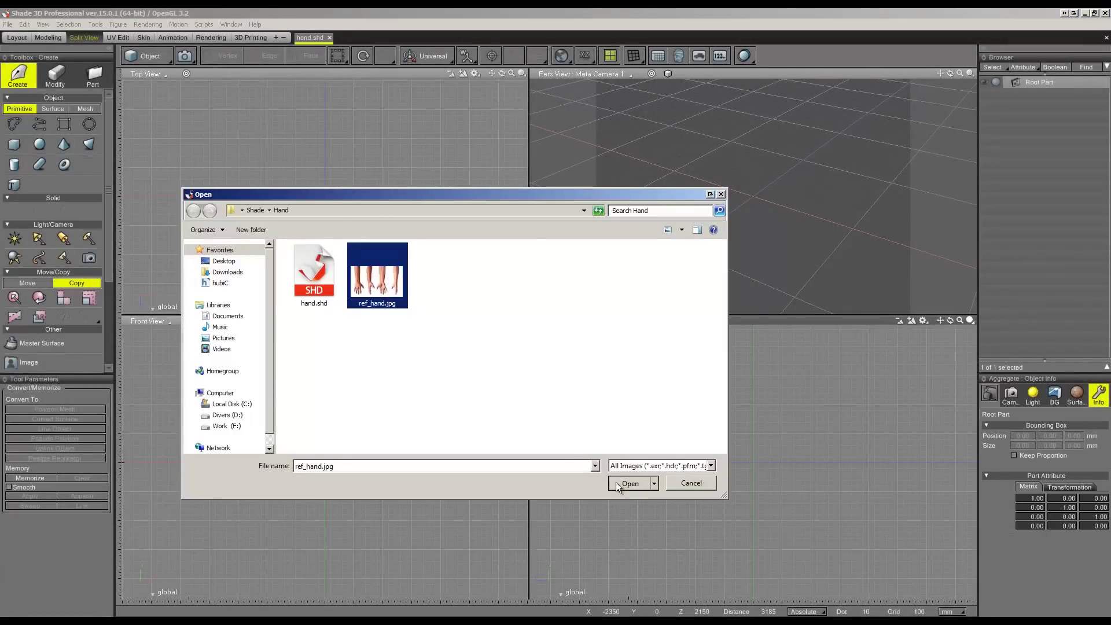
pyautogui.click(616, 483)
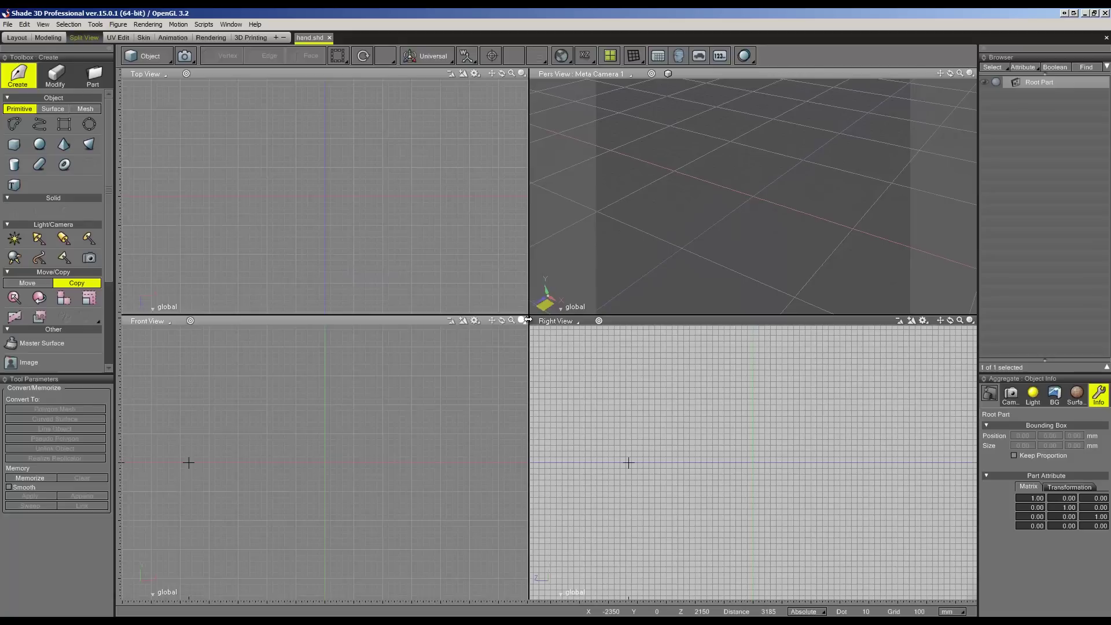
pyautogui.moveTo(527, 314)
pyautogui.mouseDown()
pyautogui.moveTo(503, 224)
pyautogui.moveTo(519, 191)
pyautogui.moveTo(216, 214)
pyautogui.mouseUp()
pyautogui.scroll(-2, 612, 331)
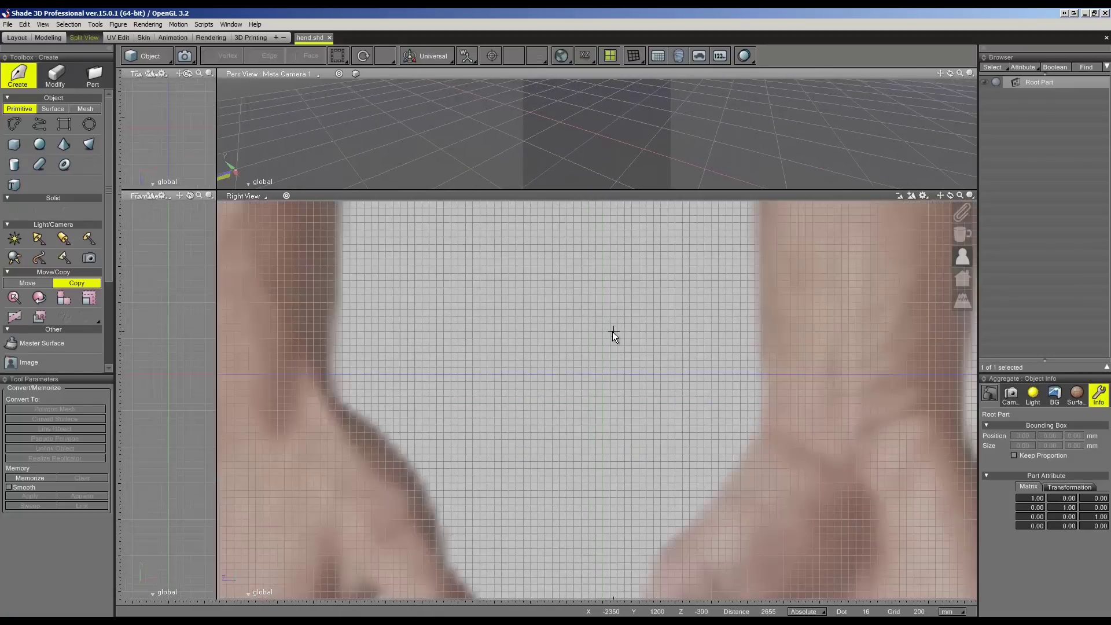
pyautogui.scroll(-2, 612, 331)
pyautogui.scroll(-2, 620, 339)
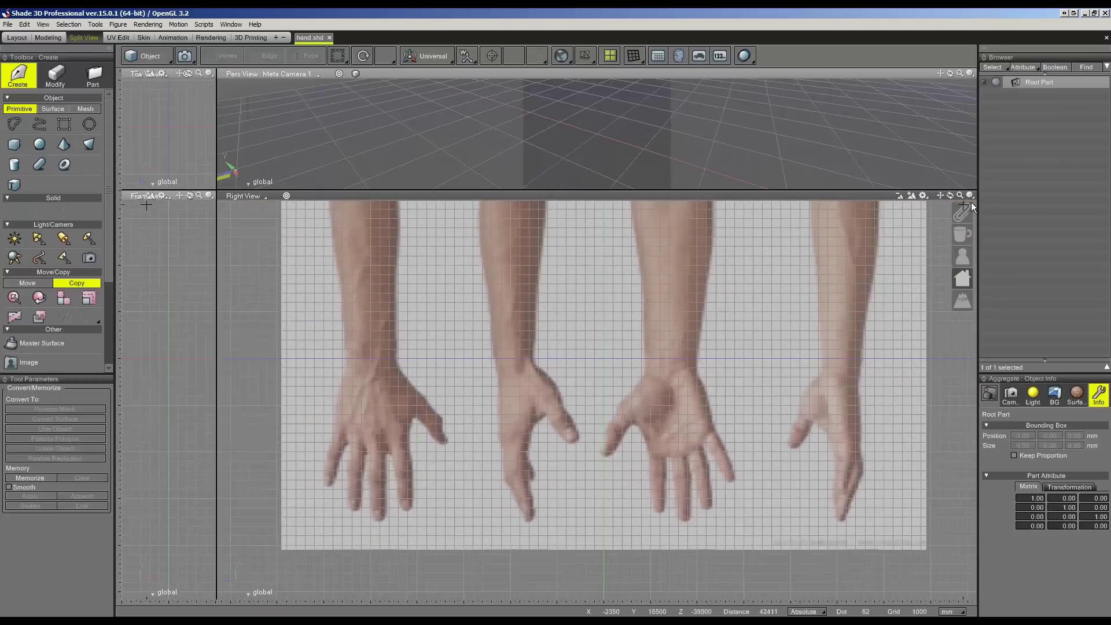
# - Set the template resolution to 2048 and hide the grid
pyautogui.click(970, 195)
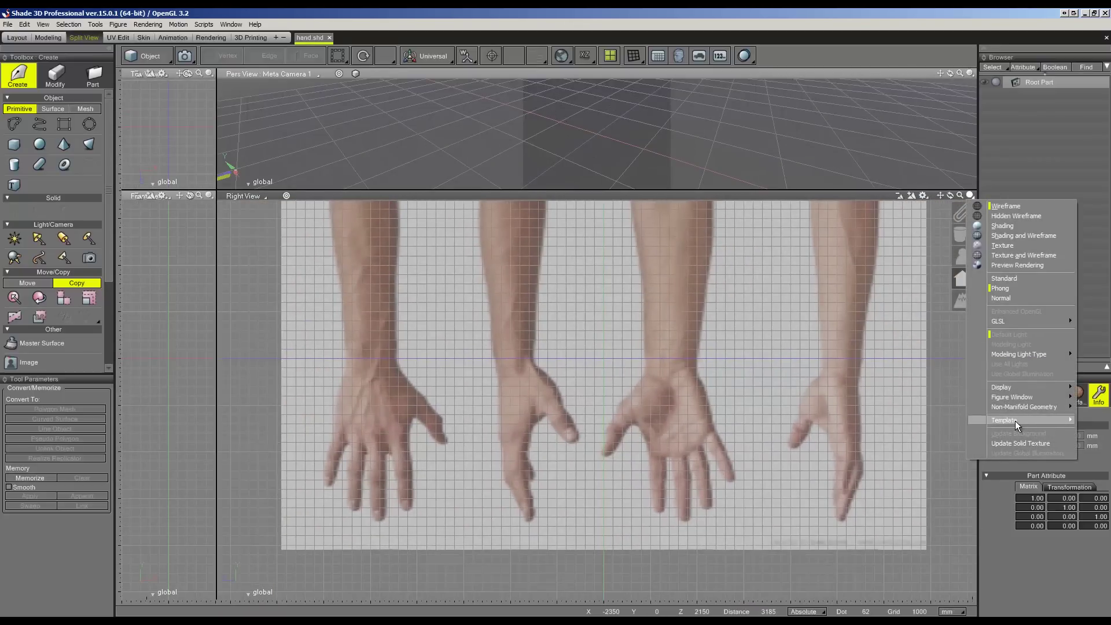
pyautogui.moveTo(1002, 419)
pyautogui.click(921, 465)
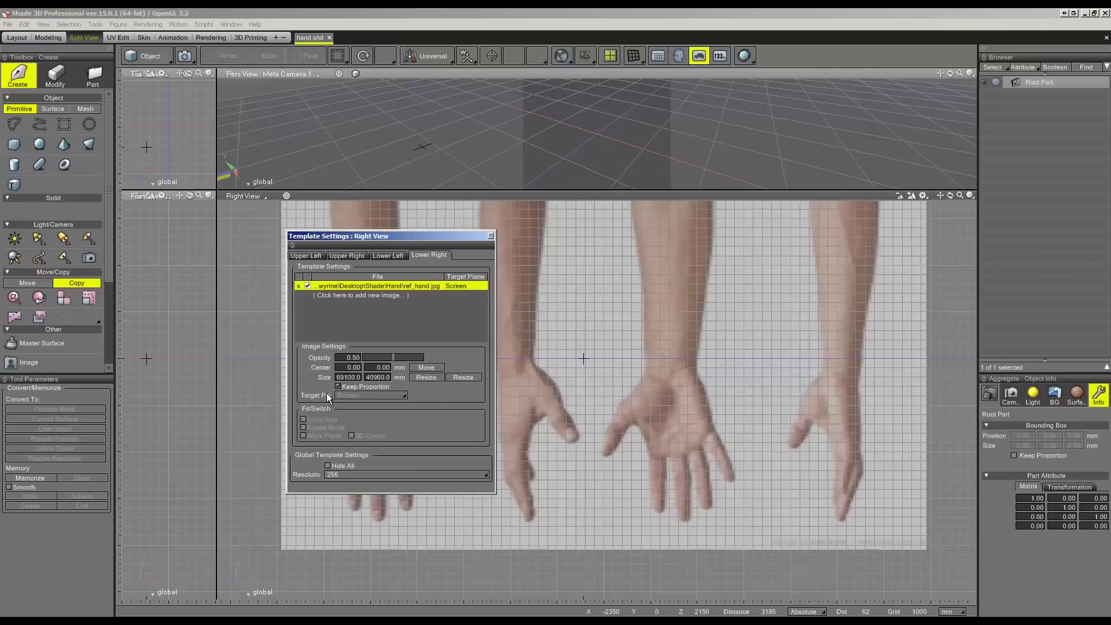
pyautogui.click(337, 471)
pyautogui.click(353, 513)
pyautogui.click(490, 235)
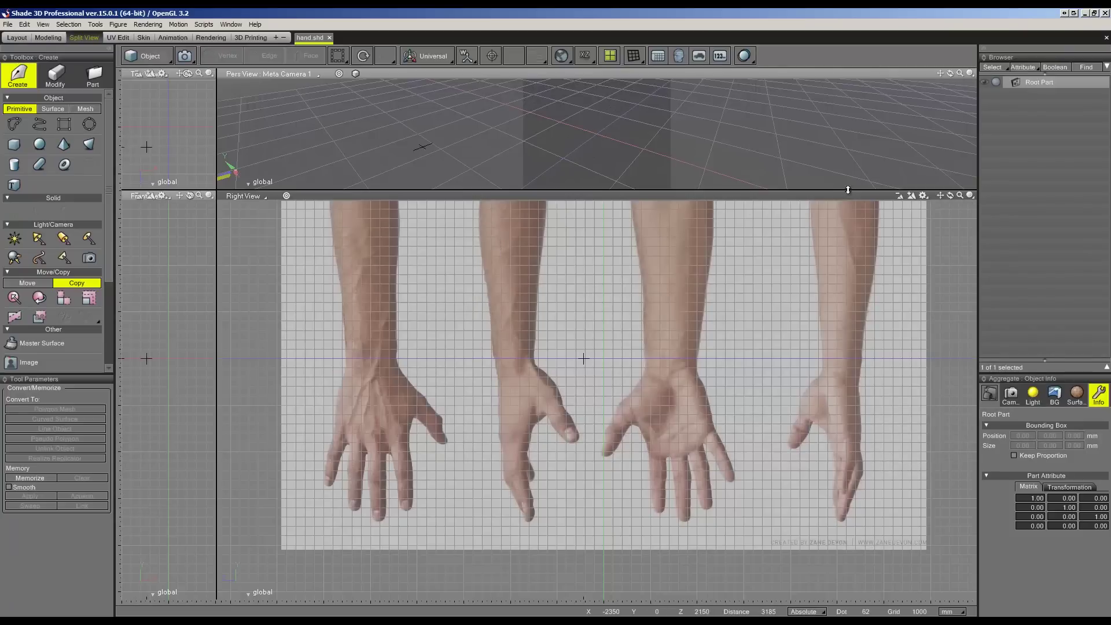
pyautogui.click(969, 196)
pyautogui.moveTo(1012, 396)
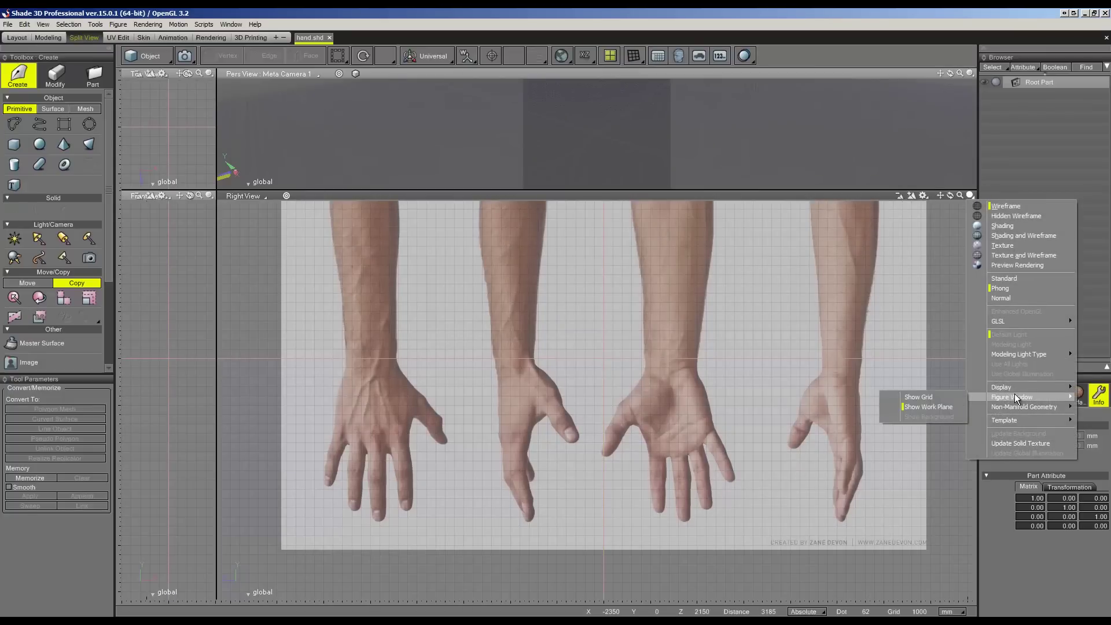
pyautogui.click(949, 408)
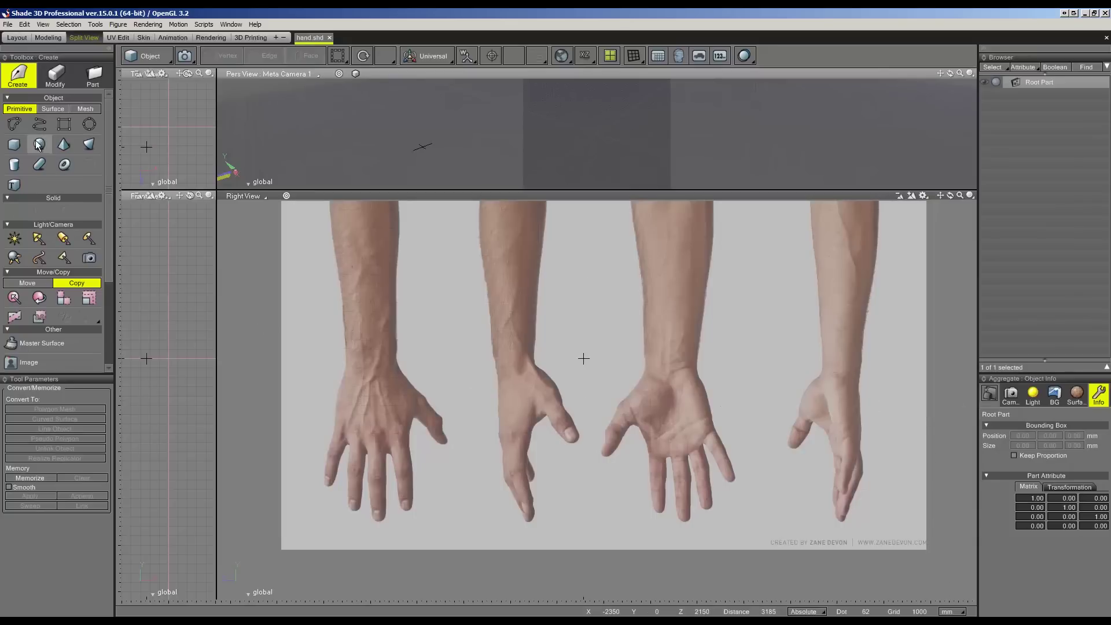
# - Draw a mesh cylinder on the hand with Subdivision U 8 and V 1
pyautogui.click(83, 109)
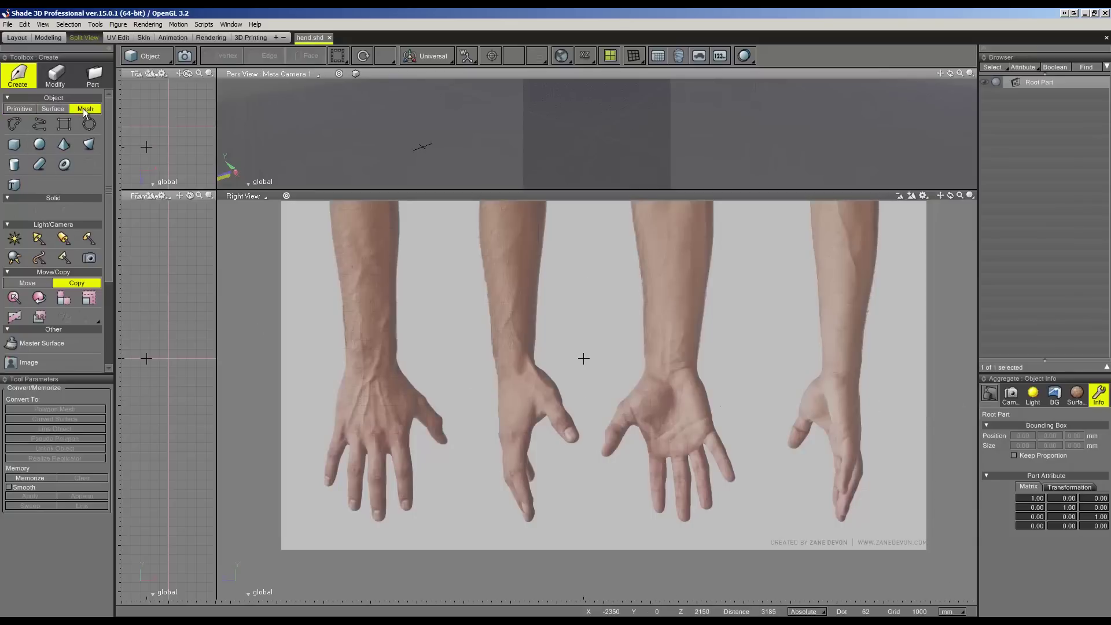
pyautogui.click(15, 165)
pyautogui.moveTo(375, 414); pyautogui.dragTo(380, 424)
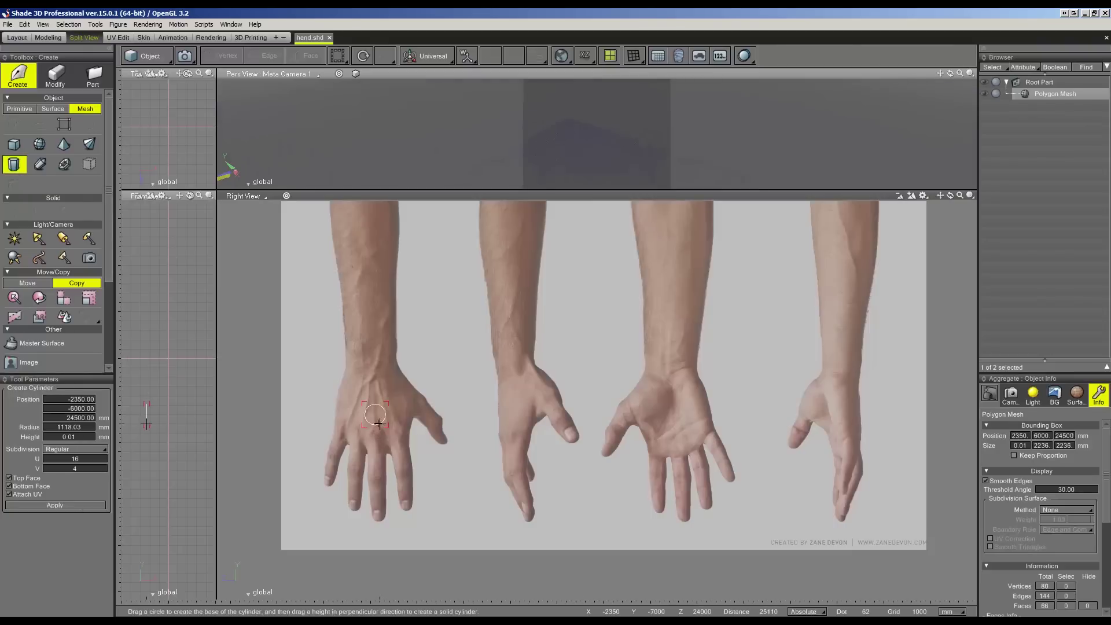
pyautogui.moveTo(147, 414); pyautogui.dragTo(185, 414)
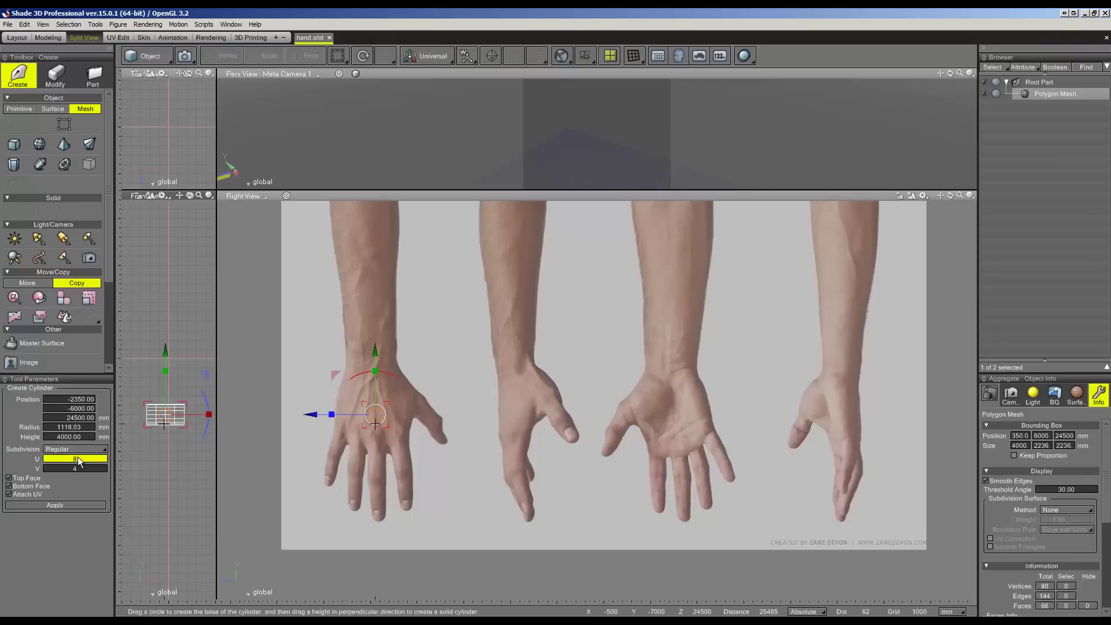
pyautogui.press('Return')
pyautogui.click(92, 468)
pyautogui.write('1')
pyautogui.press('Return')
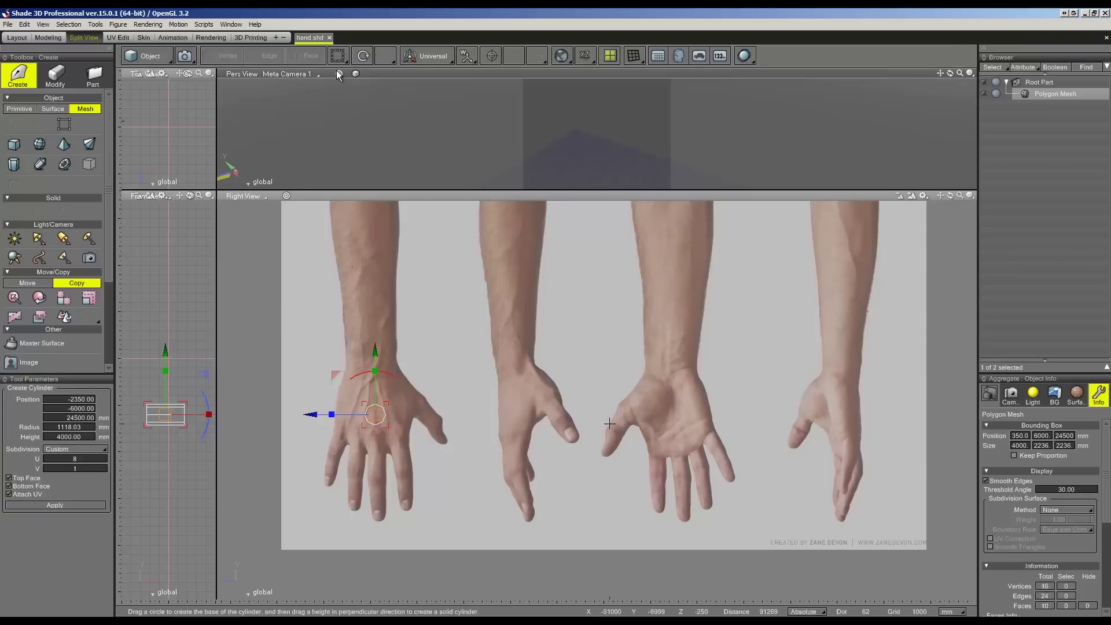
pyautogui.click(585, 120)
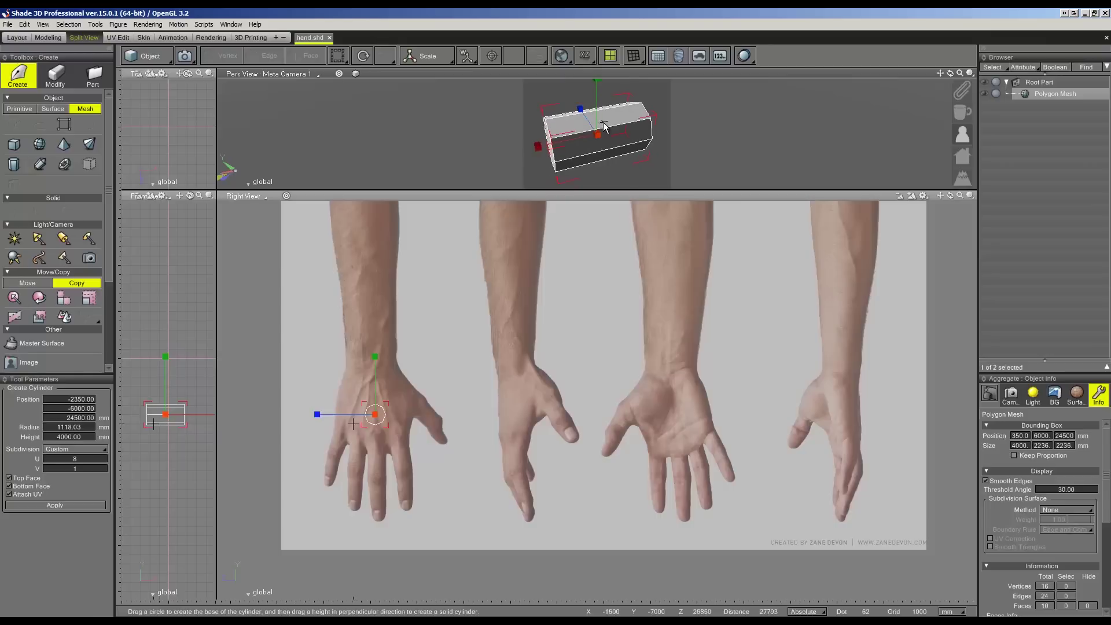
# - Rotate the cylinder upright and move it 2926 mm down onto the middle finger
pyautogui.click(604, 126)
pyautogui.moveTo(572, 86)
pyautogui.mouseDown()
pyautogui.moveTo(490, 137)
pyautogui.moveTo(475, 184)
pyautogui.mouseUp()
pyautogui.scroll(1, 393, 358)
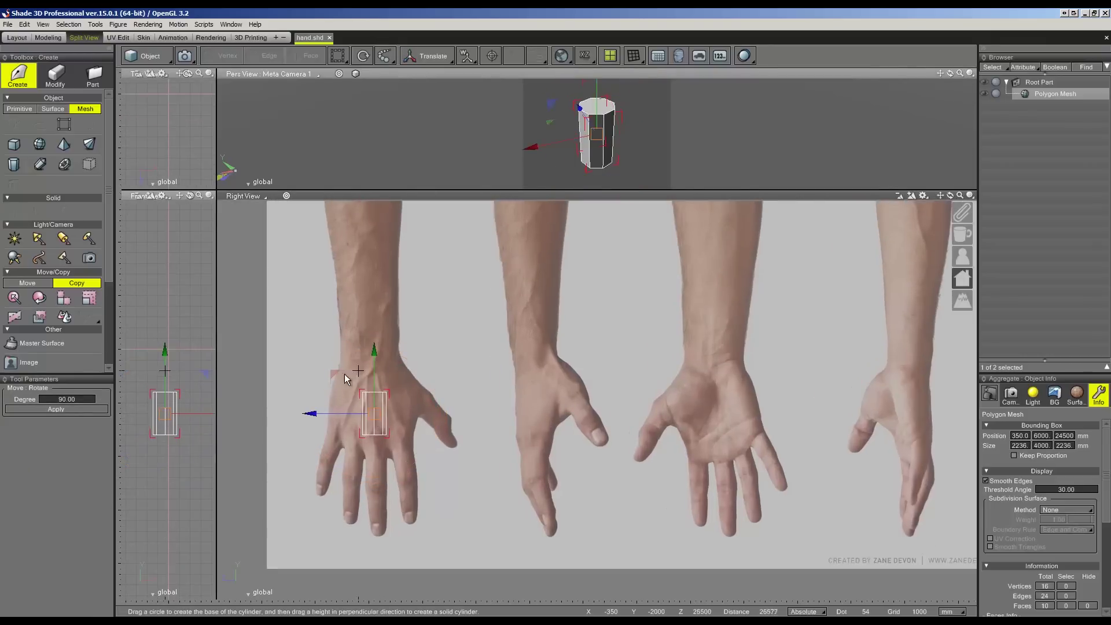
pyautogui.moveTo(338, 373); pyautogui.dragTo(340, 452)
pyautogui.scroll(1, 399, 466)
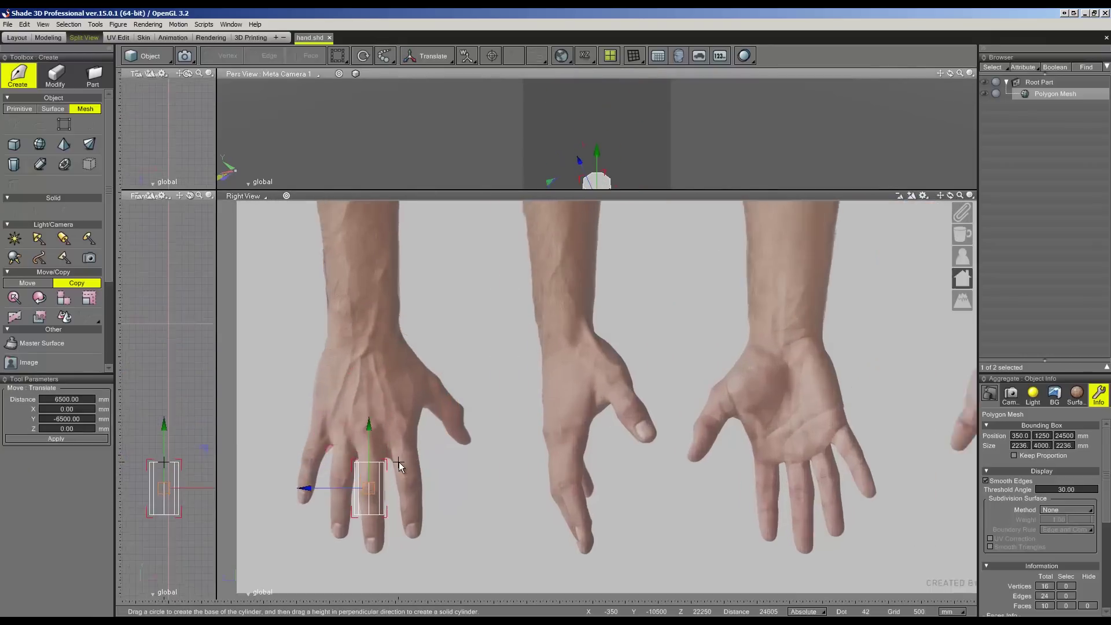
pyautogui.scroll(1, 399, 467)
pyautogui.scroll(1, 405, 439)
pyautogui.scroll(1, 393, 417)
pyautogui.scroll(1, 392, 397)
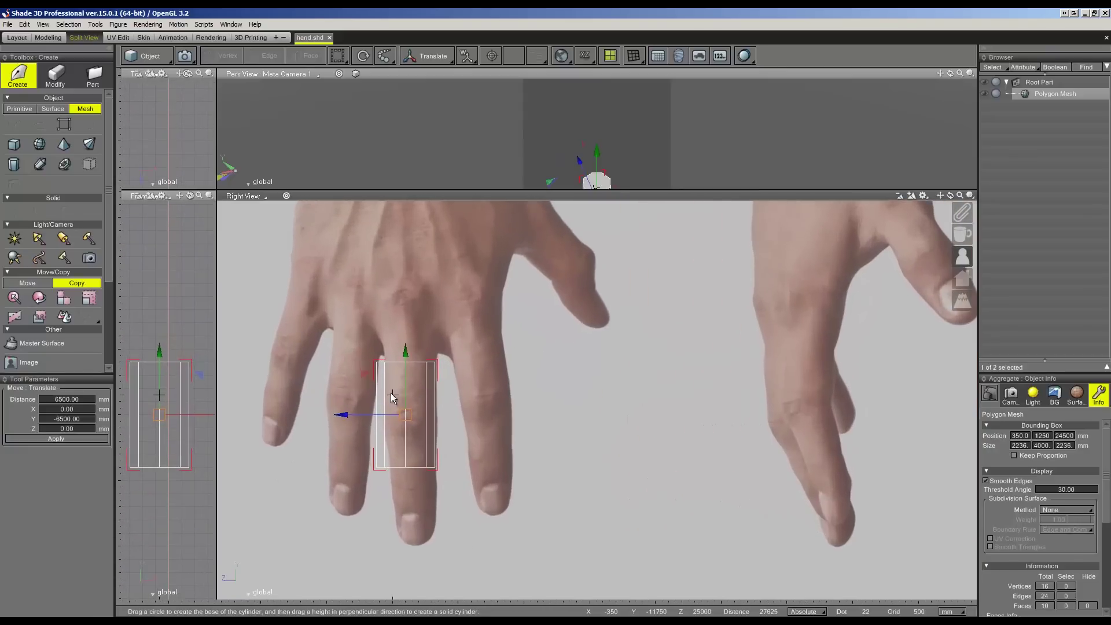
# - In vertex mode, stretch the top ring to the knuckle and bottom ring to the fingertip
pyautogui.click(145, 55)
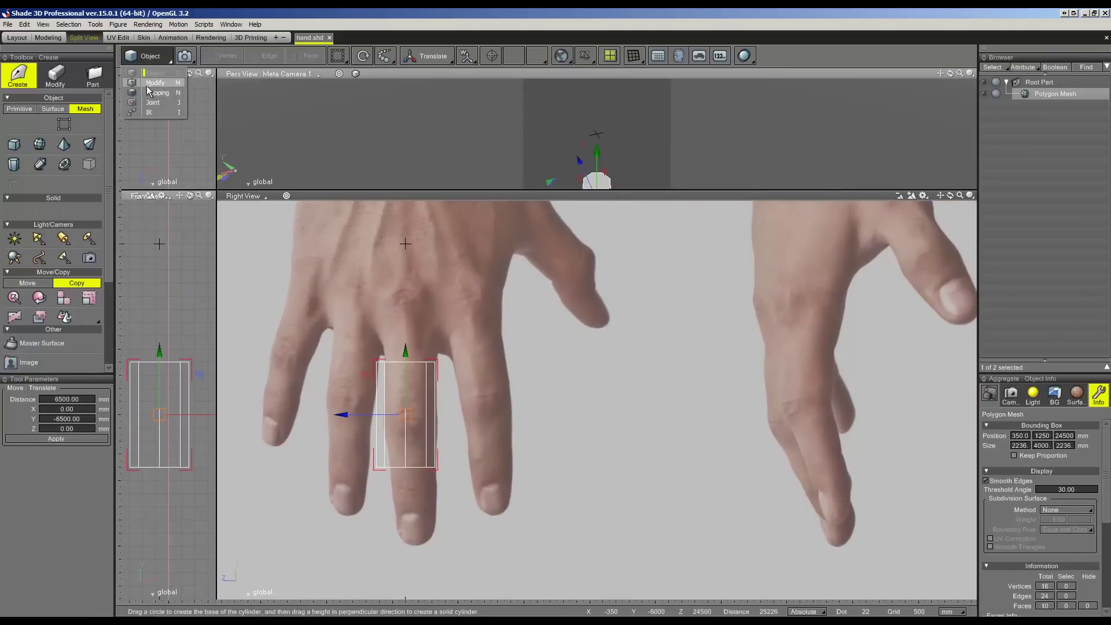
pyautogui.click(147, 86)
pyautogui.click(226, 56)
pyautogui.moveTo(318, 307); pyautogui.dragTo(465, 387)
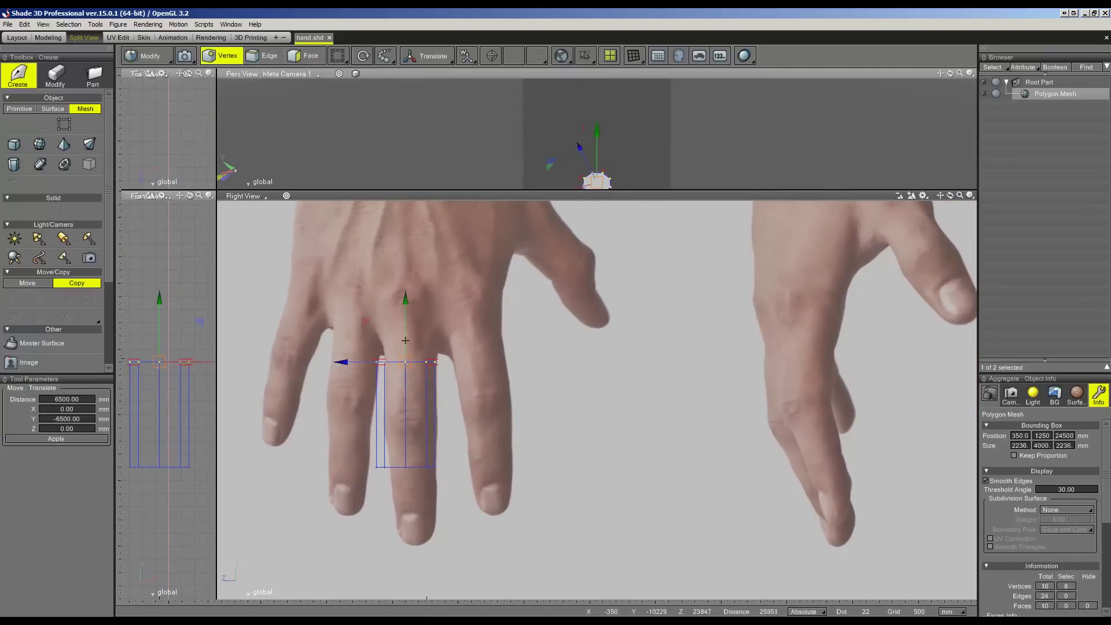
pyautogui.moveTo(406, 337); pyautogui.dragTo(400, 311)
pyautogui.moveTo(354, 434); pyautogui.dragTo(460, 480)
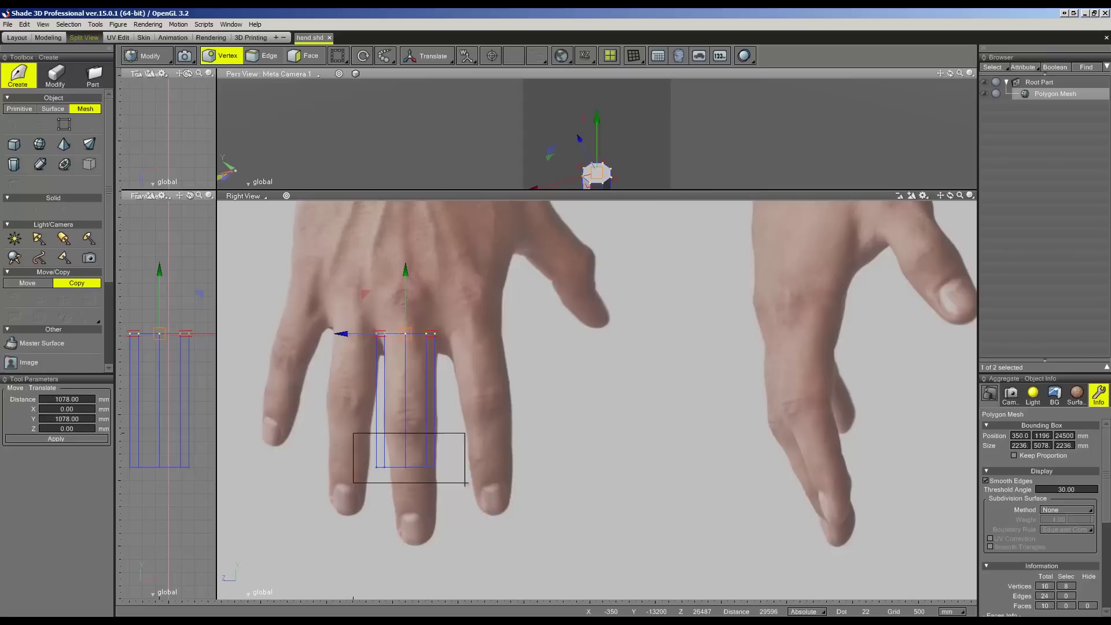
pyautogui.moveTo(403, 427); pyautogui.dragTo(404, 507)
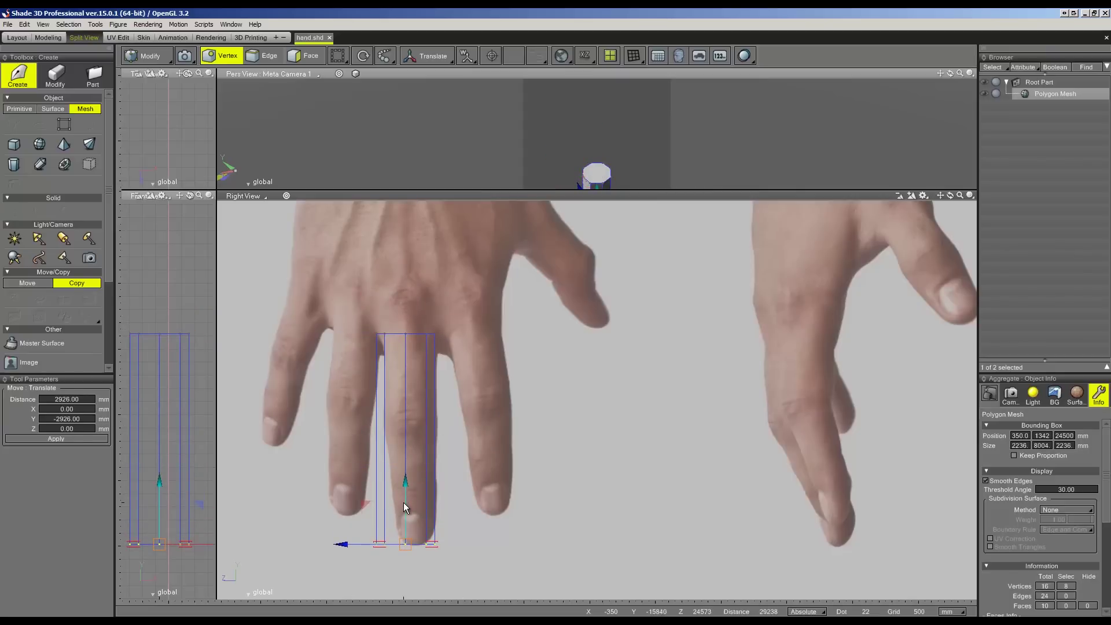
pyautogui.scroll(-1, 404, 502)
pyautogui.scroll(-1, 404, 502)
pyautogui.scroll(-1, 403, 502)
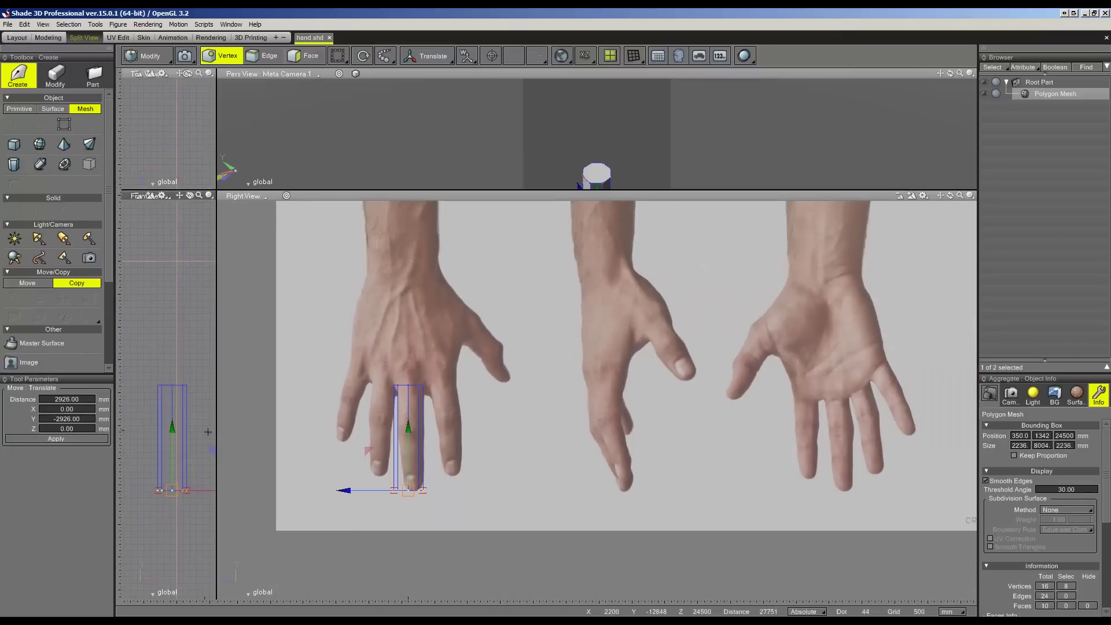
pyautogui.moveTo(217, 434); pyautogui.dragTo(339, 435)
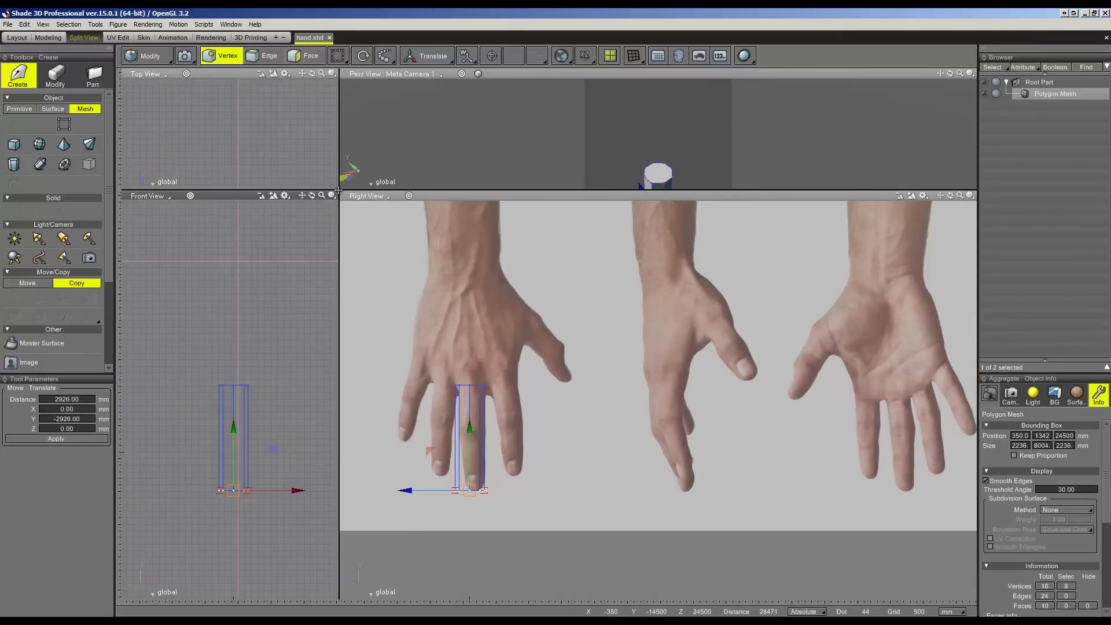
pyautogui.moveTo(338, 190); pyautogui.dragTo(415, 292)
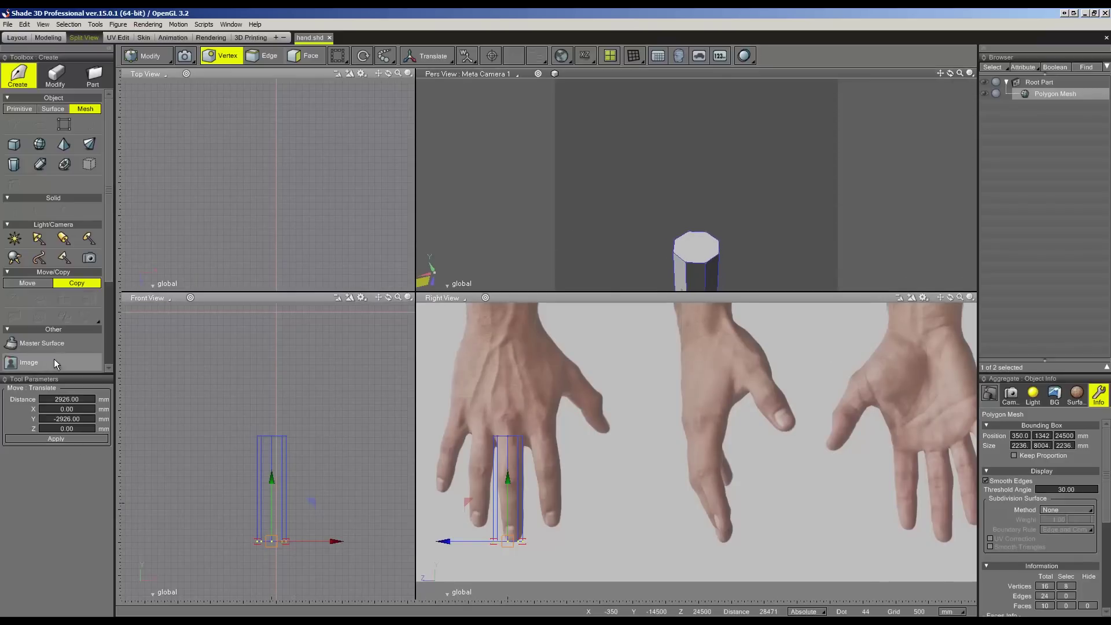
# - Scale the bottom vertices to 0.60 and shift them 391 mm along Z
pyautogui.press('Tab')
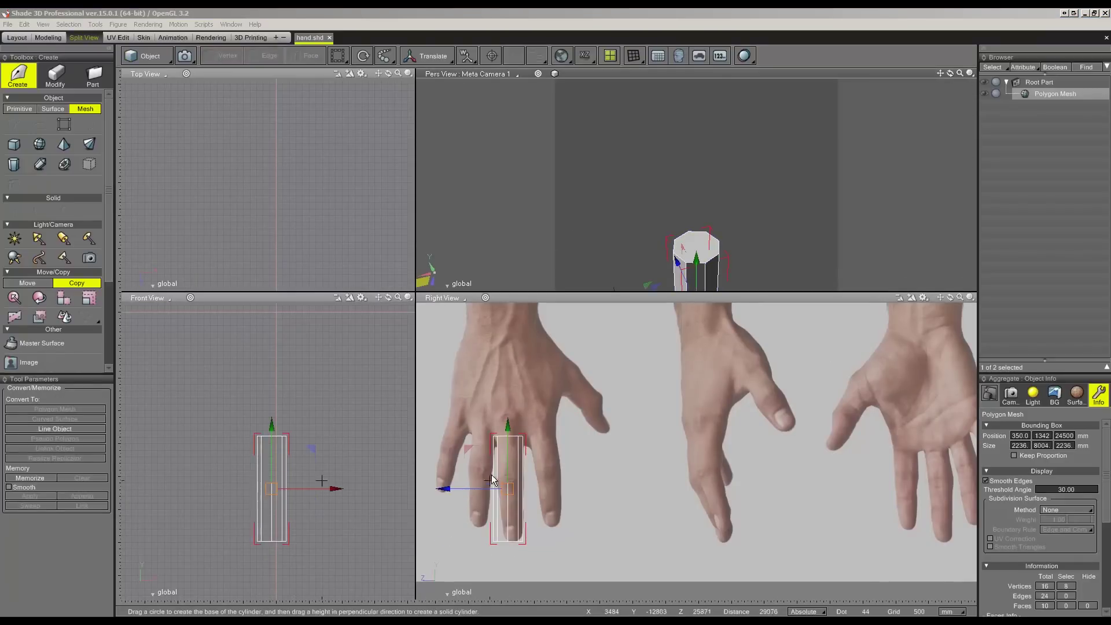
pyautogui.scroll(3, 494, 473)
pyautogui.scroll(2, 664, 478)
pyautogui.moveTo(664, 478); pyautogui.dragTo(707, 422, button='middle')
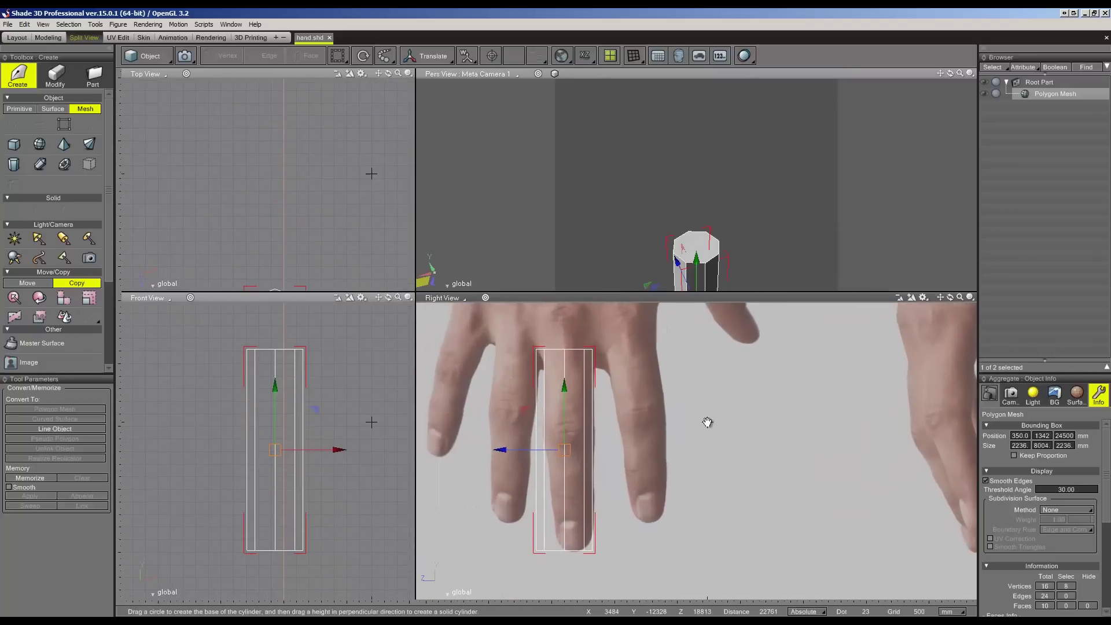
pyautogui.rightClick(167, 94)
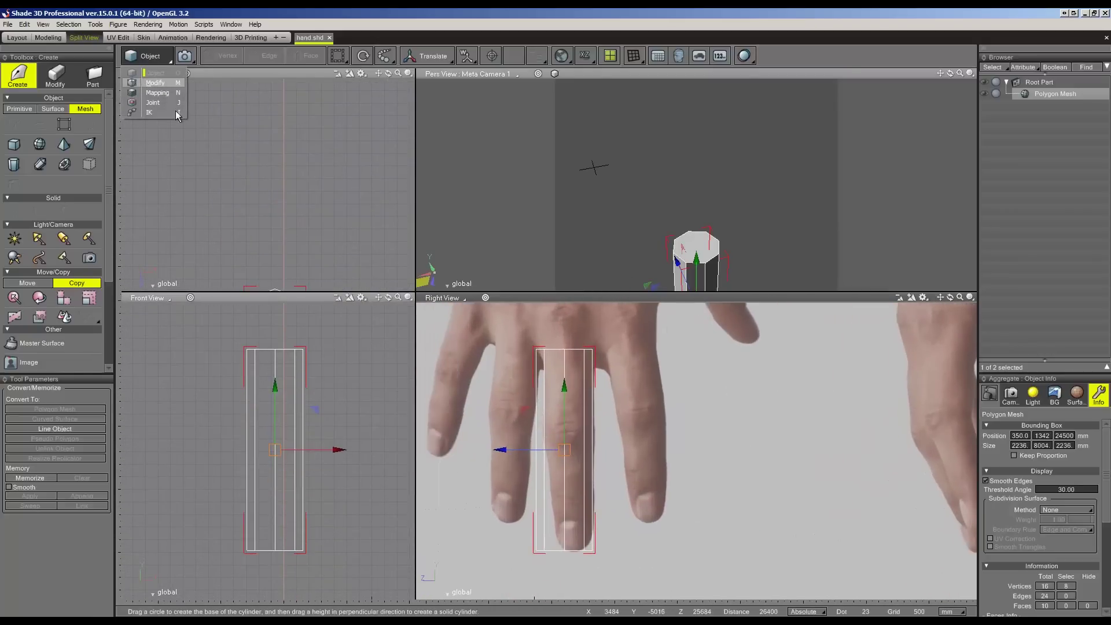
pyautogui.click(132, 97)
pyautogui.moveTo(505, 496); pyautogui.dragTo(574, 573)
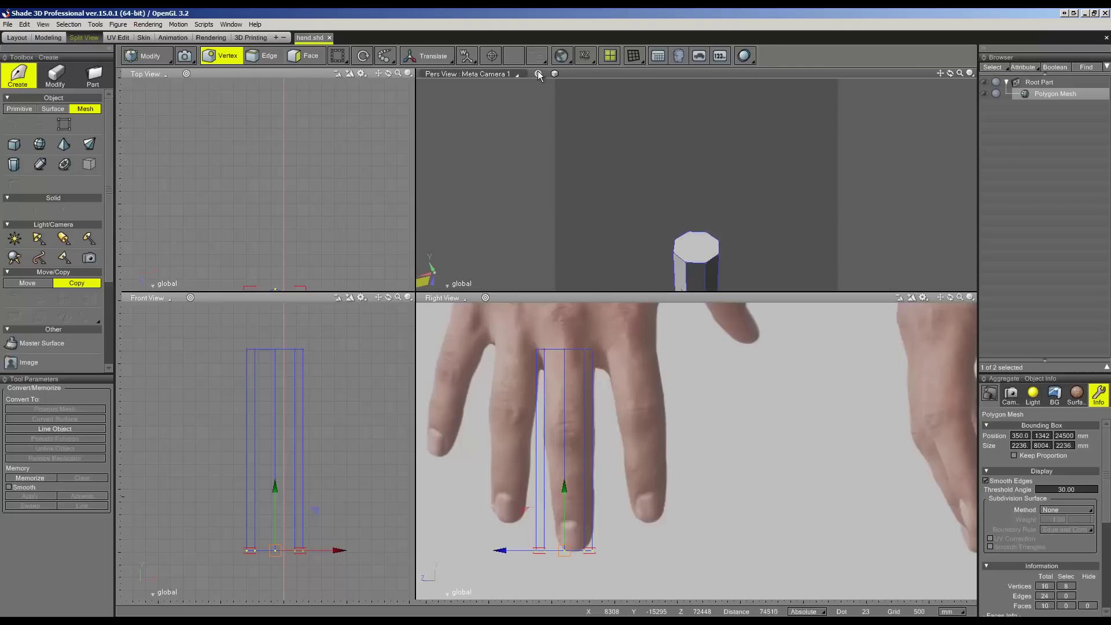
pyautogui.moveTo(538, 87)
pyautogui.mouseDown(button='middle')
pyautogui.moveTo(711, 154)
pyautogui.moveTo(688, 193)
pyautogui.mouseUp(button='middle')
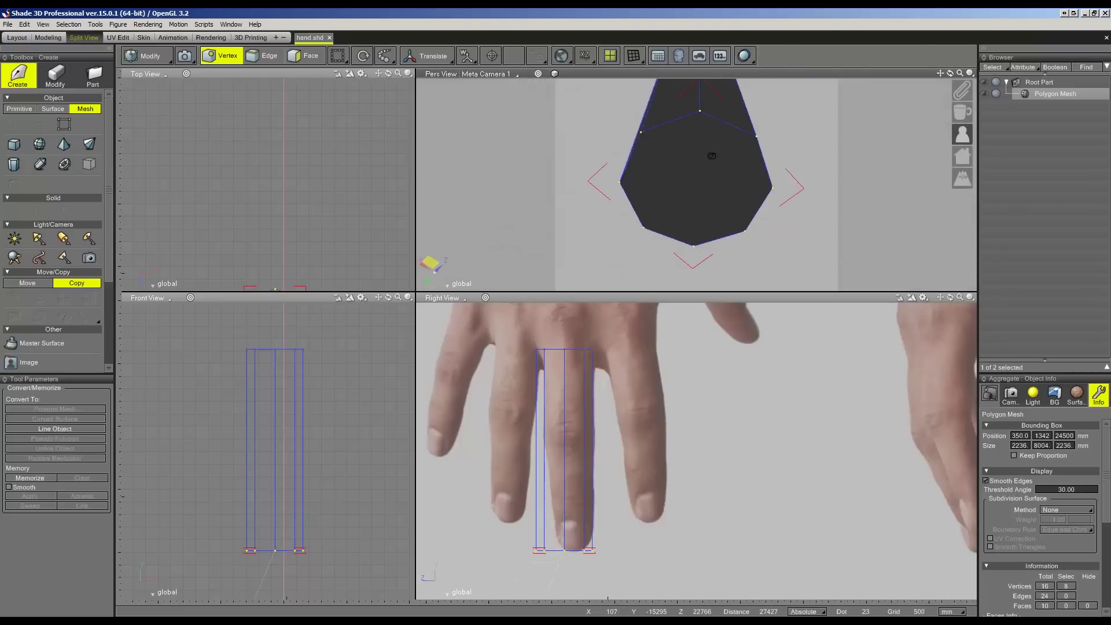
pyautogui.press('s')
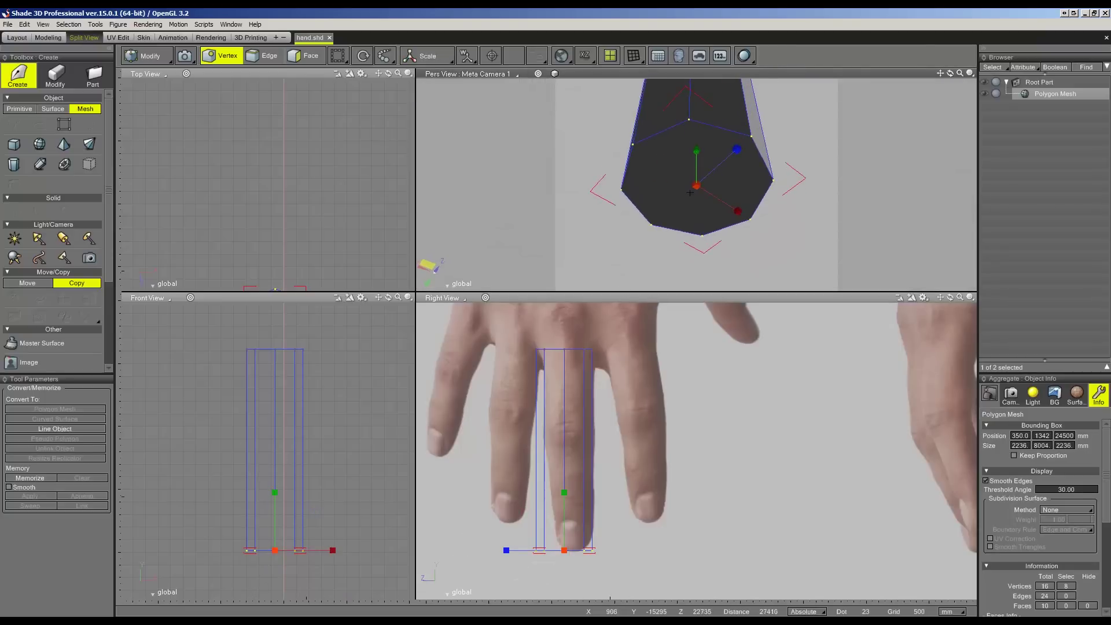
pyautogui.moveTo(697, 188); pyautogui.dragTo(701, 223)
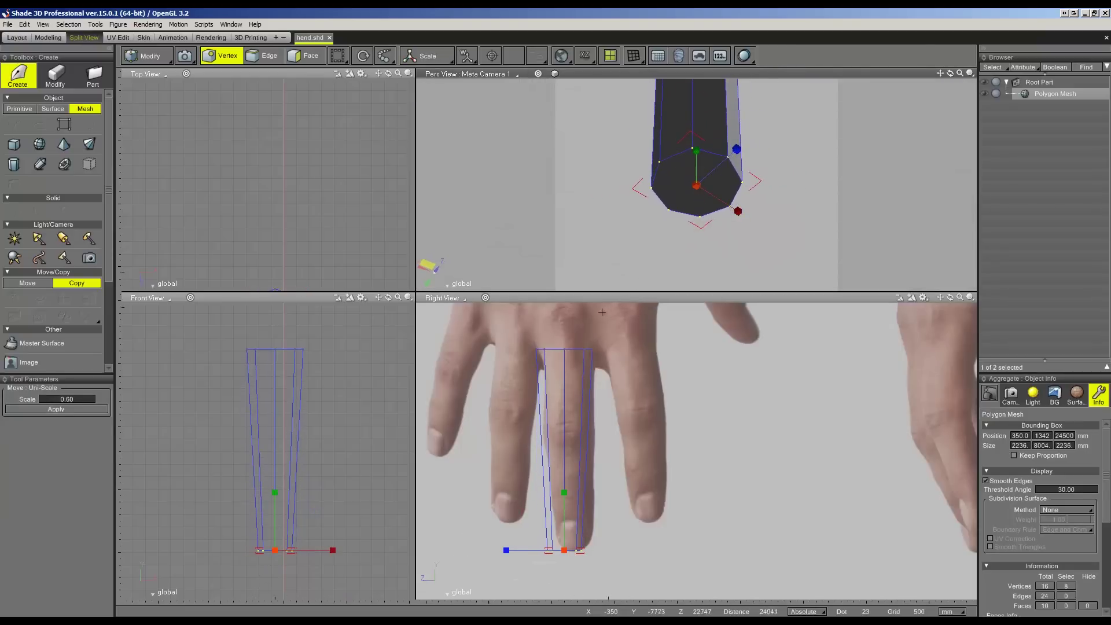
pyautogui.press('t')
pyautogui.moveTo(509, 550)
pyautogui.mouseDown()
pyautogui.moveTo(532, 551)
pyautogui.moveTo(497, 381)
pyautogui.mouseUp()
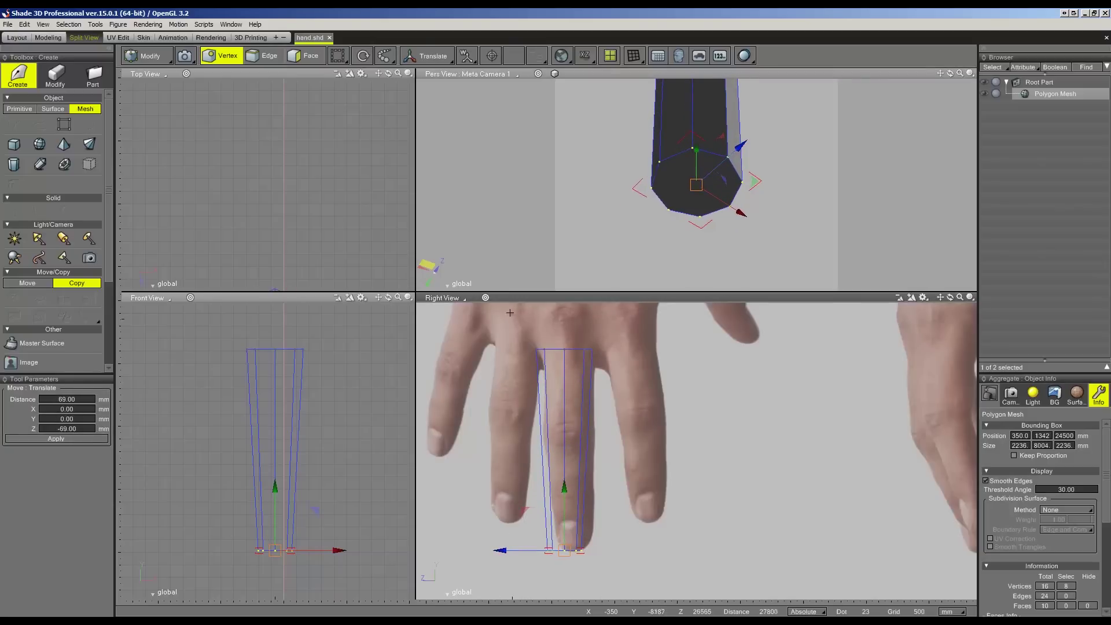
# - Slide the whole mesh onto the middle finger and lower the top ring 207 mm
pyautogui.moveTo(508, 313); pyautogui.dragTo(642, 602)
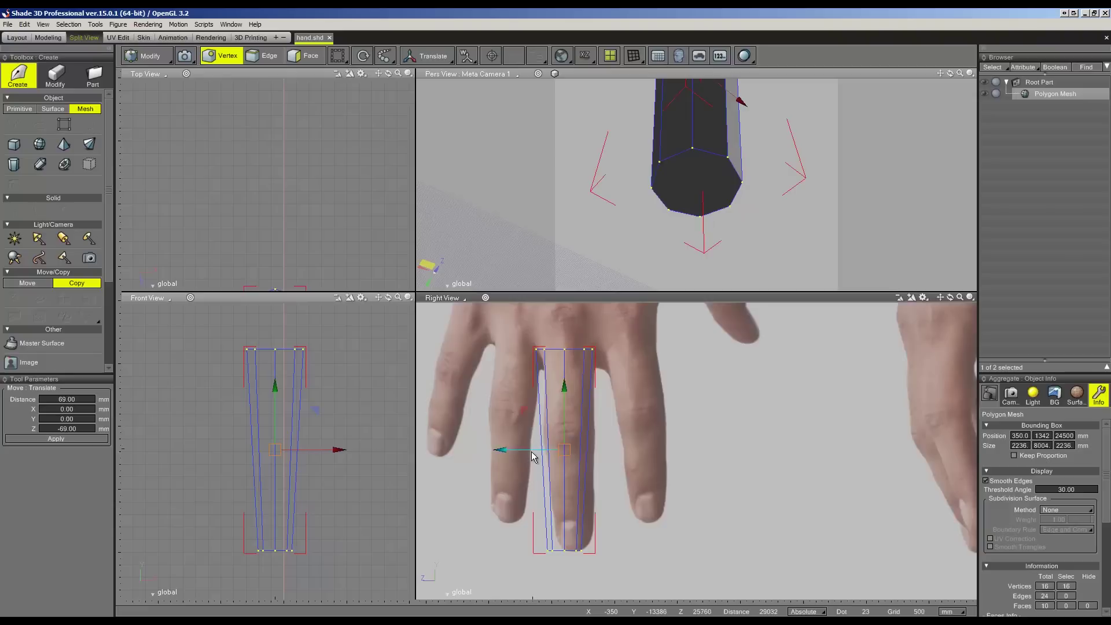
pyautogui.moveTo(509, 450); pyautogui.dragTo(538, 458)
pyautogui.moveTo(527, 378); pyautogui.dragTo(719, 328)
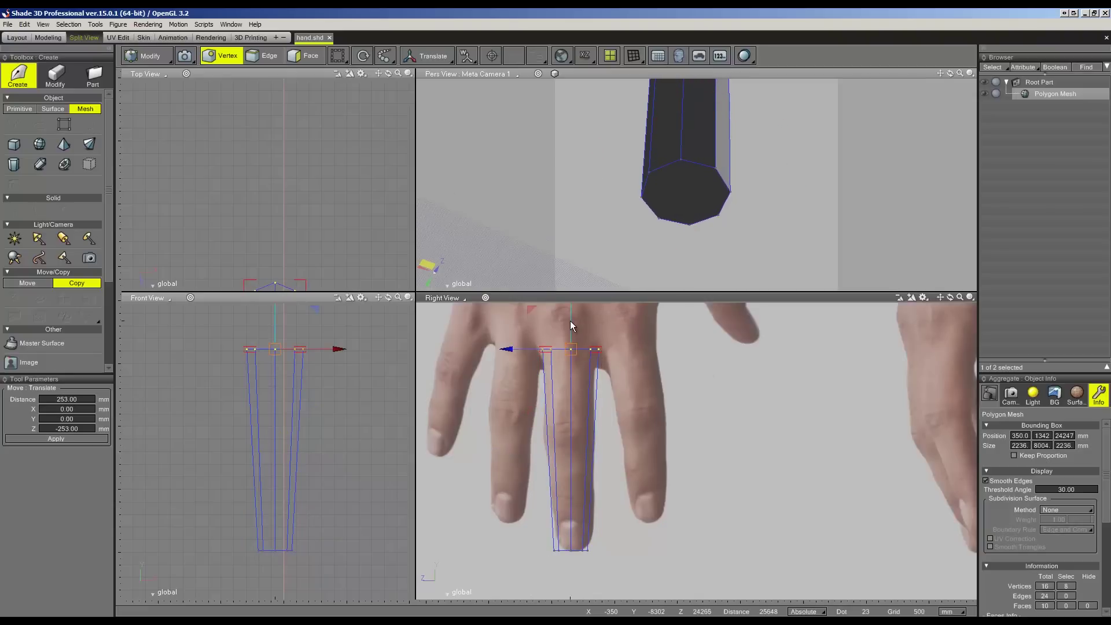
pyautogui.moveTo(571, 323); pyautogui.dragTo(577, 329)
# - Loop Slice two edge loops across the finger, then select the bottom tip ring
pyautogui.rightClick(562, 449)
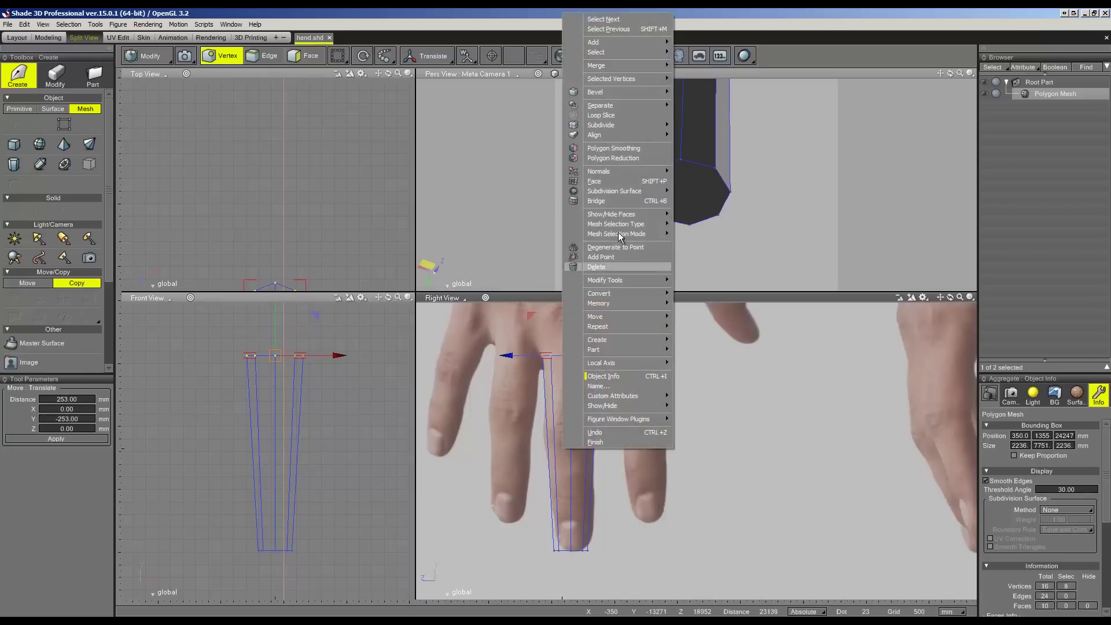
pyautogui.click(613, 119)
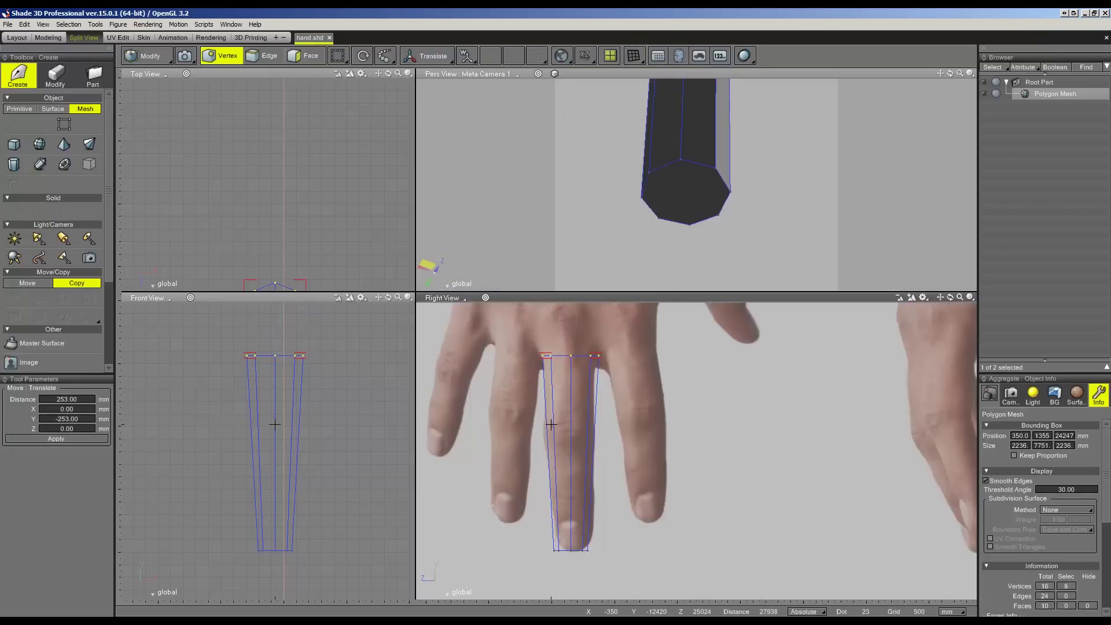
pyautogui.click(550, 428)
pyautogui.rightClick(555, 428)
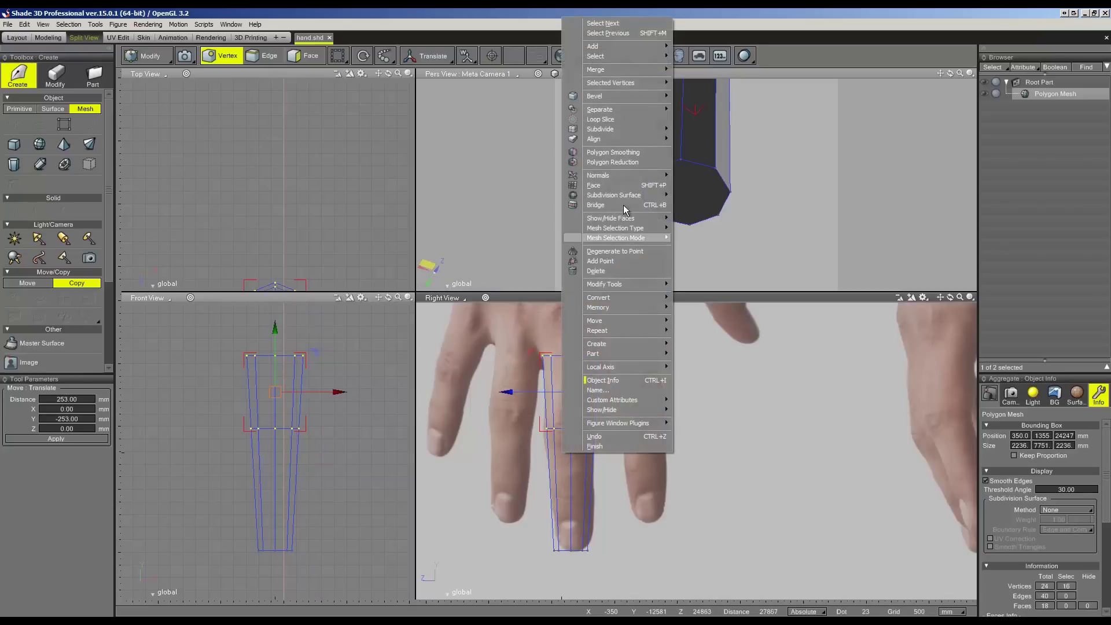
pyautogui.click(619, 119)
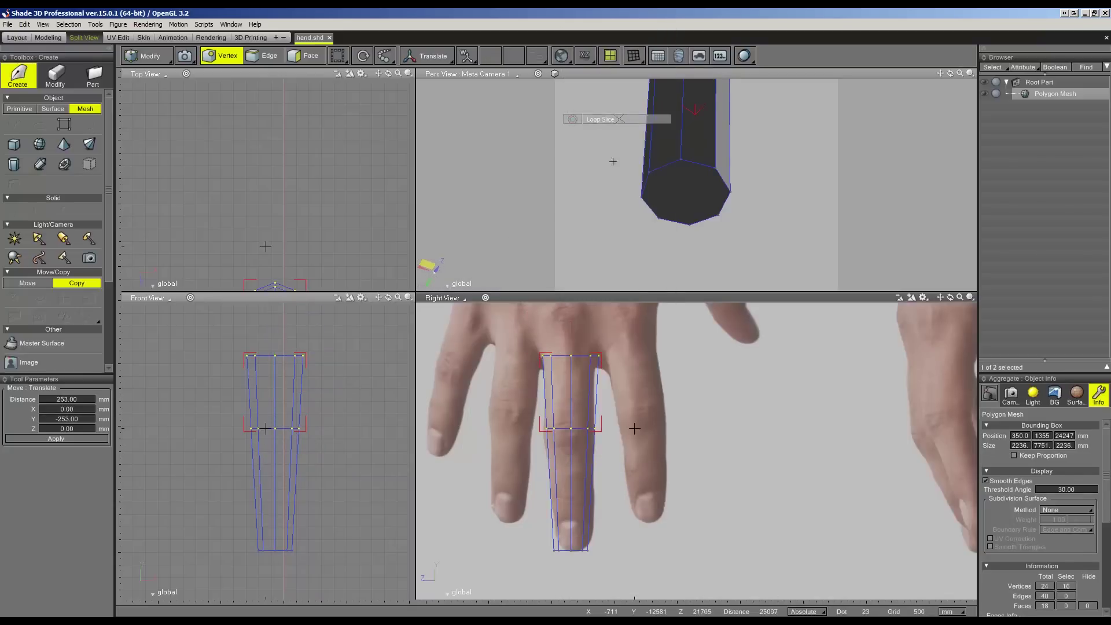
pyautogui.click(555, 496)
pyautogui.moveTo(599, 558)
pyautogui.mouseDown()
pyautogui.moveTo(534, 536)
pyautogui.moveTo(569, 524)
pyautogui.moveTo(566, 511)
pyautogui.mouseUp()
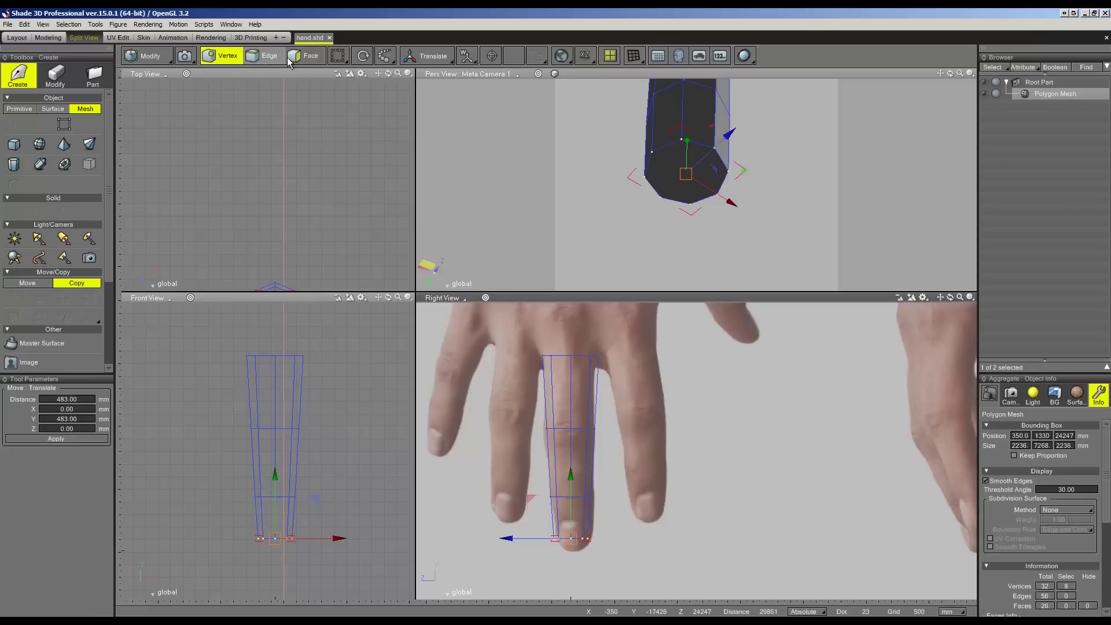
pyautogui.click(302, 55)
# - Extrude the tip face downward, scale it to 0.74, and shift it 147 mm along X
pyautogui.moveTo(690, 161)
pyautogui.mouseDown(button='middle')
pyautogui.moveTo(761, 151)
pyautogui.moveTo(760, 134)
pyautogui.moveTo(687, 111)
pyautogui.mouseUp(button='middle')
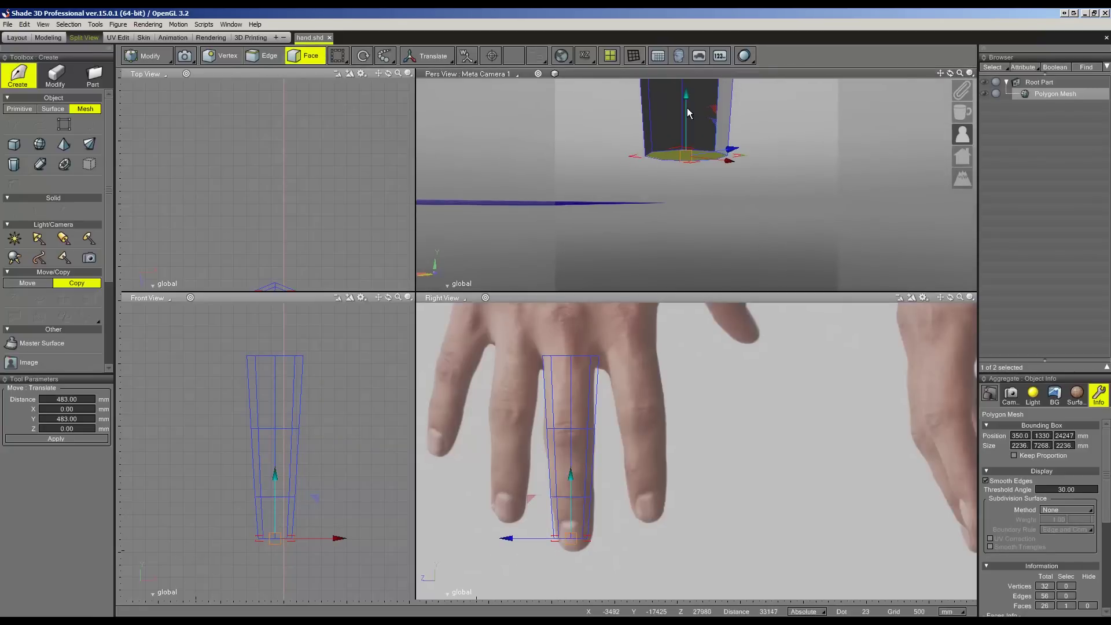
pyautogui.moveTo(687, 112); pyautogui.dragTo(687, 146)
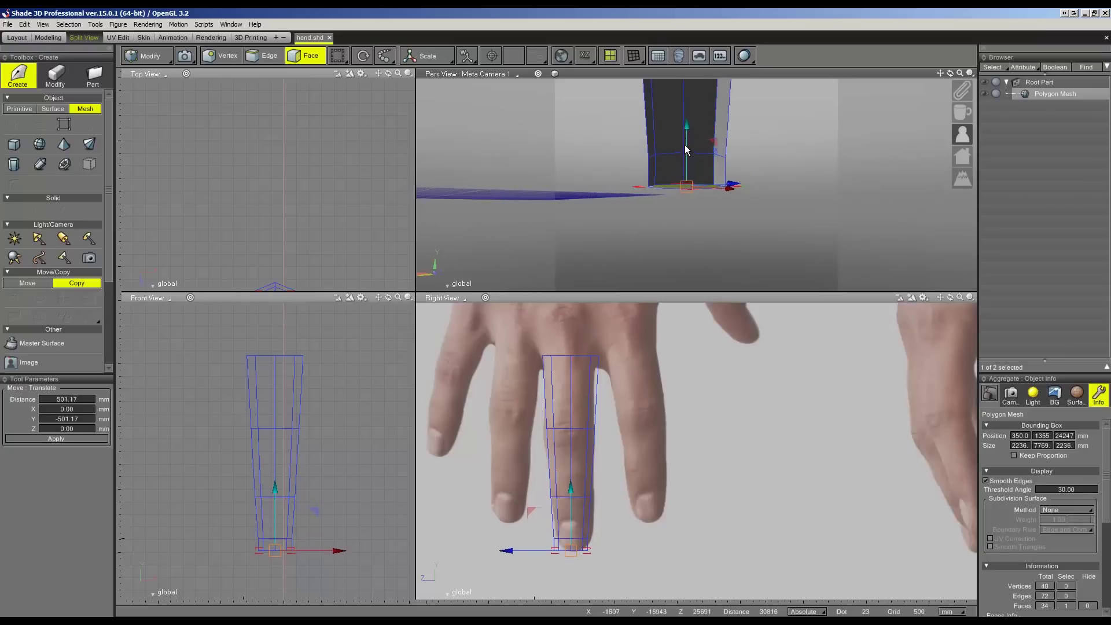
pyautogui.moveTo(685, 187); pyautogui.dragTo(684, 208)
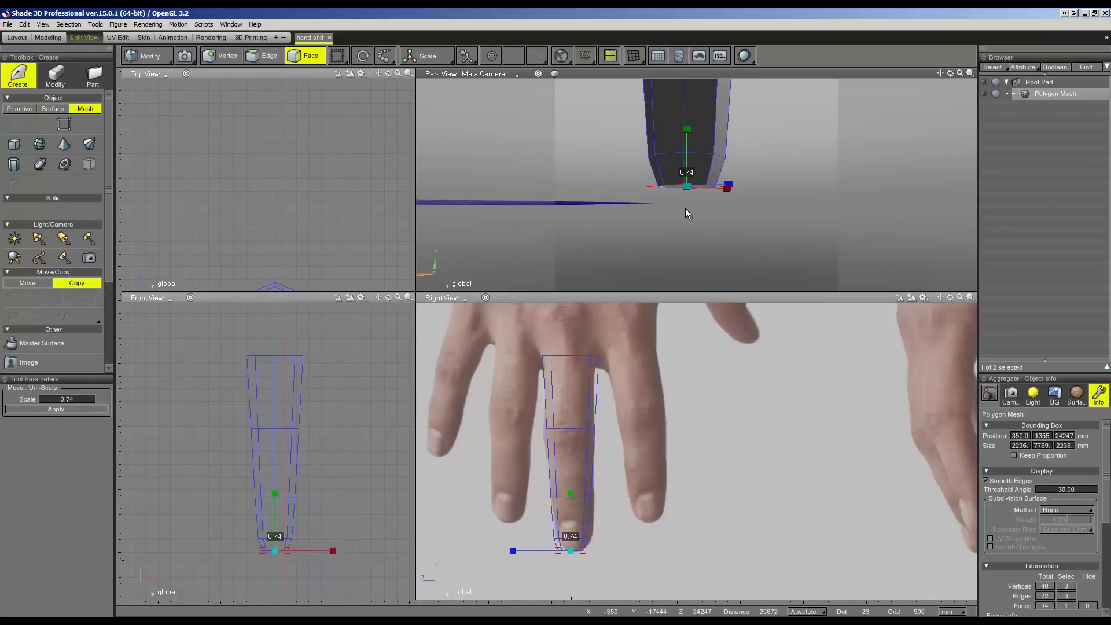
pyautogui.scroll(1, 331, 557)
pyautogui.moveTo(331, 559); pyautogui.dragTo(332, 557)
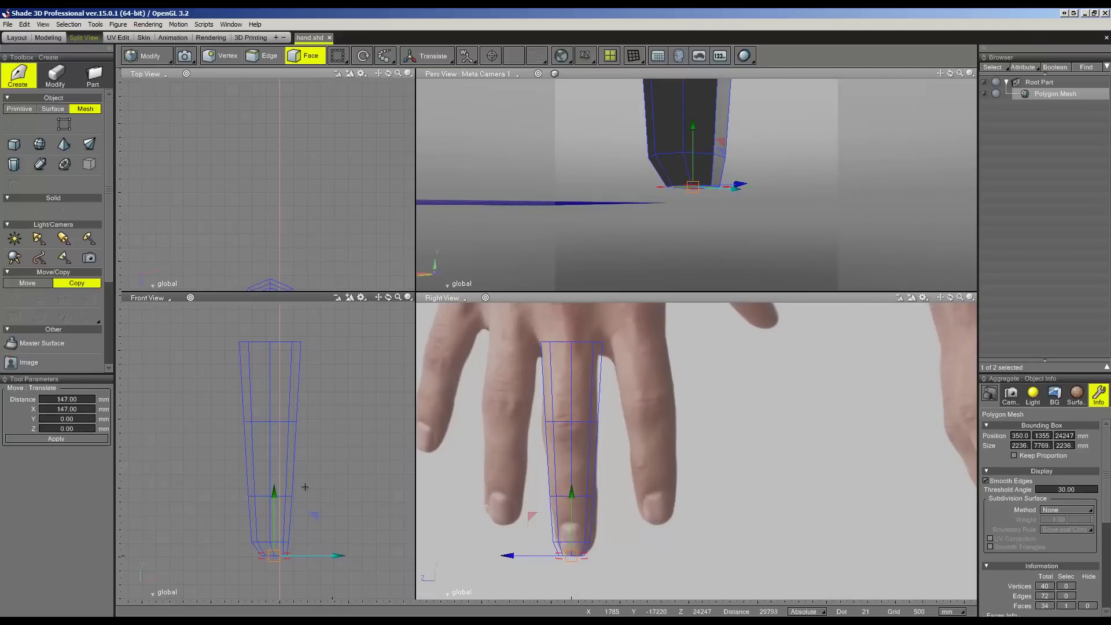
# - Switch to the single perspective view in vertex mode, zoomed on the fingertip
pyautogui.scroll(1, 439, 353)
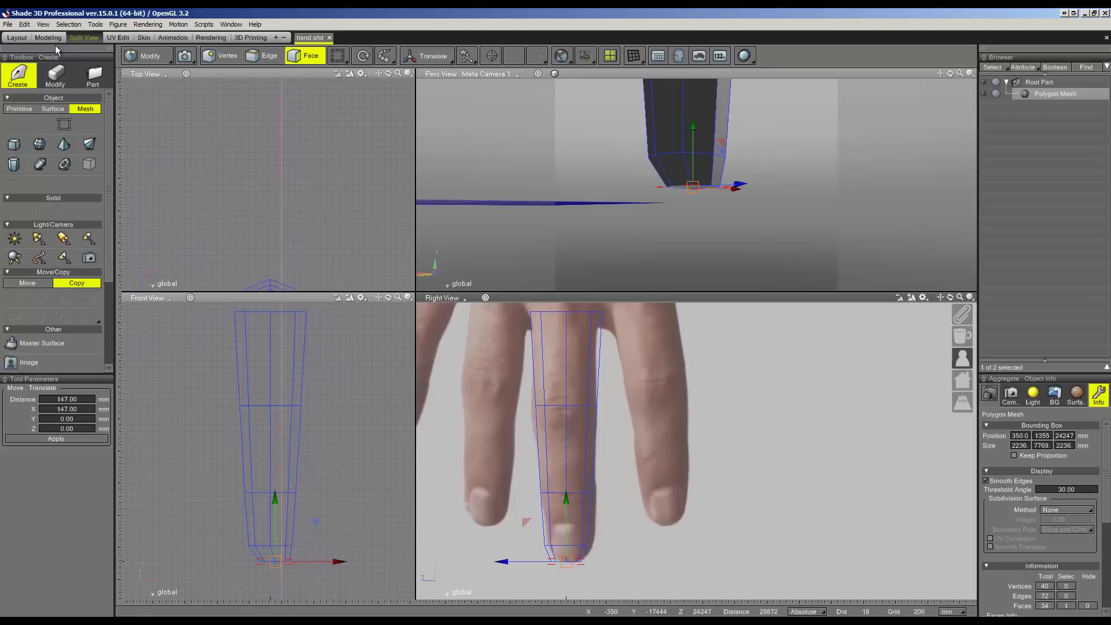
pyautogui.click(49, 37)
pyautogui.scroll(3, 515, 361)
pyautogui.moveTo(514, 362); pyautogui.dragTo(525, 365, button='middle')
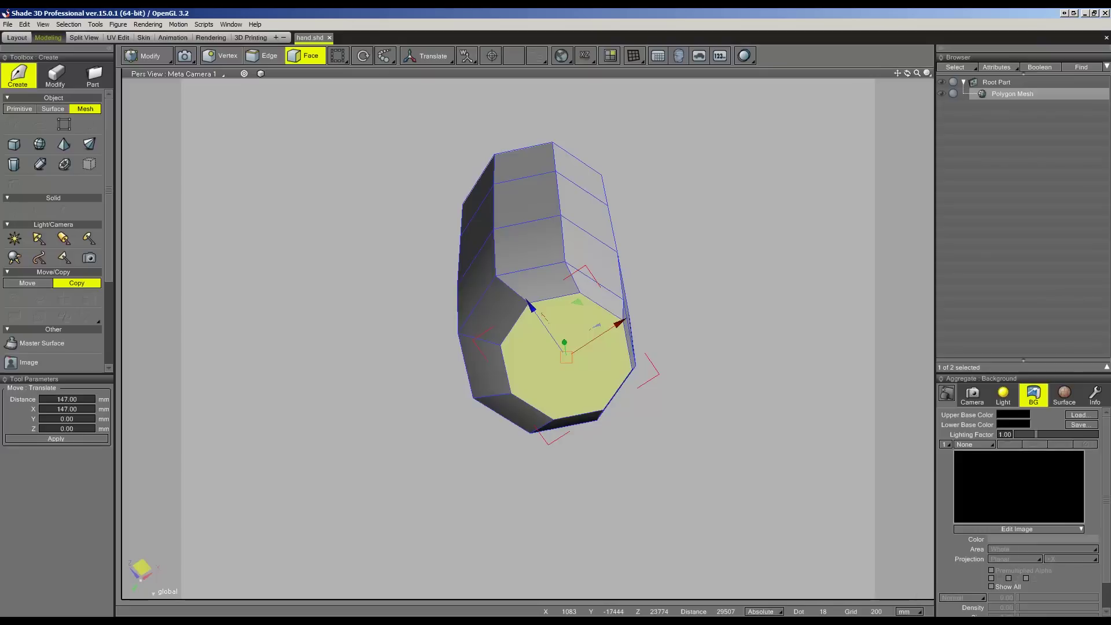
pyautogui.click(223, 55)
pyautogui.moveTo(684, 376)
pyautogui.mouseDown(button='middle')
pyautogui.moveTo(724, 349)
pyautogui.moveTo(784, 362)
pyautogui.moveTo(821, 355)
pyautogui.moveTo(731, 378)
pyautogui.moveTo(587, 298)
pyautogui.moveTo(570, 251)
pyautogui.moveTo(513, 240)
pyautogui.moveTo(474, 268)
pyautogui.moveTo(493, 327)
pyautogui.moveTo(484, 316)
pyautogui.mouseUp(button='middle')
# - Create an edge between two rim vertices, splitting the octagonal end face in two
pyautogui.click(462, 314)
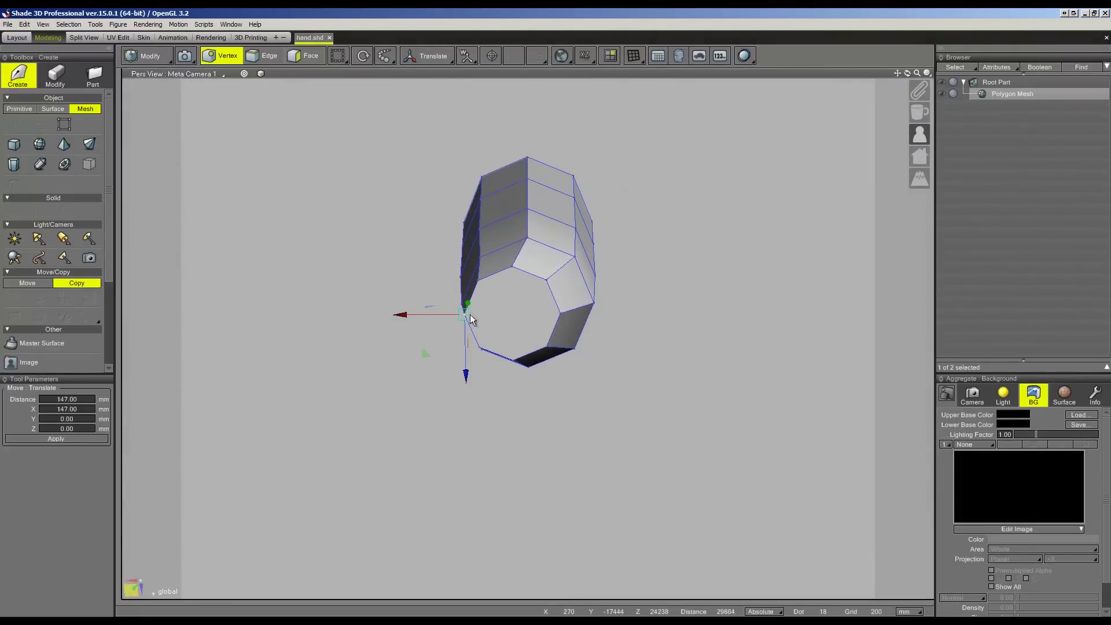
pyautogui.keyDown('shift'); pyautogui.click(546, 281); pyautogui.keyUp('shift')
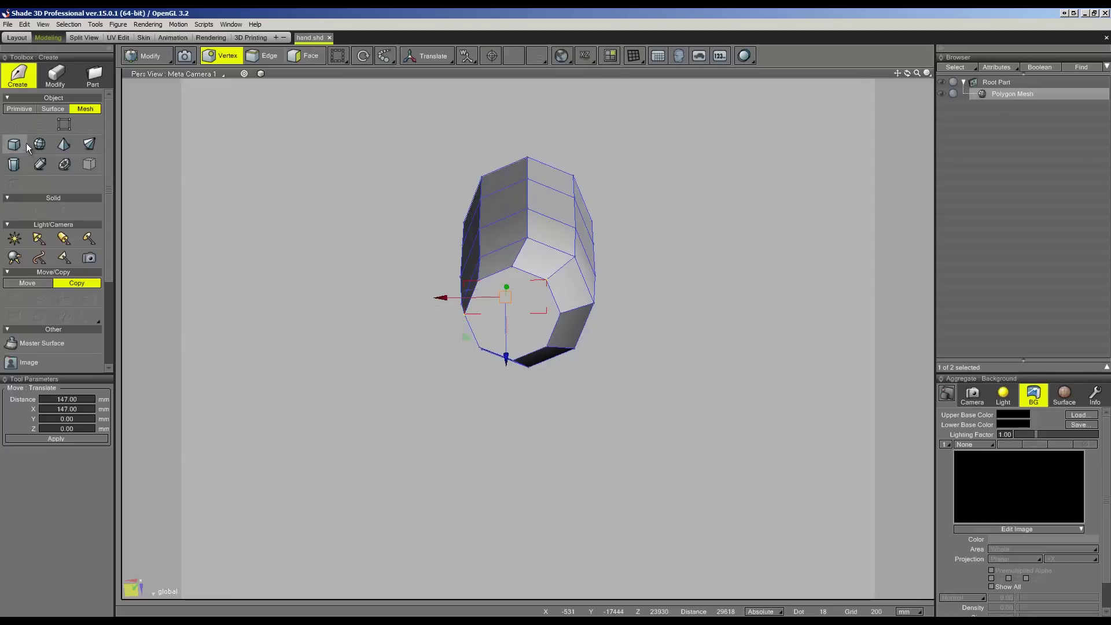
pyautogui.click(54, 78)
pyautogui.click(40, 125)
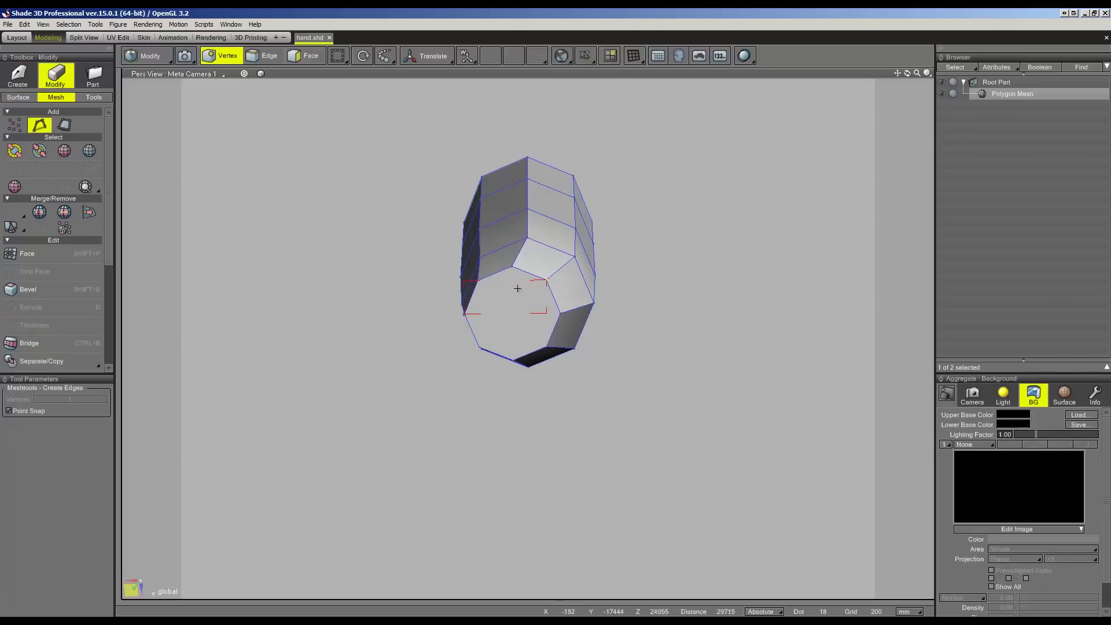
pyautogui.press('Escape')
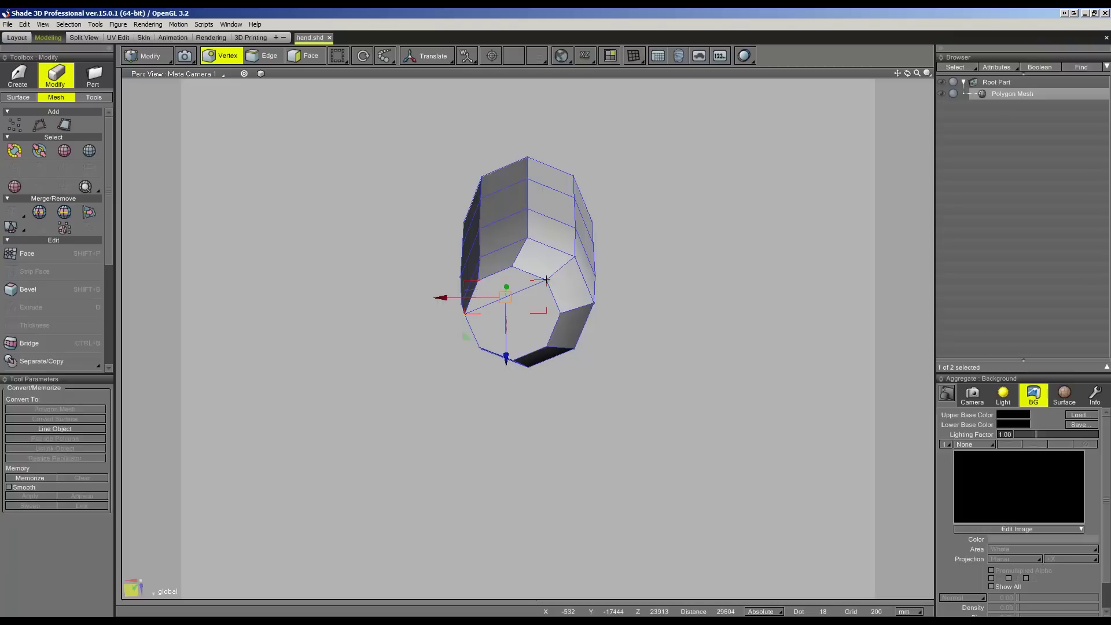
pyautogui.click(35, 130)
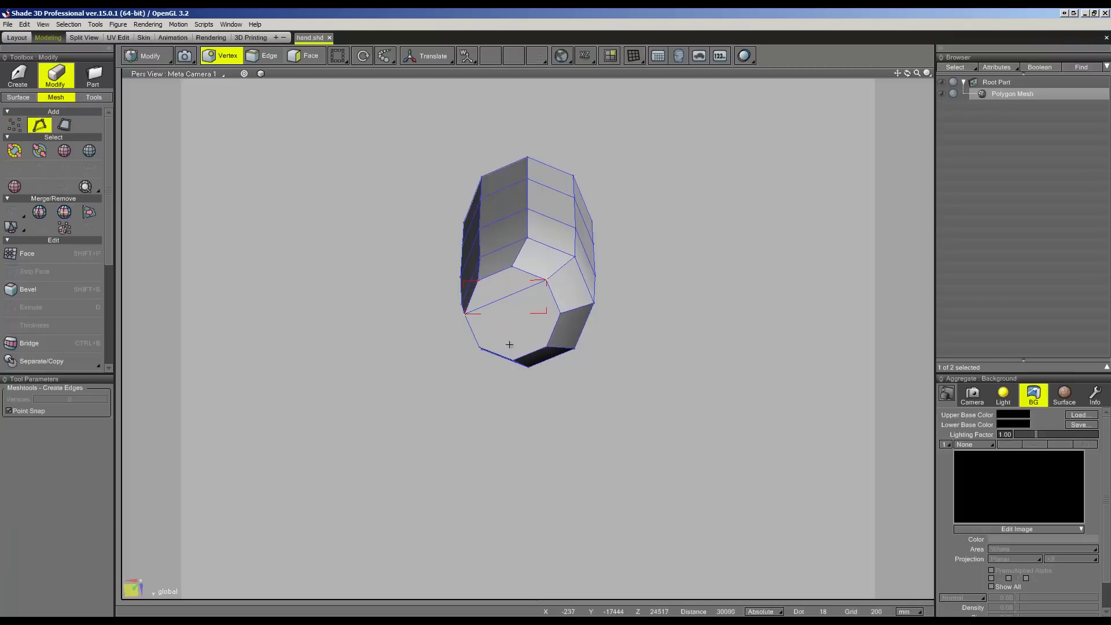
pyautogui.moveTo(436, 368); pyautogui.dragTo(438, 375, button='middle')
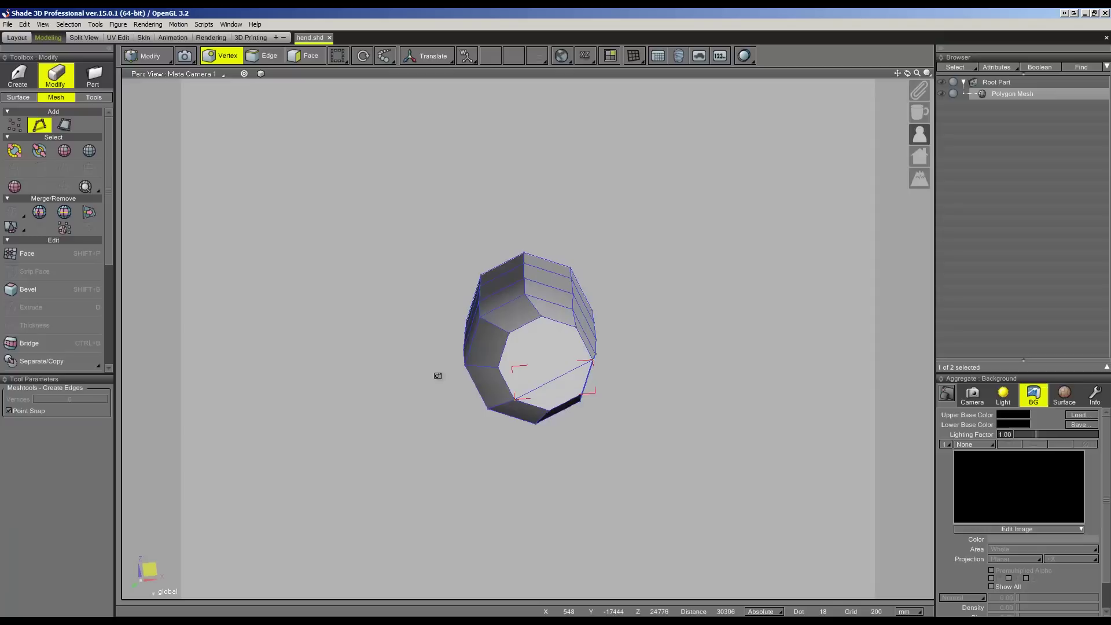
pyautogui.moveTo(512, 367); pyautogui.dragTo(494, 369, button='middle')
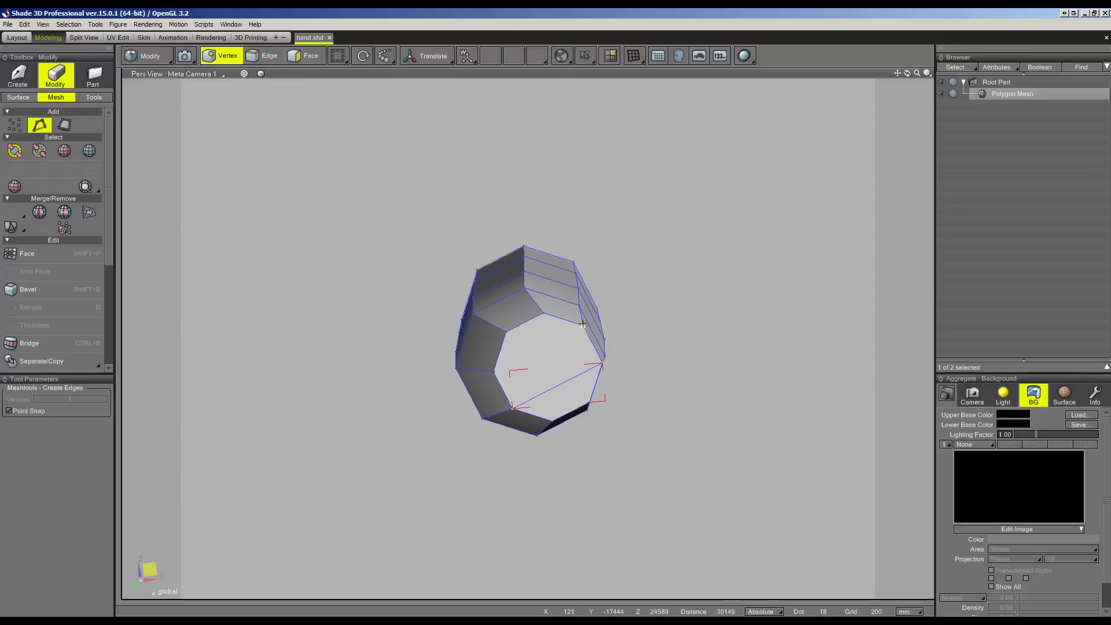
pyautogui.press('Escape')
pyautogui.moveTo(582, 325); pyautogui.dragTo(529, 281, button='middle')
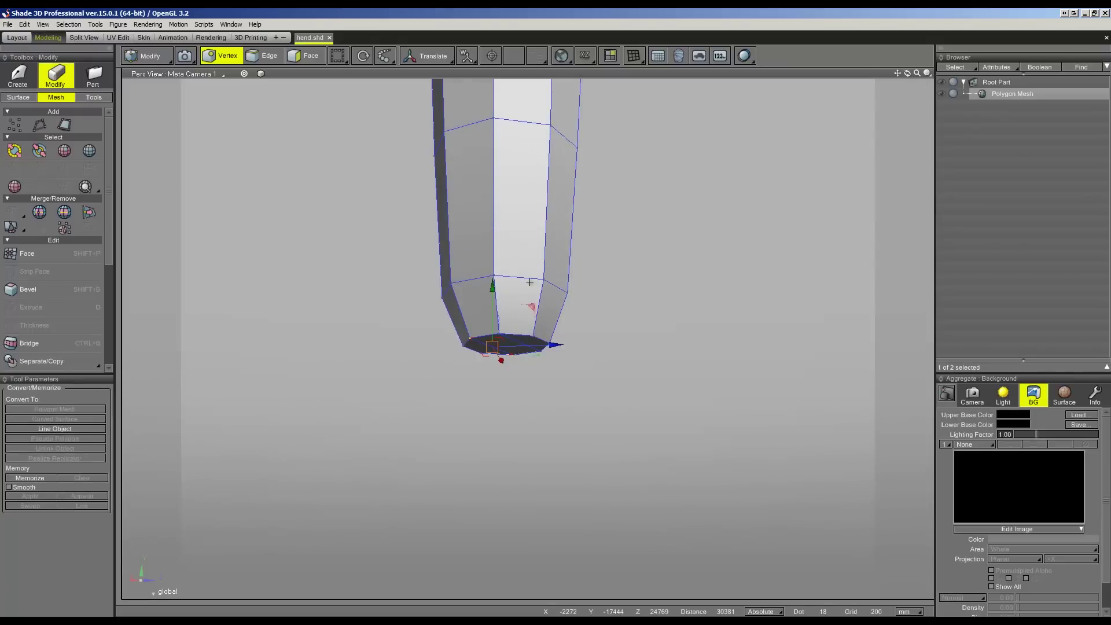
# - In the four-view layout, insert an edge loop near the knuckle
pyautogui.click(92, 41)
pyautogui.scroll(-1, 564, 353)
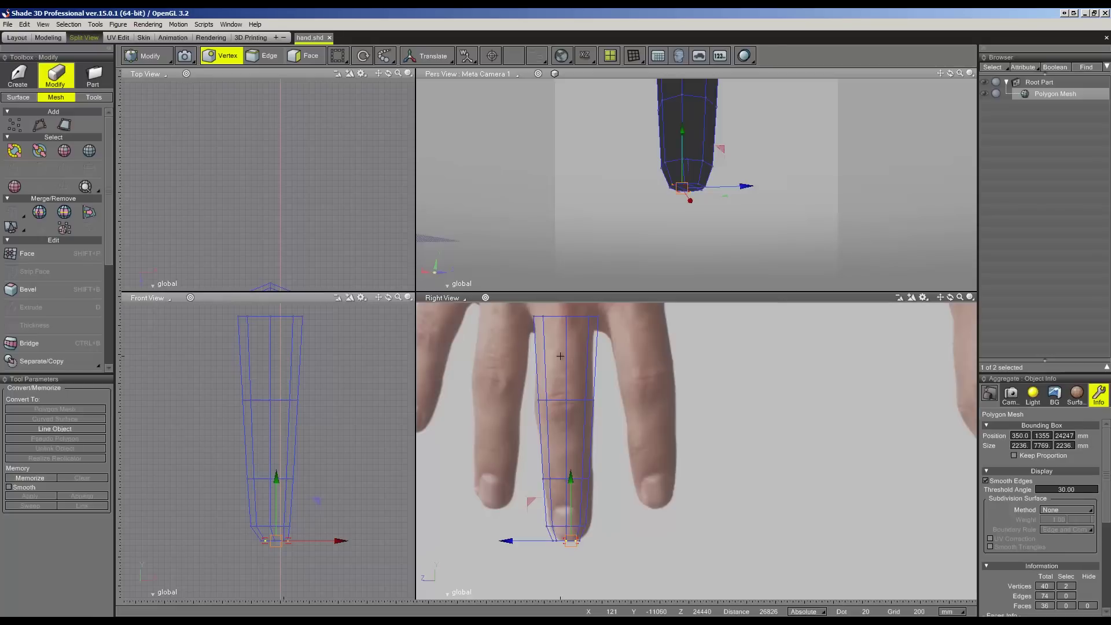
pyautogui.scroll(-1, 560, 355)
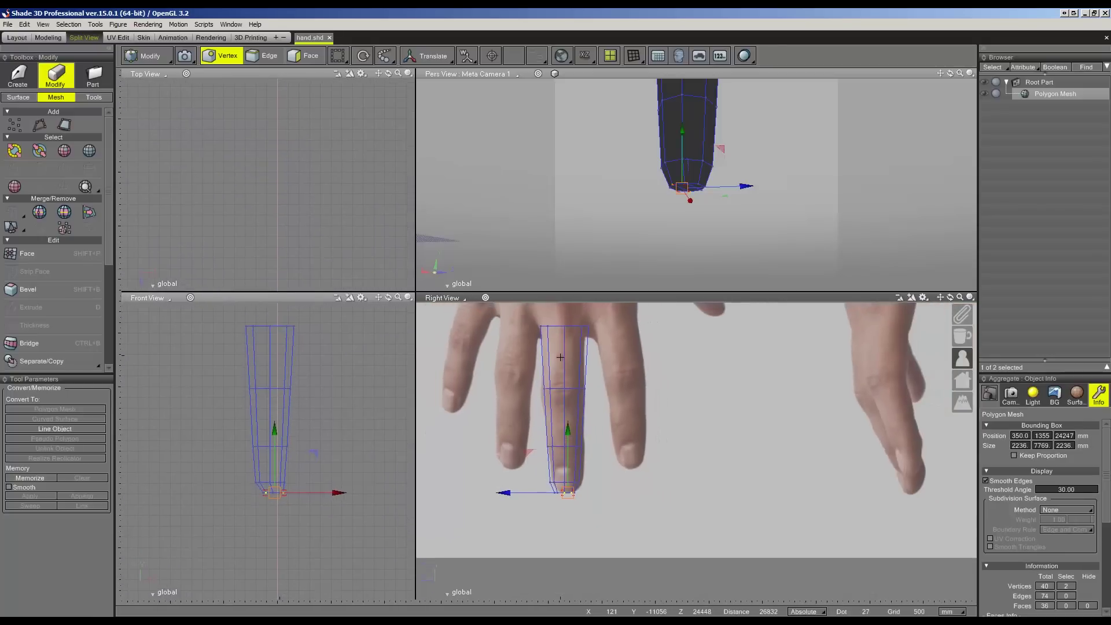
pyautogui.rightClick(551, 475)
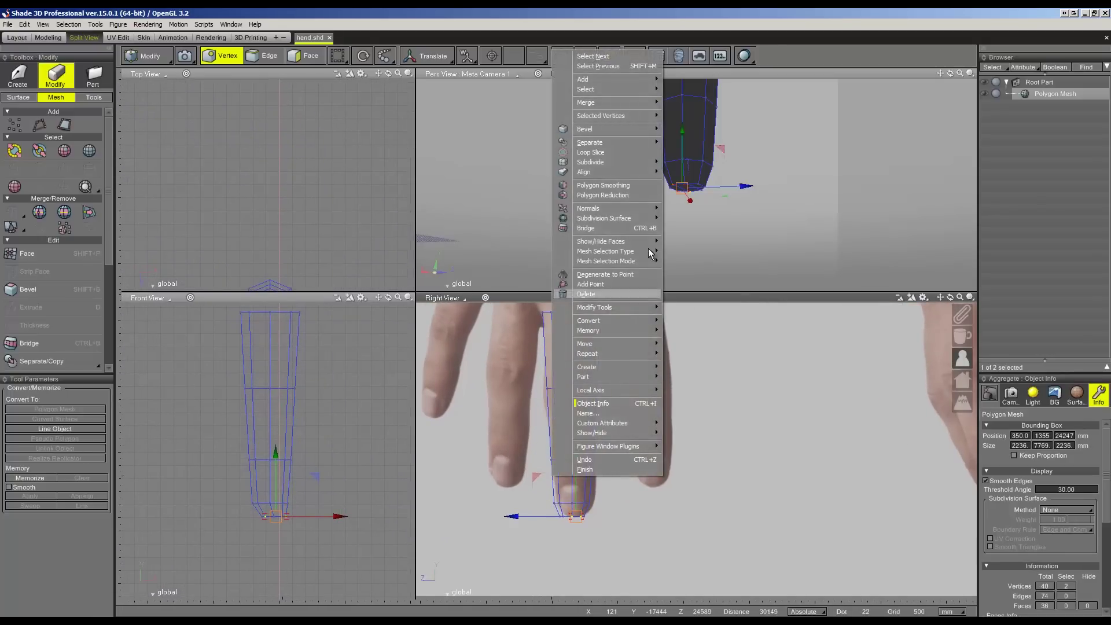
pyautogui.click(612, 151)
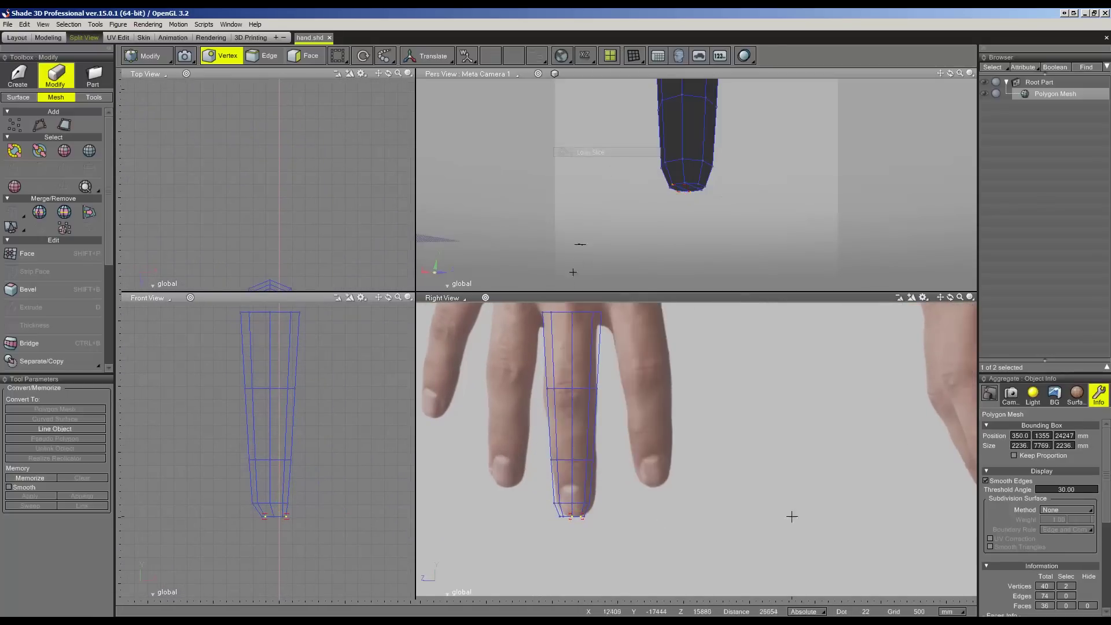
pyautogui.click(570, 424)
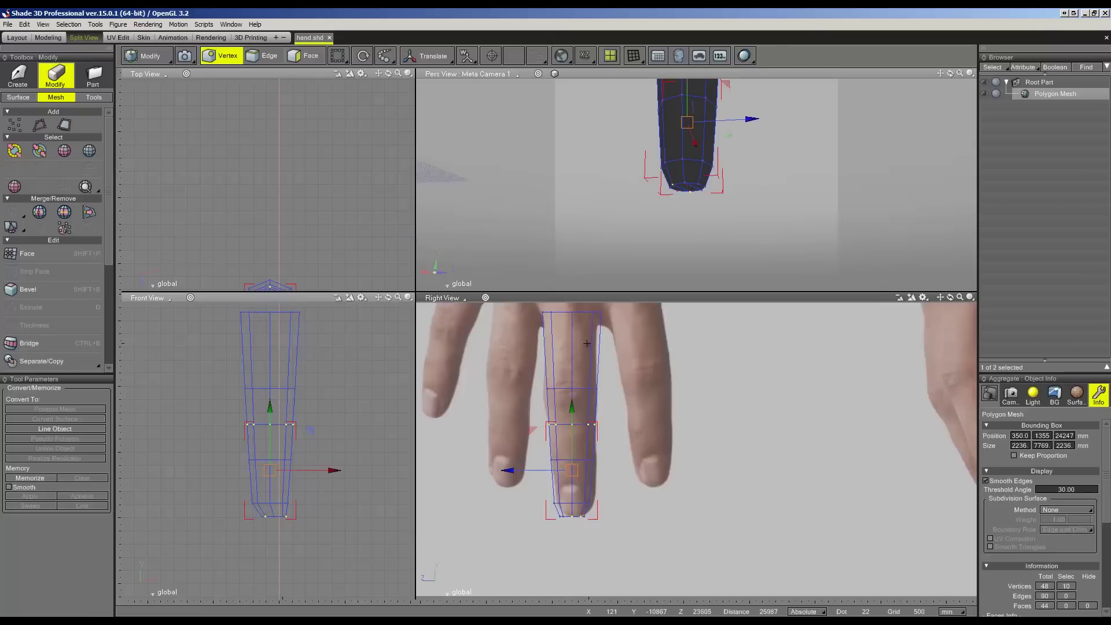
pyautogui.scroll(2, 261, 428)
pyautogui.moveTo(235, 409); pyautogui.dragTo(281, 440)
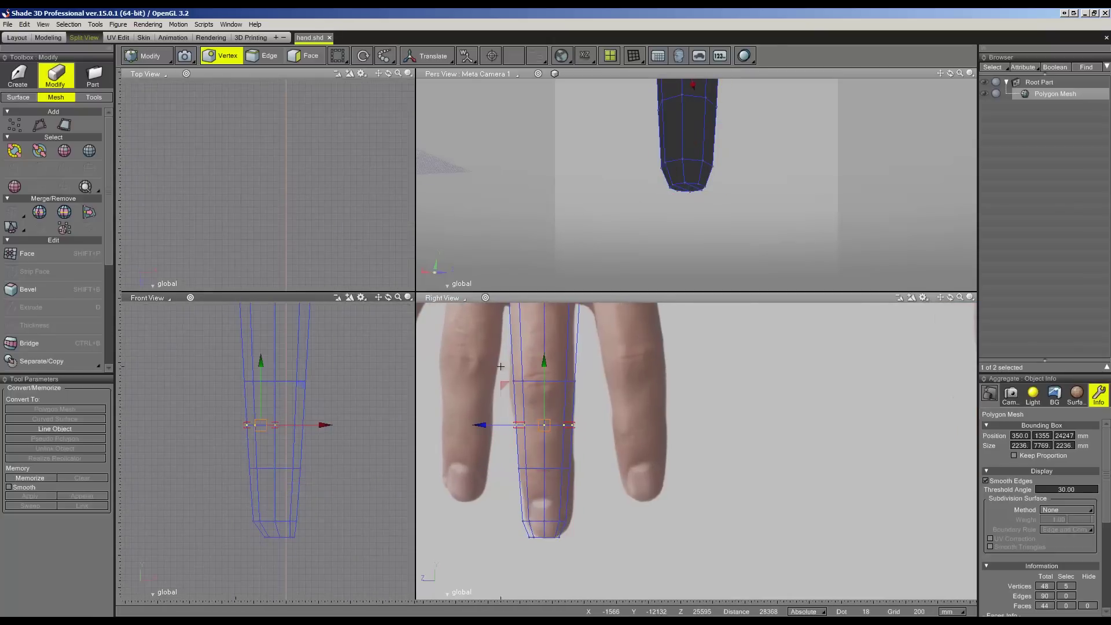
# - Slice another upper loop and push its three side vertices outward 144 mm
pyautogui.rightClick(556, 350)
pyautogui.click(607, 289)
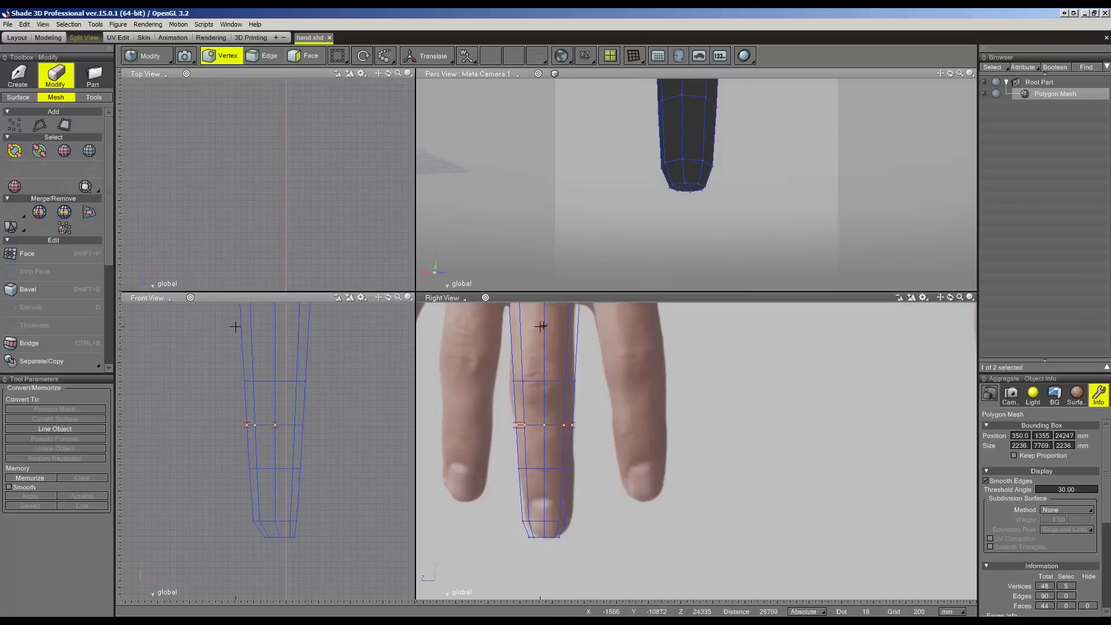
pyautogui.click(235, 330)
pyautogui.moveTo(222, 321); pyautogui.dragTo(267, 347)
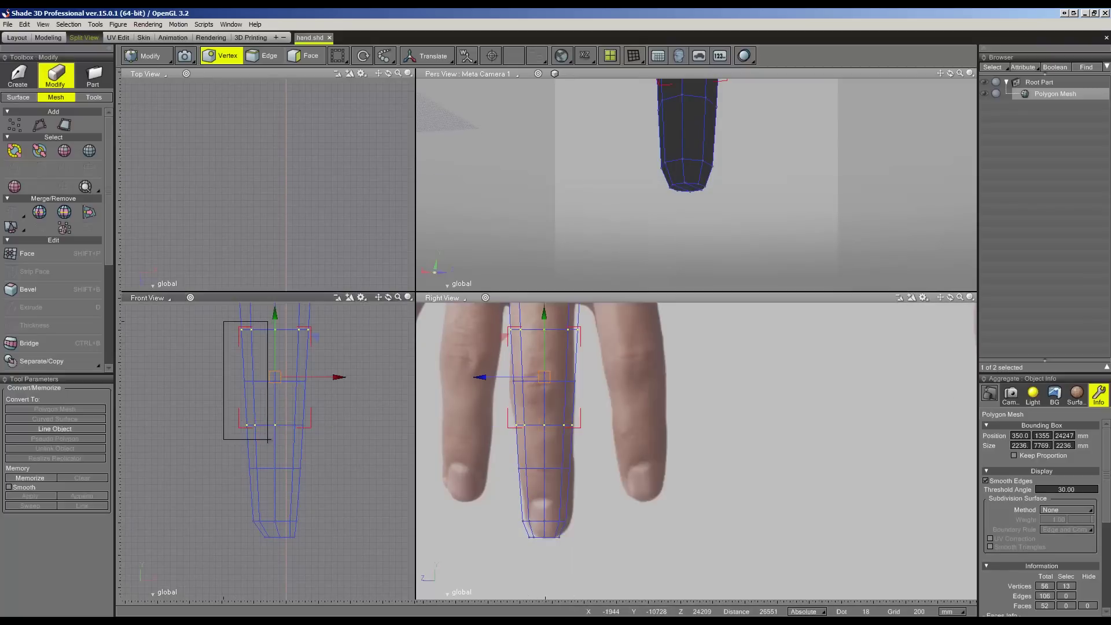
pyautogui.moveTo(333, 336); pyautogui.dragTo(301, 387, button='middle')
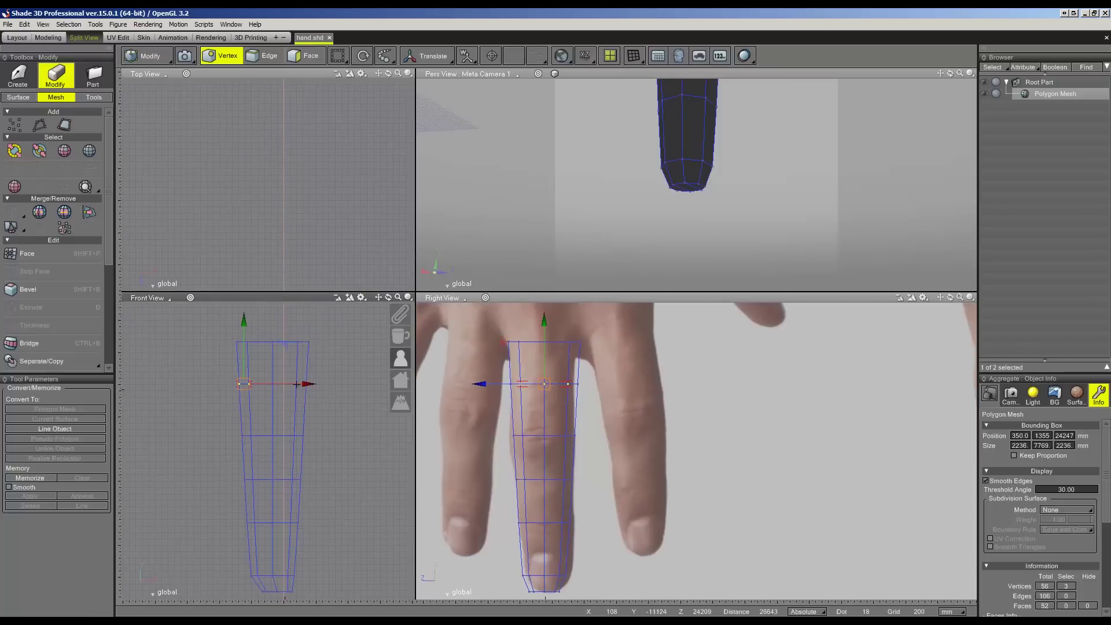
pyautogui.moveTo(237, 419)
pyautogui.mouseDown()
pyautogui.moveTo(260, 446)
pyautogui.moveTo(296, 437)
pyautogui.mouseUp()
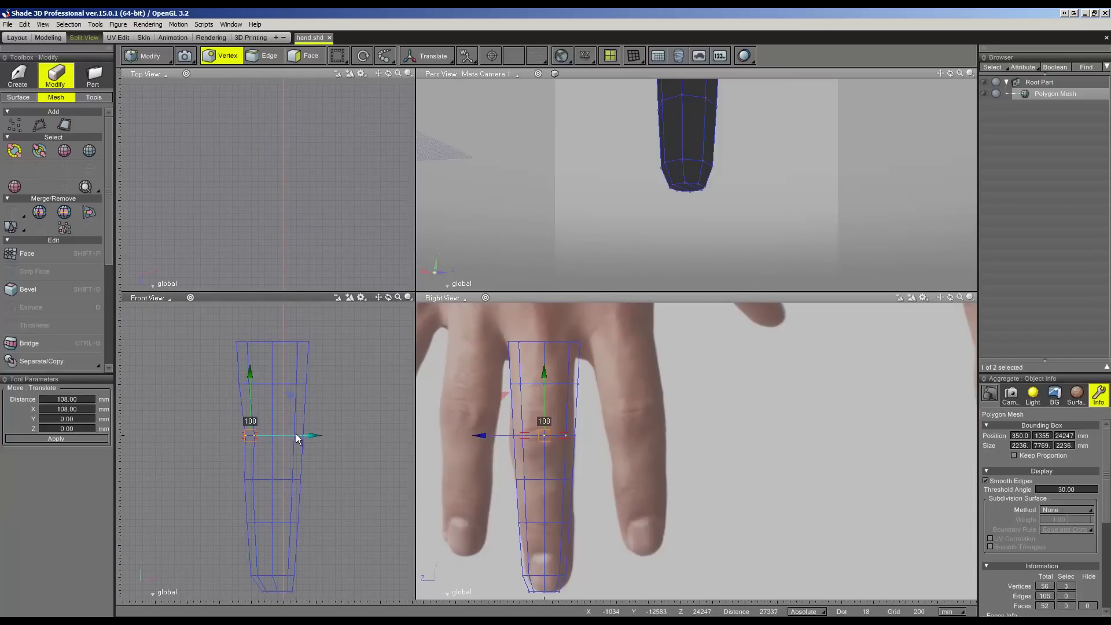
pyautogui.moveTo(307, 443); pyautogui.dragTo(309, 396, button='middle')
pyautogui.moveTo(229, 451); pyautogui.dragTo(261, 467)
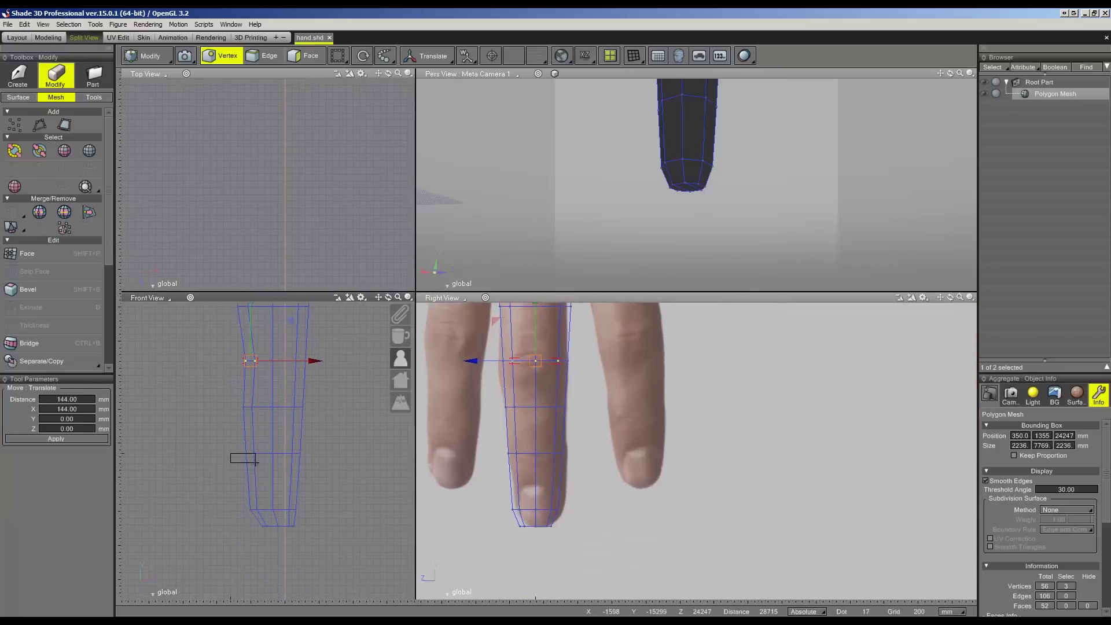
pyautogui.rightClick(286, 464)
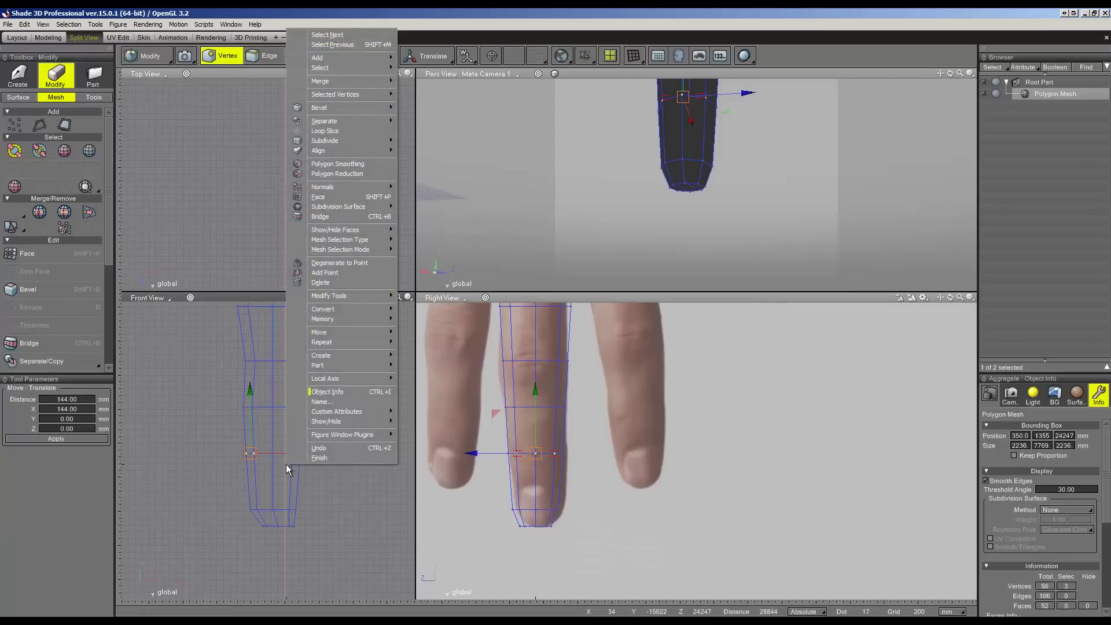
# - Move the selected vertices out to 170 mm, add a tip loop, and pull three vertices in 102 mm
pyautogui.click(269, 454)
pyautogui.moveTo(283, 451); pyautogui.dragTo(294, 457)
pyautogui.rightClick(282, 467)
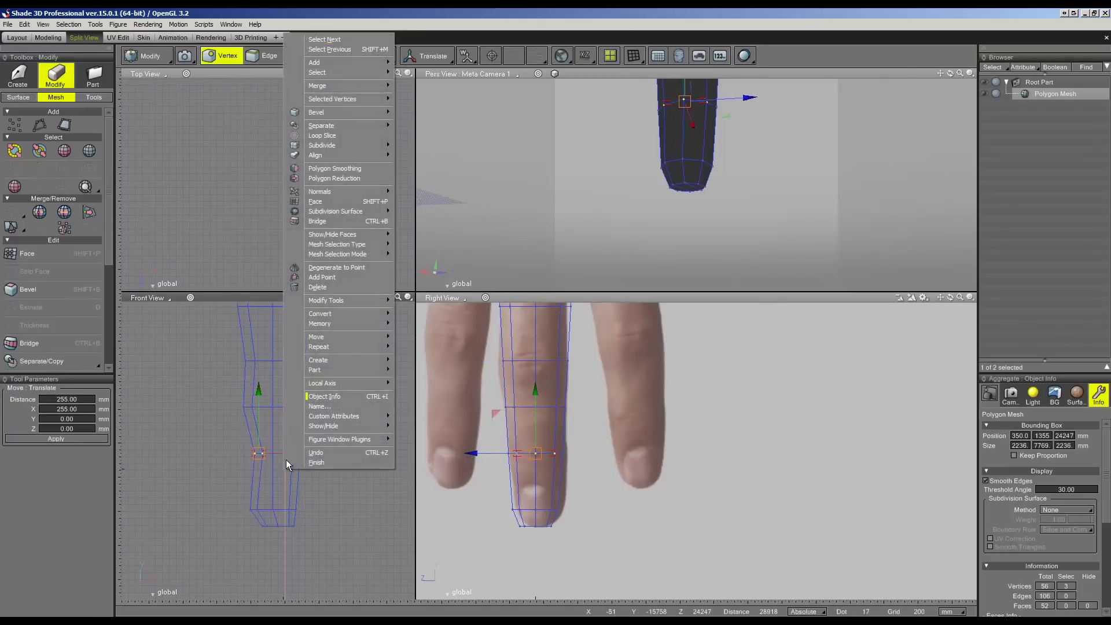
pyautogui.click(333, 135)
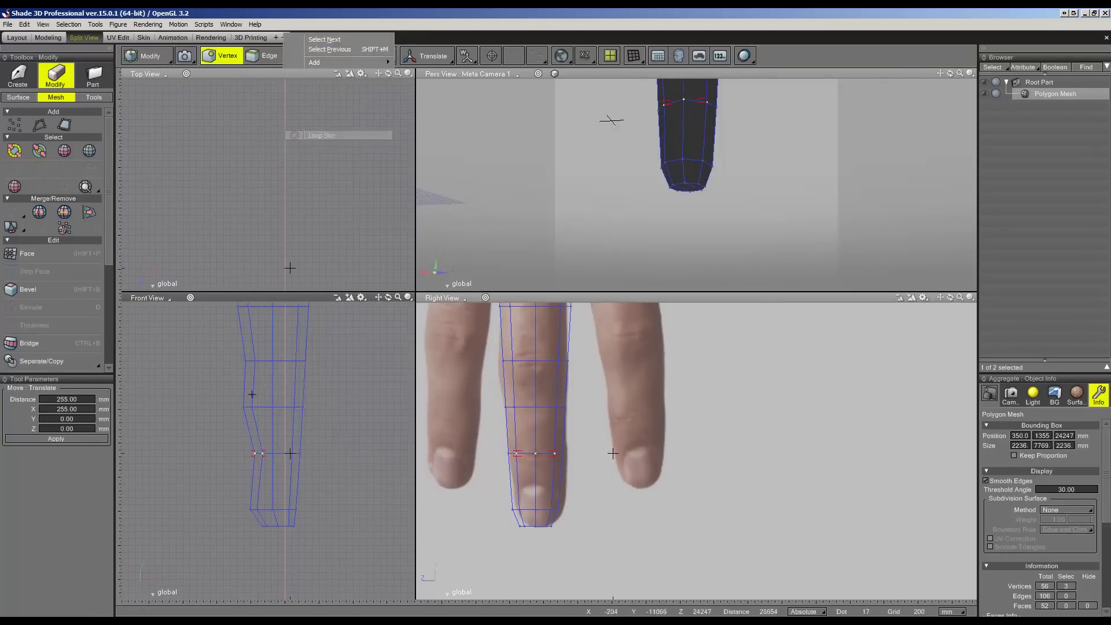
pyautogui.click(261, 476)
pyautogui.moveTo(263, 492); pyautogui.dragTo(290, 477)
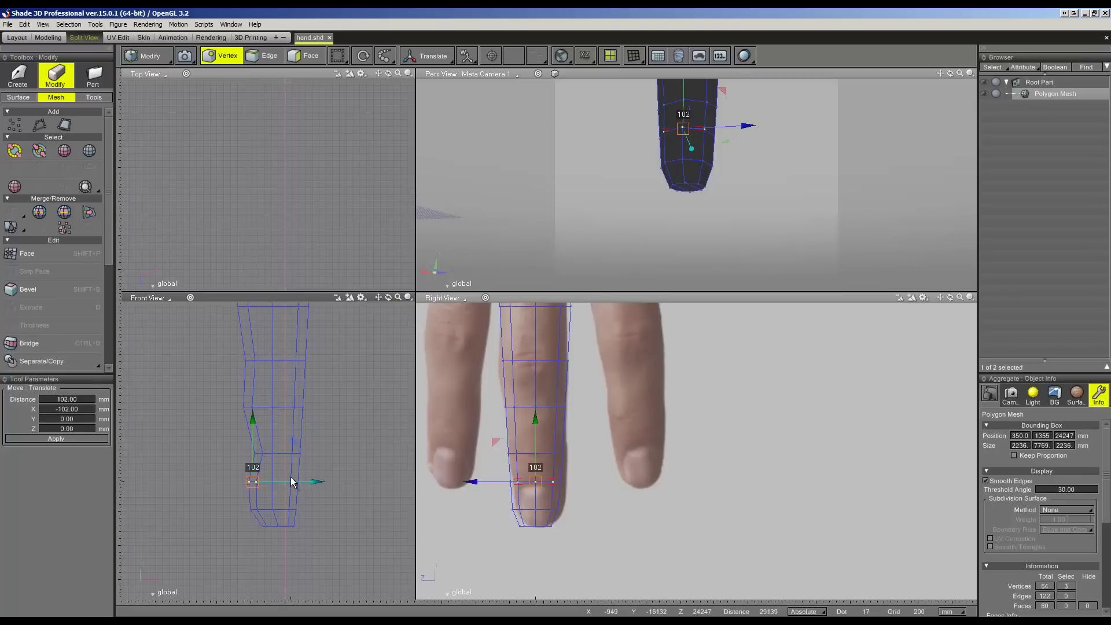
# - Scale all finger vertices to 0.84 along X
pyautogui.moveTo(219, 264); pyautogui.dragTo(218, 331, button='middle')
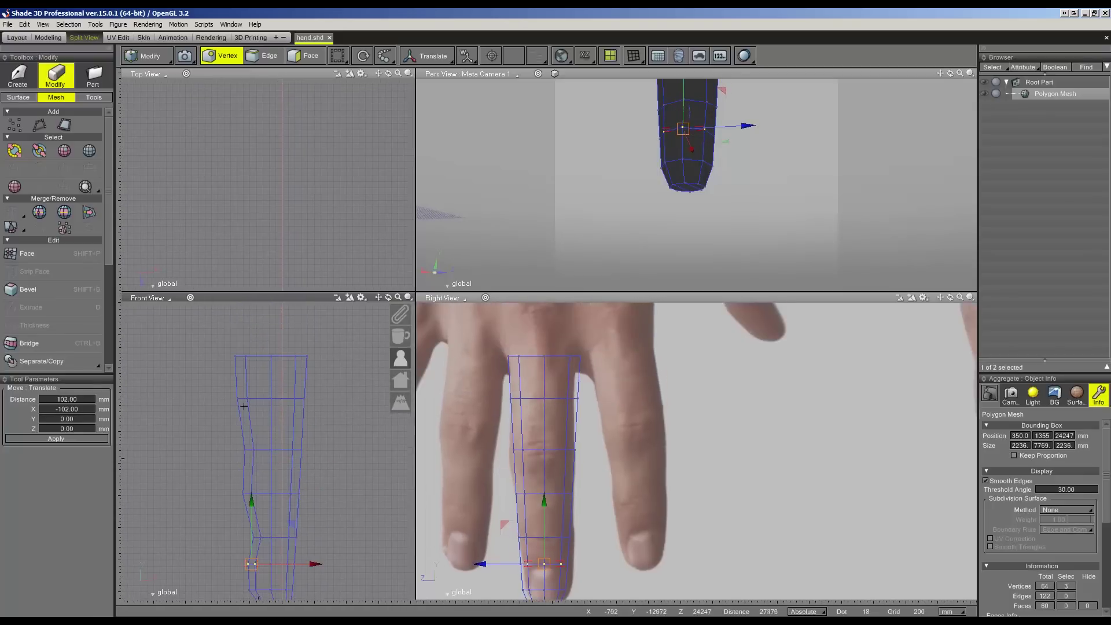
pyautogui.moveTo(218, 331); pyautogui.dragTo(345, 599)
pyautogui.scroll(2, 326, 488)
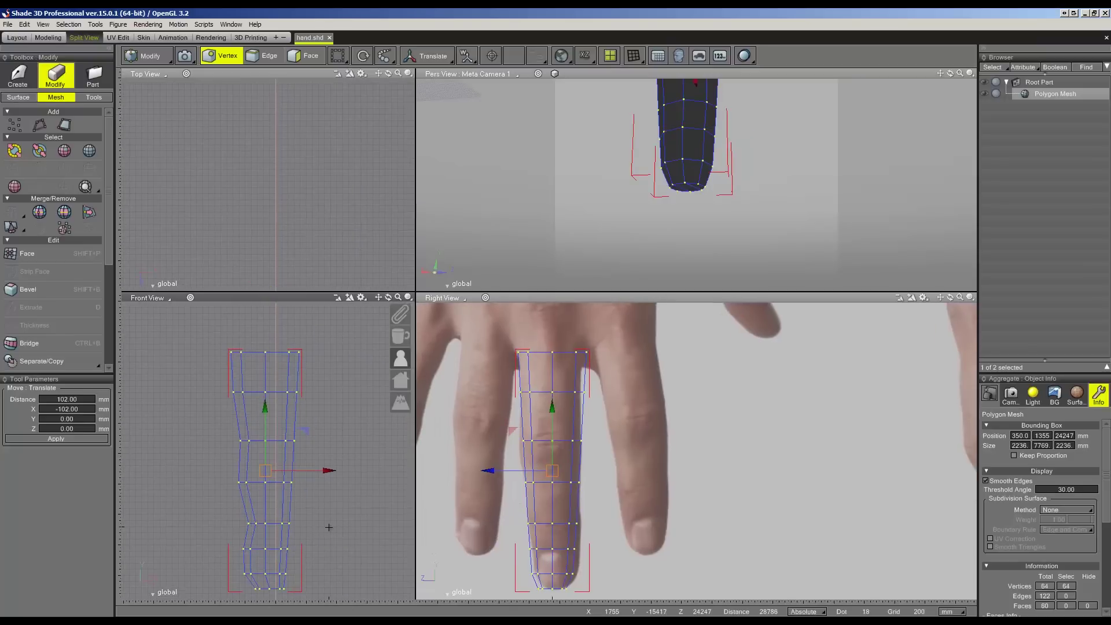
pyautogui.press('s')
pyautogui.moveTo(318, 468); pyautogui.dragTo(311, 467)
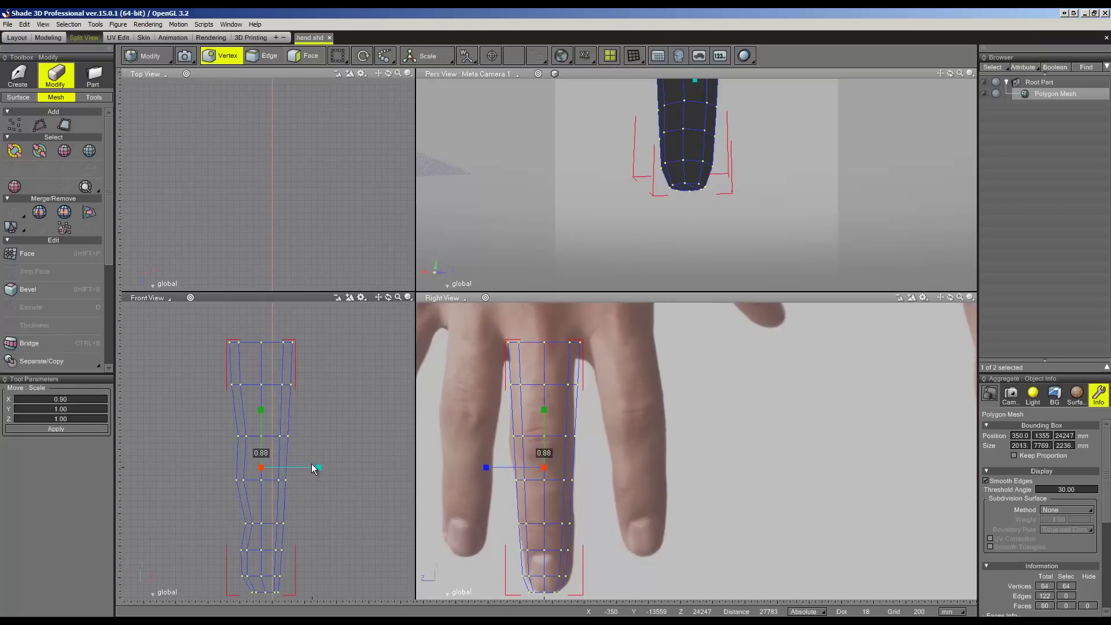
pyautogui.moveTo(311, 464); pyautogui.dragTo(310, 463)
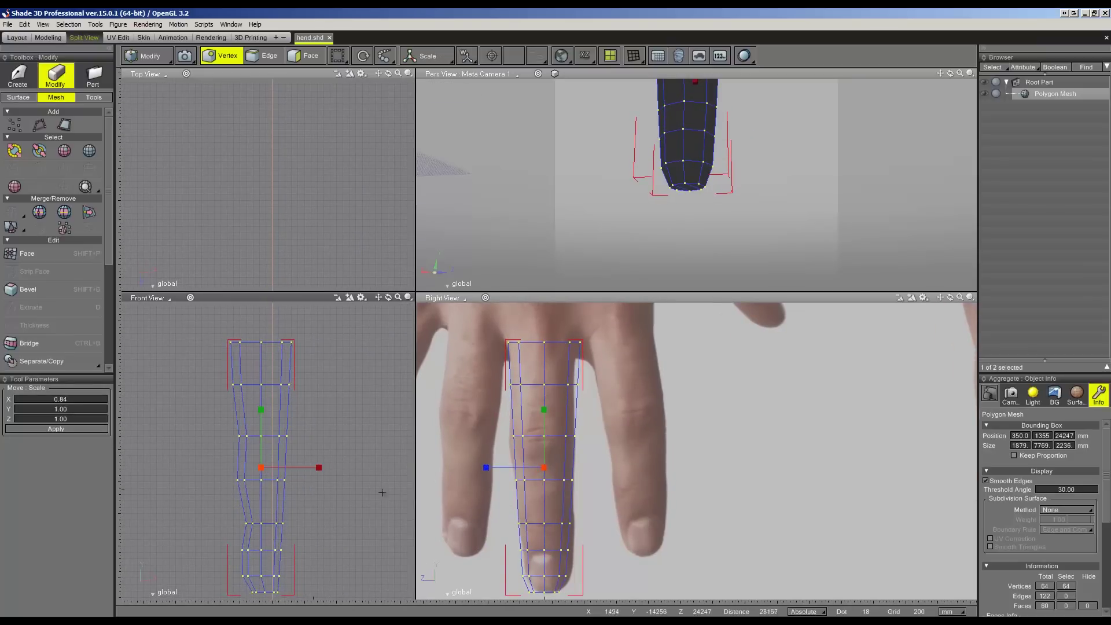
pyautogui.click(313, 56)
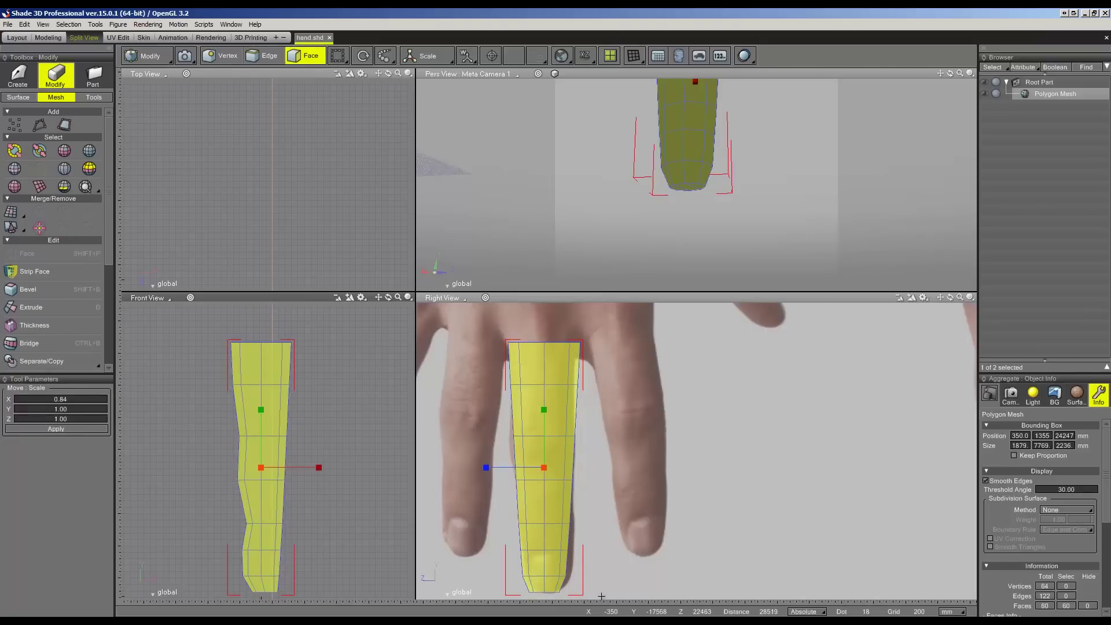
# - Extrude the fingertip faces downward and uniformly scale them to 0.57
pyautogui.moveTo(600, 595); pyautogui.dragTo(491, 581)
pyautogui.moveTo(609, 572); pyautogui.dragTo(489, 578)
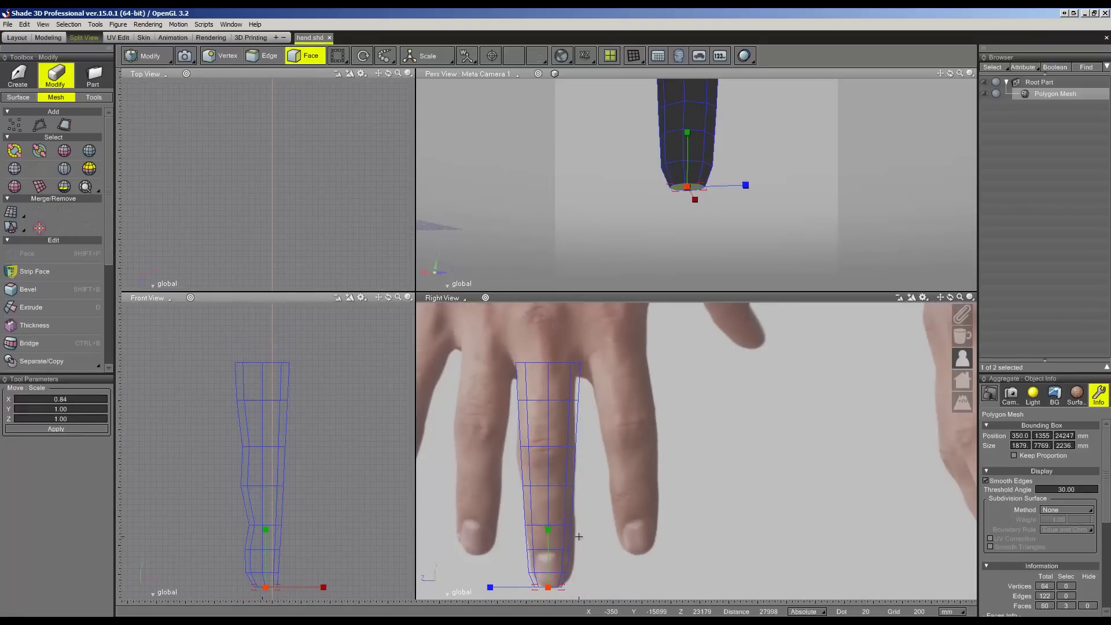
pyautogui.scroll(-1, 544, 532)
pyautogui.press('w')
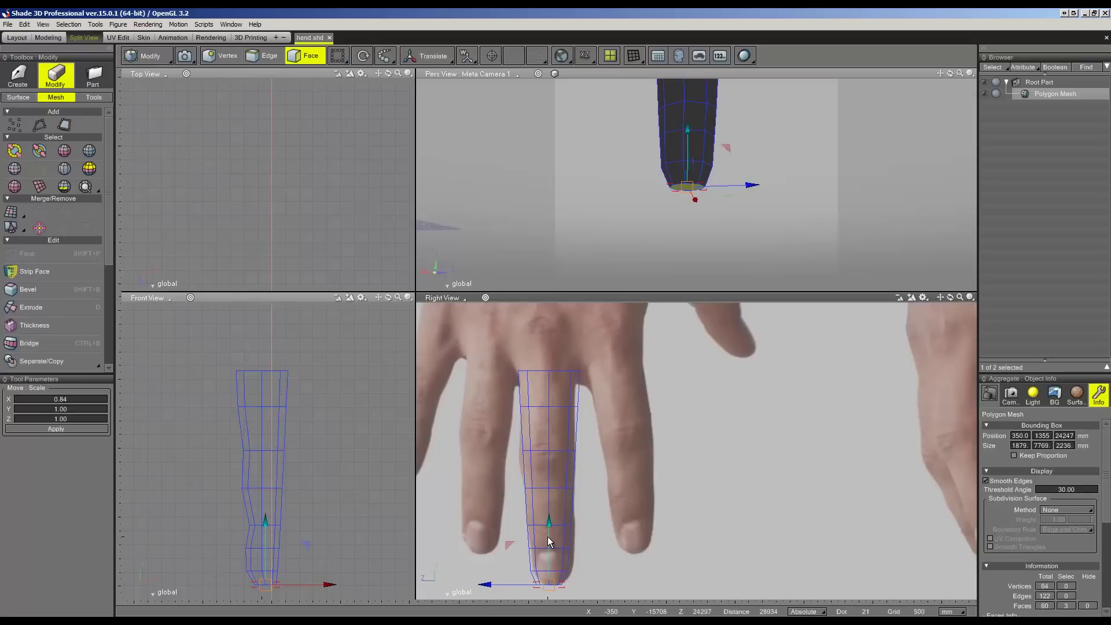
pyautogui.moveTo(547, 537); pyautogui.dragTo(550, 540)
pyautogui.press('r')
pyautogui.moveTo(265, 587); pyautogui.dragTo(269, 604)
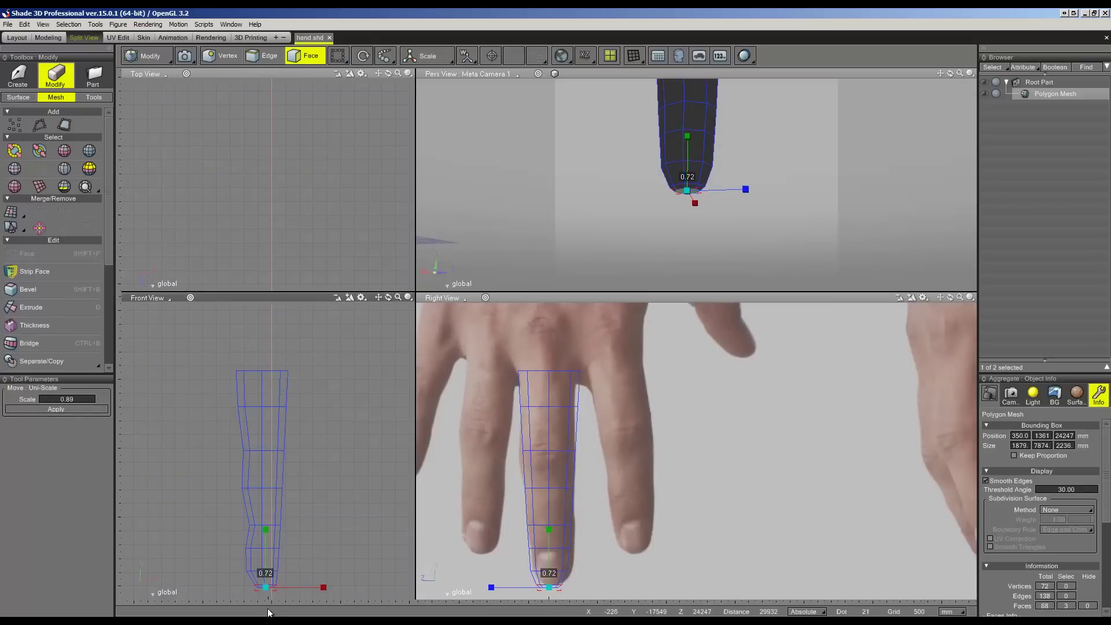
# - Shift the new tip faces 63.9 mm along X
pyautogui.scroll(1, 286, 443)
pyautogui.scroll(2, 287, 443)
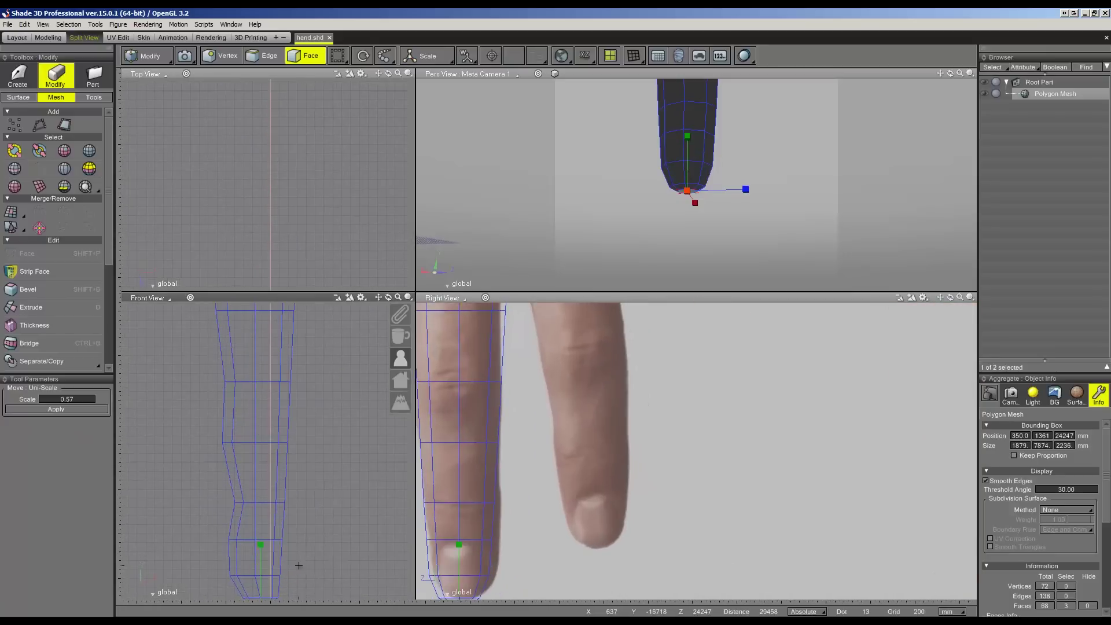
pyautogui.scroll(1, 286, 443)
pyautogui.scroll(1, 287, 443)
pyautogui.scroll(1, 287, 443)
pyautogui.press('w')
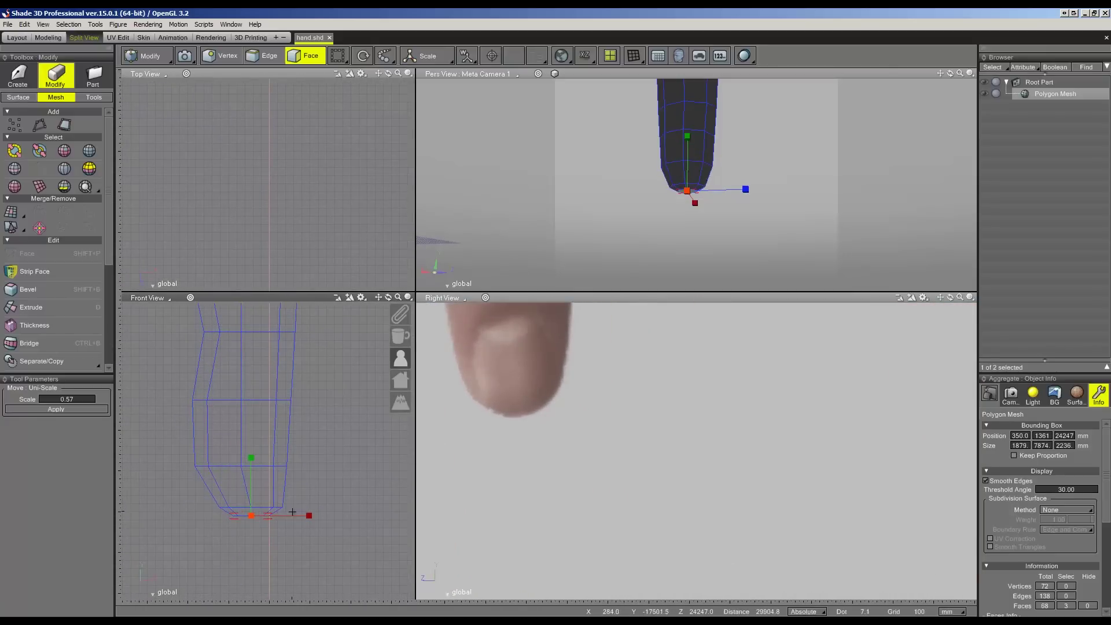
pyautogui.moveTo(293, 517); pyautogui.dragTo(298, 519)
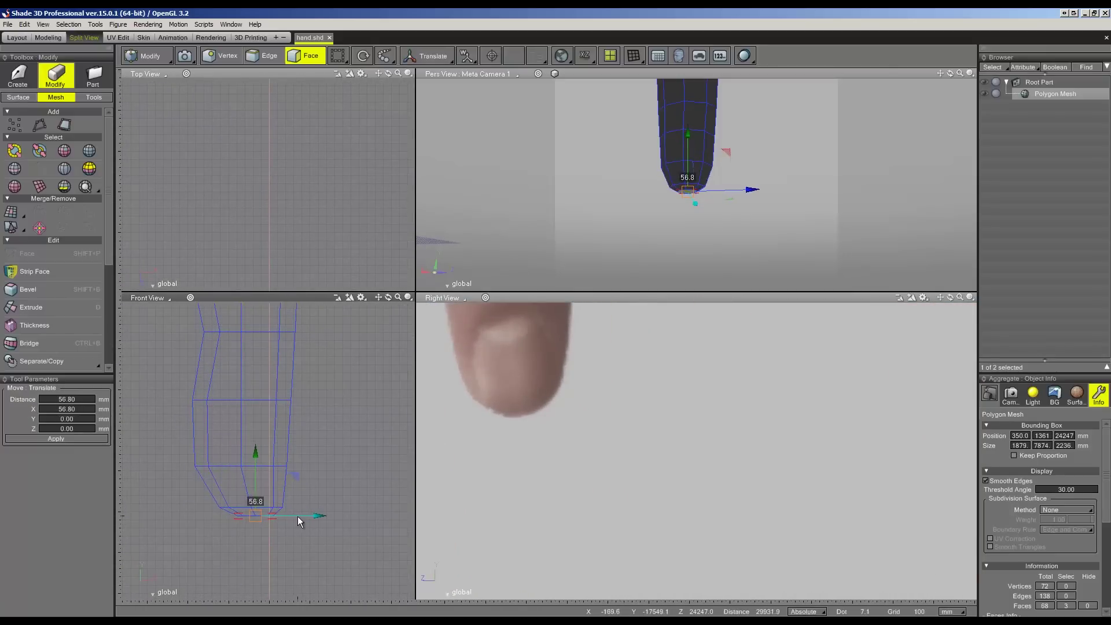
pyautogui.scroll(-2, 254, 490)
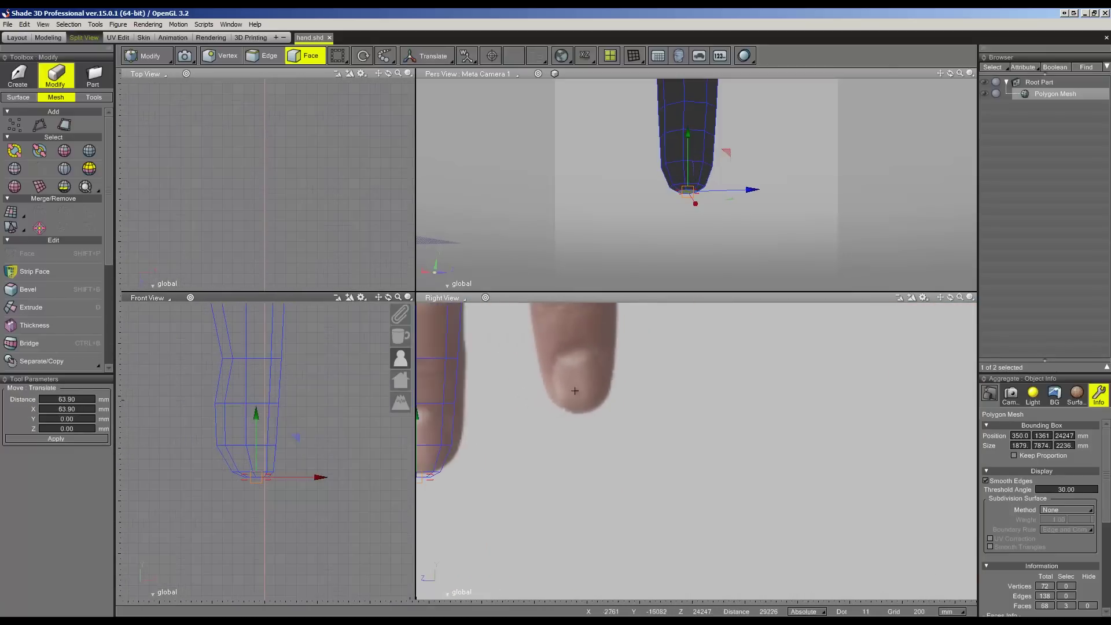
pyautogui.moveTo(583, 370); pyautogui.dragTo(615, 446, button='middle')
pyautogui.click(491, 498)
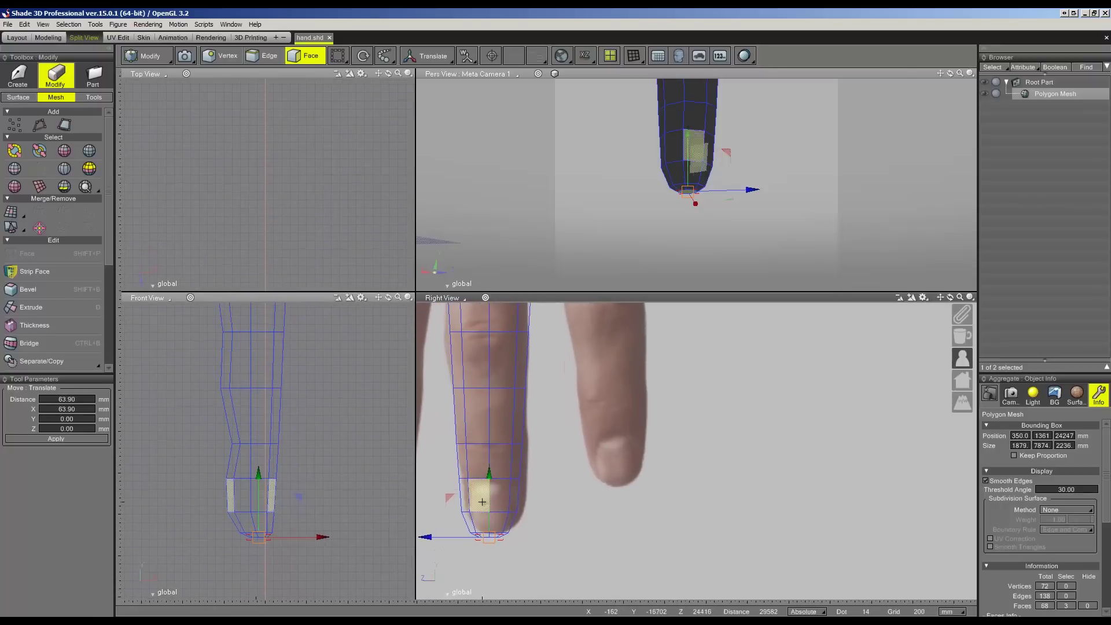
# - Select a face strip from the nail area up the finger, dropping the far-side faces
pyautogui.keyDown('shift'); pyautogui.click(499, 515); pyautogui.keyUp('shift')
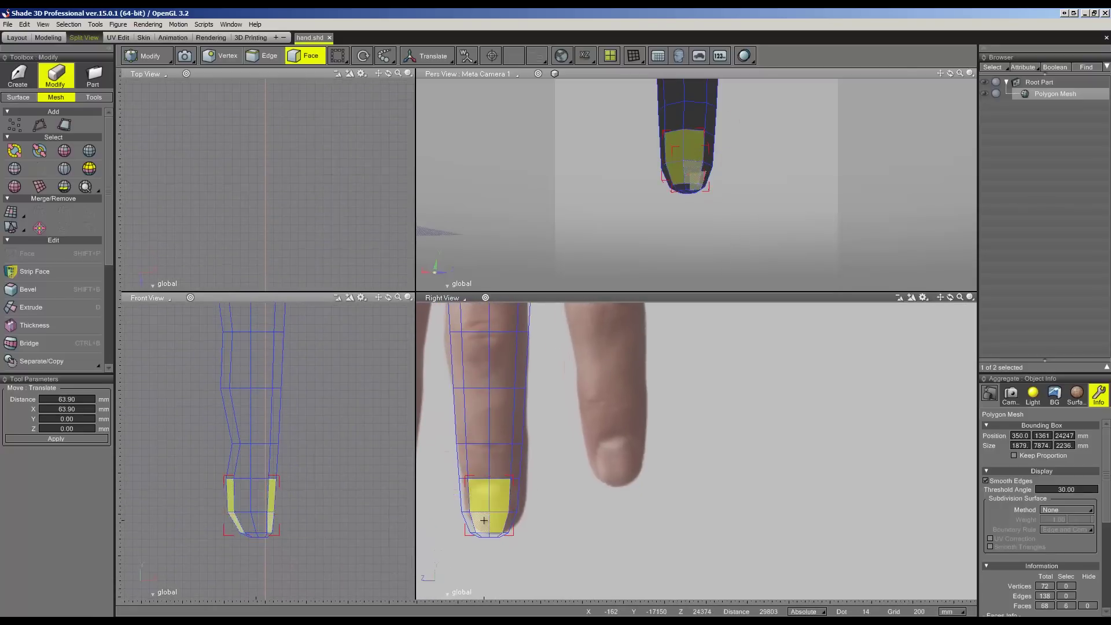
pyautogui.scroll(-1, 532, 326)
pyautogui.keyDown('shift'); pyautogui.click(486, 446); pyautogui.keyUp('shift')
pyautogui.keyDown('shift'); pyautogui.click(486, 405); pyautogui.keyUp('shift')
pyautogui.keyDown('shift'); pyautogui.click(499, 414); pyautogui.keyUp('shift')
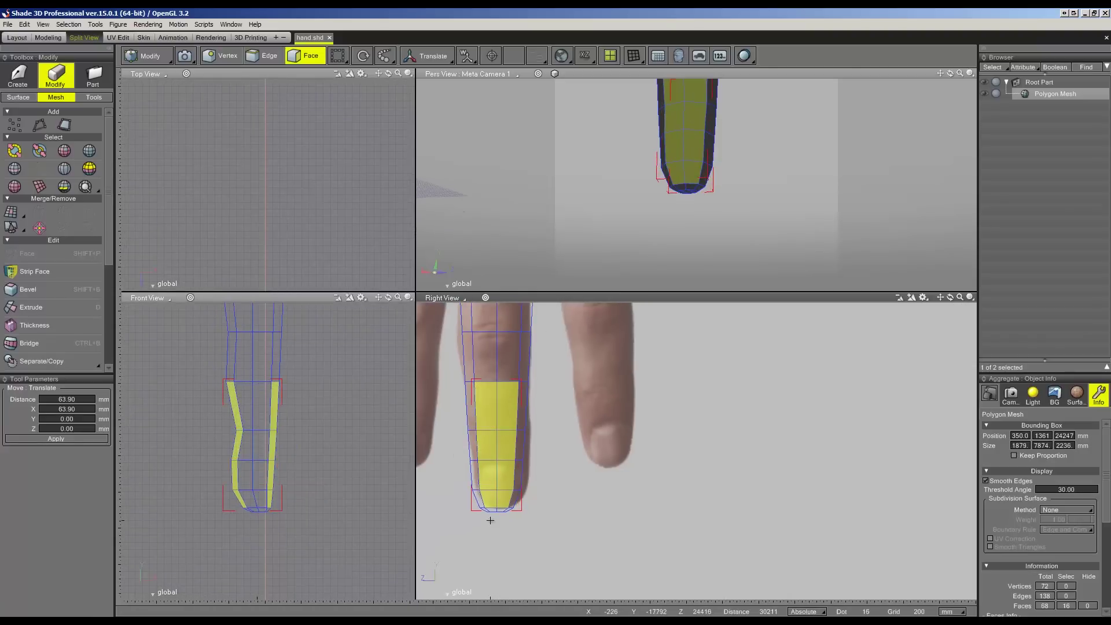
pyautogui.keyDown('shift'); pyautogui.click(485, 356); pyautogui.keyUp('shift')
pyautogui.keyDown('shift'); pyautogui.click(484, 359); pyautogui.keyUp('shift')
pyautogui.keyDown('ctrl'); pyautogui.moveTo(203, 345); pyautogui.dragTo(237, 513); pyautogui.keyUp('ctrl')
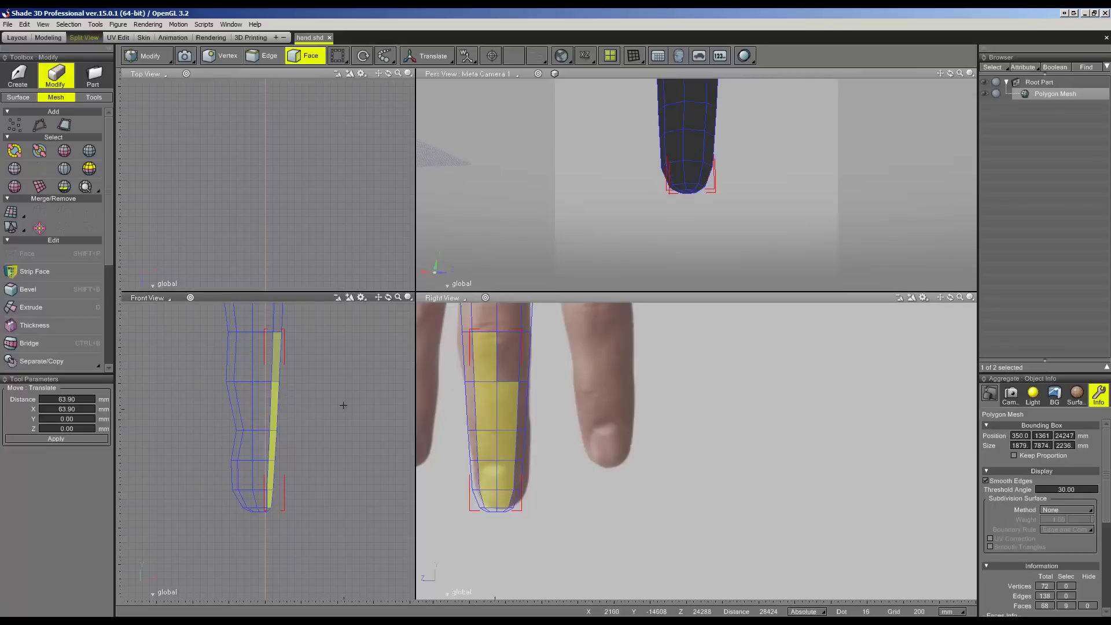
# - Add the upper finger and fingertip faces to the selection, dropping two faces
pyautogui.scroll(-2, 377, 365)
pyautogui.scroll(2, 535, 384)
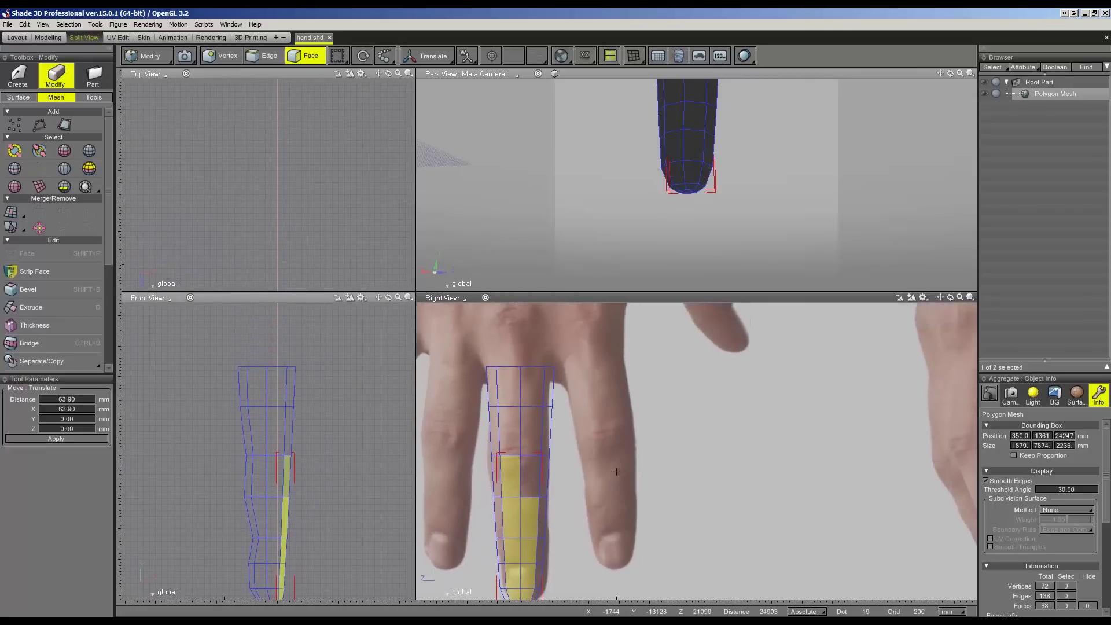
pyautogui.keyDown('shift'); pyautogui.moveTo(498, 346); pyautogui.dragTo(535, 489); pyautogui.keyUp('shift')
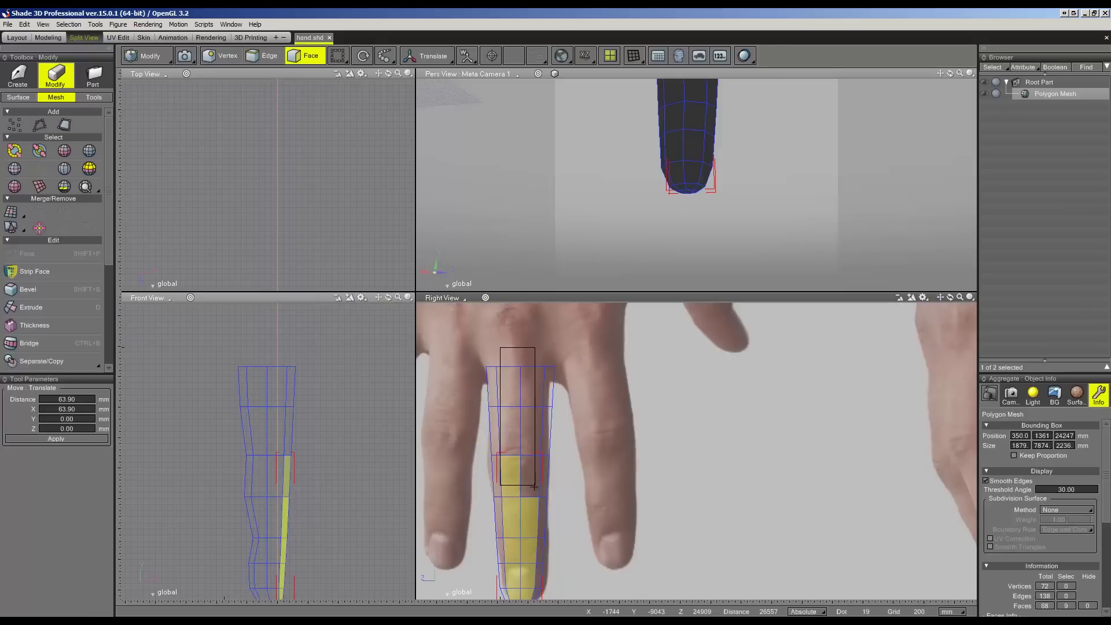
pyautogui.keyDown('ctrl'); pyautogui.moveTo(496, 441); pyautogui.dragTo(455, 495); pyautogui.keyUp('ctrl')
pyautogui.scroll(-2, 529, 448)
pyautogui.scroll(-1, 528, 449)
pyautogui.scroll(2, 528, 449)
pyautogui.scroll(1, 508, 471)
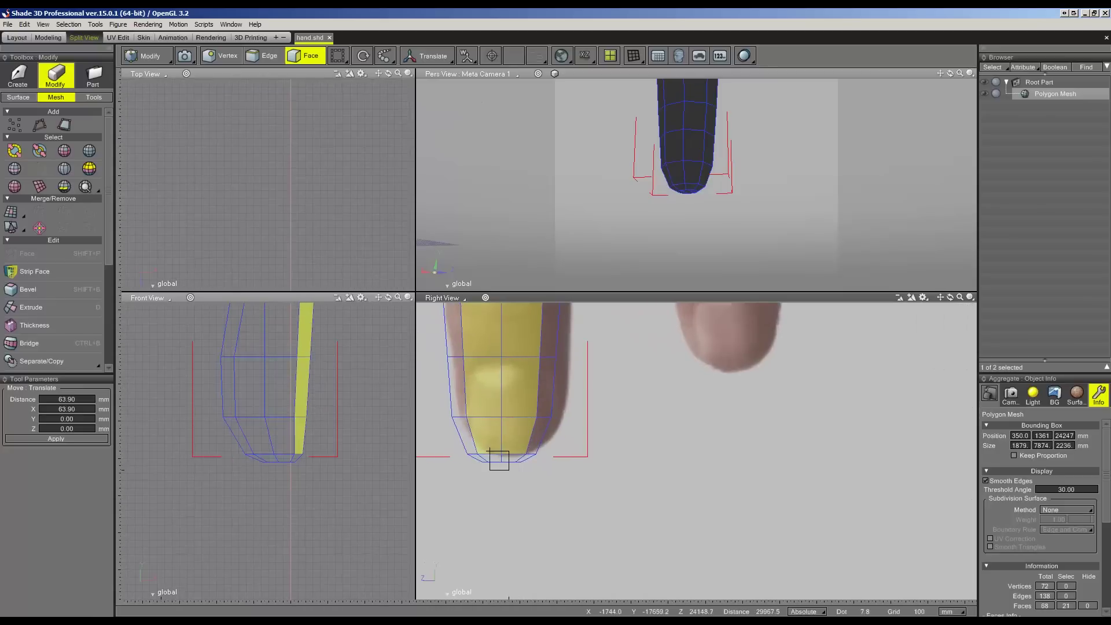
pyautogui.keyDown('shift'); pyautogui.moveTo(495, 454); pyautogui.dragTo(584, 414); pyautogui.keyUp('shift')
# - Narrow the selection down to the right-side lengthwise face strip
pyautogui.scroll(2, 267, 421)
pyautogui.scroll(-2, 267, 421)
pyautogui.scroll(-1, 214, 496)
pyautogui.scroll(-1, 213, 496)
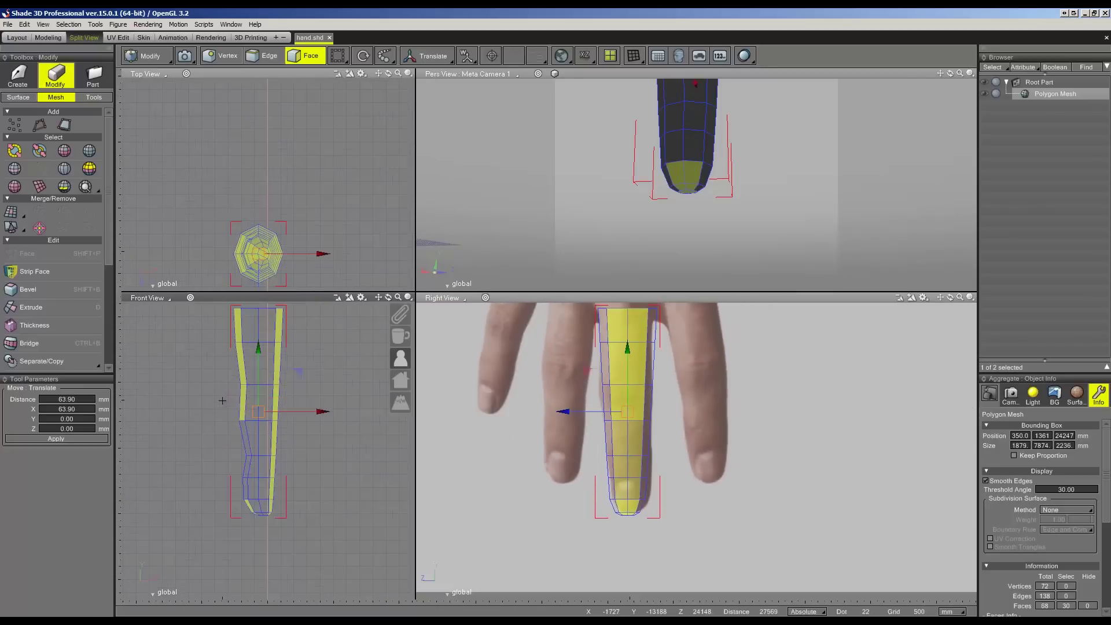
pyautogui.scroll(-1, 212, 373)
pyautogui.keyDown('ctrl'); pyautogui.moveTo(211, 373); pyautogui.dragTo(249, 596); pyautogui.keyUp('ctrl')
pyautogui.scroll(1, 263, 497)
pyautogui.scroll(2, 263, 498)
# - Scale the face strip to 0.91 along X and widen it along Z
pyautogui.press('s')
pyautogui.moveTo(308, 450); pyautogui.dragTo(306, 461)
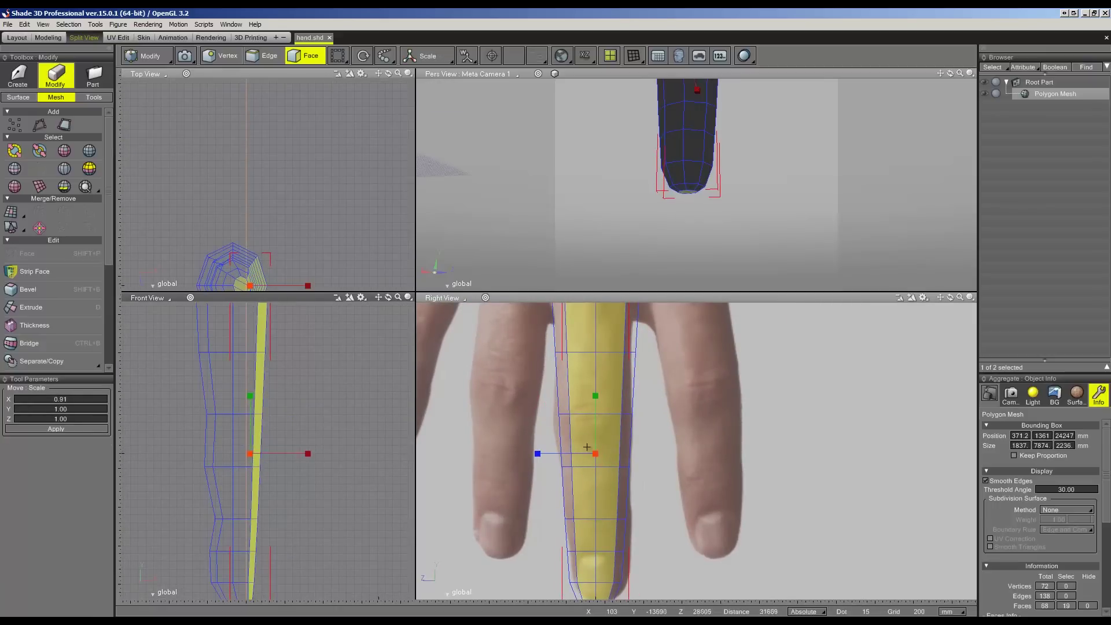
pyautogui.scroll(-1, 535, 460)
pyautogui.moveTo(536, 452); pyautogui.dragTo(523, 460)
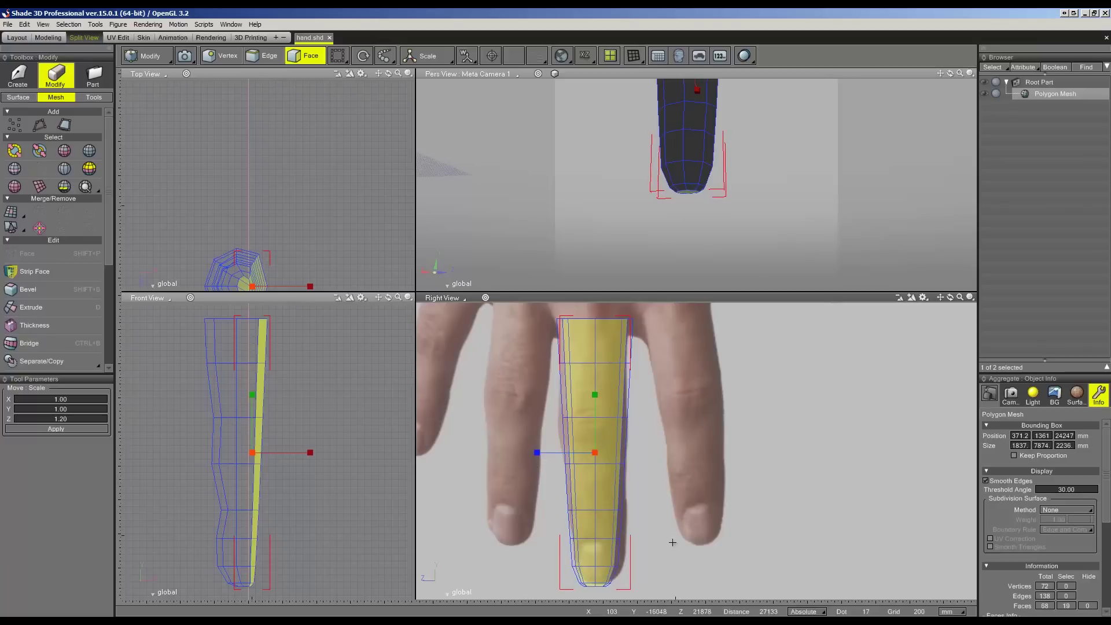
# - Box-select the fingertip faces
pyautogui.scroll(-1, 659, 497)
pyautogui.scroll(-2, 636, 492)
pyautogui.scroll(-1, 602, 457)
pyautogui.moveTo(588, 442); pyautogui.dragTo(673, 542)
pyautogui.scroll(1, 567, 521)
pyautogui.scroll(1, 541, 497)
pyautogui.scroll(1, 517, 476)
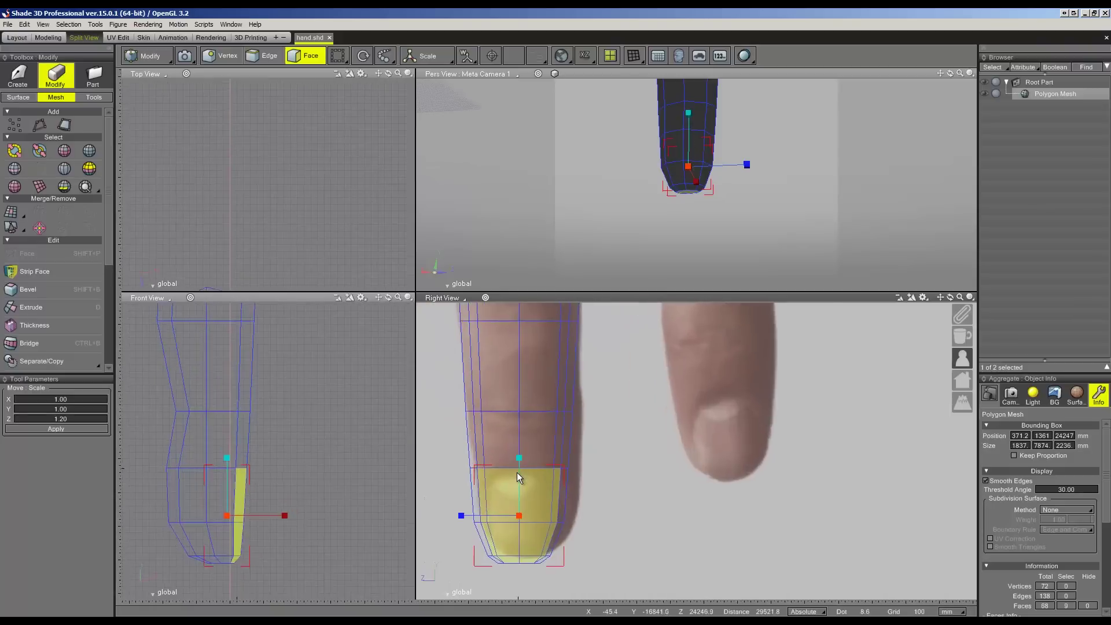
# - Inset the selected fingertip faces with an extruding bevel
pyautogui.rightClick(516, 472)
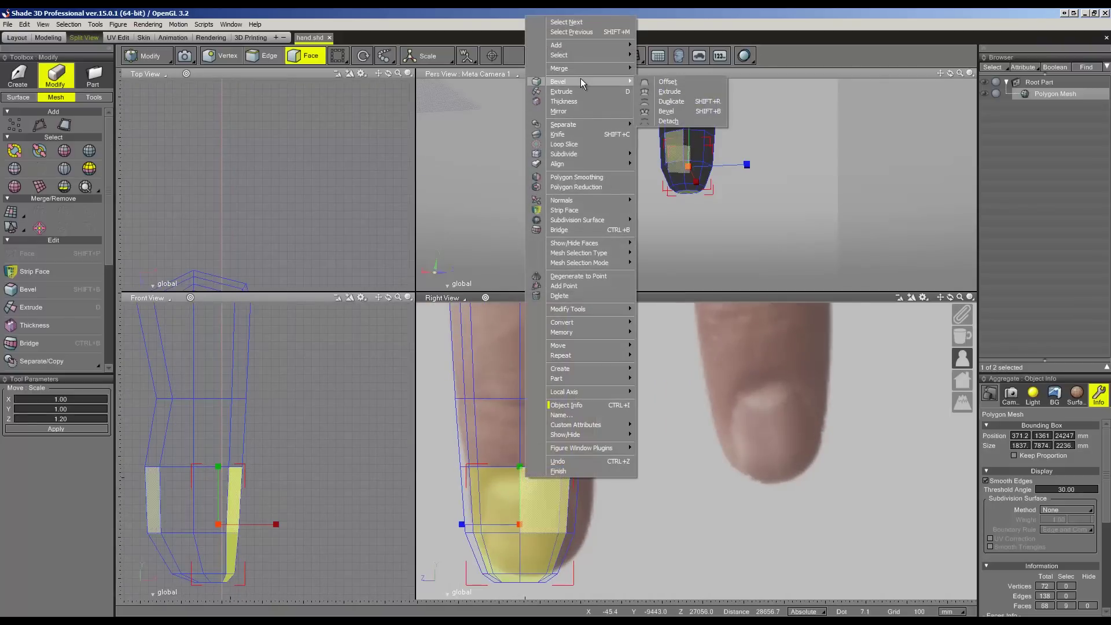
pyautogui.click(675, 92)
pyautogui.scroll(1, 585, 397)
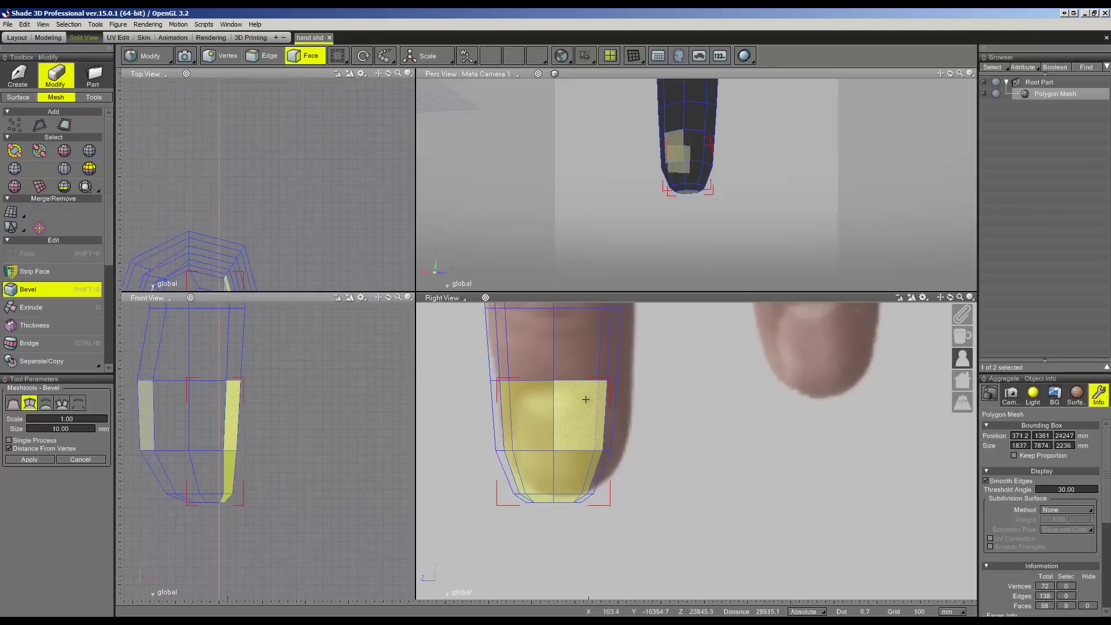
pyautogui.scroll(1, 582, 402)
pyautogui.moveTo(582, 402); pyautogui.dragTo(576, 407)
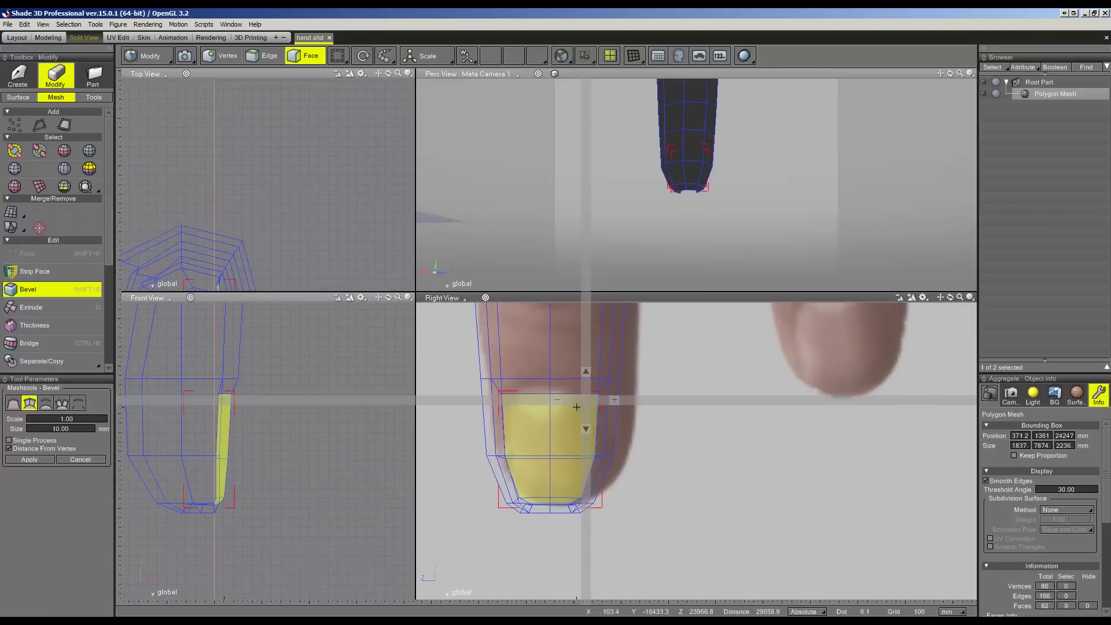
# - In the single perspective layout, reshape the bevel inset to 0.84 scale, -30.50 mm
pyautogui.click(48, 37)
pyautogui.scroll(5, 249, 104)
pyautogui.moveTo(260, 136)
pyautogui.mouseDown(button='middle')
pyautogui.moveTo(297, 245)
pyautogui.moveTo(452, 272)
pyautogui.mouseUp(button='middle')
pyautogui.moveTo(451, 272); pyautogui.dragTo(558, 416)
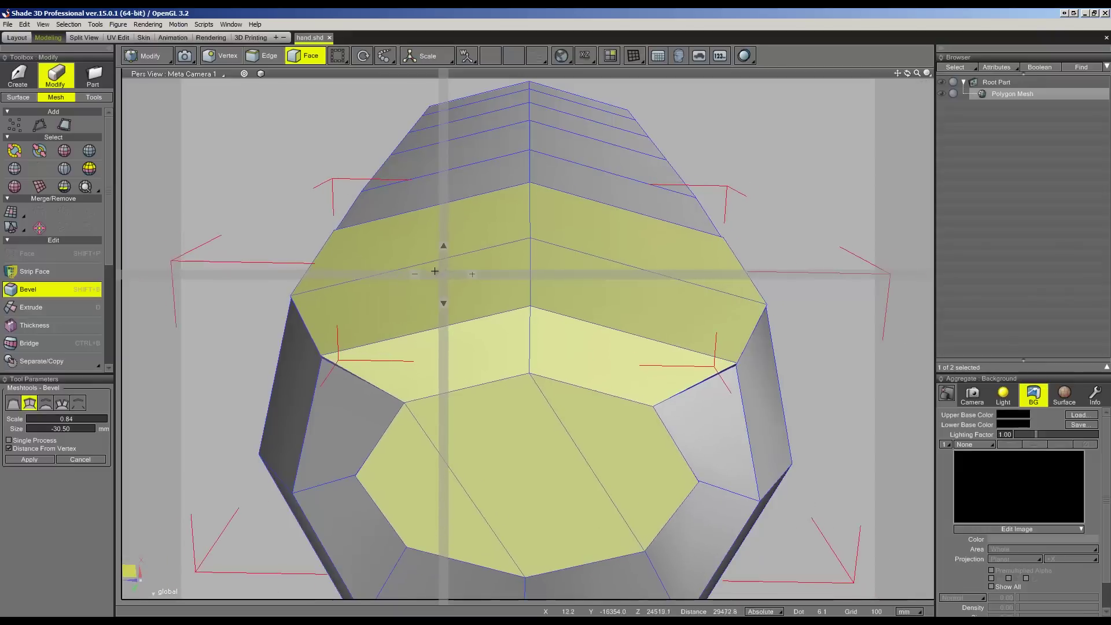
pyautogui.moveTo(558, 416); pyautogui.dragTo(566, 447)
pyautogui.scroll(-2, 703, 469)
pyautogui.scroll(-1, 702, 468)
pyautogui.moveTo(736, 548); pyautogui.dragTo(664, 448)
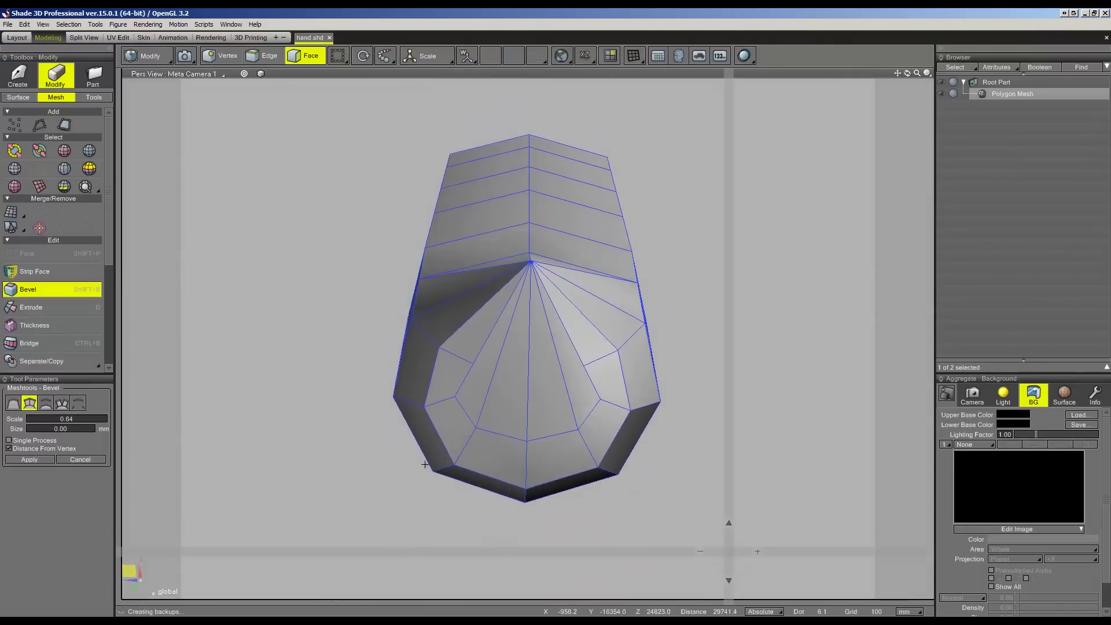
# - Bevel-inset the nail faces again and push them 42.78 mm along X
pyautogui.click(101, 460)
pyautogui.moveTo(783, 367)
pyautogui.mouseDown(button='middle')
pyautogui.moveTo(775, 381)
pyautogui.moveTo(768, 369)
pyautogui.moveTo(781, 364)
pyautogui.moveTo(599, 304)
pyautogui.mouseUp(button='middle')
pyautogui.rightClick(599, 304)
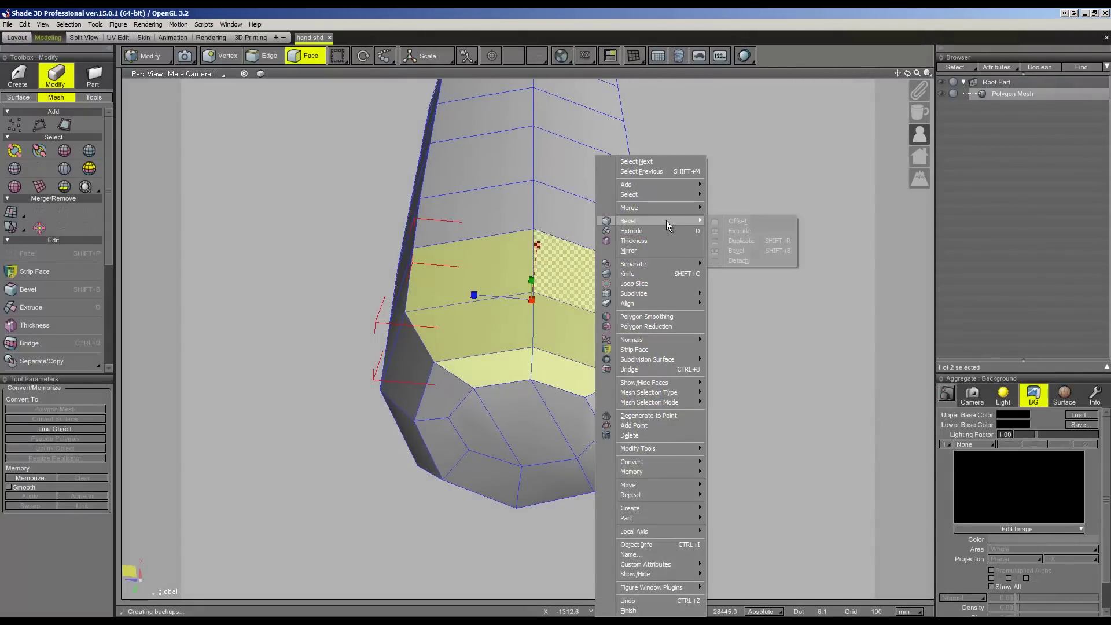
pyautogui.click(730, 230)
pyautogui.click(581, 310)
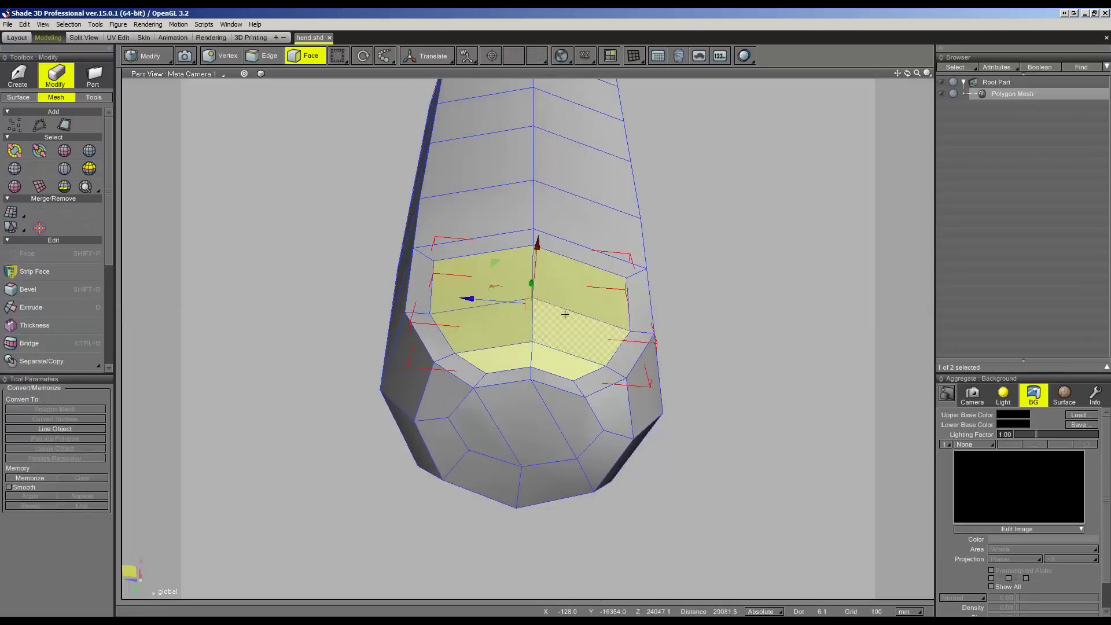
pyautogui.moveTo(579, 309); pyautogui.dragTo(600, 336, button='middle')
pyautogui.moveTo(619, 359); pyautogui.dragTo(637, 366)
pyautogui.moveTo(636, 367)
pyautogui.mouseDown(button='middle')
pyautogui.moveTo(583, 315)
pyautogui.moveTo(597, 325)
pyautogui.moveTo(595, 310)
pyautogui.mouseUp(button='middle')
# - Remove the nail's inner edge to merge its faces, then select the central face
pyautogui.click(272, 56)
pyautogui.click(486, 385)
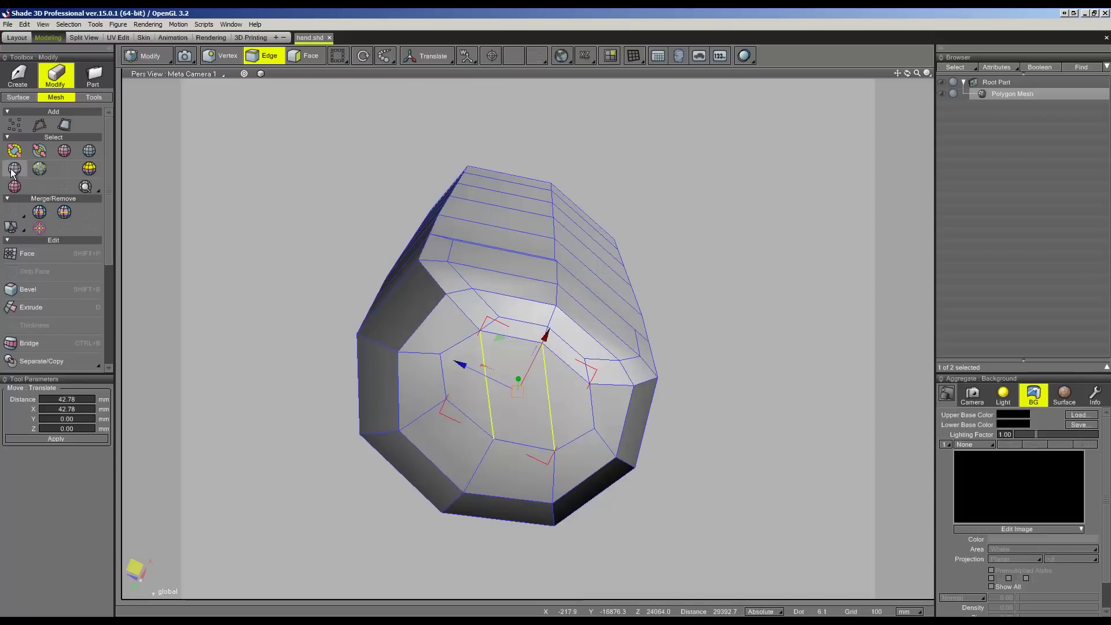
pyautogui.click(60, 213)
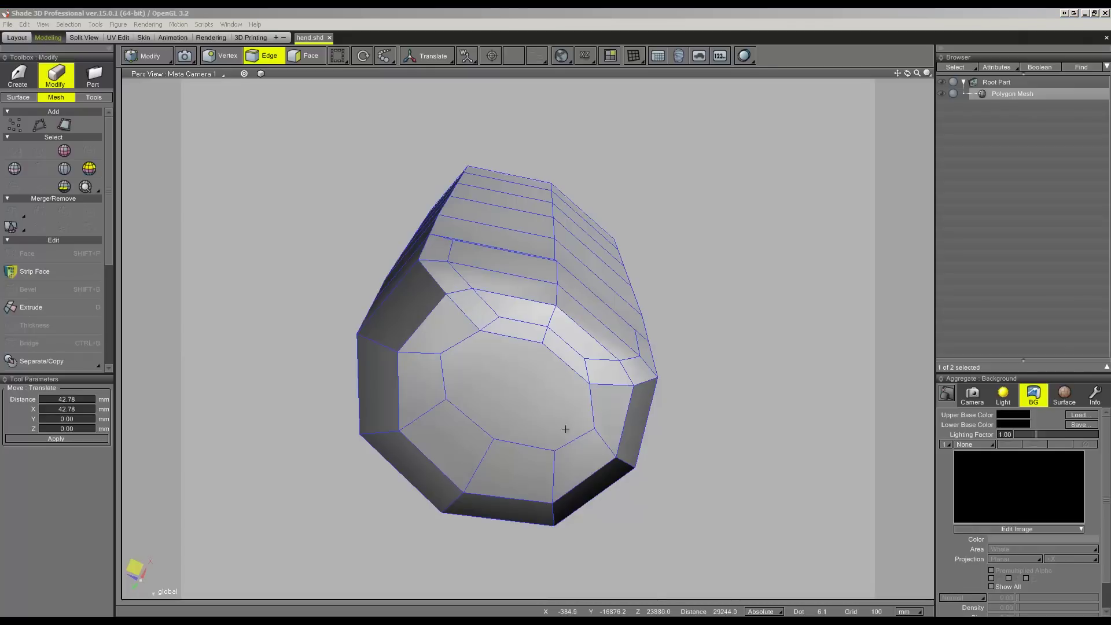
pyautogui.click(310, 56)
pyautogui.click(496, 372)
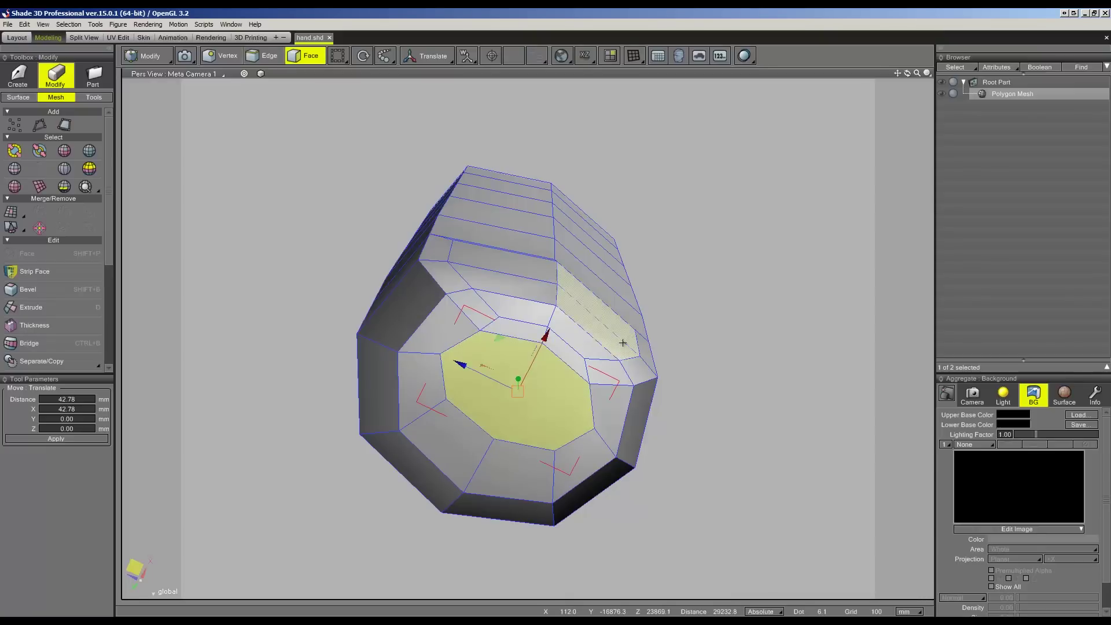
# - Bridge the edge loop around the nail opening with 2 divisions
pyautogui.click(276, 54)
pyautogui.doubleClick(506, 335)
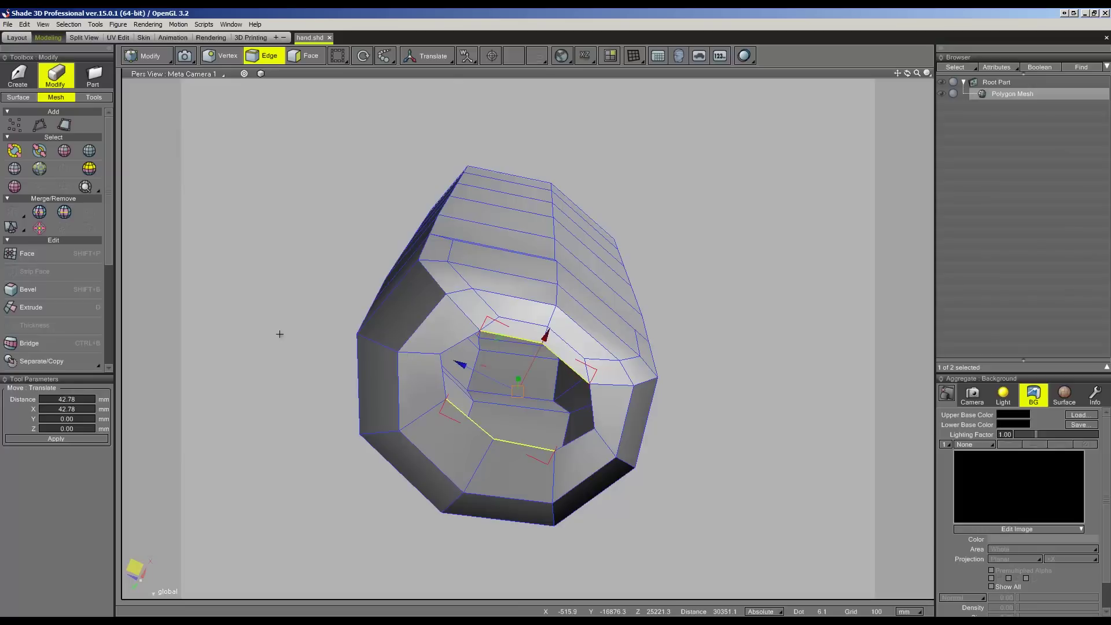
pyautogui.hotkey('ctrl', 'b')
pyautogui.click(99, 402)
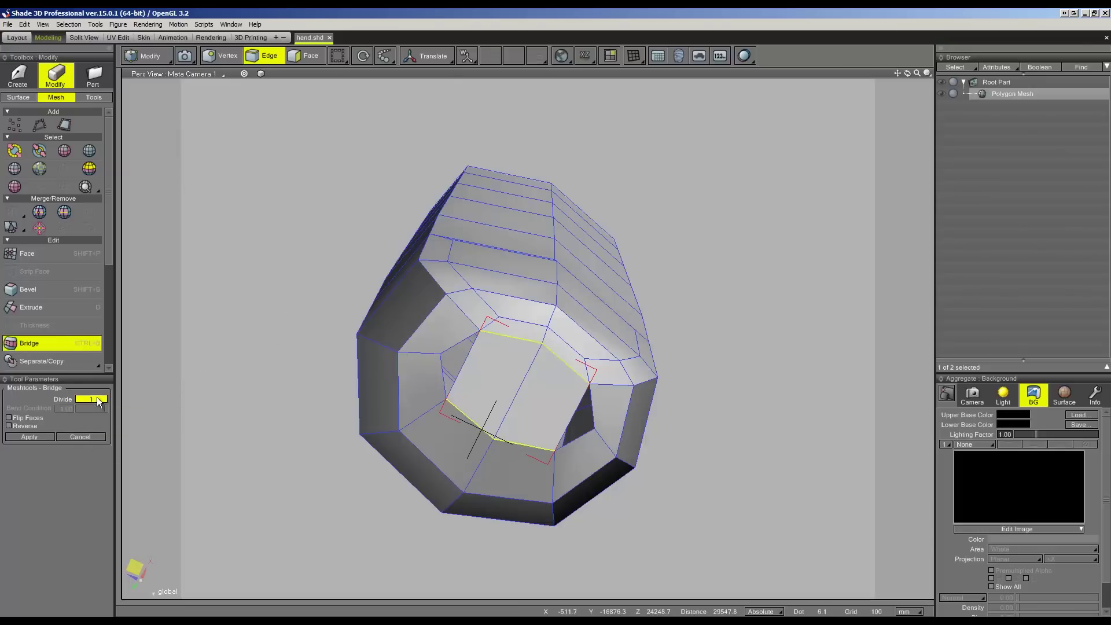
pyautogui.write('2')
pyautogui.press('Return')
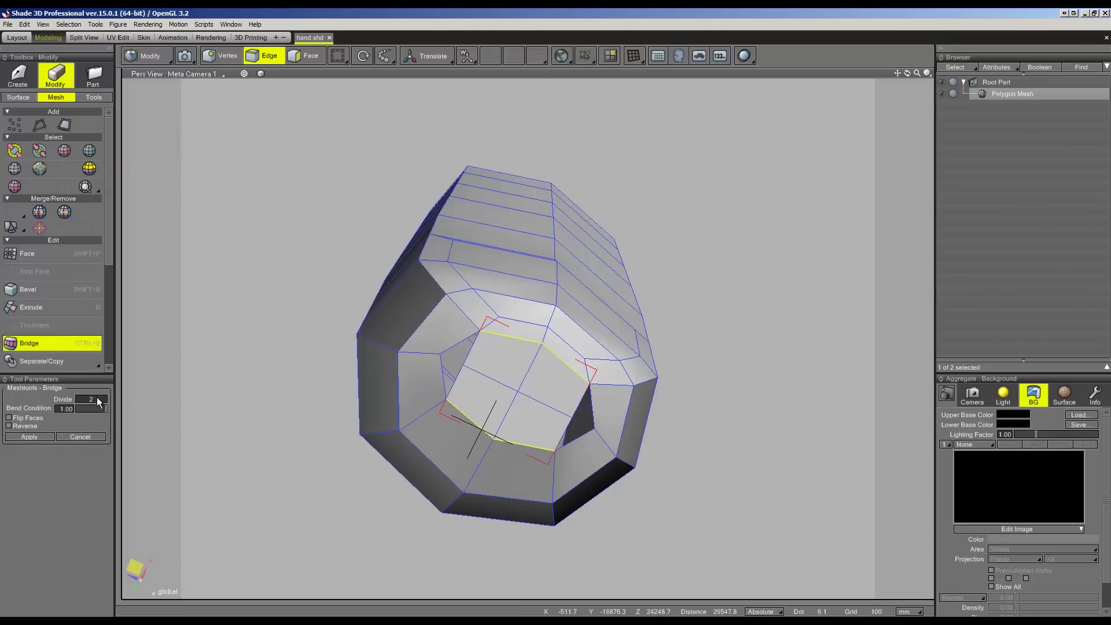
pyautogui.click(39, 435)
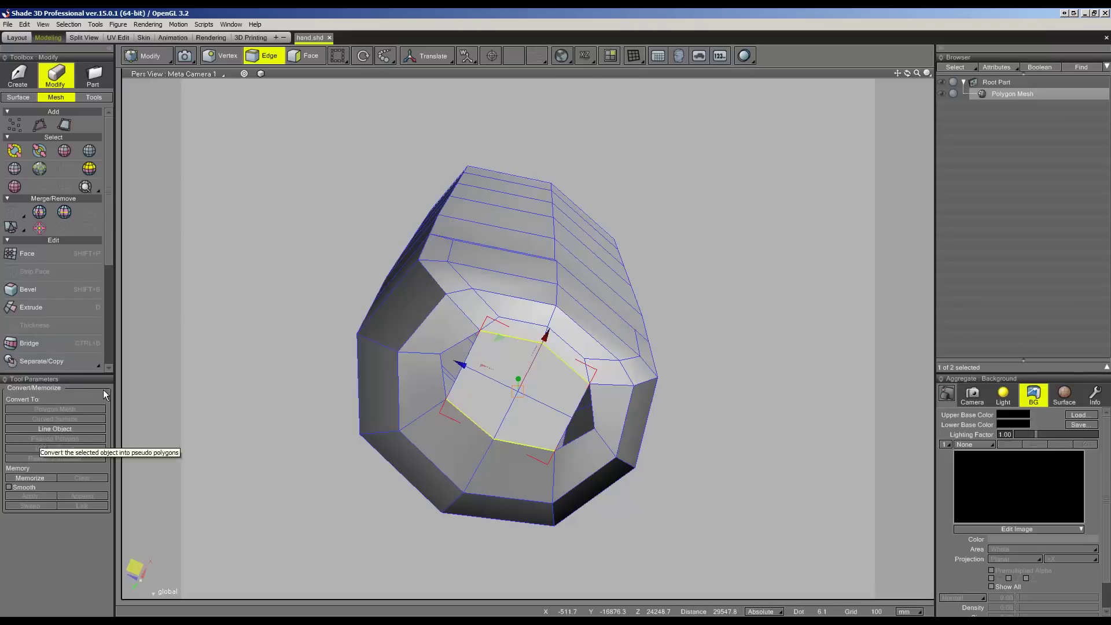
# - Select a corner vertex of the bridge and show the object's vertex counts
pyautogui.click(218, 58)
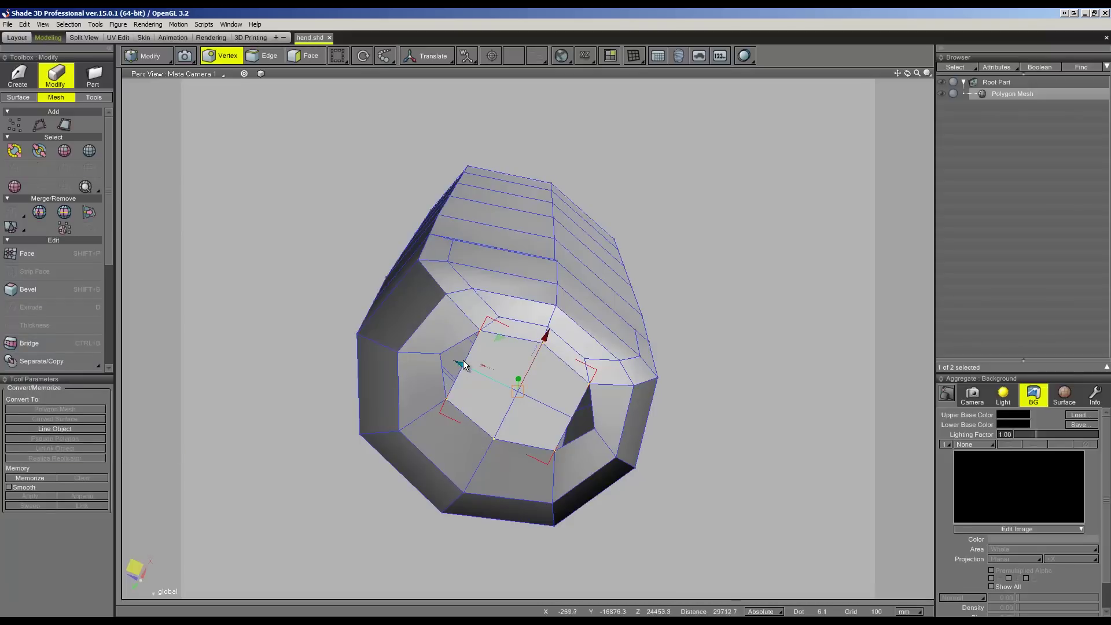
pyautogui.click(572, 417)
pyautogui.click(593, 427)
pyautogui.moveTo(613, 429); pyautogui.dragTo(586, 463, button='middle')
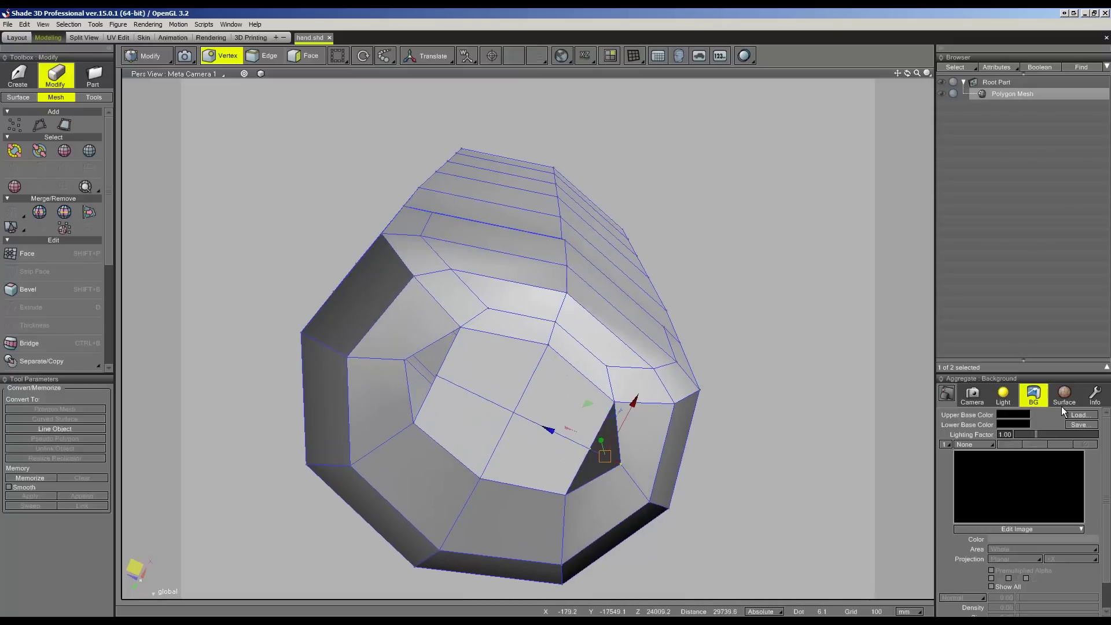
pyautogui.click(1090, 398)
# - Weld the first pair of doubled corner vertices into one
pyautogui.rightClick(564, 441)
pyautogui.moveTo(602, 243)
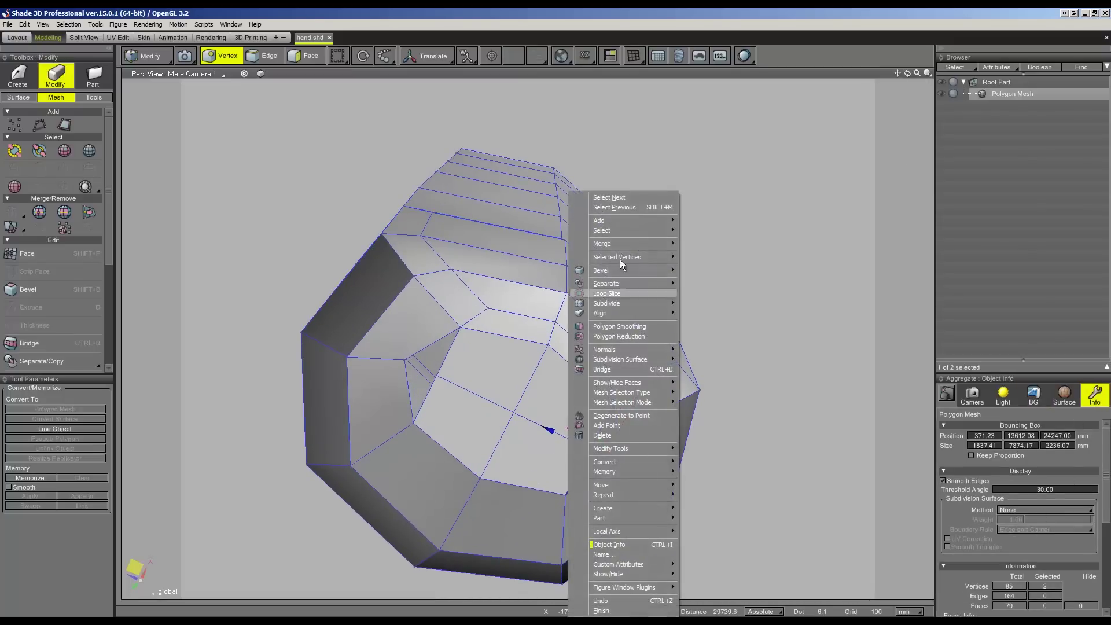
pyautogui.click(829, 282)
pyautogui.rightClick(648, 444)
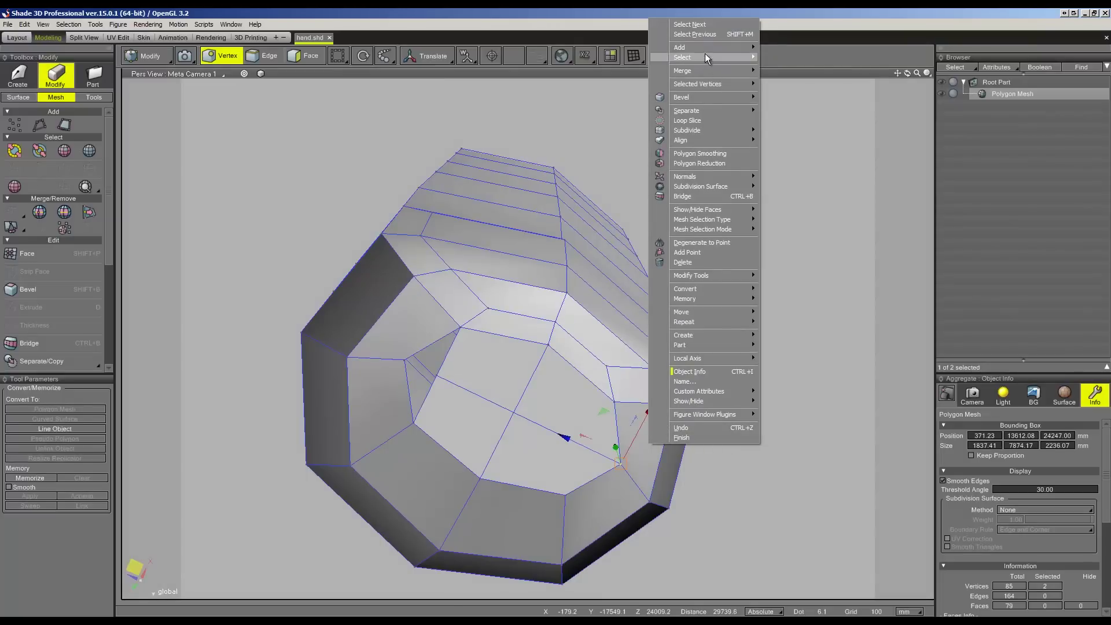
pyautogui.moveTo(800, 101)
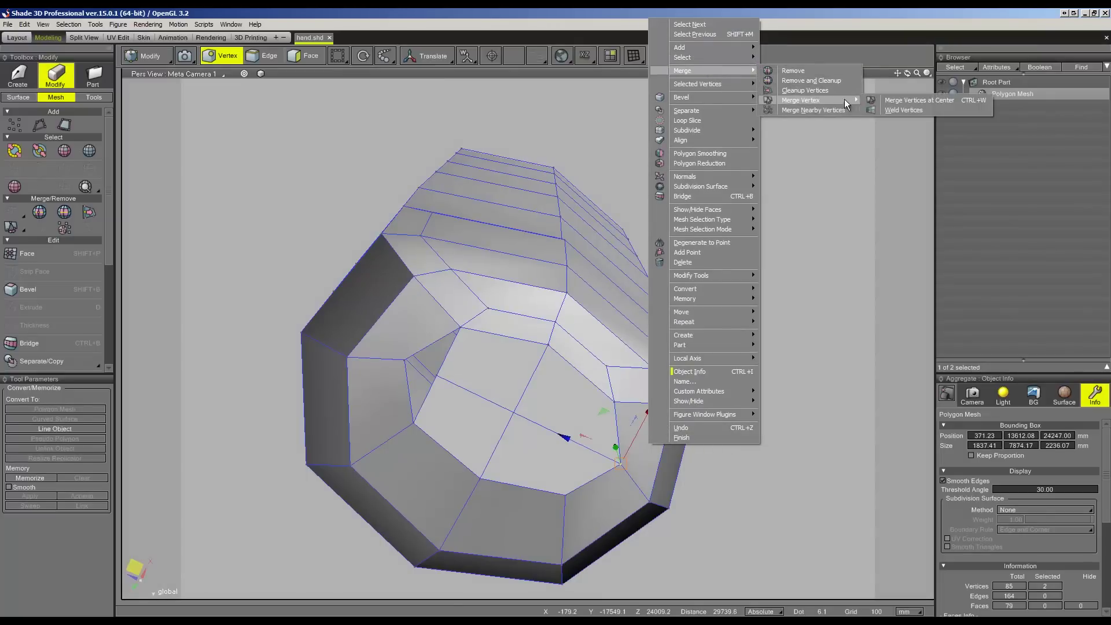
pyautogui.click(911, 102)
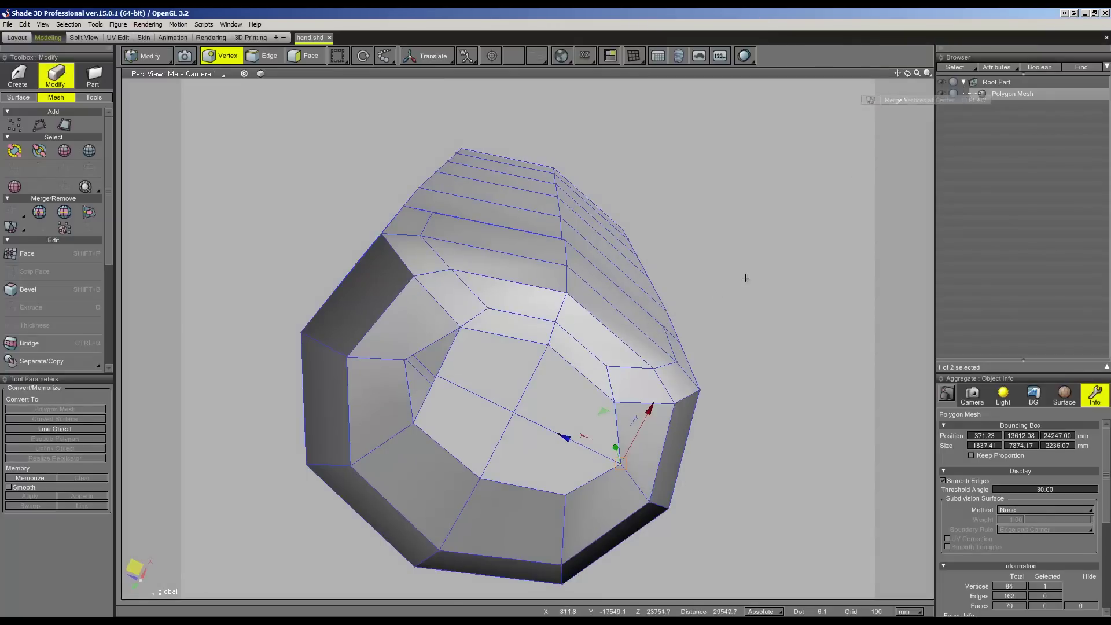
# - Weld the doubled left-corner vertices, leaving 83 vertices
pyautogui.click(404, 360)
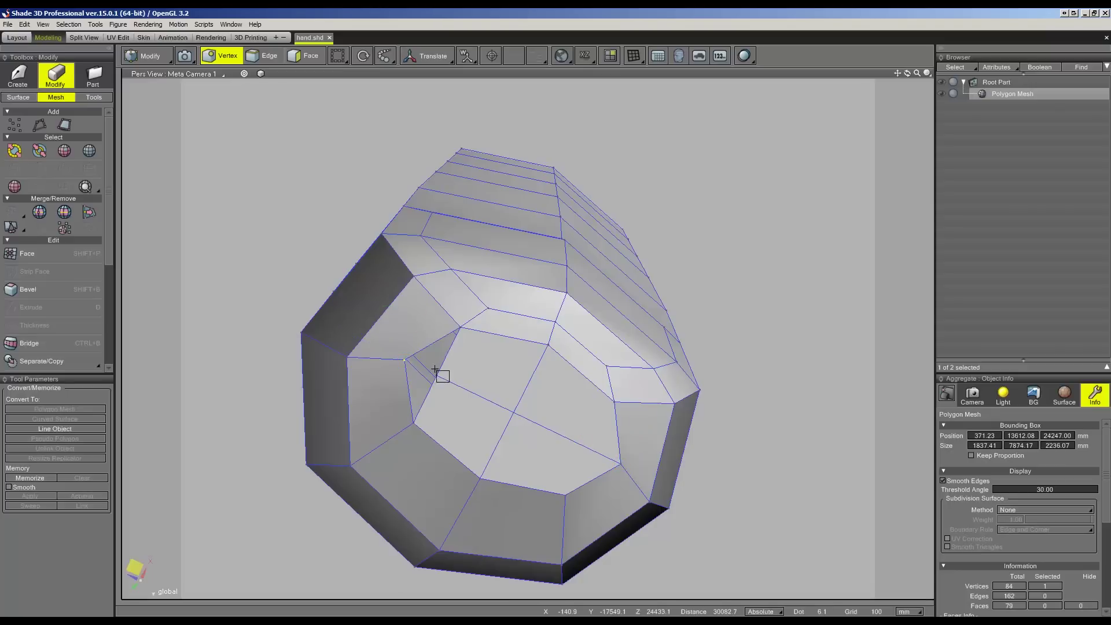
pyautogui.rightClick(465, 363)
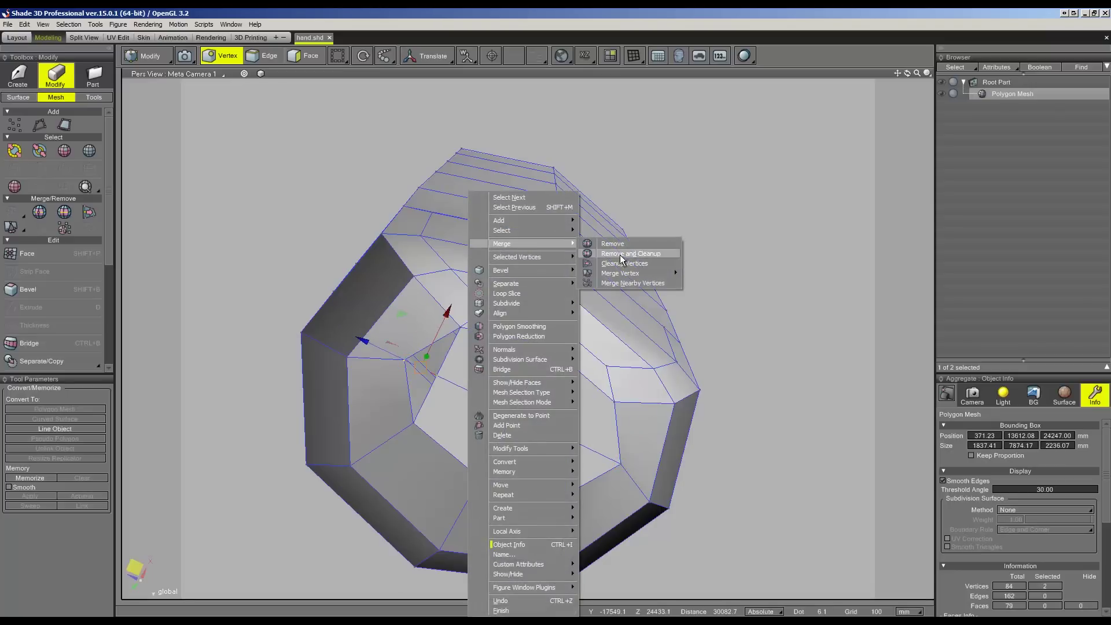
pyautogui.moveTo(620, 273)
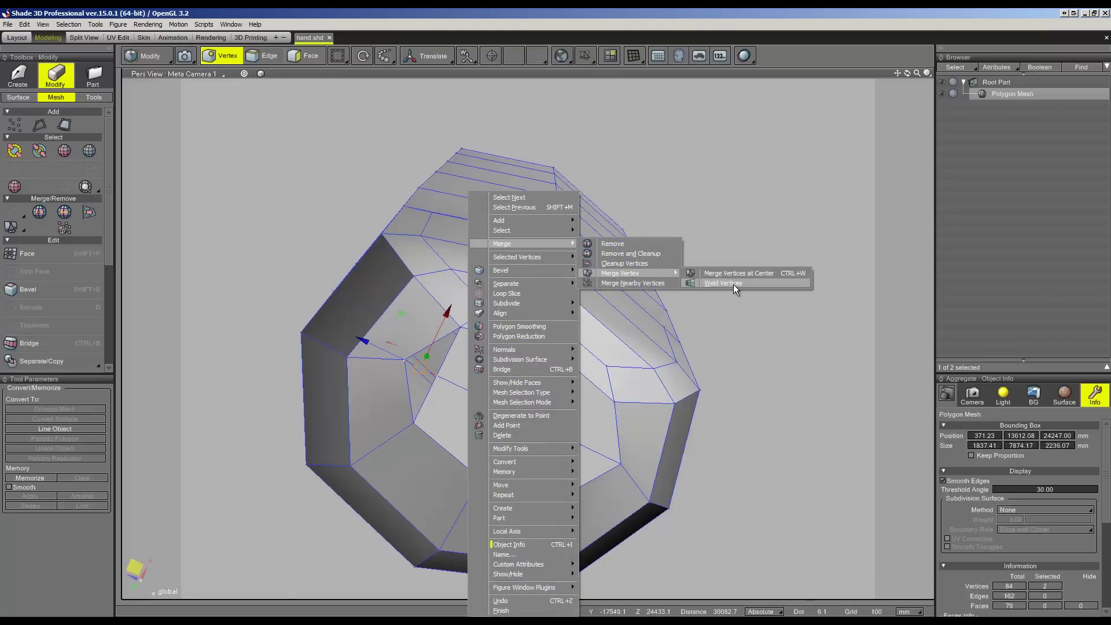
pyautogui.click(733, 284)
pyautogui.rightClick(492, 324)
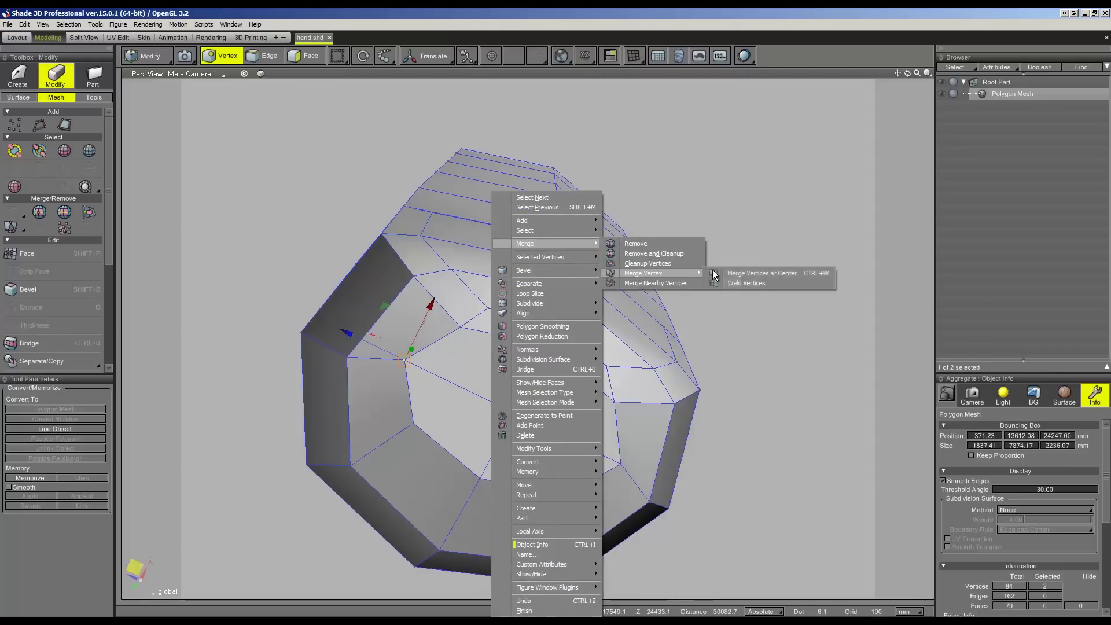
pyautogui.click(735, 274)
pyautogui.moveTo(707, 293); pyautogui.dragTo(711, 283, button='middle')
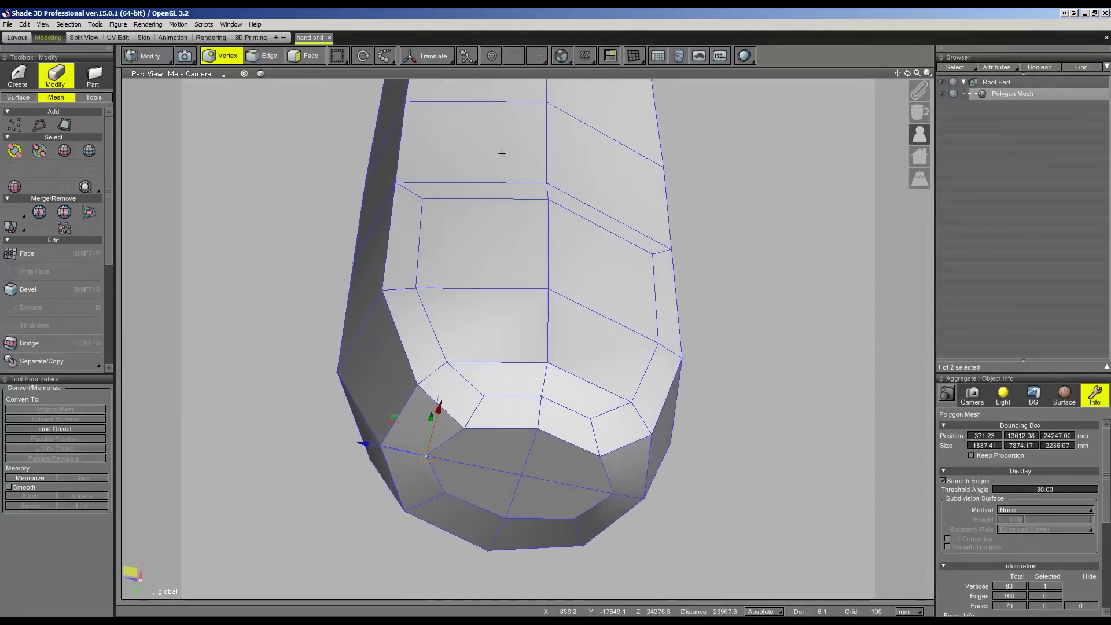
pyautogui.click(305, 55)
# - Select the nail faces and move them along X to 74.99 mm
pyautogui.click(482, 243)
pyautogui.keyDown('shift'); pyautogui.click(483, 324); pyautogui.keyUp('shift')
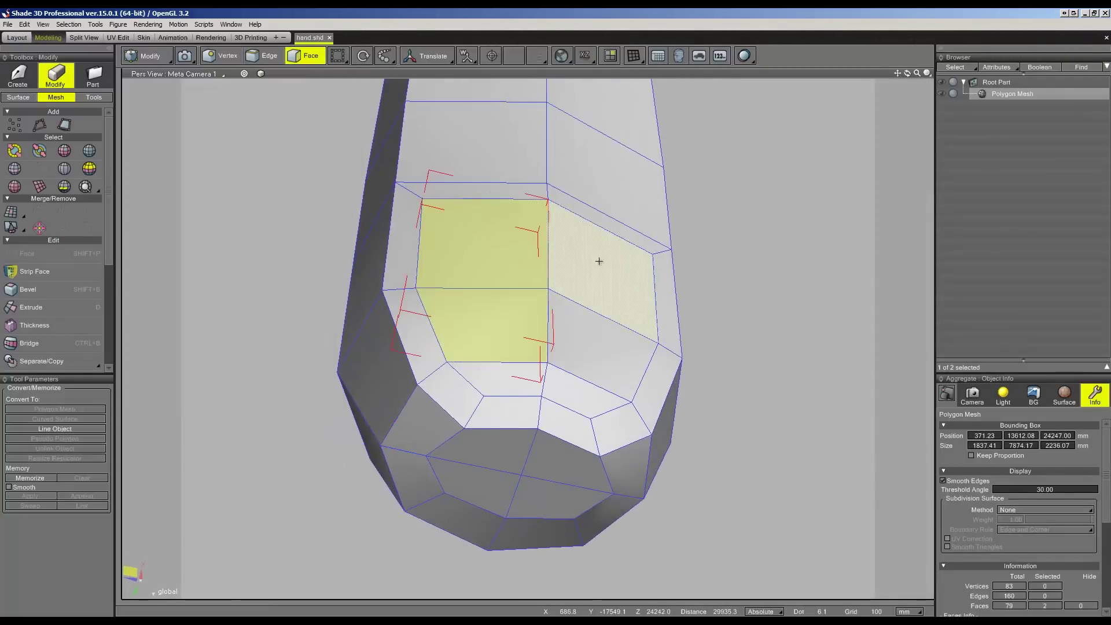
pyautogui.keyDown('shift'); pyautogui.click(602, 266); pyautogui.keyUp('shift')
pyautogui.keyDown('shift'); pyautogui.click(591, 322); pyautogui.keyUp('shift')
pyautogui.keyDown('shift'); pyautogui.click(532, 376); pyautogui.keyUp('shift')
pyautogui.keyDown('shift'); pyautogui.click(564, 385); pyautogui.keyUp('shift')
pyautogui.moveTo(776, 330); pyautogui.dragTo(691, 326, button='middle')
pyautogui.moveTo(630, 331); pyautogui.dragTo(615, 321)
pyautogui.moveTo(615, 322)
pyautogui.mouseDown(button='middle')
pyautogui.moveTo(676, 306)
pyautogui.moveTo(649, 303)
pyautogui.mouseUp(button='middle')
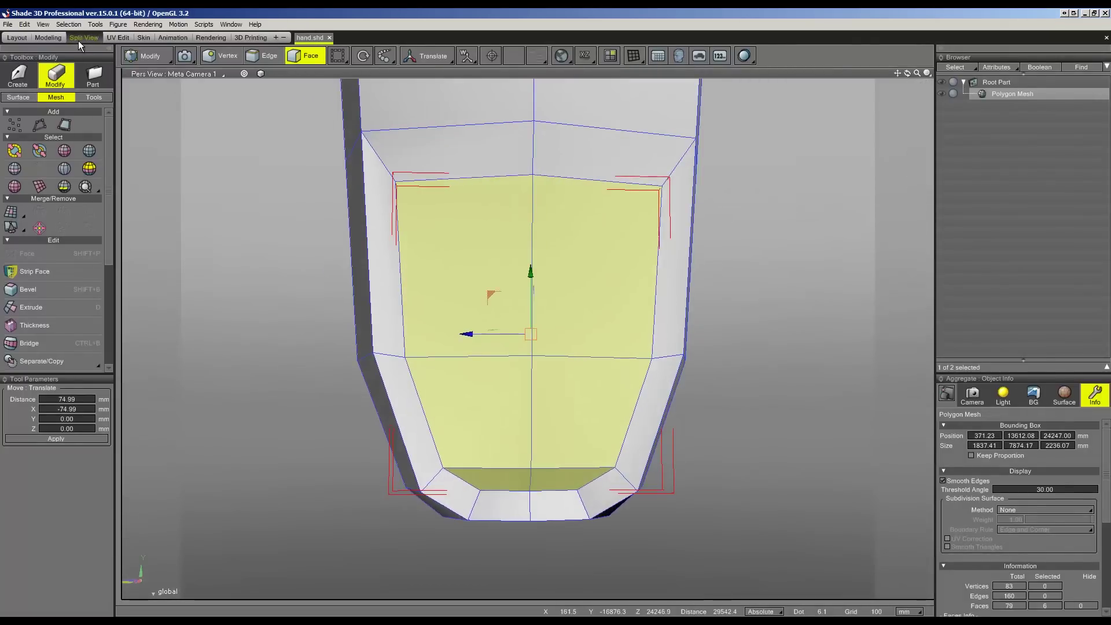
# - In the four-view layout, move the nail's bottom and top vertex rows to match the reference
pyautogui.click(80, 40)
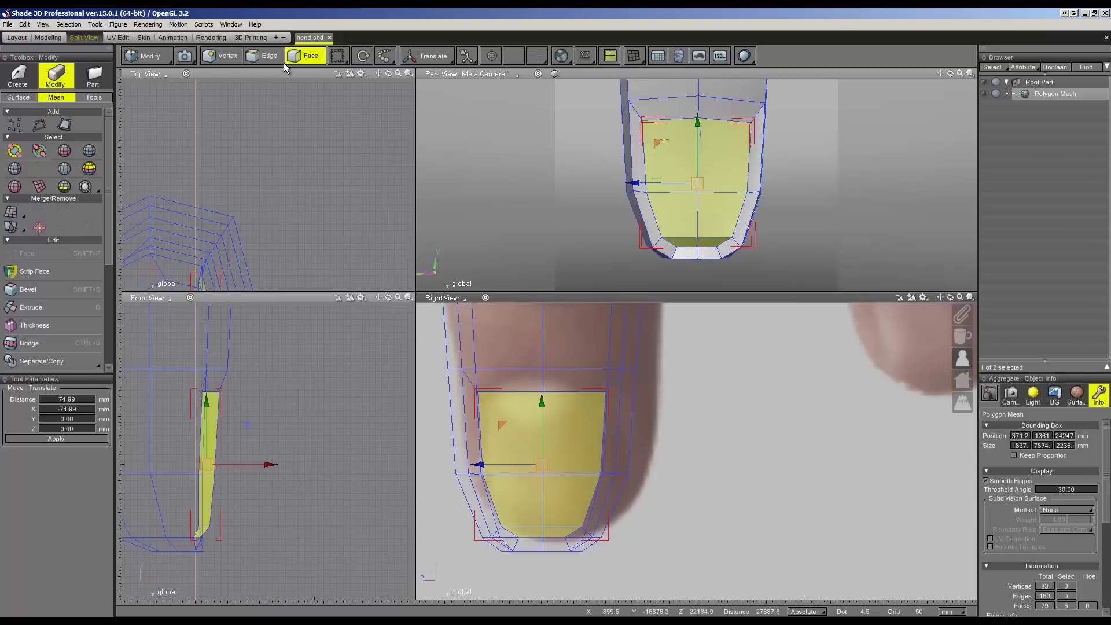
pyautogui.click(219, 56)
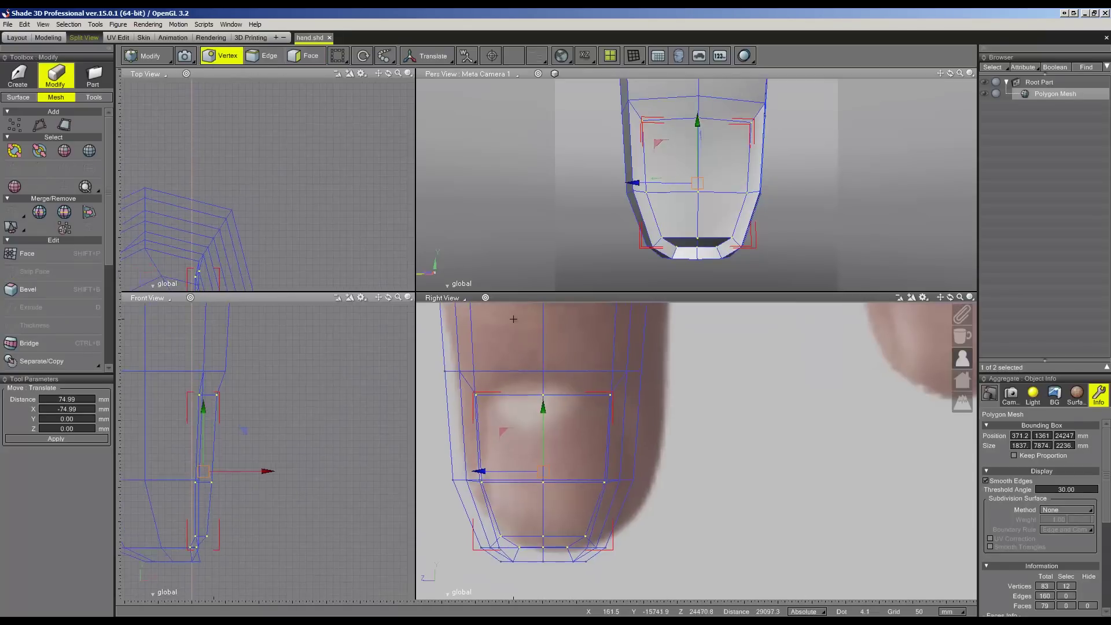
pyautogui.moveTo(543, 395); pyautogui.dragTo(545, 400)
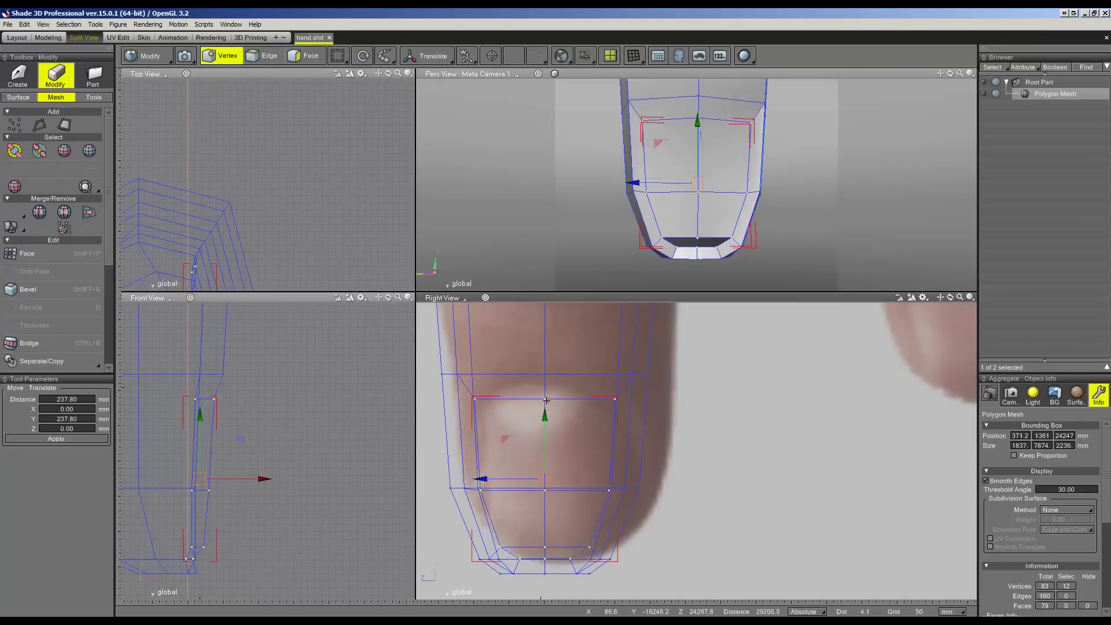
pyautogui.moveTo(530, 536); pyautogui.dragTo(559, 587)
pyautogui.moveTo(542, 526); pyautogui.dragTo(537, 524)
pyautogui.moveTo(562, 359); pyautogui.dragTo(539, 387)
pyautogui.moveTo(546, 327); pyautogui.dragTo(547, 317)
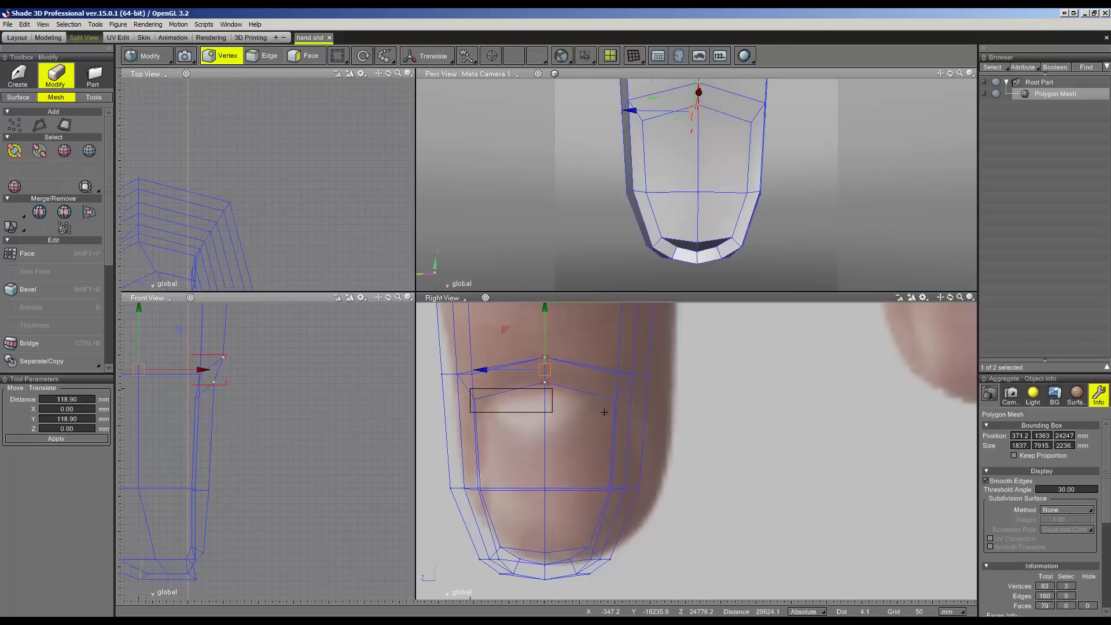
# - Scale the upper nail vertex loop to 0.95 along Z
pyautogui.moveTo(604, 411); pyautogui.dragTo(619, 382)
pyautogui.moveTo(456, 360); pyautogui.dragTo(639, 415)
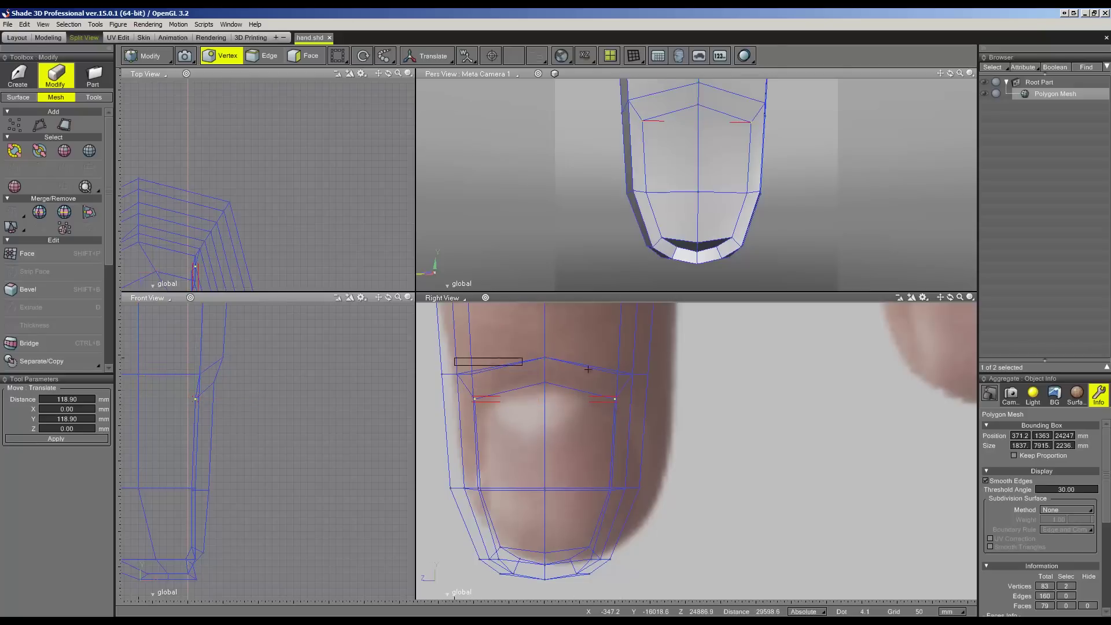
pyautogui.press('s')
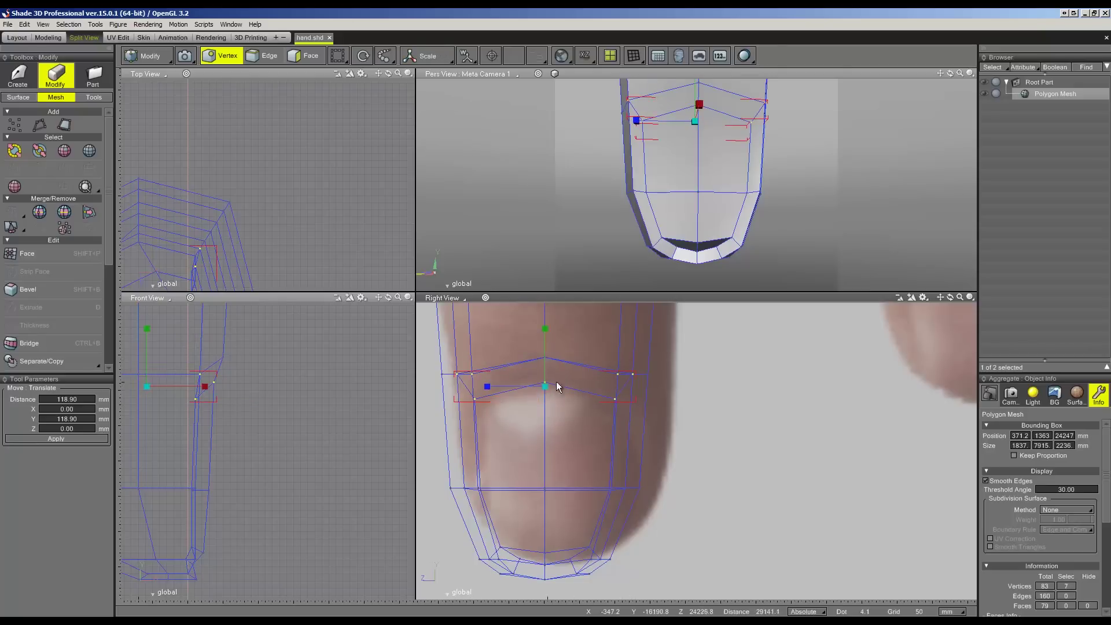
pyautogui.moveTo(488, 387); pyautogui.dragTo(490, 393)
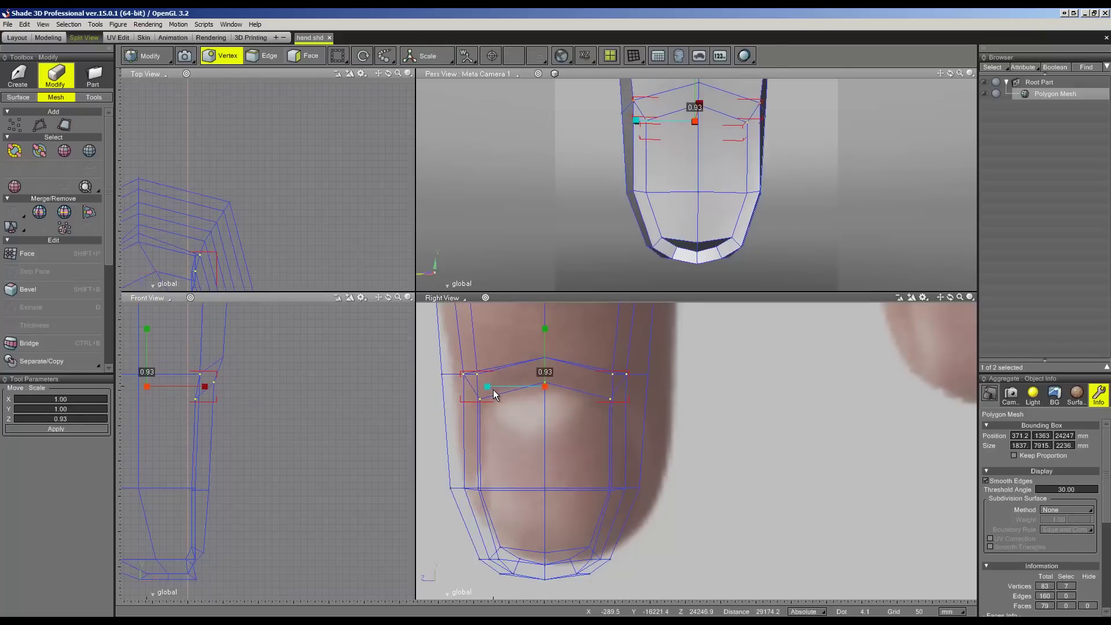
pyautogui.moveTo(605, 501); pyautogui.dragTo(615, 495)
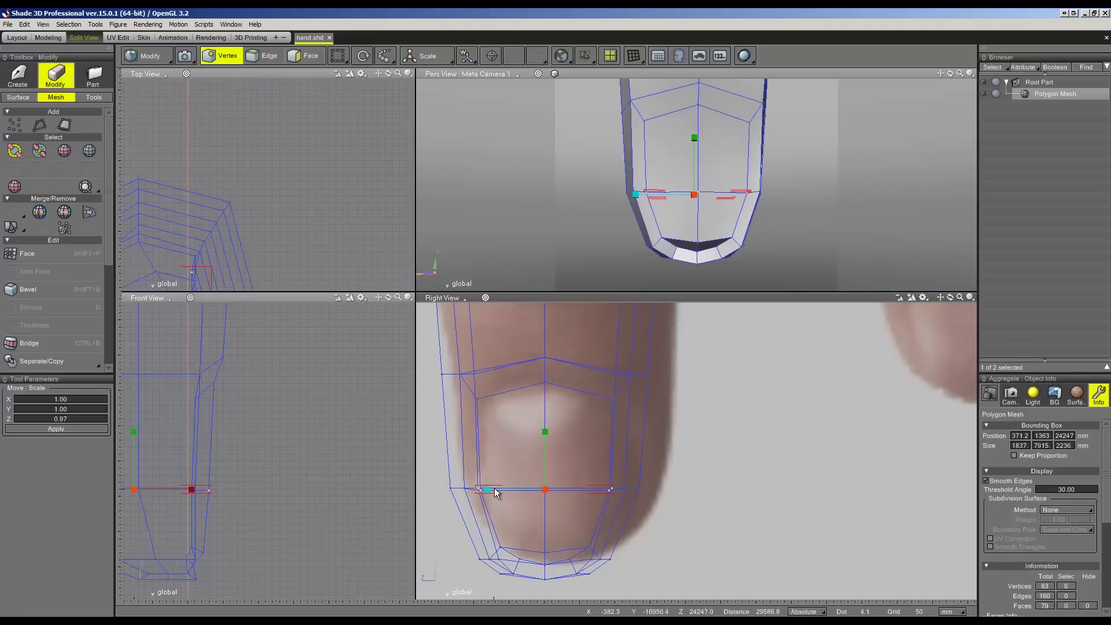
pyautogui.moveTo(456, 357); pyautogui.dragTo(623, 422)
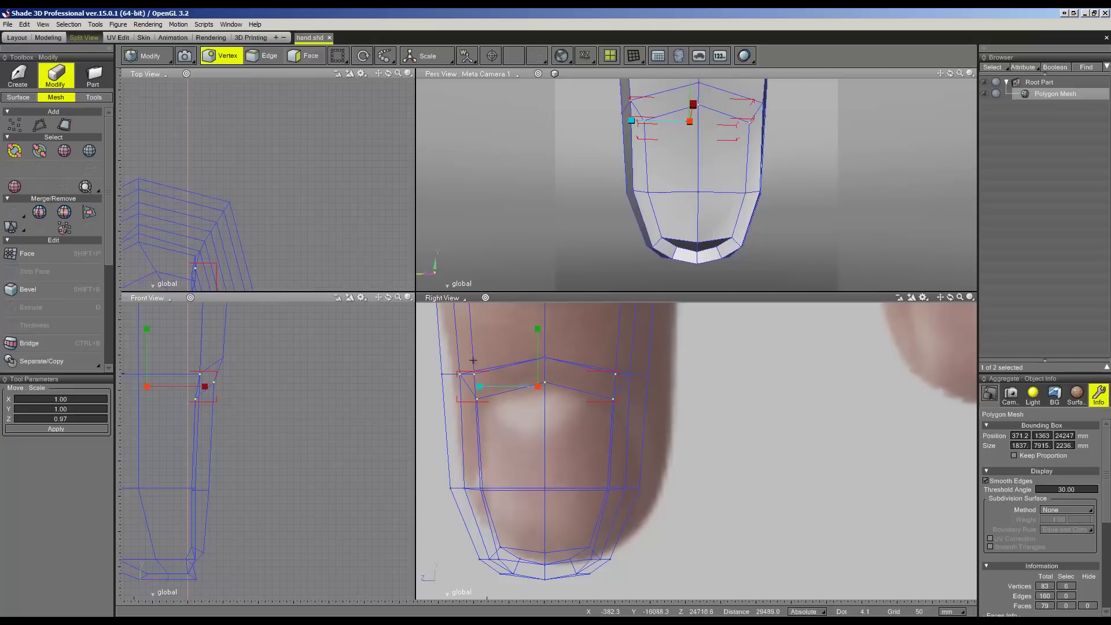
pyautogui.moveTo(579, 412); pyautogui.dragTo(625, 428)
pyautogui.moveTo(492, 377); pyautogui.dragTo(489, 379)
pyautogui.moveTo(516, 471); pyautogui.dragTo(523, 403, button='middle')
# - Widen the fingertip's bottom vertex ring to 1.19 along Z
pyautogui.scroll(1, 499, 473)
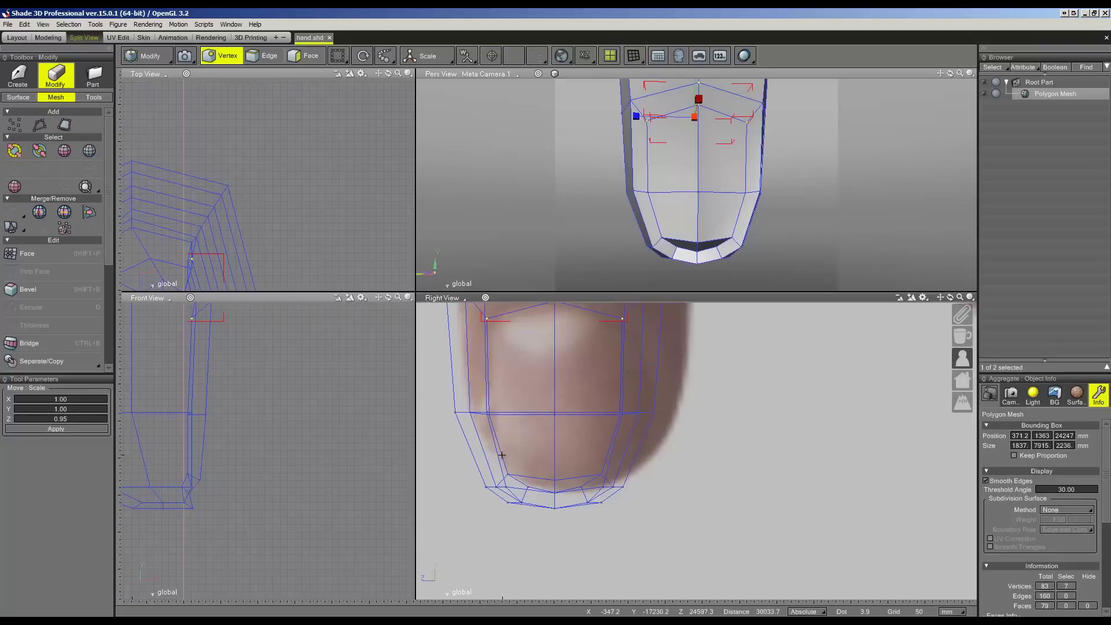
pyautogui.moveTo(481, 451); pyautogui.dragTo(628, 520)
pyautogui.moveTo(493, 492); pyautogui.dragTo(485, 491)
pyautogui.scroll(-2, 497, 463)
pyautogui.click(576, 387)
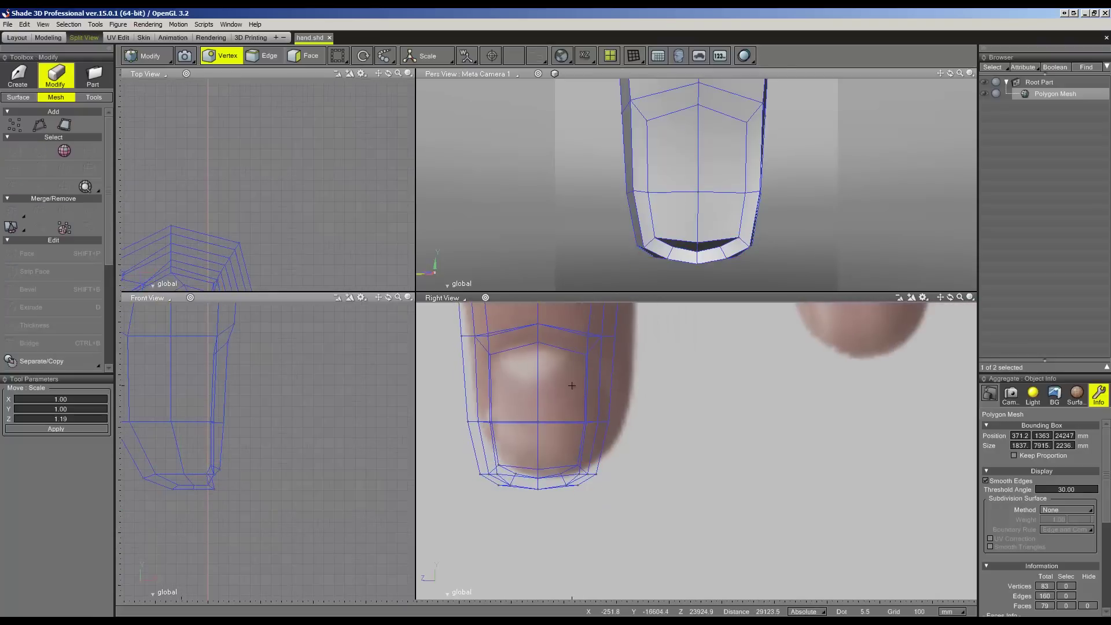
pyautogui.moveTo(571, 385); pyautogui.dragTo(572, 408, button='middle')
pyautogui.click(310, 57)
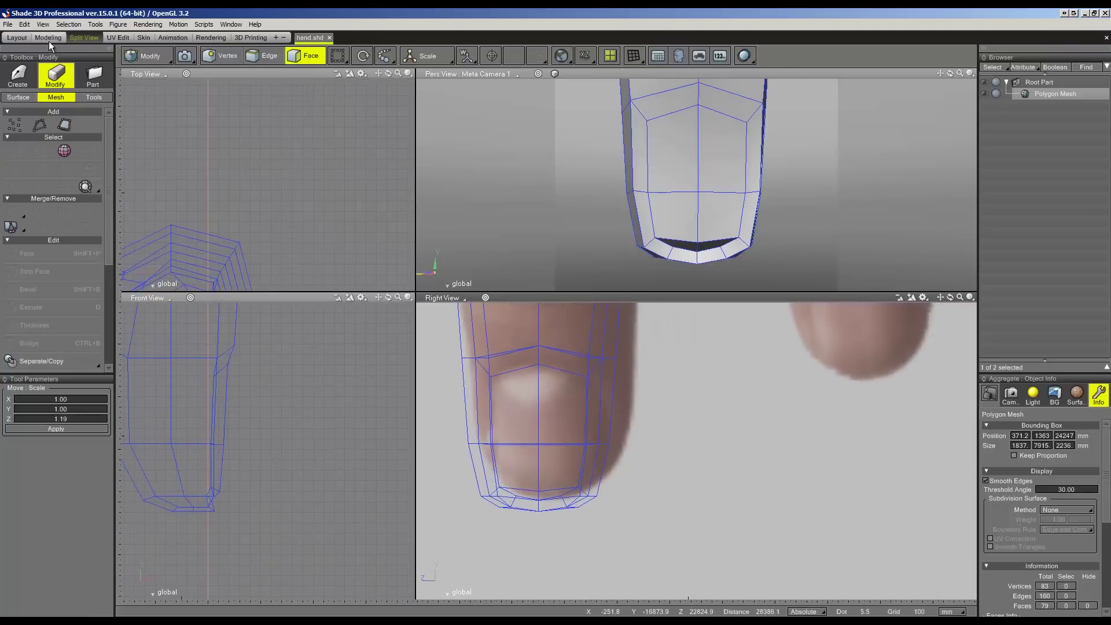
# - Slide two bottom edges of the fingertip along X to a 21.40 mm offset
pyautogui.click(48, 38)
pyautogui.click(463, 240)
pyautogui.moveTo(624, 346); pyautogui.dragTo(590, 341, button='middle')
pyautogui.click(265, 56)
pyautogui.click(541, 489)
pyautogui.moveTo(600, 486); pyautogui.dragTo(559, 490, button='middle')
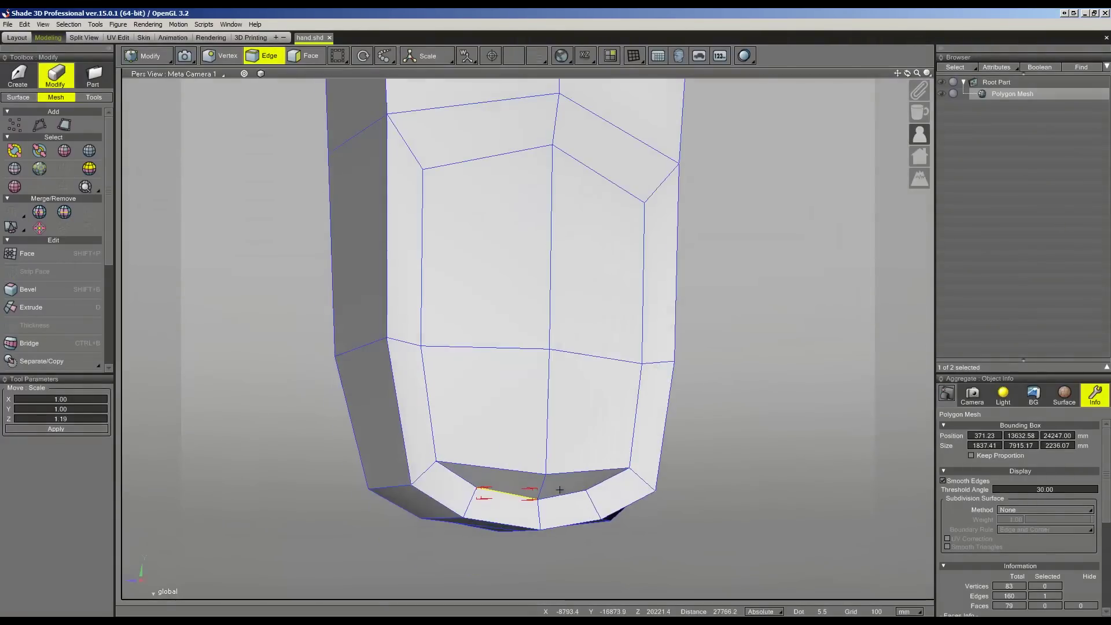
pyautogui.keyDown('shift'); pyautogui.click(557, 496); pyautogui.keyUp('shift')
pyautogui.moveTo(692, 454)
pyautogui.mouseDown(button='middle')
pyautogui.moveTo(595, 484)
pyautogui.moveTo(631, 501)
pyautogui.moveTo(592, 494)
pyautogui.mouseUp(button='middle')
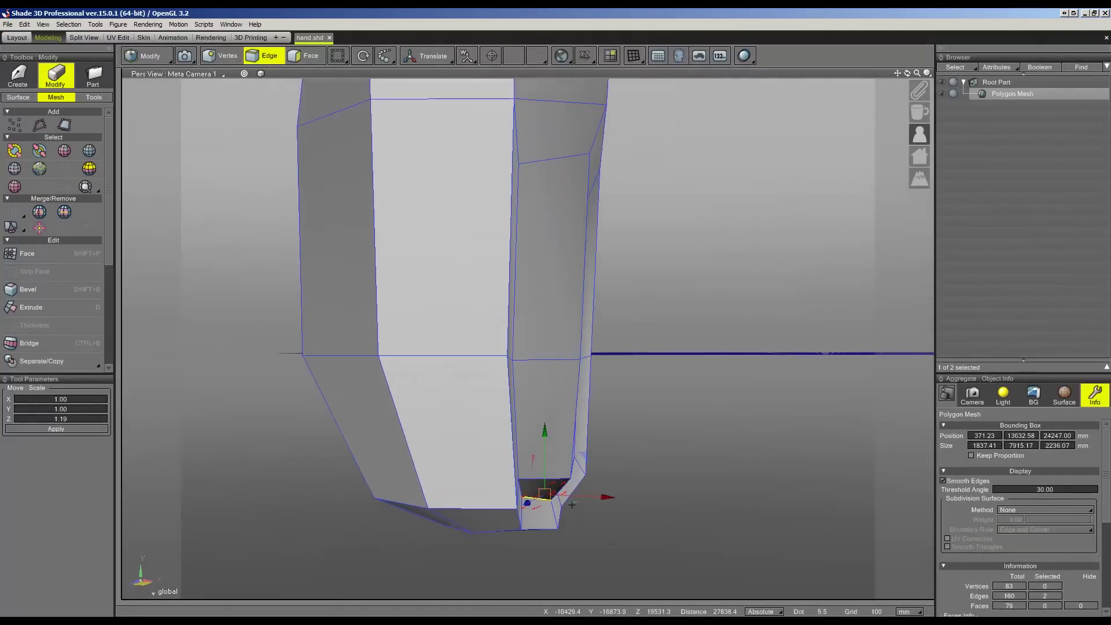
pyautogui.moveTo(591, 493); pyautogui.dragTo(609, 496)
pyautogui.moveTo(608, 495)
pyautogui.mouseDown(button='middle')
pyautogui.moveTo(640, 519)
pyautogui.moveTo(648, 512)
pyautogui.moveTo(630, 484)
pyautogui.mouseUp(button='middle')
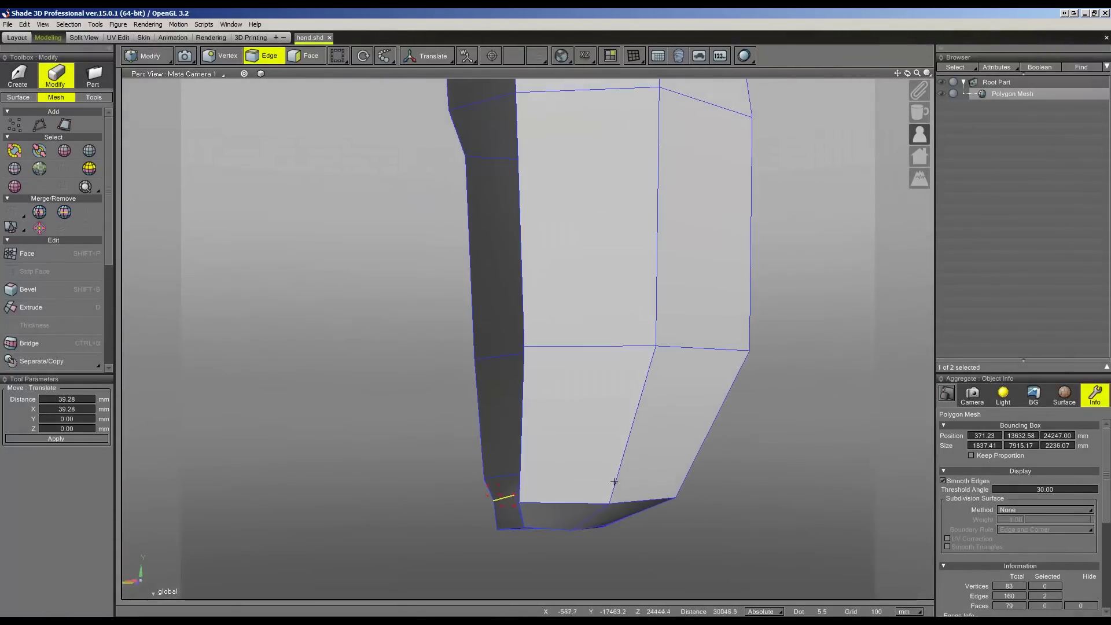
pyautogui.moveTo(451, 498); pyautogui.dragTo(453, 488)
pyautogui.moveTo(454, 488)
pyautogui.mouseDown(button='middle')
pyautogui.moveTo(433, 442)
pyautogui.moveTo(456, 388)
pyautogui.moveTo(438, 351)
pyautogui.moveTo(434, 367)
pyautogui.moveTo(446, 348)
pyautogui.mouseUp(button='middle')
pyautogui.click(540, 184)
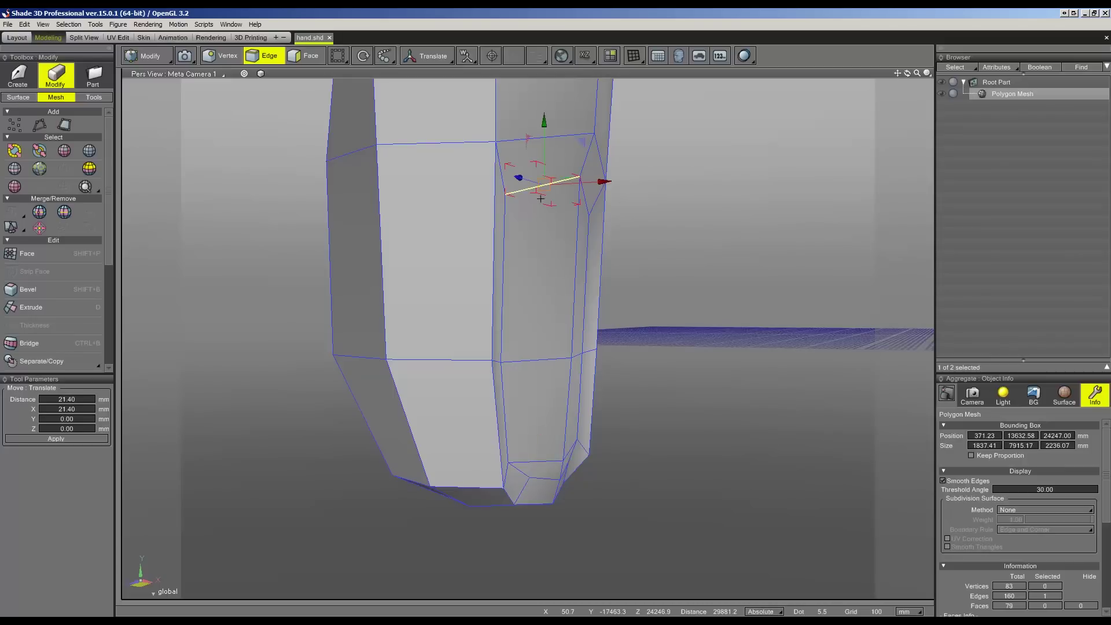
# - Select the four fingernail faces on the fingertip
pyautogui.click(305, 55)
pyautogui.click(553, 274)
pyautogui.moveTo(627, 334); pyautogui.dragTo(577, 310, button='middle')
pyautogui.keyDown('shift'); pyautogui.click(578, 310); pyautogui.keyUp('shift')
pyautogui.keyDown('shift'); pyautogui.click(576, 409); pyautogui.keyUp('shift')
pyautogui.keyDown('shift'); pyautogui.click(520, 471); pyautogui.keyUp('shift')
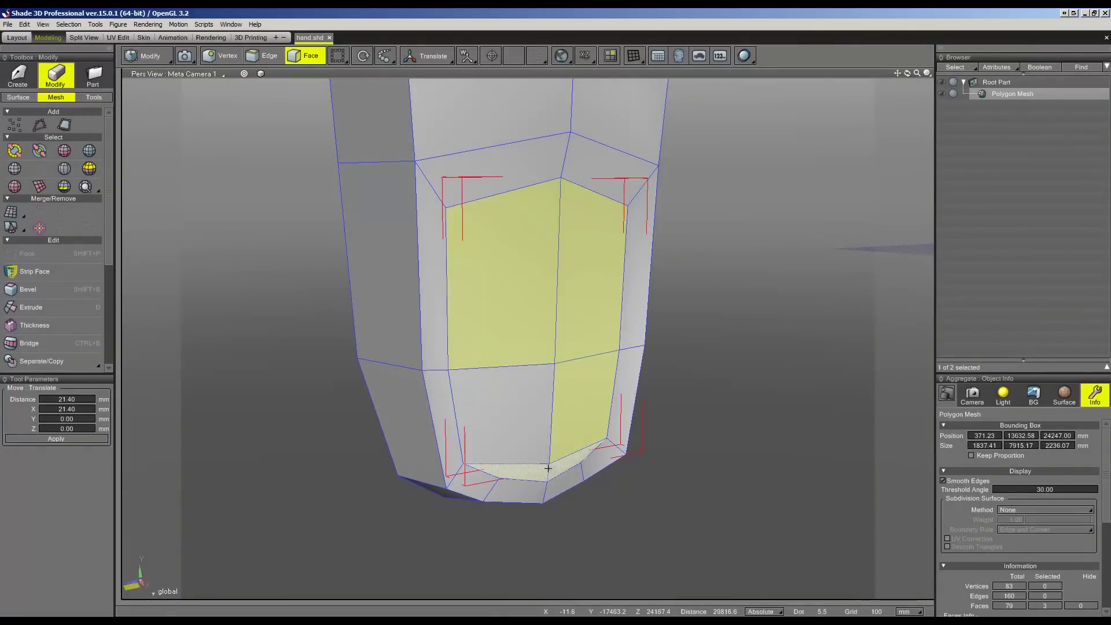
pyautogui.moveTo(523, 436); pyautogui.dragTo(632, 390, button='middle')
# - Extrude the nail faces and move them along X to 52.09
pyautogui.rightClick(548, 327)
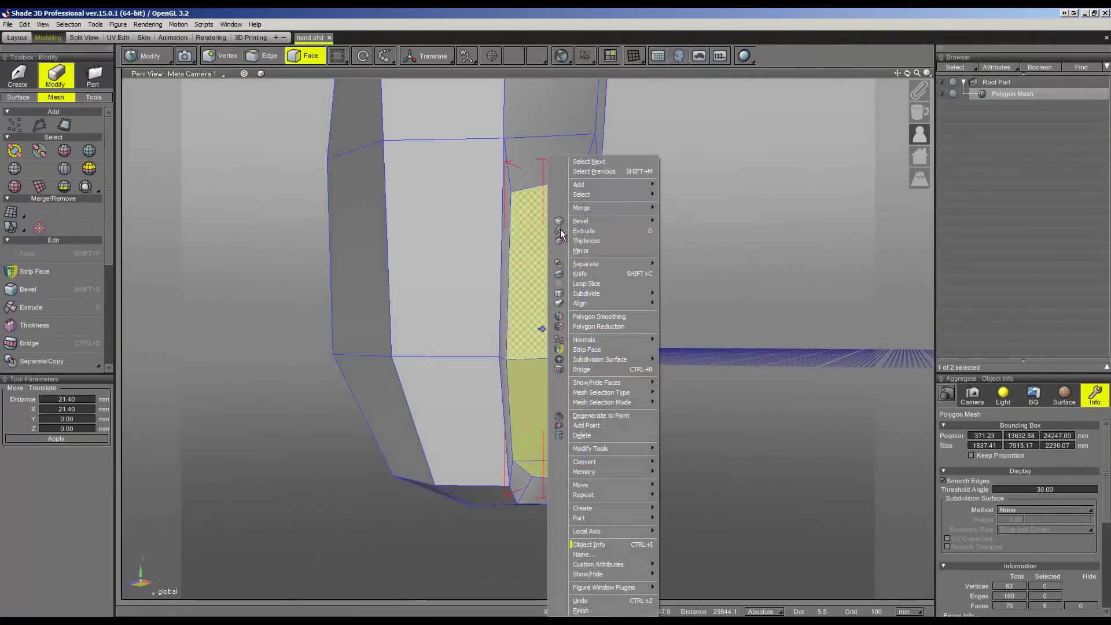
pyautogui.click(564, 231)
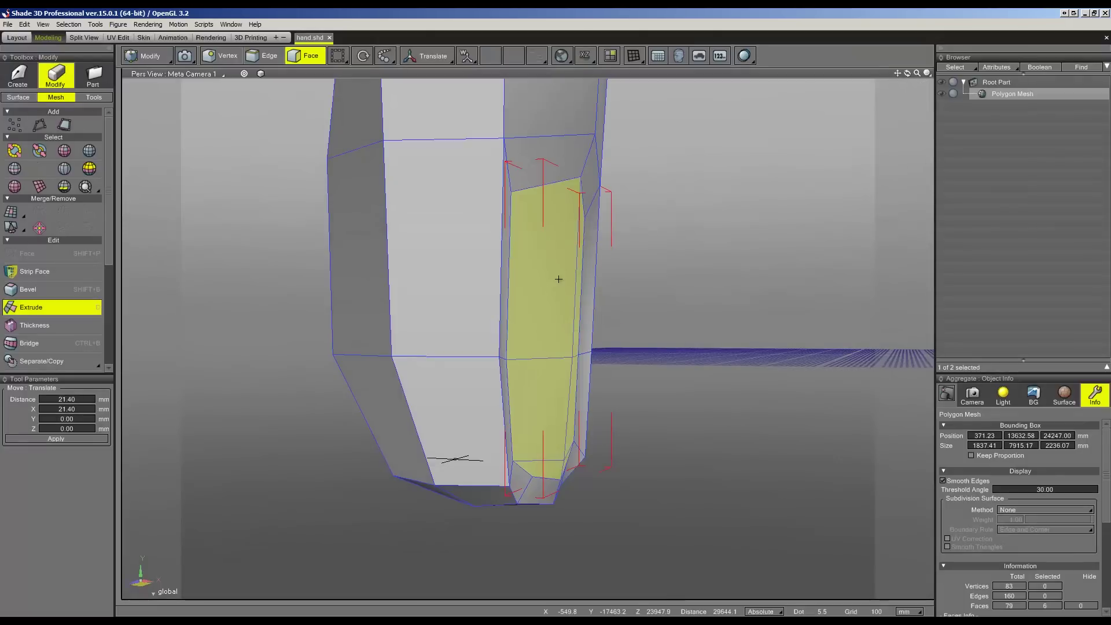
pyautogui.moveTo(640, 293)
pyautogui.mouseDown(button='middle')
pyautogui.moveTo(665, 292)
pyautogui.moveTo(645, 292)
pyautogui.mouseUp(button='middle')
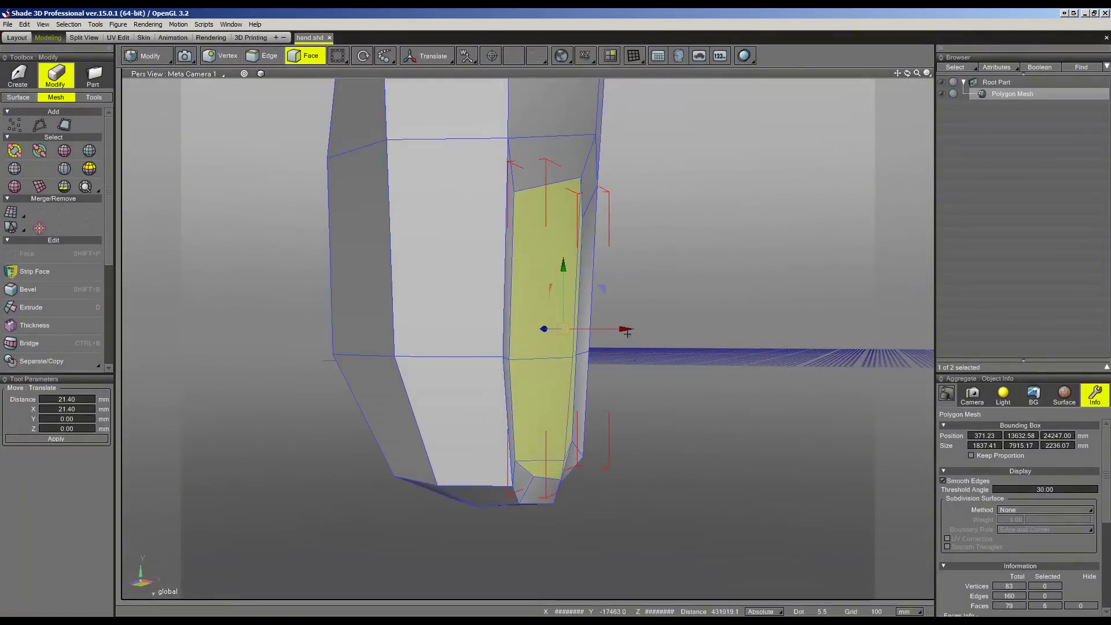
pyautogui.moveTo(625, 328); pyautogui.dragTo(626, 332)
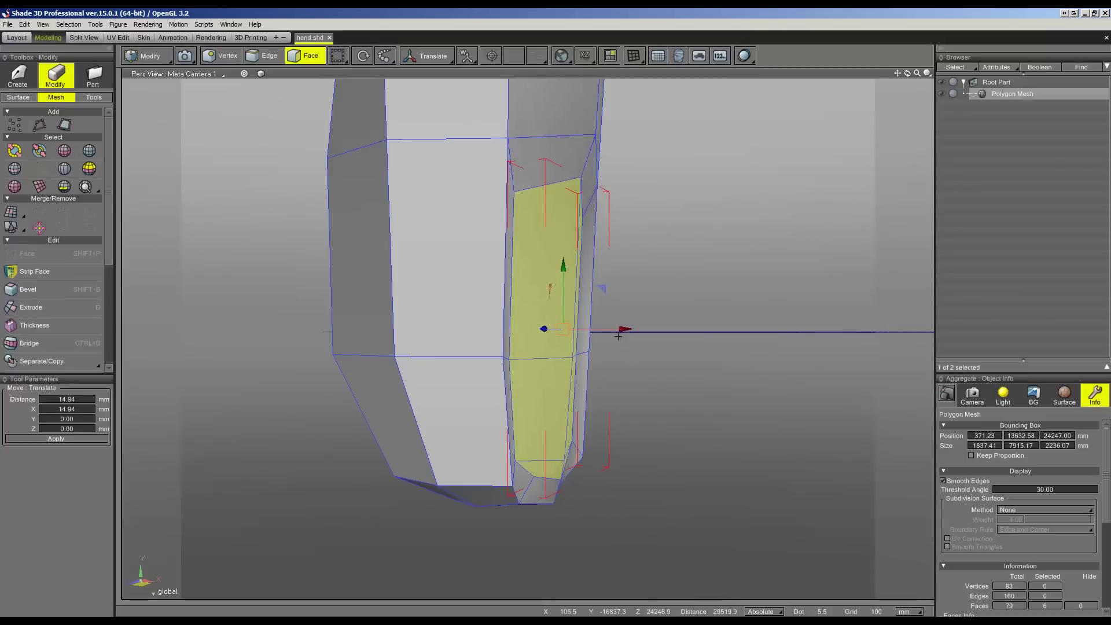
pyautogui.moveTo(620, 327); pyautogui.dragTo(637, 326)
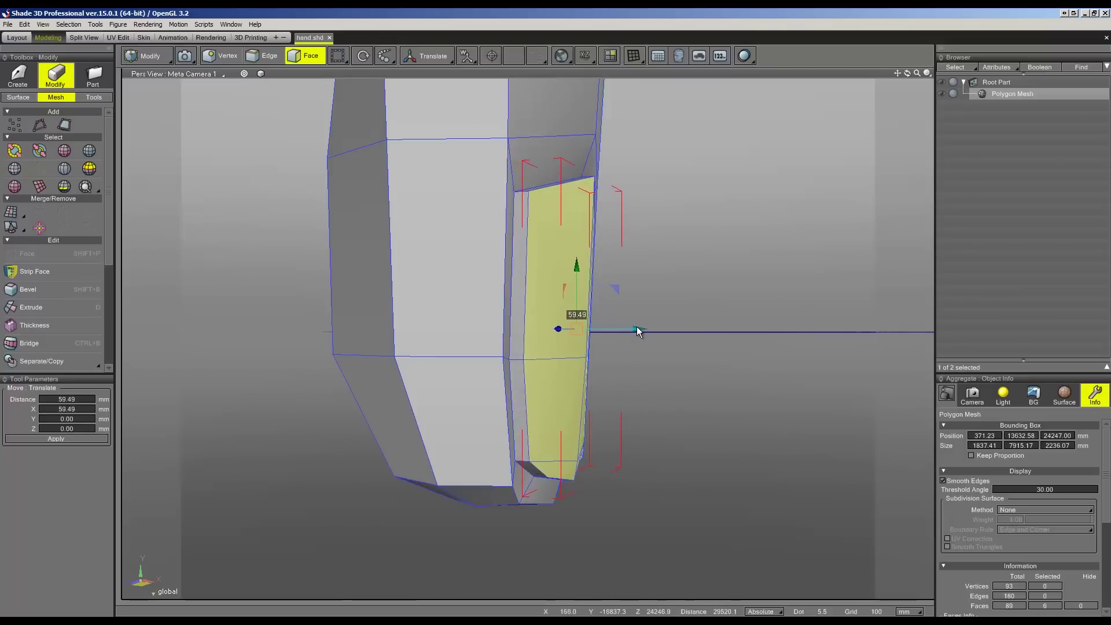
pyautogui.moveTo(636, 329); pyautogui.dragTo(632, 327)
pyautogui.moveTo(649, 375)
pyautogui.mouseDown(button='middle')
pyautogui.moveTo(662, 390)
pyautogui.moveTo(498, 405)
pyautogui.mouseUp(button='middle')
# - Extrude the thin strip under the nail tip downward along Y
pyautogui.click(472, 382)
pyautogui.keyDown('shift'); pyautogui.click(578, 434); pyautogui.keyUp('shift')
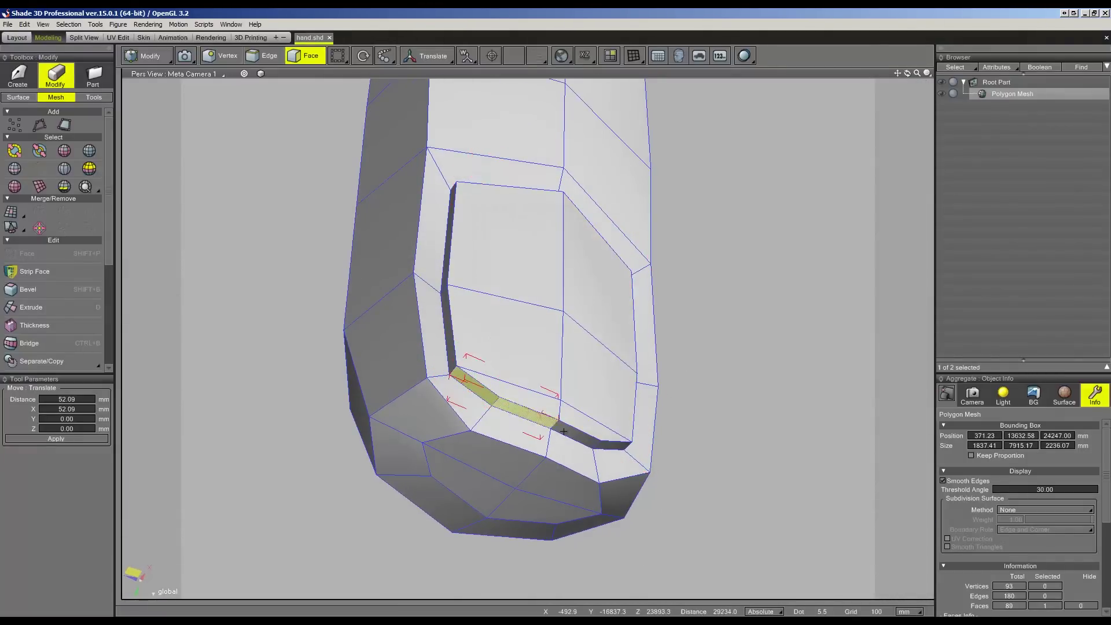
pyautogui.keyDown('shift'); pyautogui.click(609, 447); pyautogui.keyUp('shift')
pyautogui.moveTo(783, 461); pyautogui.dragTo(769, 431, button='middle')
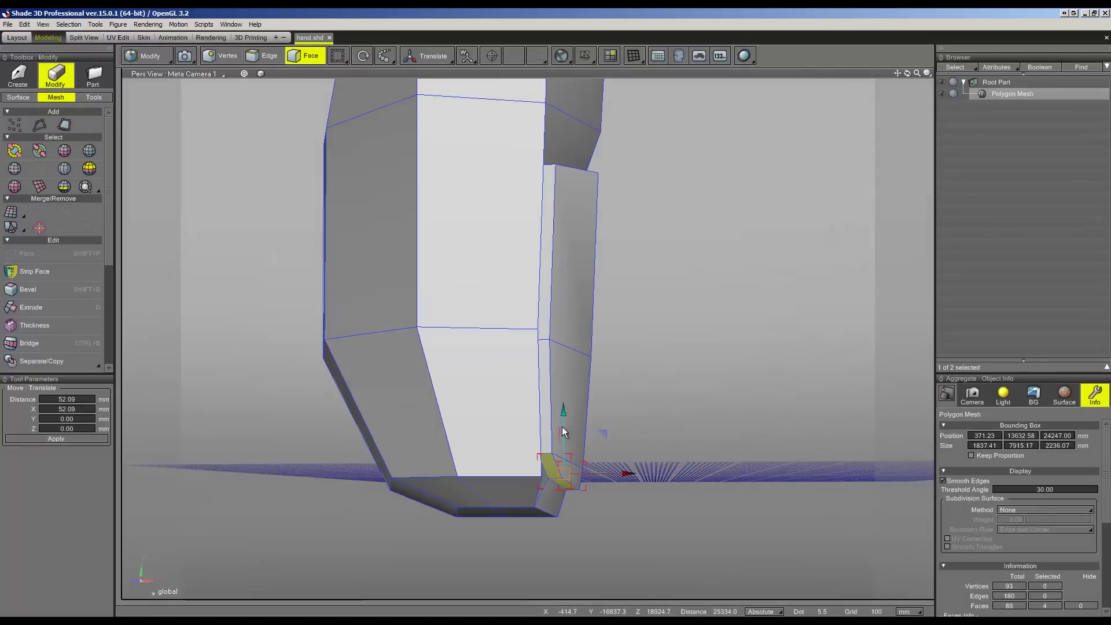
pyautogui.press('d')
pyautogui.moveTo(562, 431); pyautogui.dragTo(562, 471)
pyautogui.moveTo(595, 417)
pyautogui.mouseDown(button='middle')
pyautogui.moveTo(630, 412)
pyautogui.moveTo(636, 422)
pyautogui.mouseUp(button='middle')
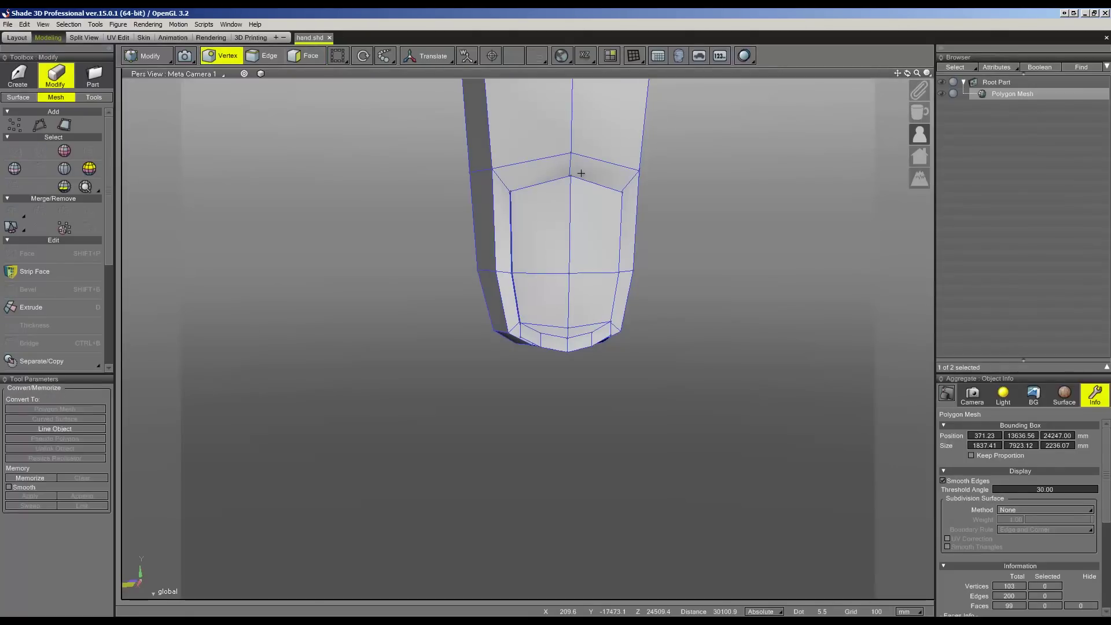
pyautogui.rightClick(580, 173)
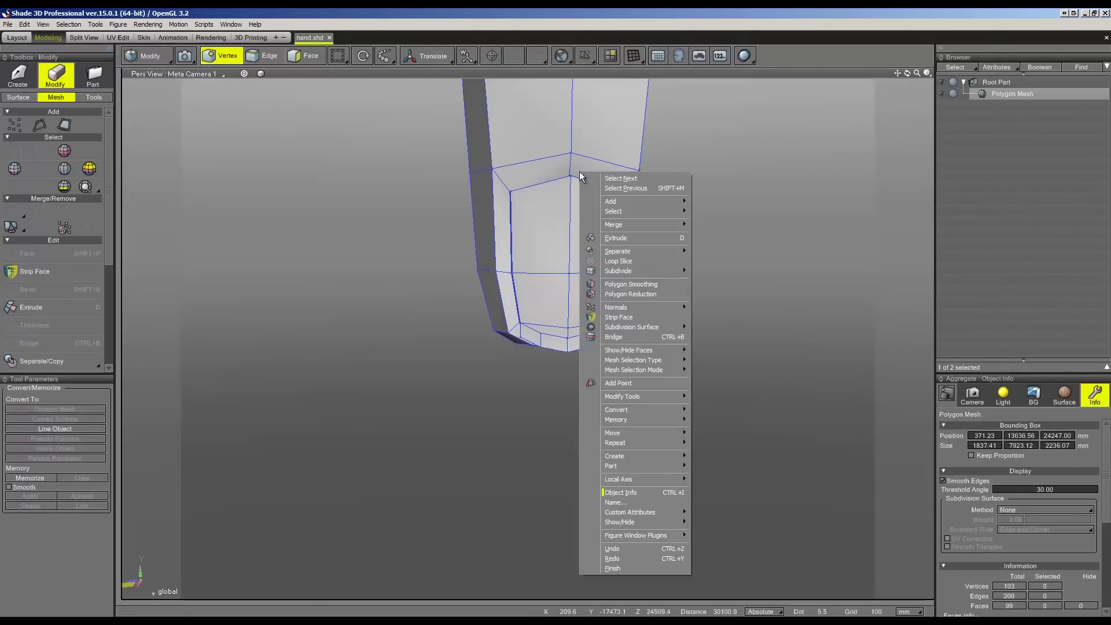
# - Add a new edge loop across the finger with Loop Slice
pyautogui.click(616, 261)
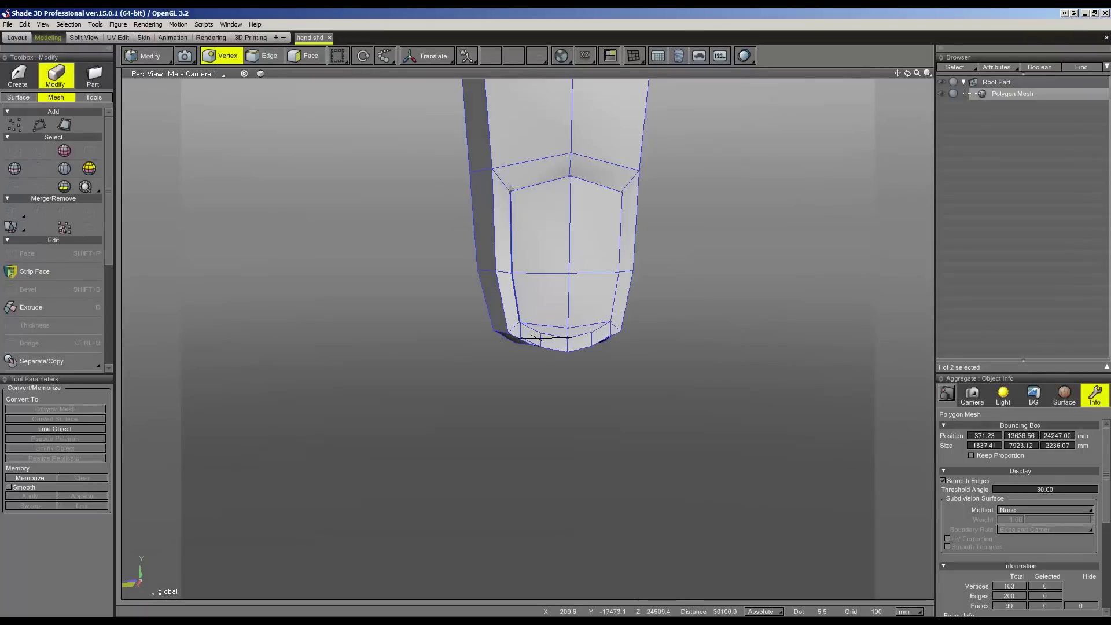
pyautogui.click(505, 189)
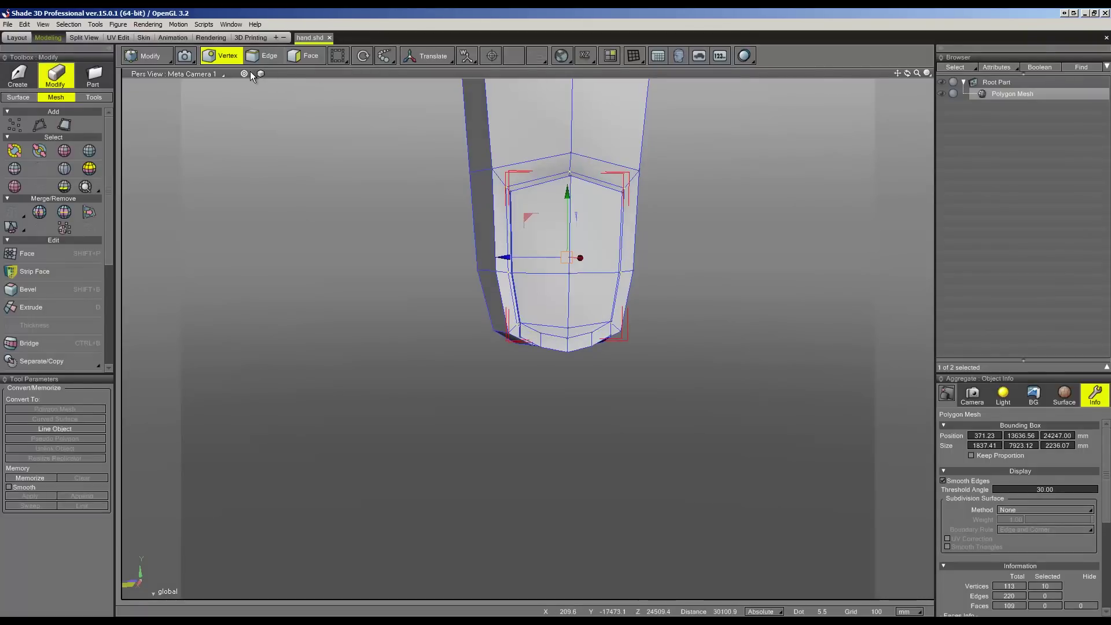
pyautogui.scroll(5, 579, 243)
pyautogui.moveTo(580, 240)
pyautogui.mouseDown(button='middle')
pyautogui.moveTo(560, 247)
pyautogui.moveTo(603, 258)
pyautogui.moveTo(597, 304)
pyautogui.mouseUp(button='middle')
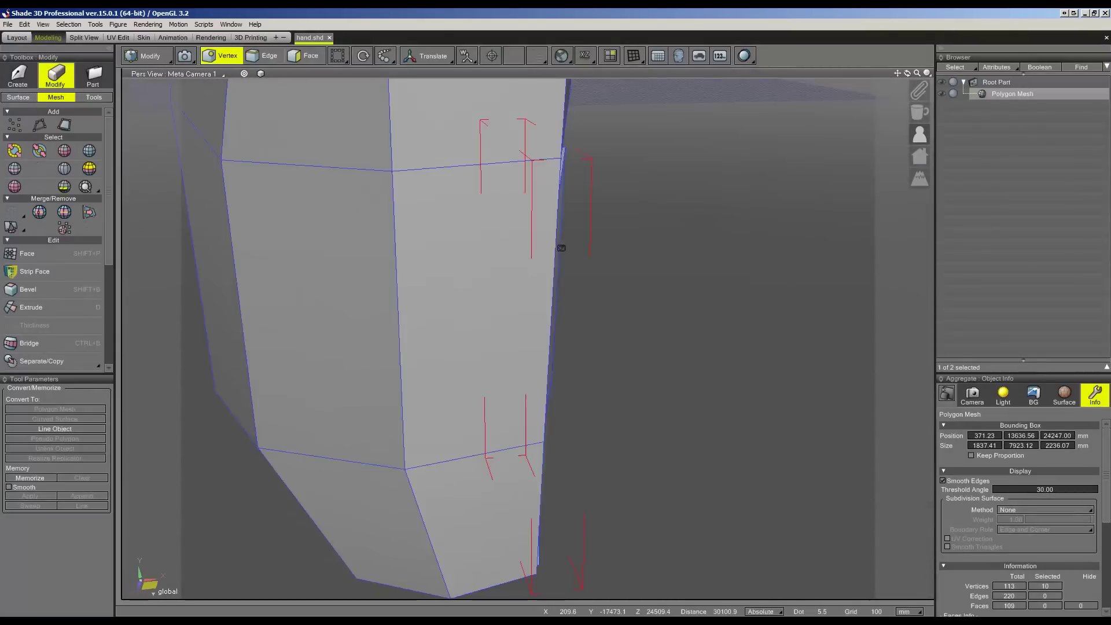
# - Push five nail-rim vertices outward along X to 68.54
pyautogui.press('w')
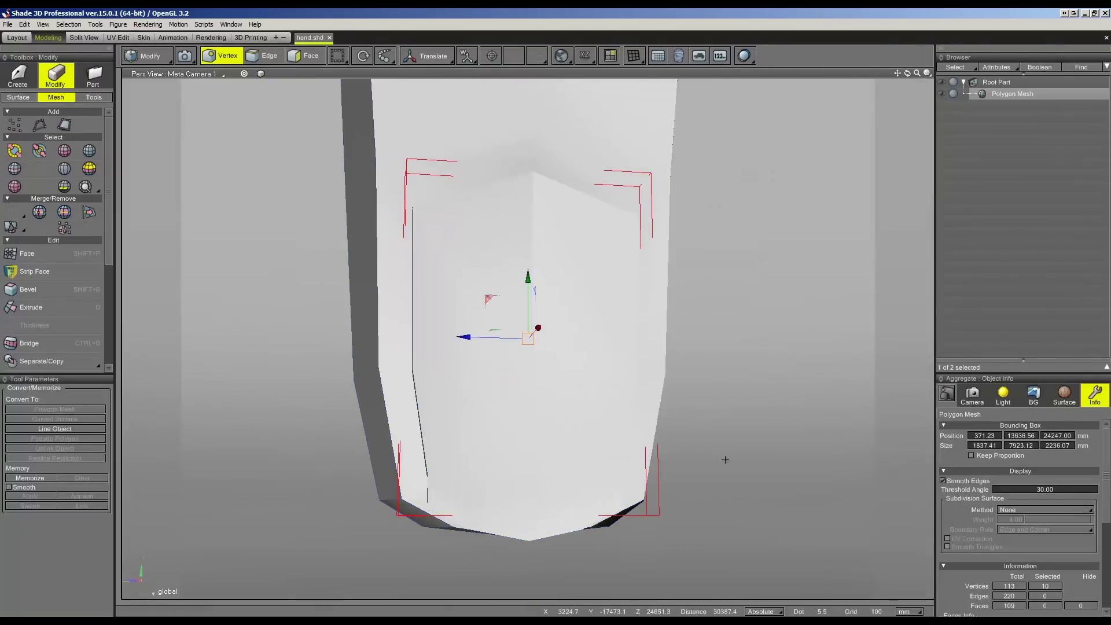
pyautogui.keyDown('shift'); pyautogui.moveTo(722, 567); pyautogui.dragTo(306, 435); pyautogui.keyUp('shift')
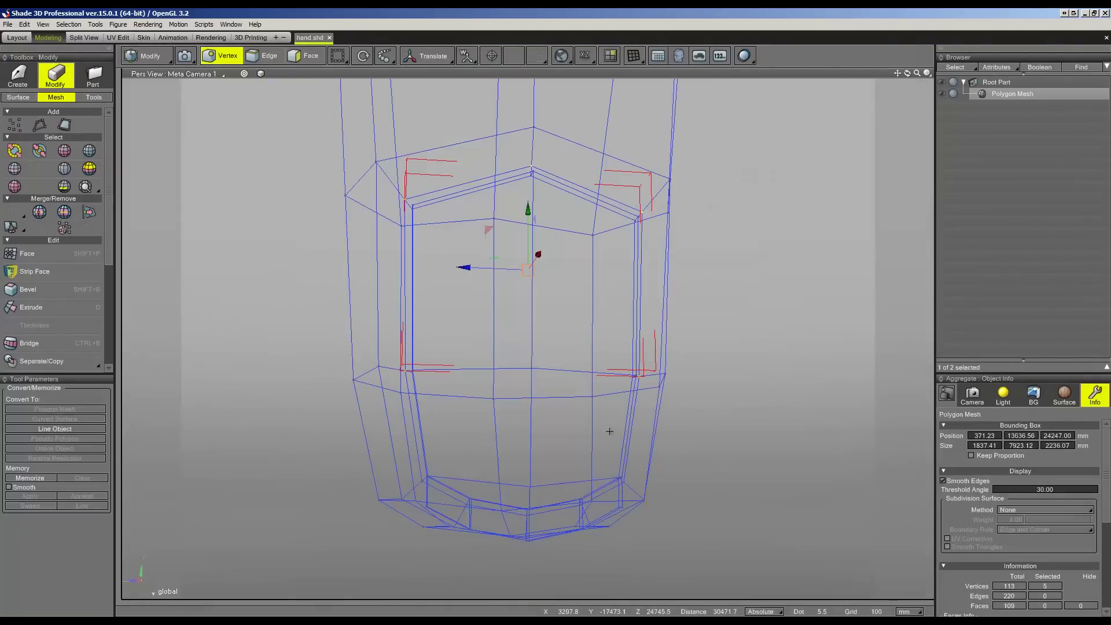
pyautogui.press('w')
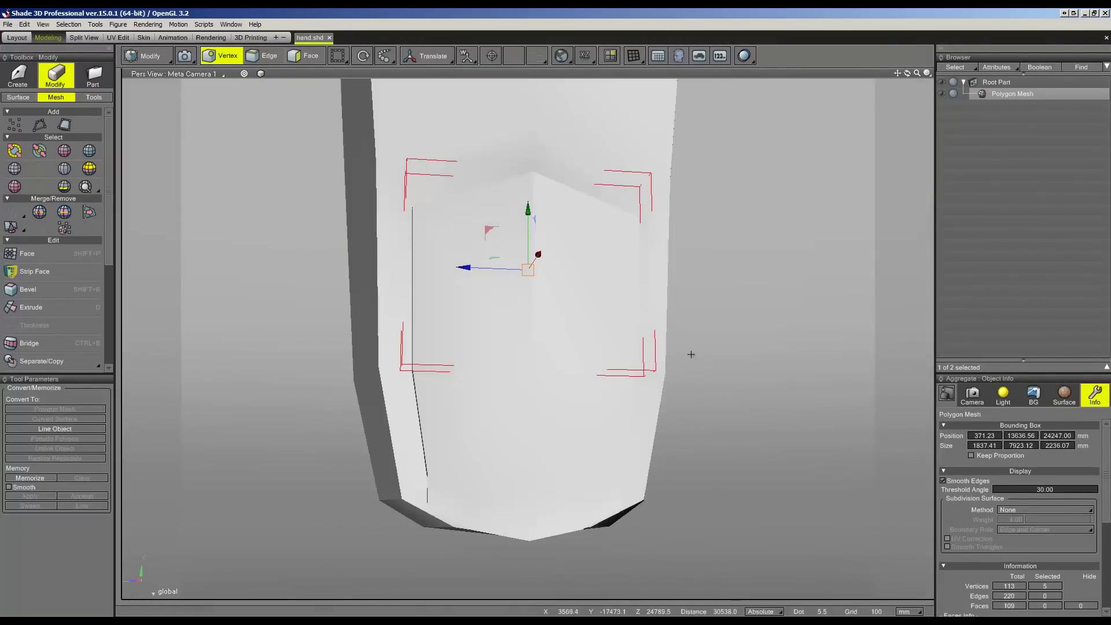
pyautogui.moveTo(690, 354); pyautogui.dragTo(624, 301, button='middle')
pyautogui.moveTo(572, 279); pyautogui.dragTo(584, 297)
pyautogui.moveTo(584, 297)
pyautogui.mouseDown(button='middle')
pyautogui.moveTo(540, 389)
pyautogui.moveTo(555, 389)
pyautogui.moveTo(525, 404)
pyautogui.moveTo(510, 396)
pyautogui.mouseUp(button='middle')
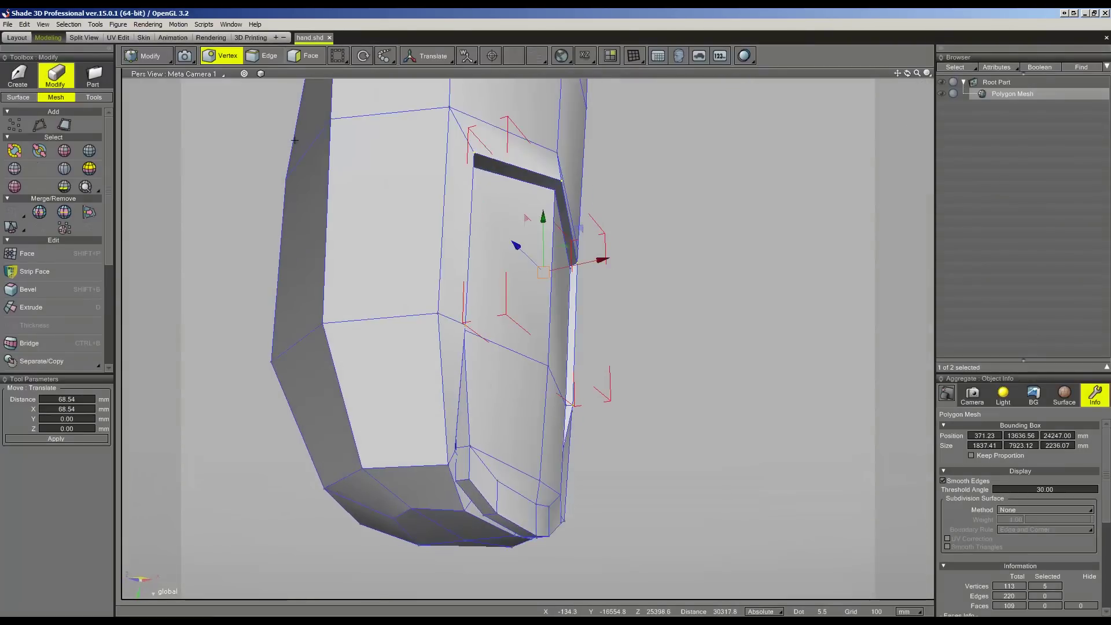
# - Smooth the finger with OpenSubdiv subdivision and show the four-view layout
pyautogui.scroll(-3, 61, 260)
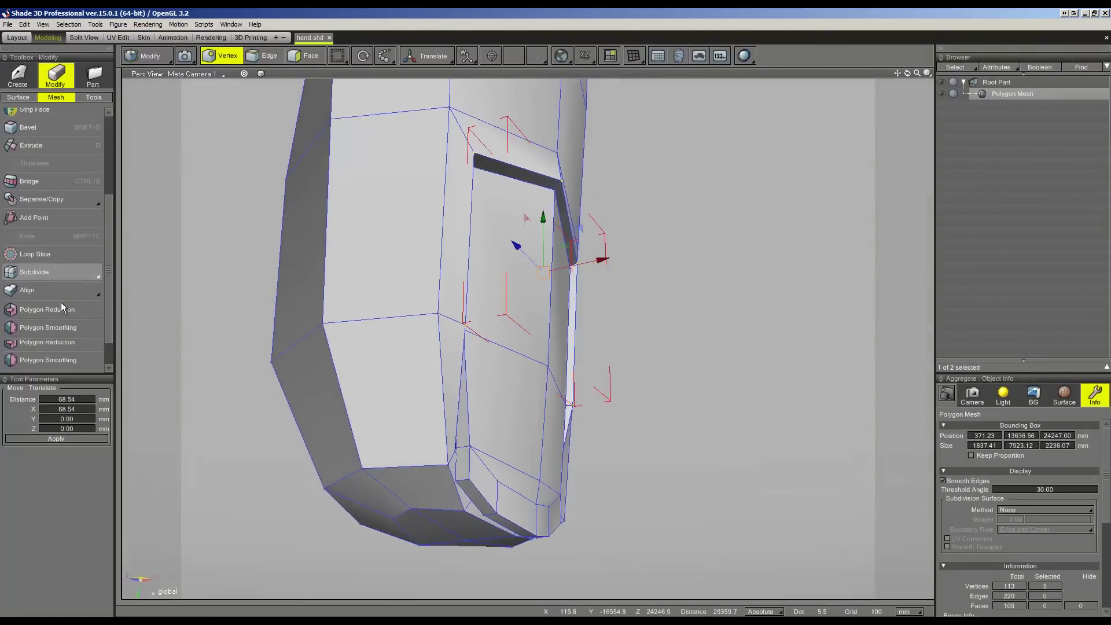
pyautogui.click(65, 362)
pyautogui.click(52, 394)
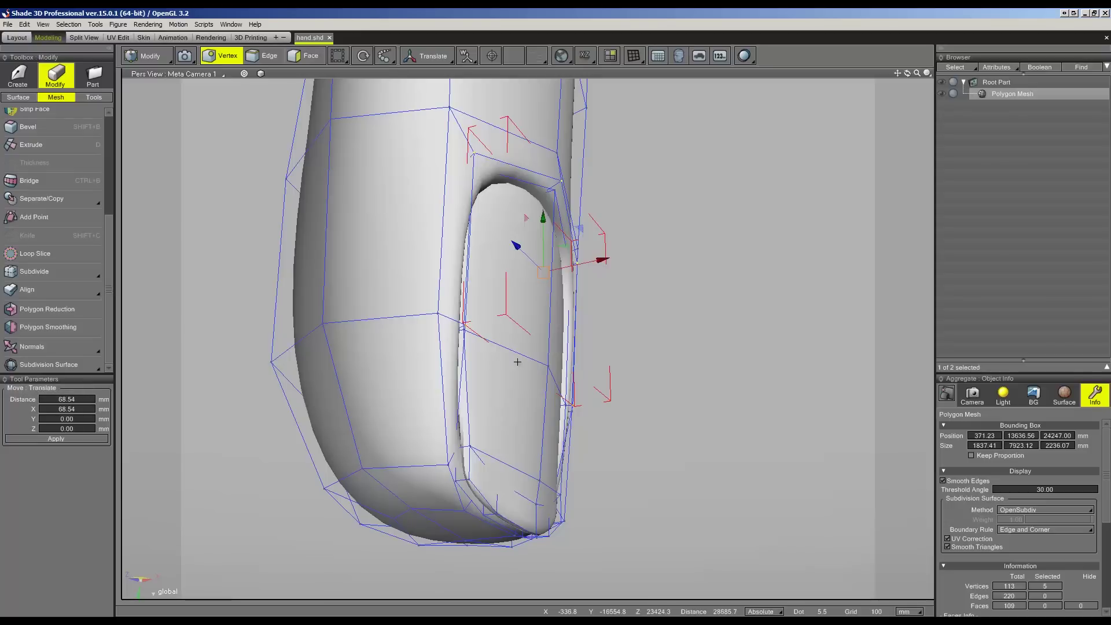
pyautogui.moveTo(664, 374); pyautogui.dragTo(687, 390, button='middle')
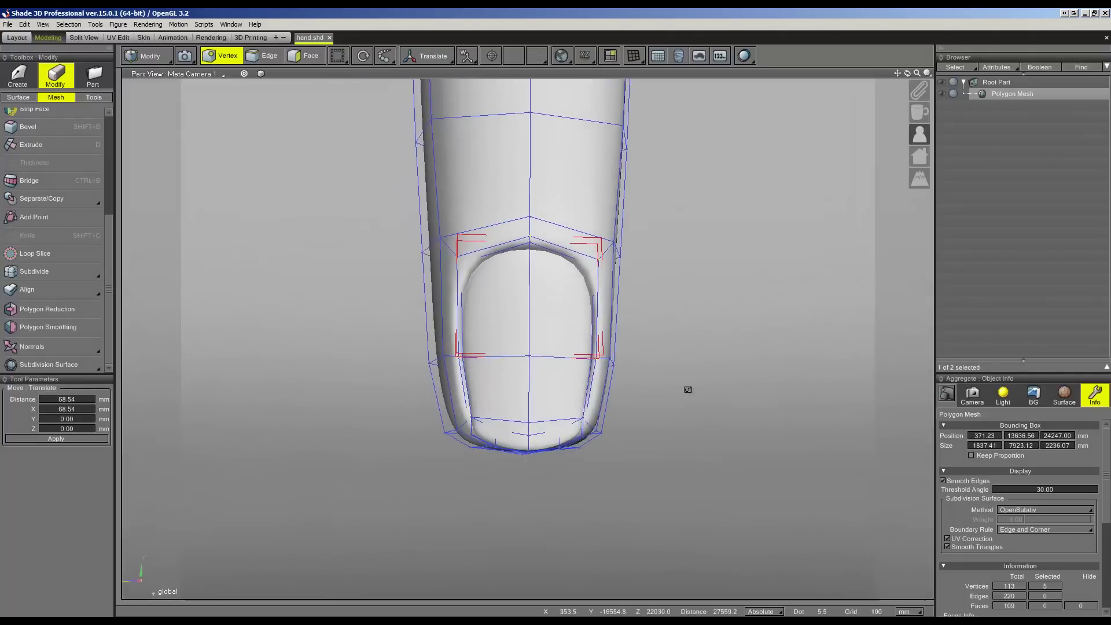
pyautogui.click(75, 36)
# - Scale the bottom row of nail vertices to 1.08 along Z in Right View
pyautogui.scroll(2, 517, 468)
pyautogui.scroll(2, 519, 479)
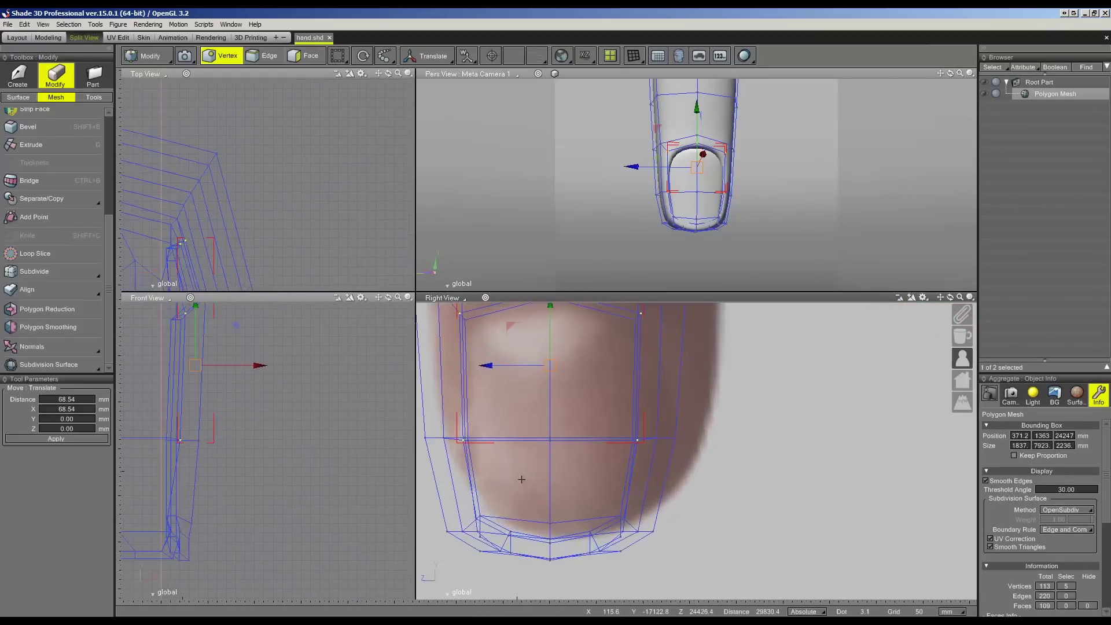
pyautogui.scroll(2, 512, 490)
pyautogui.moveTo(457, 499); pyautogui.dragTo(651, 528)
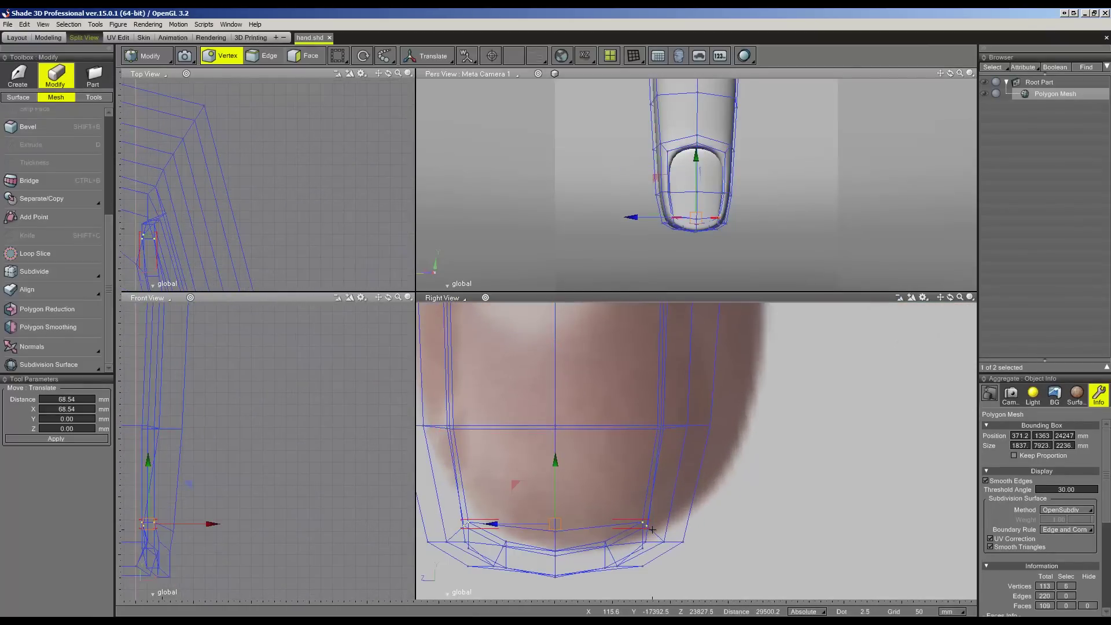
pyautogui.press('s')
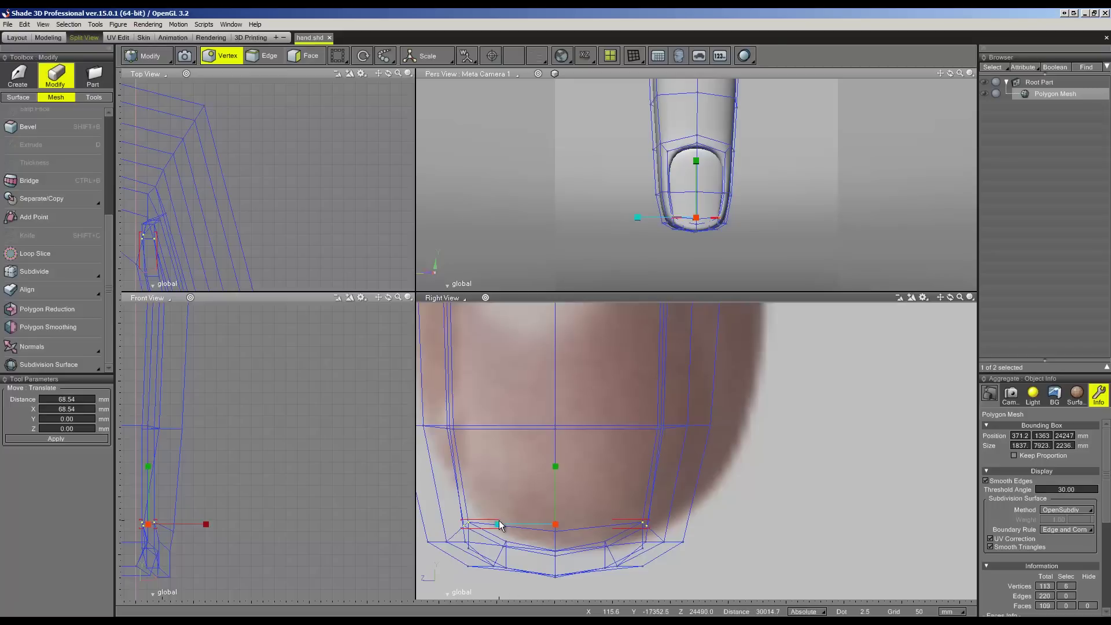
pyautogui.moveTo(498, 519); pyautogui.dragTo(494, 515)
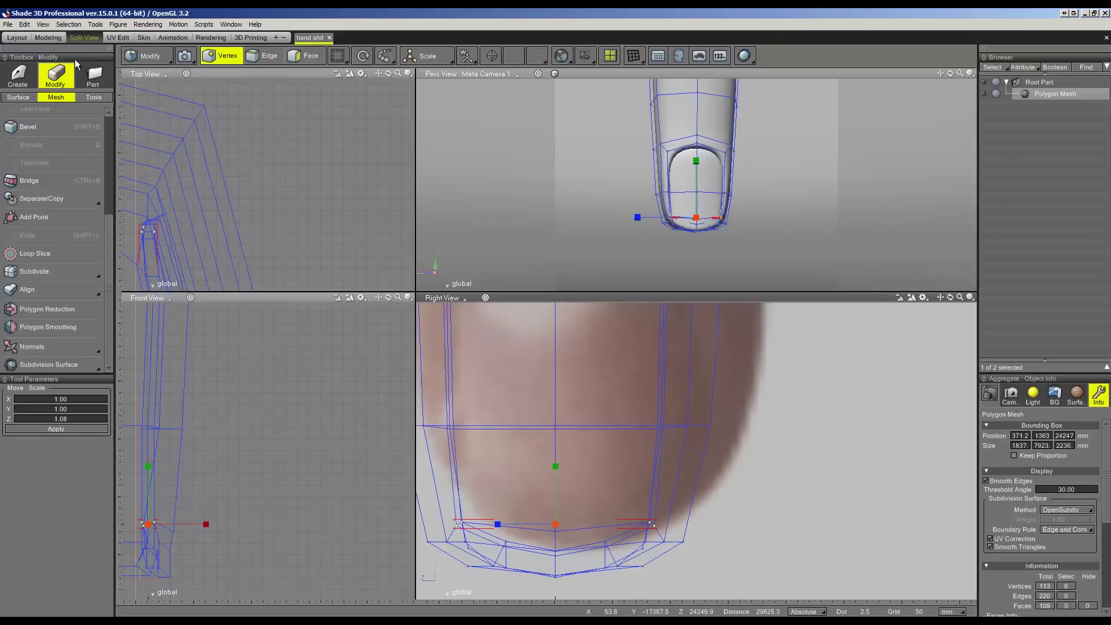
# - Inspect the whole finger in perspective, then return to the four-view layout
pyautogui.click(58, 36)
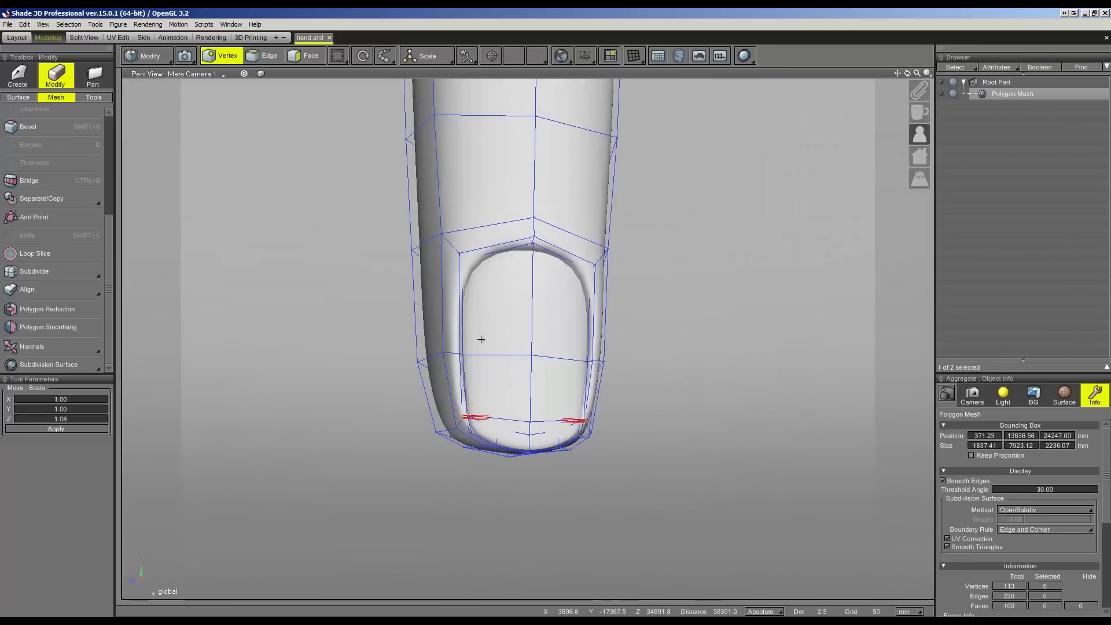
pyautogui.moveTo(638, 389)
pyautogui.mouseDown(button='middle')
pyautogui.moveTo(606, 400)
pyautogui.moveTo(601, 360)
pyautogui.moveTo(575, 361)
pyautogui.moveTo(599, 351)
pyautogui.mouseUp(button='middle')
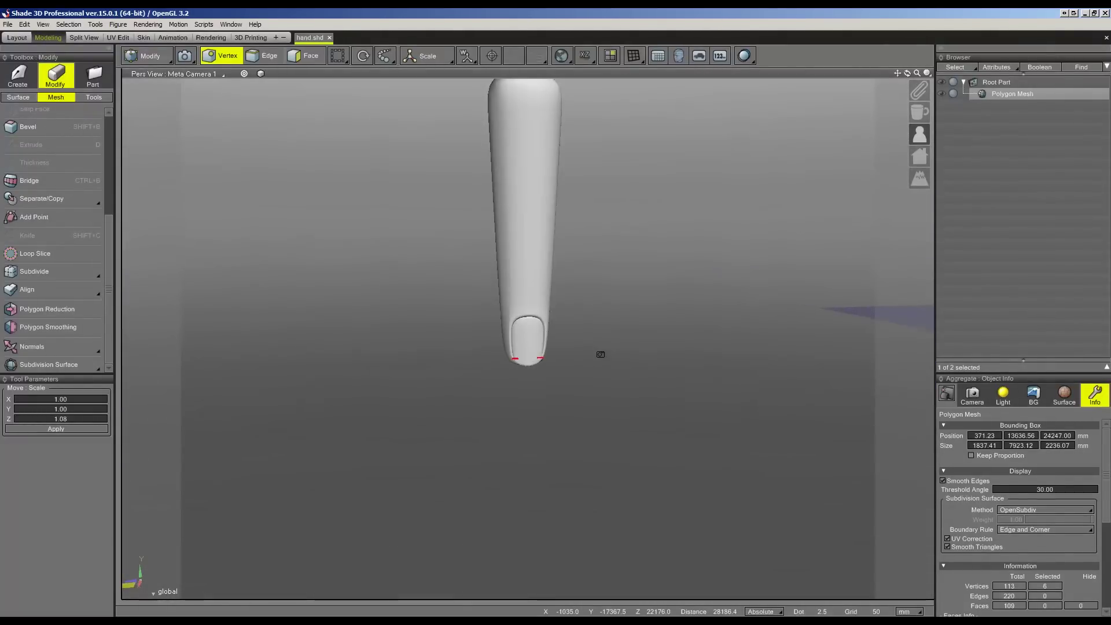
pyautogui.click(88, 37)
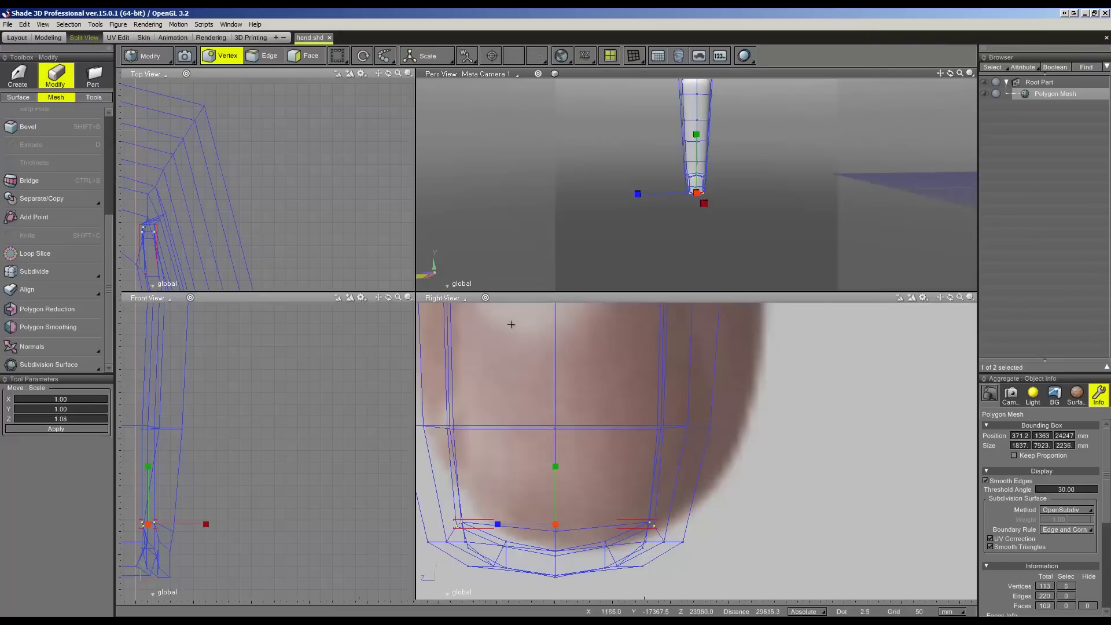
pyautogui.scroll(-3, 671, 387)
pyautogui.scroll(2, 669, 451)
pyautogui.scroll(2, 658, 494)
pyautogui.scroll(-2, 642, 441)
pyautogui.scroll(-2, 636, 441)
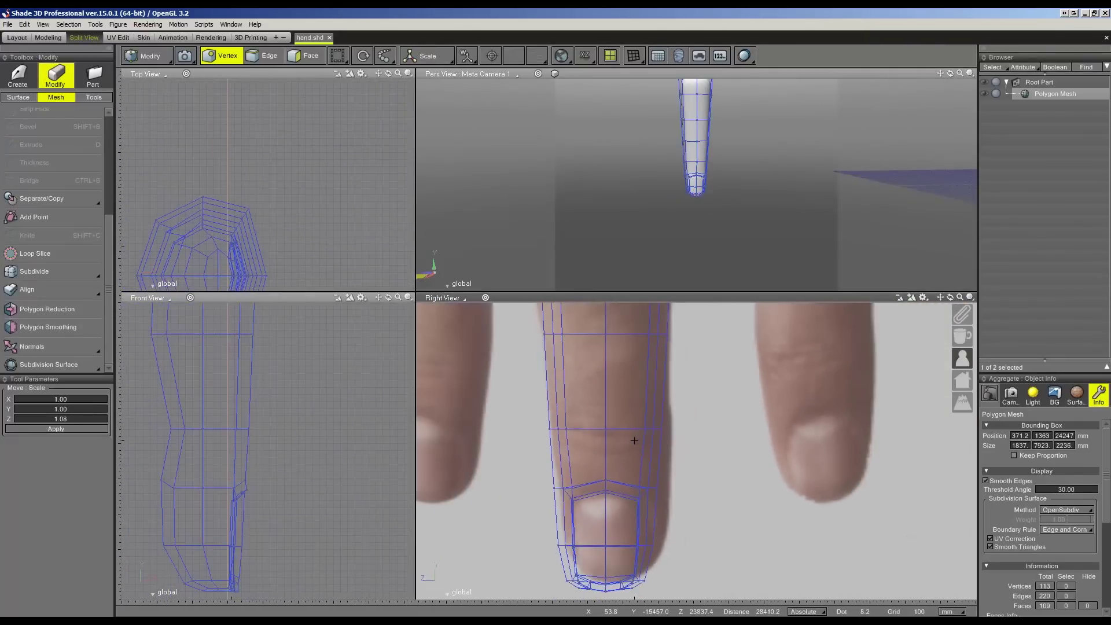
# - Cut a trial edge loop across the finger, then collapse and delete it
pyautogui.rightClick(634, 441)
pyautogui.click(674, 147)
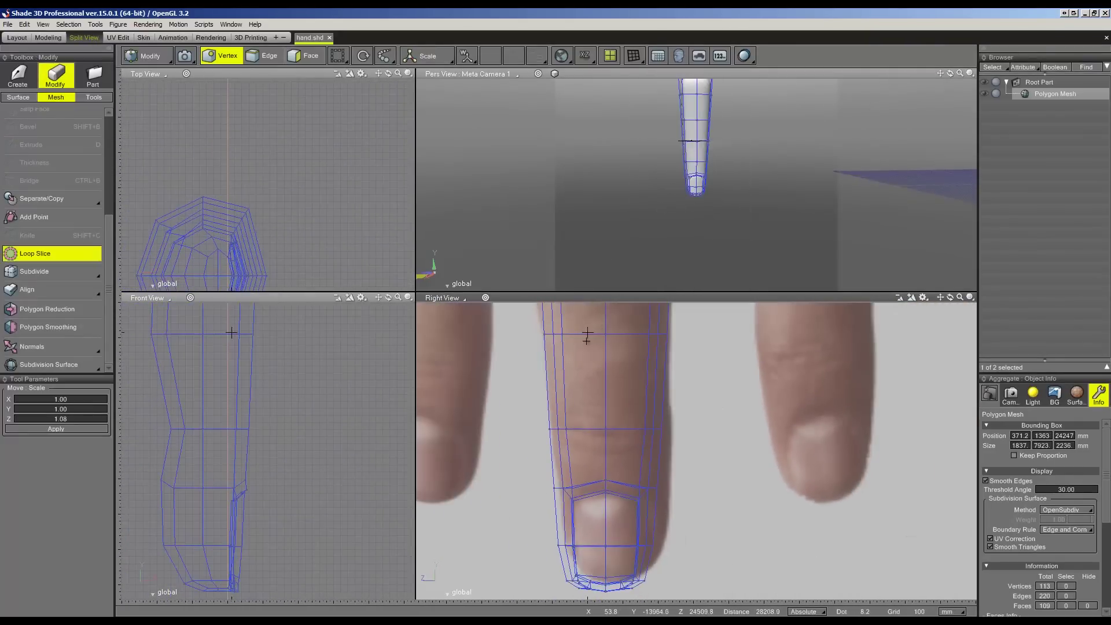
pyautogui.click(605, 421)
pyautogui.rightClick(612, 441)
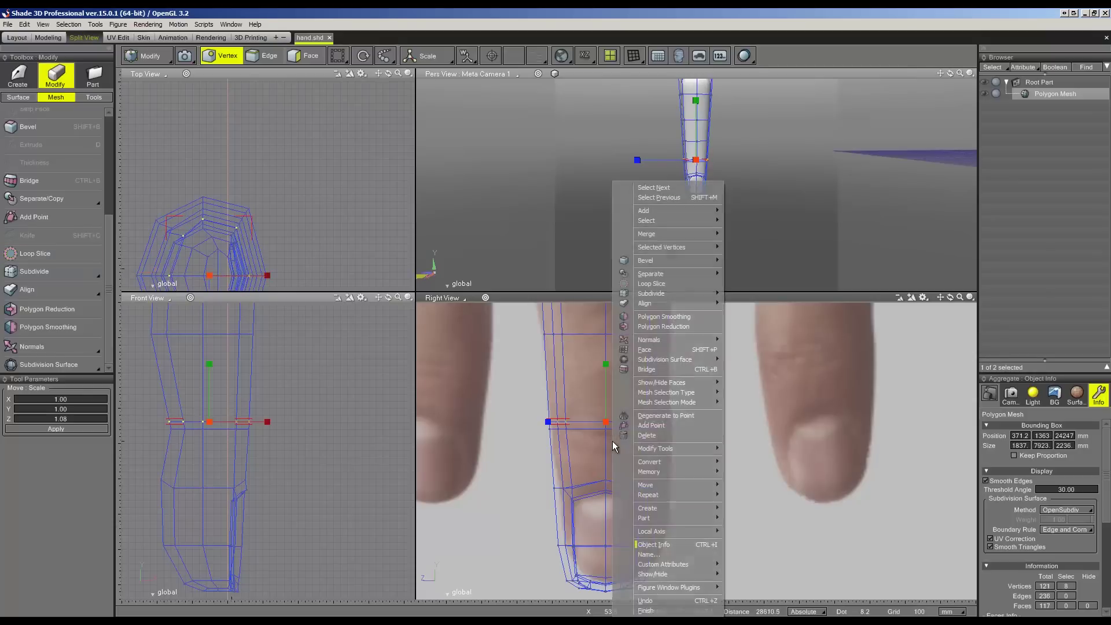
pyautogui.press('g')
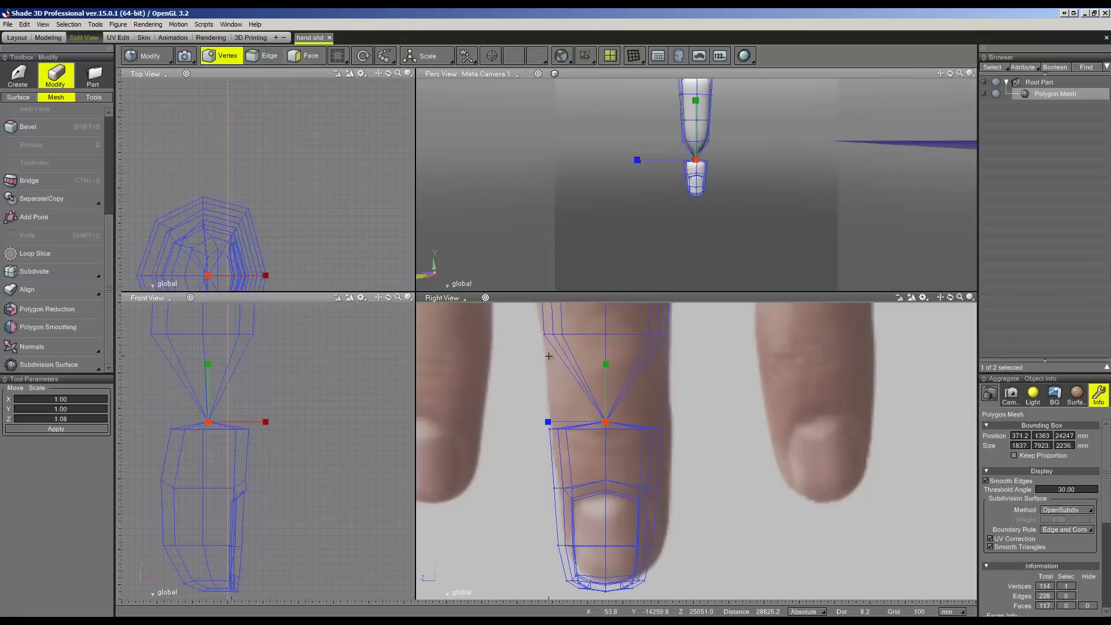
pyautogui.press('Delete')
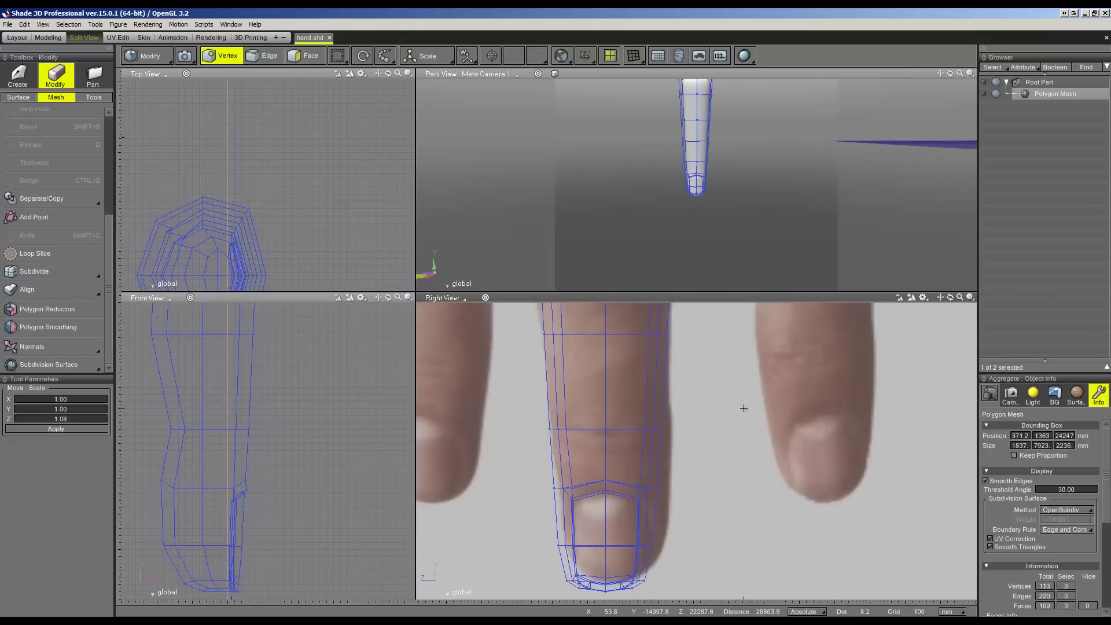
# - Pan and zoom the views to compare the finger with the hand reference photo
pyautogui.scroll(-2, 743, 407)
pyautogui.scroll(-2, 743, 408)
pyautogui.scroll(-2, 743, 408)
pyautogui.scroll(-2, 744, 408)
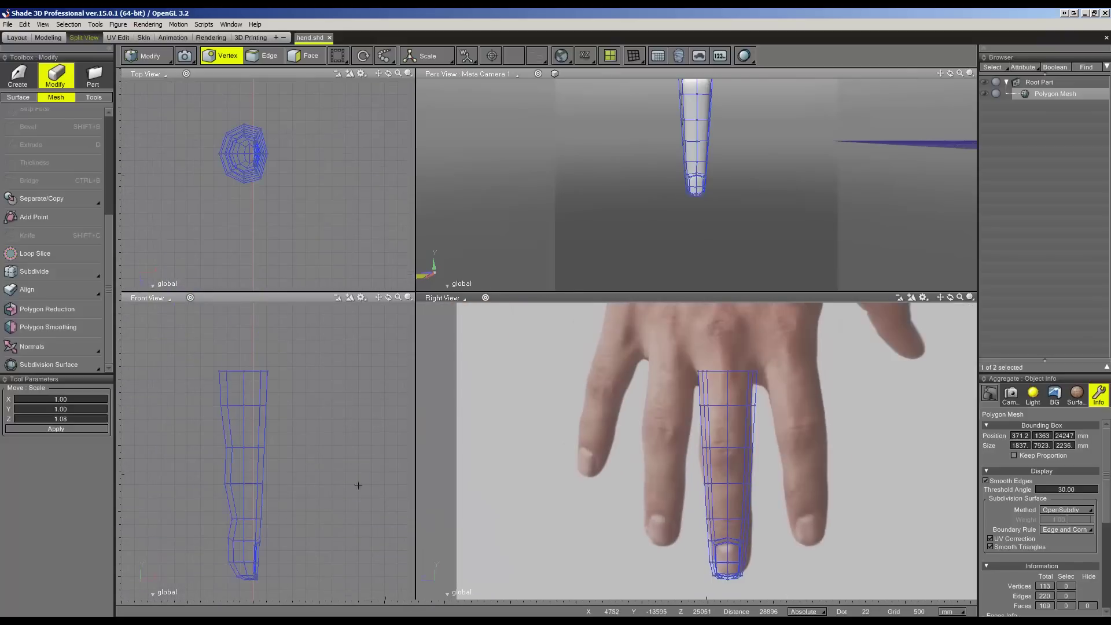
pyautogui.moveTo(303, 493); pyautogui.dragTo(335, 461, button='middle')
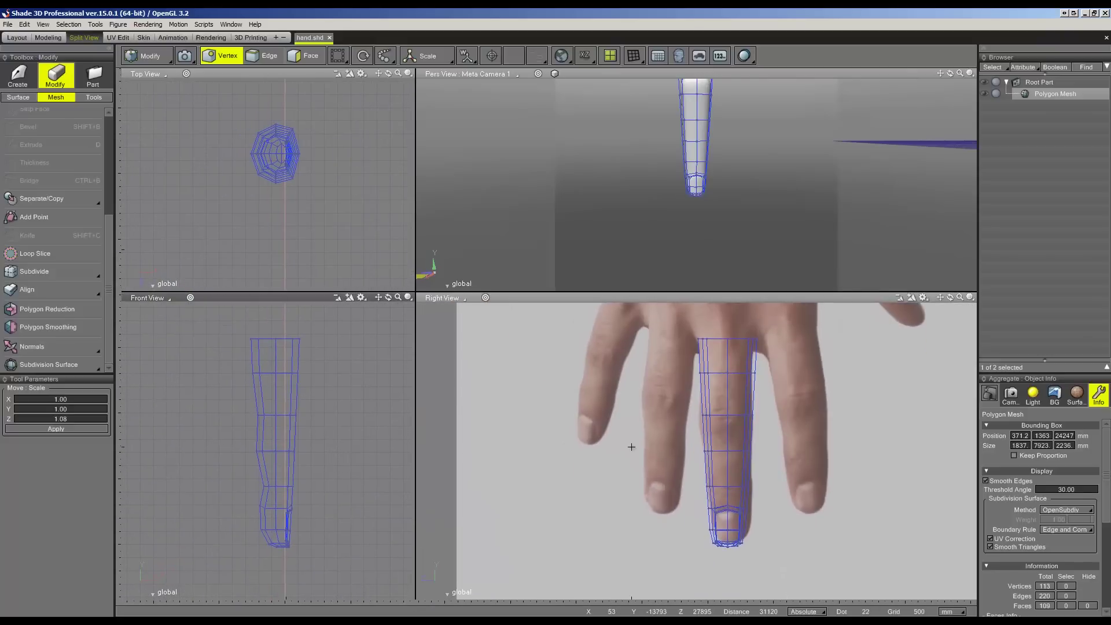
pyautogui.scroll(-2, 631, 447)
pyautogui.moveTo(756, 440); pyautogui.dragTo(567, 436, button='middle')
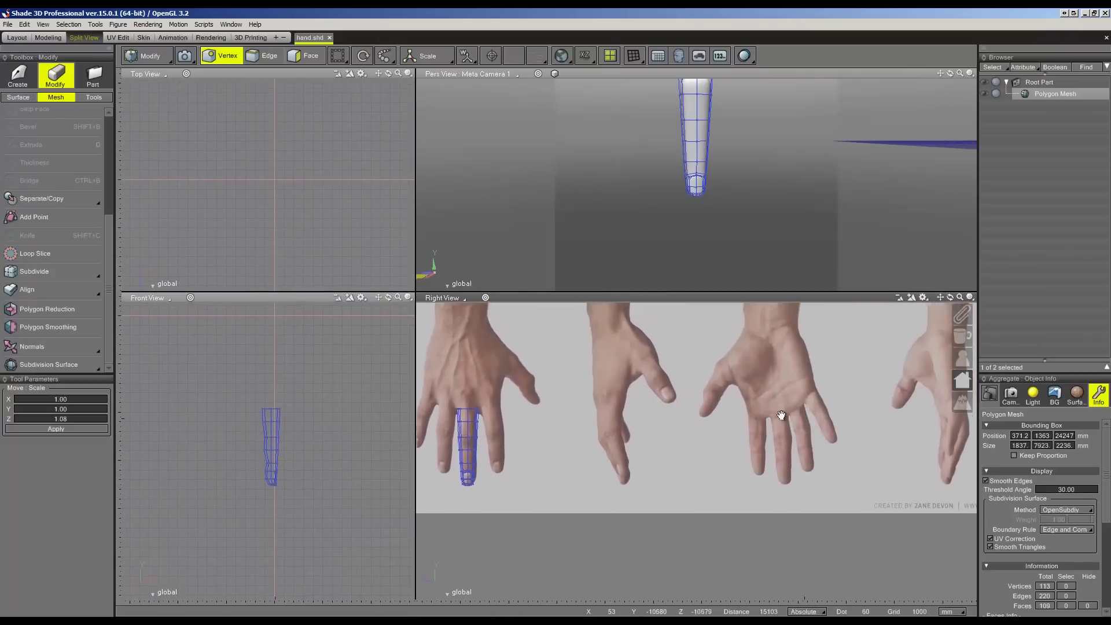
pyautogui.moveTo(781, 415); pyautogui.dragTo(713, 413, button='middle')
pyautogui.scroll(1, 315, 483)
pyautogui.scroll(2, 314, 483)
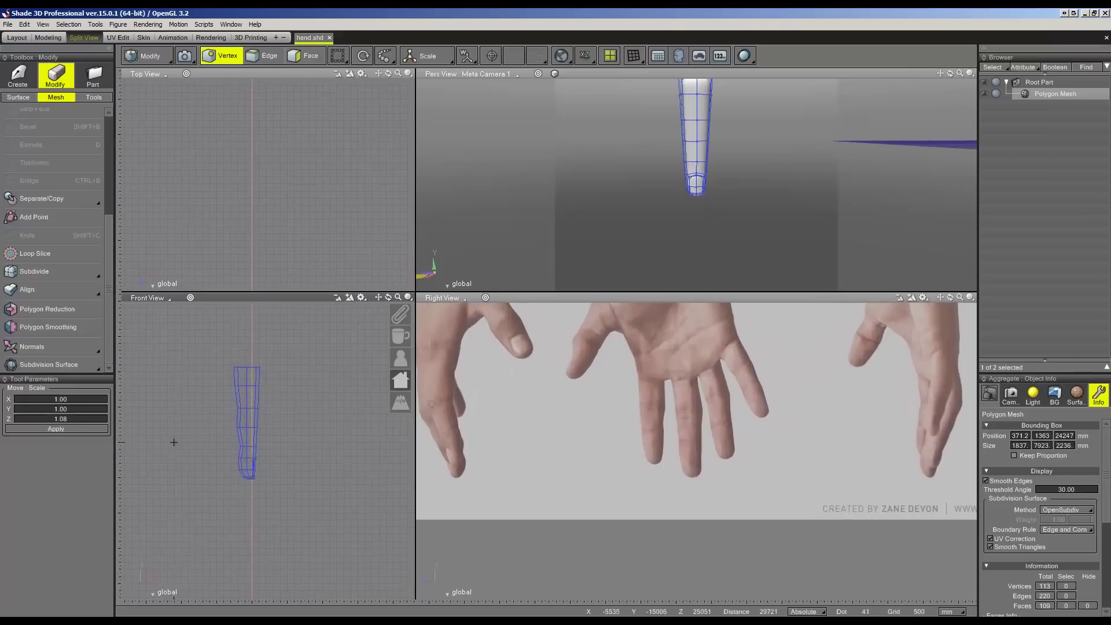
pyautogui.scroll(2, 289, 483)
pyautogui.scroll(1, 247, 485)
# - Tilt the fingertip section's vertices about 7.5° in Front View
pyautogui.moveTo(351, 528); pyautogui.dragTo(266, 432)
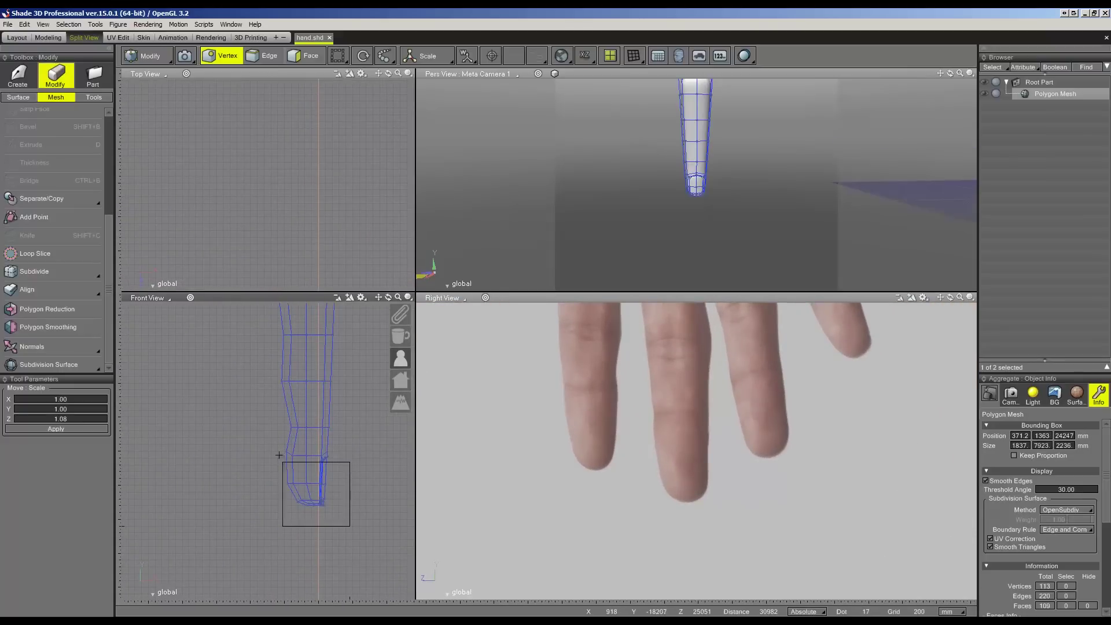
pyautogui.scroll(1, 236, 478)
pyautogui.press('e')
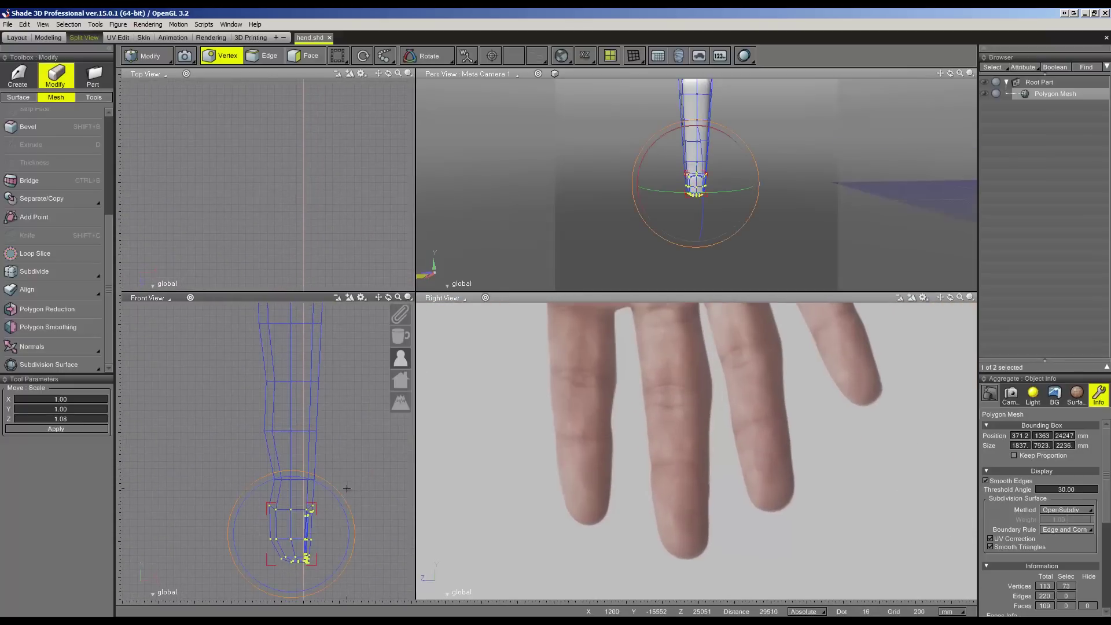
pyautogui.moveTo(348, 500); pyautogui.dragTo(344, 528)
pyautogui.press('w')
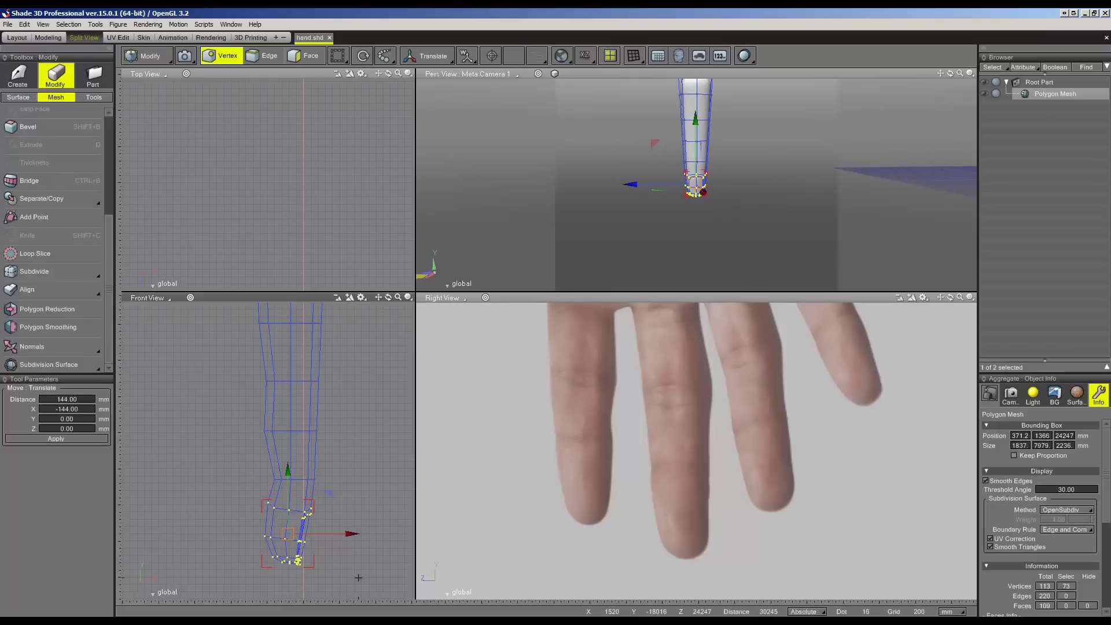
# - Extend the selection up the finger, tilt it about 7° and nudge it 16 mm
pyautogui.moveTo(358, 577); pyautogui.dragTo(200, 400)
pyautogui.press('e')
pyautogui.moveTo(339, 457); pyautogui.dragTo(331, 488)
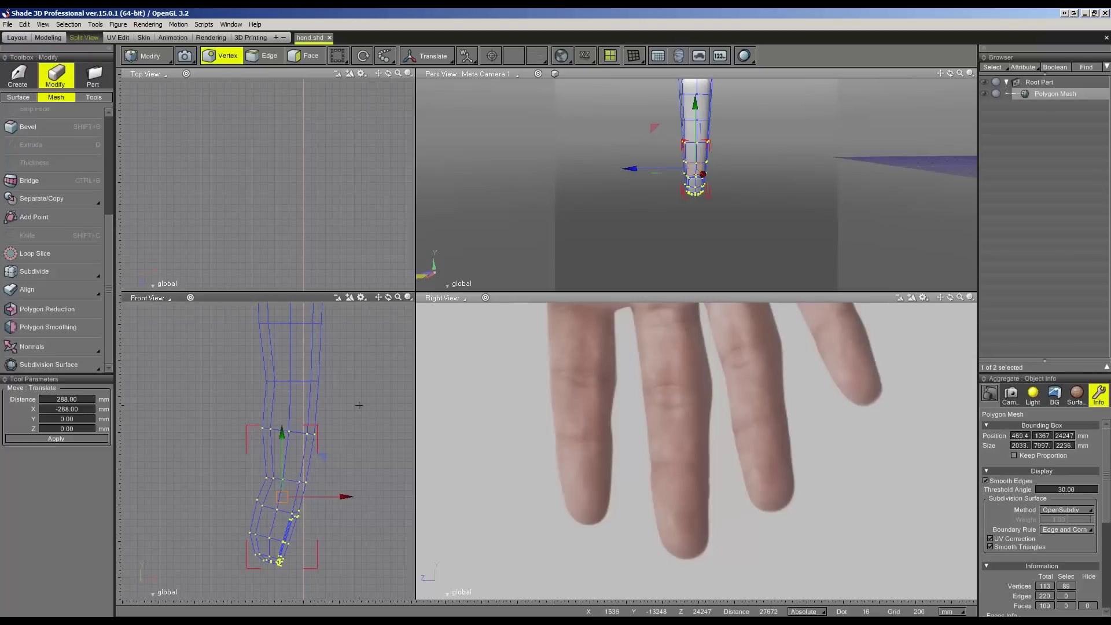
pyautogui.moveTo(346, 496); pyautogui.dragTo(343, 497)
# - Cut a knuckle edge loop across the finger with Loop Slice
pyautogui.click(321, 443)
pyautogui.rightClick(321, 444)
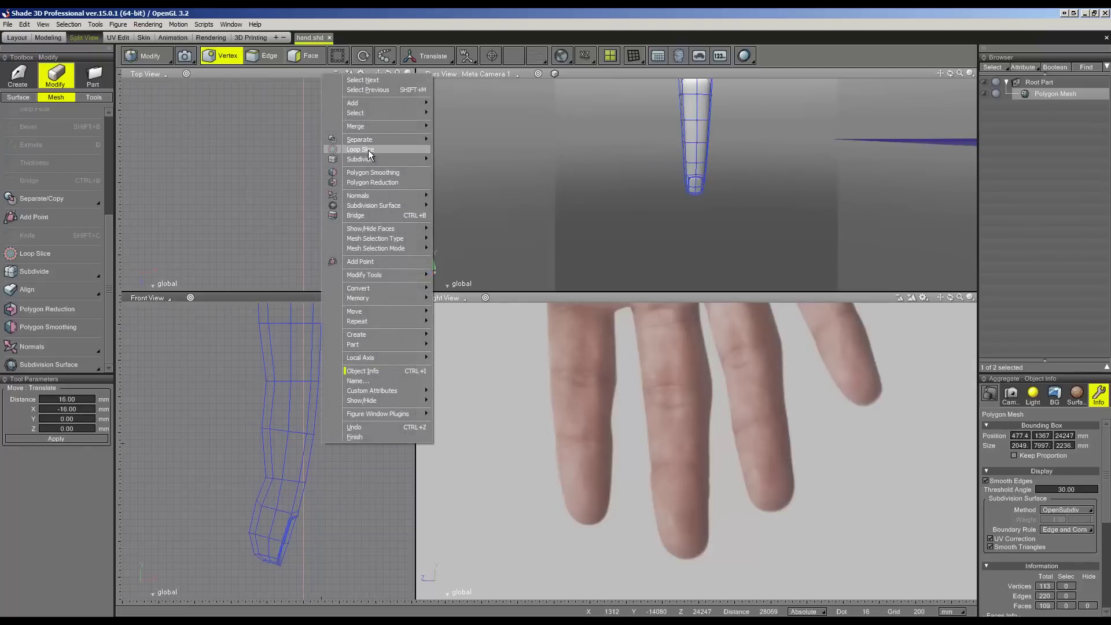
pyautogui.click(368, 151)
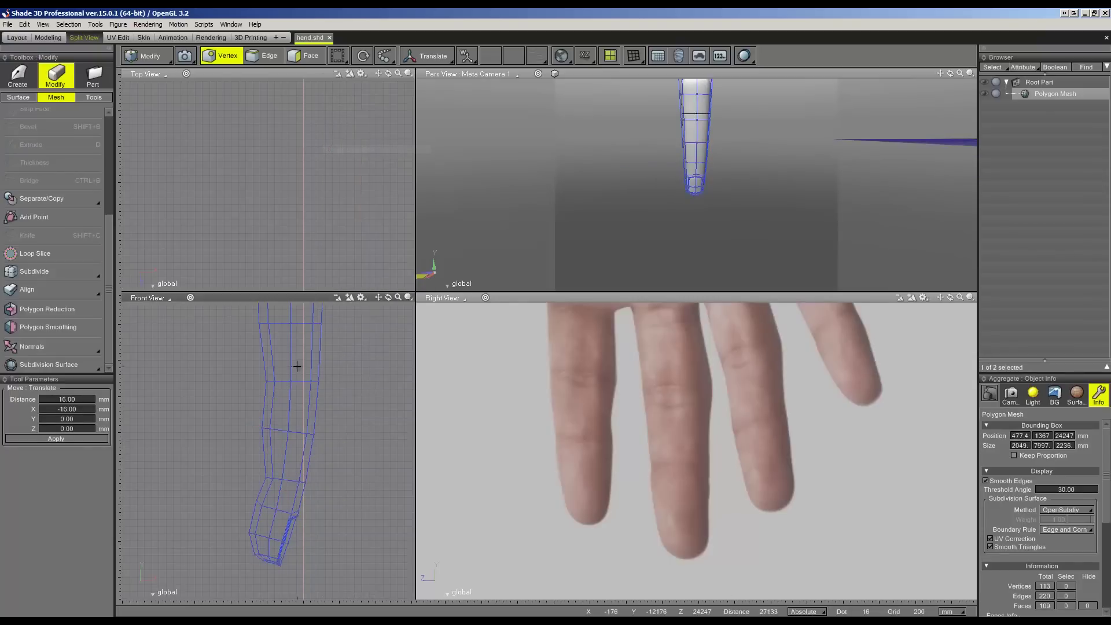
pyautogui.click(280, 415)
pyautogui.rightClick(279, 433)
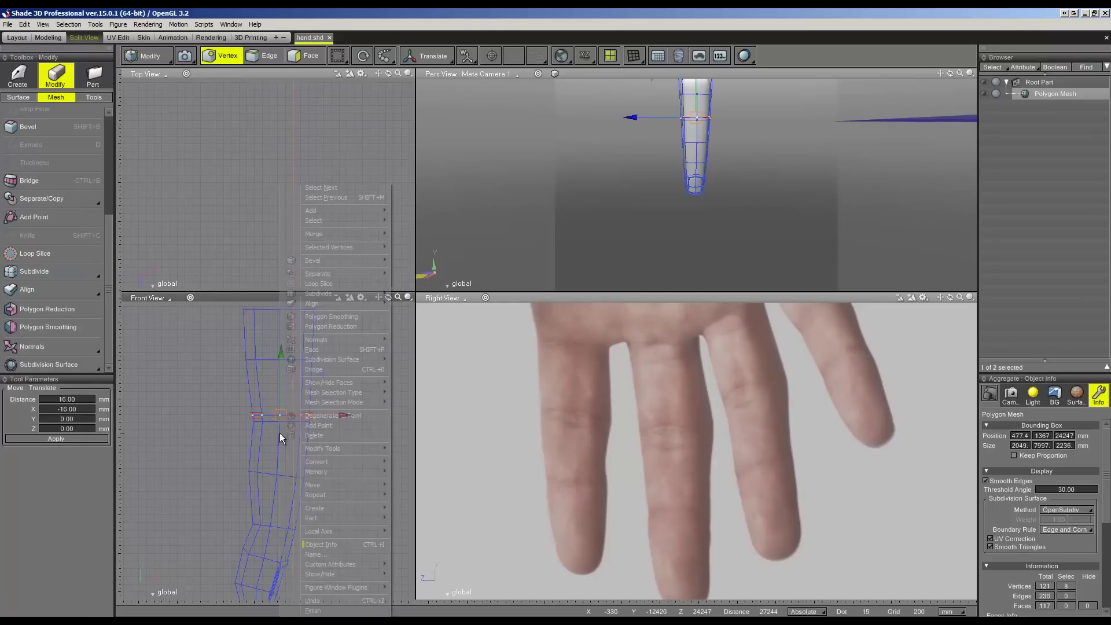
pyautogui.click(324, 283)
pyautogui.press('Return')
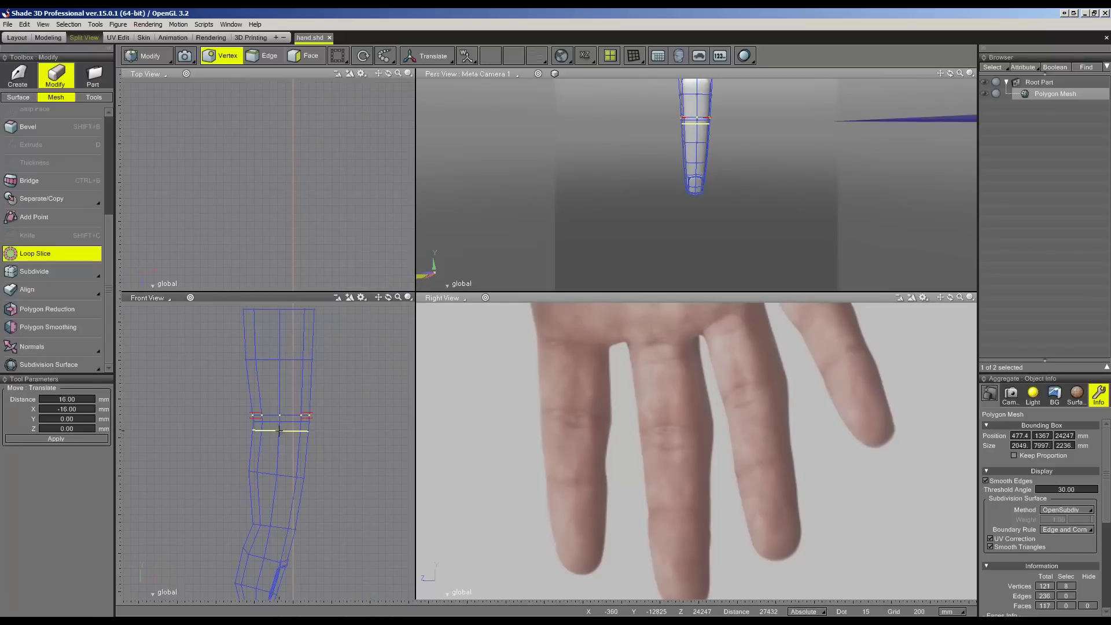
pyautogui.click(278, 429)
# - Shift one group of knuckle loop vertices right and up, and lower another group
pyautogui.scroll(2, 272, 428)
pyautogui.scroll(2, 266, 427)
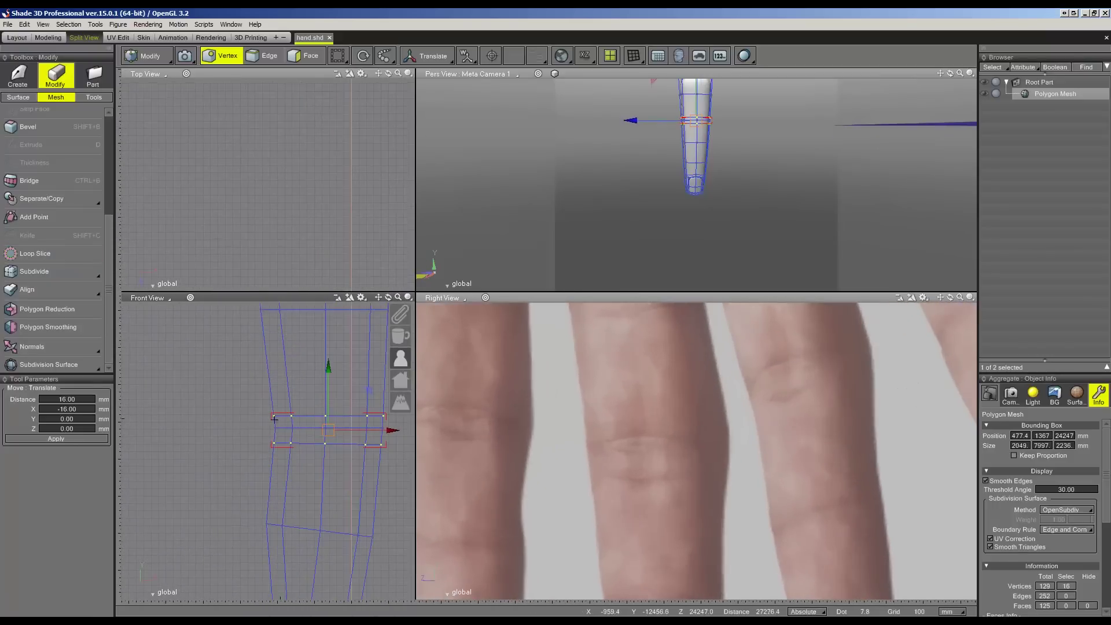
pyautogui.moveTo(267, 425); pyautogui.dragTo(329, 435)
pyautogui.moveTo(329, 435); pyautogui.dragTo(348, 429, button='middle')
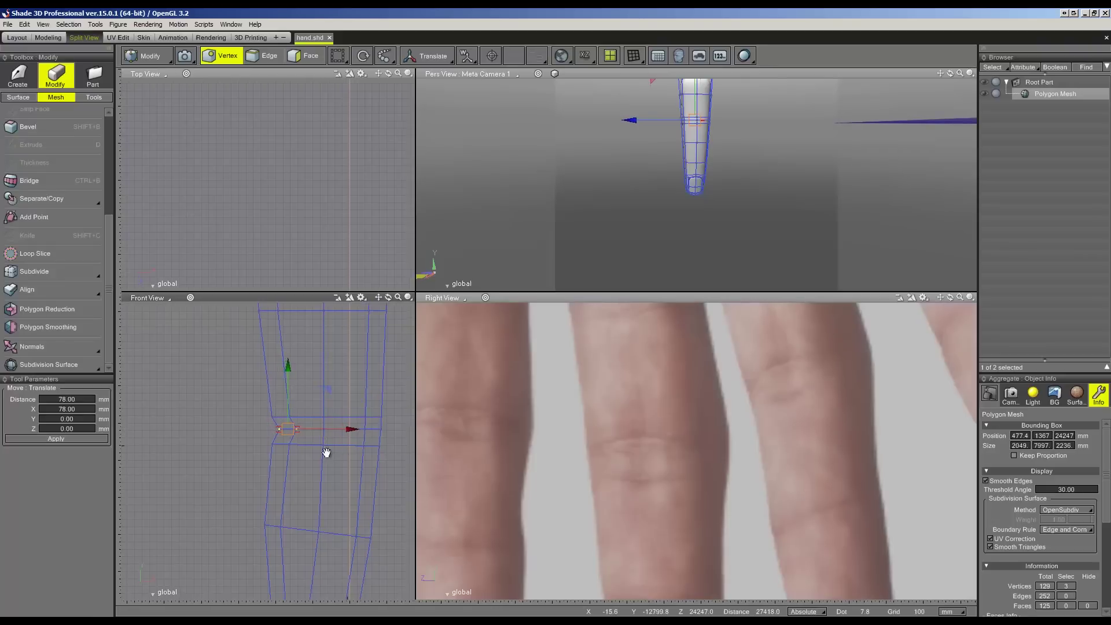
pyautogui.moveTo(373, 384); pyautogui.dragTo(374, 363)
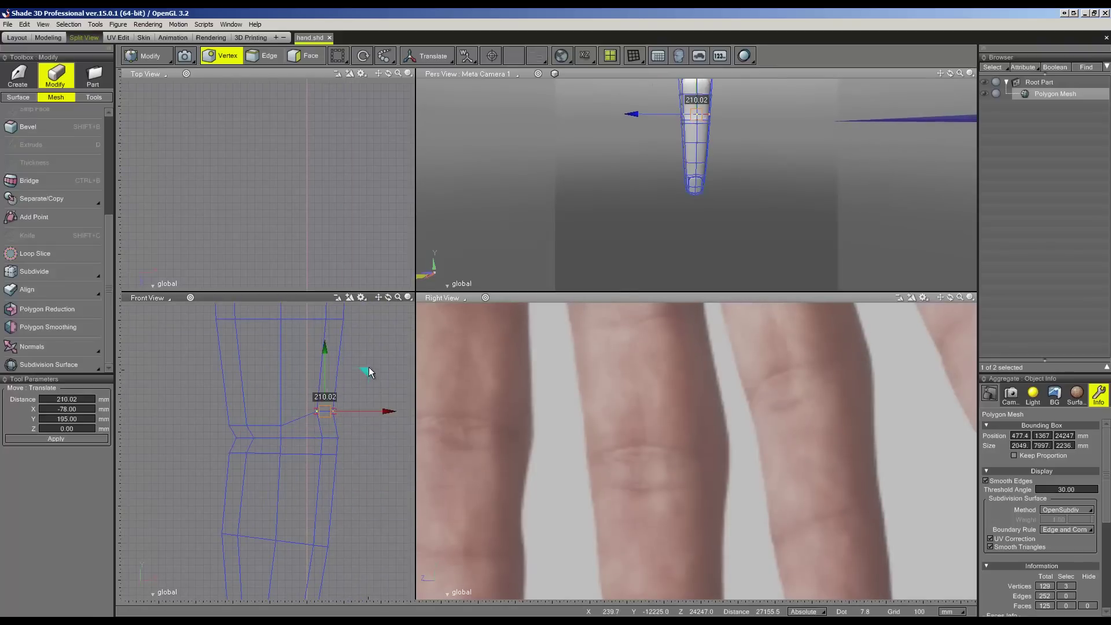
pyautogui.moveTo(352, 484); pyautogui.dragTo(311, 441)
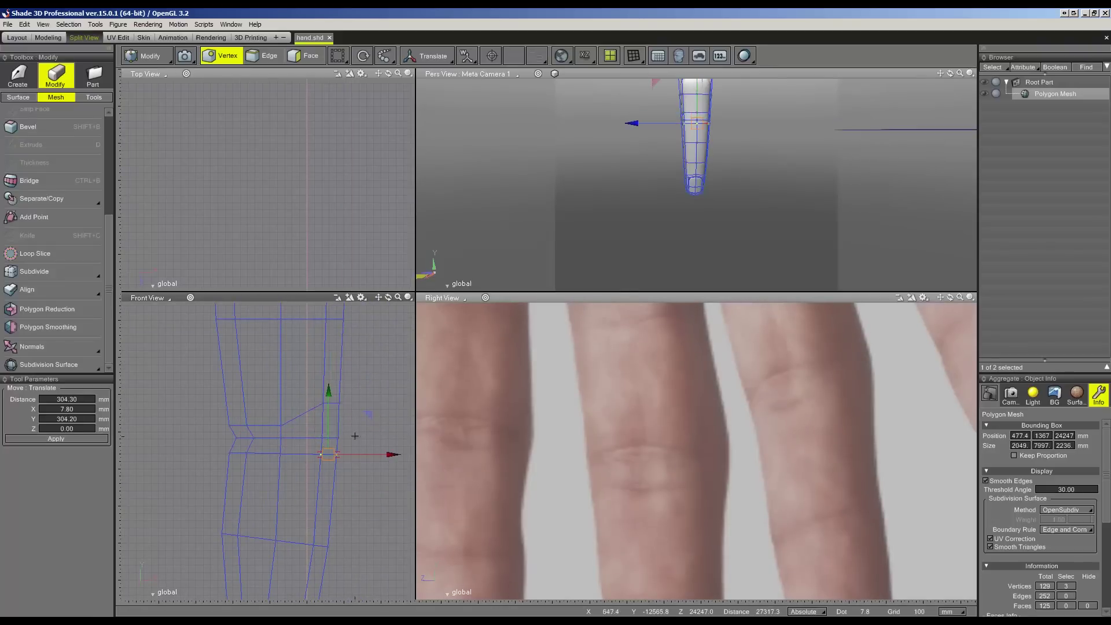
pyautogui.moveTo(370, 414); pyautogui.dragTo(370, 443)
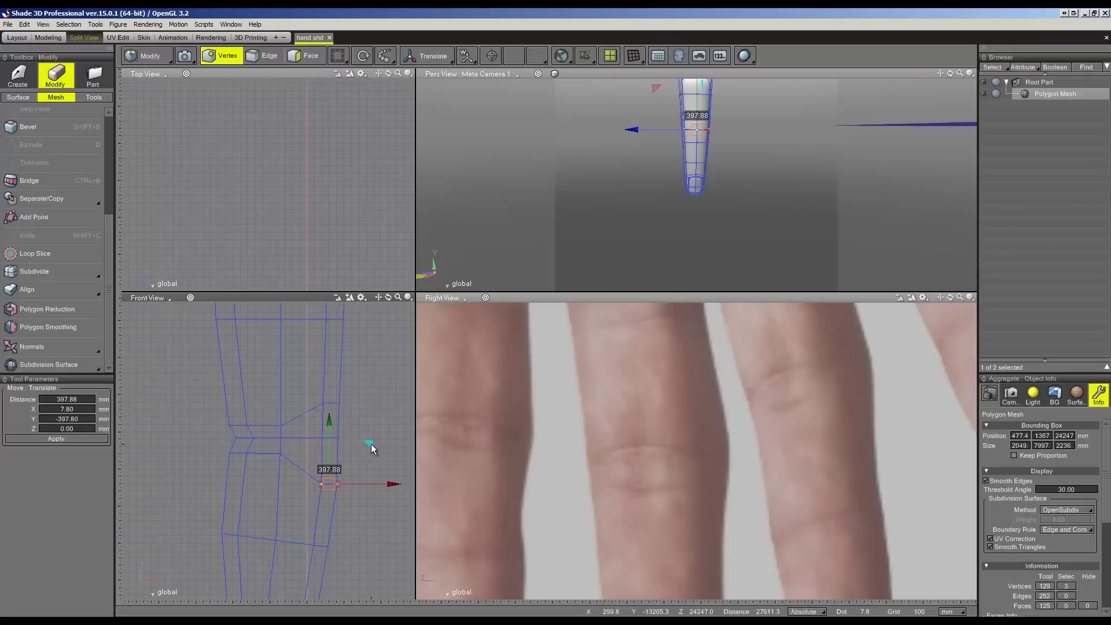
# - Reposition three single left-side knuckle vertices, moving them left and down
pyautogui.click(323, 403)
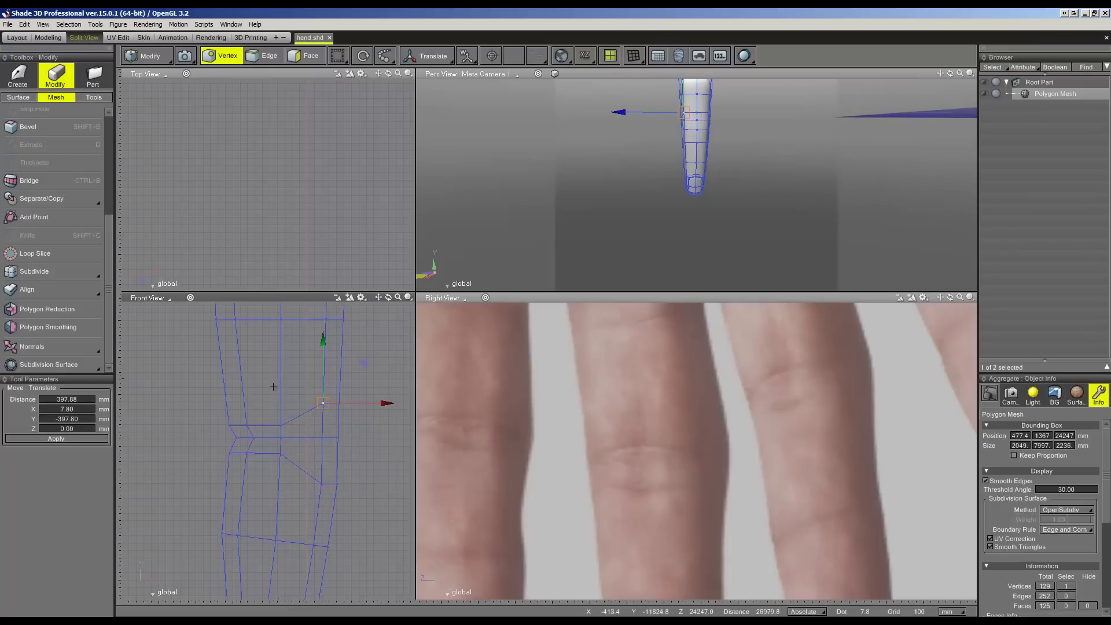
pyautogui.moveTo(284, 417); pyautogui.dragTo(280, 405)
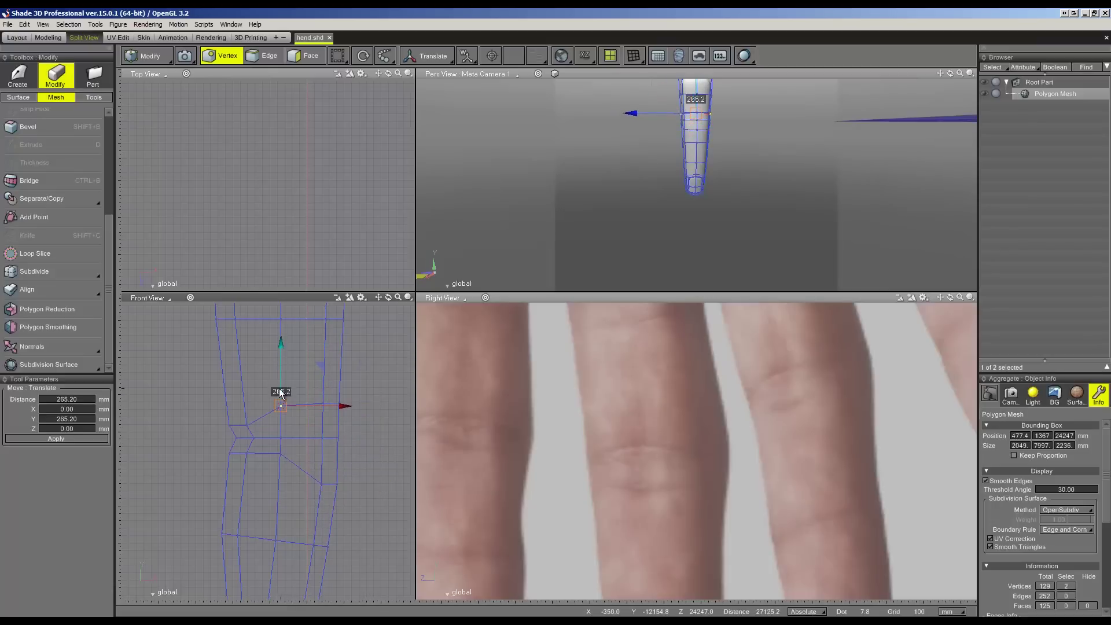
pyautogui.click(270, 450)
pyautogui.moveTo(280, 421); pyautogui.dragTo(278, 444)
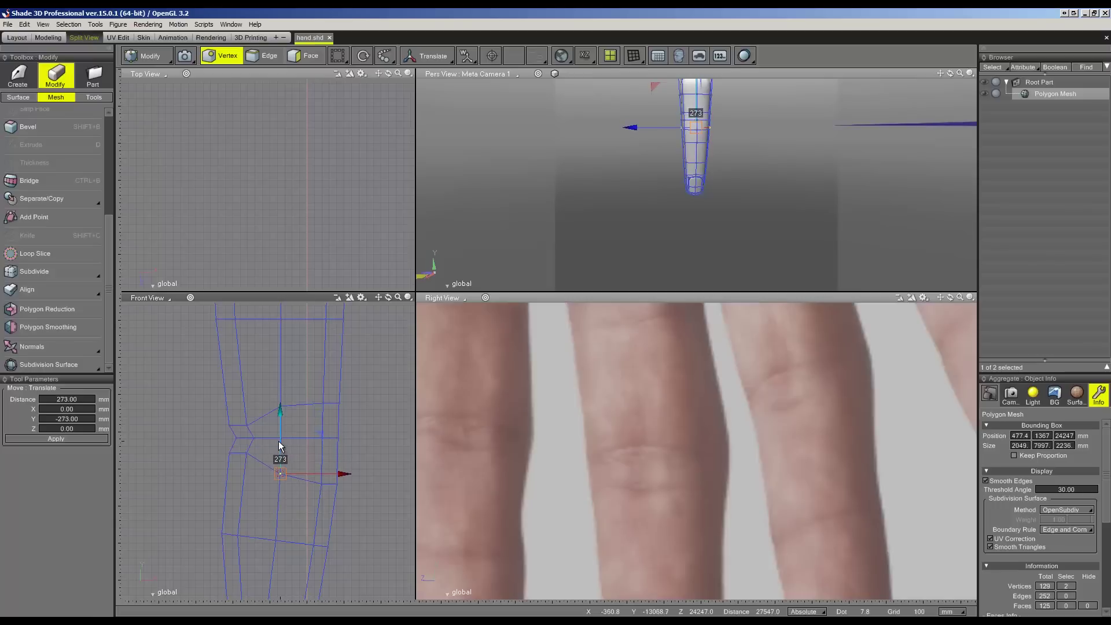
pyautogui.click(246, 426)
pyautogui.moveTo(246, 404); pyautogui.dragTo(252, 432)
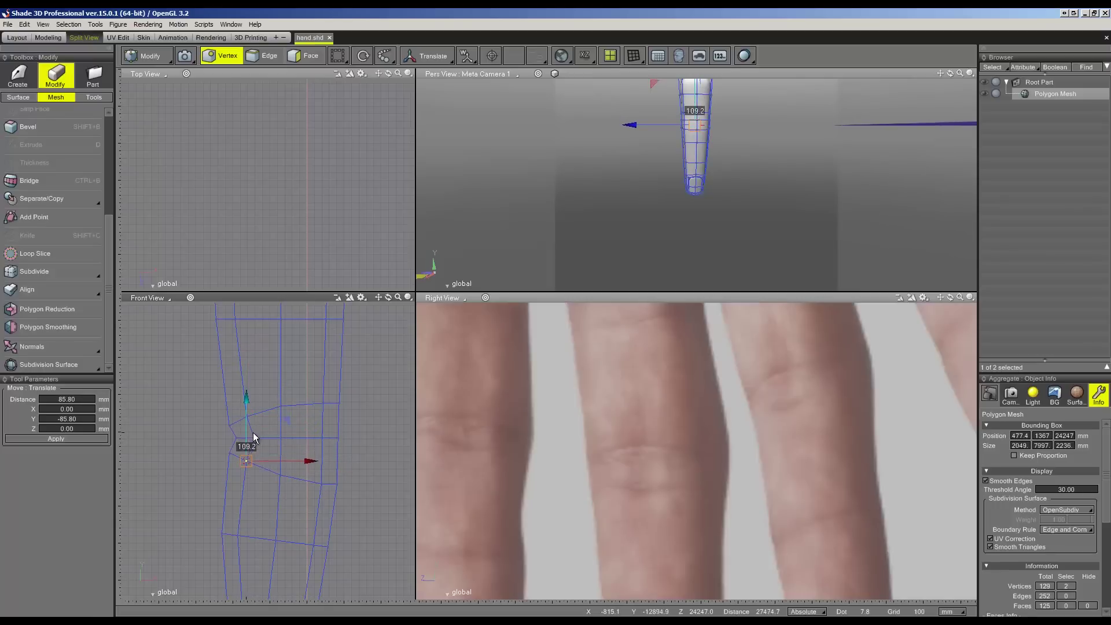
pyautogui.scroll(-2, 315, 492)
pyautogui.moveTo(315, 493); pyautogui.dragTo(318, 376, button='middle')
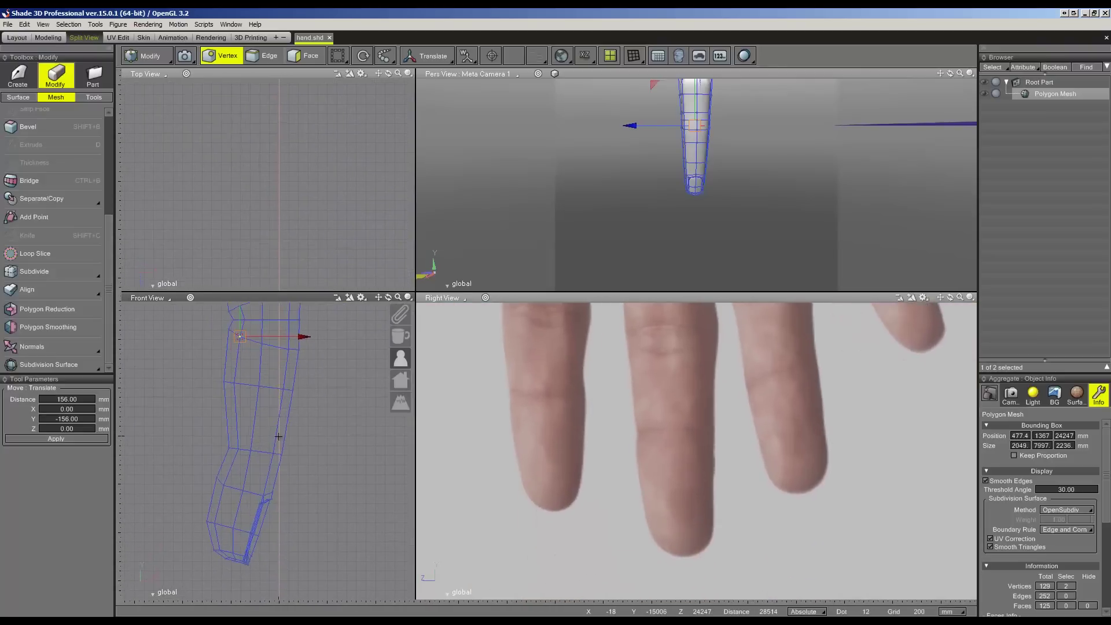
pyautogui.rightClick(328, 401)
pyautogui.click(318, 113)
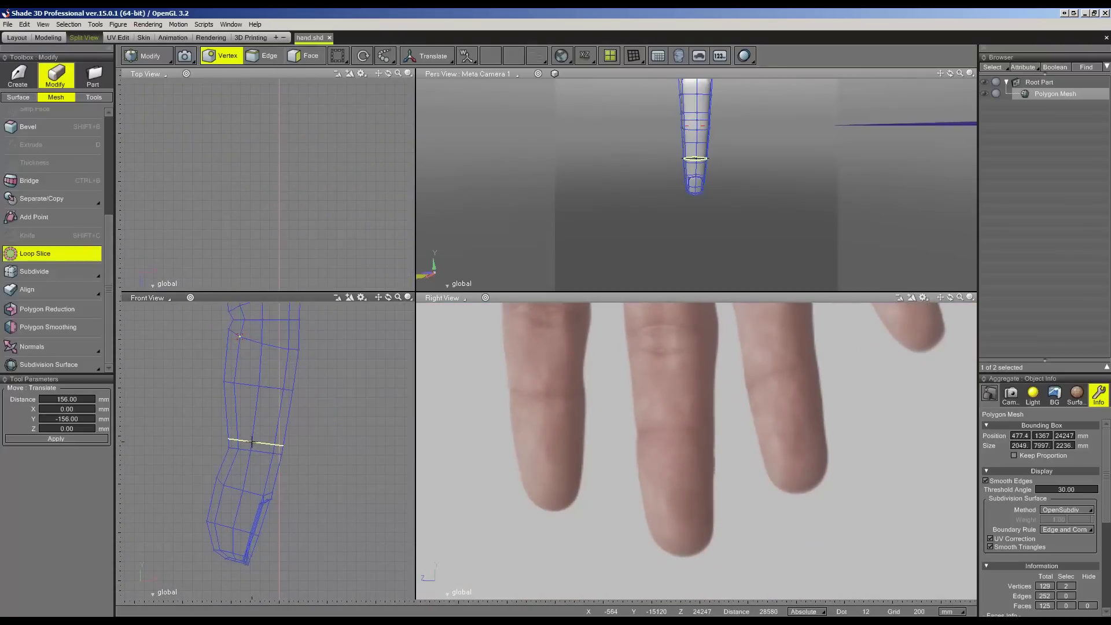
# - Cut two more edge loops next to each other near the lower knuckle
pyautogui.click(253, 442)
pyautogui.rightClick(253, 443)
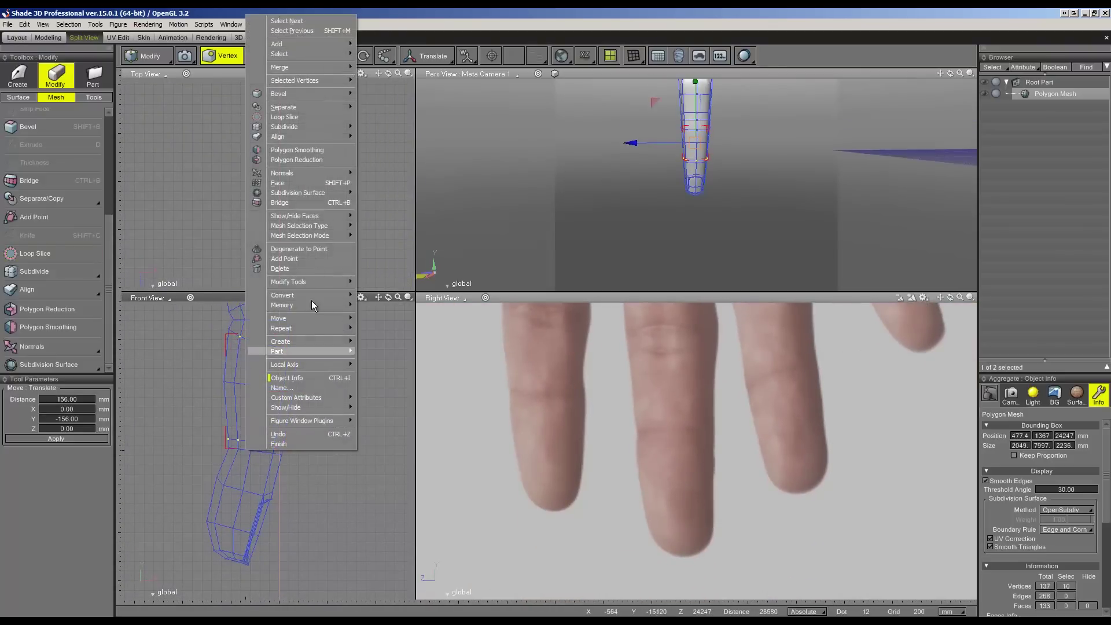
pyautogui.click(298, 117)
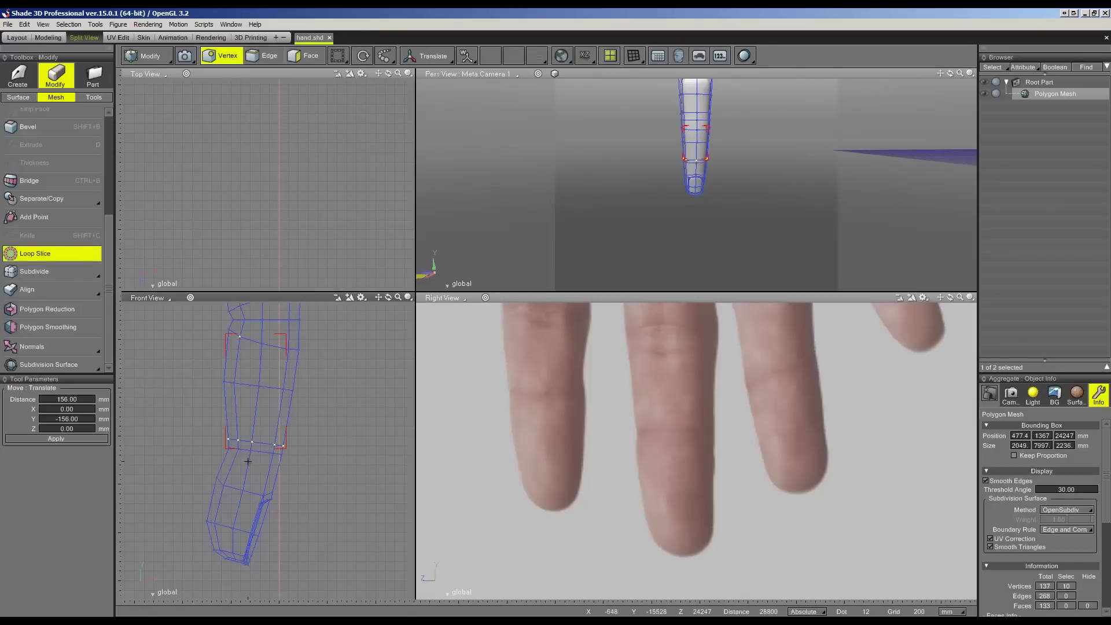
pyautogui.click(247, 461)
# - Move the new loops' knuckle vertices to match the reference, then view the finger alone
pyautogui.scroll(2, 254, 439)
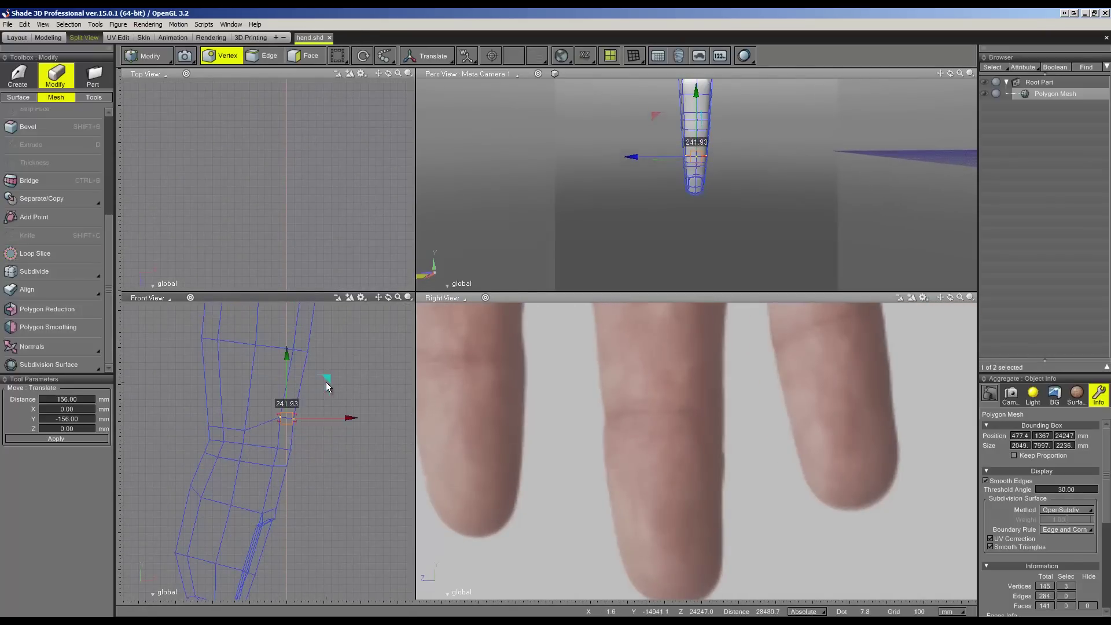
pyautogui.moveTo(321, 403); pyautogui.dragTo(328, 374)
pyautogui.moveTo(300, 461)
pyautogui.mouseDown()
pyautogui.moveTo(314, 459)
pyautogui.moveTo(288, 381)
pyautogui.mouseUp()
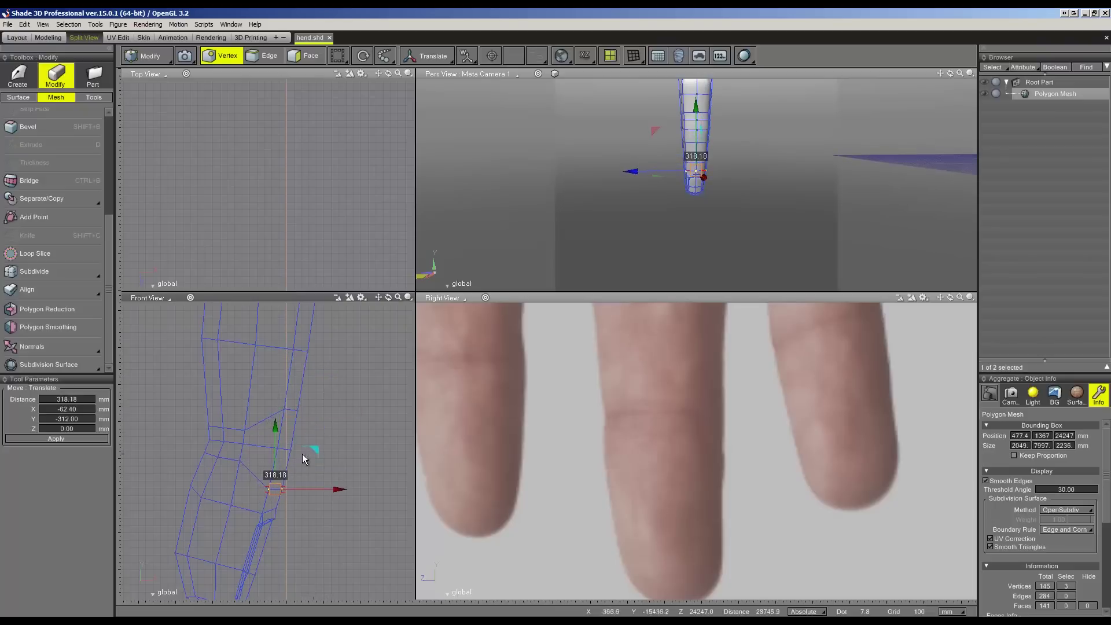
pyautogui.moveTo(288, 383)
pyautogui.mouseDown()
pyautogui.moveTo(278, 435)
pyautogui.moveTo(224, 420)
pyautogui.moveTo(255, 428)
pyautogui.mouseUp()
pyautogui.click(224, 428)
pyautogui.click(217, 456)
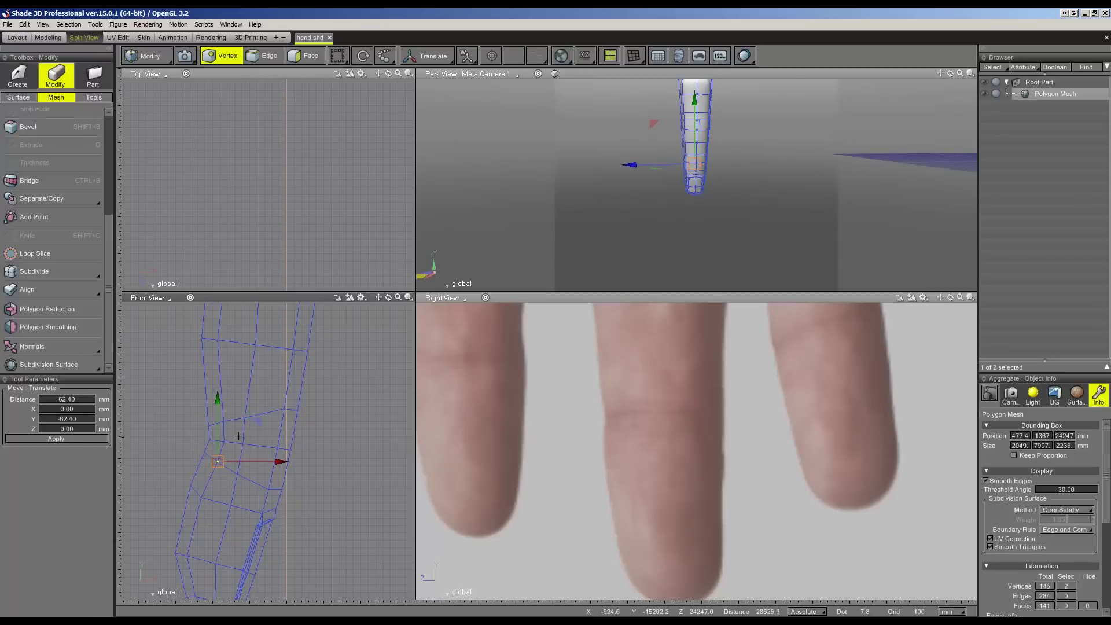
pyautogui.hotkey('ctrl', 'z')
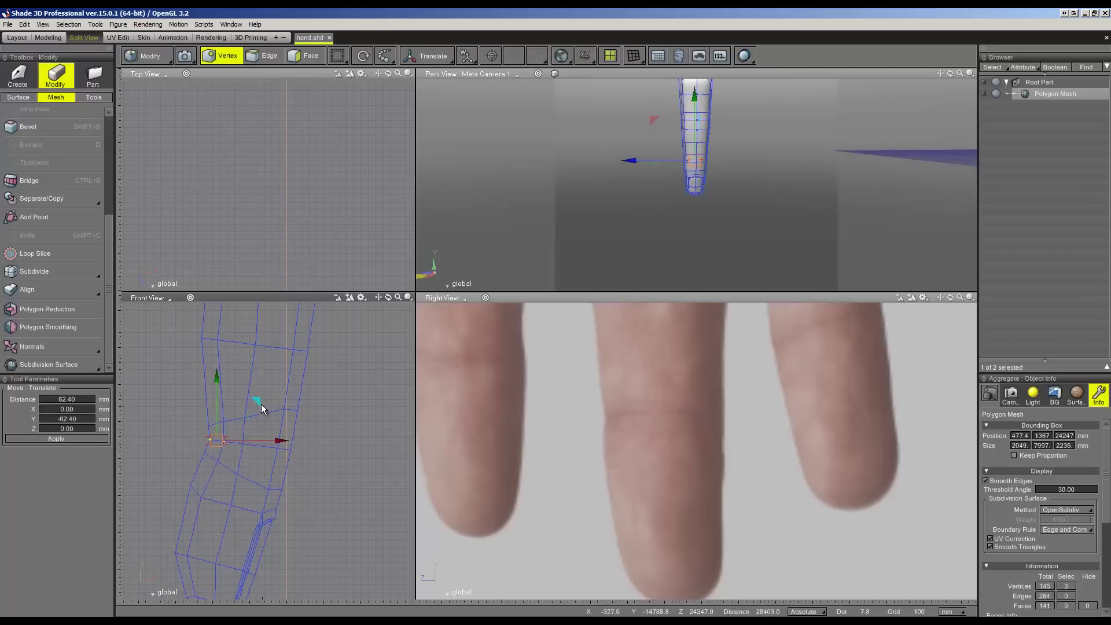
pyautogui.moveTo(262, 401); pyautogui.dragTo(267, 401)
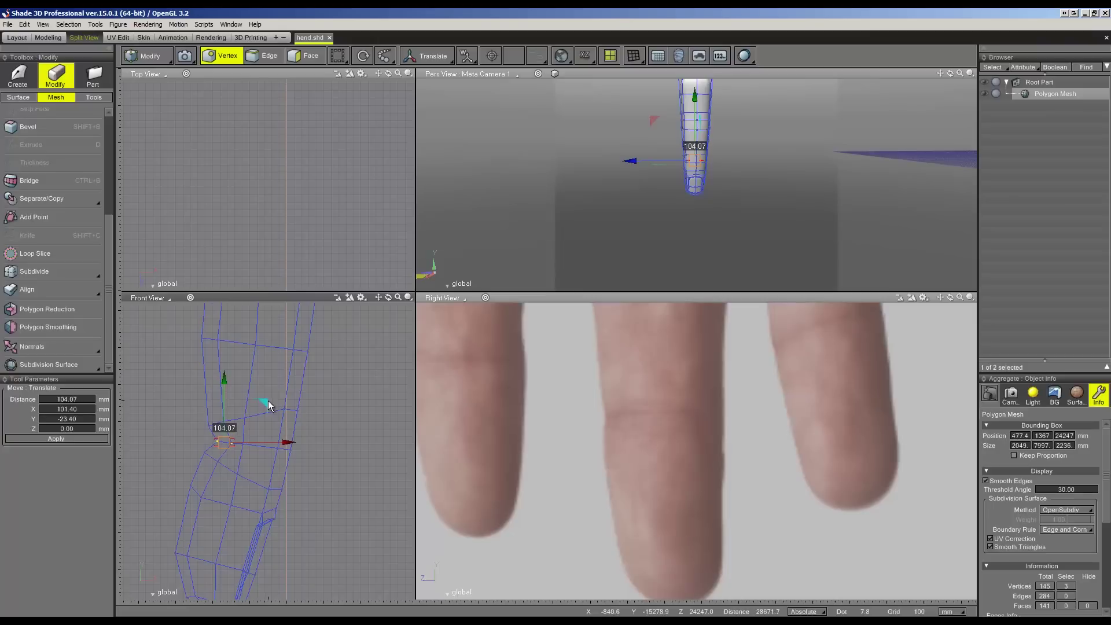
pyautogui.scroll(-3, 269, 400)
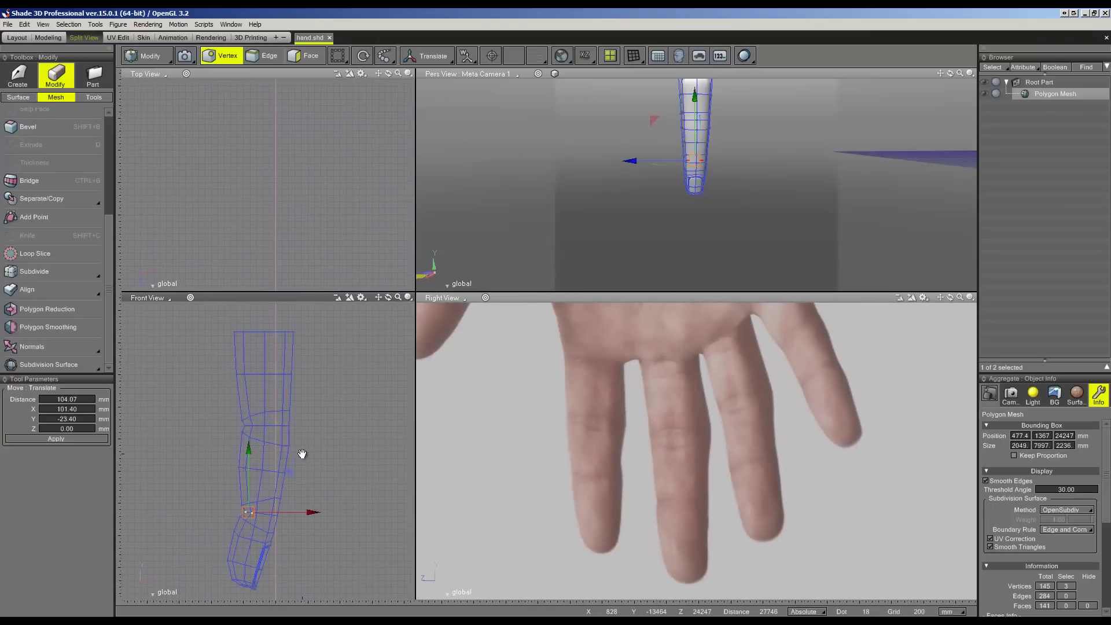
pyautogui.click(47, 35)
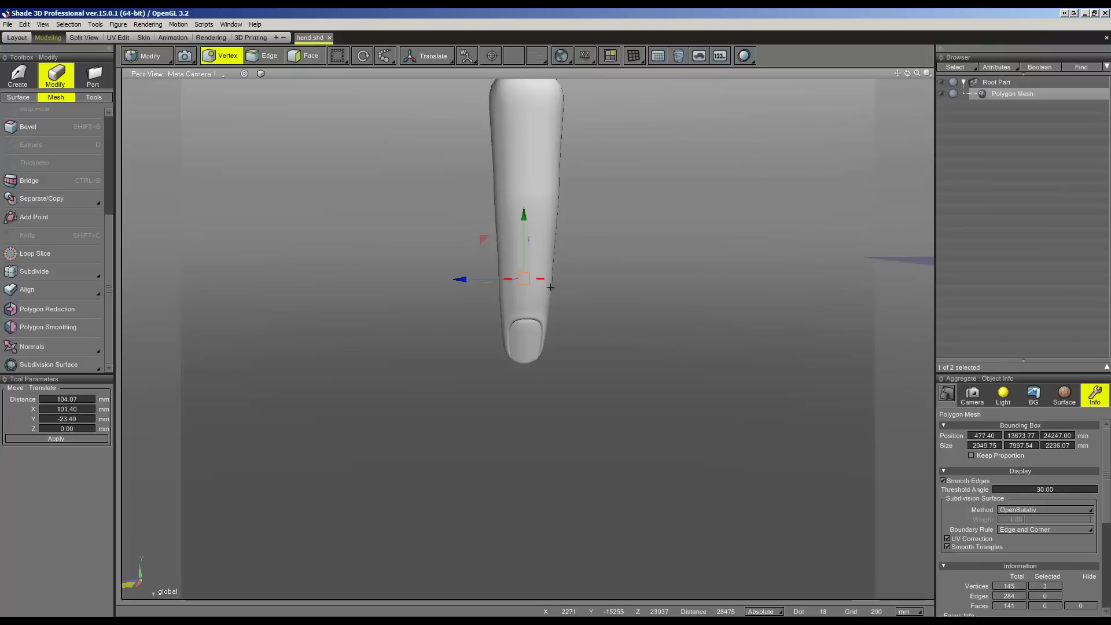
# - Squeeze a band of knuckle vertices closer together vertically in the four-view layout
pyautogui.moveTo(561, 245)
pyautogui.mouseDown(button='middle')
pyautogui.moveTo(596, 248)
pyautogui.moveTo(557, 235)
pyautogui.moveTo(493, 245)
pyautogui.moveTo(516, 256)
pyautogui.moveTo(546, 237)
pyautogui.mouseUp(button='middle')
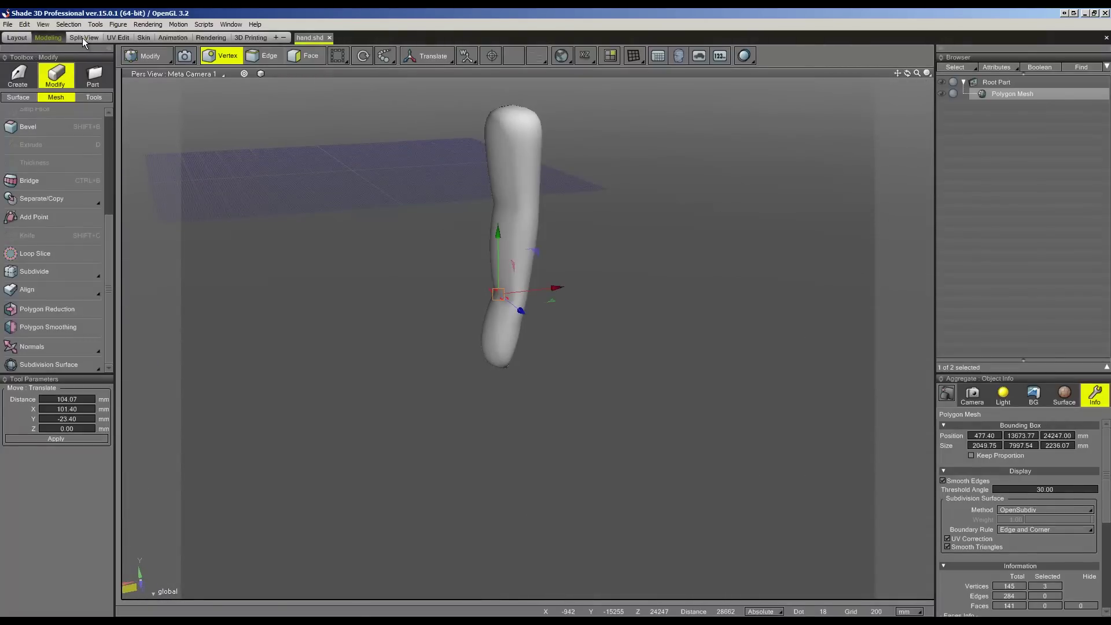
pyautogui.click(83, 37)
pyautogui.scroll(3, 265, 411)
pyautogui.moveTo(202, 409); pyautogui.dragTo(255, 456)
pyautogui.press('s')
pyautogui.moveTo(241, 368); pyautogui.dragTo(251, 388)
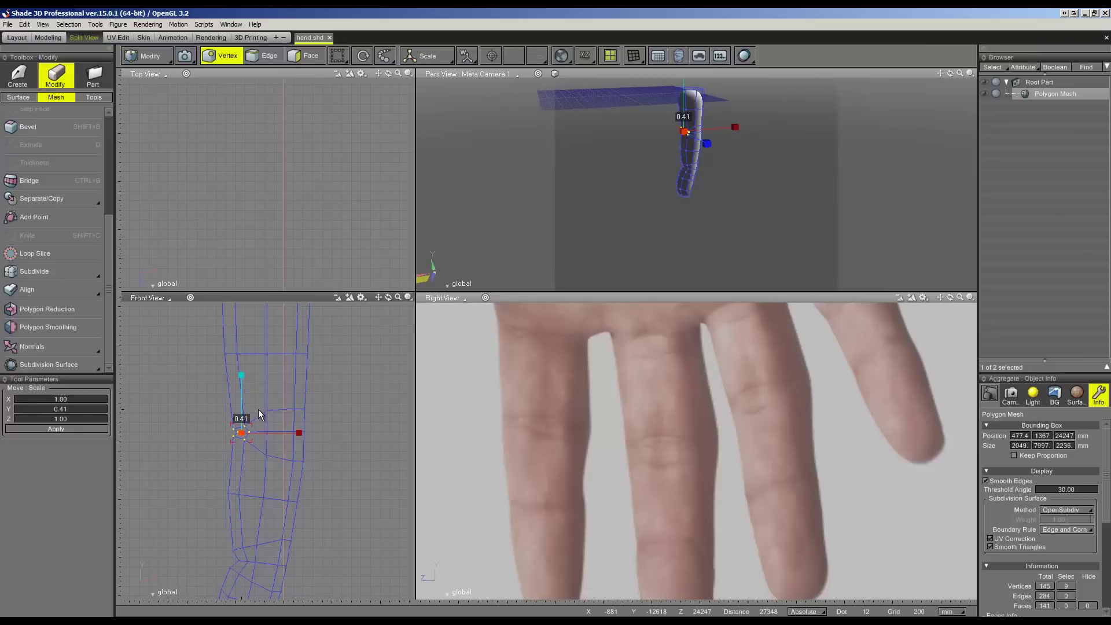
# - Narrow a lower row of knuckle vertices to 0.83 width
pyautogui.scroll(2, 287, 476)
pyautogui.moveTo(255, 516)
pyautogui.mouseDown()
pyautogui.moveTo(219, 465)
pyautogui.moveTo(243, 465)
pyautogui.mouseUp()
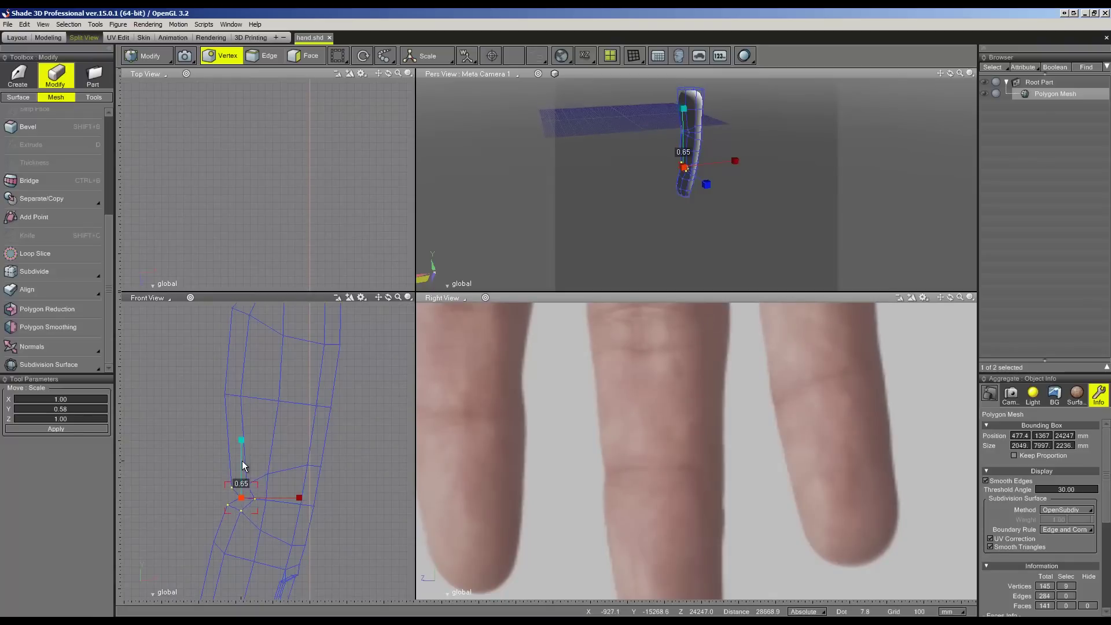
pyautogui.moveTo(294, 498); pyautogui.dragTo(286, 488)
# - Inspect the smoothed finger in single perspective view, including the fingernail side
pyautogui.click(48, 38)
pyautogui.moveTo(565, 193)
pyautogui.mouseDown(button='middle')
pyautogui.moveTo(568, 250)
pyautogui.moveTo(531, 246)
pyautogui.mouseUp(button='middle')
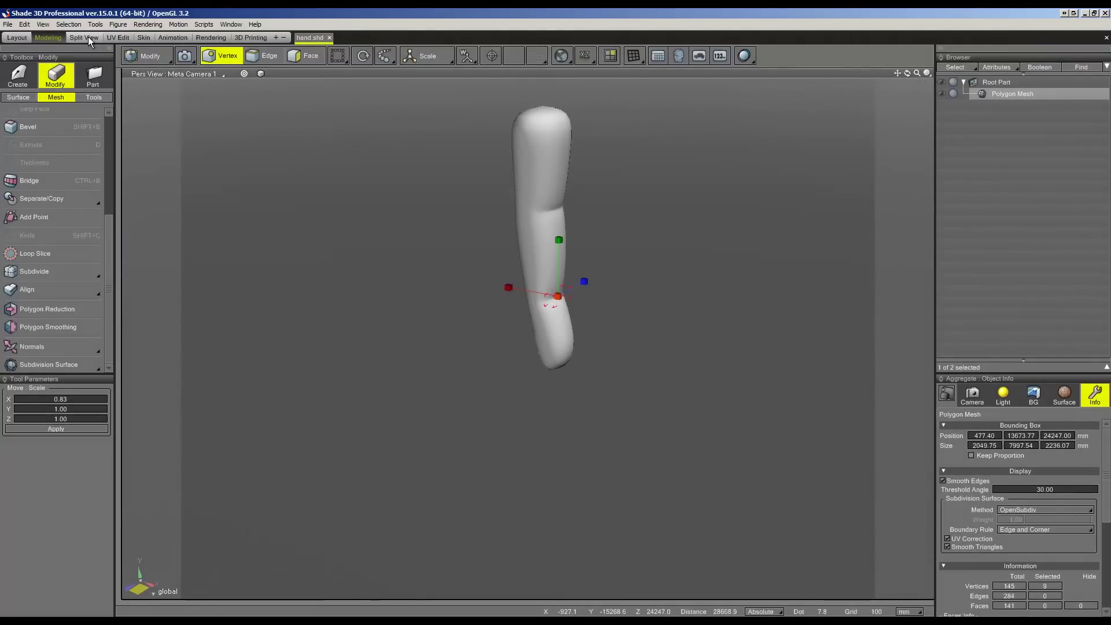
pyautogui.moveTo(305, 253)
pyautogui.mouseDown(button='middle')
pyautogui.moveTo(347, 243)
pyautogui.moveTo(397, 273)
pyautogui.mouseUp(button='middle')
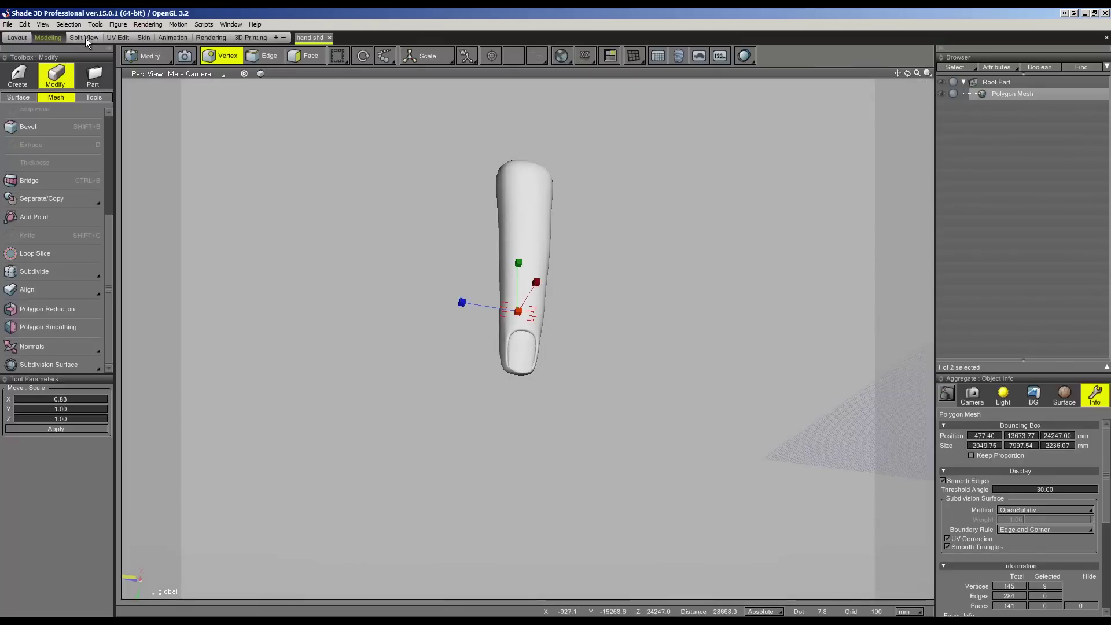
# - Frame the whole finger with the hand reference, then re-inspect it in perspective
pyautogui.click(84, 38)
pyautogui.scroll(-2, 376, 417)
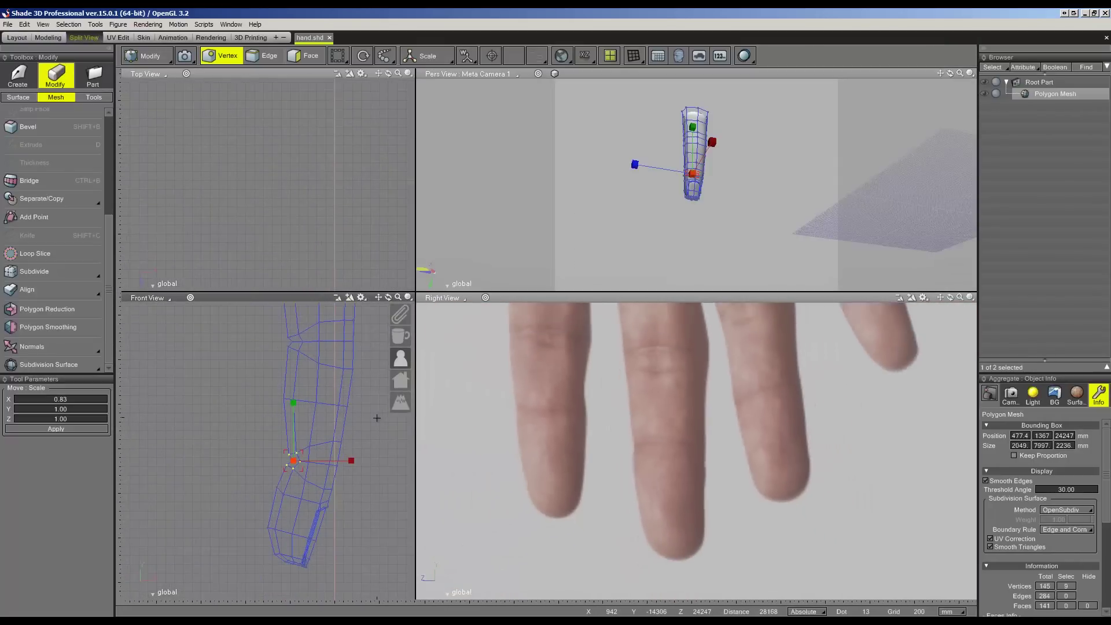
pyautogui.scroll(-2, 508, 433)
pyautogui.scroll(-2, 726, 396)
pyautogui.moveTo(727, 397)
pyautogui.mouseDown(button='middle')
pyautogui.moveTo(720, 480)
pyautogui.moveTo(651, 478)
pyautogui.moveTo(518, 449)
pyautogui.moveTo(689, 427)
pyautogui.moveTo(611, 439)
pyautogui.mouseUp(button='middle')
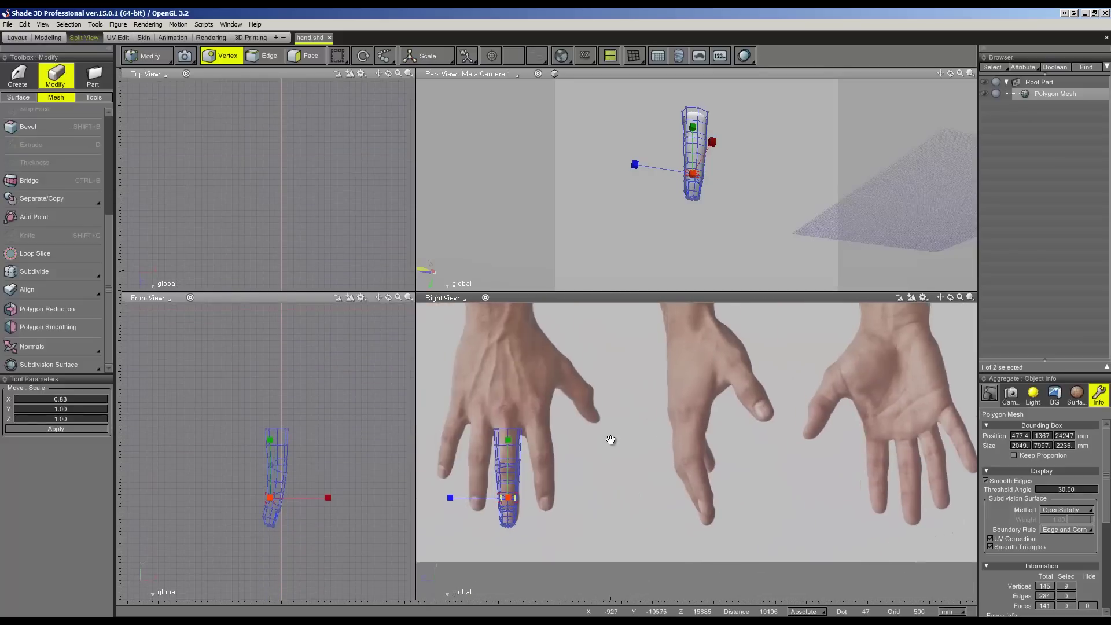
pyautogui.click(48, 37)
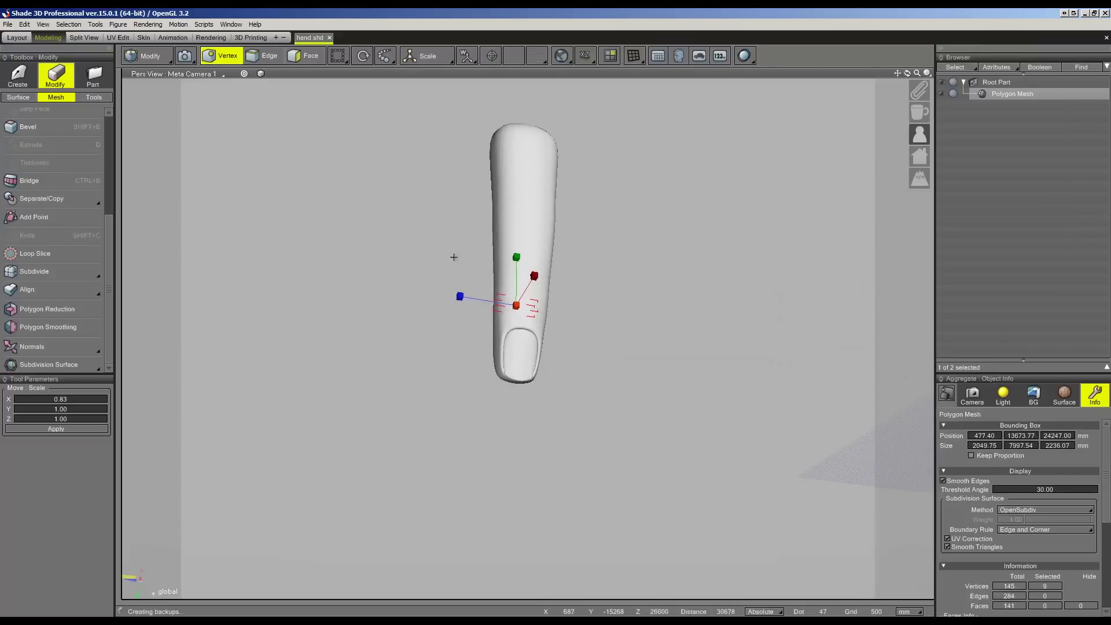
pyautogui.moveTo(582, 218); pyautogui.dragTo(556, 181, button='middle')
pyautogui.click(311, 55)
# - Bevel-extrude a 2x2 block of knuckle faces, shrinking the new faces inward as an inset
pyautogui.click(521, 157)
pyautogui.keyDown('shift'); pyautogui.click(547, 171); pyautogui.keyUp('shift')
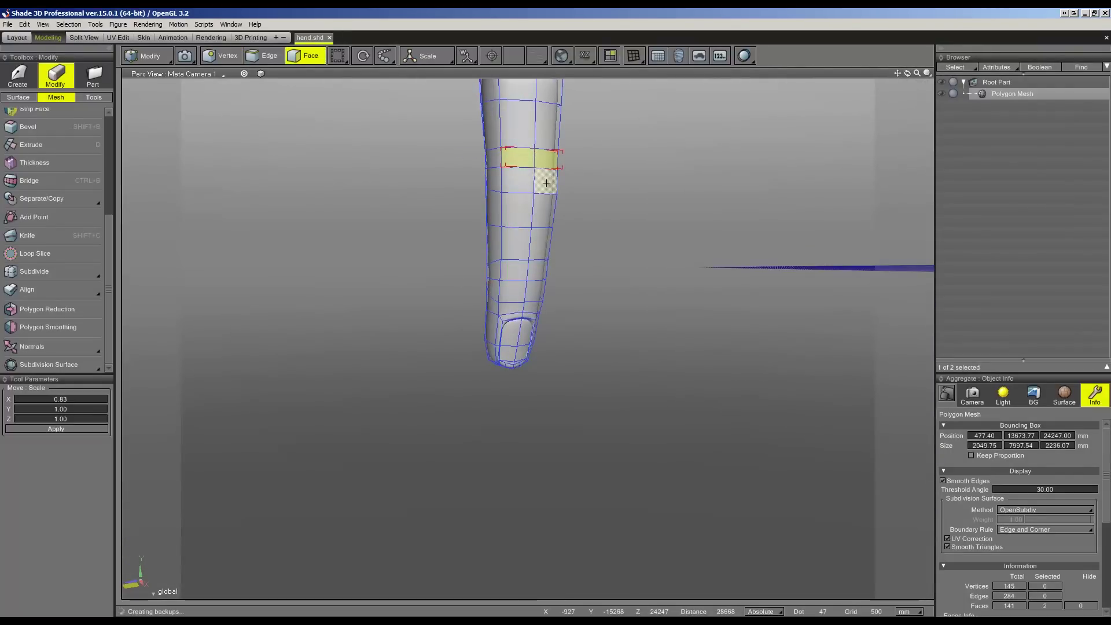
pyautogui.rightClick(527, 161)
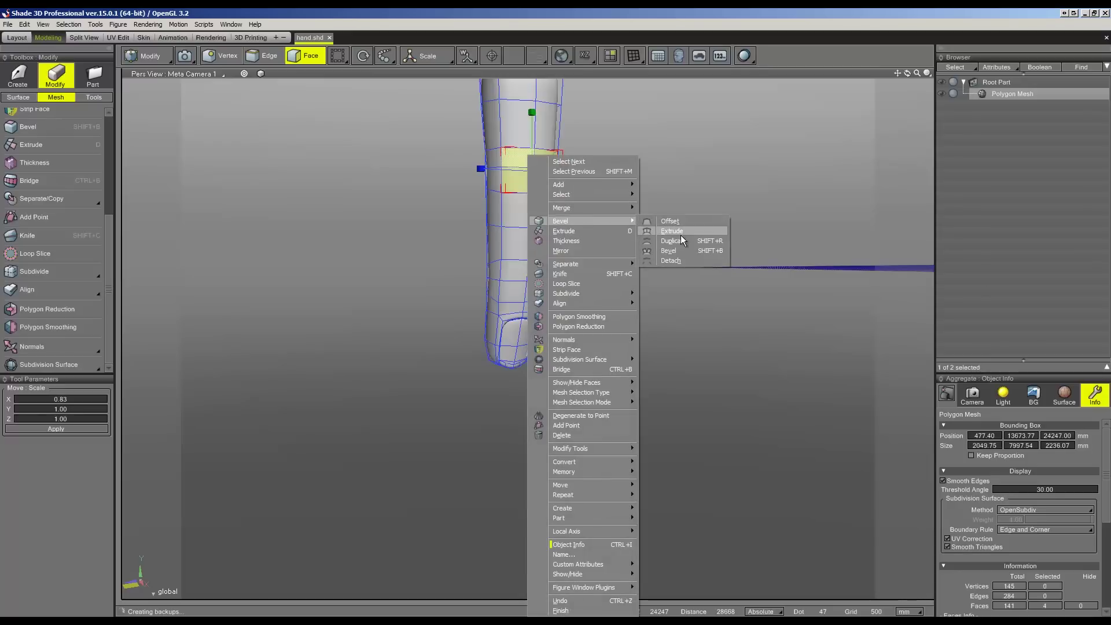
pyautogui.click(680, 234)
pyautogui.moveTo(528, 172); pyautogui.dragTo(521, 172)
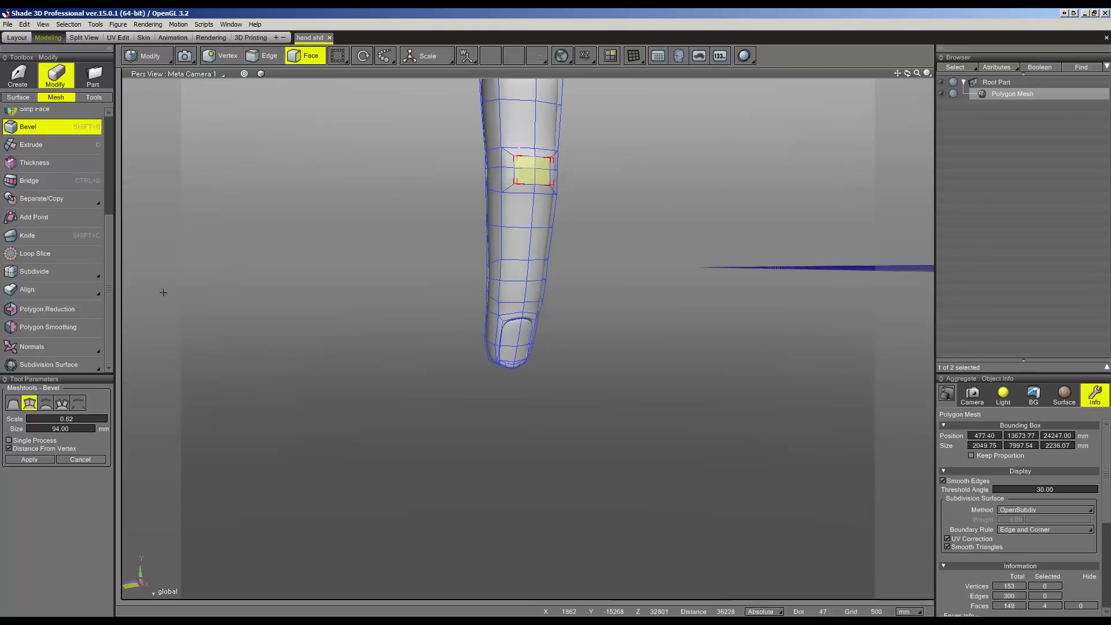
# - Set Subdivision Surface to None and frame the selected knuckle faces
pyautogui.click(39, 368)
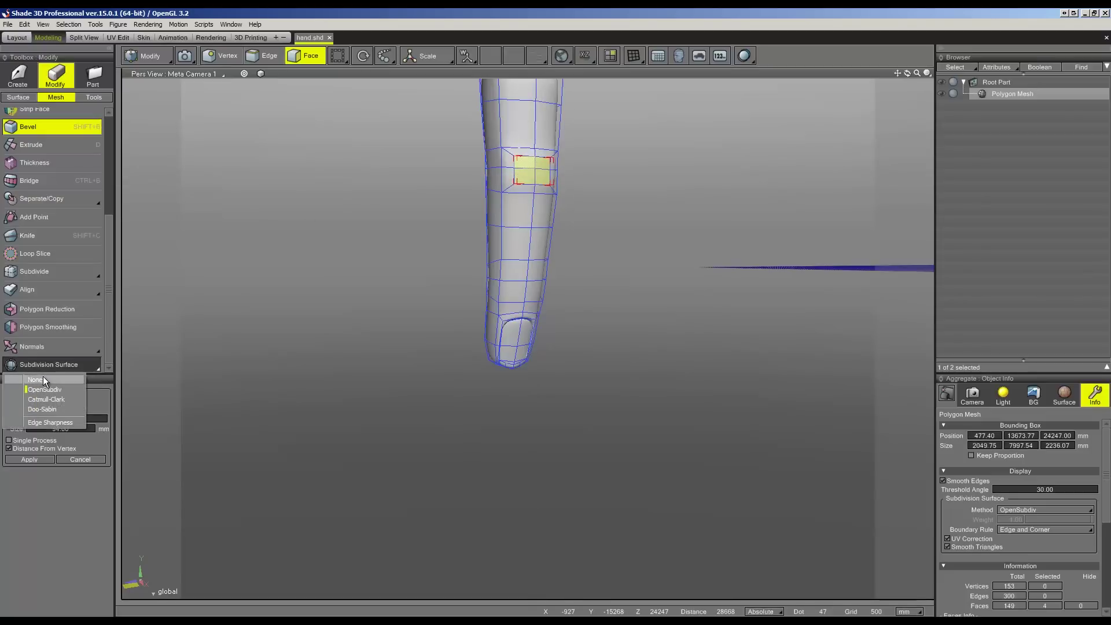
pyautogui.click(40, 377)
pyautogui.moveTo(497, 243)
pyautogui.mouseDown(button='middle')
pyautogui.moveTo(521, 218)
pyautogui.moveTo(151, 509)
pyautogui.mouseUp(button='middle')
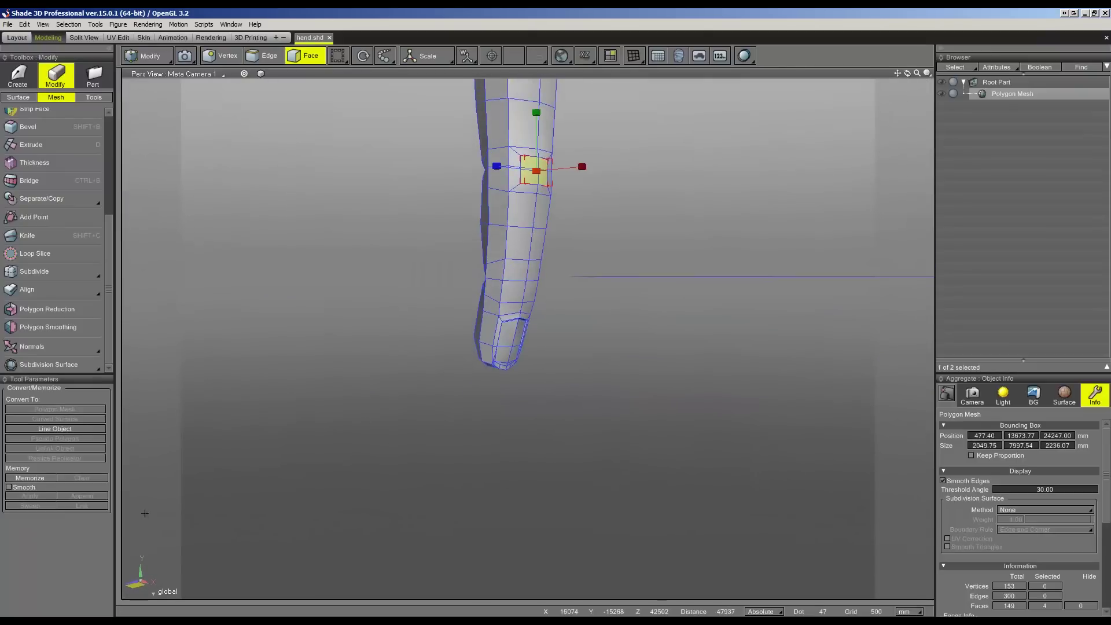
pyautogui.press('Tab')
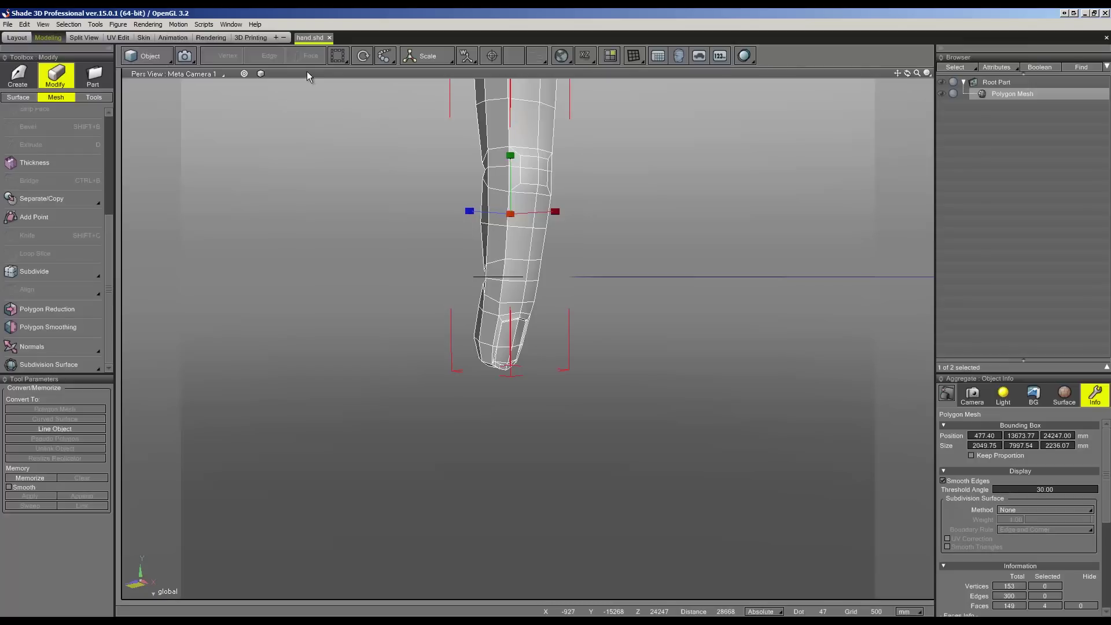
pyautogui.press('Tab')
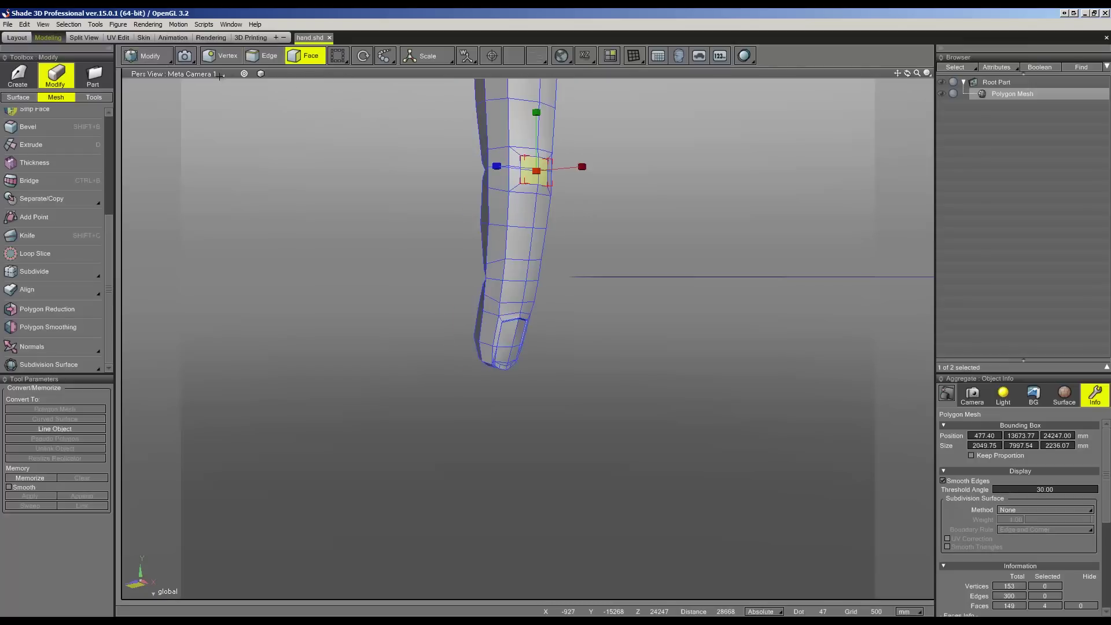
pyautogui.click(245, 74)
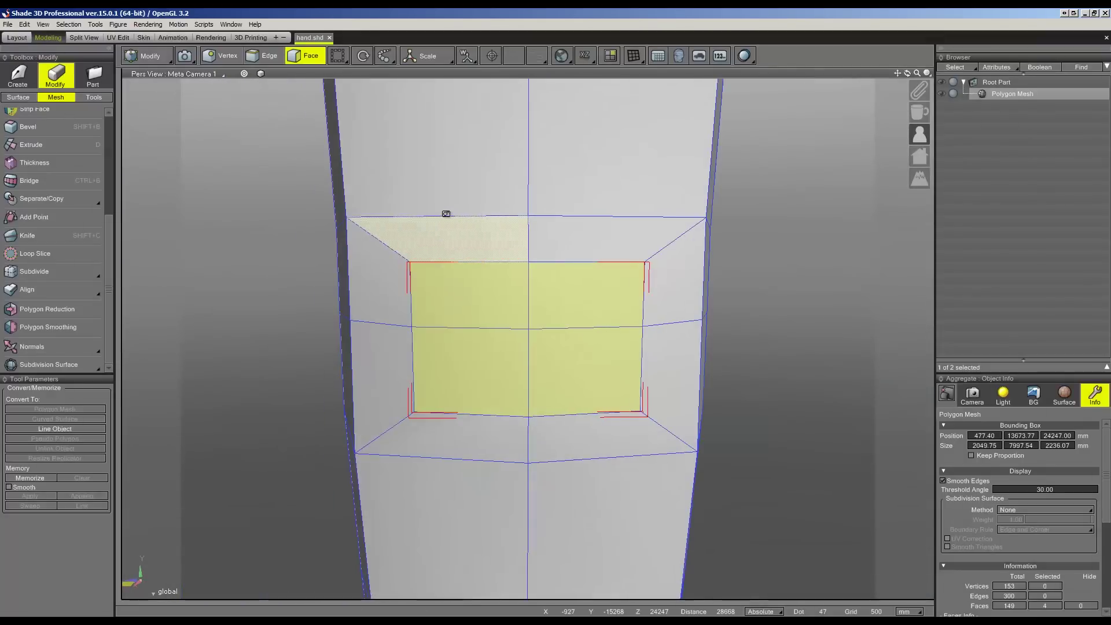
# - Scale the inset's corner vertices inward and adjust them vertically to round the loop
pyautogui.click(221, 55)
pyautogui.moveTo(415, 265); pyautogui.dragTo(347, 221)
pyautogui.keyDown('shift'); pyautogui.moveTo(644, 362); pyautogui.dragTo(613, 418); pyautogui.keyUp('shift')
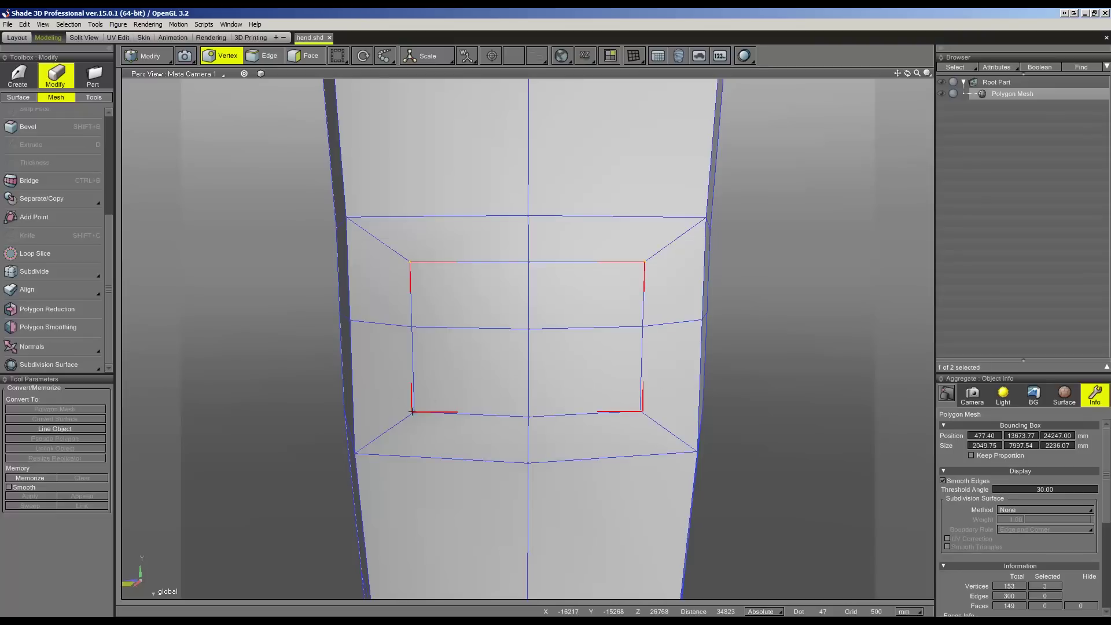
pyautogui.moveTo(468, 339); pyautogui.dragTo(485, 341)
pyautogui.moveTo(484, 341)
pyautogui.mouseDown(button='middle')
pyautogui.moveTo(514, 355)
pyautogui.moveTo(567, 342)
pyautogui.moveTo(571, 317)
pyautogui.mouseUp(button='middle')
pyautogui.moveTo(525, 285); pyautogui.dragTo(520, 296)
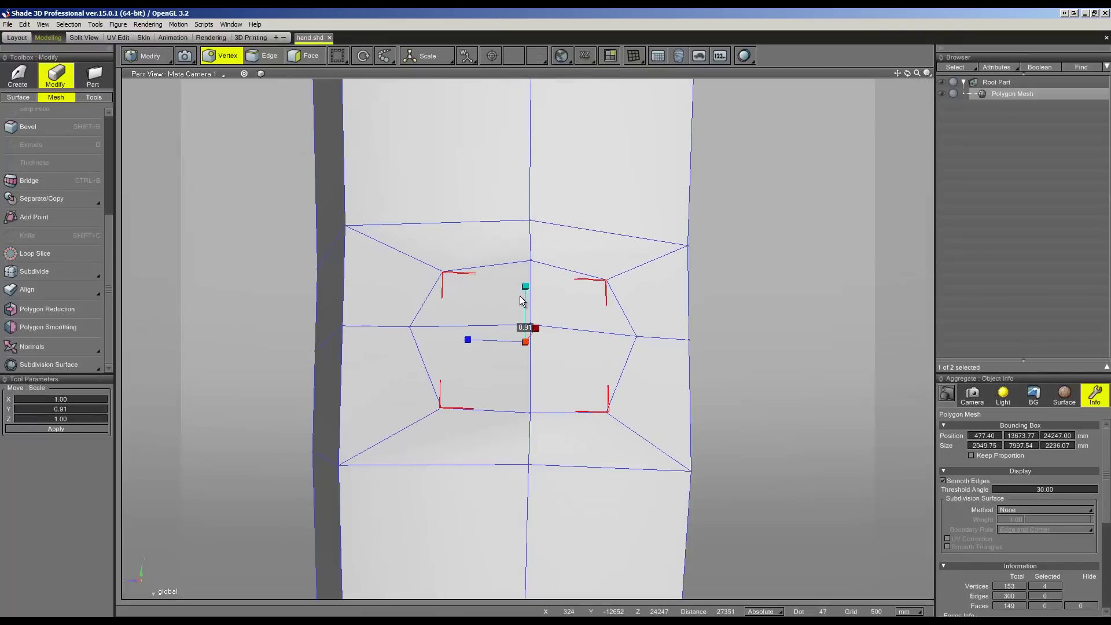
pyautogui.moveTo(390, 252)
pyautogui.mouseDown()
pyautogui.moveTo(590, 404)
pyautogui.moveTo(649, 432)
pyautogui.mouseUp()
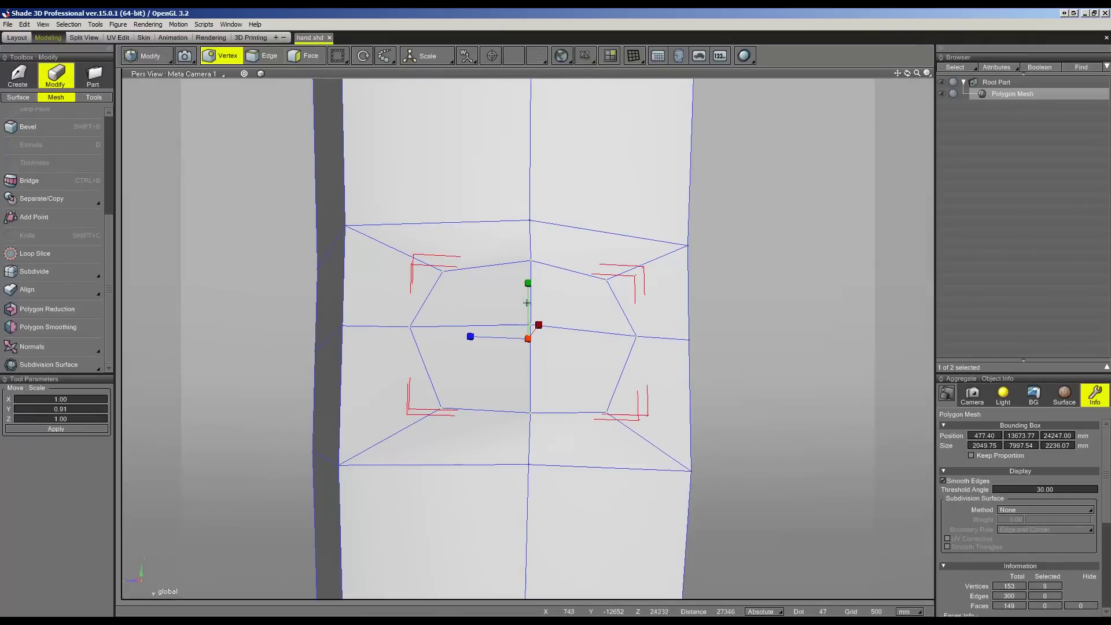
pyautogui.moveTo(528, 286); pyautogui.dragTo(524, 280)
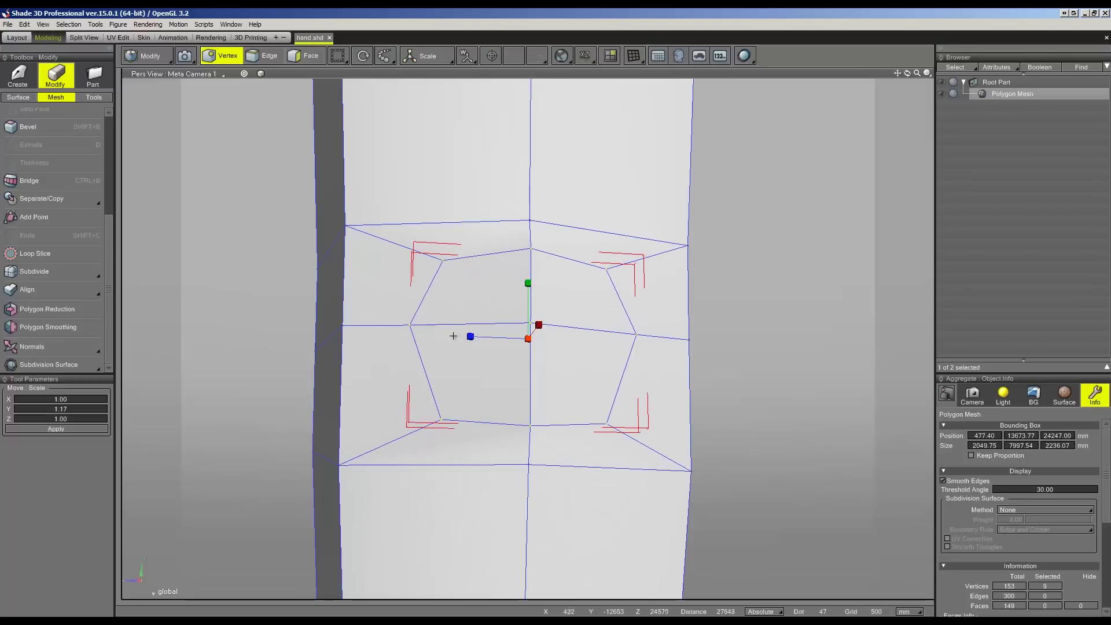
pyautogui.moveTo(467, 348)
pyautogui.mouseDown(button='middle')
pyautogui.moveTo(431, 318)
pyautogui.moveTo(467, 342)
pyautogui.mouseUp(button='middle')
# - Shift the three vertices along the inset's edge -28.02 mm along X
pyautogui.moveTo(396, 262); pyautogui.dragTo(434, 363)
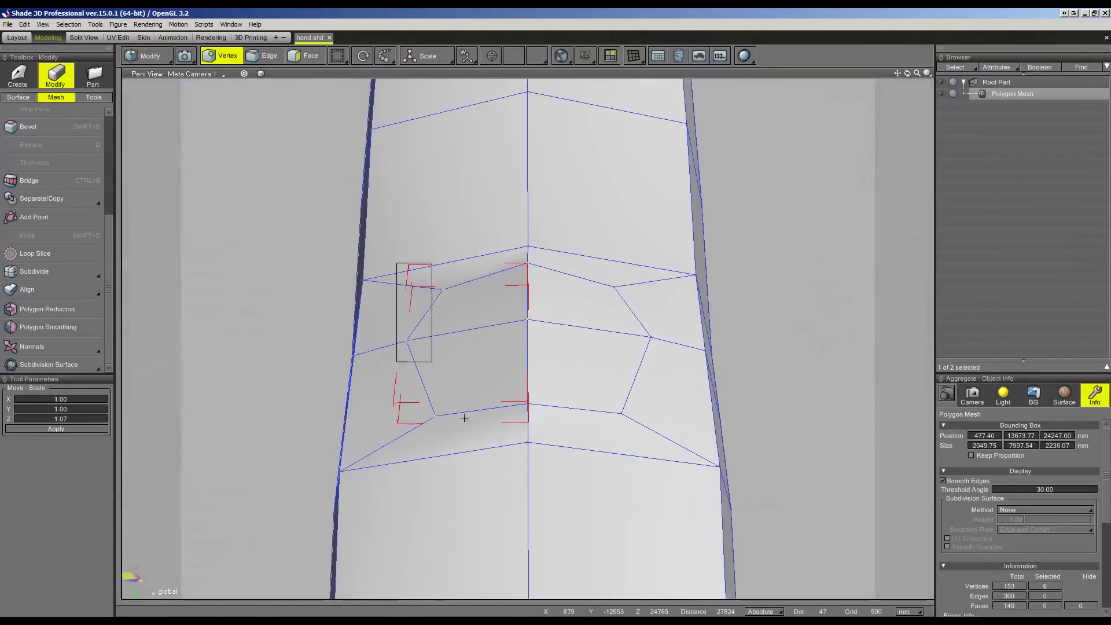
pyautogui.moveTo(426, 417); pyautogui.dragTo(408, 406, button='middle')
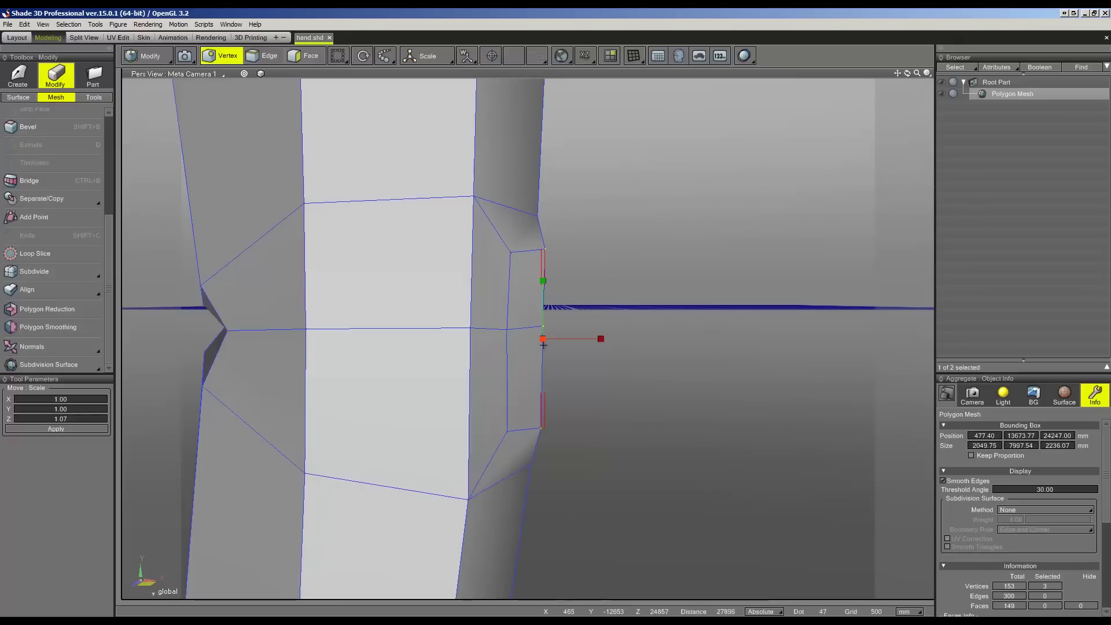
pyautogui.moveTo(591, 341); pyautogui.dragTo(581, 338)
pyautogui.moveTo(682, 360)
pyautogui.mouseDown(button='middle')
pyautogui.moveTo(710, 394)
pyautogui.moveTo(751, 366)
pyautogui.moveTo(738, 354)
pyautogui.moveTo(706, 361)
pyautogui.mouseUp(button='middle')
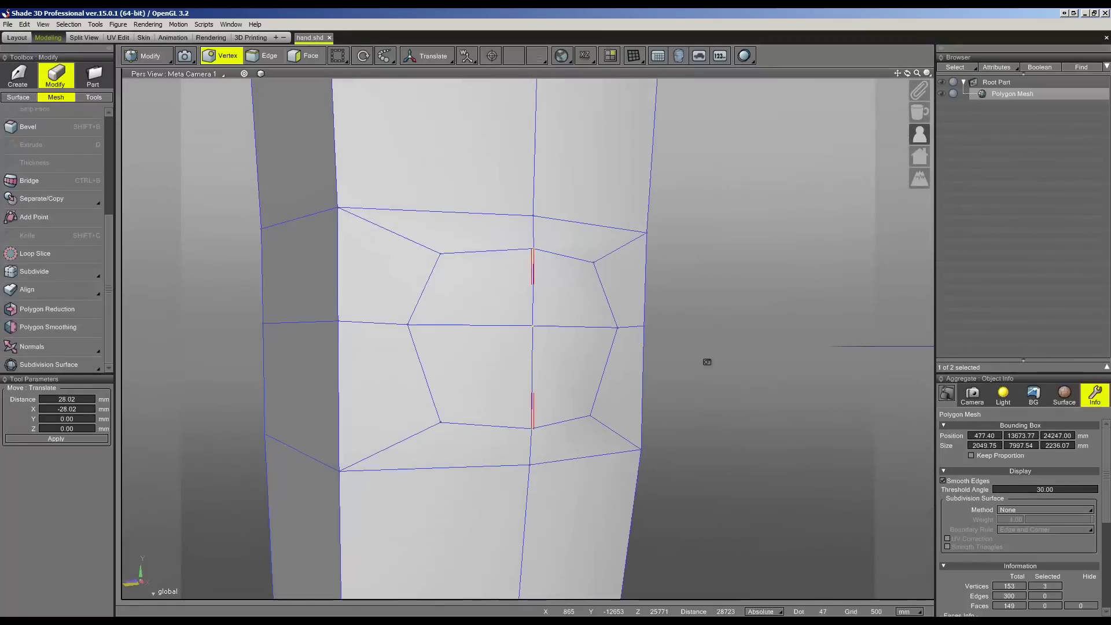
# - Preview the finger with OpenSubdiv smoothing, then set subdivision back to None
pyautogui.click(58, 365)
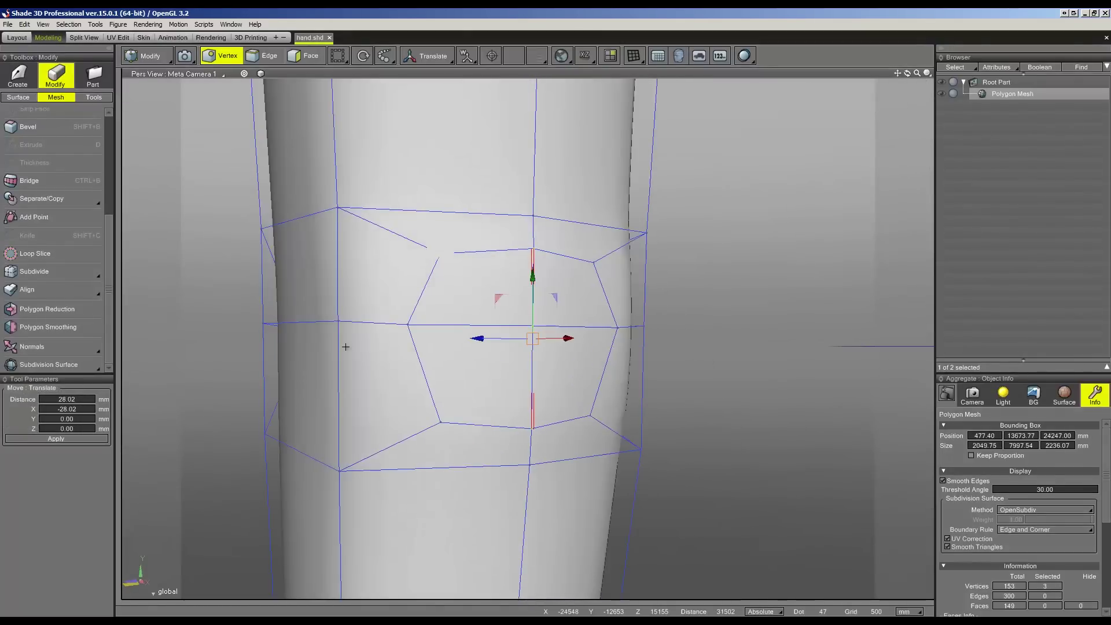
pyautogui.scroll(-3, 664, 384)
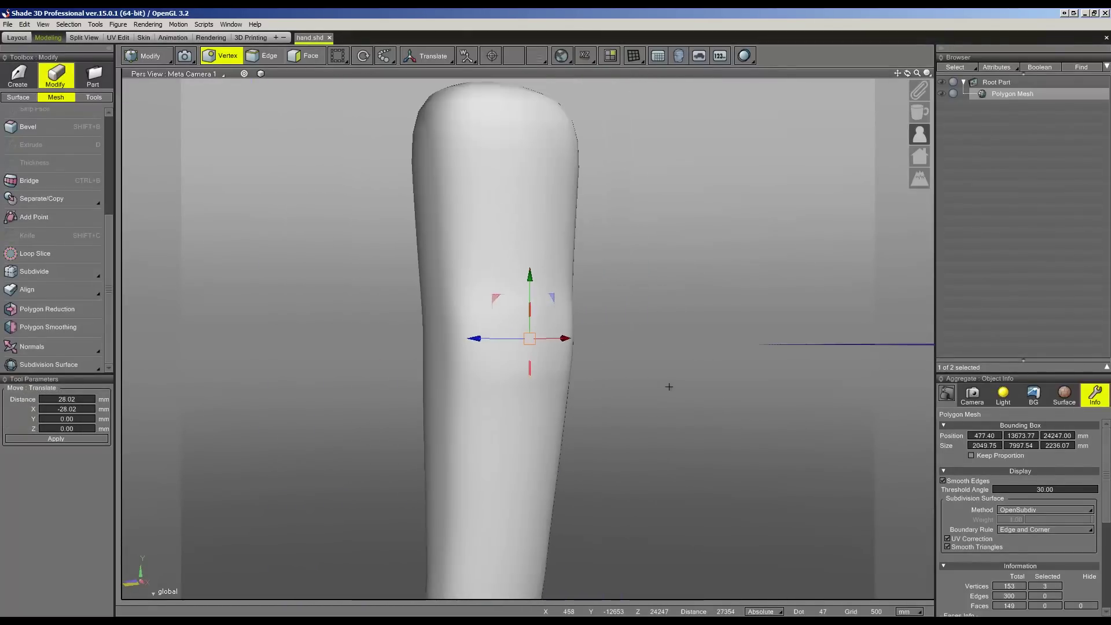
pyautogui.scroll(-2, 648, 387)
pyautogui.moveTo(649, 386)
pyautogui.mouseDown(button='middle')
pyautogui.moveTo(626, 437)
pyautogui.moveTo(669, 434)
pyautogui.moveTo(641, 443)
pyautogui.mouseUp(button='middle')
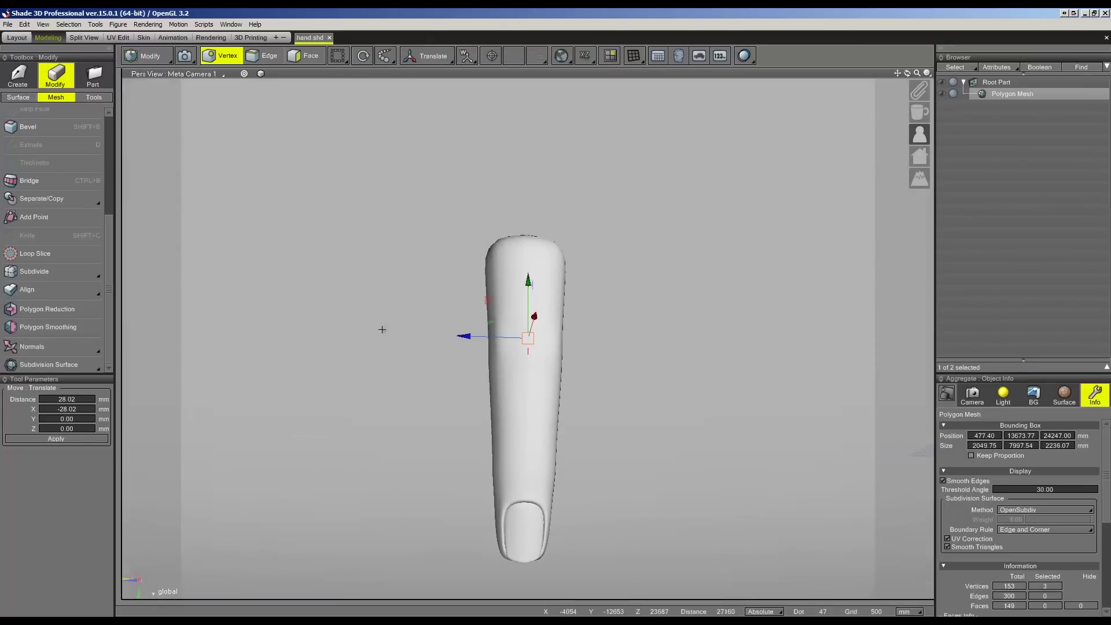
pyautogui.scroll(1, 241, 90)
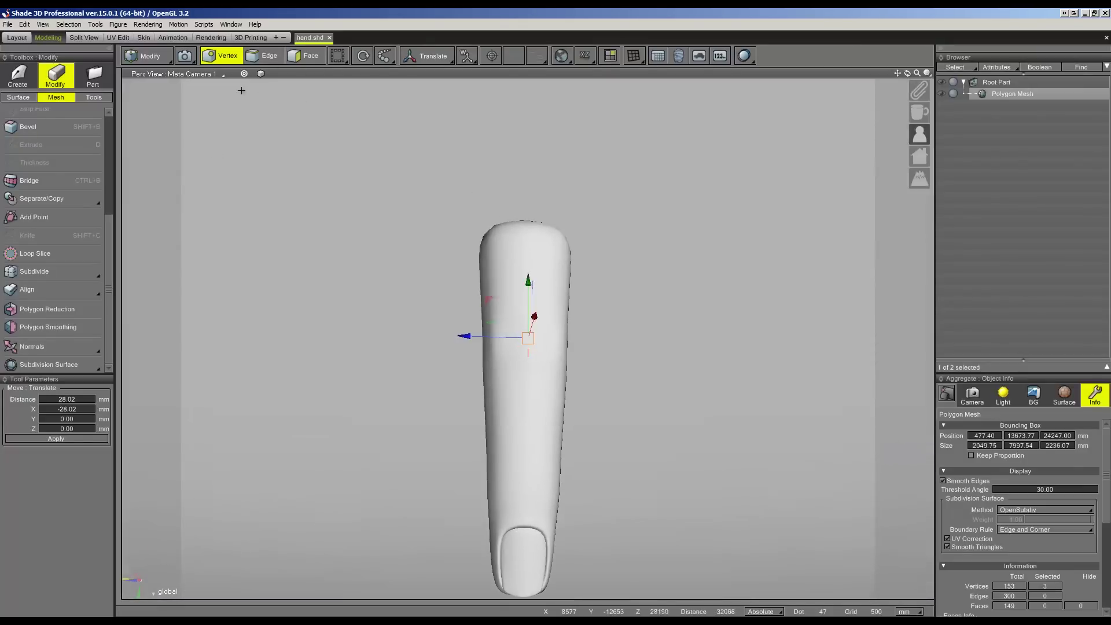
pyautogui.click(52, 362)
pyautogui.click(54, 375)
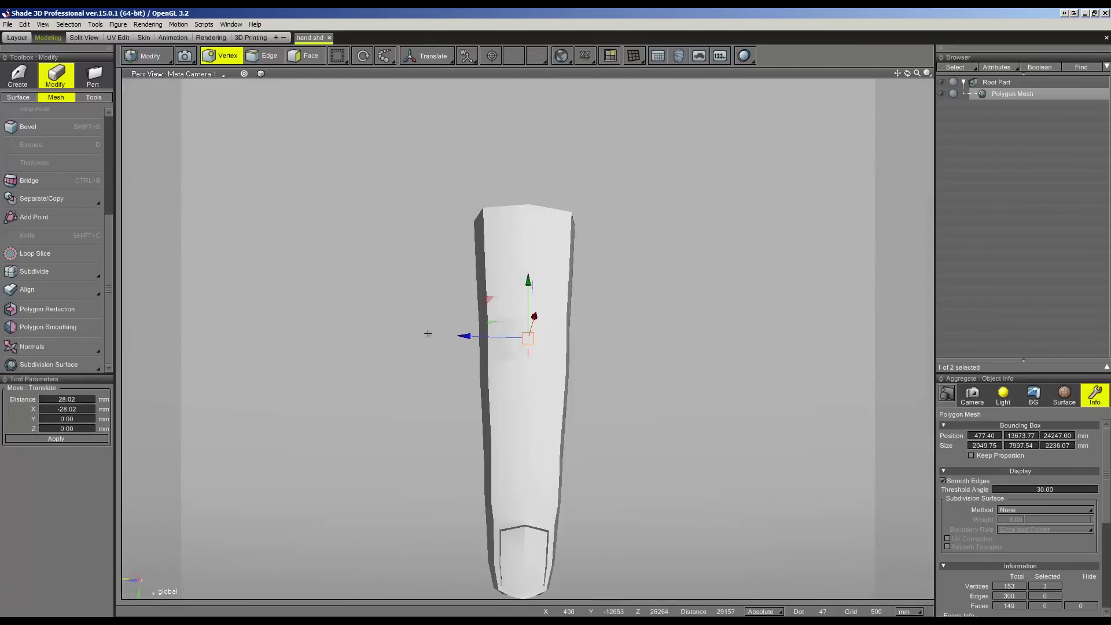
pyautogui.moveTo(562, 286); pyautogui.dragTo(546, 262, button='middle')
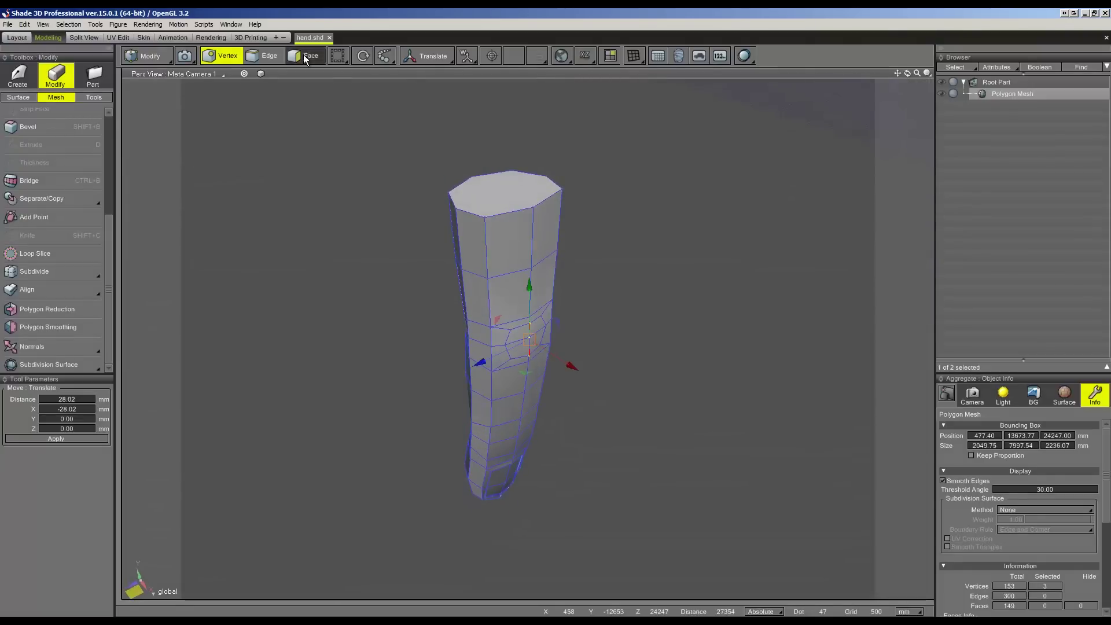
# - Delete the cap face at the finger's top end to leave it open
pyautogui.click(304, 56)
pyautogui.click(504, 192)
pyautogui.press('Delete')
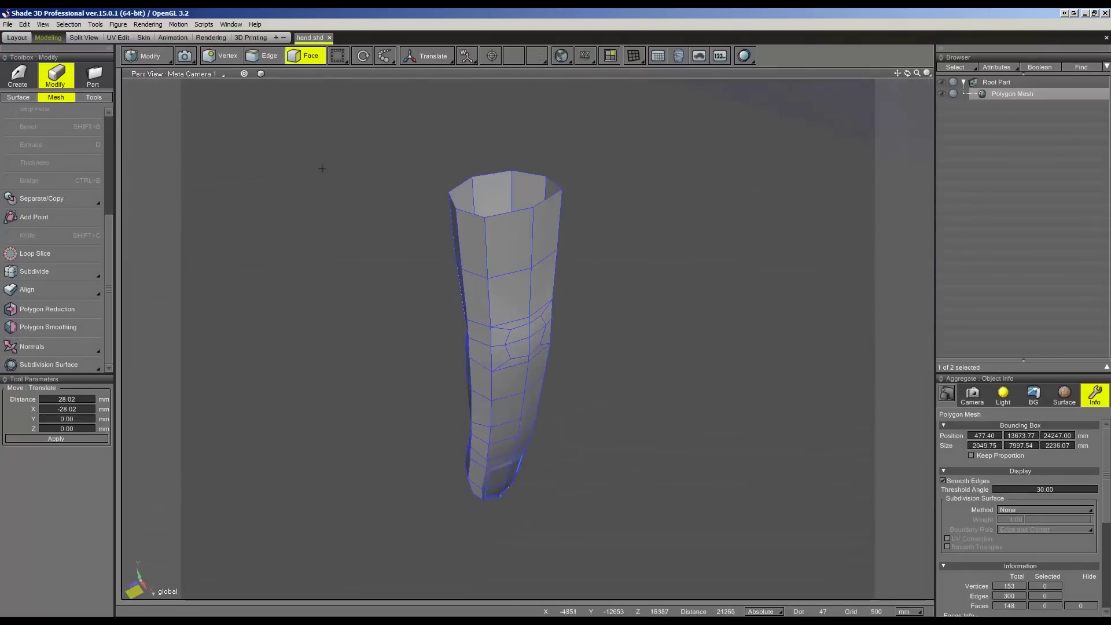
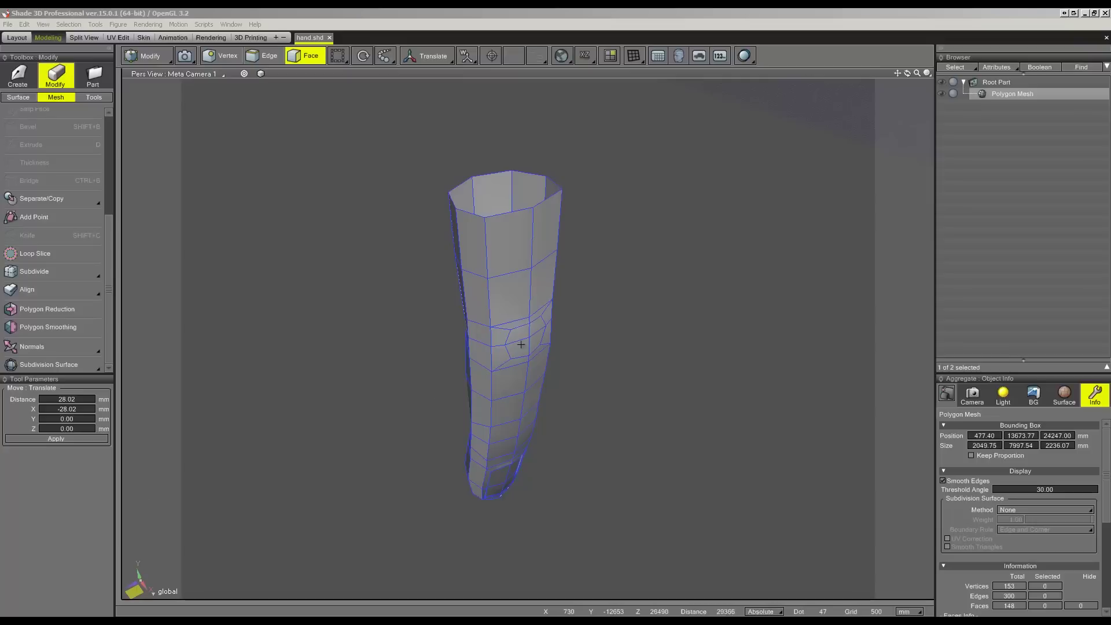
# - In Split View and Object mode, copy the finger mesh three times across the reference hand
pyautogui.moveTo(906, 73); pyautogui.dragTo(911, 81)
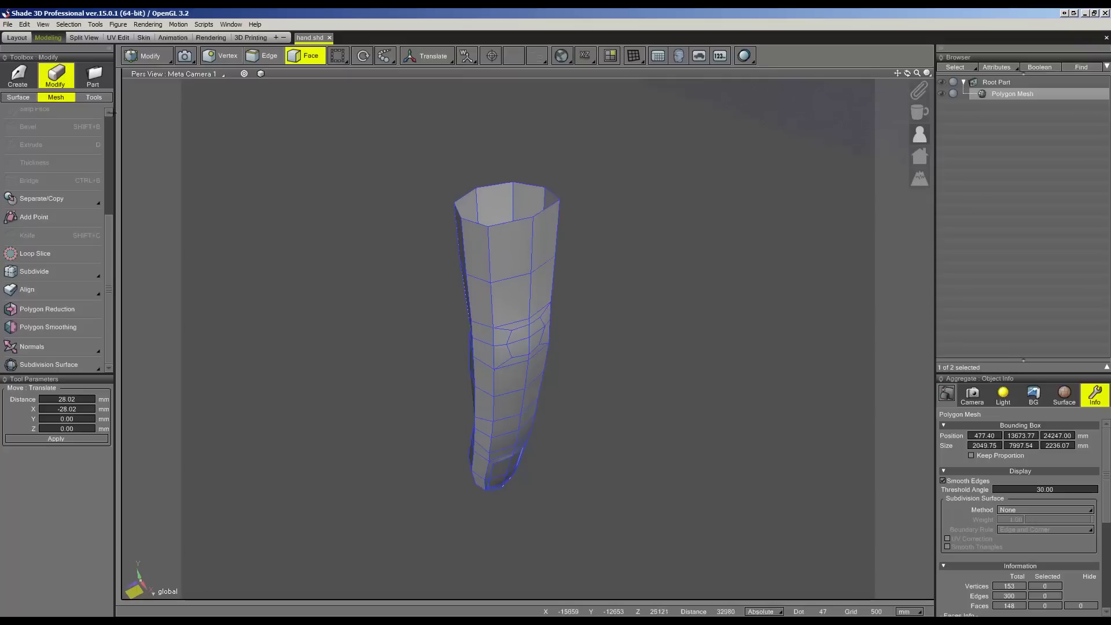
pyautogui.click(84, 38)
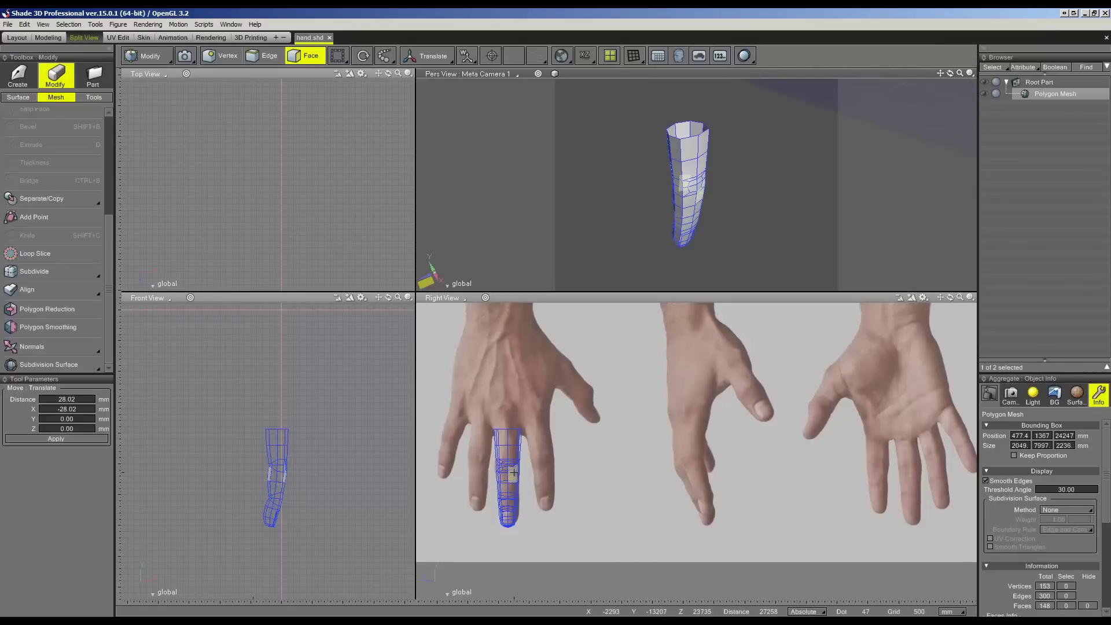
pyautogui.press('Tab')
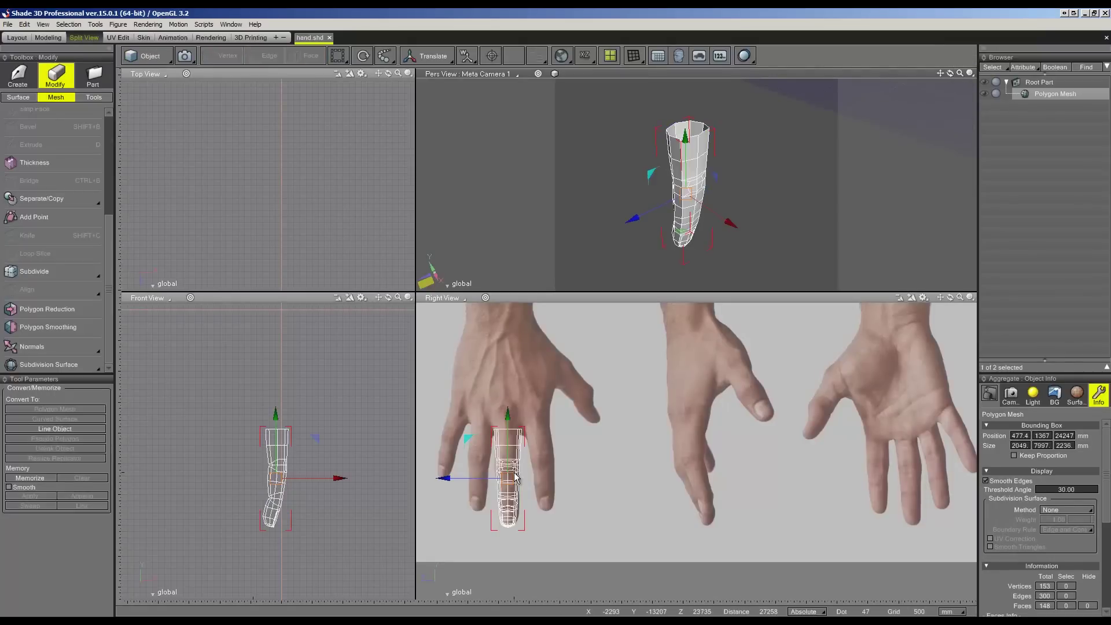
pyautogui.moveTo(478, 469); pyautogui.dragTo(443, 470)
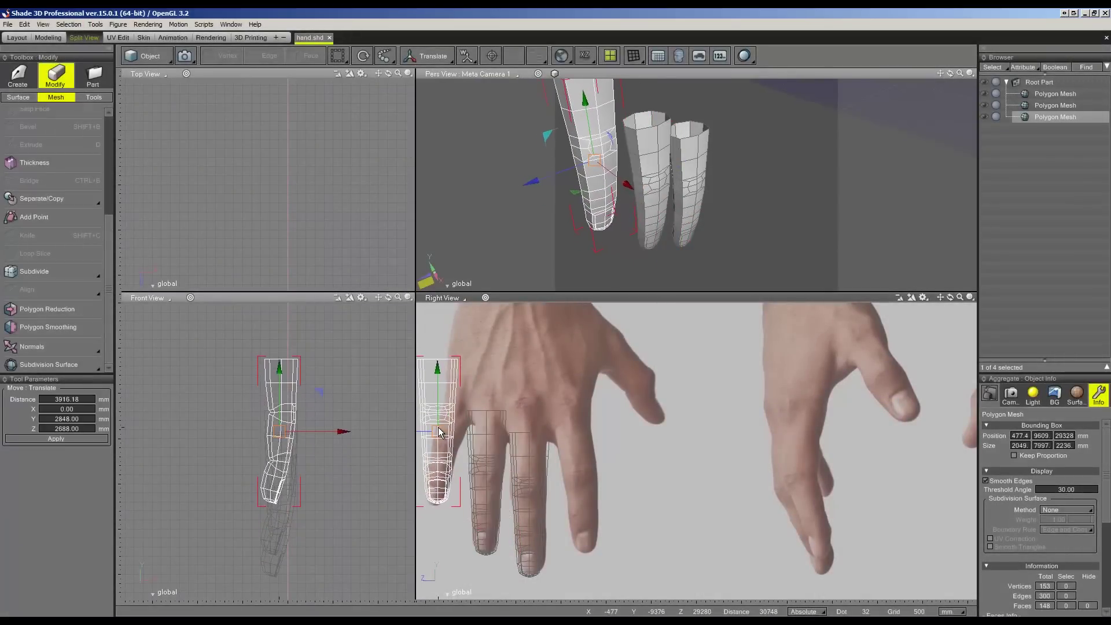
pyautogui.moveTo(447, 445)
pyautogui.mouseDown()
pyautogui.moveTo(589, 482)
pyautogui.moveTo(570, 490)
pyautogui.mouseUp()
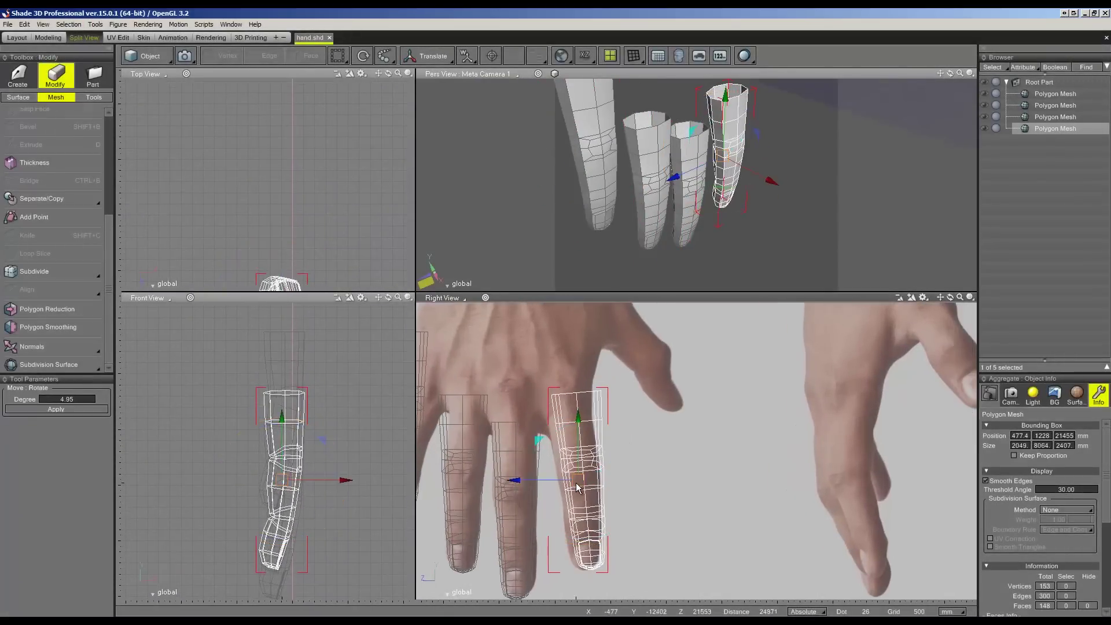
# - Shorten three finger copies along Y, the first to 0.93 height, to match the reference fingers
pyautogui.click(584, 482)
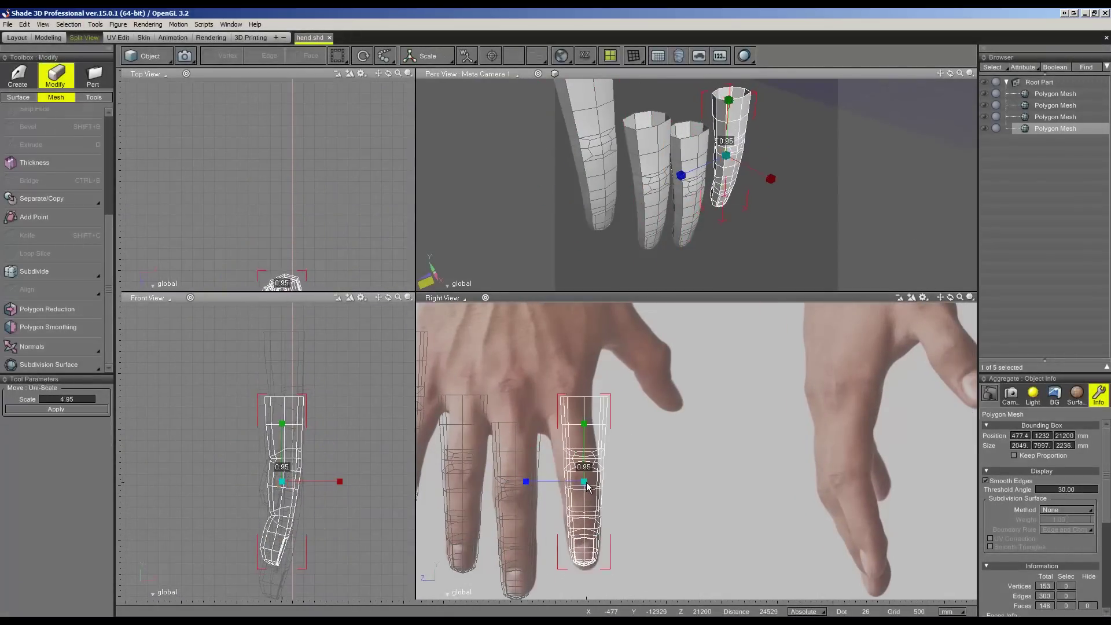
pyautogui.moveTo(526, 481); pyautogui.dragTo(544, 481)
pyautogui.moveTo(584, 423); pyautogui.dragTo(586, 433)
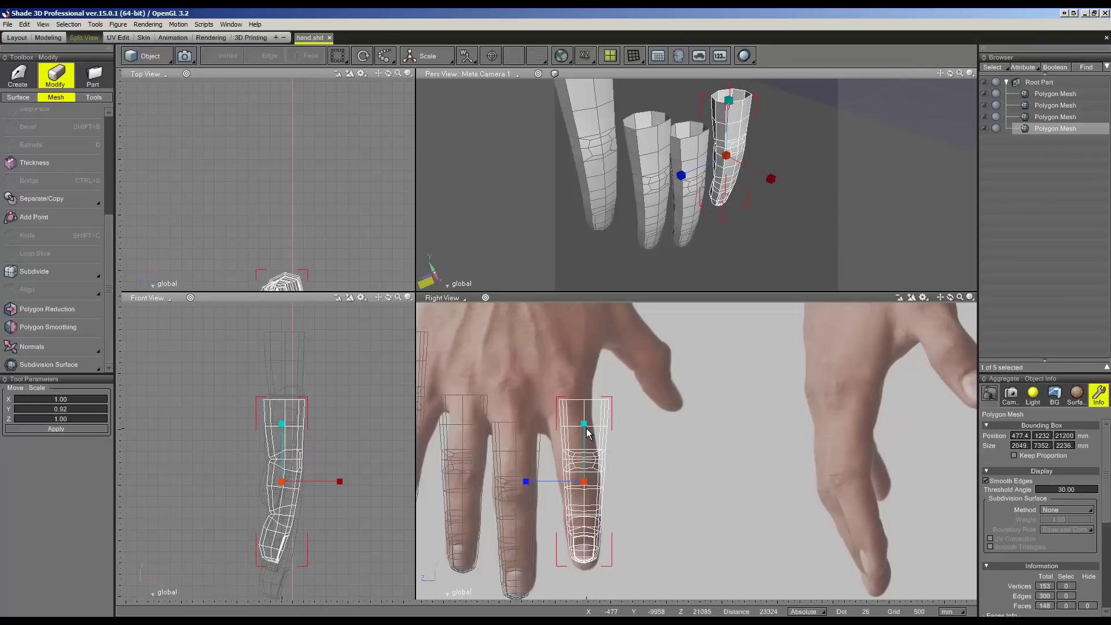
pyautogui.click(572, 445)
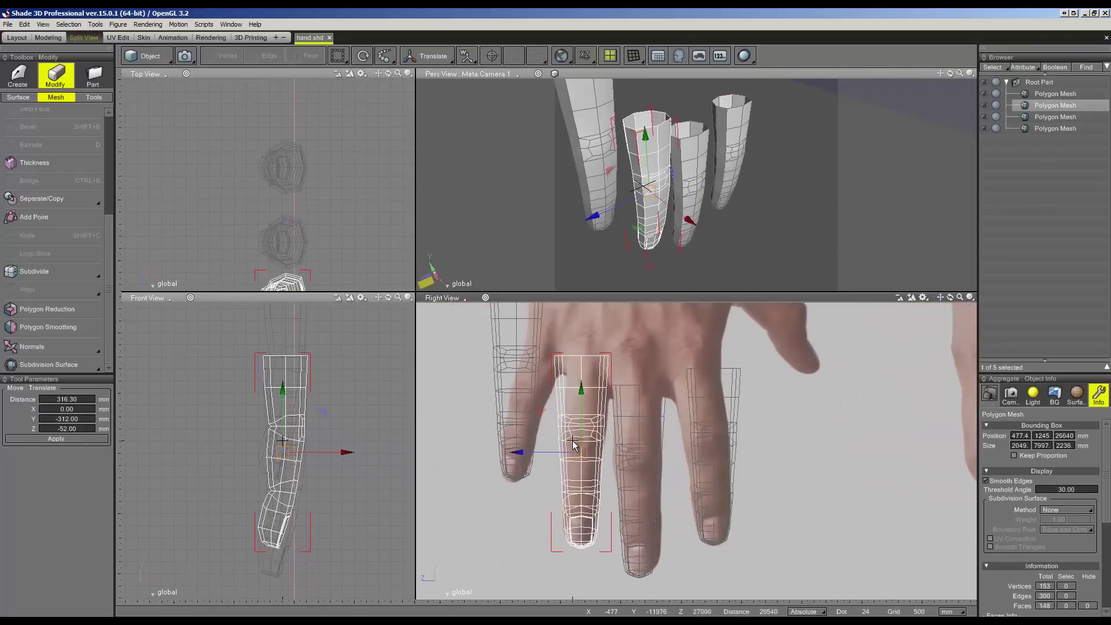
pyautogui.moveTo(581, 389); pyautogui.dragTo(581, 410)
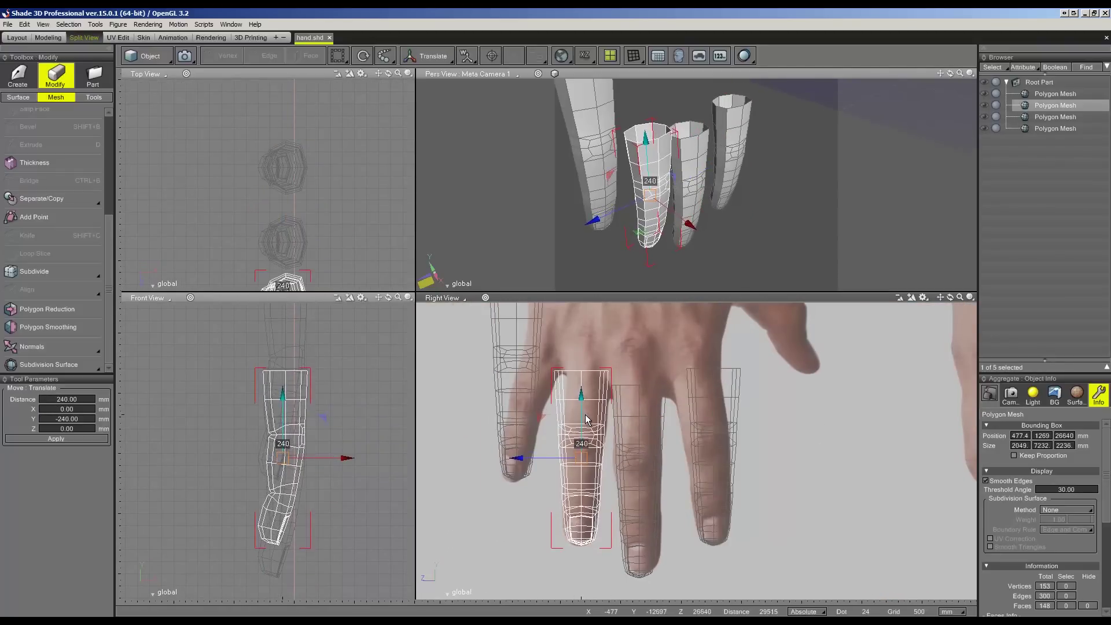
pyautogui.click(517, 456)
pyautogui.click(516, 455)
pyautogui.moveTo(477, 441)
pyautogui.mouseDown()
pyautogui.moveTo(528, 444)
pyautogui.moveTo(542, 427)
pyautogui.mouseUp()
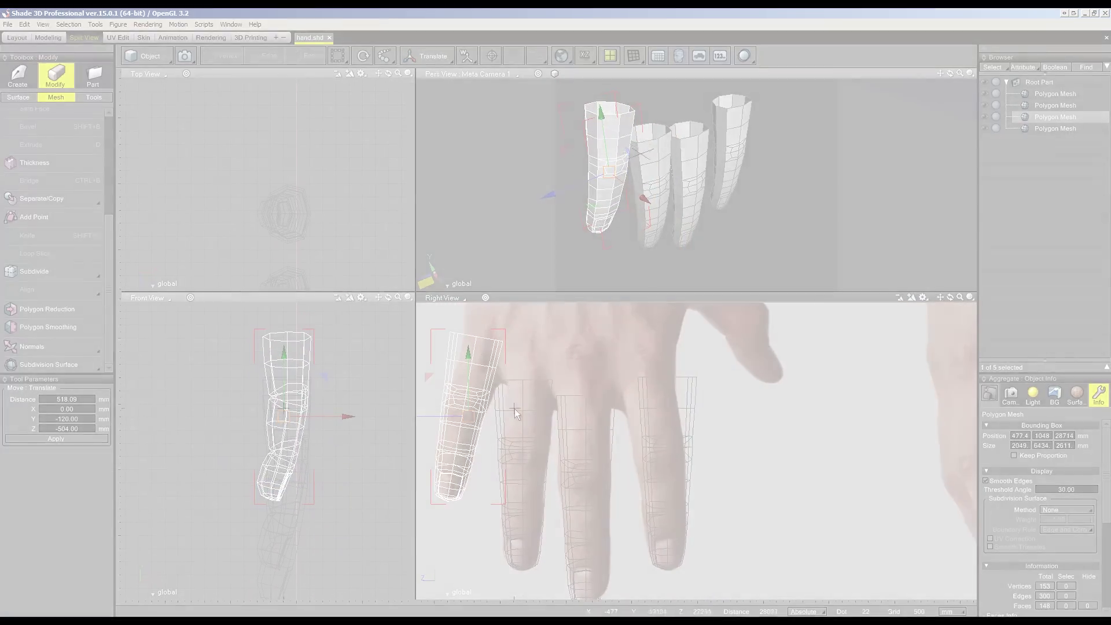
pyautogui.press('Tab')
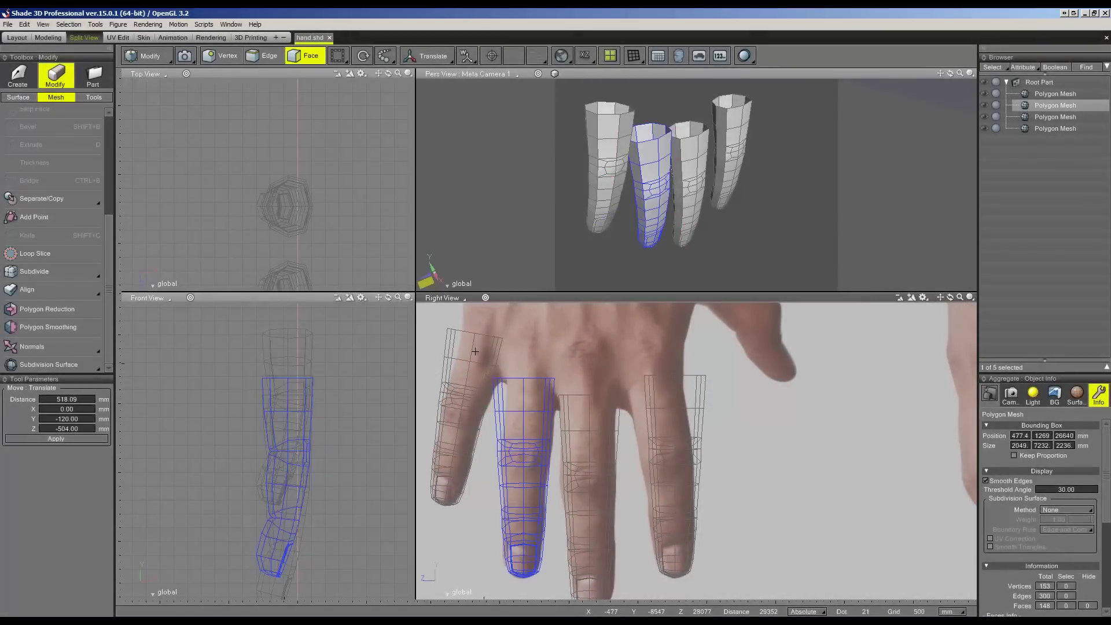
# - Squash the first finger's top vertex ring, tilt it about 2.40°, and move it into place
pyautogui.moveTo(483, 330); pyautogui.dragTo(571, 414)
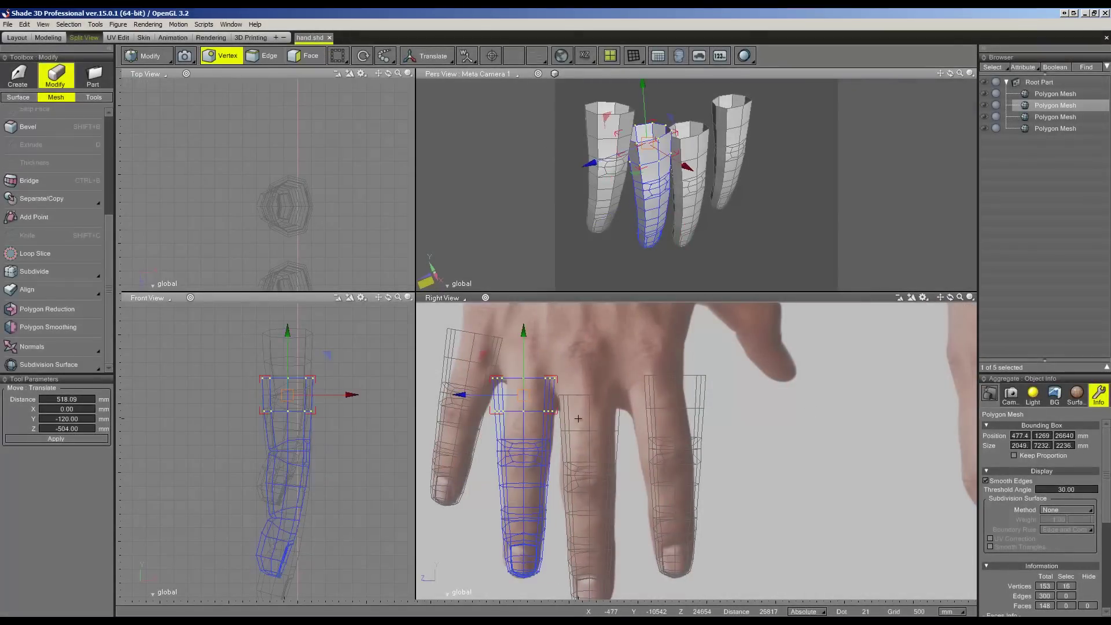
pyautogui.scroll(1, 570, 414)
pyautogui.moveTo(460, 392)
pyautogui.mouseDown()
pyautogui.moveTo(486, 370)
pyautogui.moveTo(462, 372)
pyautogui.moveTo(584, 595)
pyautogui.mouseUp()
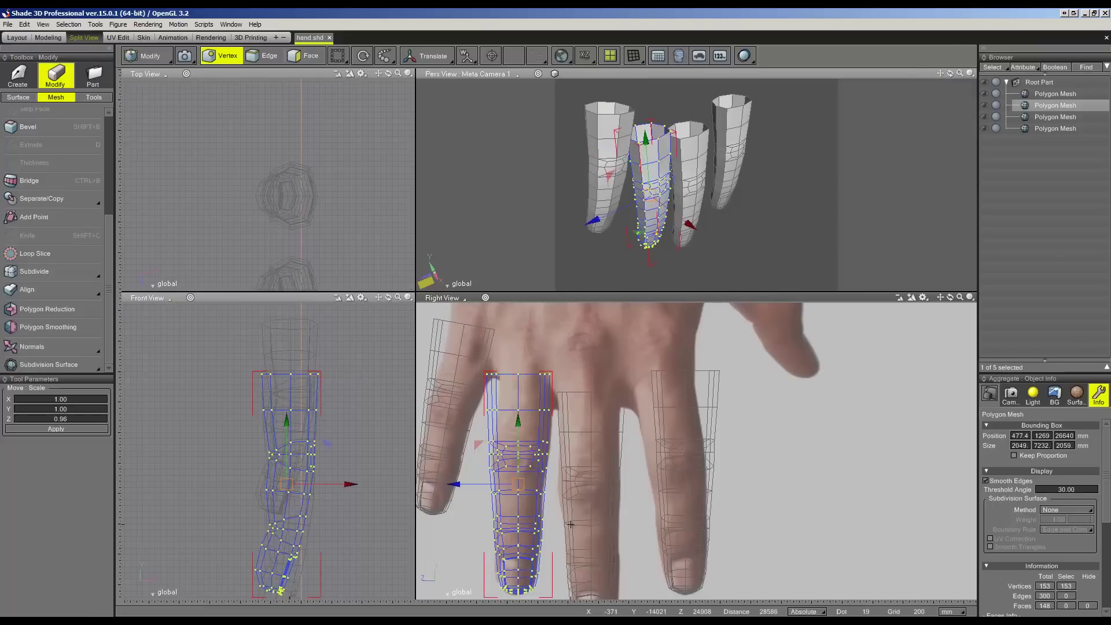
pyautogui.press('e')
pyautogui.moveTo(575, 453)
pyautogui.mouseDown()
pyautogui.moveTo(546, 474)
pyautogui.moveTo(503, 451)
pyautogui.mouseUp()
pyautogui.press('w')
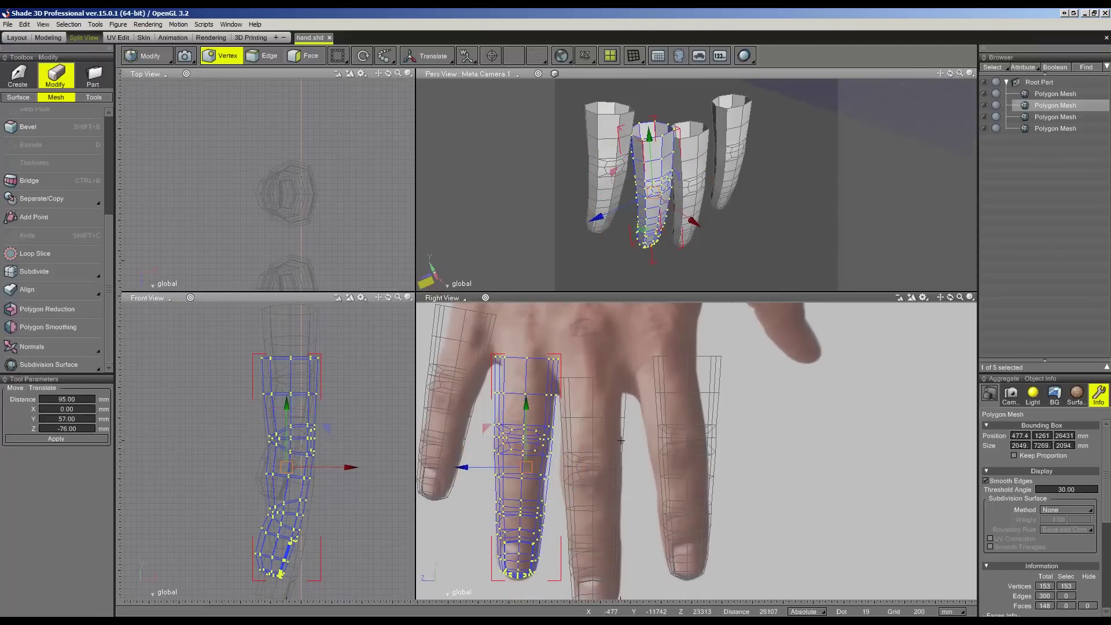
pyautogui.moveTo(723, 440); pyautogui.dragTo(666, 428, button='middle')
# - Narrow the next finger's top ring to 0.93, then move that finger 315 mm in depth and 165 mm sideways
pyautogui.moveTo(580, 341); pyautogui.dragTo(661, 380)
pyautogui.press('r')
pyautogui.moveTo(568, 358); pyautogui.dragTo(576, 372)
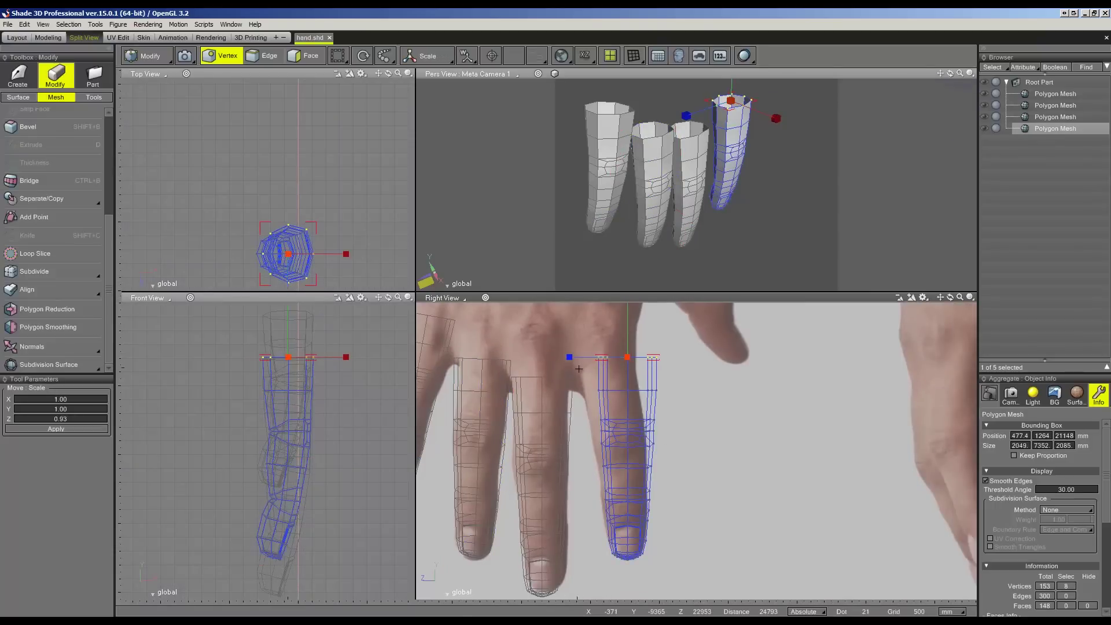
pyautogui.press('w')
pyautogui.hotkey('ctrl', 'a')
pyautogui.moveTo(629, 457); pyautogui.dragTo(598, 458)
pyautogui.press('e')
pyautogui.press('w')
pyautogui.scroll(-3, 896, 469)
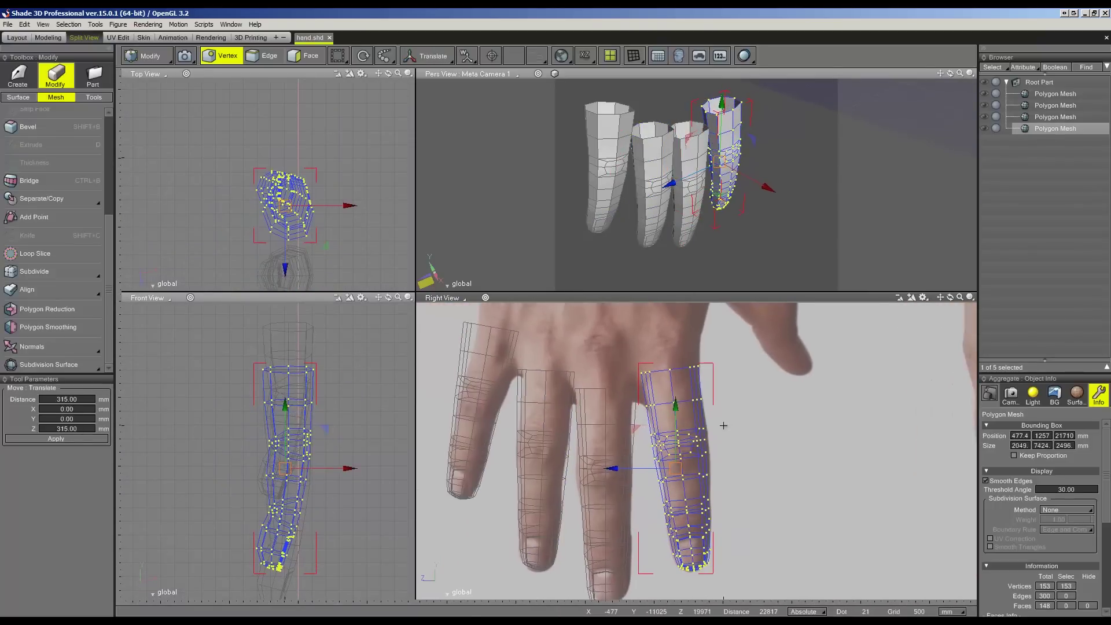
pyautogui.moveTo(895, 470)
pyautogui.mouseDown(button='middle')
pyautogui.moveTo(776, 451)
pyautogui.moveTo(586, 465)
pyautogui.mouseUp(button='middle')
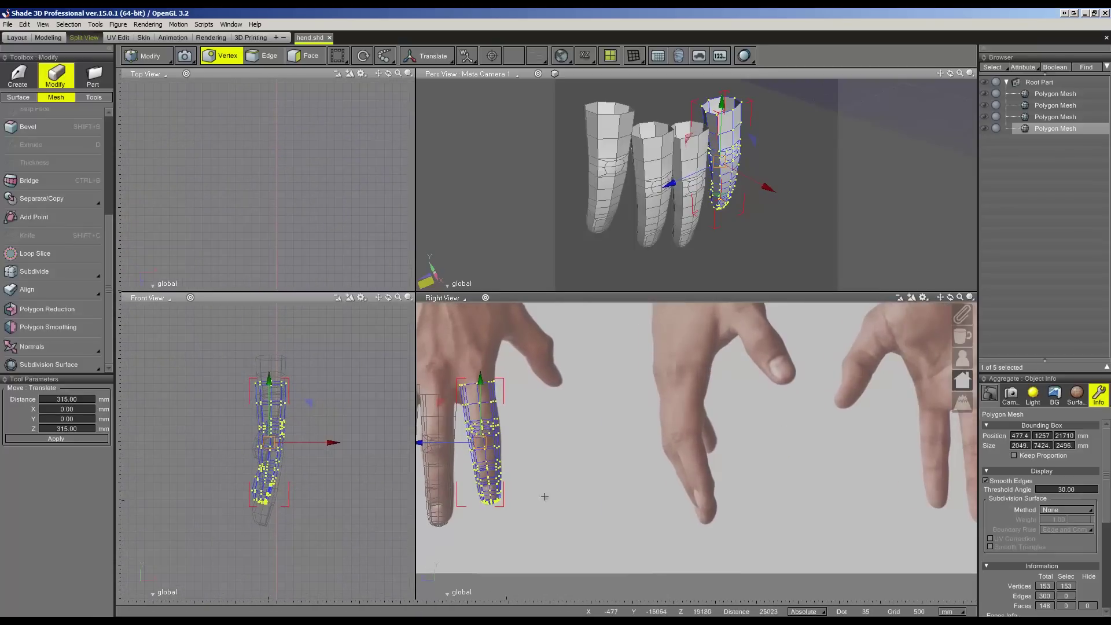
pyautogui.moveTo(342, 435); pyautogui.dragTo(330, 460)
pyautogui.moveTo(552, 466); pyautogui.dragTo(687, 465, button='middle')
# - Shift another finger copy sideways to 297 mm and move its fingertip vertices sideways to follow the photo
pyautogui.click(488, 416)
pyautogui.press('e')
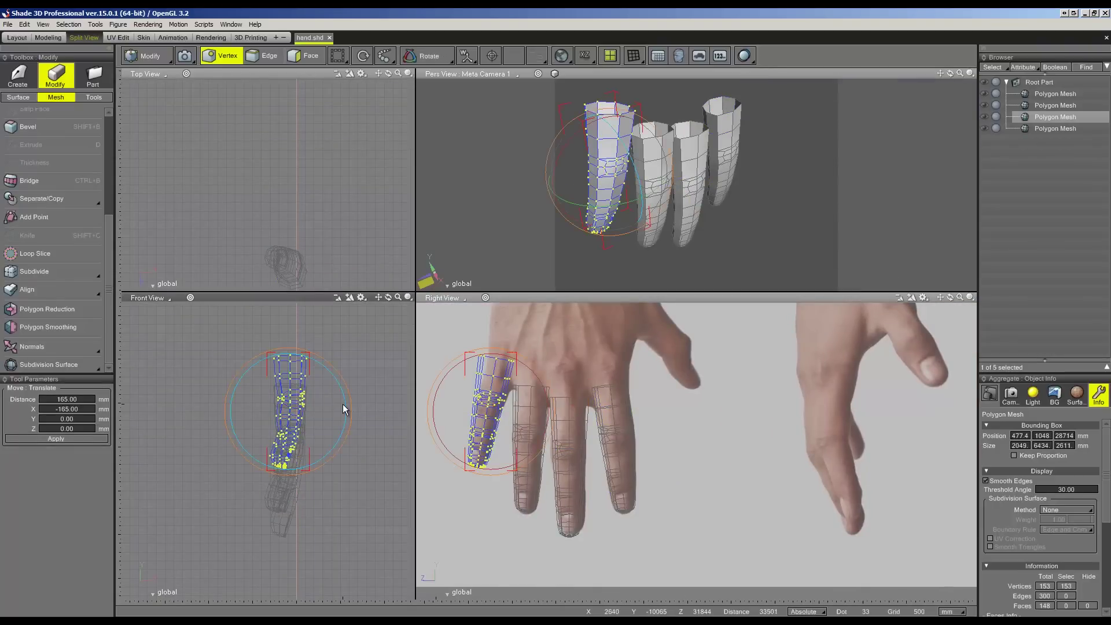
pyautogui.press('w')
pyautogui.moveTo(343, 404); pyautogui.dragTo(346, 408)
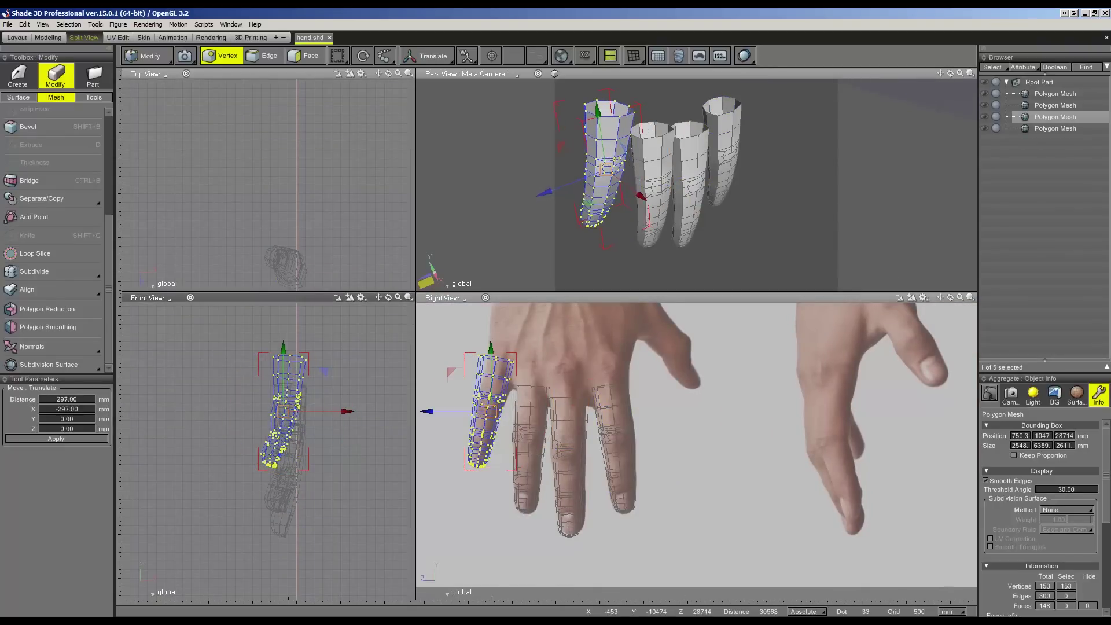
pyautogui.scroll(2, 346, 409)
pyautogui.moveTo(306, 510); pyautogui.dragTo(207, 424)
pyautogui.scroll(4, 384, 467)
pyautogui.moveTo(385, 467); pyautogui.dragTo(405, 474, button='middle')
pyautogui.moveTo(352, 485); pyautogui.dragTo(338, 479)
pyautogui.scroll(-3, 575, 405)
pyautogui.click(633, 262)
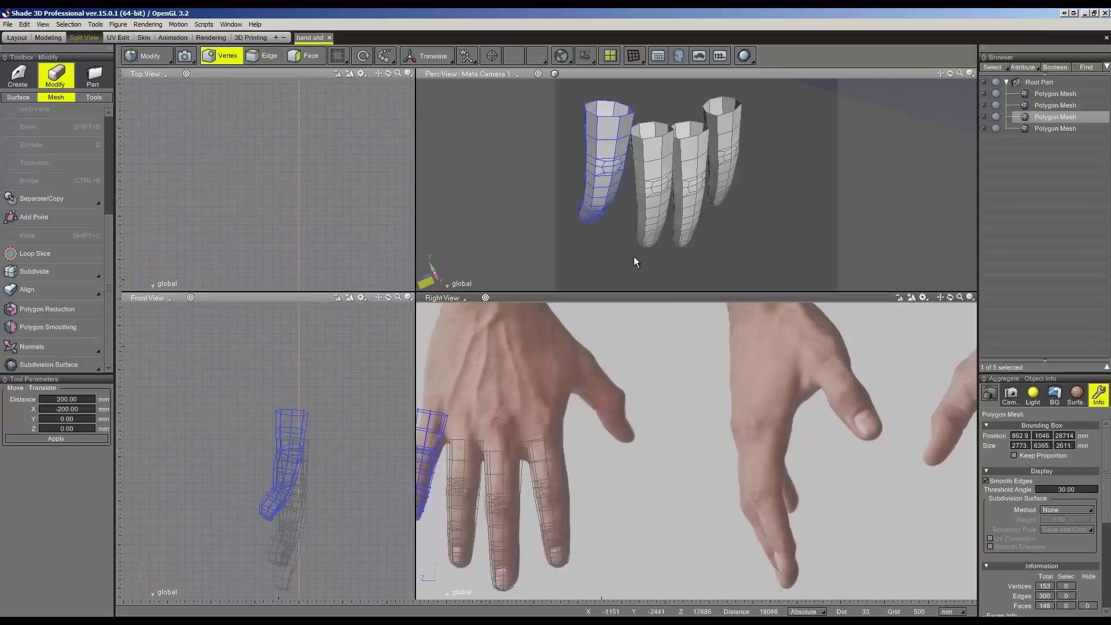
# - Bend the lower vertices of another finger copy sideways, undoing a trial rotation of the second finger
pyautogui.moveTo(633, 261); pyautogui.dragTo(607, 240, button='middle')
pyautogui.click(632, 372)
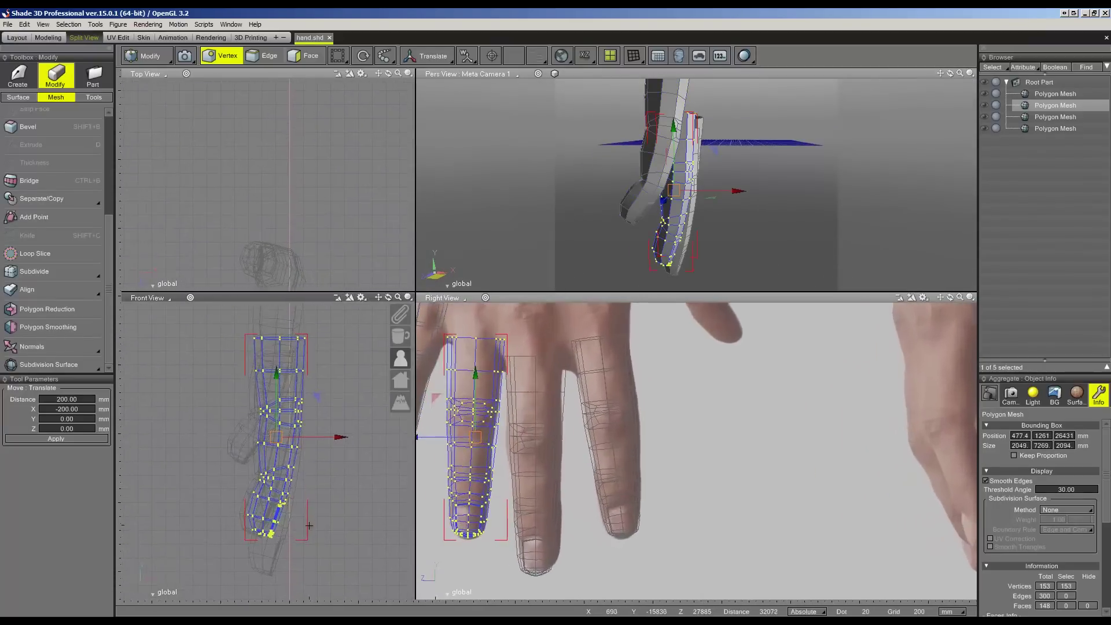
pyautogui.moveTo(186, 466); pyautogui.dragTo(310, 565)
pyautogui.moveTo(312, 522); pyautogui.dragTo(338, 552)
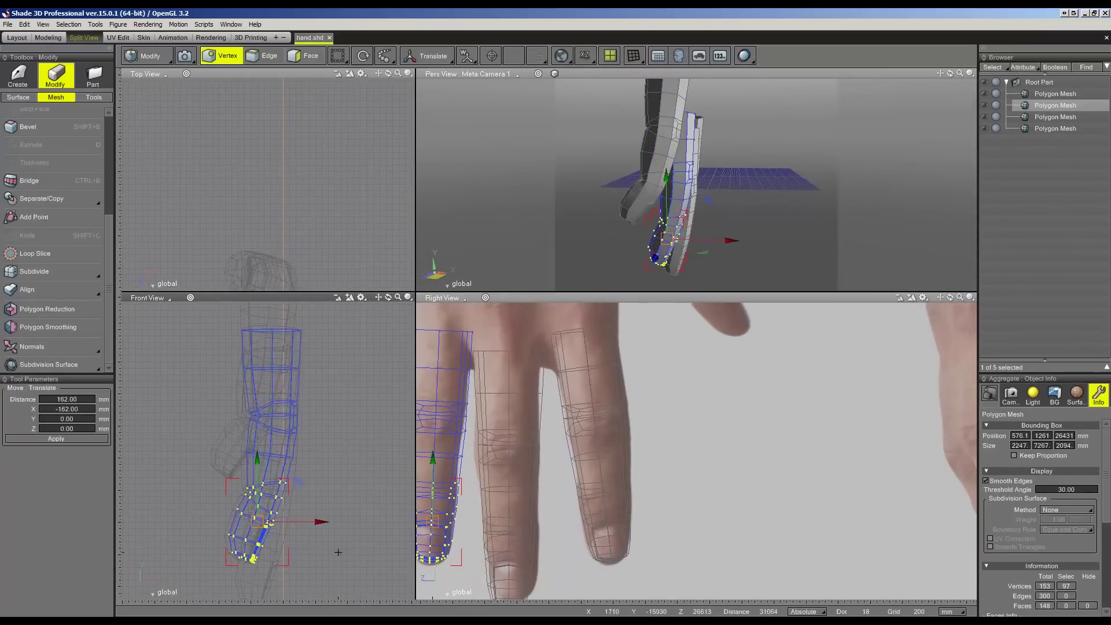
pyautogui.scroll(-3, 338, 552)
pyautogui.click(584, 382)
pyautogui.moveTo(520, 347); pyautogui.dragTo(632, 471)
pyautogui.scroll(2, 307, 403)
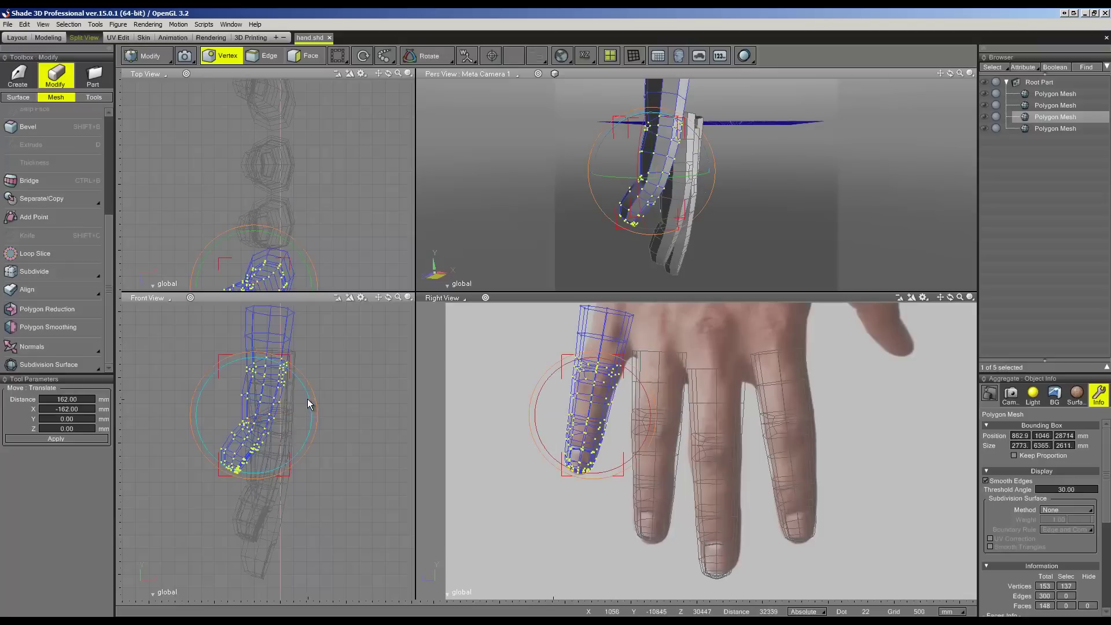
pyautogui.hotkey('ctrl', 'z')
pyautogui.click(681, 551)
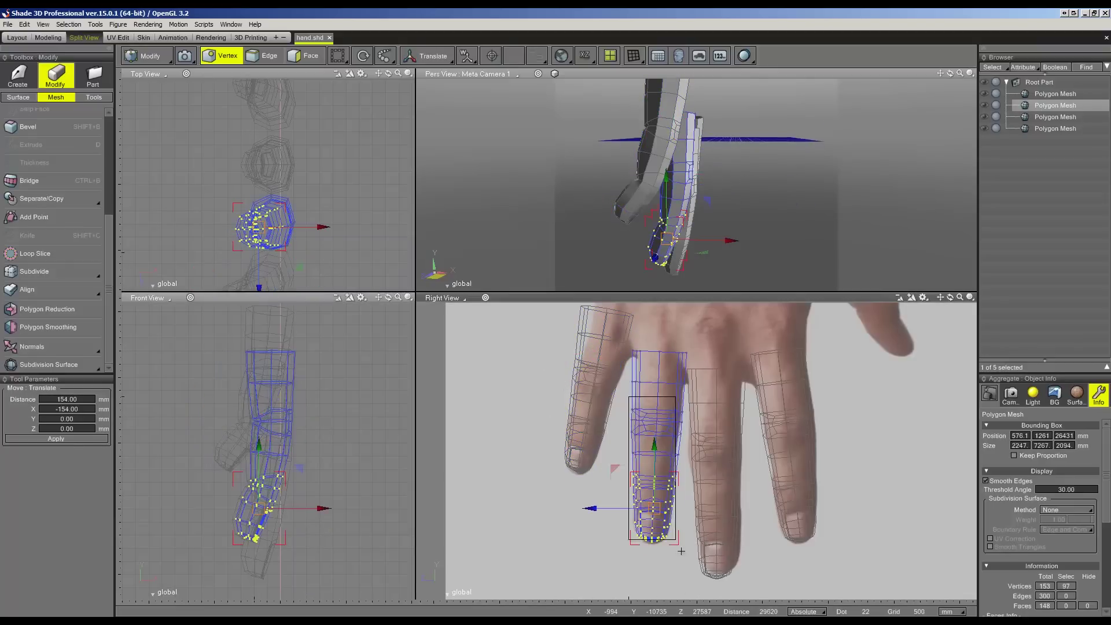
pyautogui.hotkey('ctrl', 'z')
pyautogui.hotkey('ctrl', 'z')
pyautogui.scroll(-2, 823, 350)
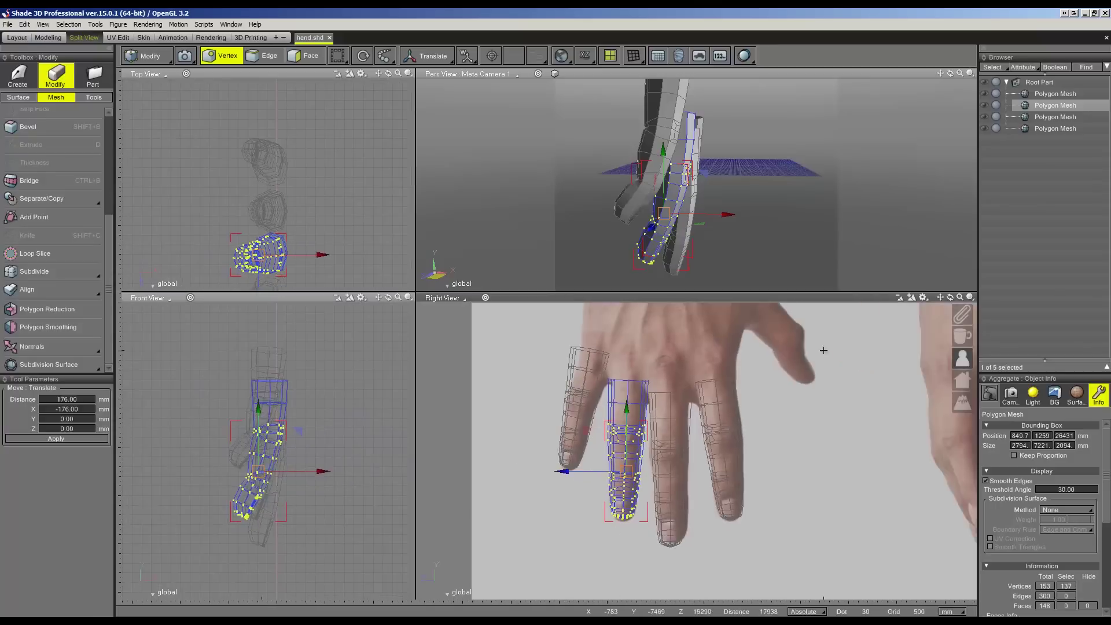
pyautogui.scroll(2, 823, 350)
# - On the bent finger, move the top vertices back in depth and reposition the middle vertices
pyautogui.click(521, 463)
pyautogui.moveTo(479, 342); pyautogui.dragTo(590, 426)
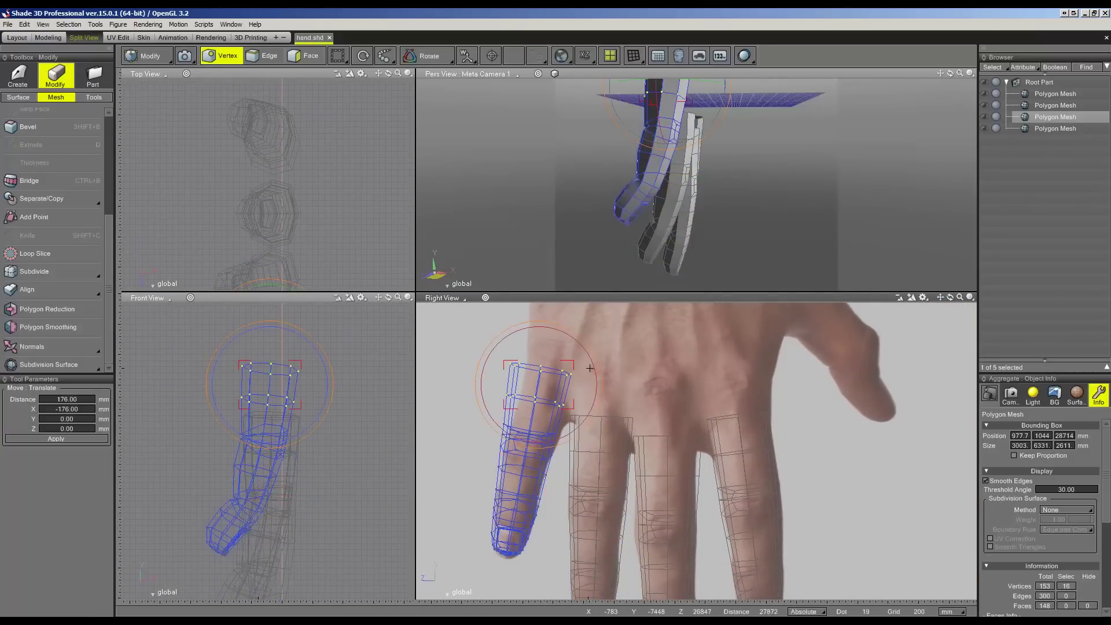
pyautogui.moveTo(588, 368); pyautogui.dragTo(573, 370)
pyautogui.scroll(2, 573, 405)
pyautogui.moveTo(632, 411); pyautogui.dragTo(485, 491)
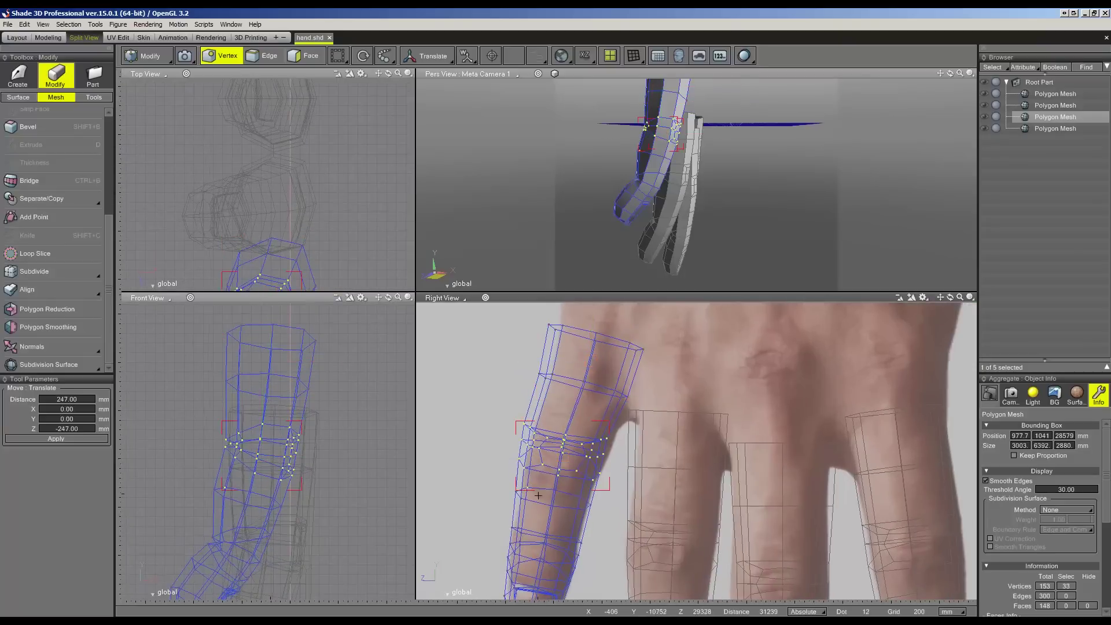
pyautogui.moveTo(535, 491)
pyautogui.mouseDown(button='middle')
pyautogui.moveTo(471, 460)
pyautogui.moveTo(467, 535)
pyautogui.mouseUp(button='middle')
# - Scale the finger's top ring to 1.03, lower it, and reposition groups of up to 40 vertices
pyautogui.moveTo(444, 364); pyautogui.dragTo(602, 453)
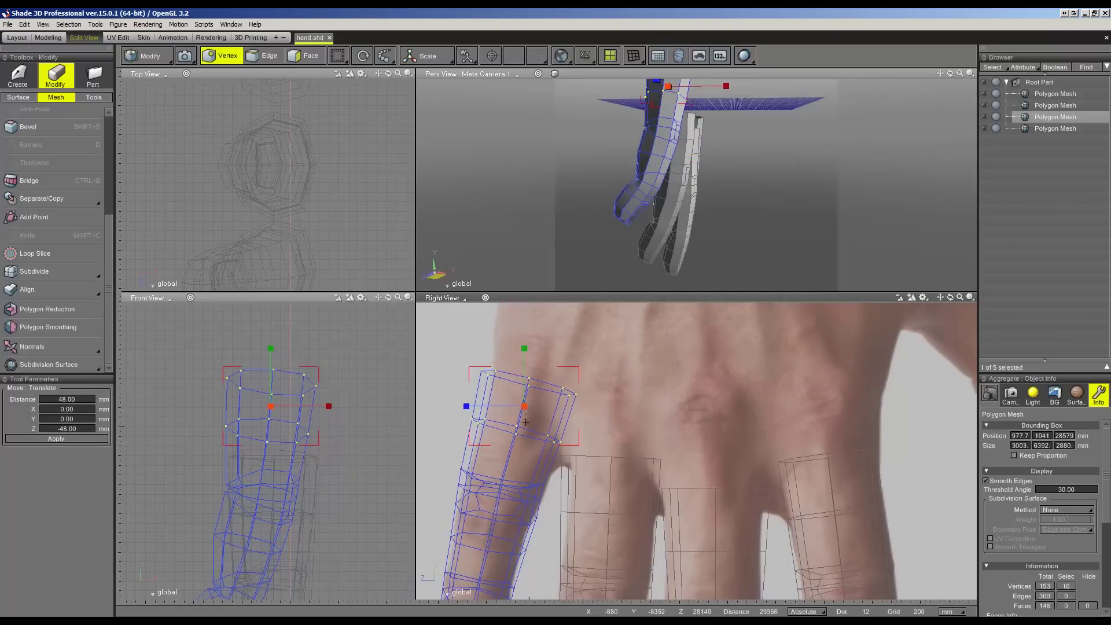
pyautogui.moveTo(527, 405); pyautogui.dragTo(519, 420)
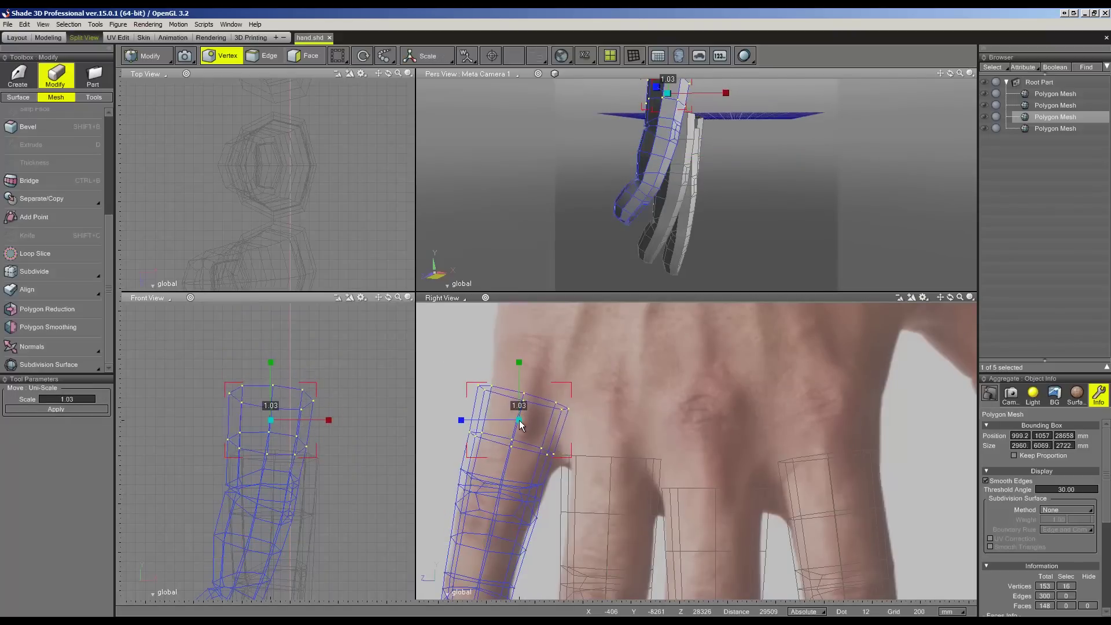
pyautogui.moveTo(519, 420); pyautogui.dragTo(523, 428)
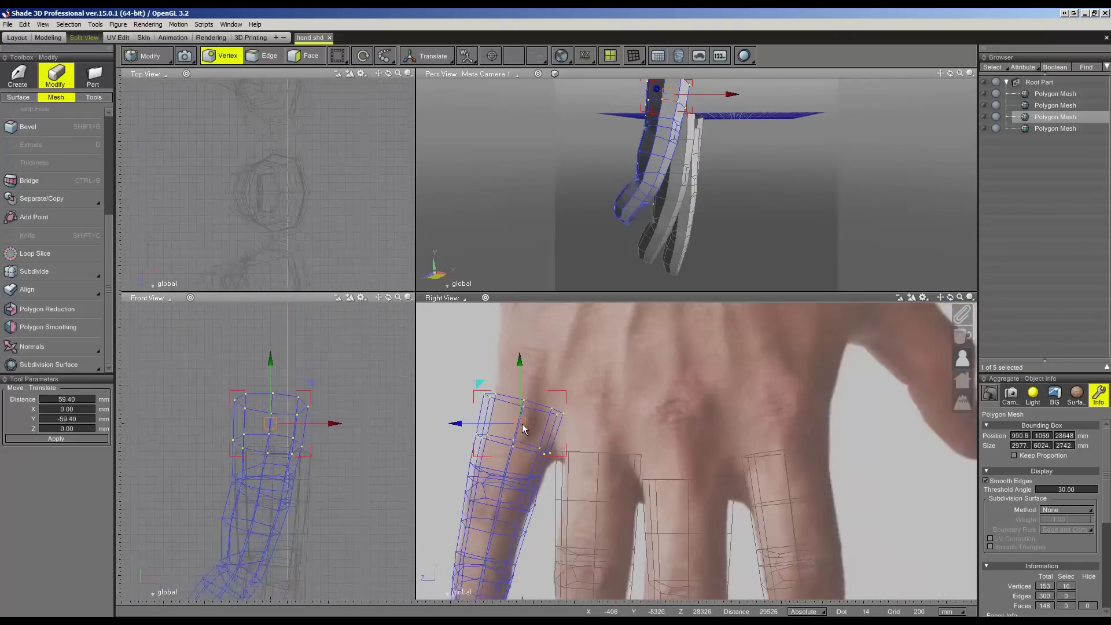
pyautogui.moveTo(523, 428); pyautogui.dragTo(520, 353, button='middle')
pyautogui.moveTo(590, 459)
pyautogui.mouseDown()
pyautogui.moveTo(471, 374)
pyautogui.moveTo(593, 480)
pyautogui.mouseUp()
pyautogui.click(552, 413)
pyautogui.moveTo(546, 435); pyautogui.dragTo(548, 448)
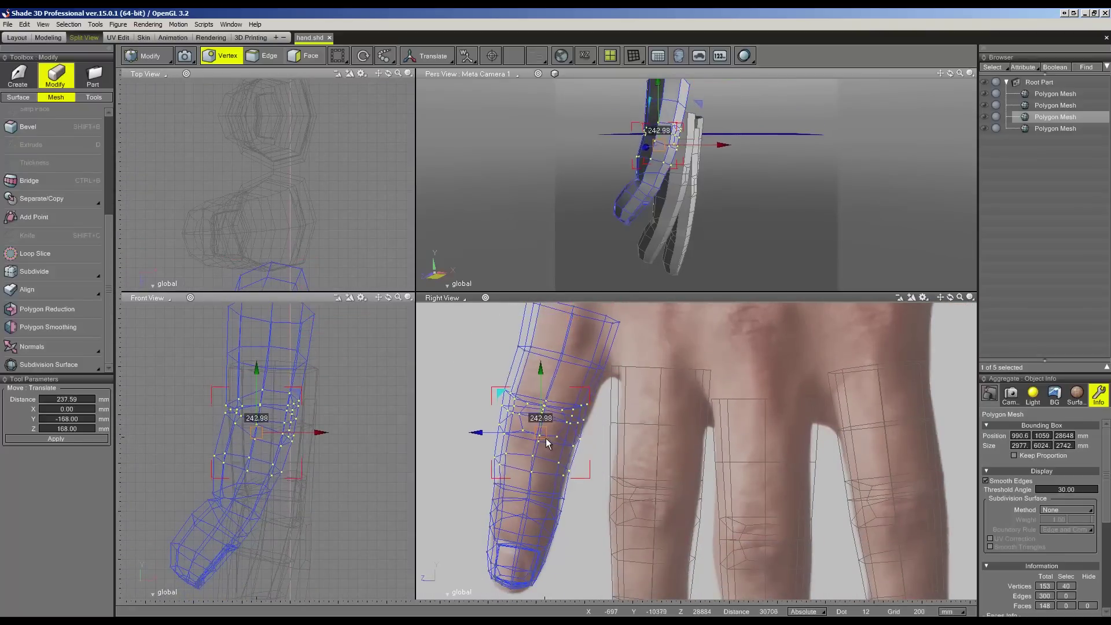
pyautogui.moveTo(492, 370)
pyautogui.mouseDown()
pyautogui.moveTo(584, 471)
pyautogui.moveTo(535, 462)
pyautogui.mouseUp()
# - Lower the finger's top vertex ring again to line its base up with the reference
pyautogui.scroll(2, 513, 383)
pyautogui.moveTo(504, 327); pyautogui.dragTo(616, 370)
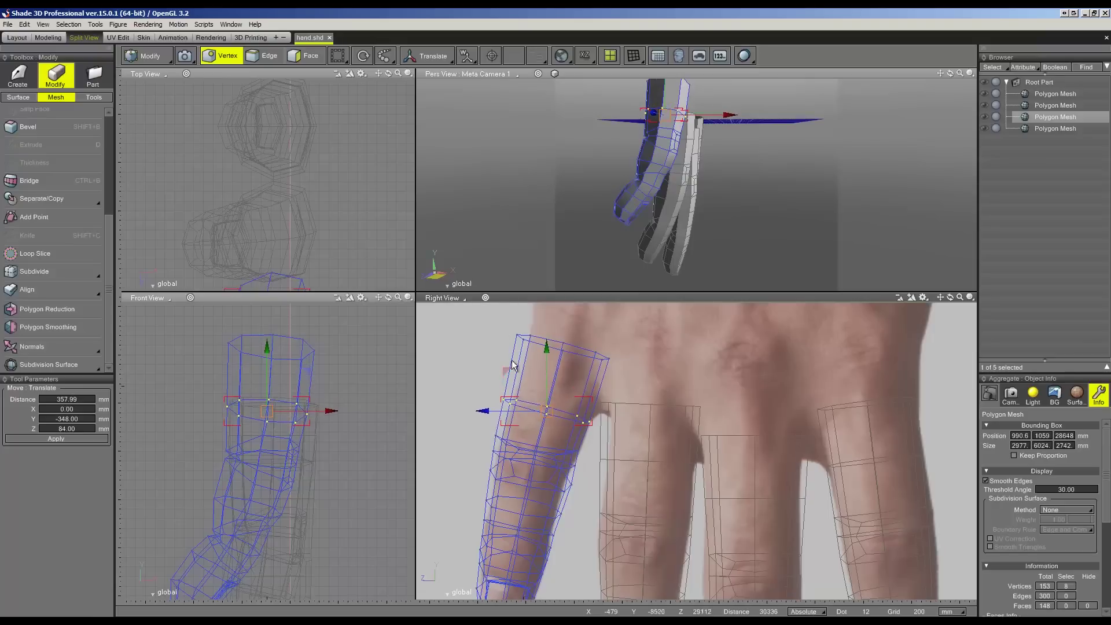
pyautogui.moveTo(567, 344); pyautogui.dragTo(562, 377)
pyautogui.scroll(-2, 689, 419)
pyautogui.click(689, 419)
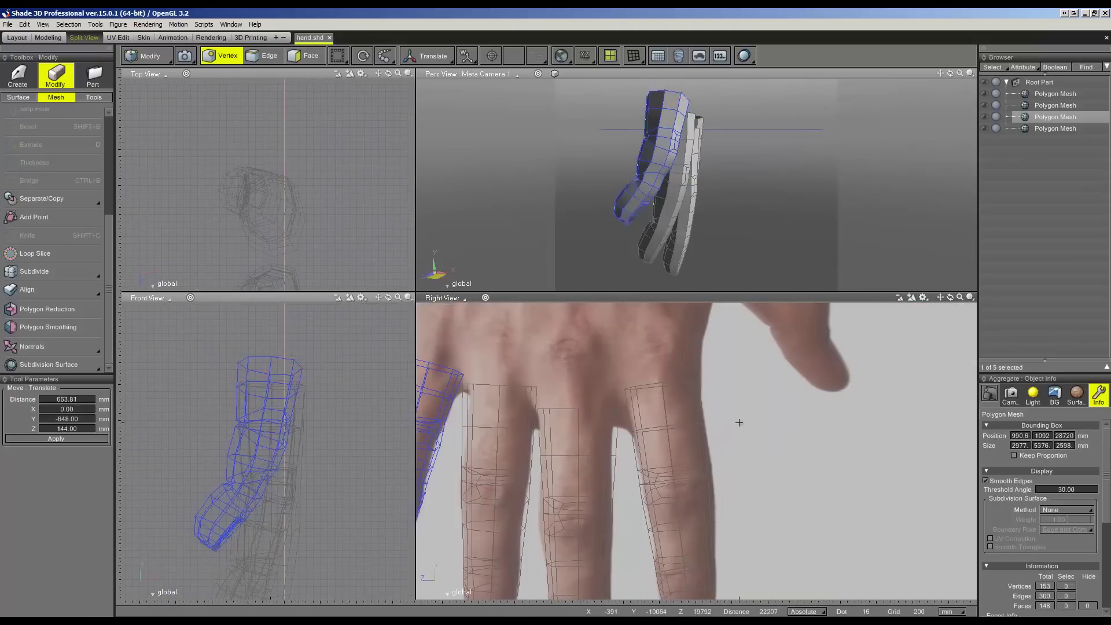
# - Move the fourth finger's top ring about -240 mm Y, -32 mm Z, then inspect all fingers in perspective
pyautogui.click(668, 415)
pyautogui.moveTo(668, 415); pyautogui.dragTo(672, 416)
pyautogui.click(761, 441)
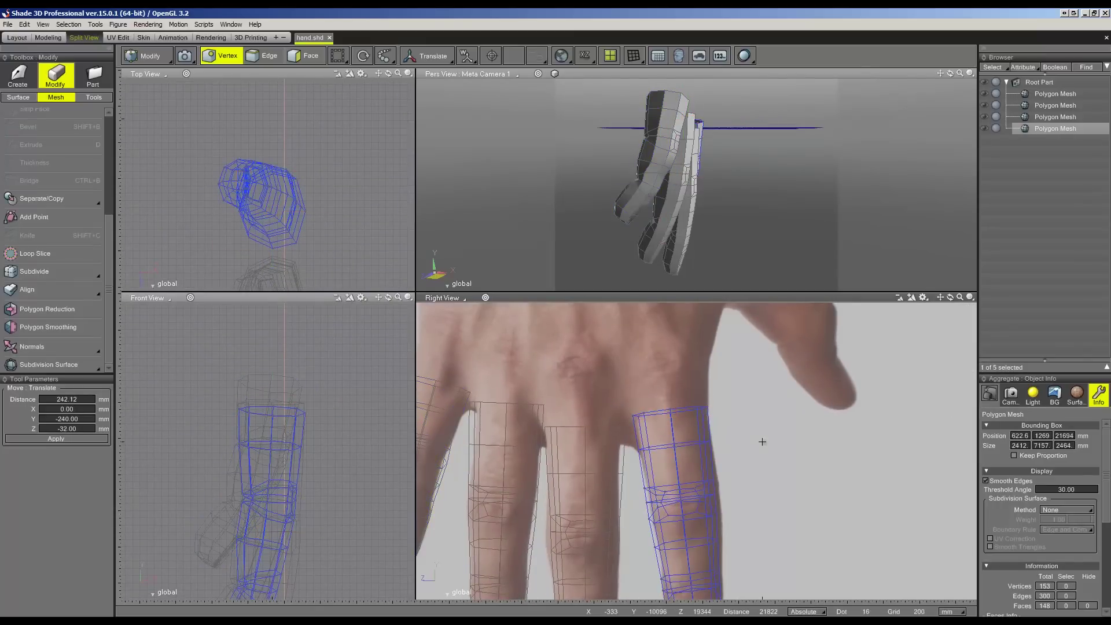
pyautogui.click(46, 38)
pyautogui.moveTo(210, 168)
pyautogui.mouseDown(button='middle')
pyautogui.moveTo(445, 256)
pyautogui.moveTo(451, 247)
pyautogui.moveTo(428, 255)
pyautogui.moveTo(456, 248)
pyautogui.moveTo(421, 258)
pyautogui.mouseUp(button='middle')
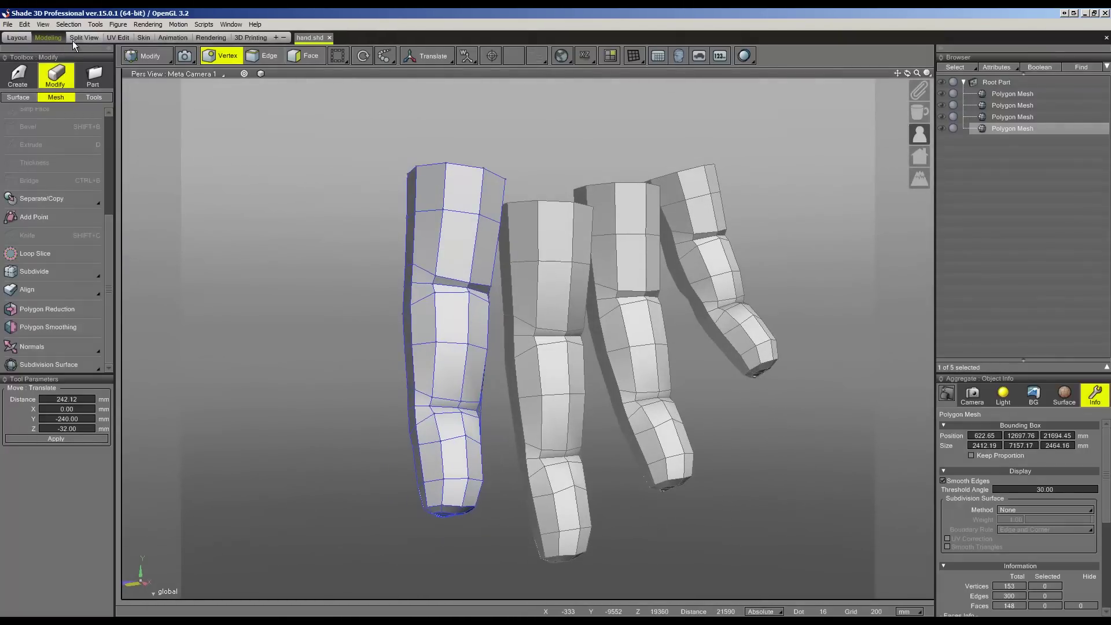
# - Hide the other finger meshes in the Browser and select the first finger mesh in Split View
pyautogui.click(84, 38)
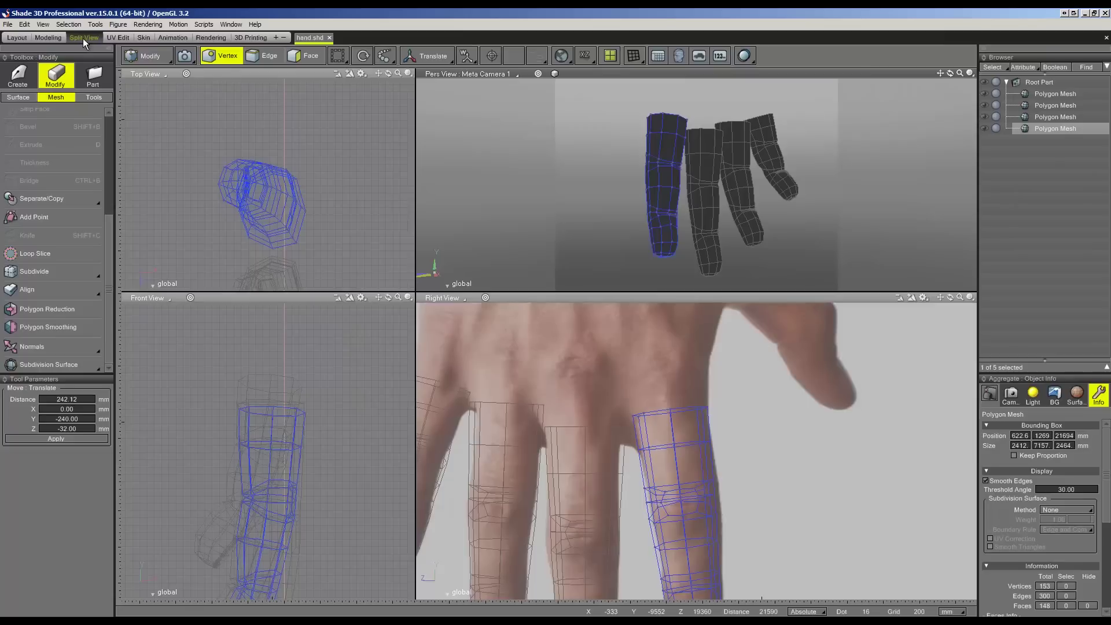
pyautogui.click(984, 128)
pyautogui.click(984, 105)
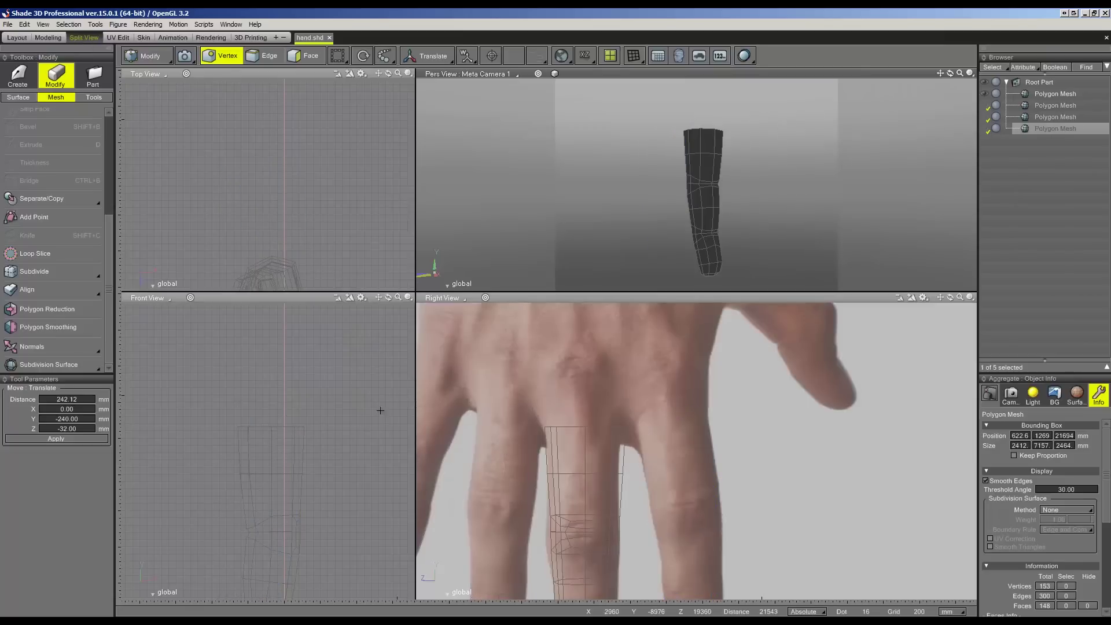
pyautogui.scroll(2, 317, 446)
pyautogui.scroll(2, 287, 426)
pyautogui.scroll(2, 288, 384)
pyautogui.click(322, 387)
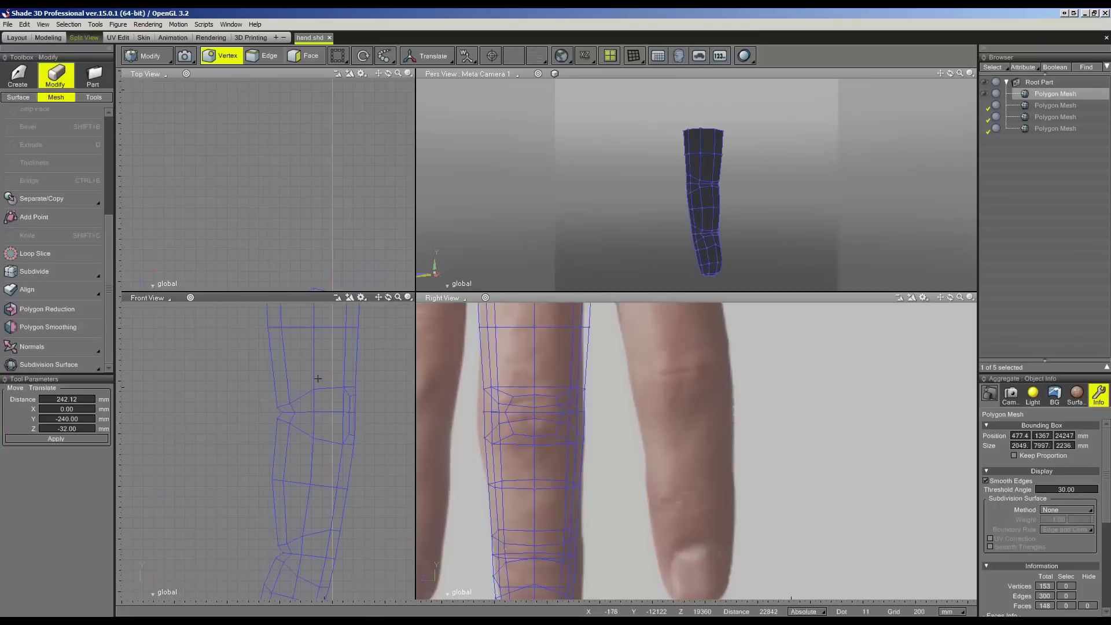
# - Squash a joint vertex ring to 0.55 in Y and lower the knuckle vertices to match the reference
pyautogui.moveTo(315, 387); pyautogui.dragTo(325, 419)
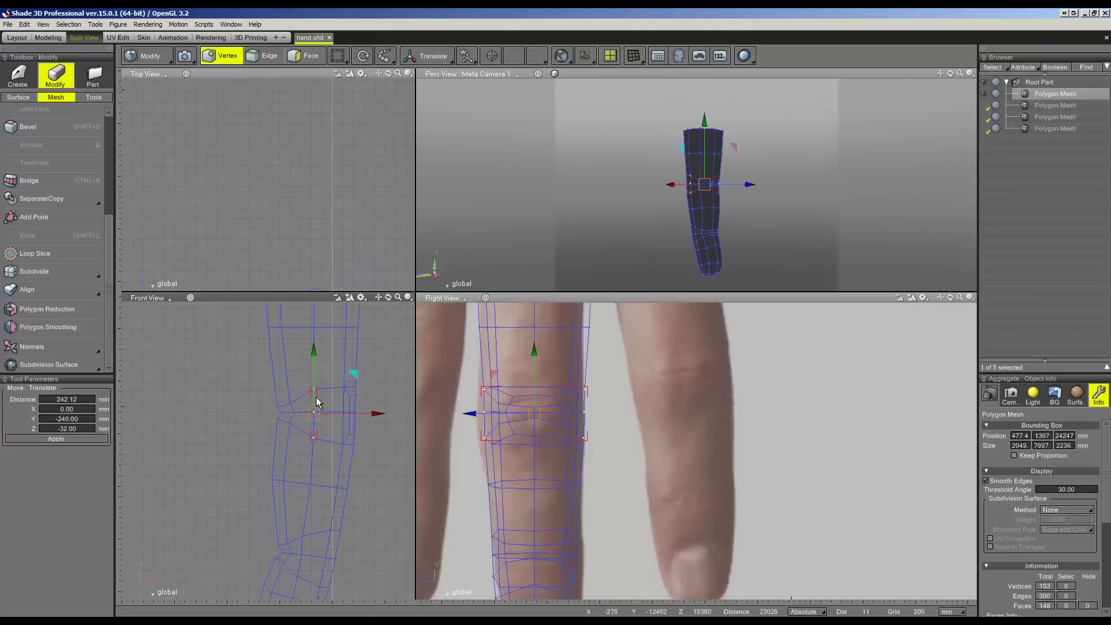
pyautogui.moveTo(306, 360); pyautogui.dragTo(309, 387)
pyautogui.scroll(-3, 272, 446)
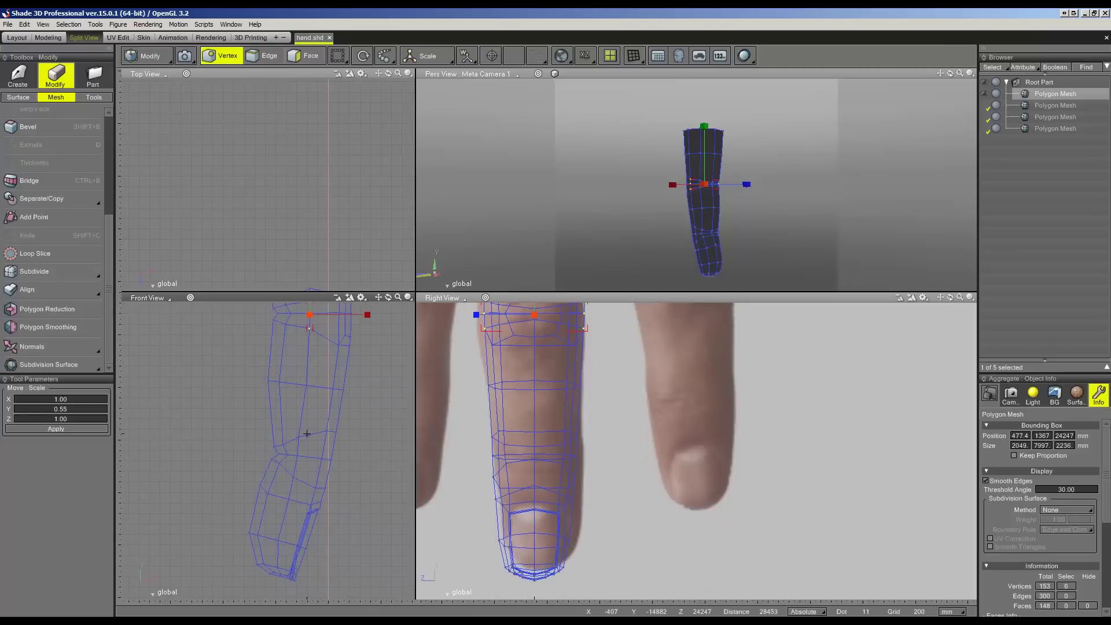
pyautogui.click(290, 441)
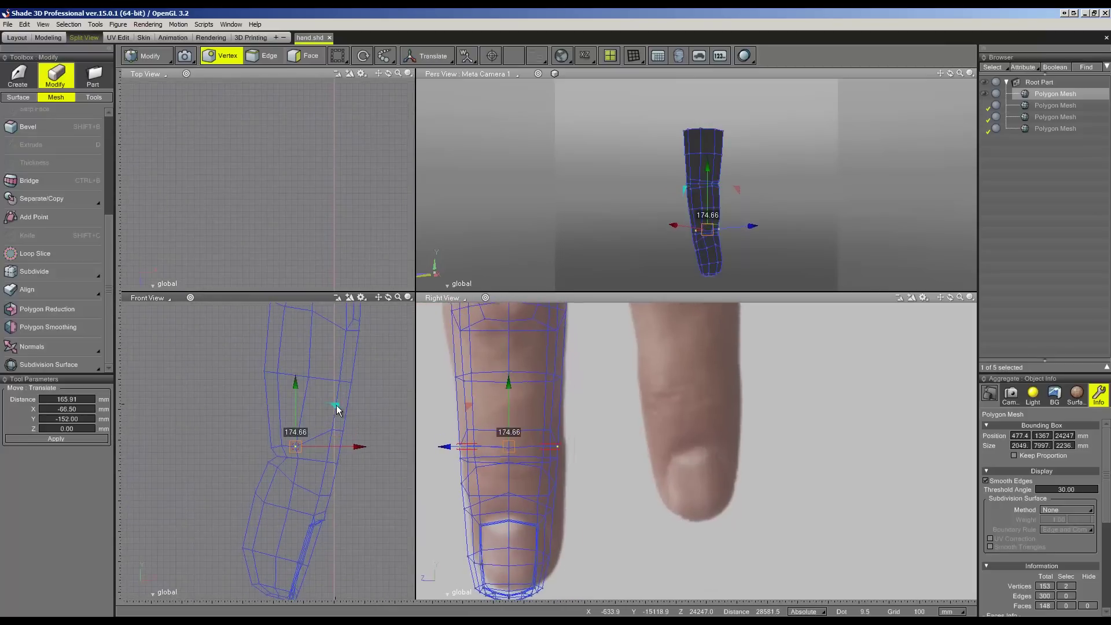
pyautogui.moveTo(331, 441); pyautogui.dragTo(332, 439)
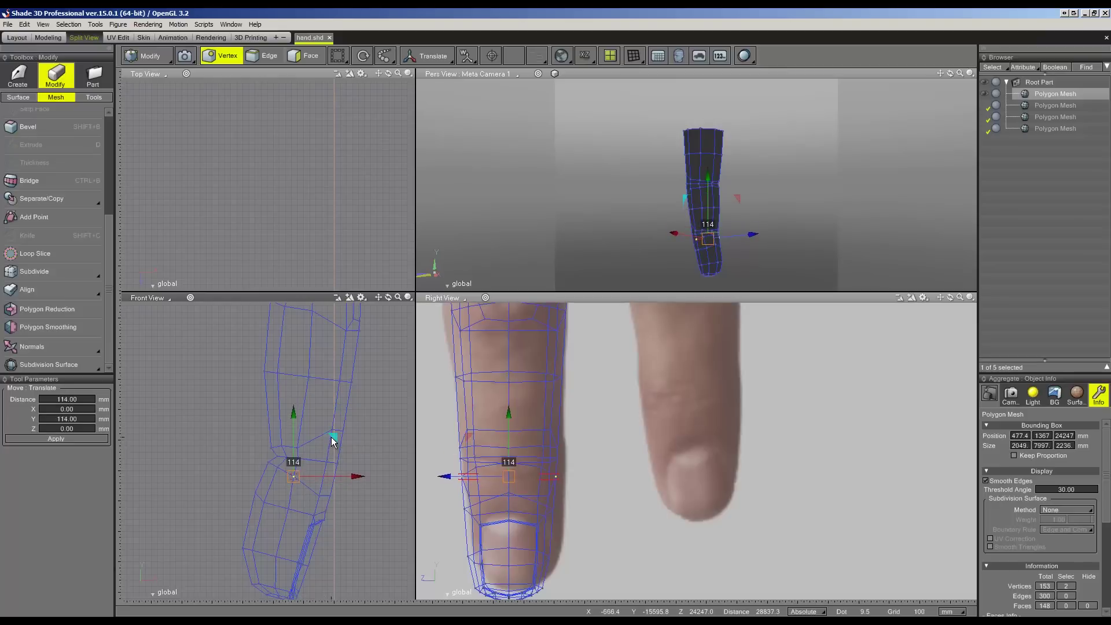
pyautogui.click(48, 39)
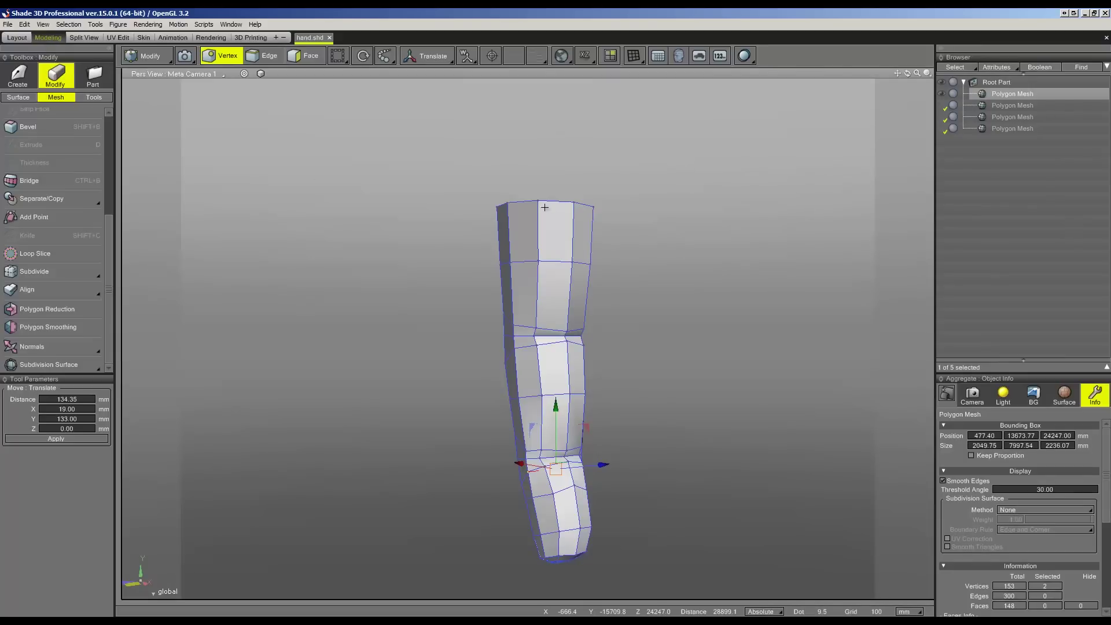
# - Hide the first finger mesh, show the second, and zoom the Front View in the four-view layout
pyautogui.moveTo(633, 352); pyautogui.dragTo(606, 362, button='middle')
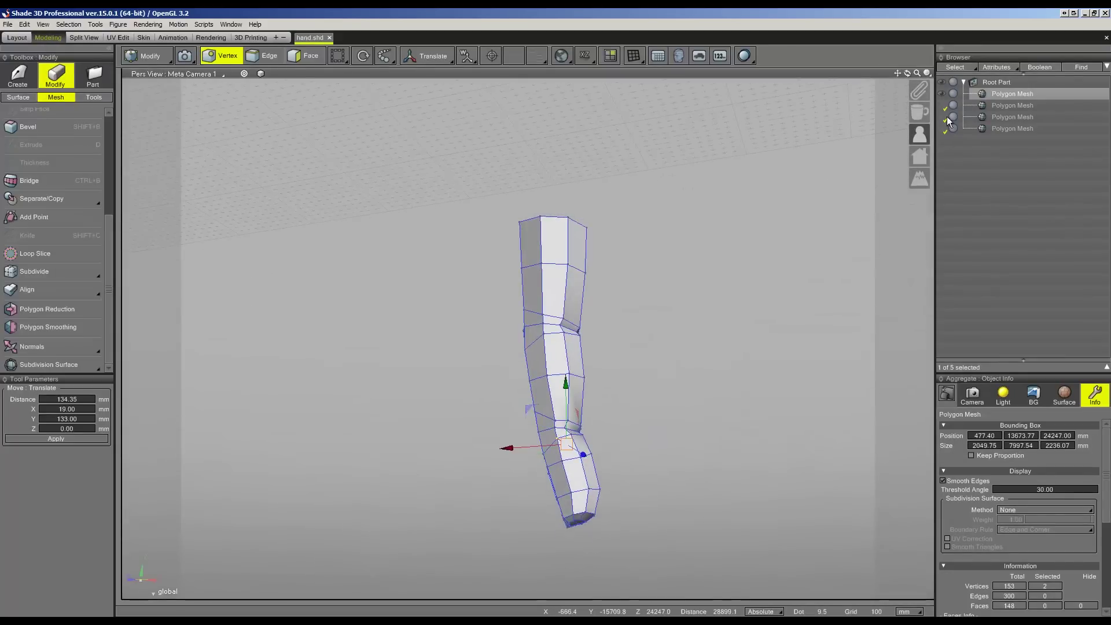
pyautogui.click(941, 94)
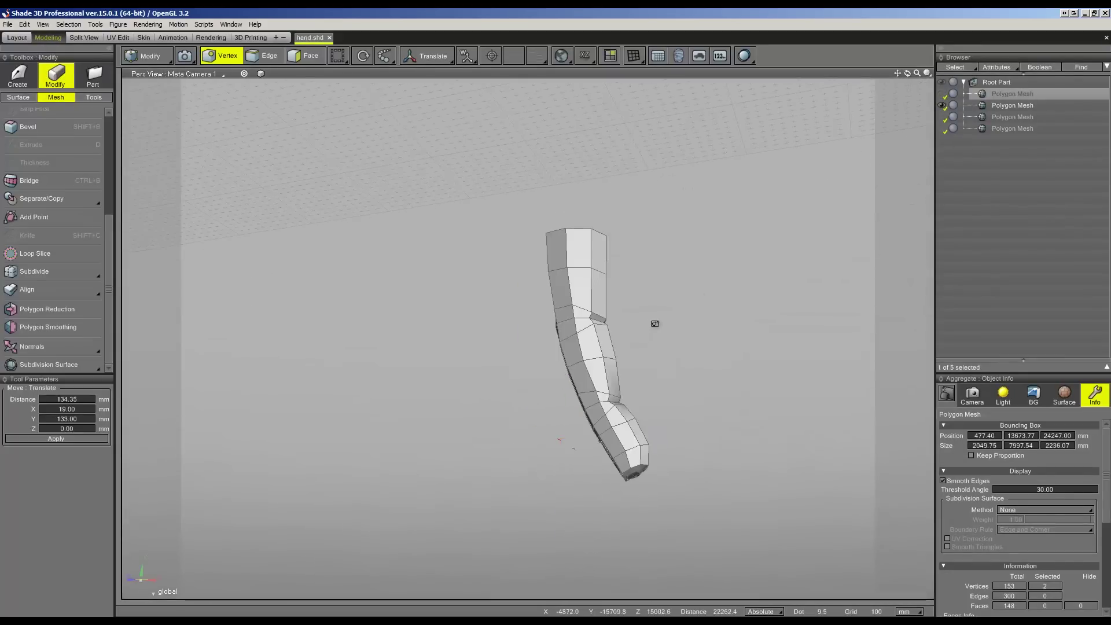
pyautogui.moveTo(654, 322); pyautogui.dragTo(669, 317, button='middle')
pyautogui.click(82, 39)
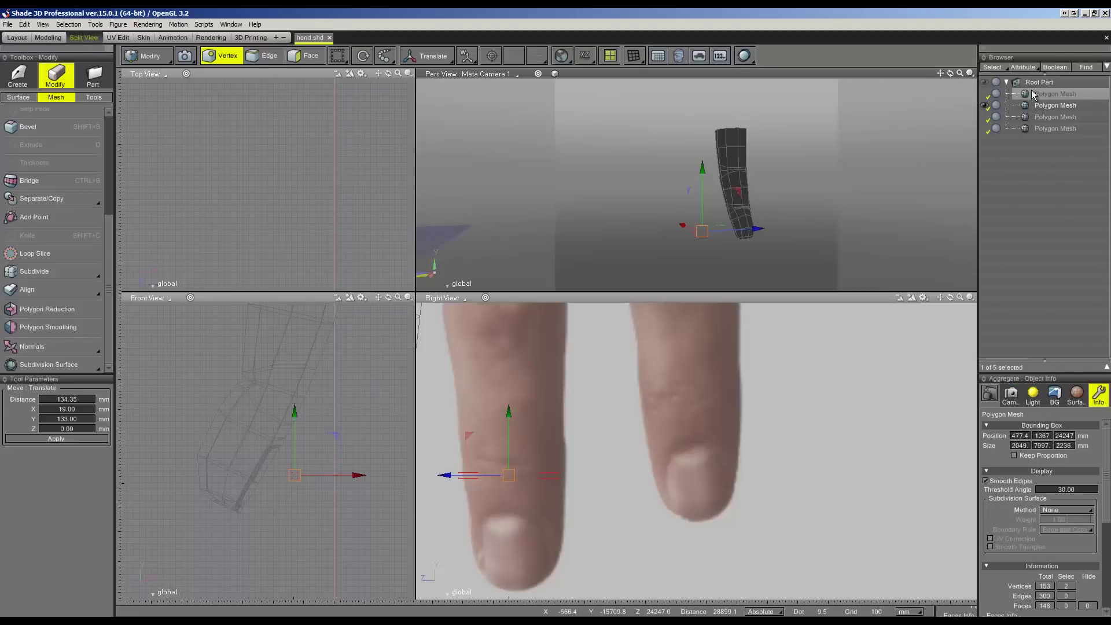
pyautogui.scroll(2, 298, 378)
pyautogui.scroll(2, 298, 378)
pyautogui.scroll(2, 298, 378)
# - Move the second finger's upper and lower joint vertices about 153 mm to follow the reference knuckle
pyautogui.moveTo(322, 366); pyautogui.dragTo(319, 377)
pyautogui.moveTo(306, 427); pyautogui.dragTo(308, 411)
pyautogui.moveTo(310, 412)
pyautogui.mouseDown(button='middle')
pyautogui.moveTo(284, 436)
pyautogui.moveTo(272, 412)
pyautogui.mouseUp(button='middle')
pyautogui.moveTo(304, 377); pyautogui.dragTo(303, 393)
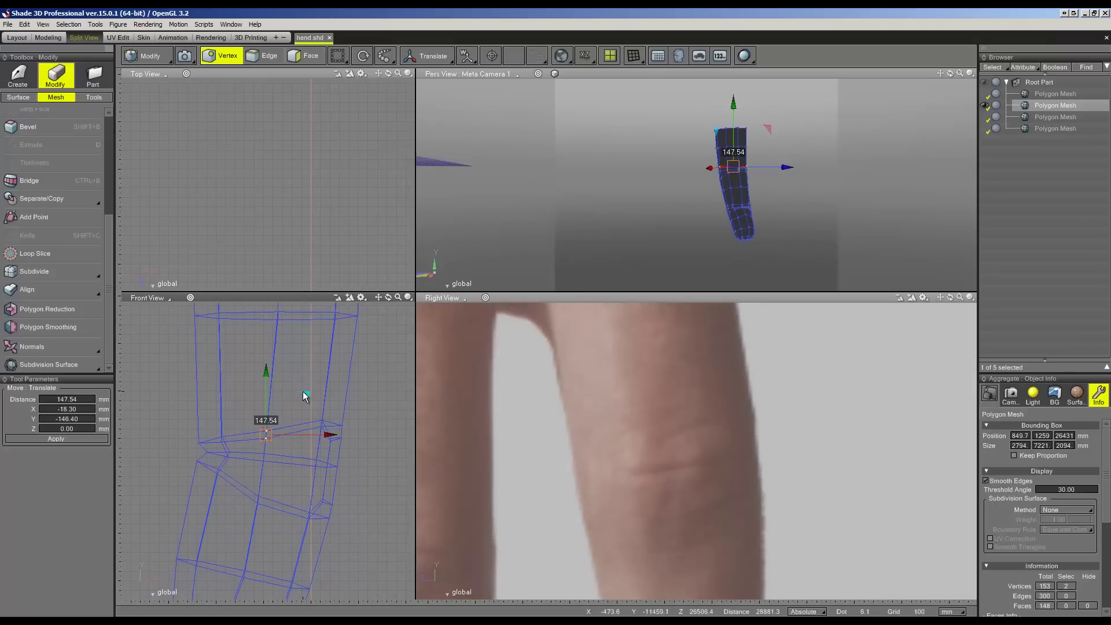
pyautogui.click(258, 499)
pyautogui.moveTo(297, 452); pyautogui.dragTo(297, 445)
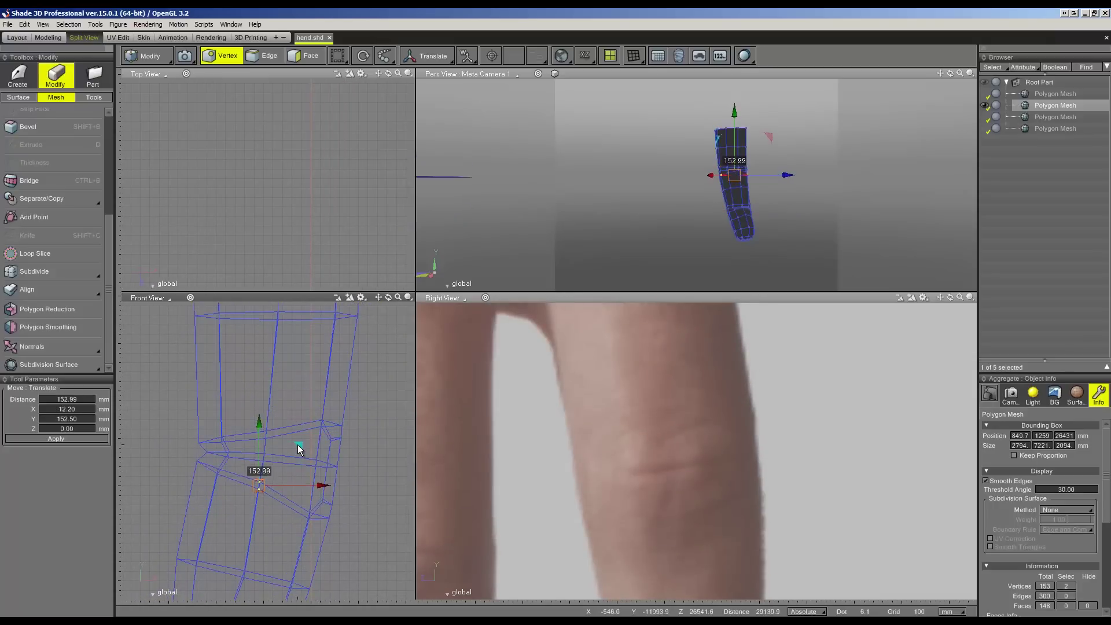
# - Show the third finger mesh instead of the second, orbit it upright, and select a joint vertex
pyautogui.click(988, 118)
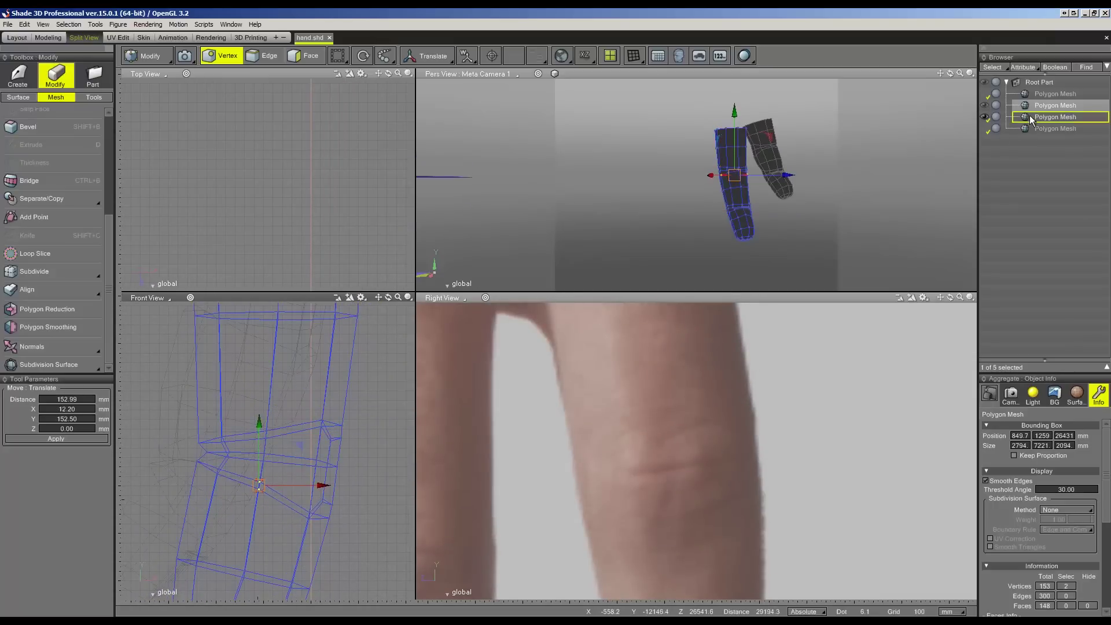
pyautogui.click(987, 107)
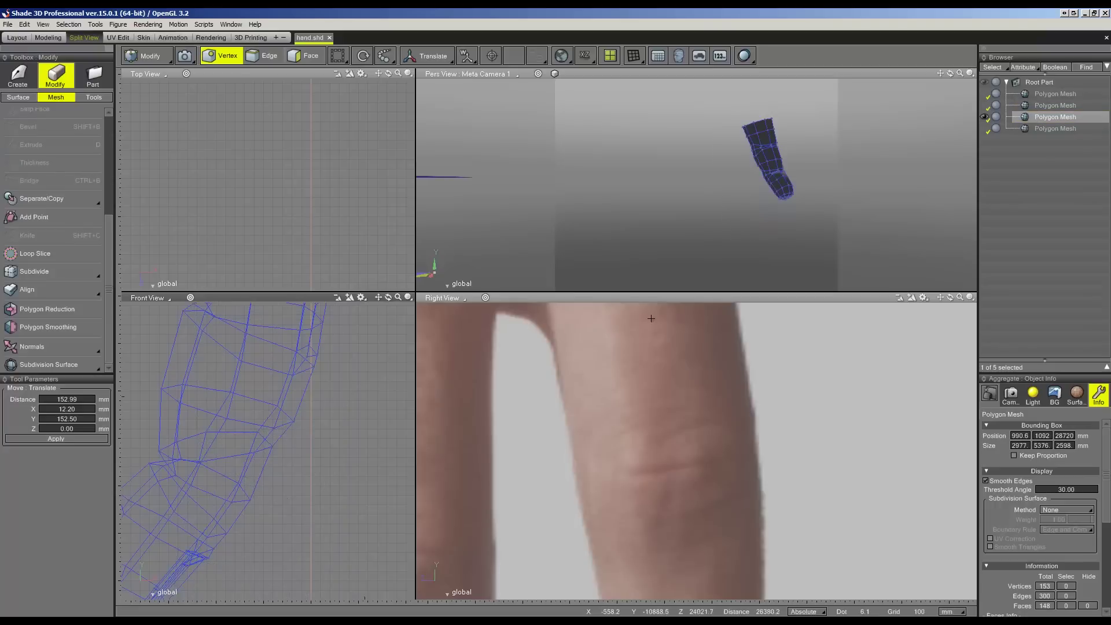
pyautogui.scroll(1, 220, 382)
pyautogui.scroll(1, 225, 394)
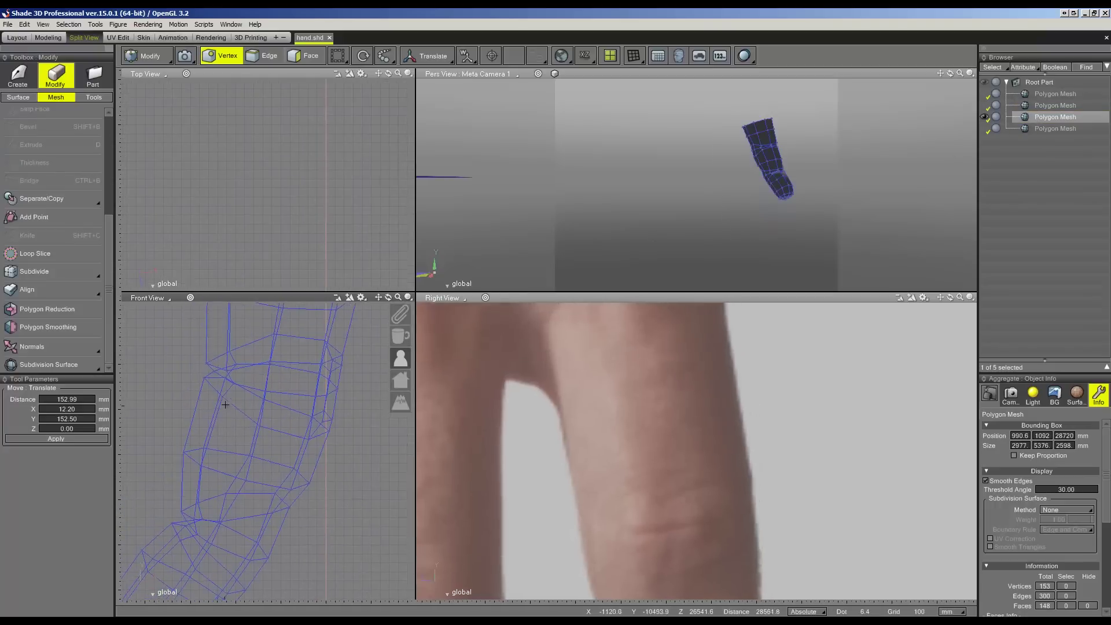
pyautogui.scroll(1, 268, 343)
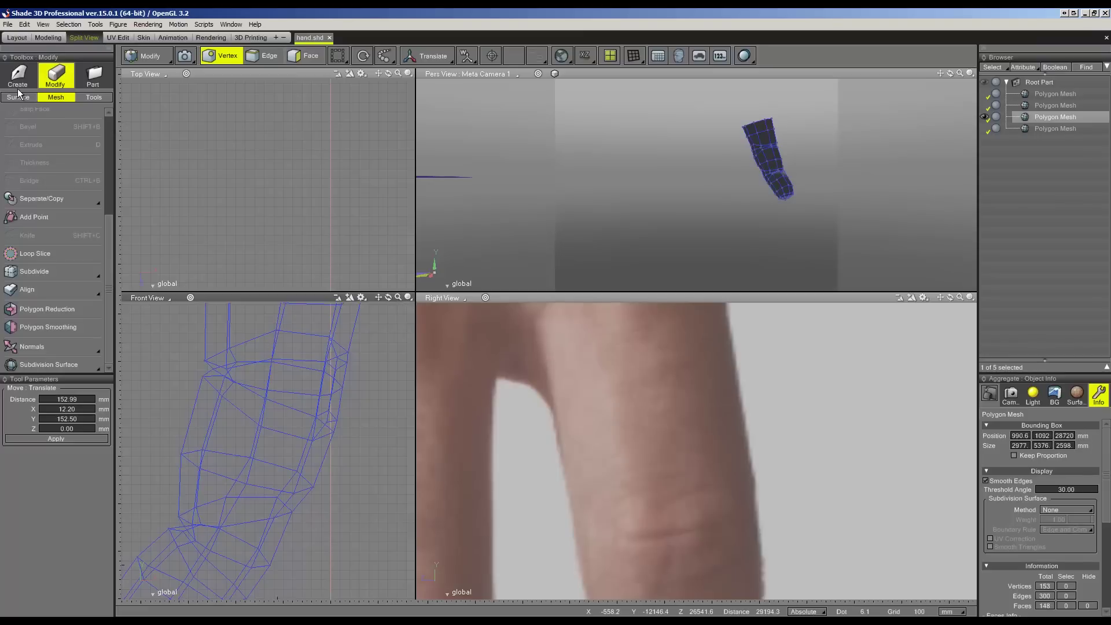
pyautogui.scroll(-1, 262, 365)
pyautogui.scroll(-1, 261, 371)
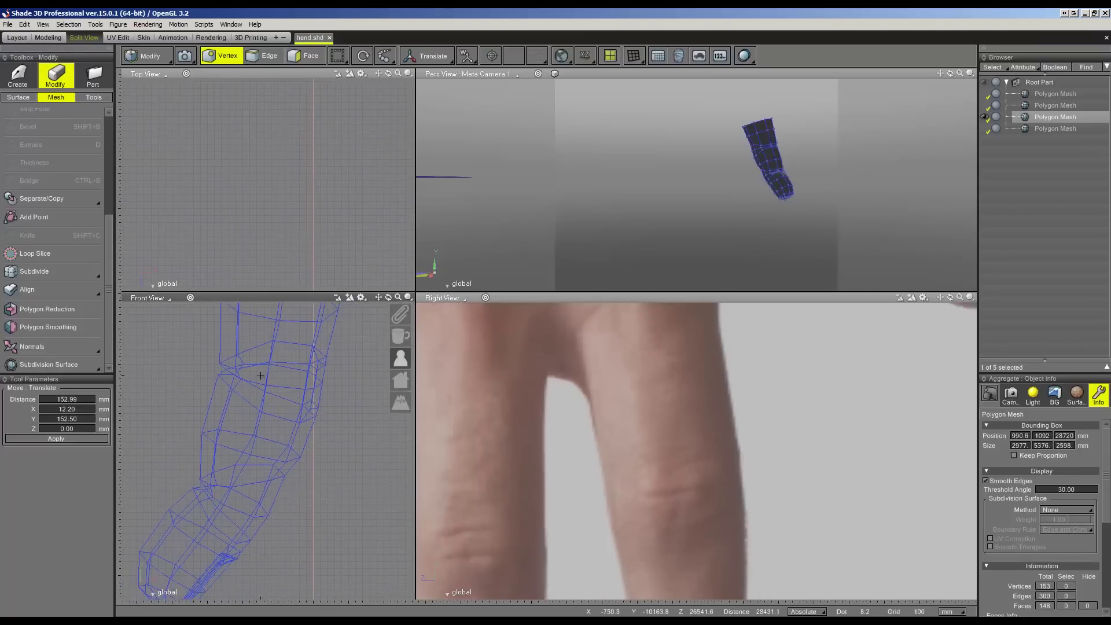
pyautogui.click(54, 39)
pyautogui.scroll(1, 727, 232)
pyautogui.scroll(2, 700, 203)
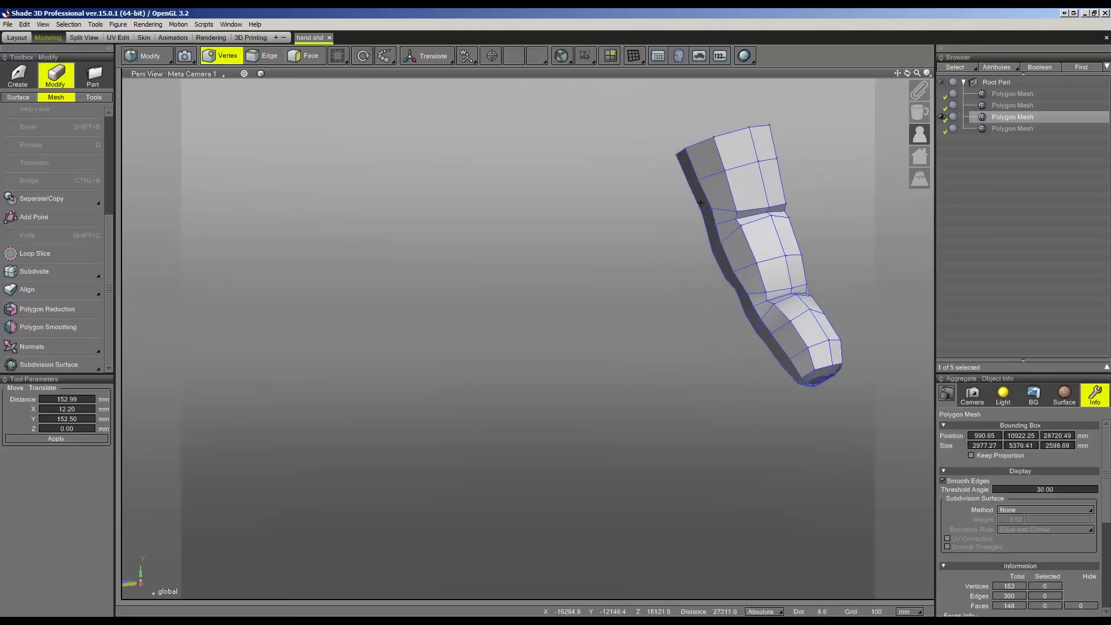
pyautogui.moveTo(711, 208); pyautogui.dragTo(786, 206, button='middle')
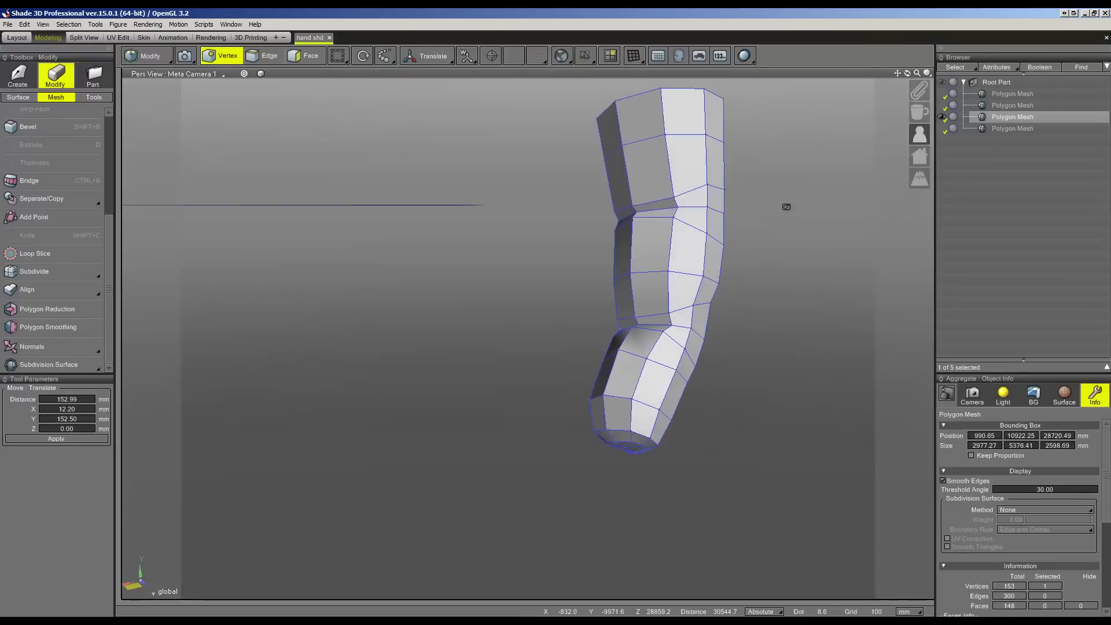
pyautogui.click(707, 185)
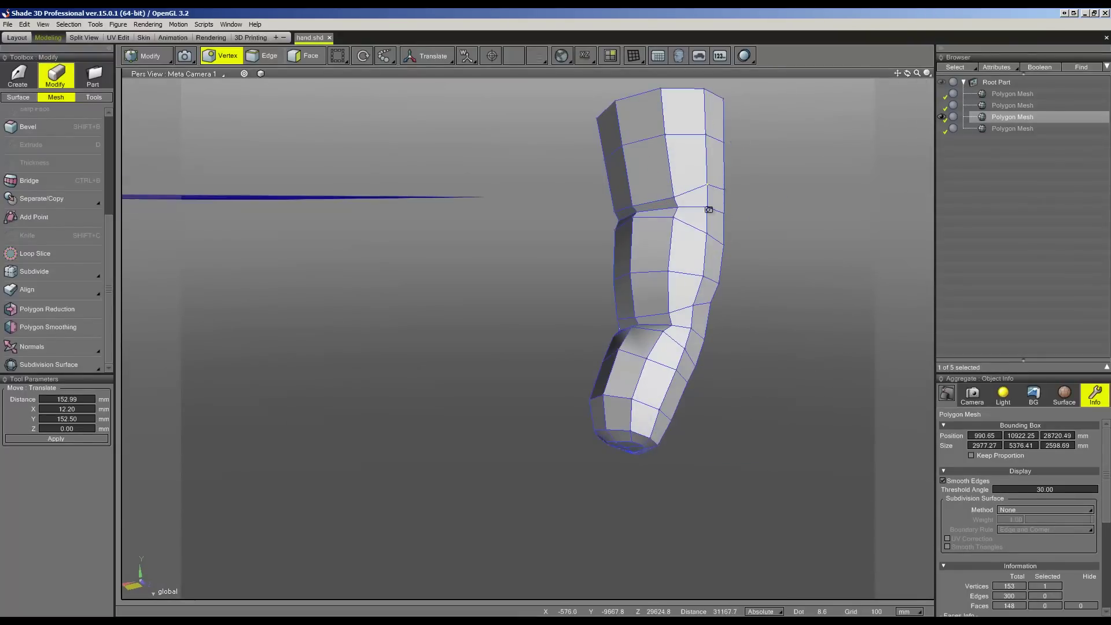
pyautogui.moveTo(708, 209); pyautogui.dragTo(696, 214, button='middle')
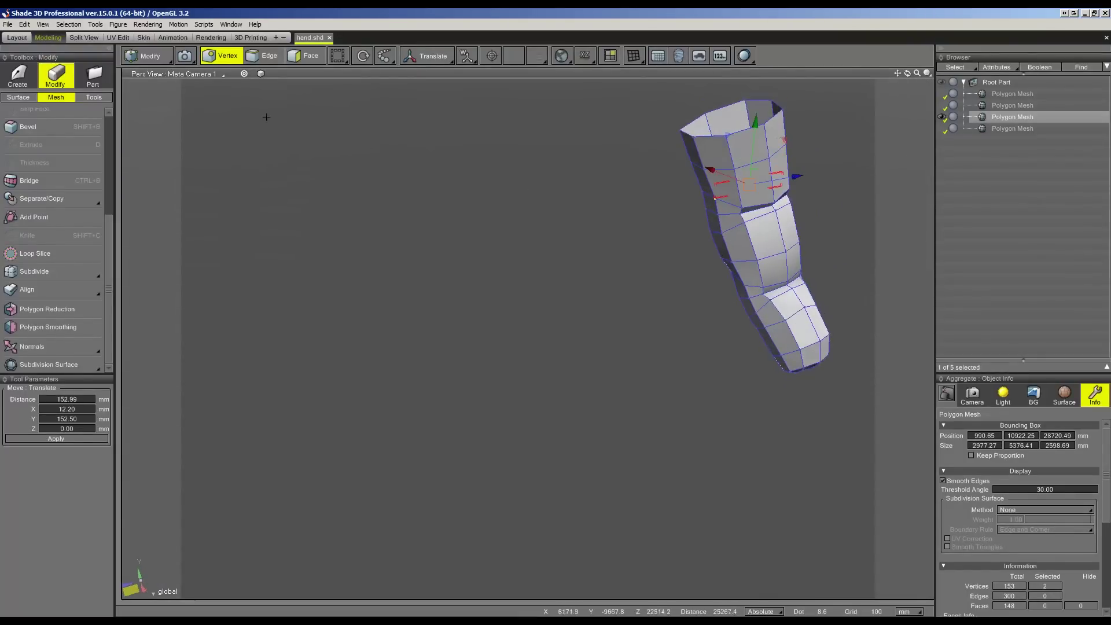
# - Lower the selected joint vertex slightly, add a second vertex, and raise both into place
pyautogui.click(88, 36)
pyautogui.moveTo(321, 331); pyautogui.dragTo(316, 343, button='middle')
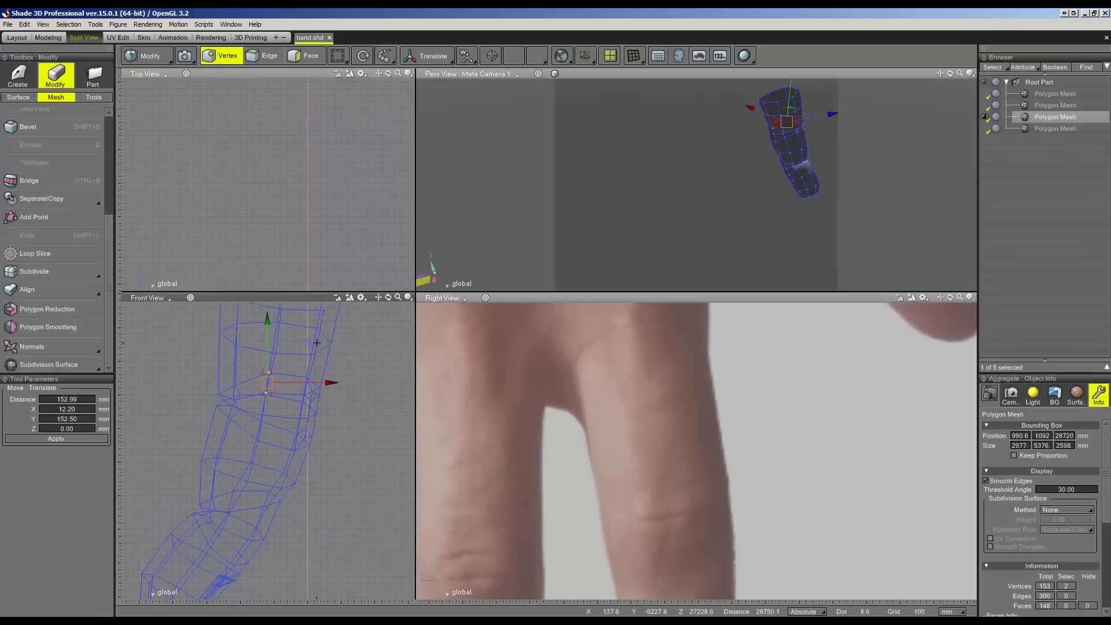
pyautogui.moveTo(312, 347); pyautogui.dragTo(310, 357)
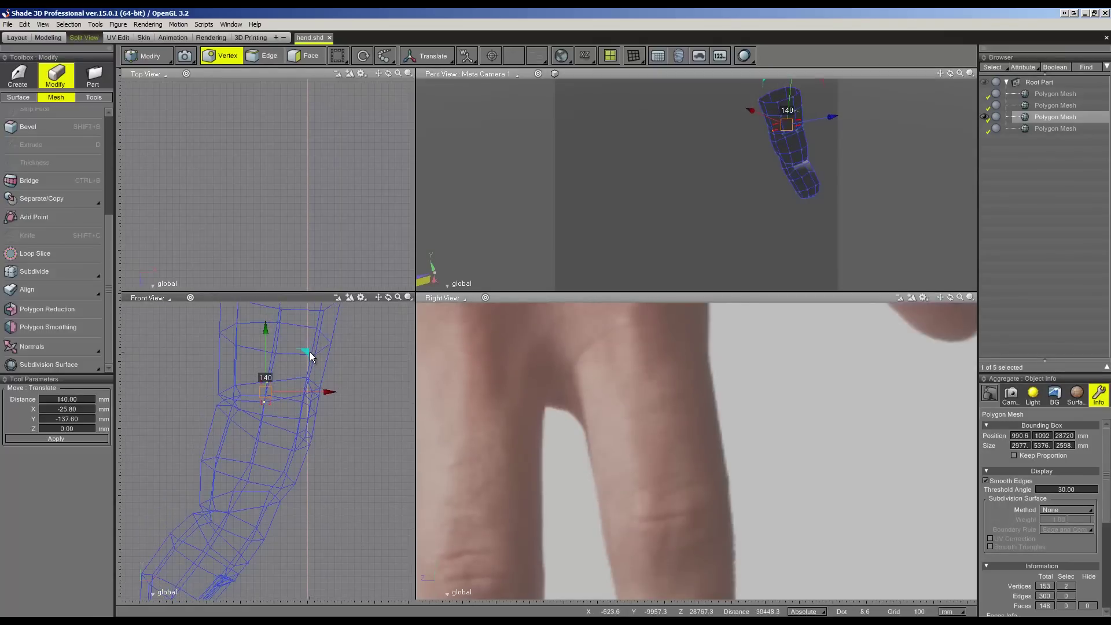
pyautogui.moveTo(747, 206)
pyautogui.mouseDown(button='middle')
pyautogui.moveTo(734, 215)
pyautogui.moveTo(782, 214)
pyautogui.mouseUp(button='middle')
pyautogui.scroll(2, 782, 214)
pyautogui.scroll(3, 769, 199)
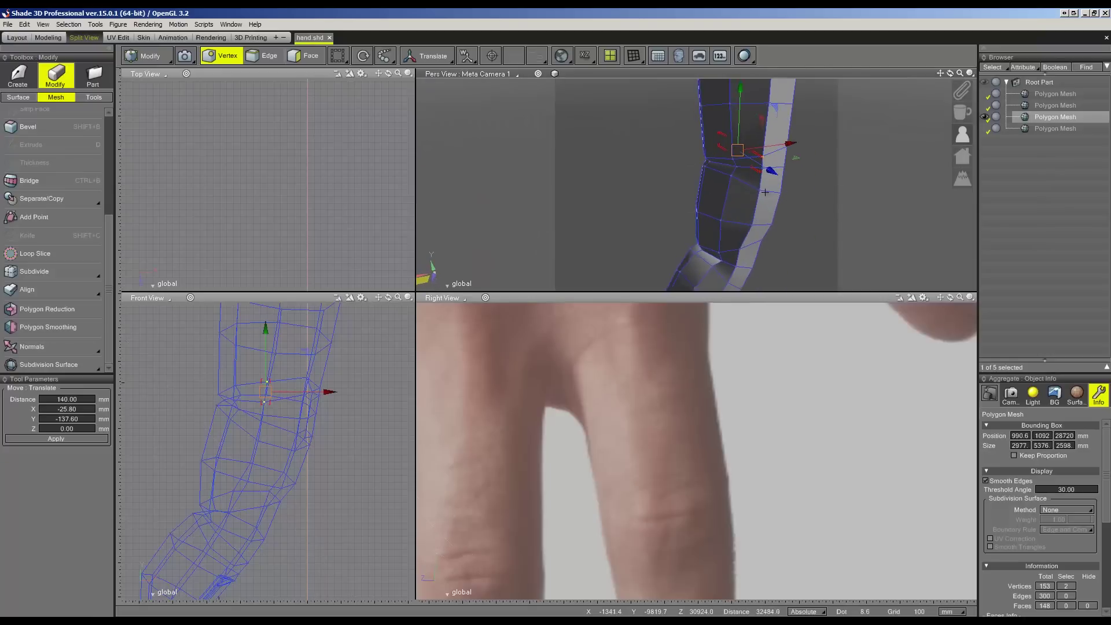
pyautogui.moveTo(761, 190); pyautogui.dragTo(711, 192, button='middle')
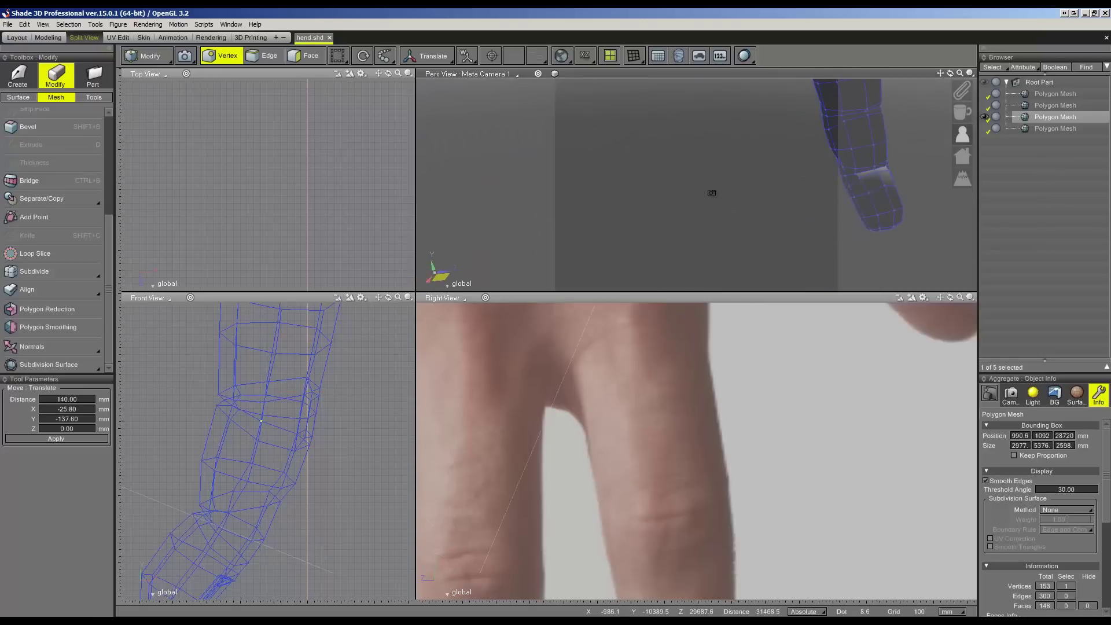
pyautogui.keyDown('shift'); pyautogui.click(824, 132); pyautogui.keyUp('shift')
pyautogui.moveTo(305, 396); pyautogui.dragTo(308, 382)
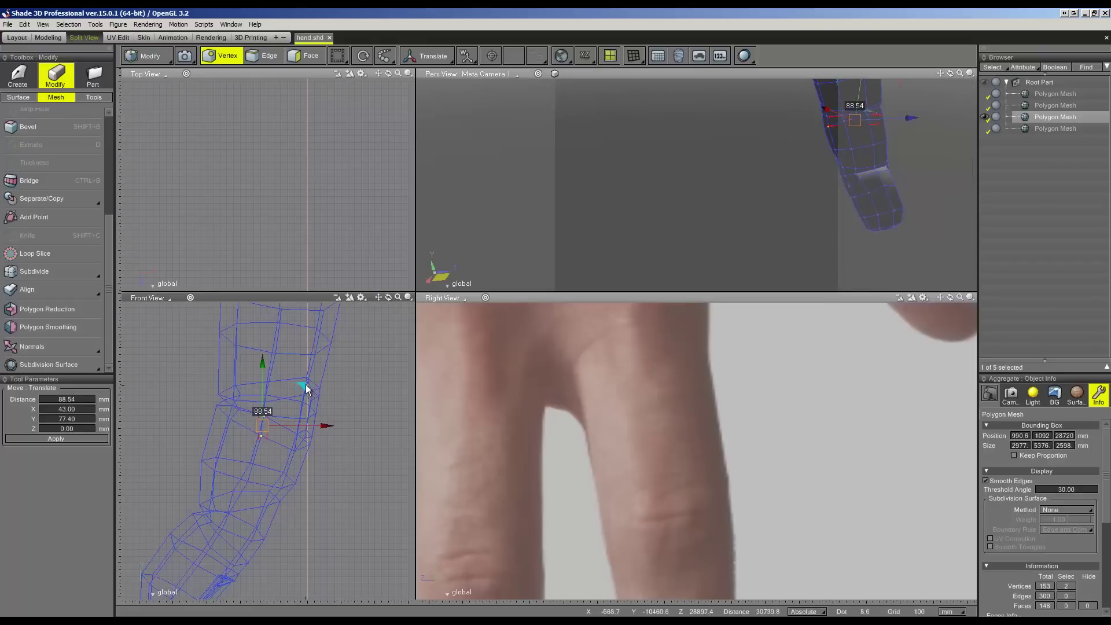
# - Frame the knuckle and nudge its vertices 28.47 mm (Y -6.91, Z -27.62), then isolate the fourth finger
pyautogui.click(48, 38)
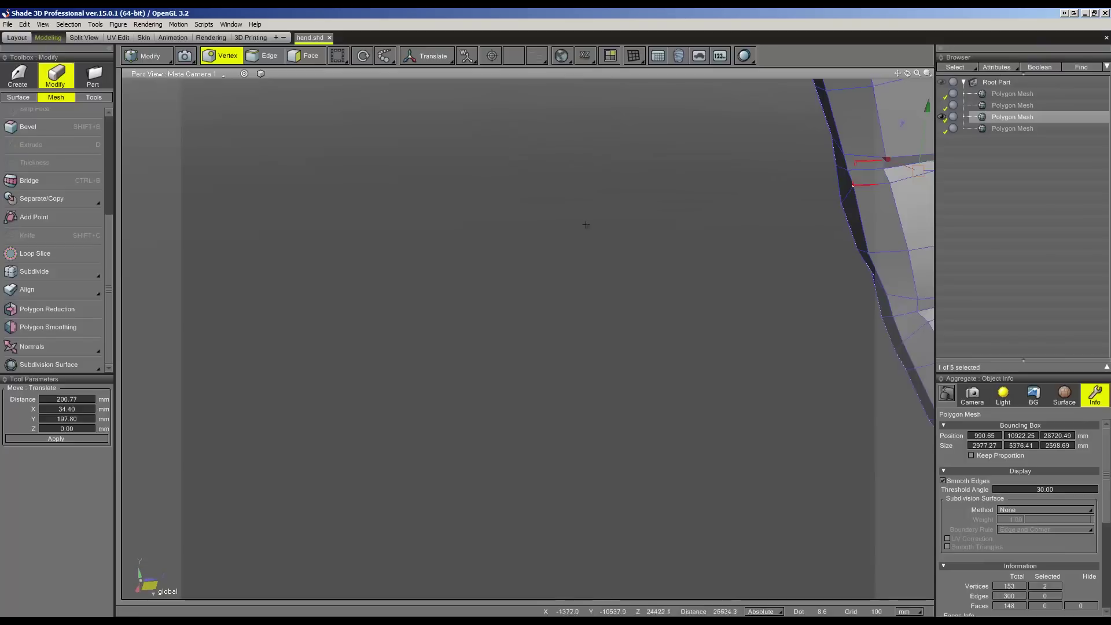
pyautogui.click(244, 74)
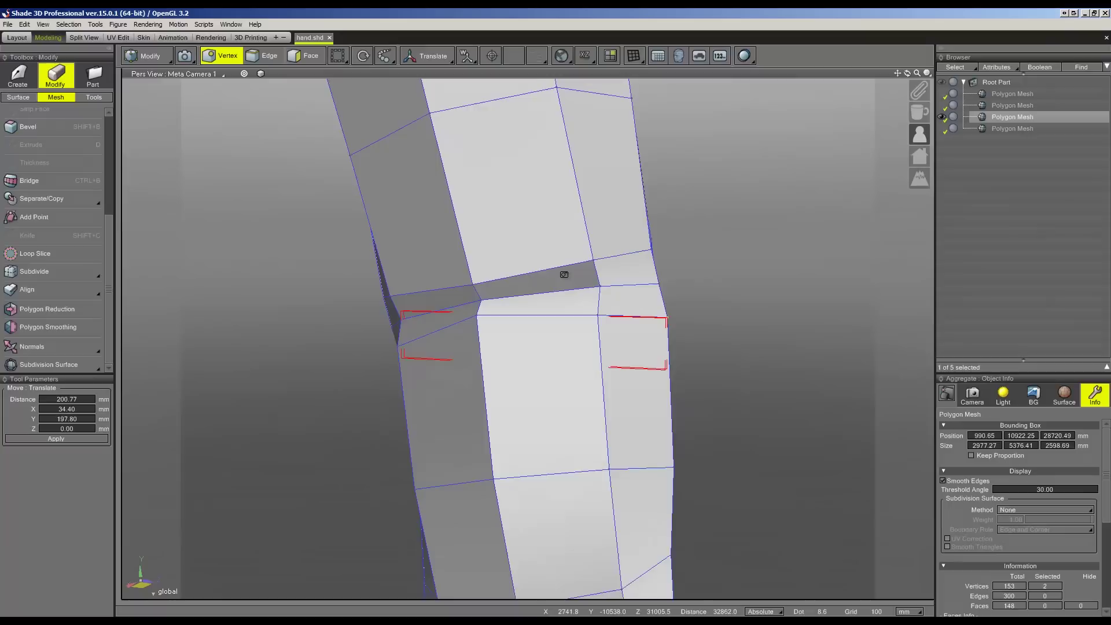
pyautogui.moveTo(564, 274); pyautogui.dragTo(557, 275, button='middle')
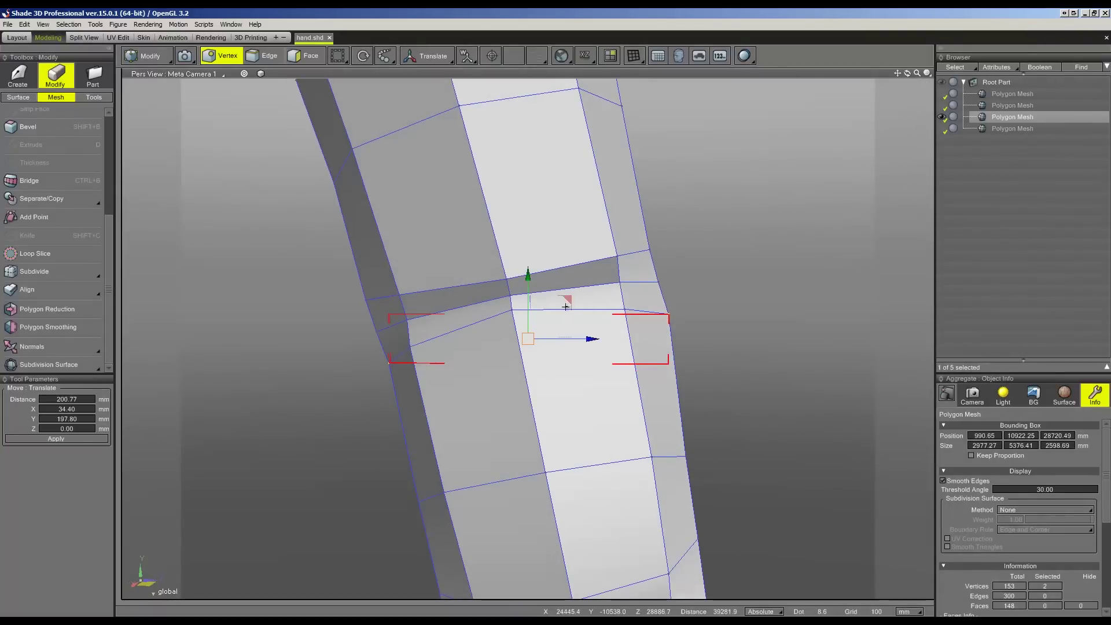
pyautogui.moveTo(567, 305); pyautogui.dragTo(564, 307)
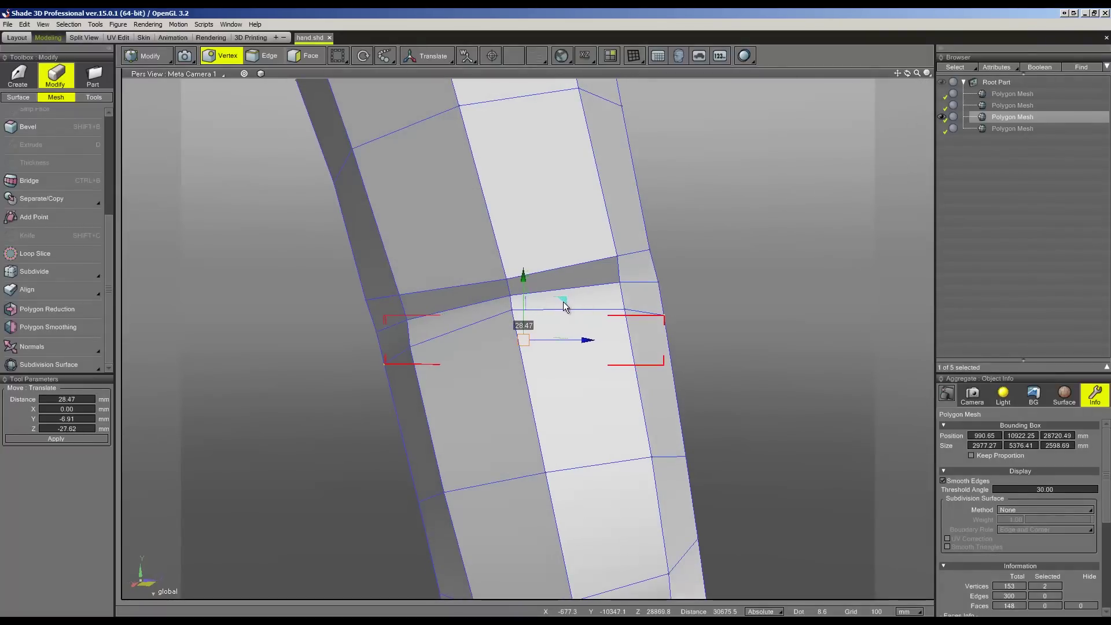
pyautogui.moveTo(937, 118); pyautogui.dragTo(939, 118)
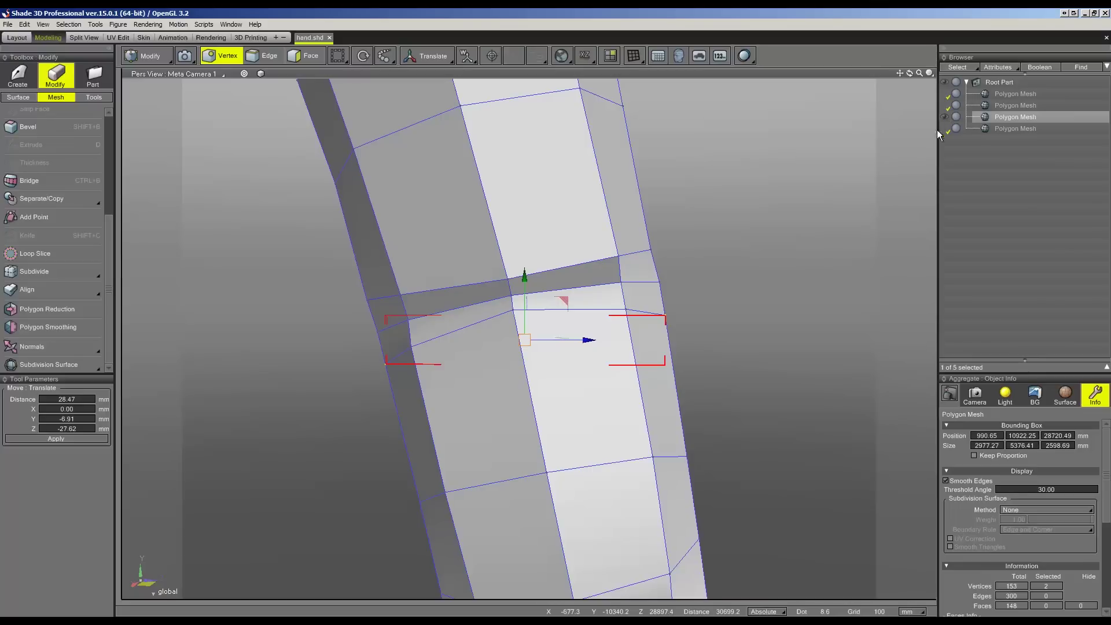
pyautogui.click(946, 129)
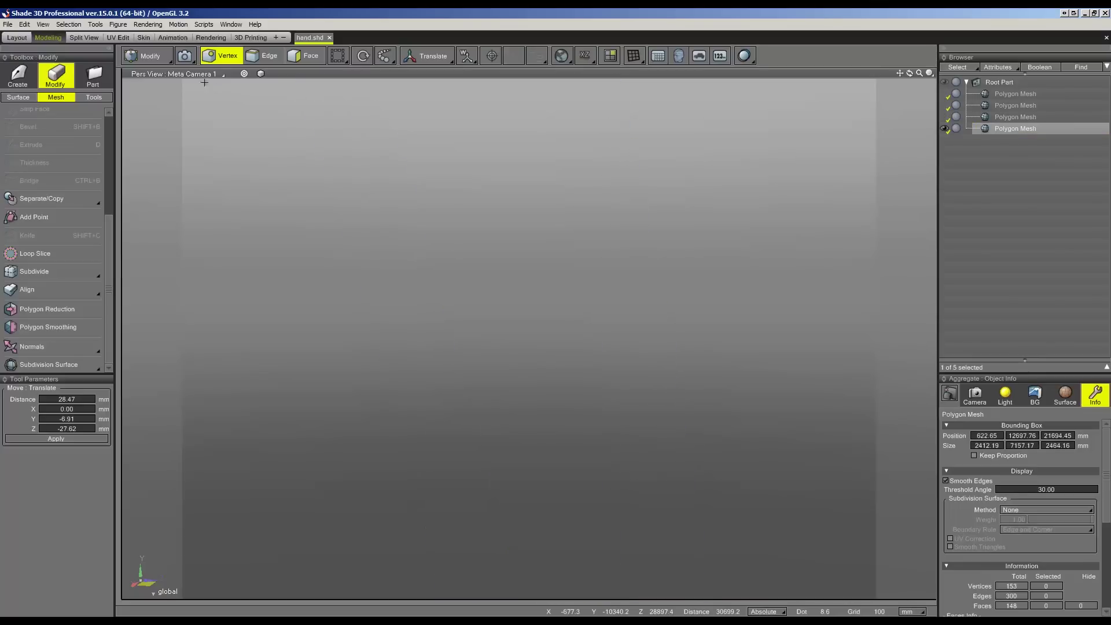
# - In four-view, move the fourth finger's two knuckle vertices 161.36 mm to fit the hand photo
pyautogui.click(86, 38)
pyautogui.scroll(2, 271, 530)
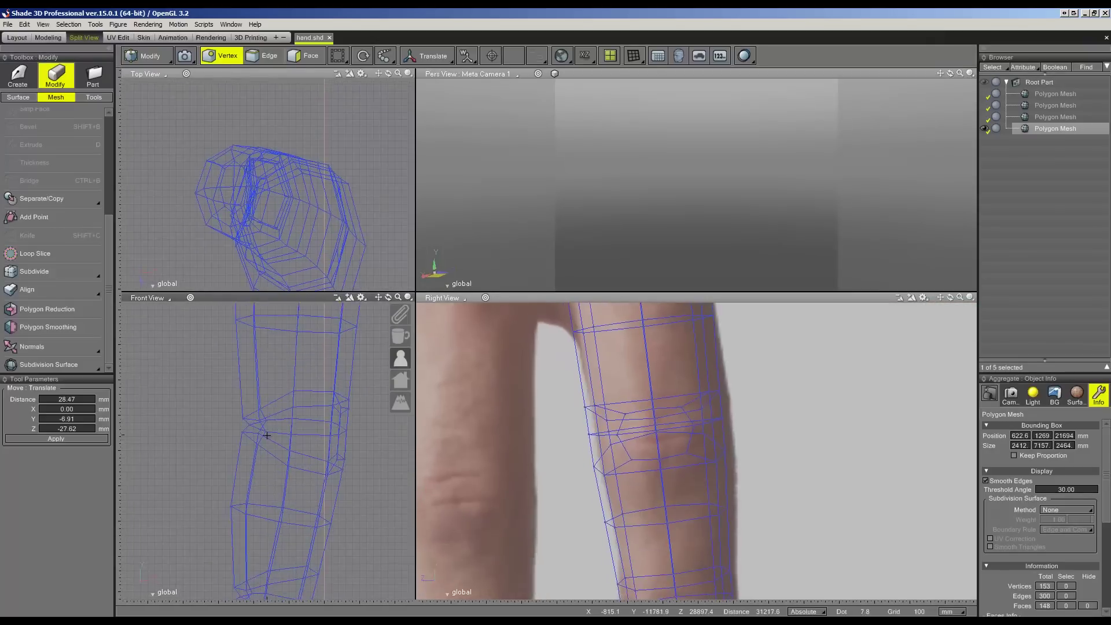
pyautogui.scroll(2, 284, 423)
pyautogui.moveTo(272, 372); pyautogui.dragTo(304, 404)
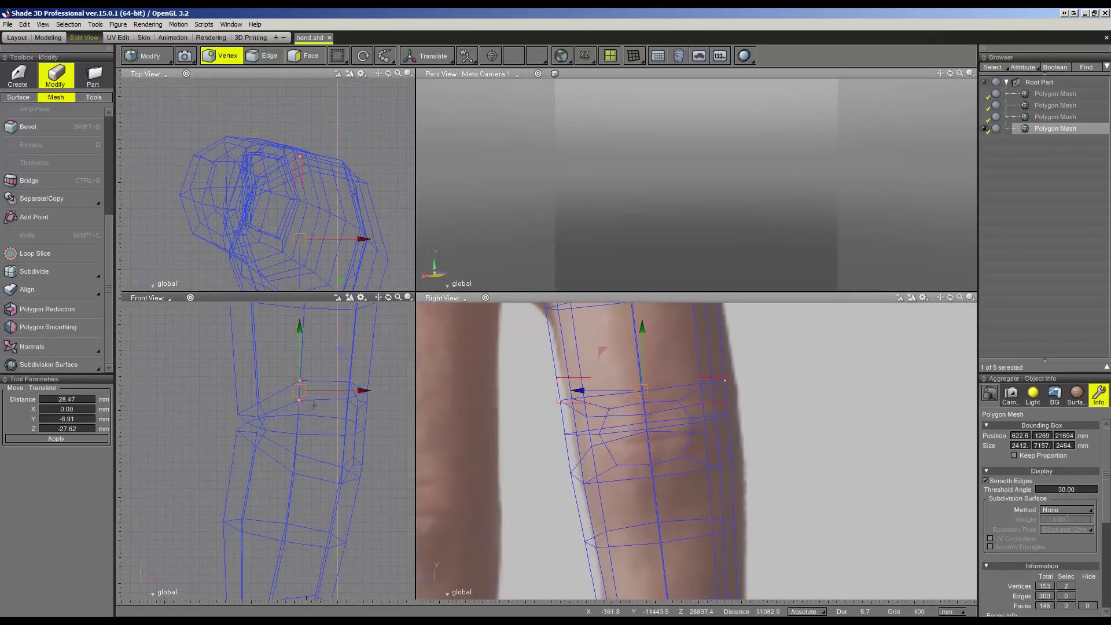
pyautogui.moveTo(343, 361); pyautogui.dragTo(317, 441)
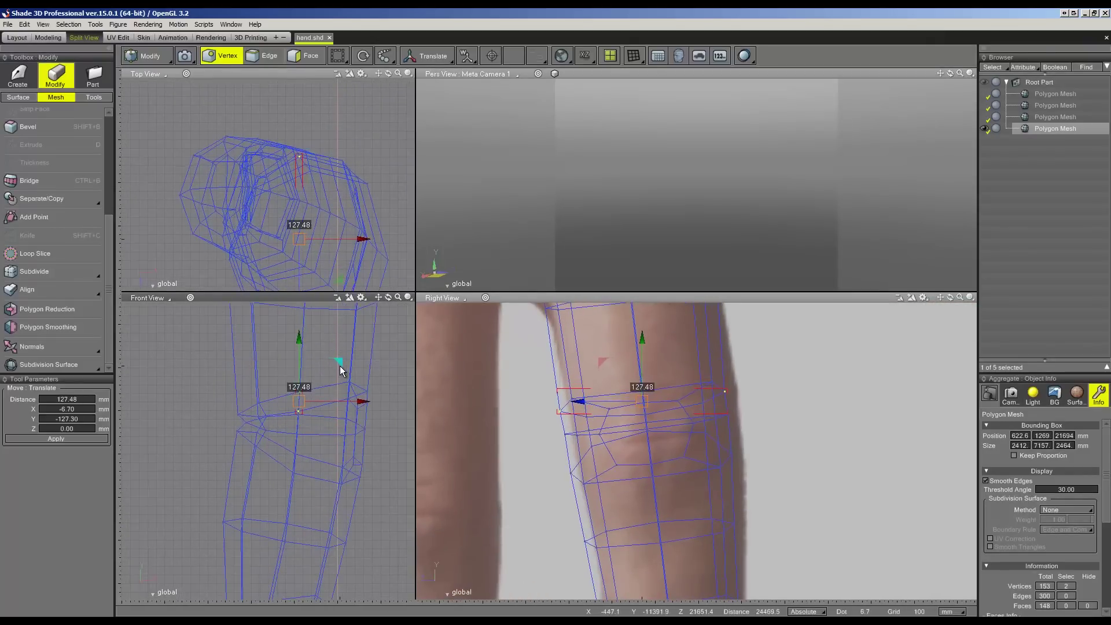
pyautogui.moveTo(287, 484)
pyautogui.mouseDown()
pyautogui.moveTo(326, 412)
pyautogui.moveTo(305, 451)
pyautogui.moveTo(341, 412)
pyautogui.mouseUp()
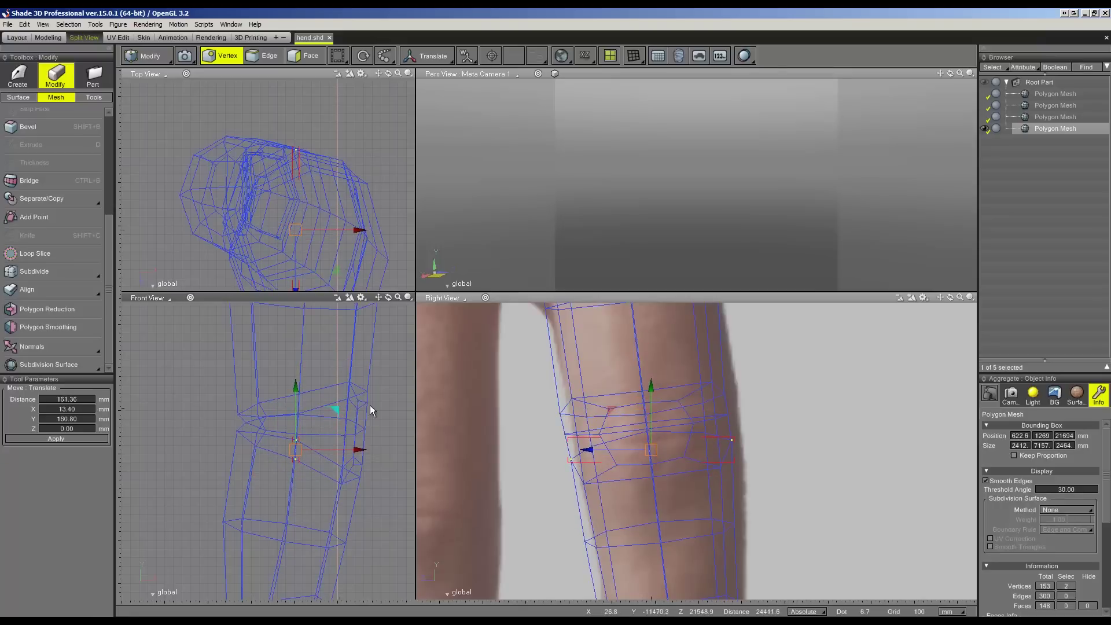
pyautogui.click(852, 394)
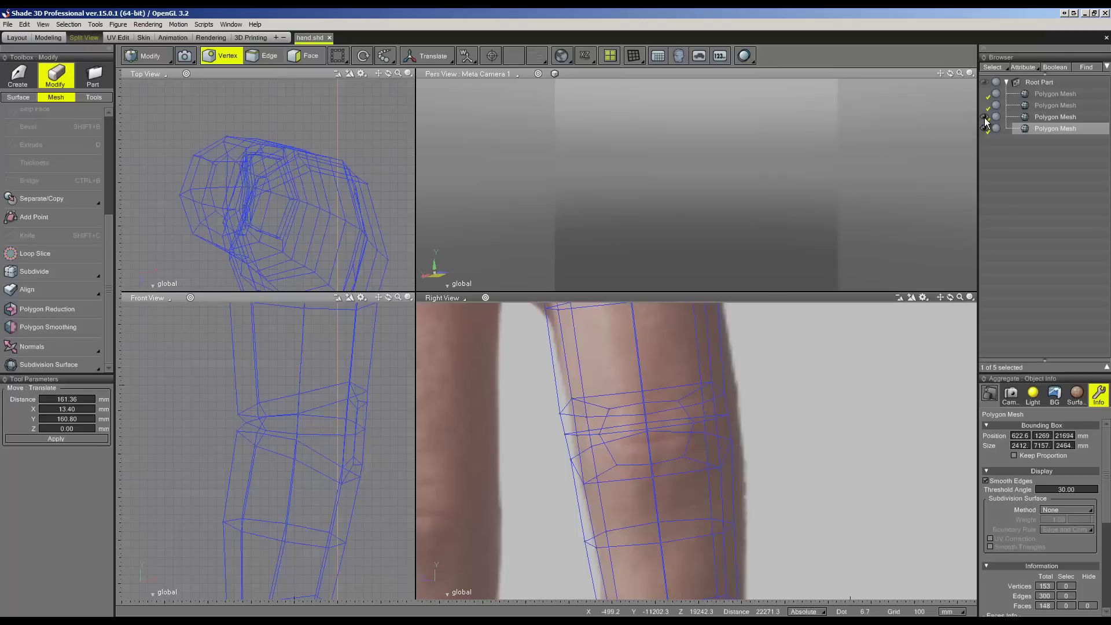
# - Turn visibility back on for all finger meshes in the Browser
pyautogui.click(984, 116)
pyautogui.click(984, 105)
pyautogui.click(1055, 93)
pyautogui.keyDown('shift'); pyautogui.click(1055, 127); pyautogui.keyUp('shift')
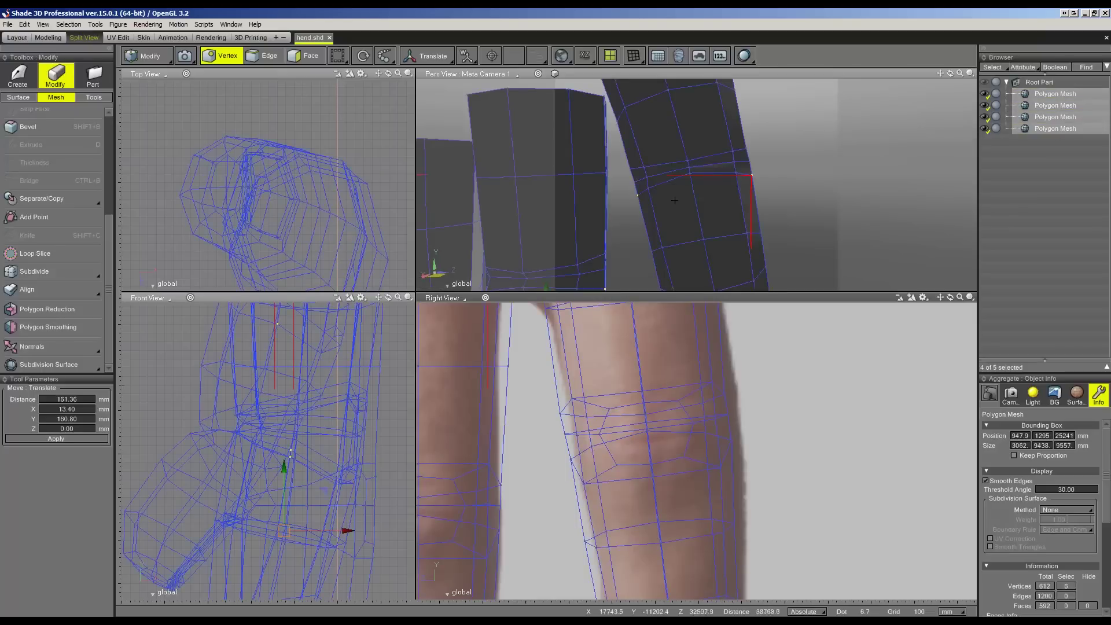
# - Merge the four finger meshes into a single 612-vertex polygon mesh
pyautogui.press('Tab')
pyautogui.rightClick(585, 169)
pyautogui.moveTo(617, 184)
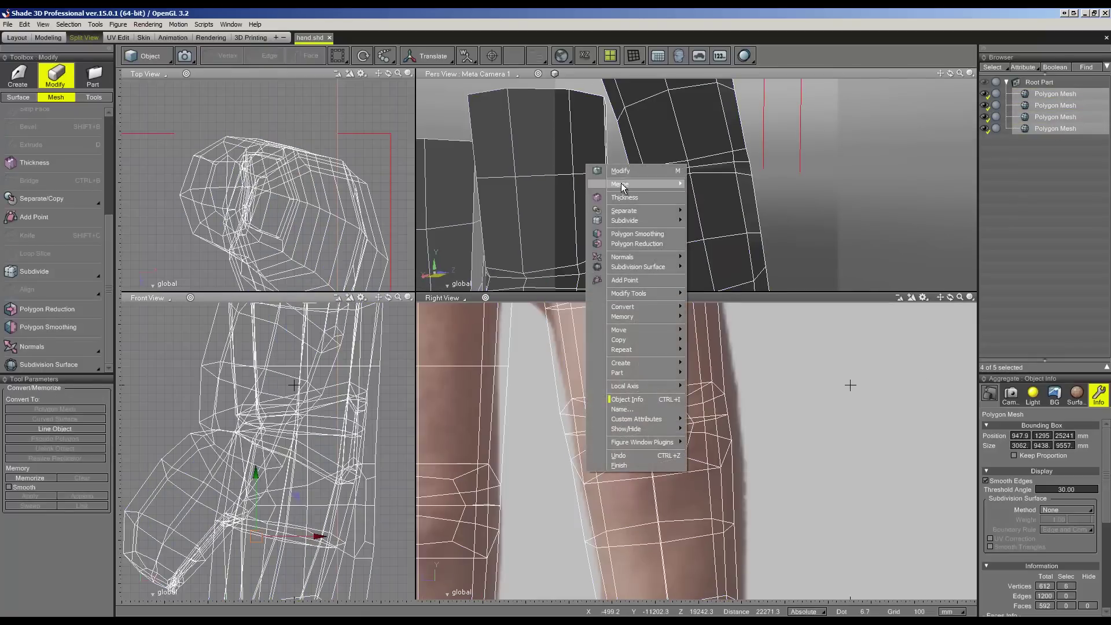
pyautogui.click(721, 185)
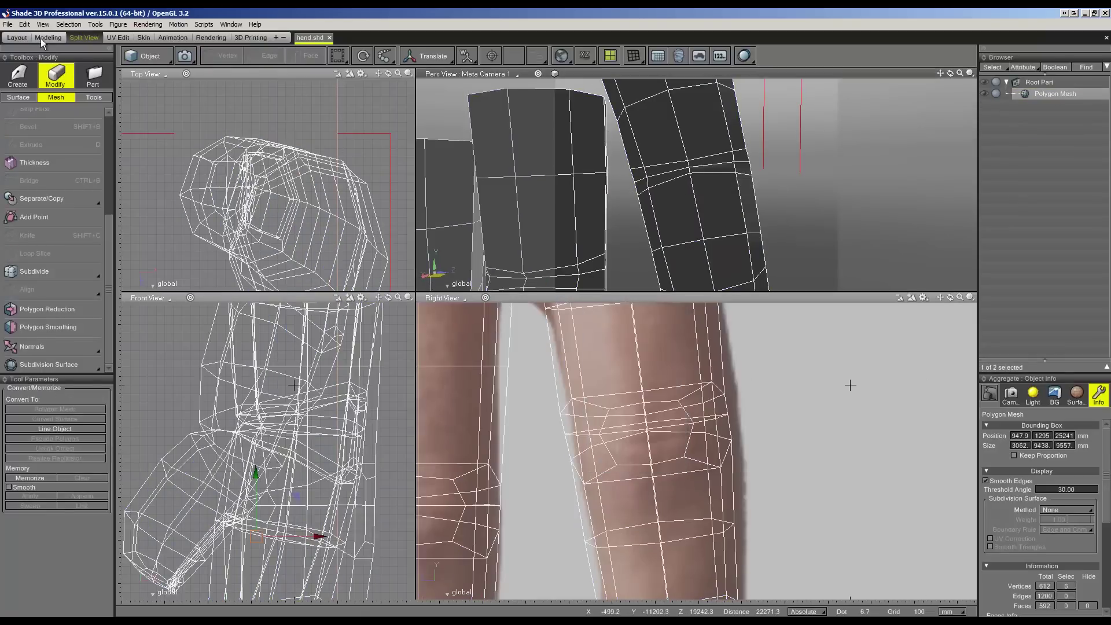
# - Return to the single perspective view and frame all four fingers
pyautogui.click(40, 38)
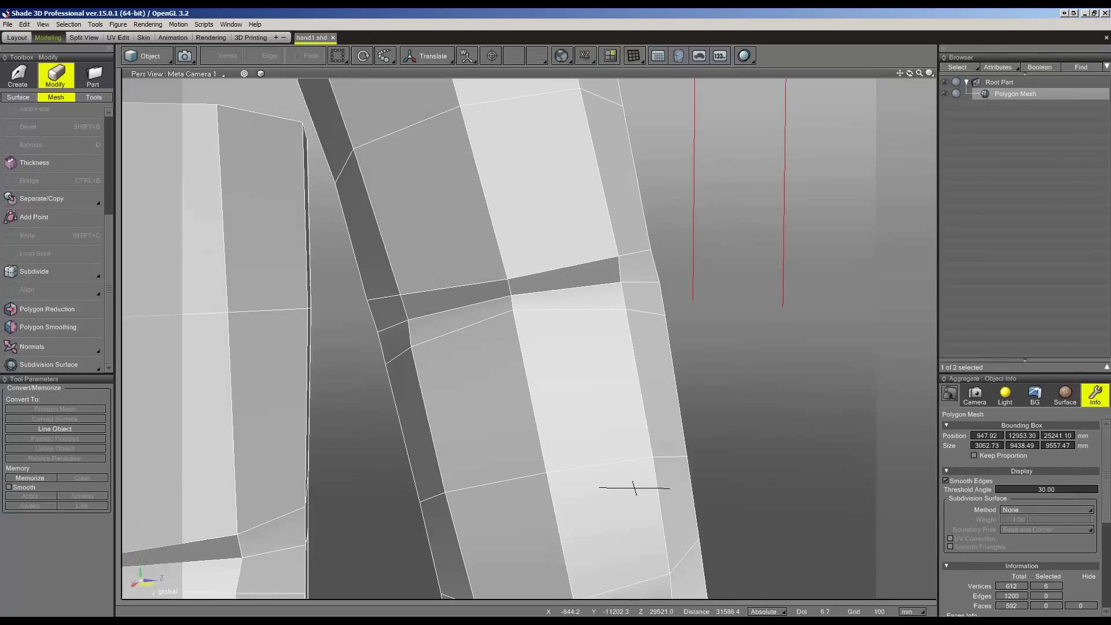
pyautogui.scroll(-5, 659, 173)
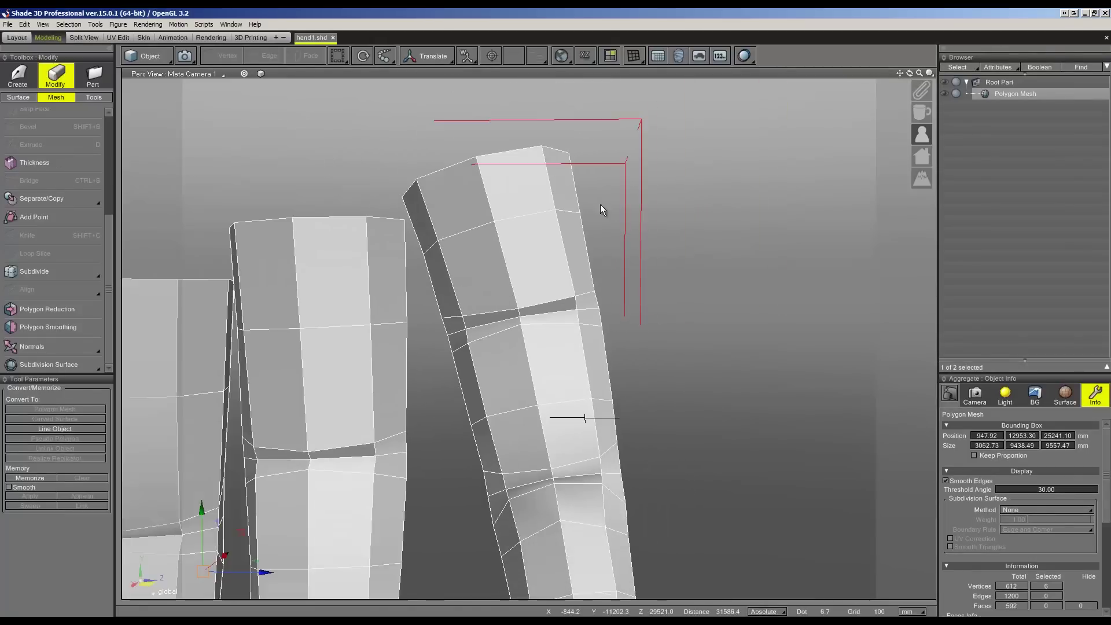
pyautogui.moveTo(600, 204); pyautogui.dragTo(411, 199, button='middle')
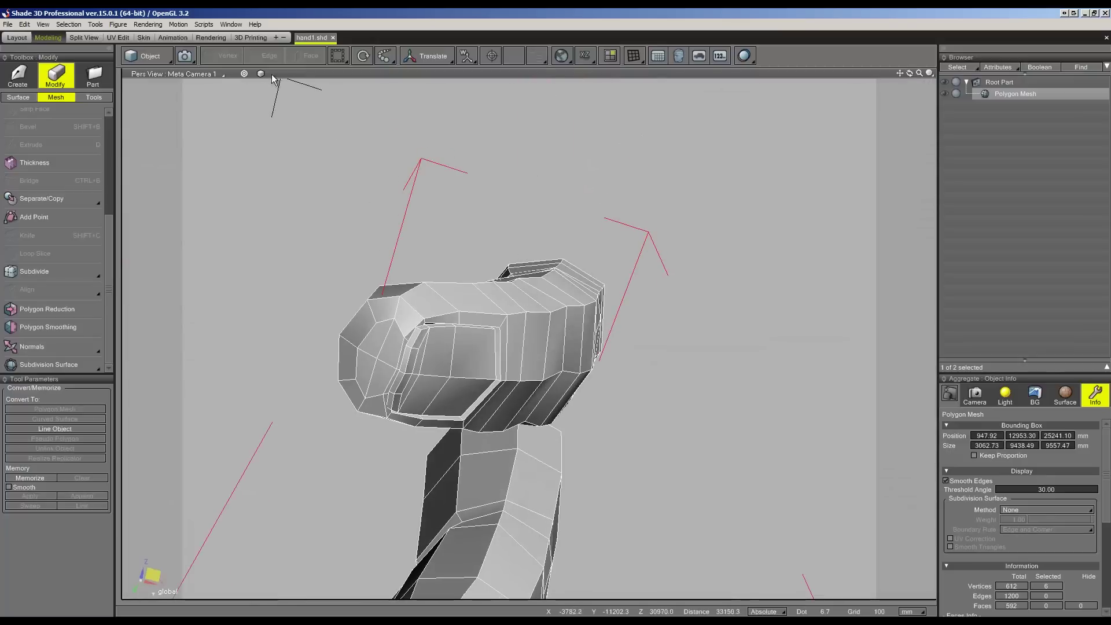
pyautogui.click(243, 73)
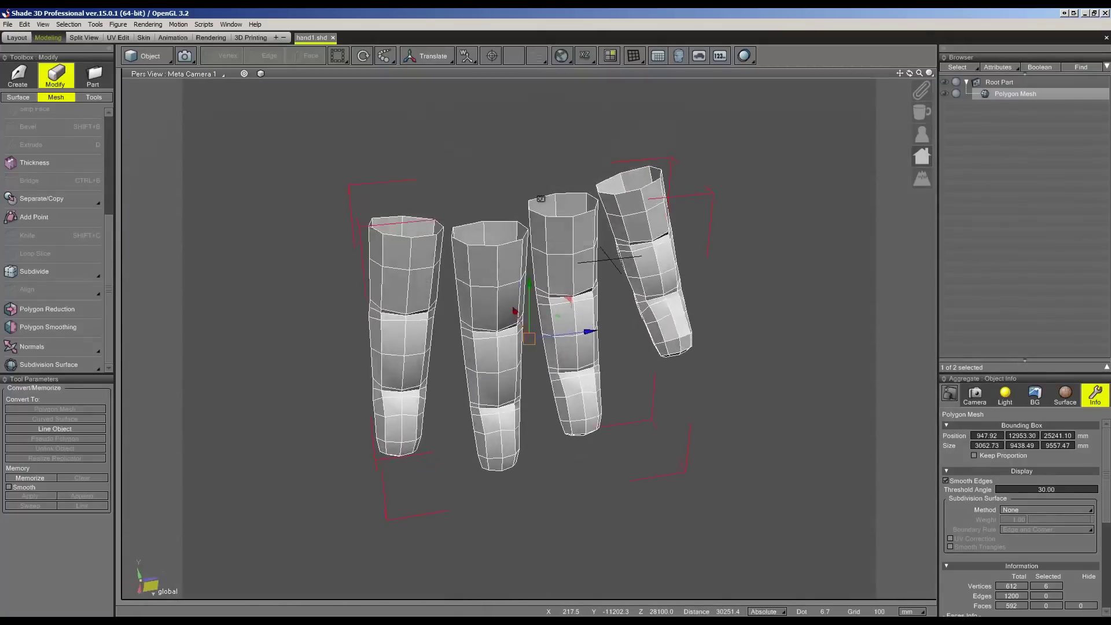
pyautogui.scroll(3, 432, 179)
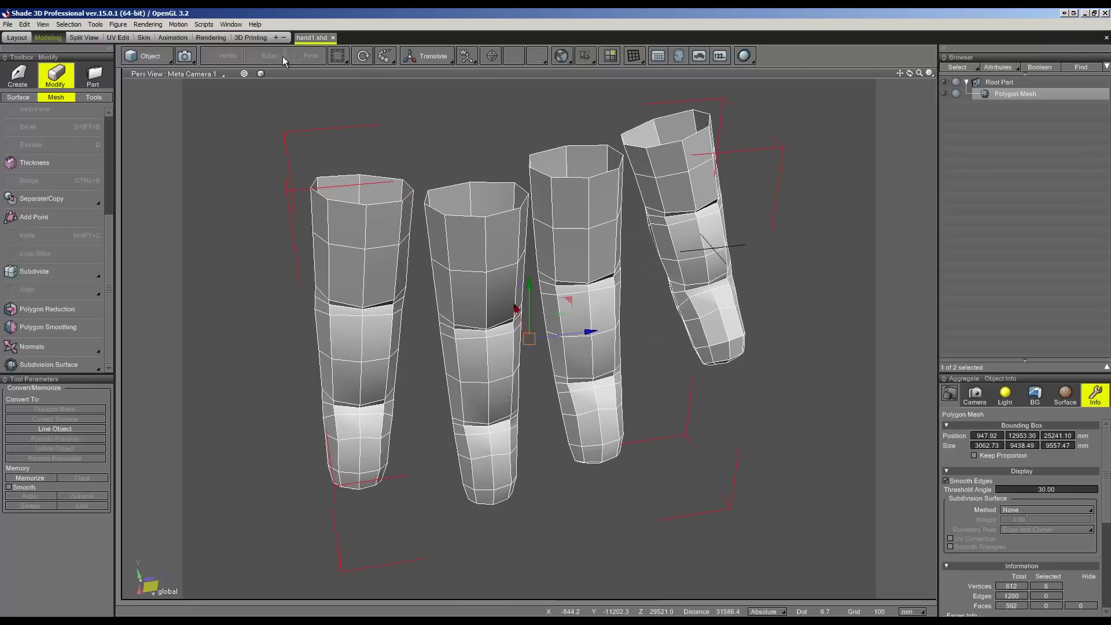
# - Select the adjoining top rim edges of the first two fingers in edge mode
pyautogui.click(155, 84)
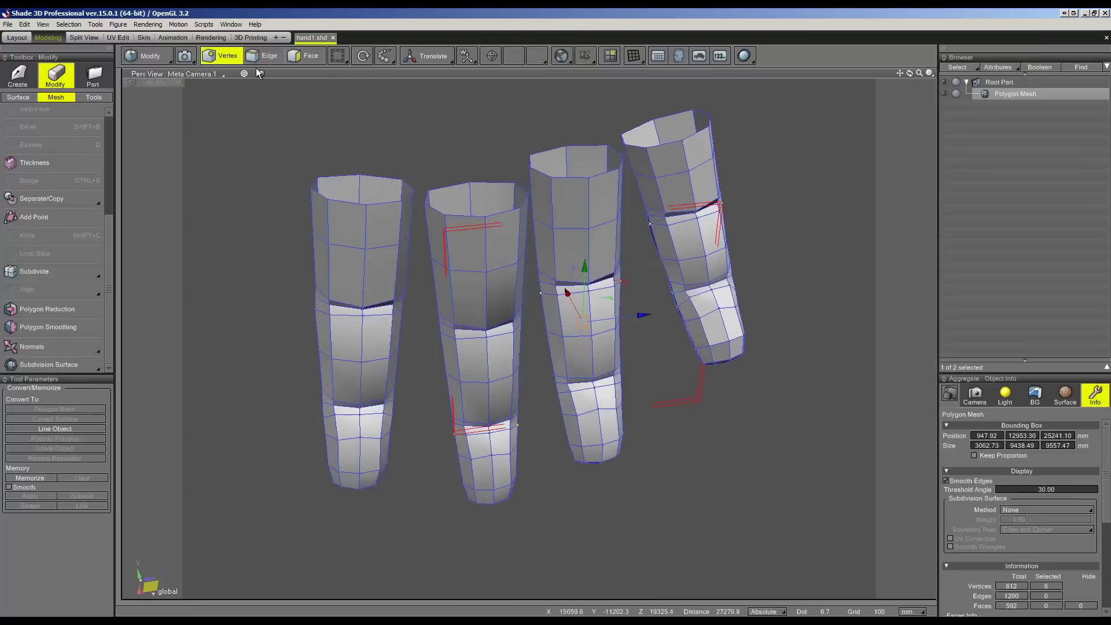
pyautogui.click(408, 185)
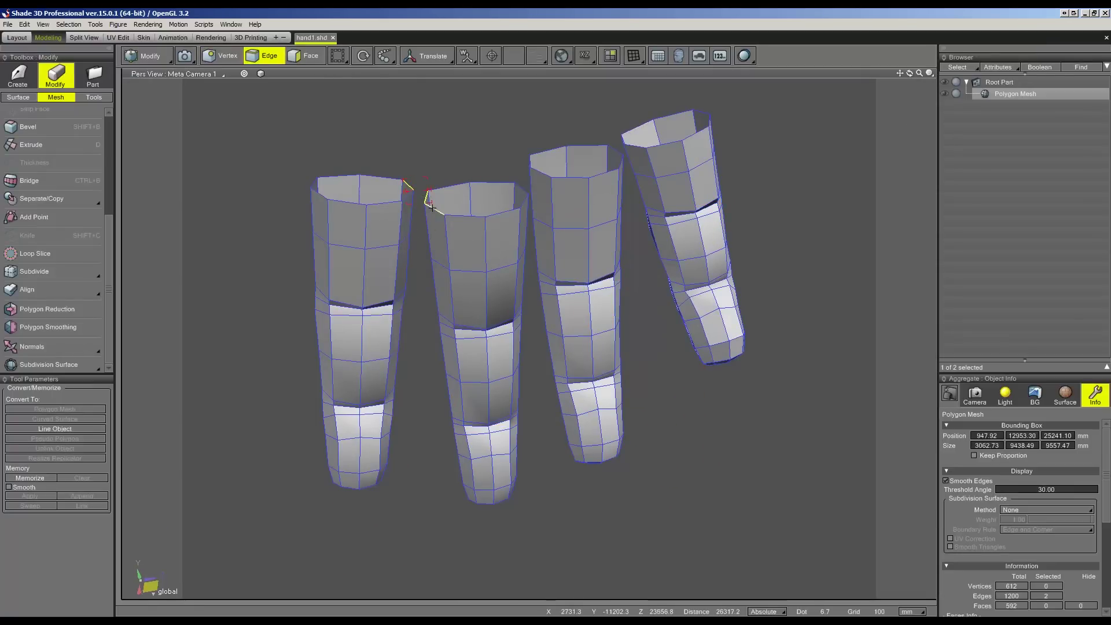
pyautogui.keyDown('shift'); pyautogui.click(440, 198); pyautogui.keyUp('shift')
pyautogui.moveTo(440, 198); pyautogui.dragTo(429, 213, button='middle')
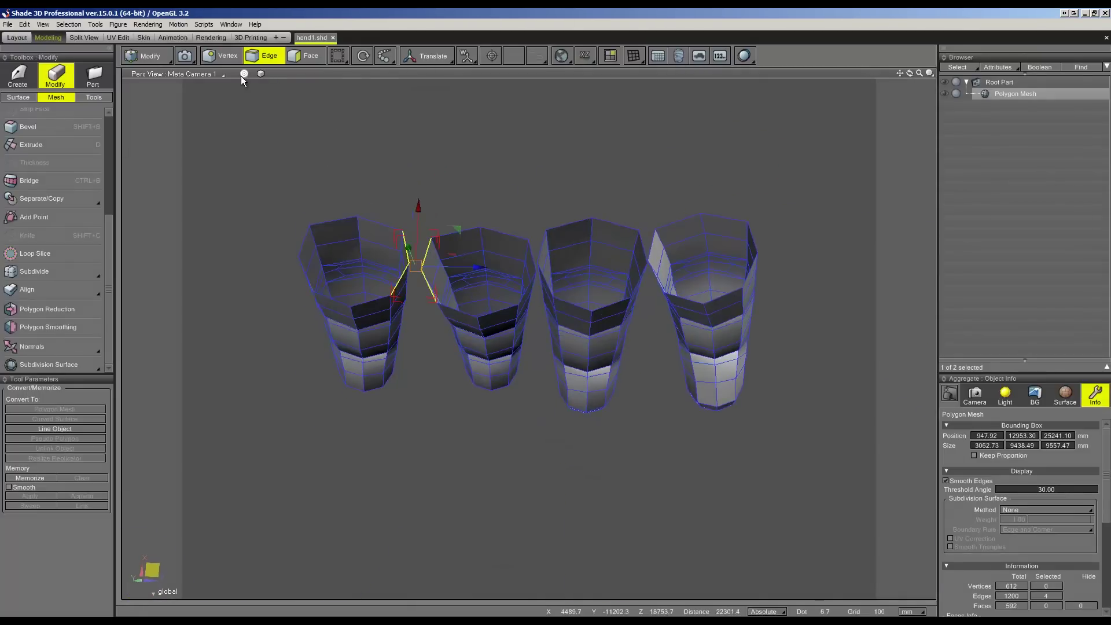
pyautogui.scroll(5, 416, 266)
# - Try a bridge between those rim edges, cancel it, and return to four-view
pyautogui.hotkey('ctrl', 'b')
pyautogui.moveTo(588, 312)
pyautogui.mouseDown(button='middle')
pyautogui.moveTo(595, 496)
pyautogui.moveTo(540, 449)
pyautogui.moveTo(588, 596)
pyautogui.moveTo(550, 512)
pyautogui.mouseUp(button='middle')
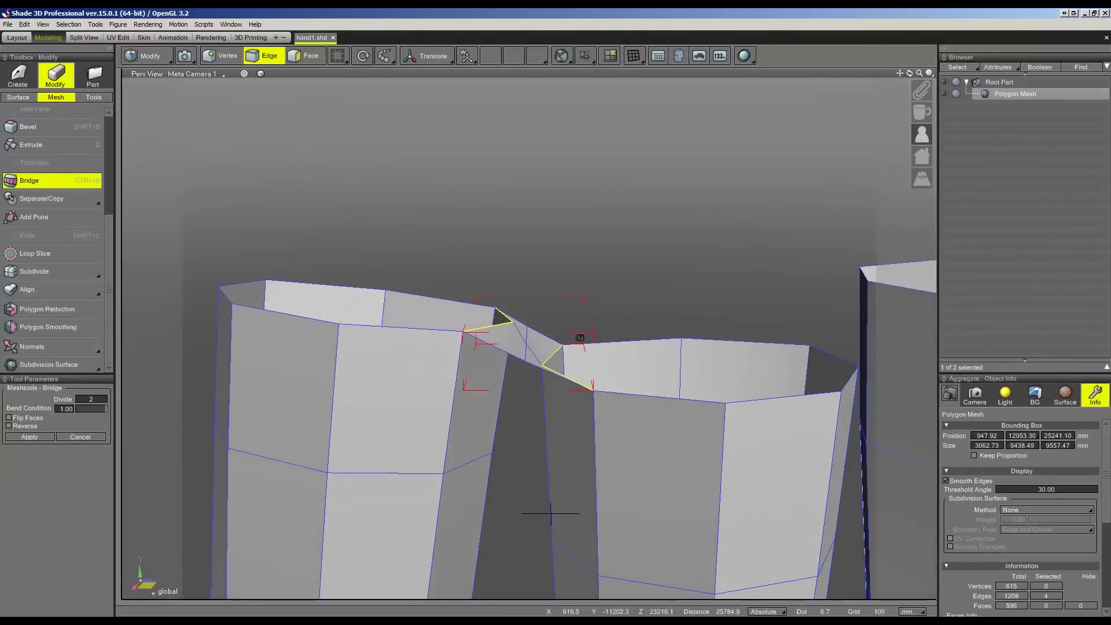
pyautogui.click(89, 433)
pyautogui.click(81, 37)
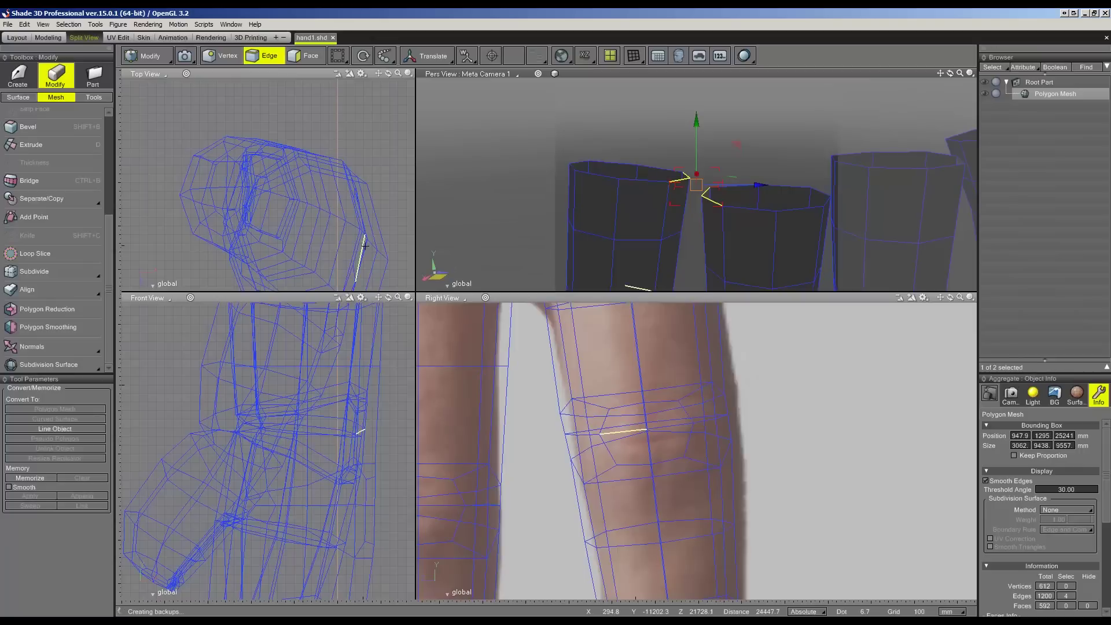
# - Try moving two rim vertices in the side view, then undo the move
pyautogui.press('f')
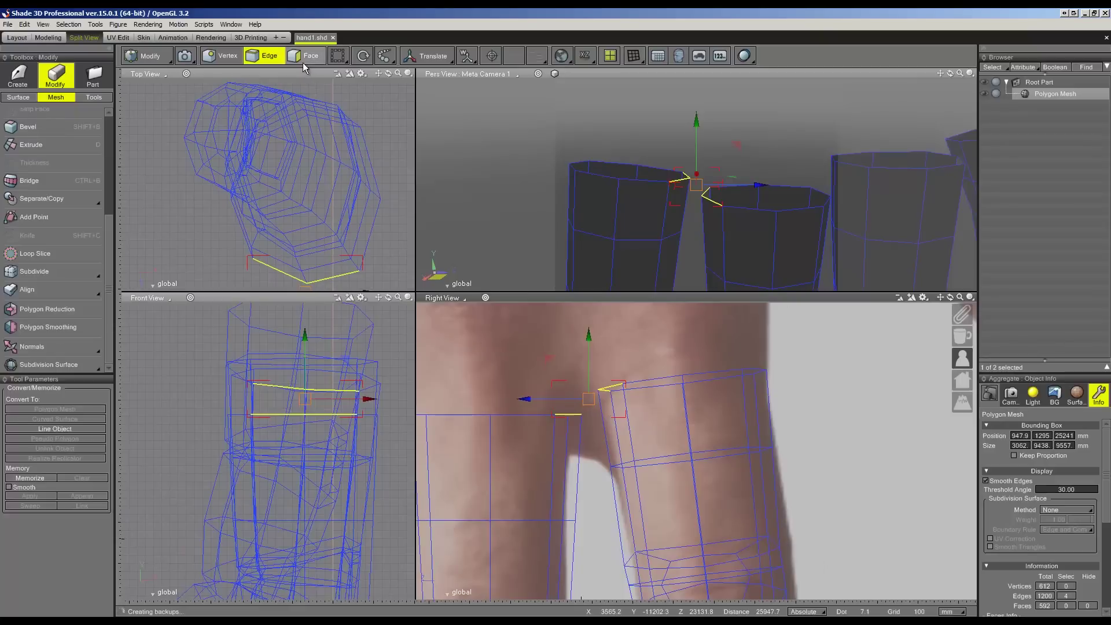
pyautogui.click(218, 62)
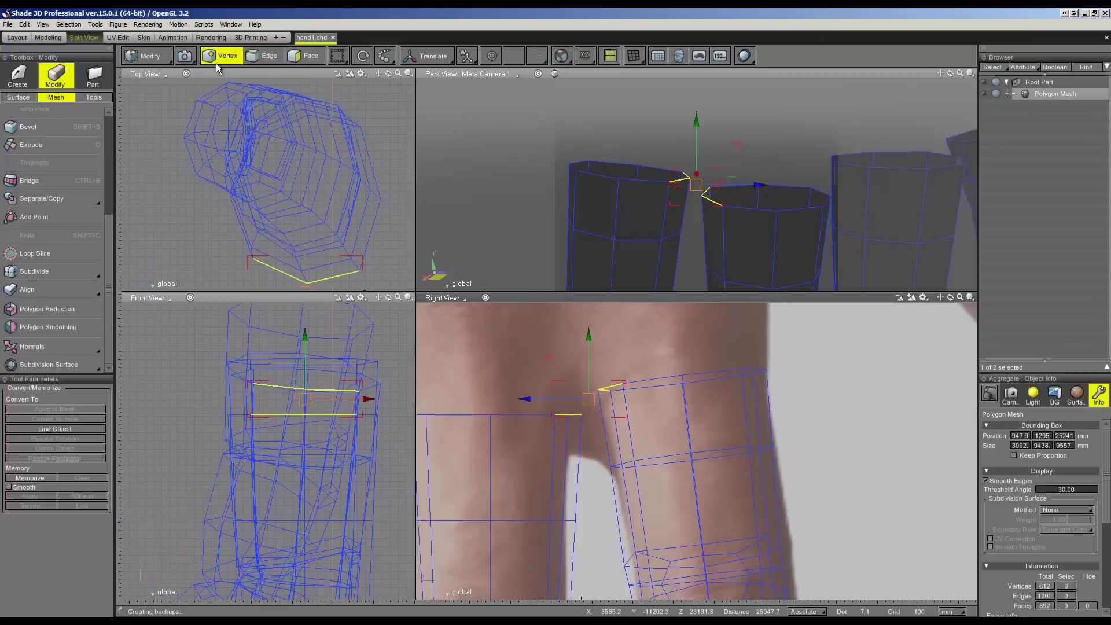
pyautogui.moveTo(599, 350); pyautogui.dragTo(629, 399)
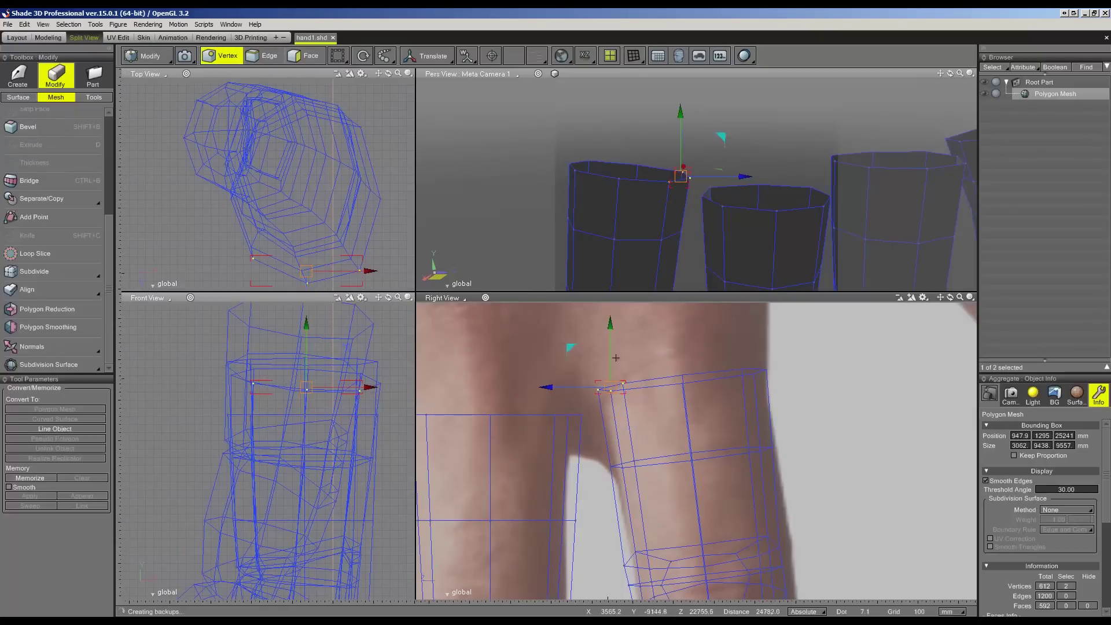
pyautogui.moveTo(576, 349); pyautogui.dragTo(577, 368)
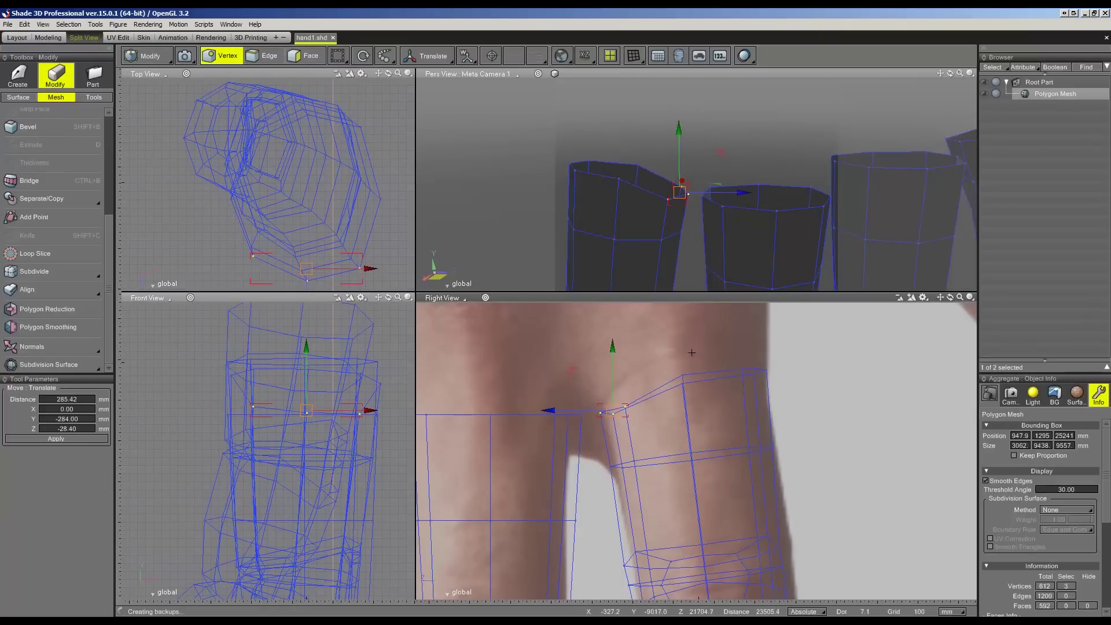
pyautogui.hotkey('ctrl', 'z')
pyautogui.hotkey('ctrl', 'z')
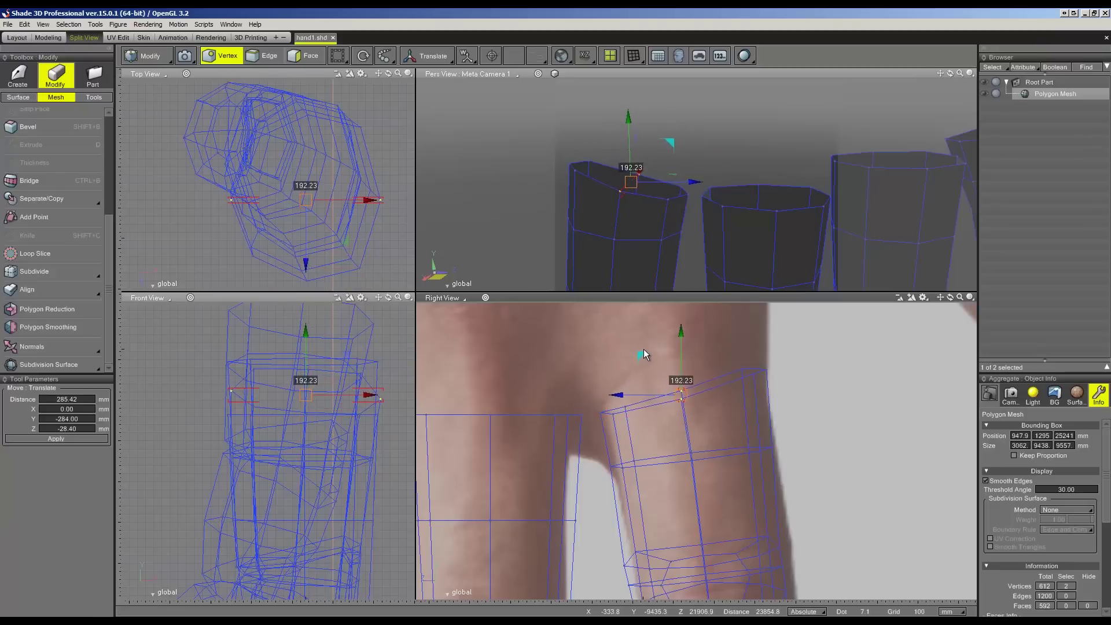
pyautogui.hotkey('ctrl', 'z')
# - Tilt and lower the first finger's top rim vertices to follow the knuckle slope
pyautogui.moveTo(566, 338); pyautogui.dragTo(855, 394)
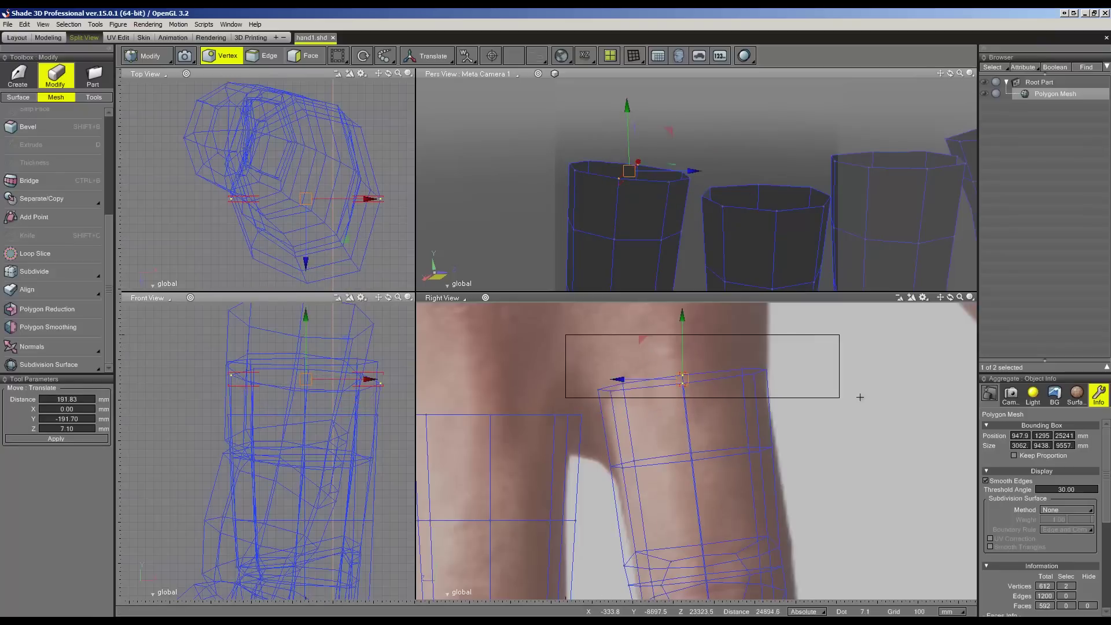
pyautogui.moveTo(744, 376); pyautogui.dragTo(736, 359)
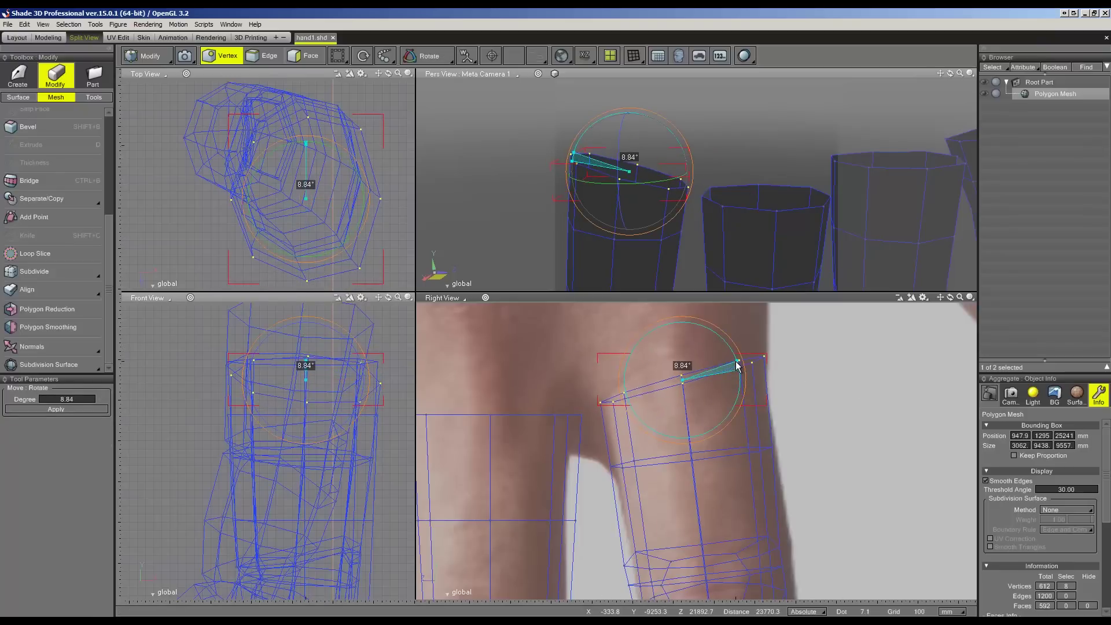
pyautogui.moveTo(680, 339); pyautogui.dragTo(683, 362)
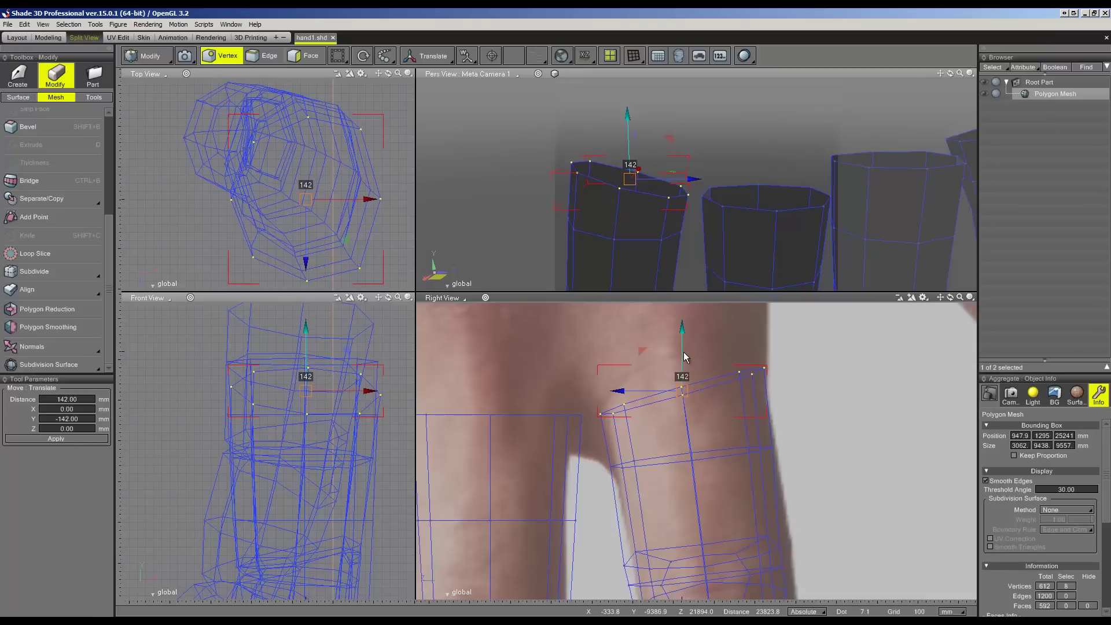
# - Lower, tilt and raise the next finger's top rim vertices onto the knuckle line
pyautogui.moveTo(587, 392)
pyautogui.mouseDown(button='middle')
pyautogui.moveTo(776, 390)
pyautogui.moveTo(650, 433)
pyautogui.mouseUp(button='middle')
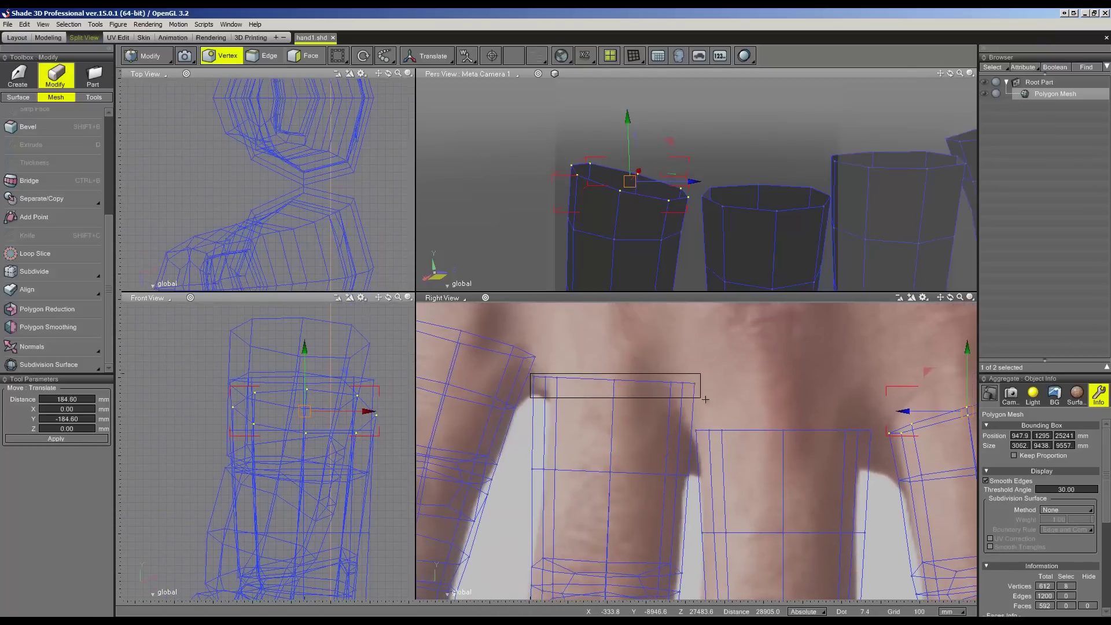
pyautogui.moveTo(530, 373); pyautogui.dragTo(719, 403)
pyautogui.moveTo(616, 349); pyautogui.dragTo(611, 352)
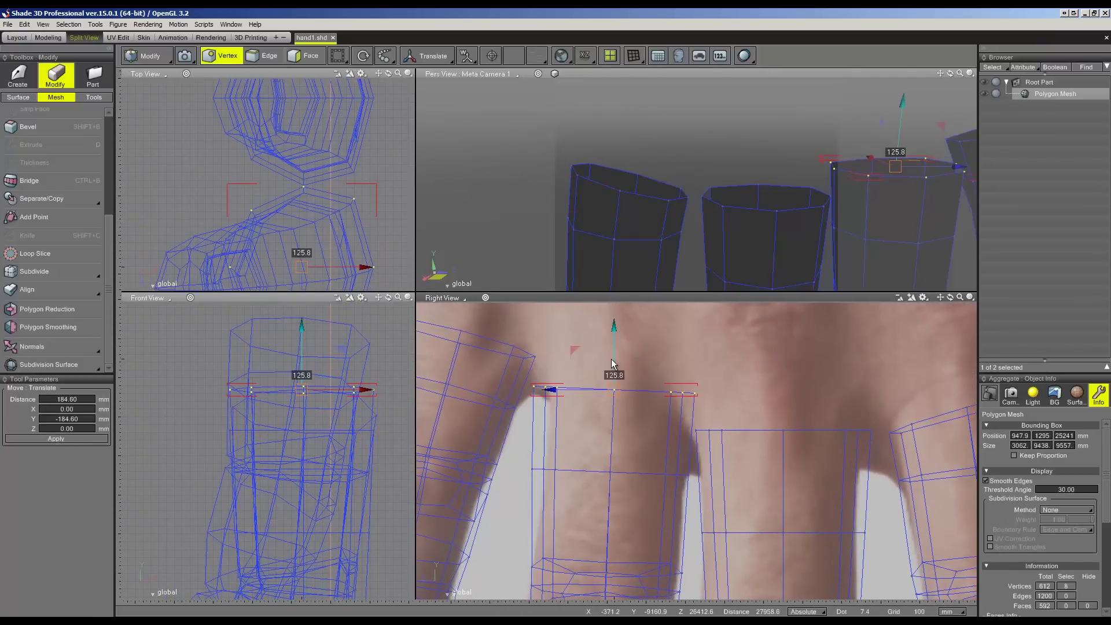
pyautogui.press('e')
pyautogui.moveTo(674, 377)
pyautogui.mouseDown()
pyautogui.moveTo(597, 361)
pyautogui.moveTo(668, 383)
pyautogui.mouseUp()
pyautogui.press('w')
pyautogui.press('e')
pyautogui.press('w')
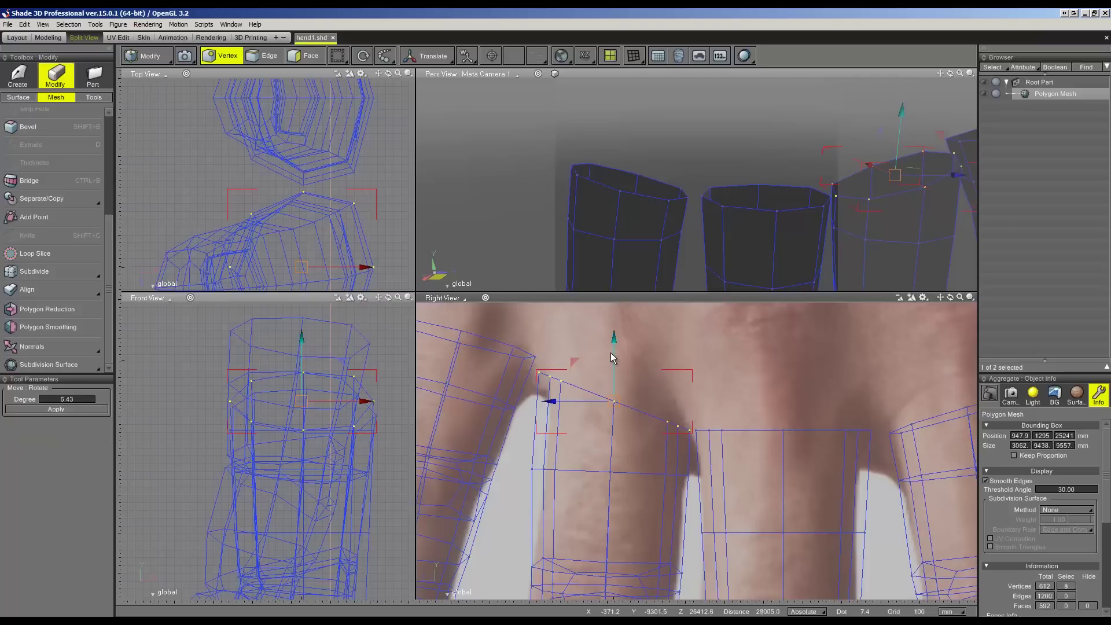
pyautogui.moveTo(615, 360); pyautogui.dragTo(616, 351)
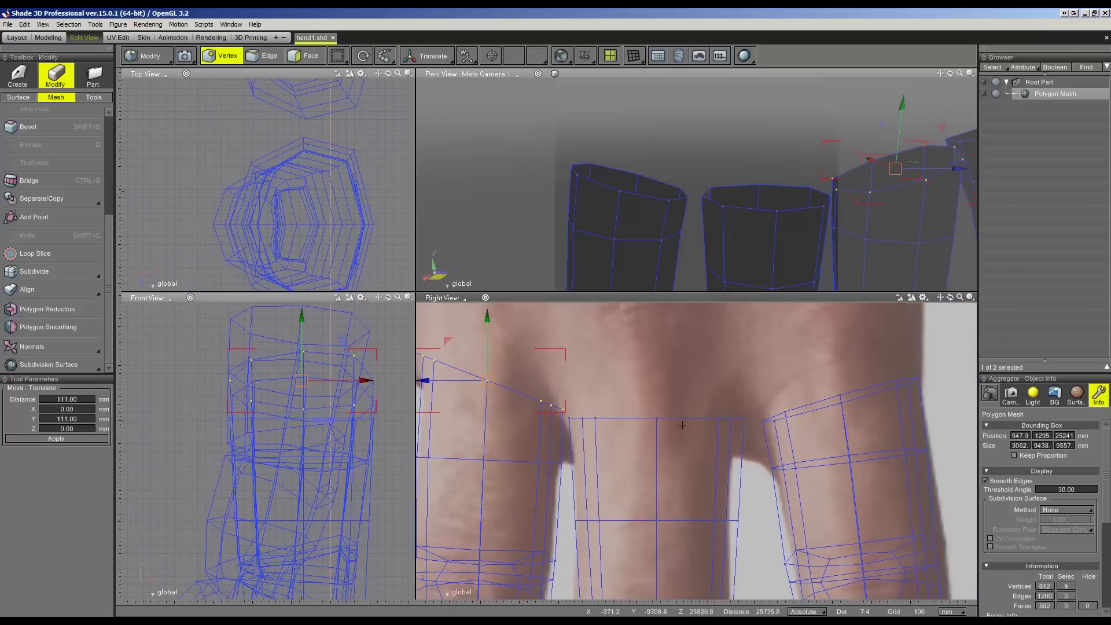
# - Shift the web and outer corner vertices toward the hand outline
pyautogui.moveTo(564, 397); pyautogui.dragTo(592, 393)
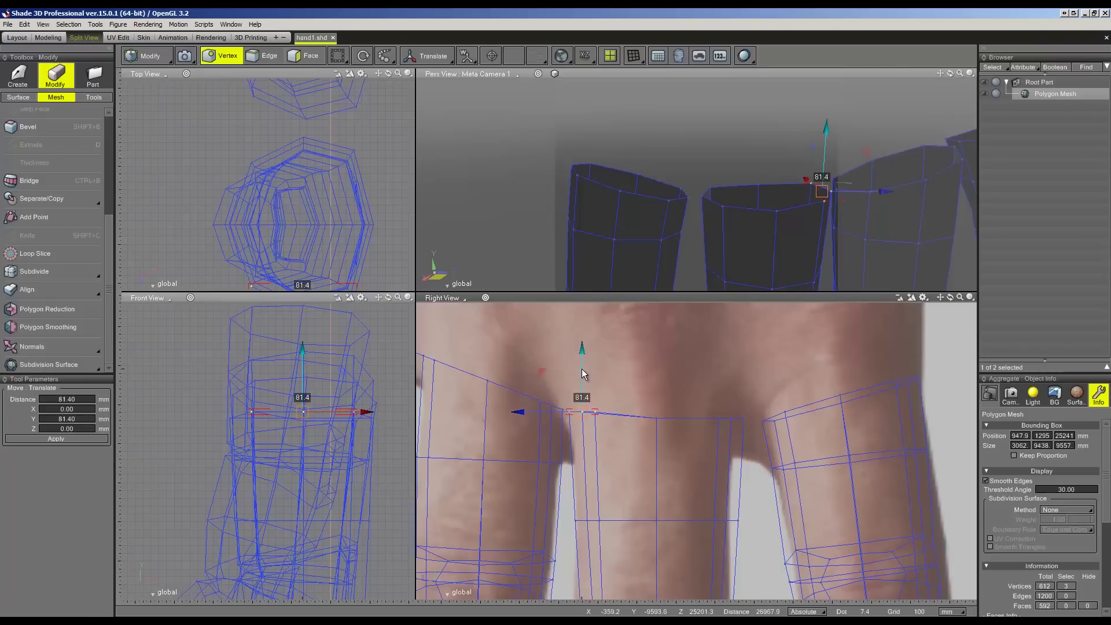
pyautogui.moveTo(637, 397)
pyautogui.mouseDown()
pyautogui.moveTo(682, 442)
pyautogui.moveTo(652, 380)
pyautogui.mouseUp()
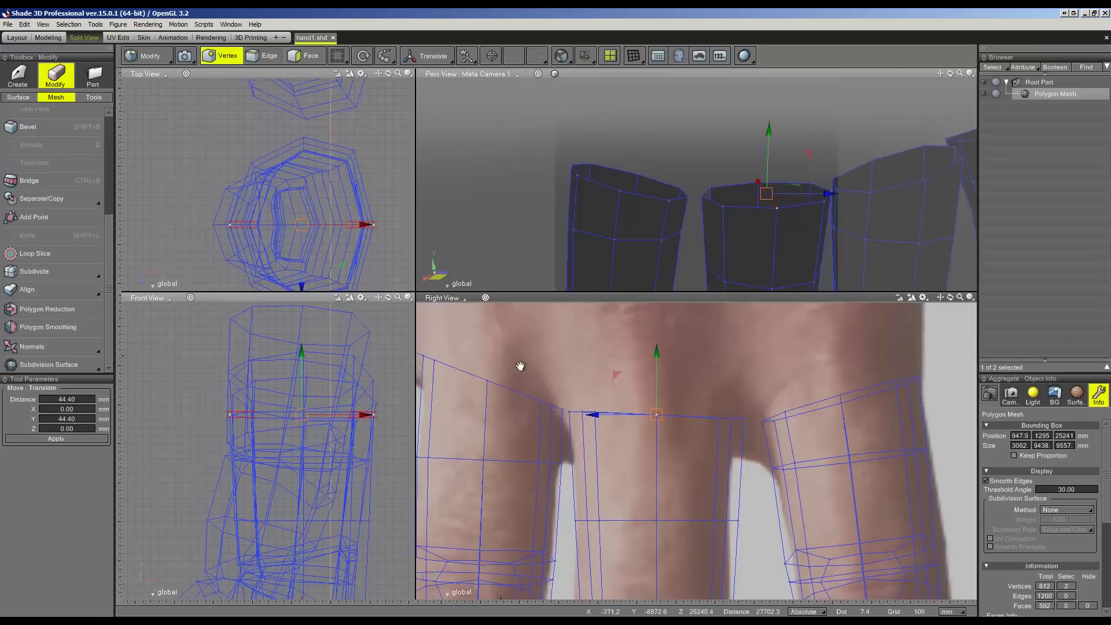
pyautogui.moveTo(470, 415)
pyautogui.mouseDown()
pyautogui.moveTo(430, 368)
pyautogui.moveTo(480, 412)
pyautogui.mouseUp()
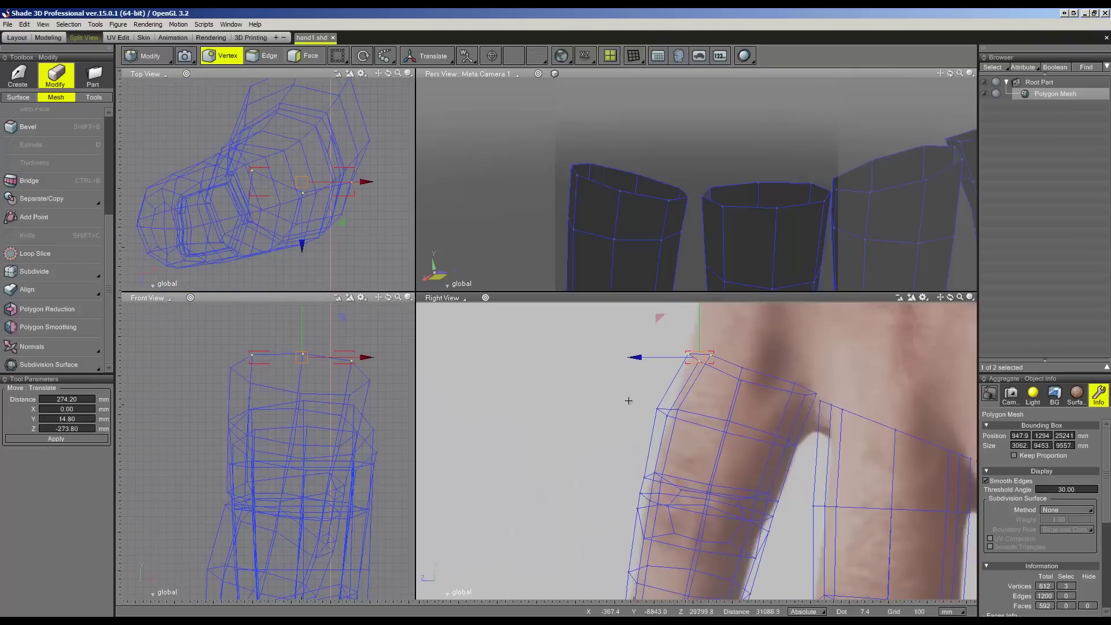
pyautogui.moveTo(685, 433); pyautogui.dragTo(685, 432)
pyautogui.moveTo(630, 378); pyautogui.dragTo(639, 377)
# - Move the outer finger's top rim up and left to match the reference
pyautogui.moveTo(671, 472); pyautogui.dragTo(465, 390, button='middle')
pyautogui.moveTo(507, 456); pyautogui.dragTo(506, 456)
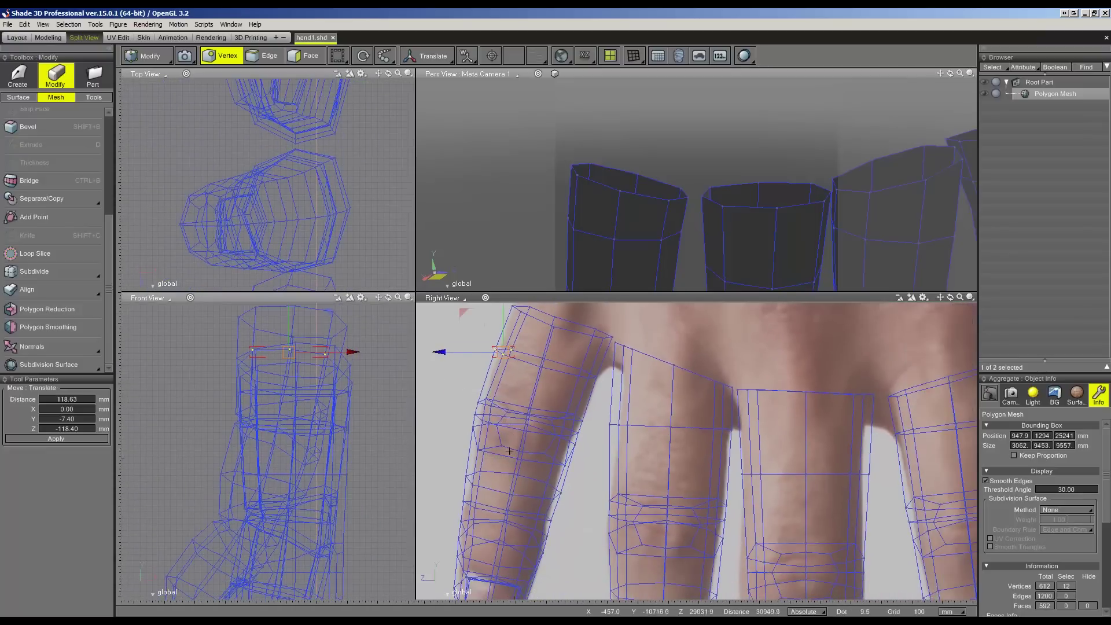
pyautogui.moveTo(466, 405)
pyautogui.mouseDown()
pyautogui.moveTo(454, 386)
pyautogui.moveTo(463, 387)
pyautogui.mouseUp()
pyautogui.moveTo(463, 386); pyautogui.dragTo(431, 419, button='middle')
pyautogui.scroll(2, 495, 397)
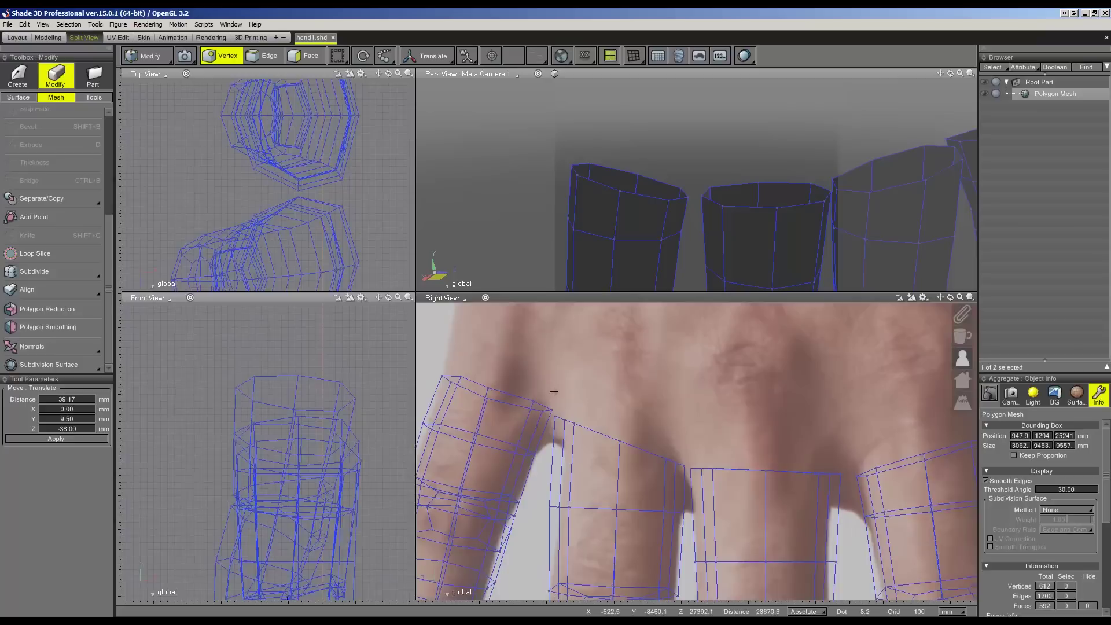
# - Nudge the vertices at the first two finger gaps into the webs
pyautogui.moveTo(516, 389); pyautogui.dragTo(558, 422)
pyautogui.moveTo(496, 377); pyautogui.dragTo(504, 376)
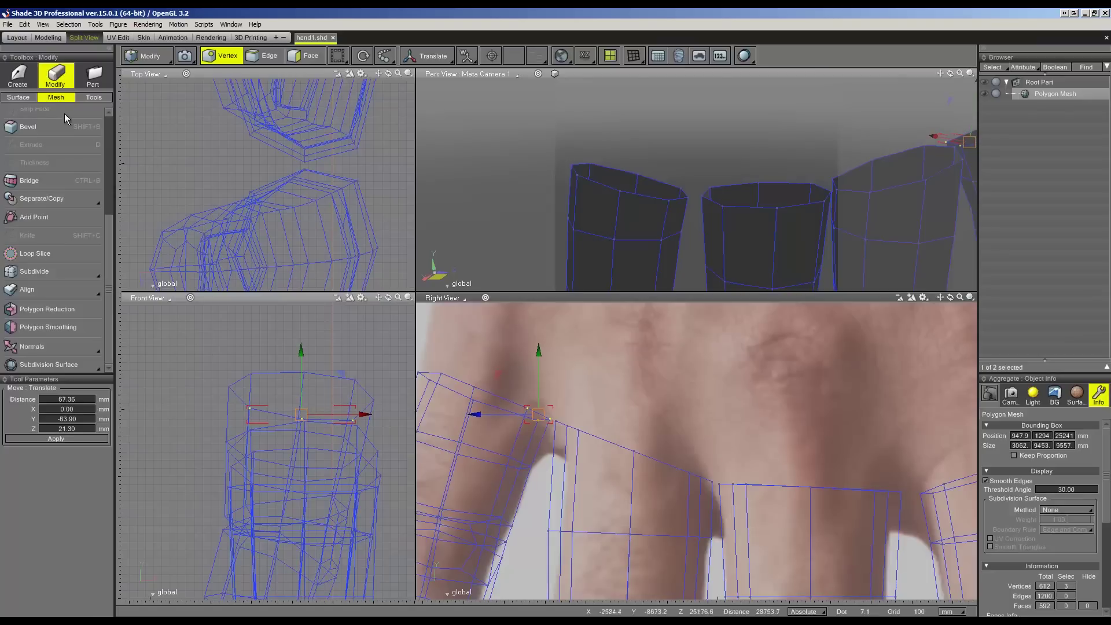
pyautogui.moveTo(554, 443); pyautogui.dragTo(552, 443)
pyautogui.moveTo(528, 387); pyautogui.dragTo(540, 392)
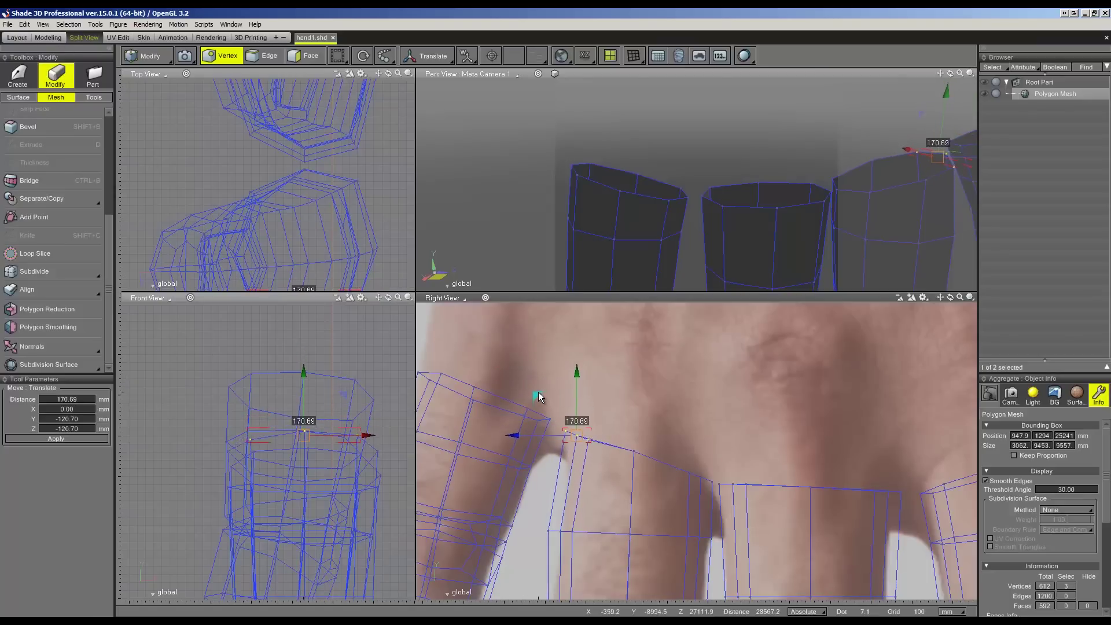
pyautogui.scroll(-2, 576, 439)
pyautogui.moveTo(528, 459); pyautogui.dragTo(536, 463)
# - Lower the vertices at the next web to match, then select the right finger's vertex ring
pyautogui.moveTo(649, 438); pyautogui.dragTo(495, 442, button='middle')
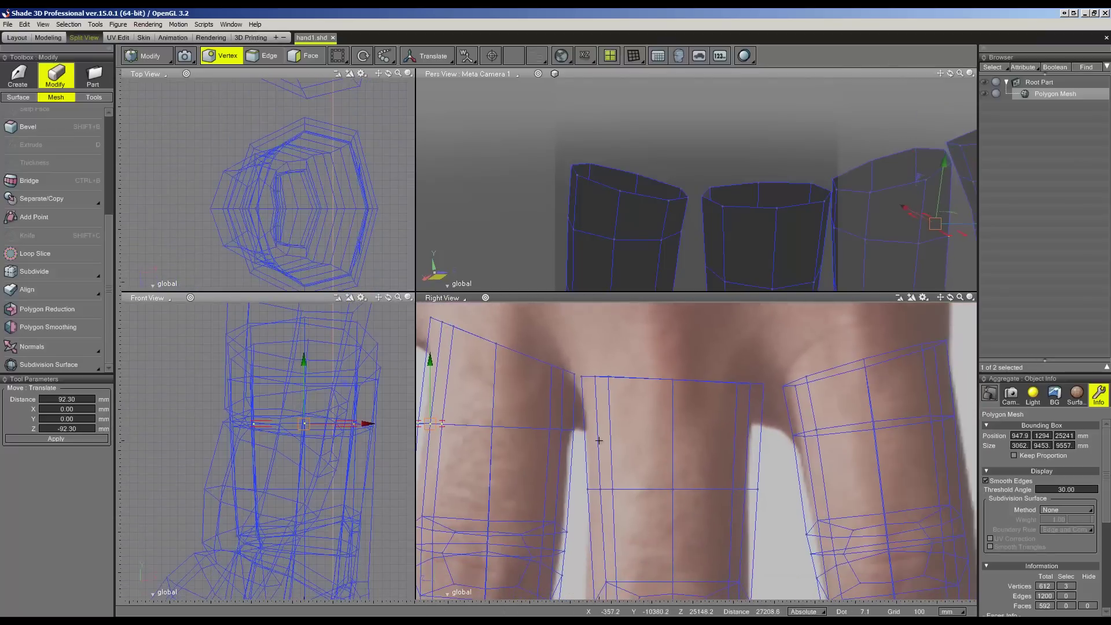
pyautogui.moveTo(569, 399)
pyautogui.mouseDown()
pyautogui.moveTo(601, 423)
pyautogui.moveTo(528, 411)
pyautogui.mouseUp()
pyautogui.moveTo(664, 426); pyautogui.dragTo(616, 427, button='middle')
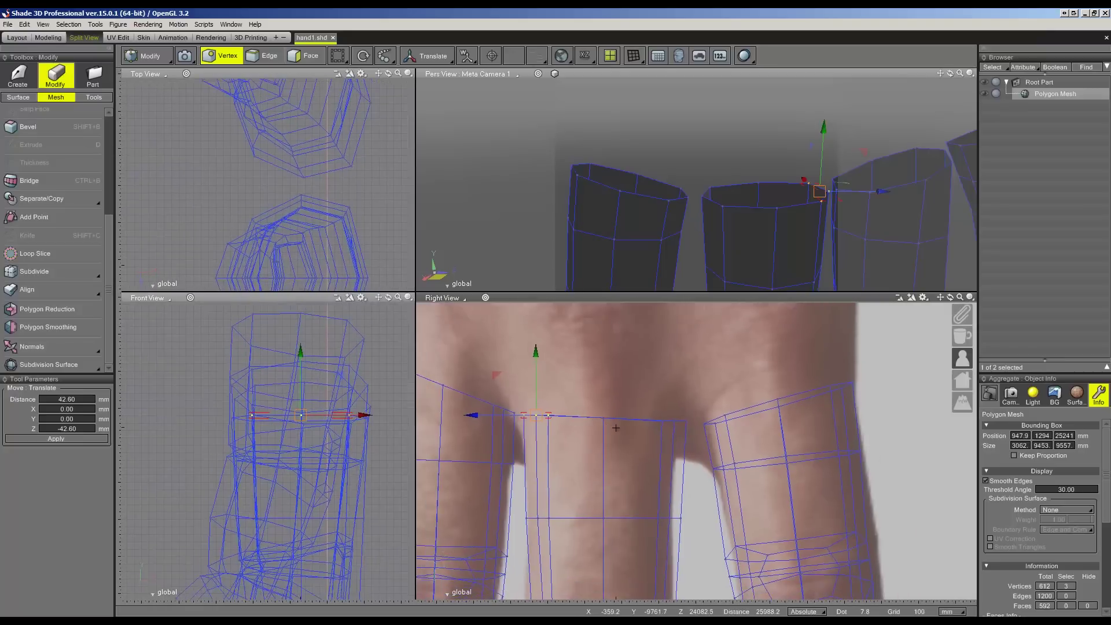
pyautogui.scroll(-2, 616, 428)
pyautogui.moveTo(789, 426); pyautogui.dragTo(680, 470)
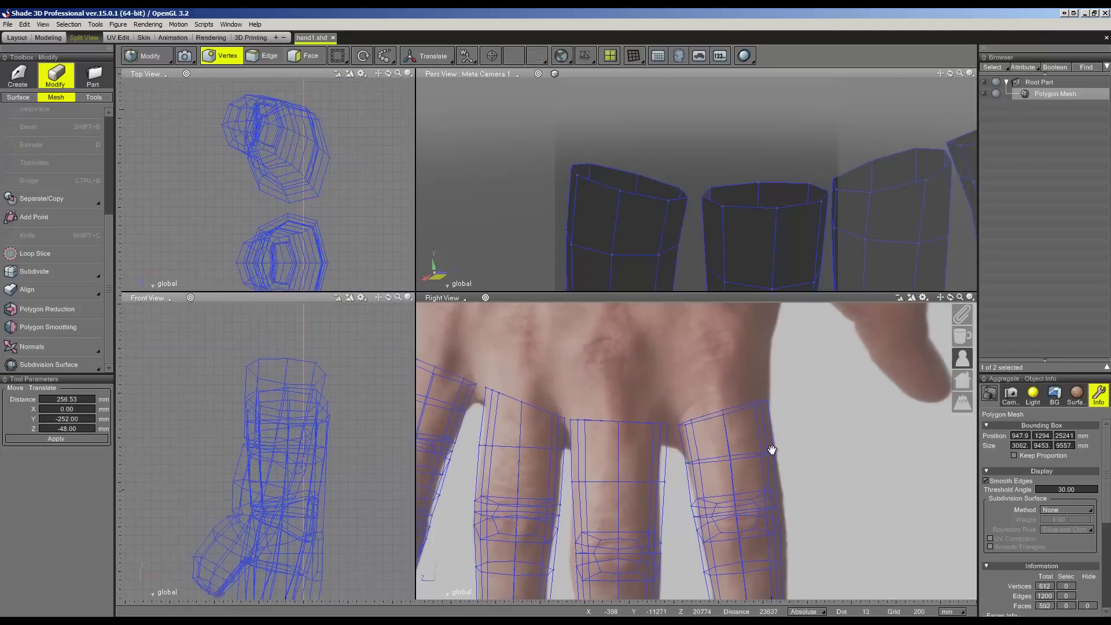
# - Lower the right finger's two joint rings 239.71 mm to the reference knuckle and zoom out
pyautogui.scroll(-3, 771, 449)
pyautogui.moveTo(770, 378); pyautogui.dragTo(670, 460)
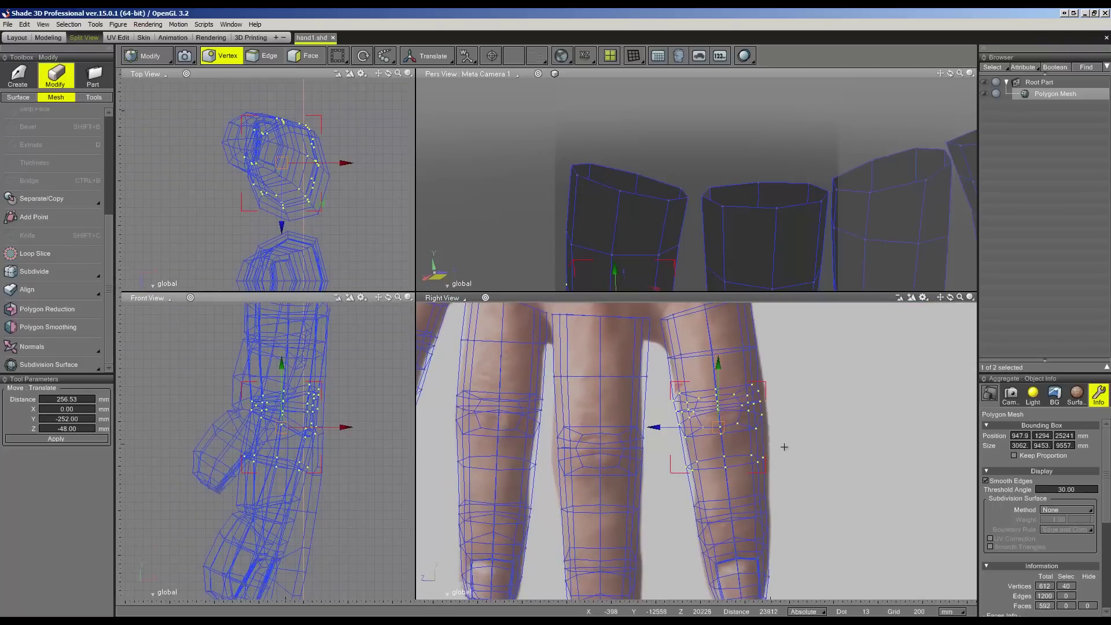
pyautogui.moveTo(788, 441)
pyautogui.keyDown('shift'); pyautogui.mouseDown()
pyautogui.moveTo(671, 481)
pyautogui.moveTo(772, 423)
pyautogui.mouseUp(); pyautogui.keyUp('shift')
pyautogui.moveTo(687, 388); pyautogui.dragTo(683, 401)
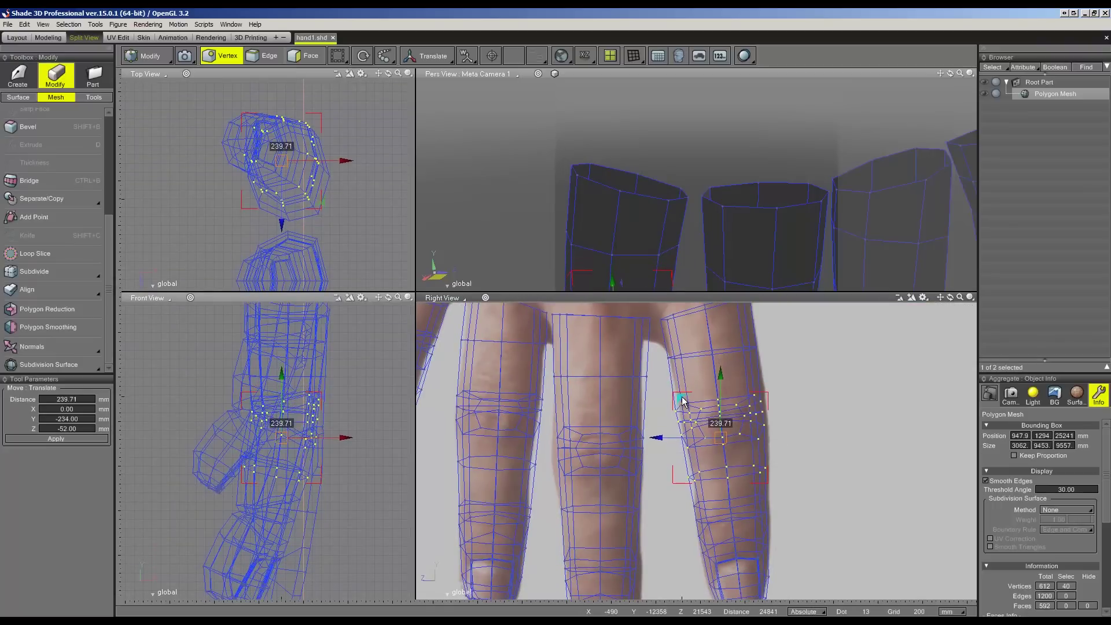
pyautogui.click(833, 414)
pyautogui.scroll(-3, 707, 447)
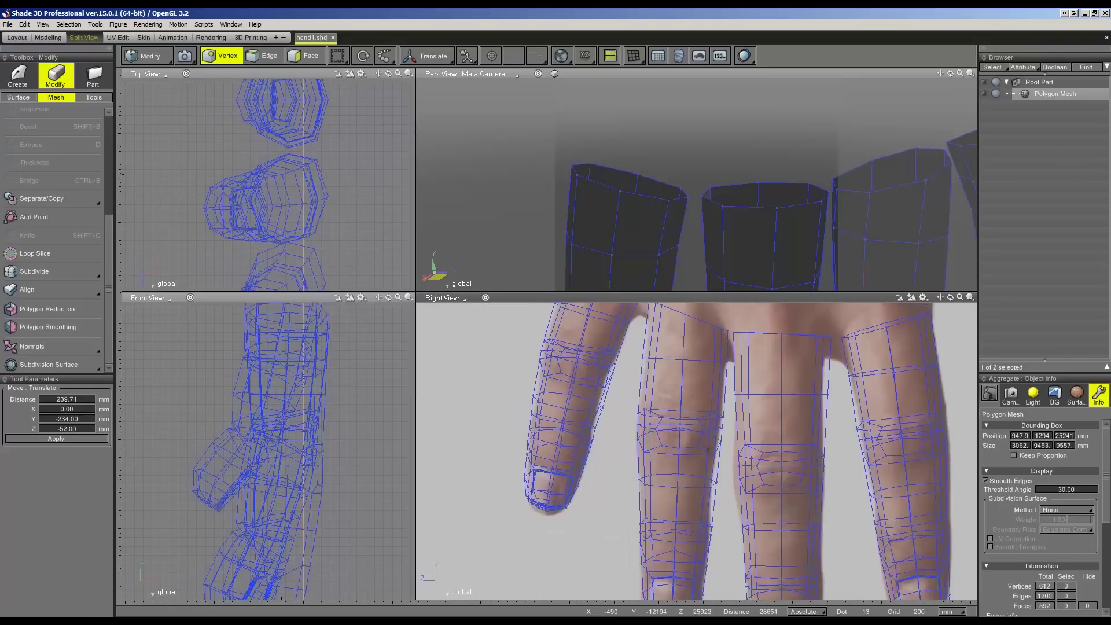
pyautogui.scroll(-3, 706, 447)
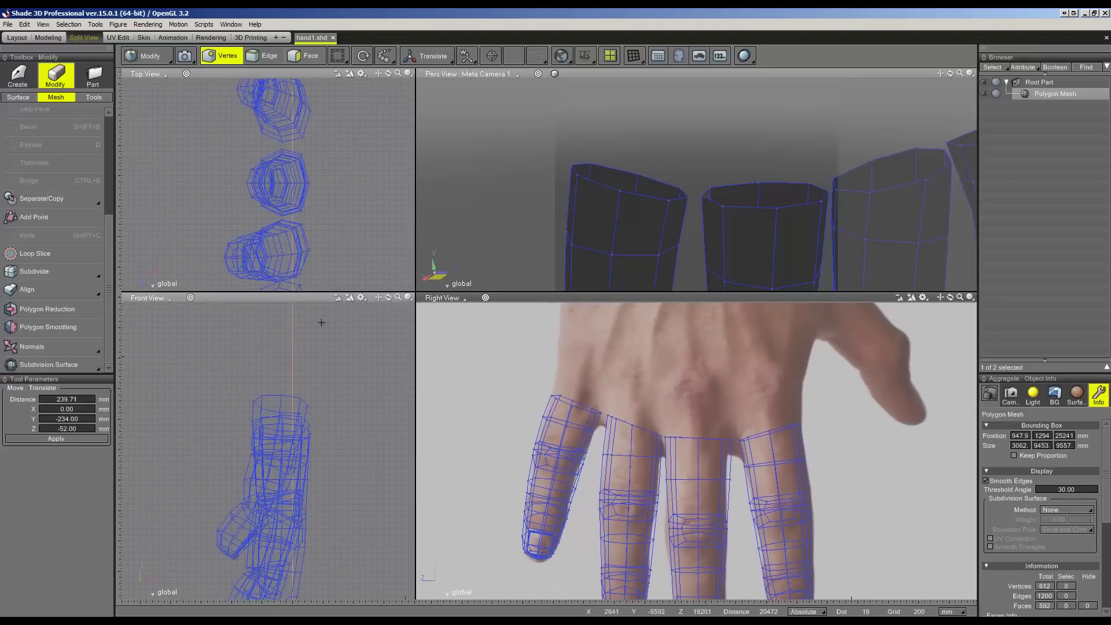
pyautogui.click(52, 37)
# - Bridge the first two fingers' facing edges with Divide 2 and apply it
pyautogui.click(268, 56)
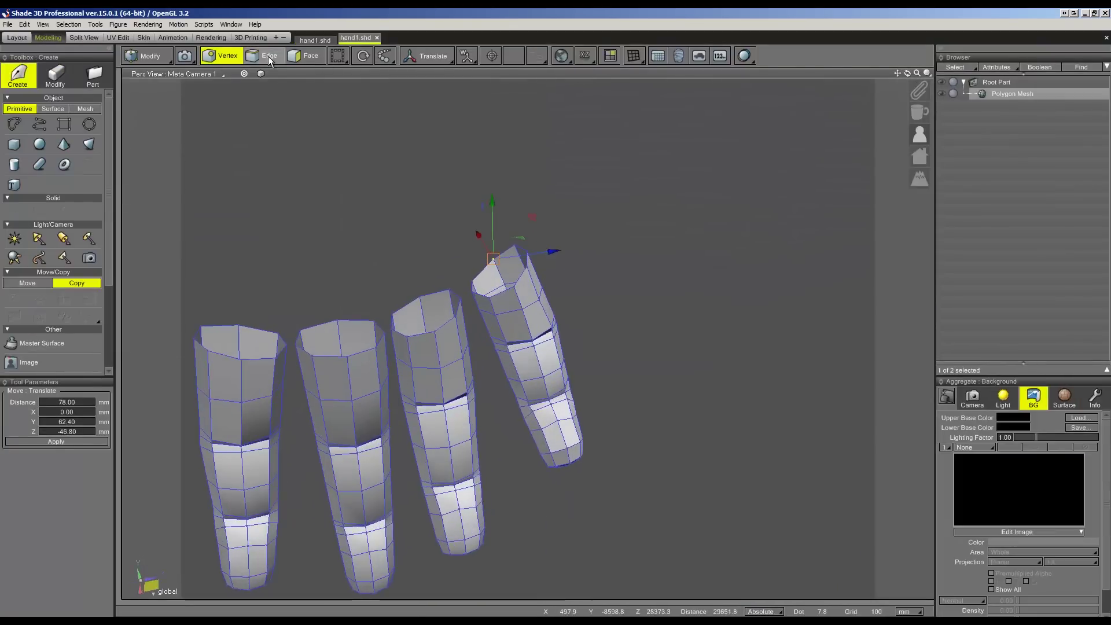
pyautogui.click(269, 57)
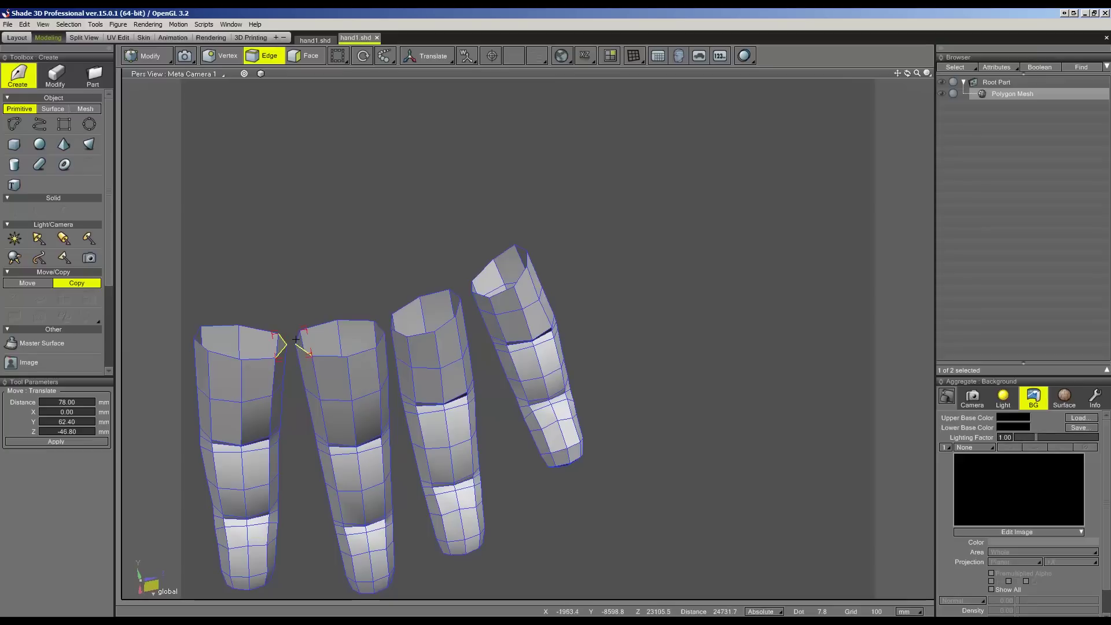
pyautogui.hotkey('ctrl', 'b')
pyautogui.moveTo(330, 316); pyautogui.dragTo(106, 404, button='middle')
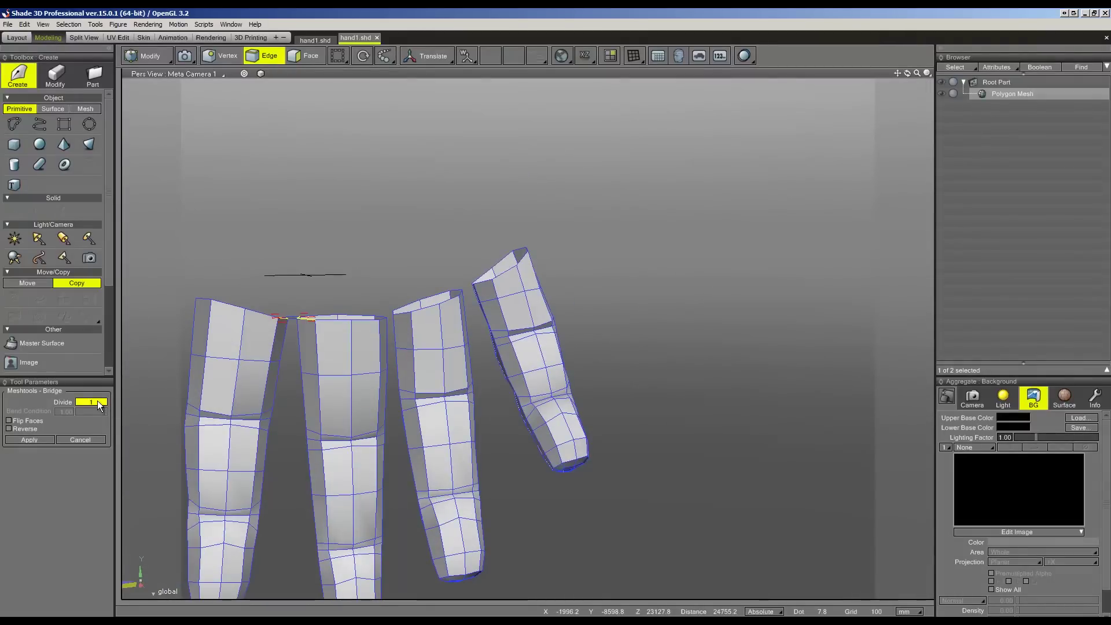
pyautogui.press('Return')
pyautogui.moveTo(381, 207)
pyautogui.mouseDown(button='middle')
pyautogui.moveTo(289, 301)
pyautogui.moveTo(322, 275)
pyautogui.moveTo(347, 292)
pyautogui.mouseUp(button='middle')
pyautogui.click(31, 440)
# - Bridge and apply the edges between the second and third fingers
pyautogui.click(363, 307)
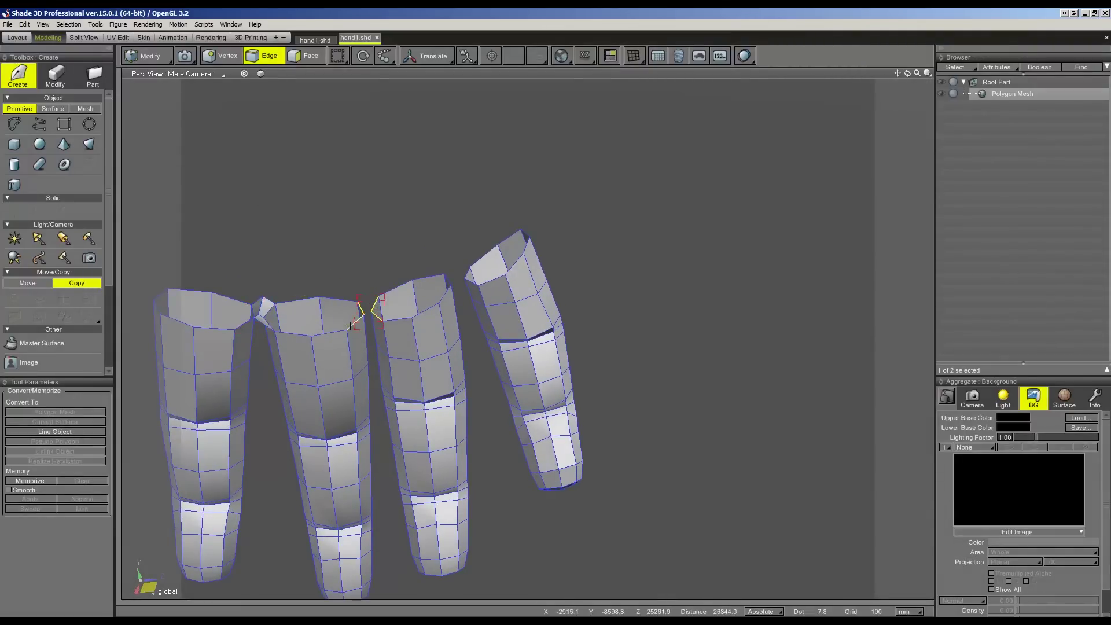
pyautogui.press('b')
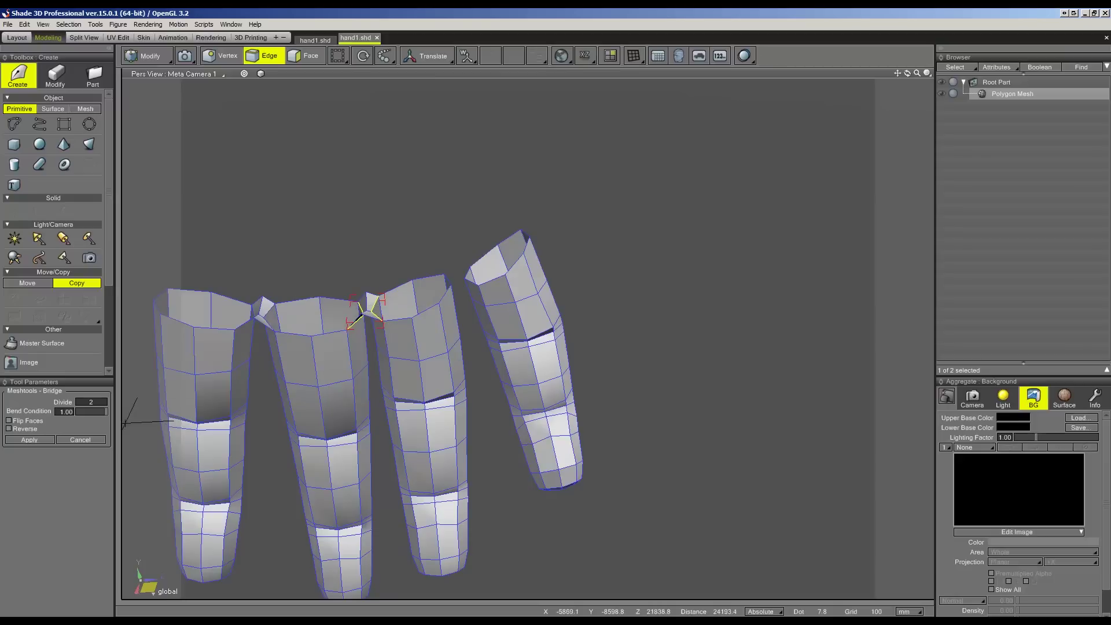
pyautogui.click(37, 438)
# - Bridge the third and fourth fingers' edges, reversing it to fix the twist
pyautogui.click(466, 283)
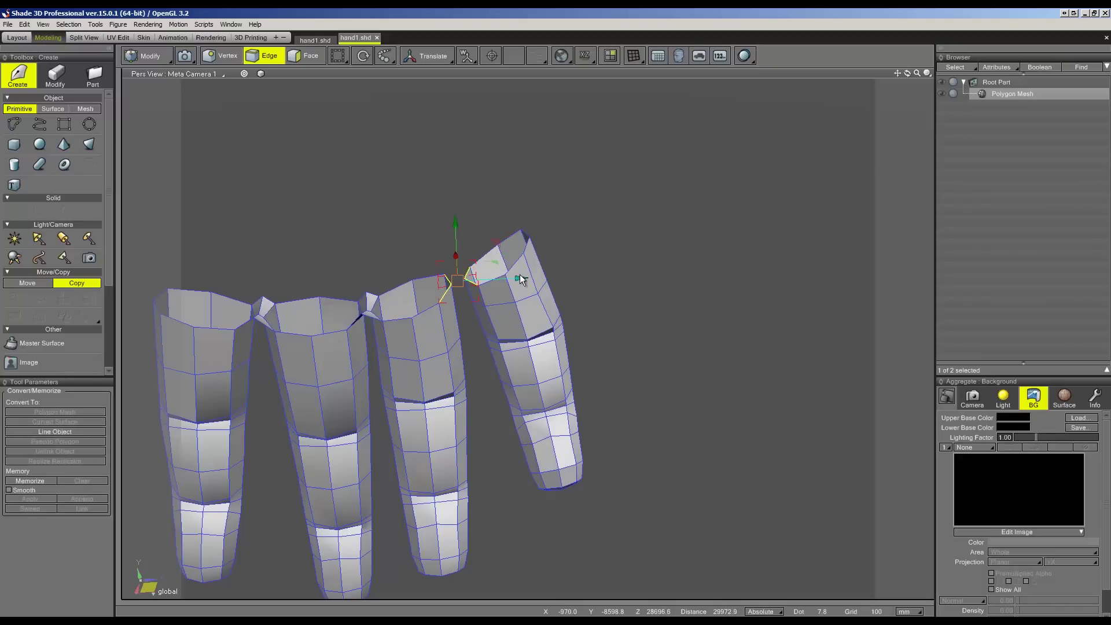
pyautogui.press('b')
pyautogui.moveTo(447, 285); pyautogui.dragTo(503, 315, button='middle')
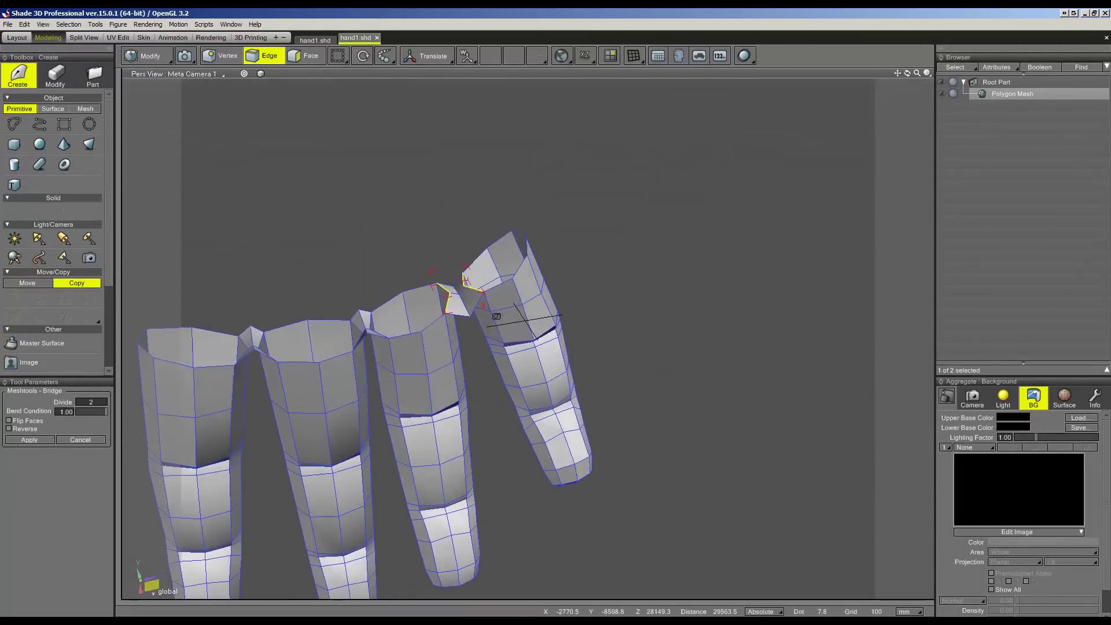
pyautogui.click(37, 428)
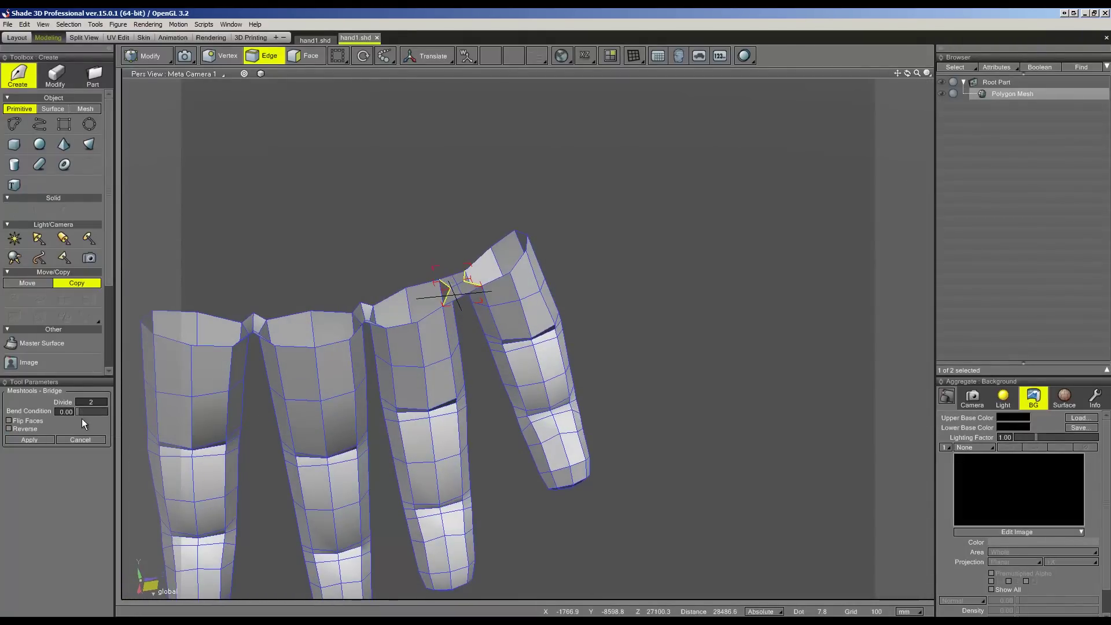
pyautogui.moveTo(509, 358); pyautogui.dragTo(525, 339, button='middle')
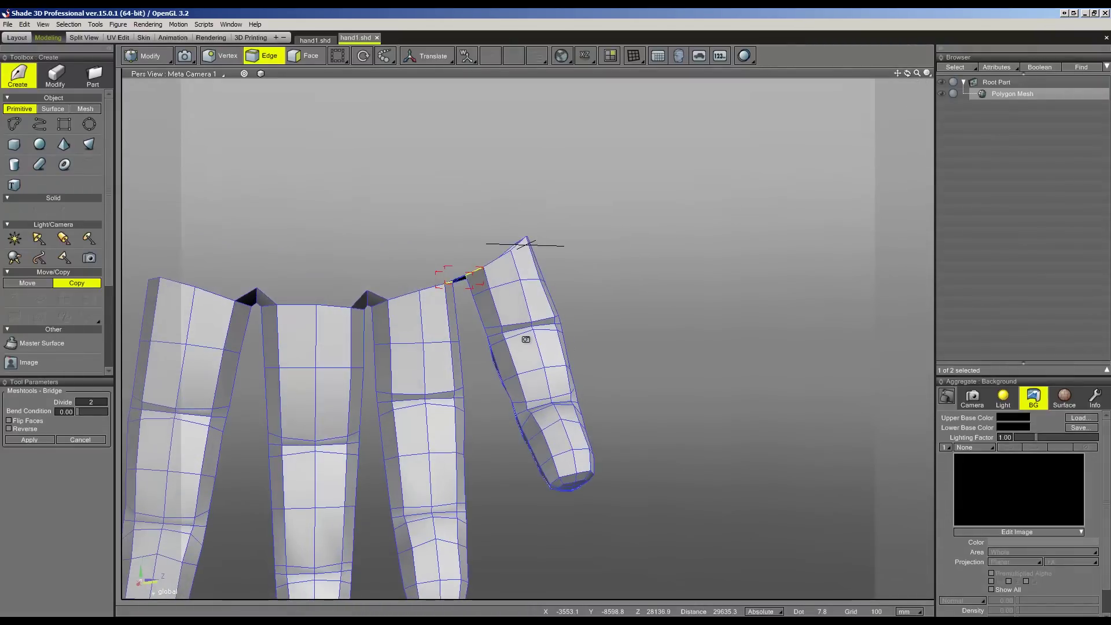
pyautogui.scroll(1, 525, 339)
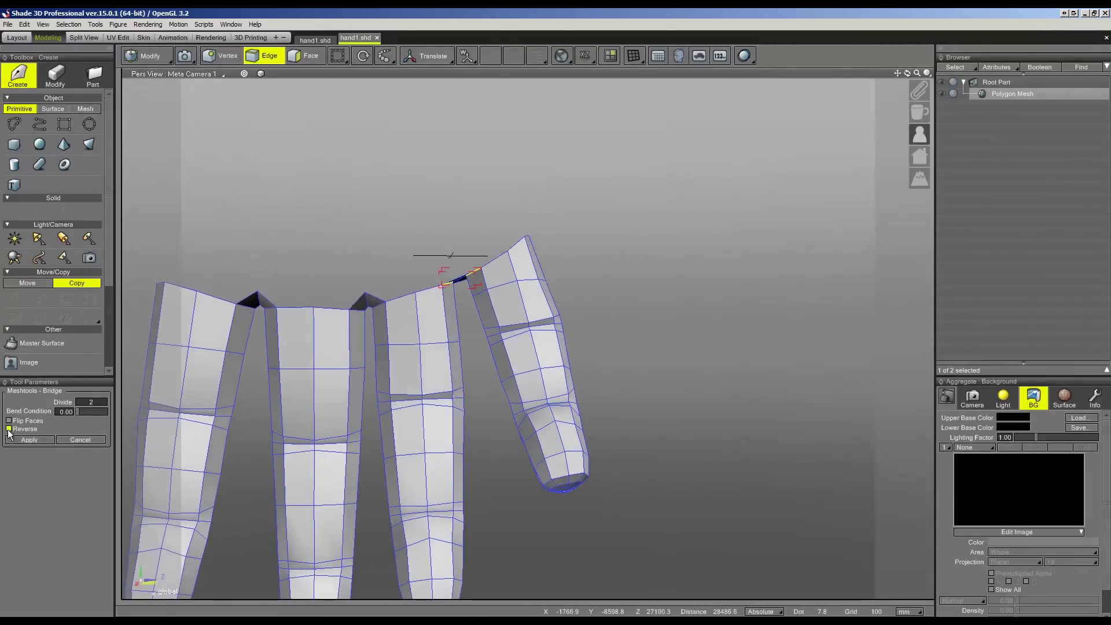
# - Apply the fourth-finger bridge, then try raising a bridged edge and undo it
pyautogui.click(29, 440)
pyautogui.moveTo(434, 198); pyautogui.dragTo(386, 179, button='middle')
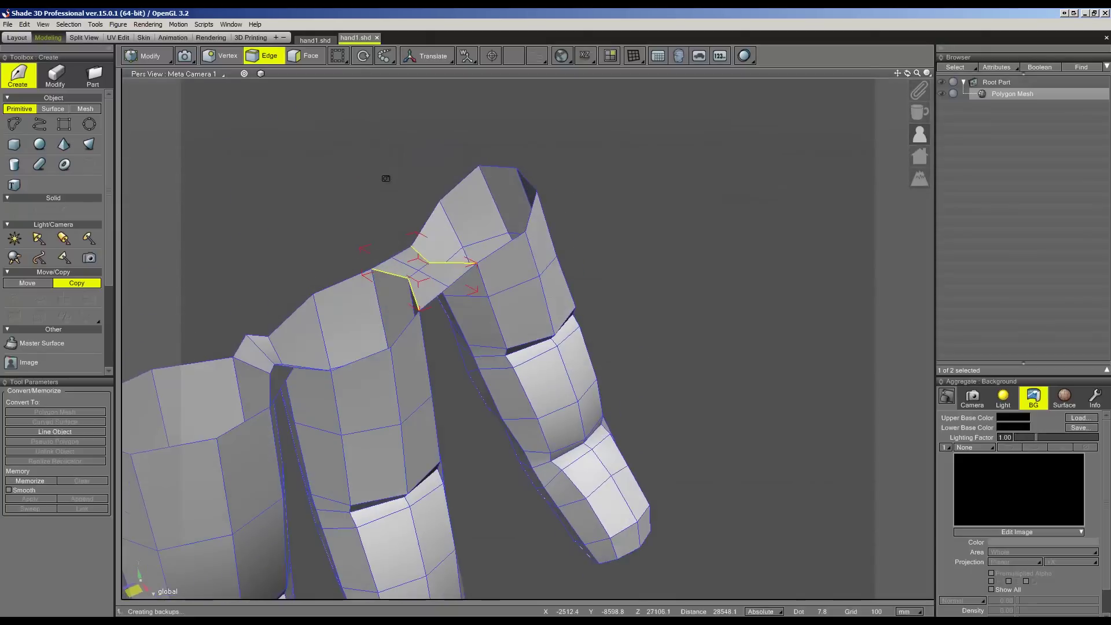
pyautogui.scroll(1, 379, 248)
pyautogui.click(379, 248)
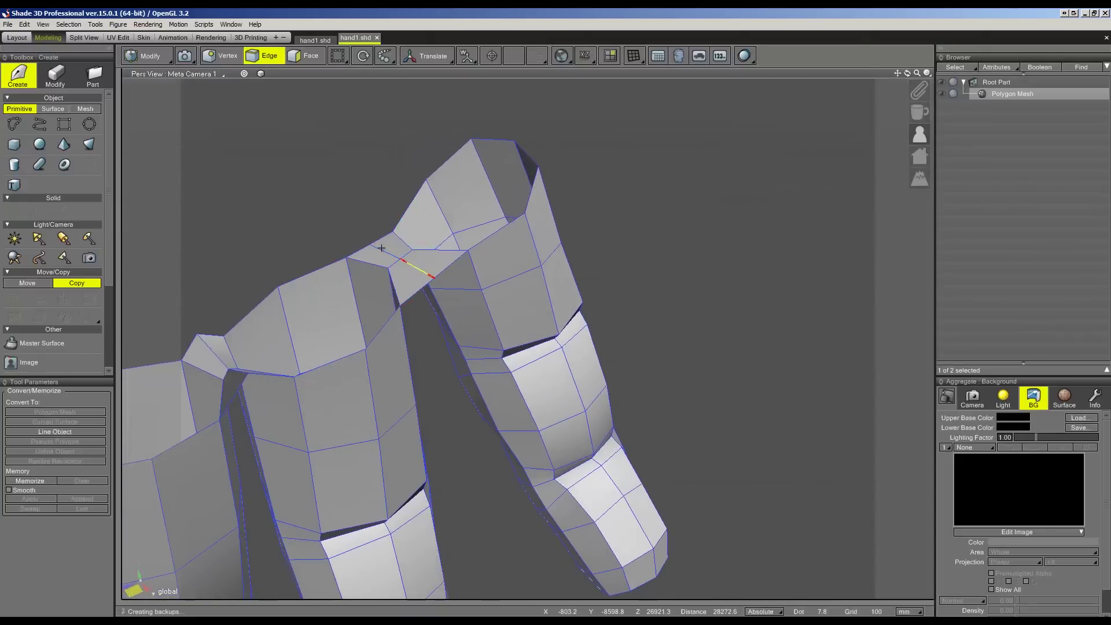
pyautogui.moveTo(379, 248); pyautogui.dragTo(421, 210, button='middle')
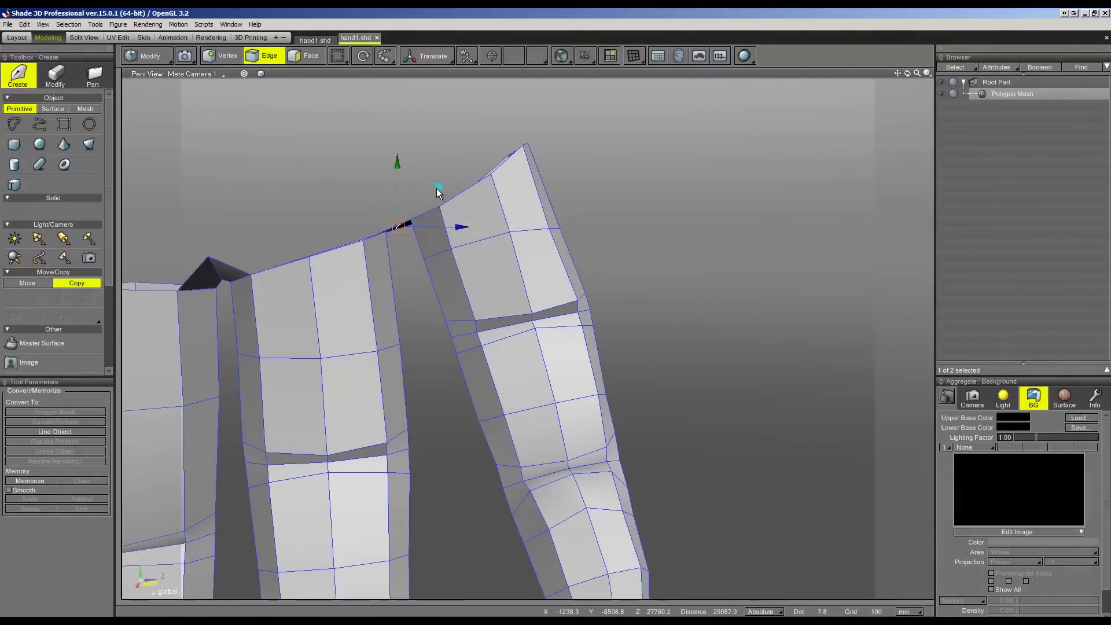
pyautogui.moveTo(437, 192); pyautogui.dragTo(433, 167)
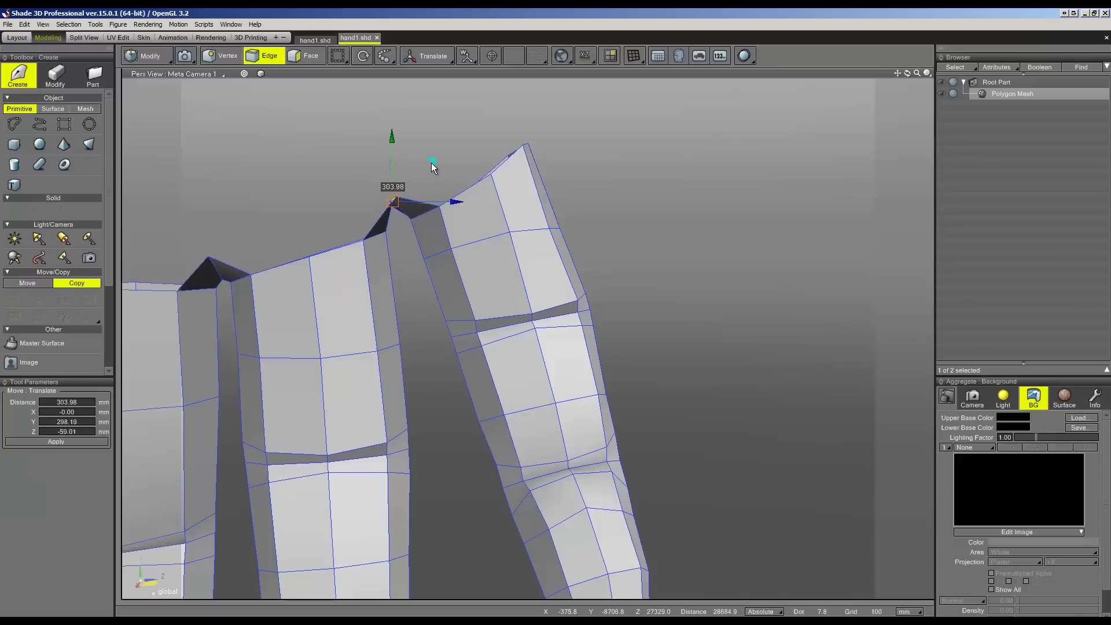
pyautogui.hotkey('ctrl', 'z')
# - Raise the web vertex between the two rightmost fingers 213.38 mm to close the gap
pyautogui.click(218, 61)
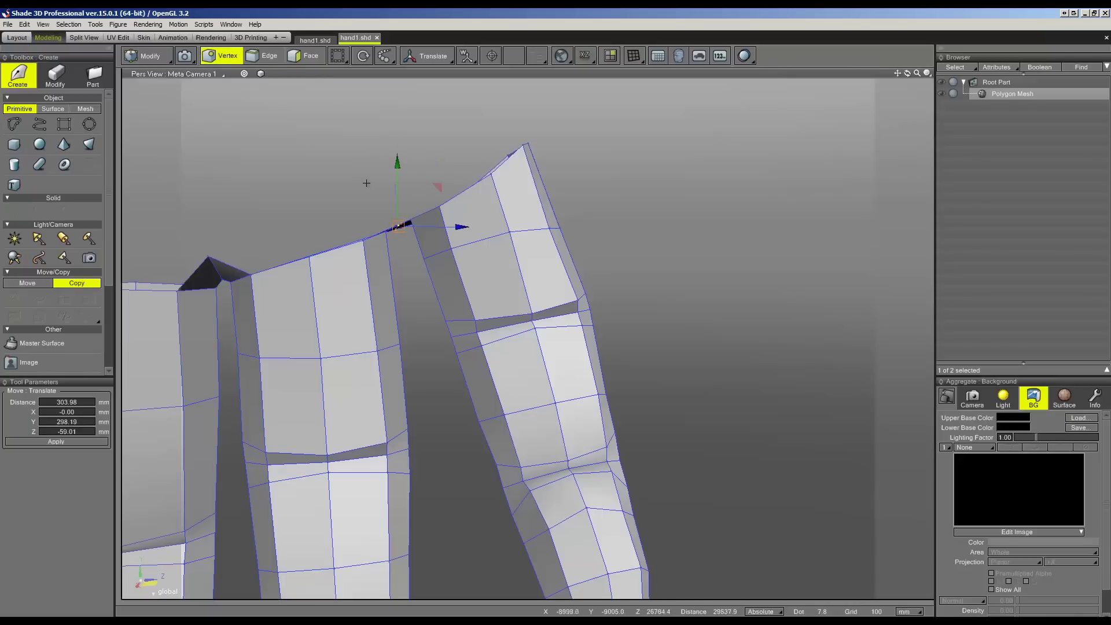
pyautogui.moveTo(359, 190); pyautogui.dragTo(391, 218, button='middle')
pyautogui.click(402, 265)
pyautogui.scroll(3, 412, 272)
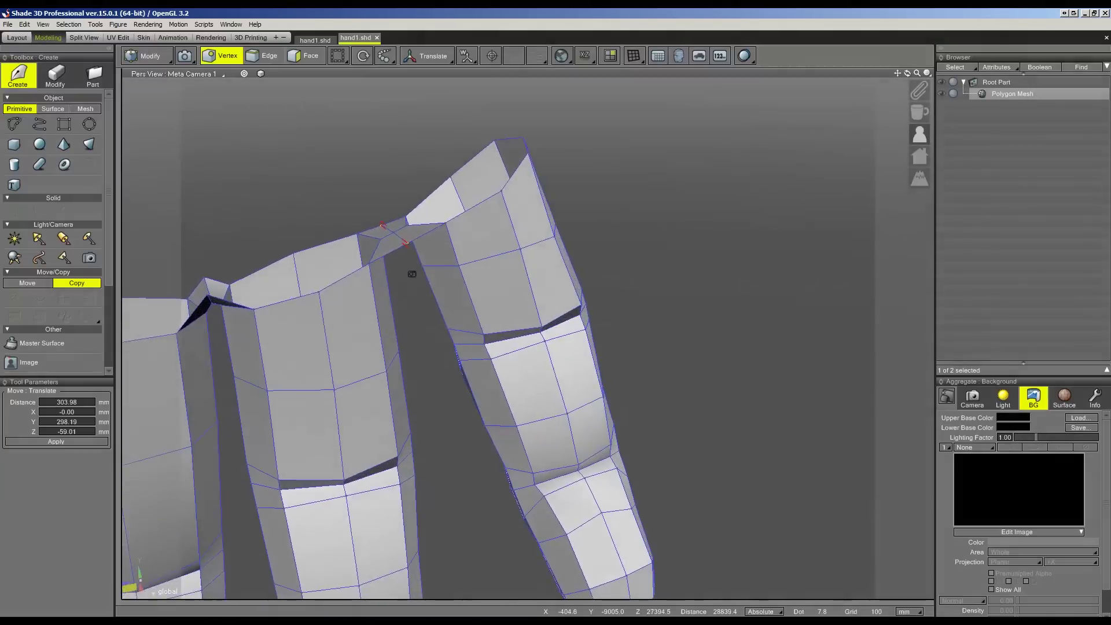
pyautogui.moveTo(432, 183); pyautogui.dragTo(426, 168)
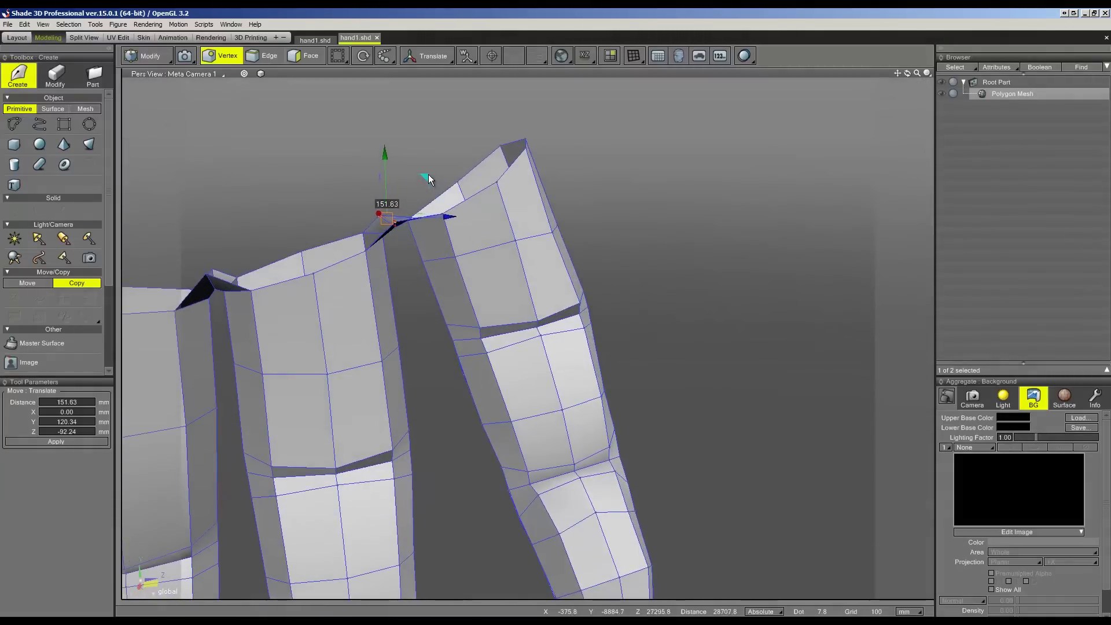
pyautogui.moveTo(427, 168); pyautogui.dragTo(404, 238, button='middle')
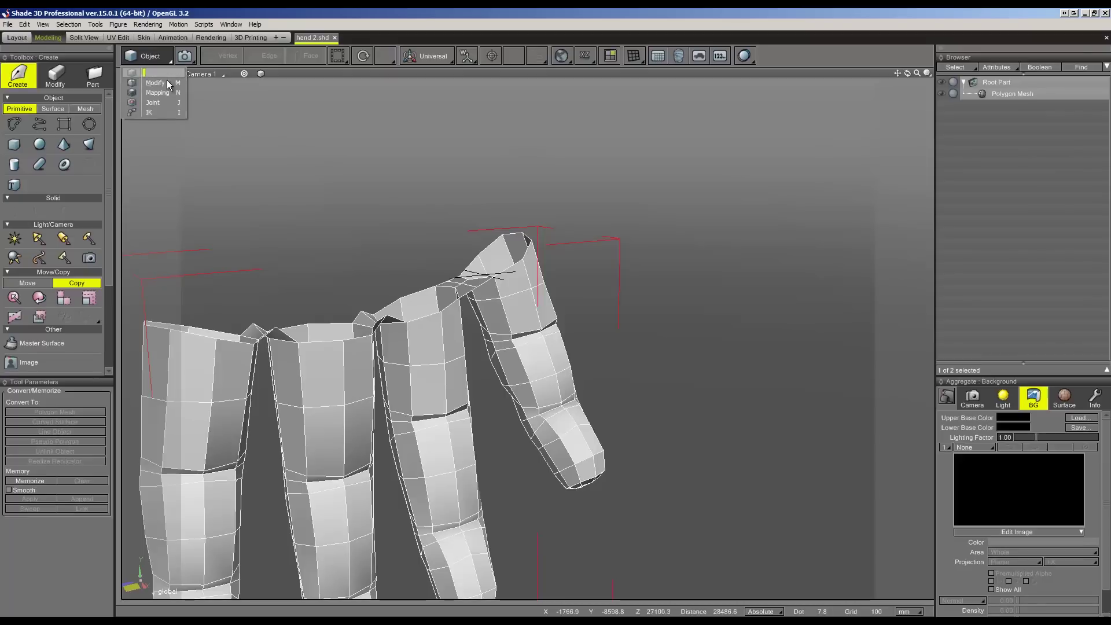
pyautogui.click(155, 82)
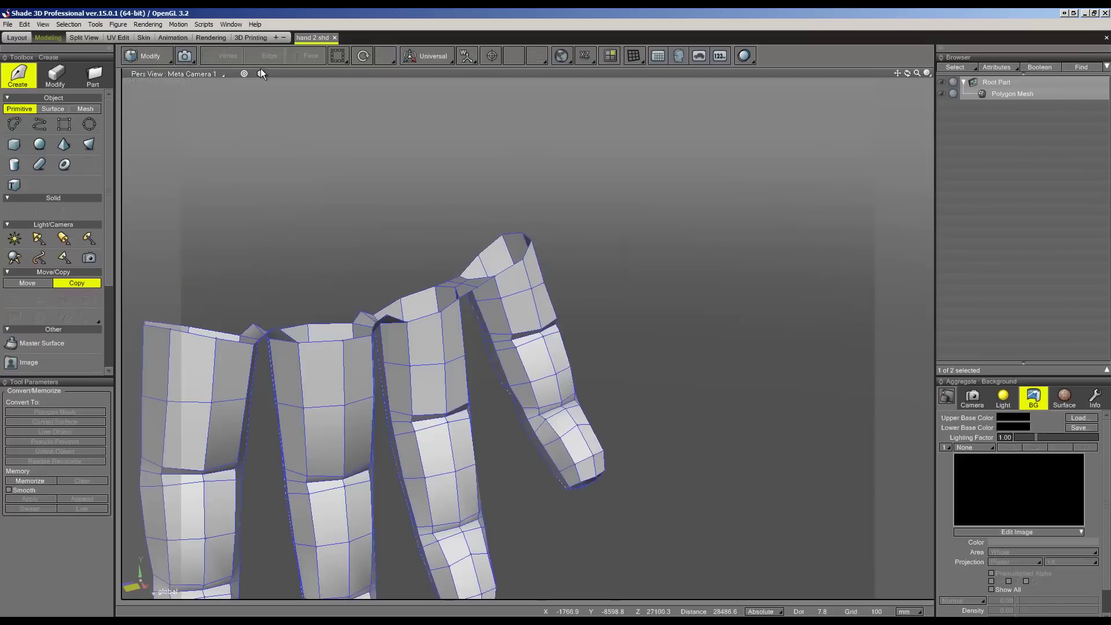
# - Select the polygon mesh's finger-joint vertex and rotate it about 12.71 degrees
pyautogui.scroll(2, 335, 169)
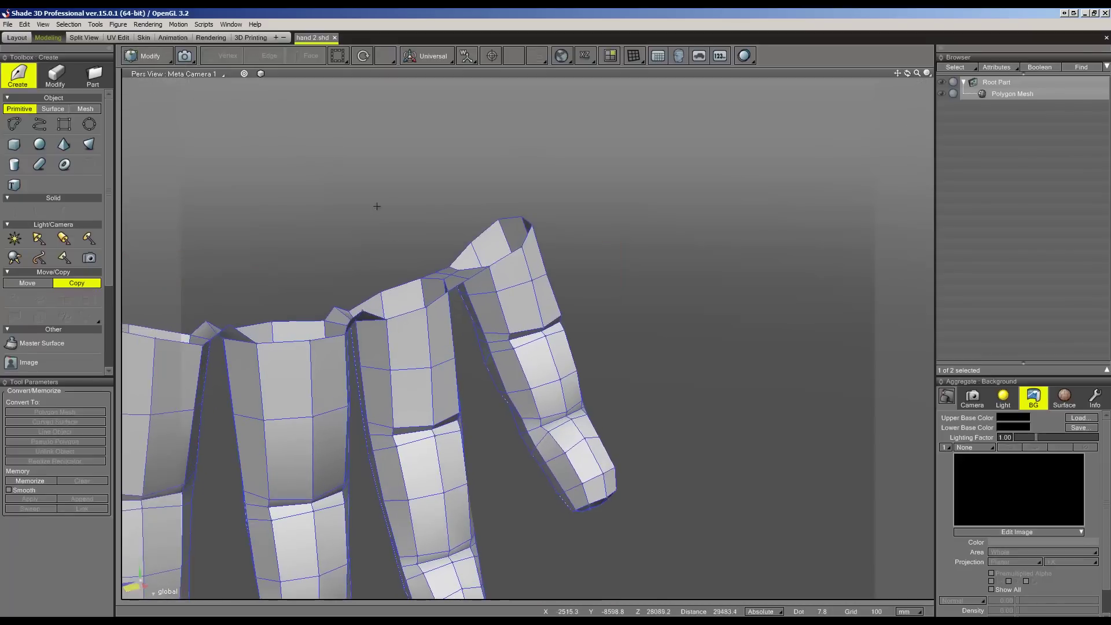
pyautogui.click(166, 61)
pyautogui.click(981, 95)
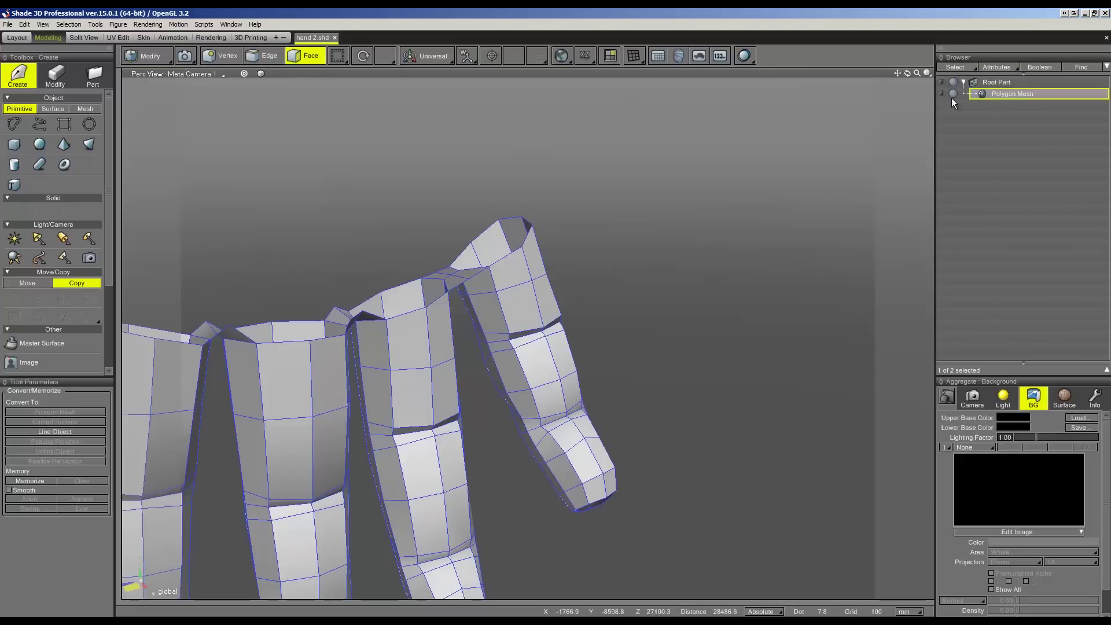
pyautogui.click(265, 56)
pyautogui.click(442, 273)
pyautogui.scroll(2, 442, 273)
pyautogui.click(219, 56)
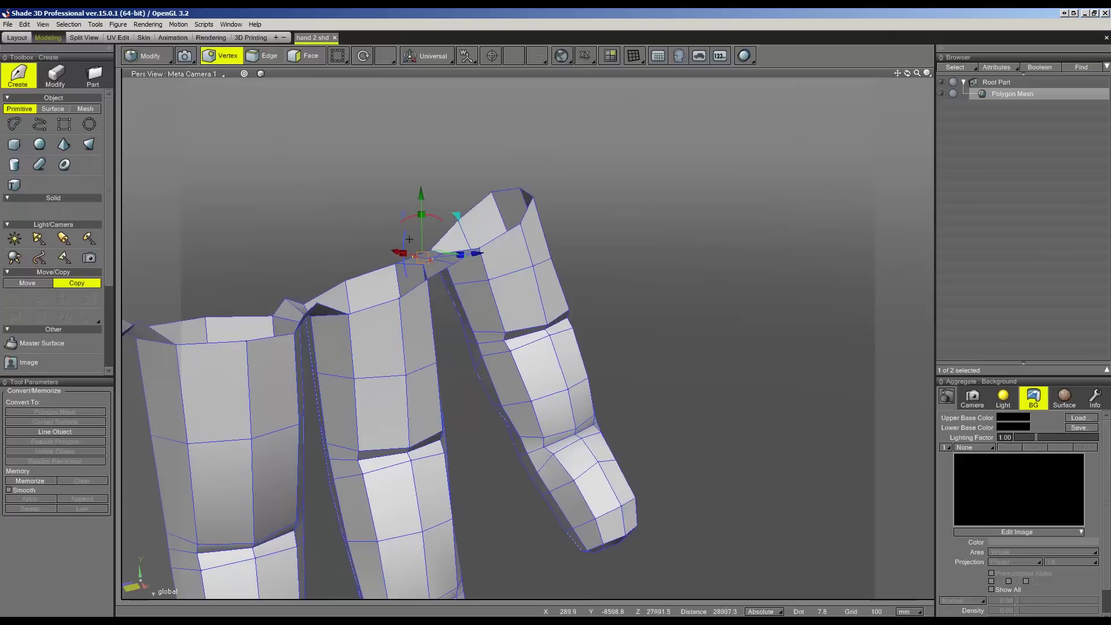
pyautogui.moveTo(409, 238); pyautogui.dragTo(414, 255)
pyautogui.click(422, 255)
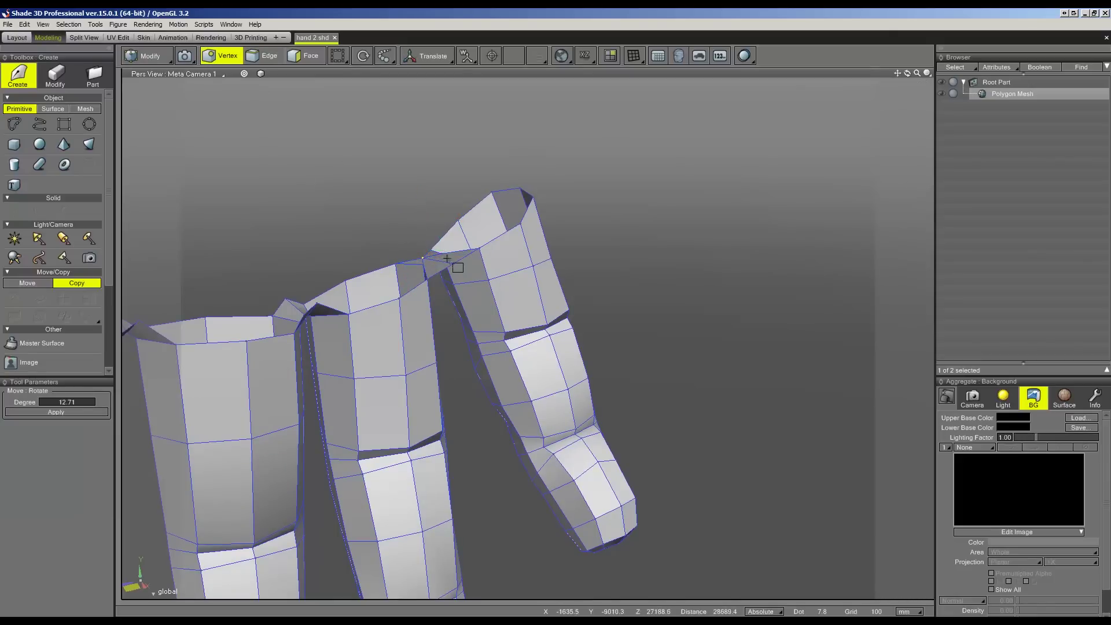
# - Move the knuckle vertex toward the neighbouring finger and set its rise to 110.70 in Y
pyautogui.moveTo(440, 231); pyautogui.dragTo(448, 218, button='middle')
pyautogui.click(463, 287)
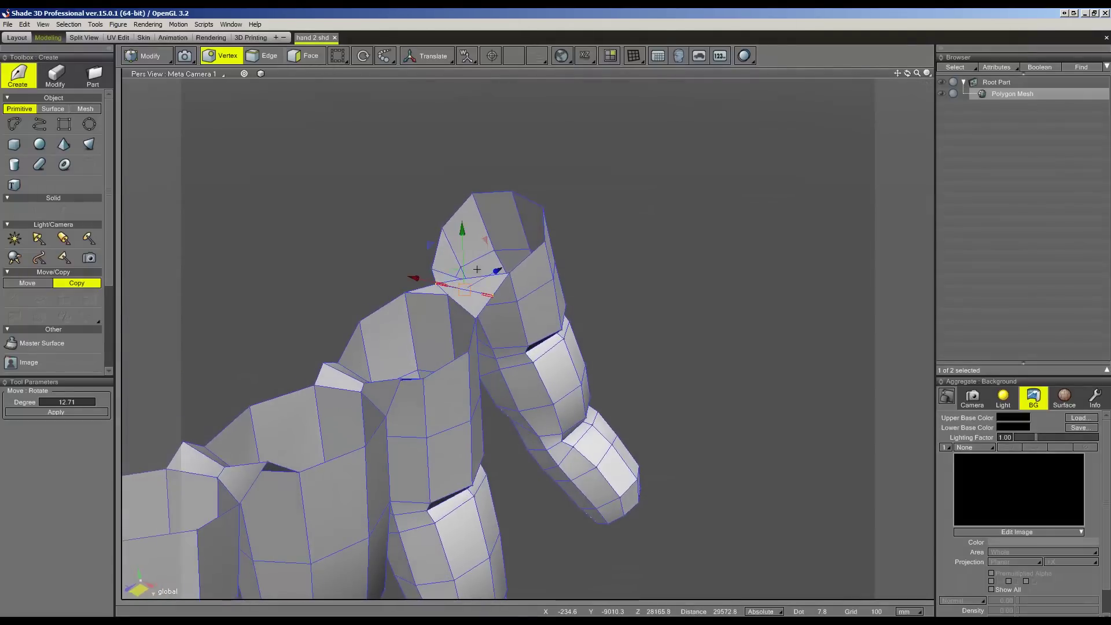
pyautogui.moveTo(477, 269)
pyautogui.mouseDown()
pyautogui.moveTo(520, 278)
pyautogui.moveTo(450, 264)
pyautogui.mouseUp()
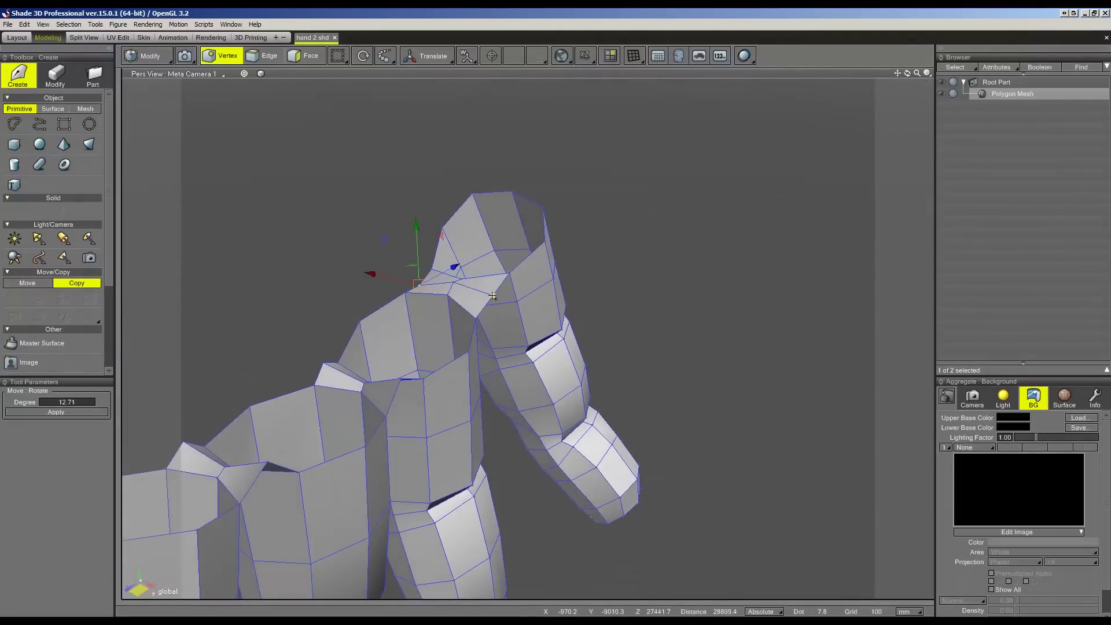
pyautogui.moveTo(456, 250); pyautogui.dragTo(449, 237)
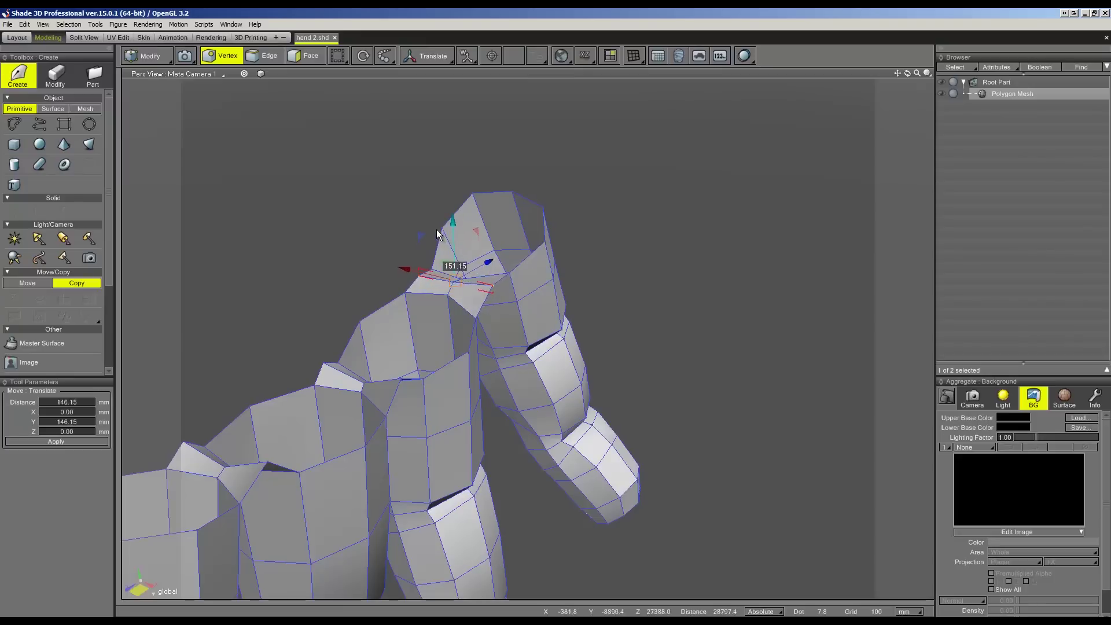
pyautogui.moveTo(435, 275); pyautogui.dragTo(420, 215, button='middle')
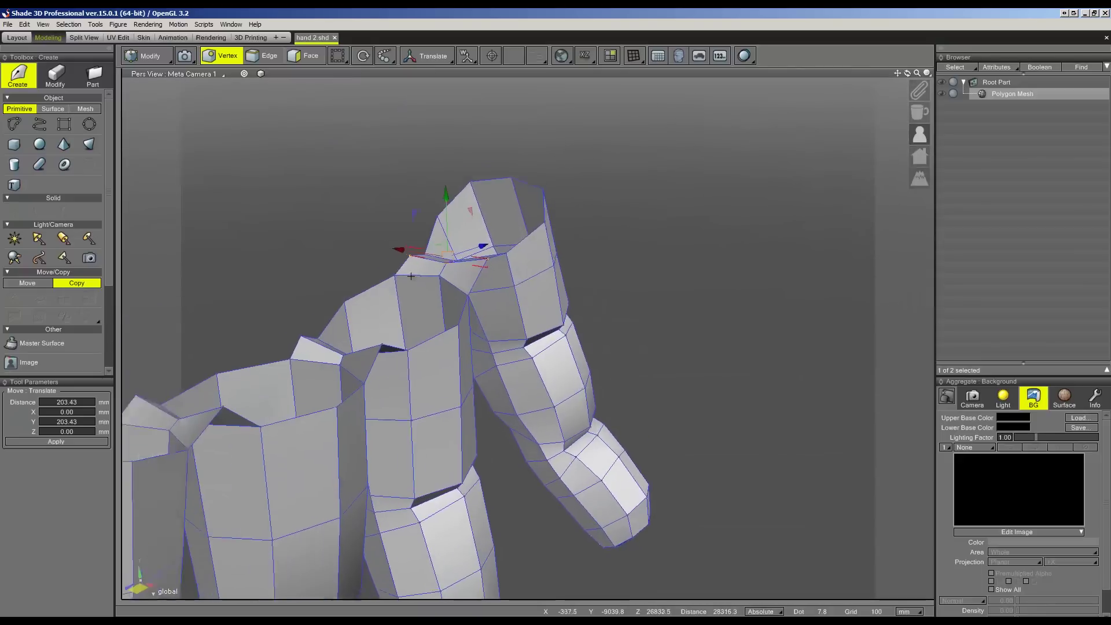
pyautogui.moveTo(426, 213); pyautogui.dragTo(426, 229)
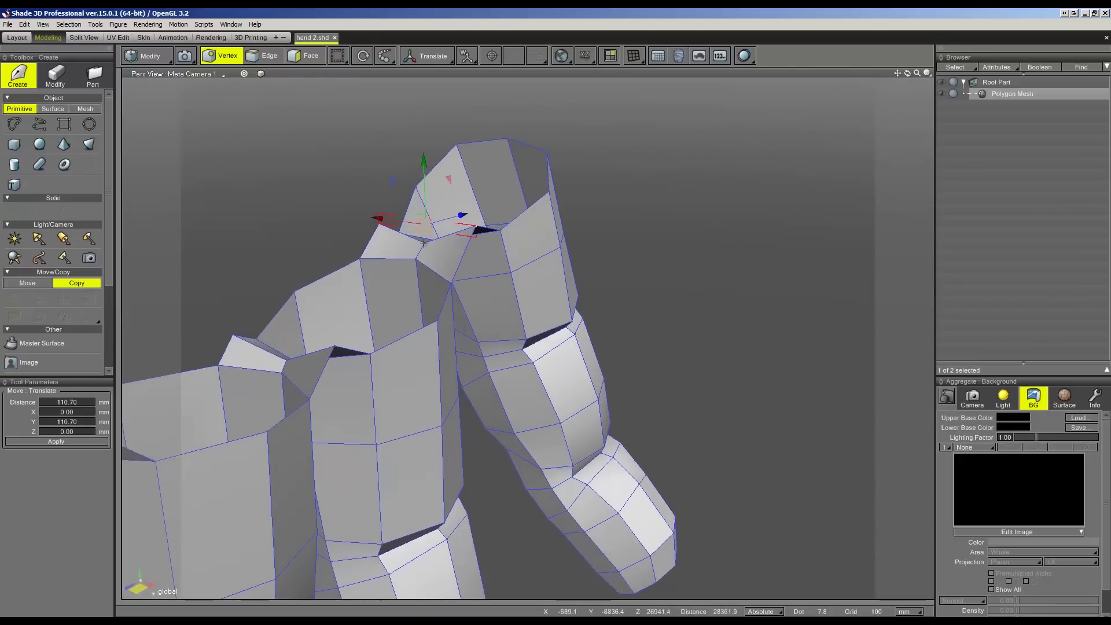
pyautogui.moveTo(426, 228)
pyautogui.mouseDown(button='middle')
pyautogui.moveTo(415, 272)
pyautogui.moveTo(448, 271)
pyautogui.mouseUp(button='middle')
pyautogui.scroll(-3, 430, 272)
# - Select the top rim edges of all four fingers
pyautogui.click(259, 53)
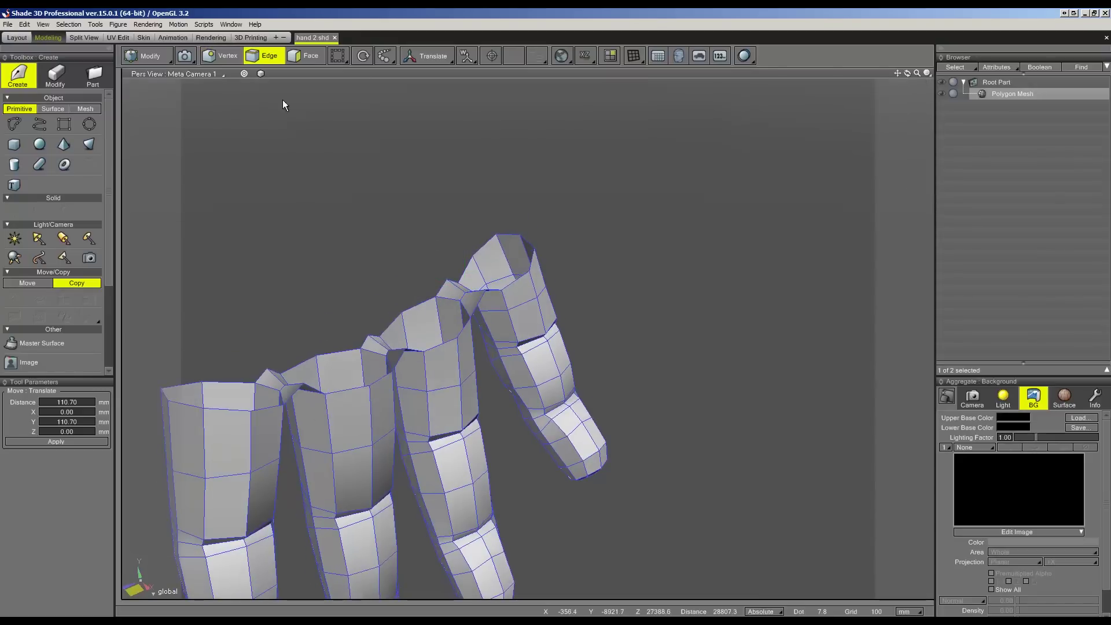
pyautogui.click(351, 387)
pyautogui.keyDown('shift'); pyautogui.click(338, 352); pyautogui.keyUp('shift')
pyautogui.keyDown('shift'); pyautogui.click(417, 305); pyautogui.keyUp('shift')
pyautogui.keyDown('shift'); pyautogui.click(441, 345); pyautogui.keyUp('shift')
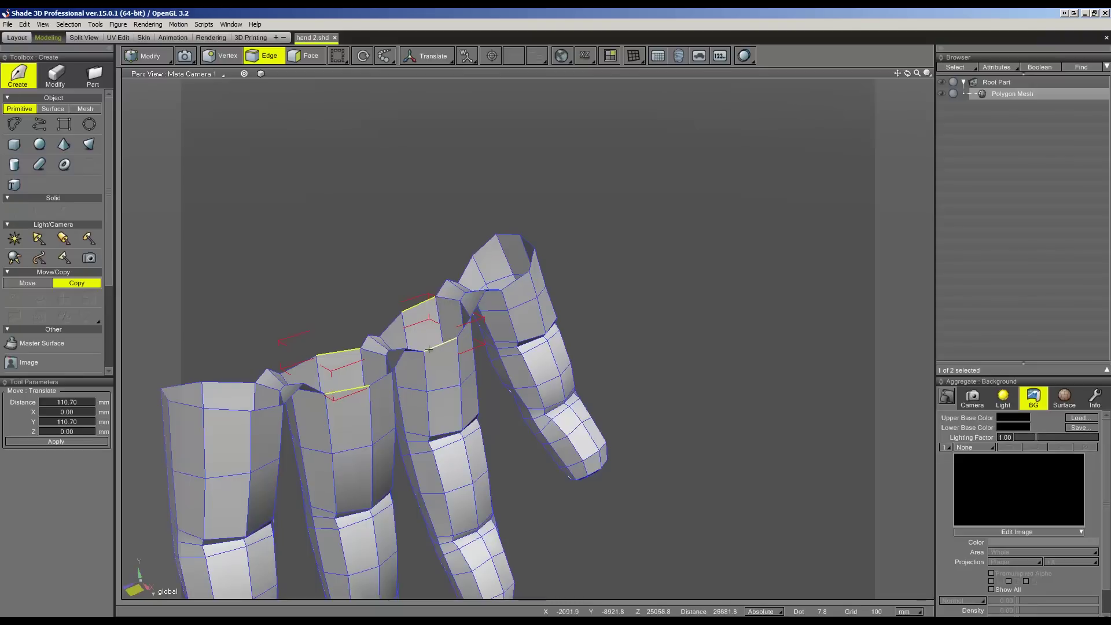
pyautogui.keyDown('shift'); pyautogui.click(480, 250); pyautogui.keyUp('shift')
pyautogui.keyDown('shift'); pyautogui.click(193, 382); pyautogui.keyUp('shift')
pyautogui.keyDown('shift'); pyautogui.click(224, 409); pyautogui.keyUp('shift')
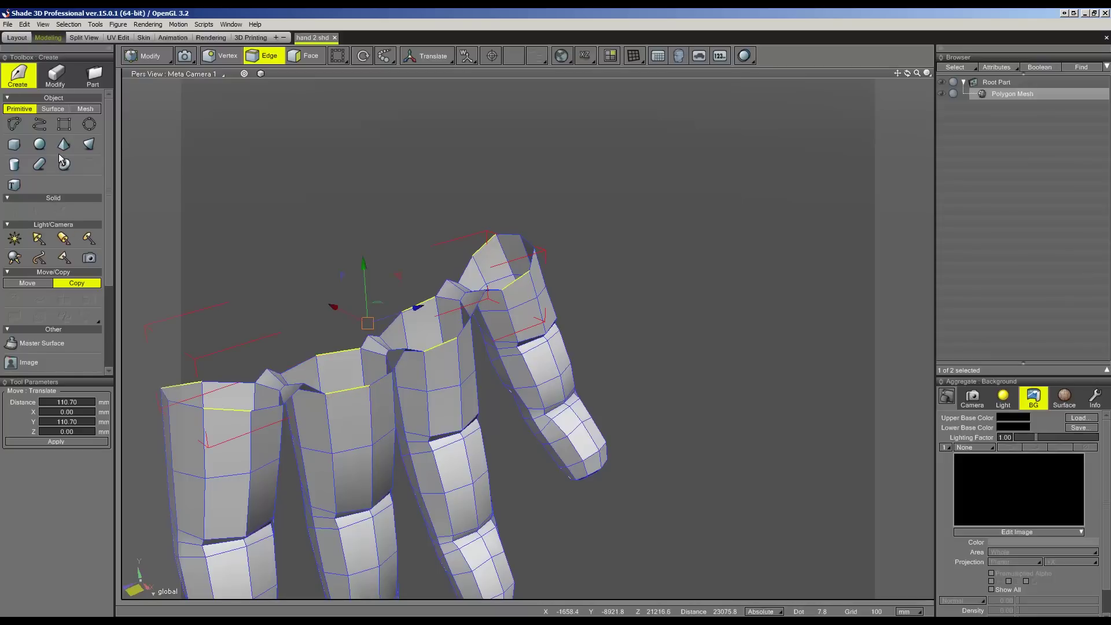
# - Grow the edges into full rim loops and extrude them 836.90 mm upward
pyautogui.click(60, 84)
pyautogui.click(14, 169)
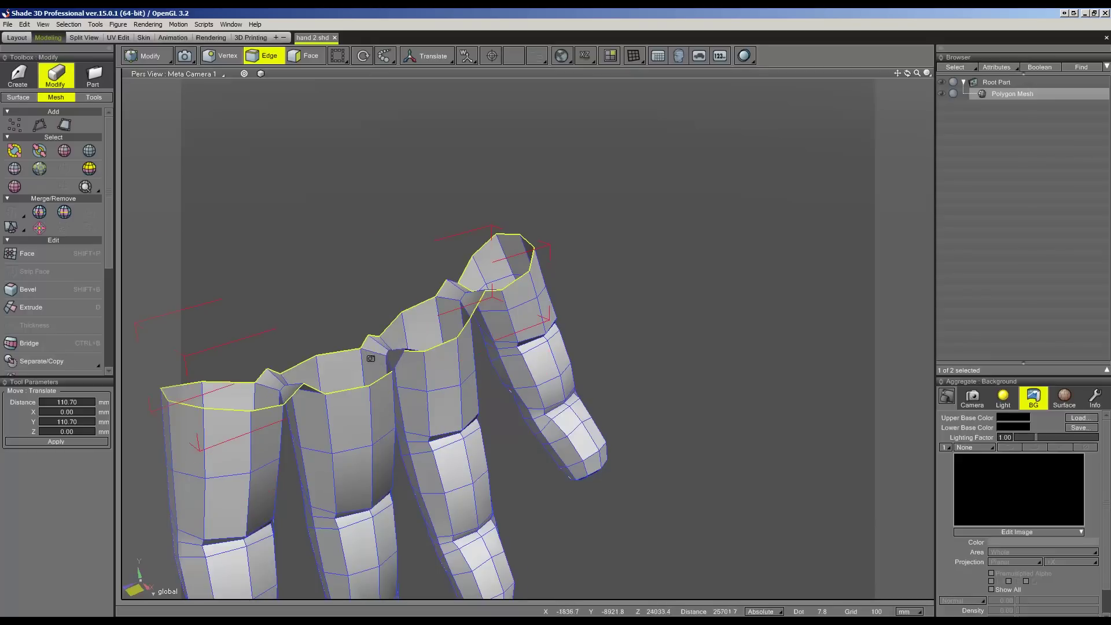
pyautogui.moveTo(386, 354); pyautogui.dragTo(437, 438, button='middle')
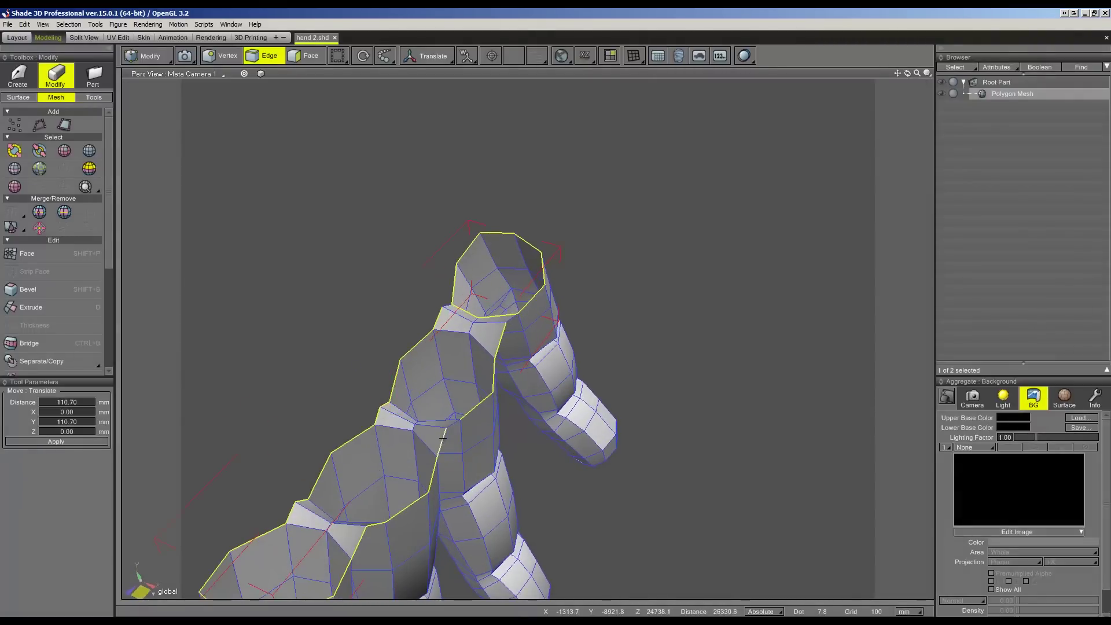
pyautogui.click(457, 315)
pyautogui.click(1093, 398)
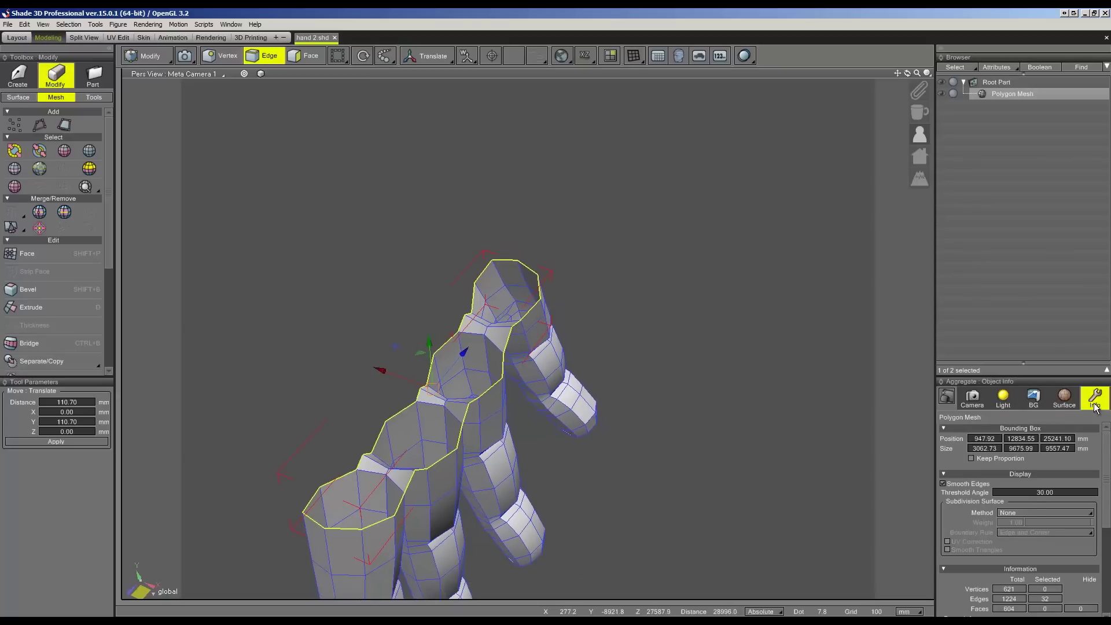
pyautogui.moveTo(919, 135); pyautogui.dragTo(903, 168)
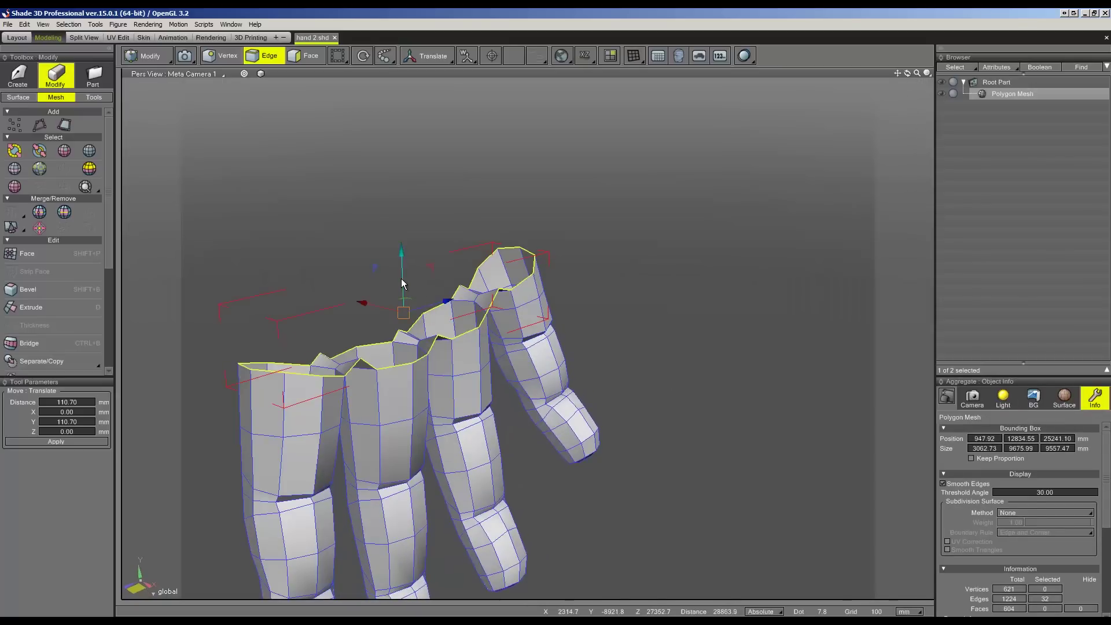
pyautogui.moveTo(403, 282); pyautogui.dragTo(419, 263)
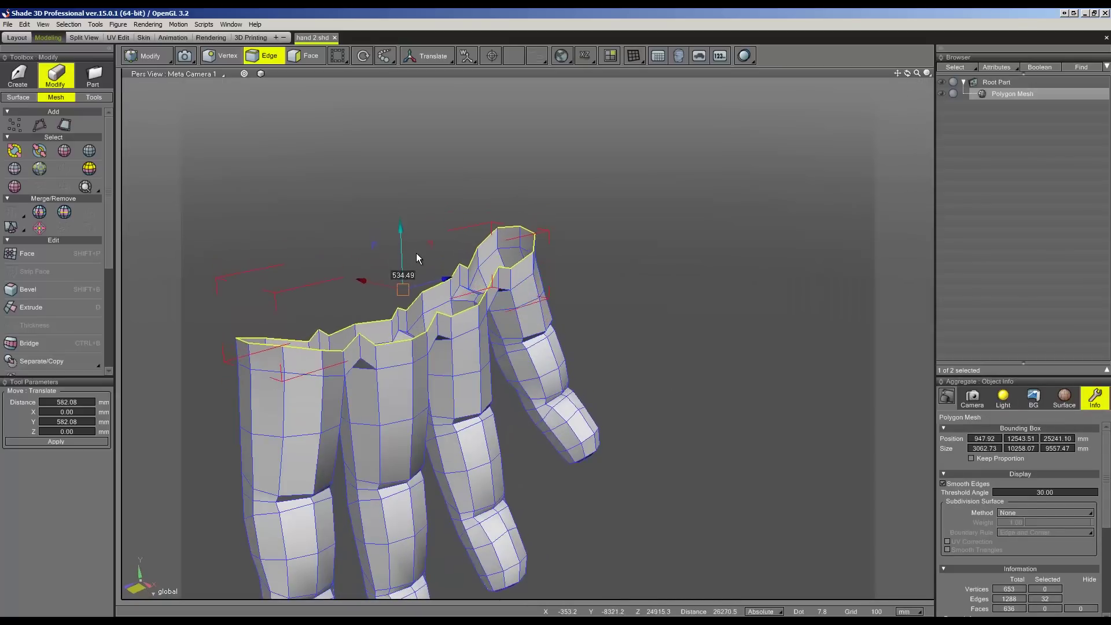
pyautogui.moveTo(402, 257); pyautogui.dragTo(372, 212)
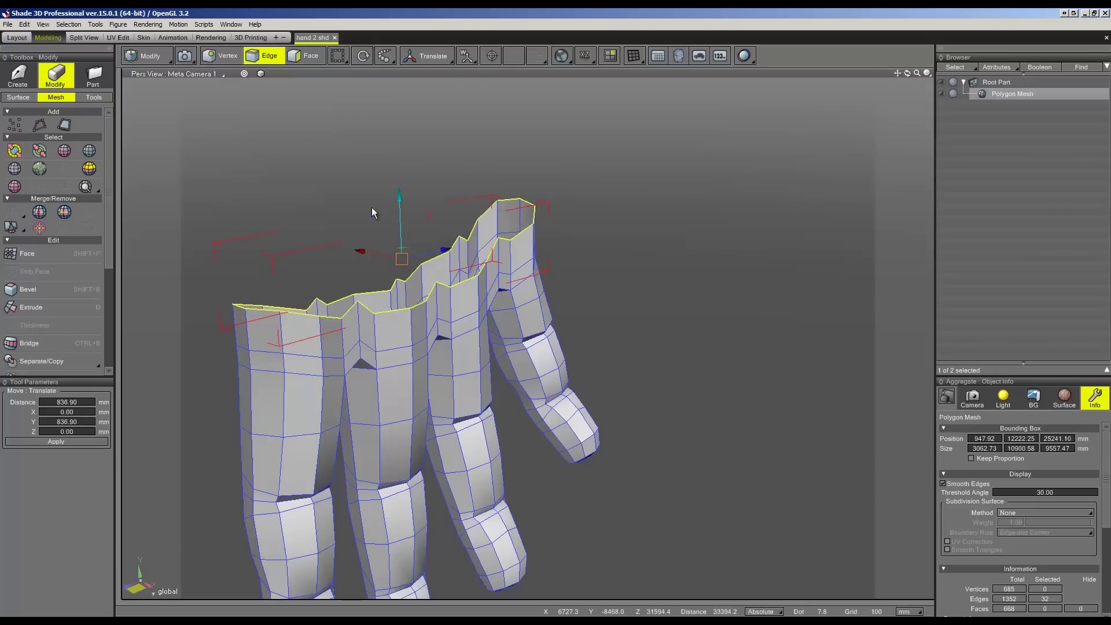
pyautogui.click(220, 66)
# - Merge the three-vertex clusters at the first two finger-gap peaks into single points
pyautogui.scroll(5, 296, 235)
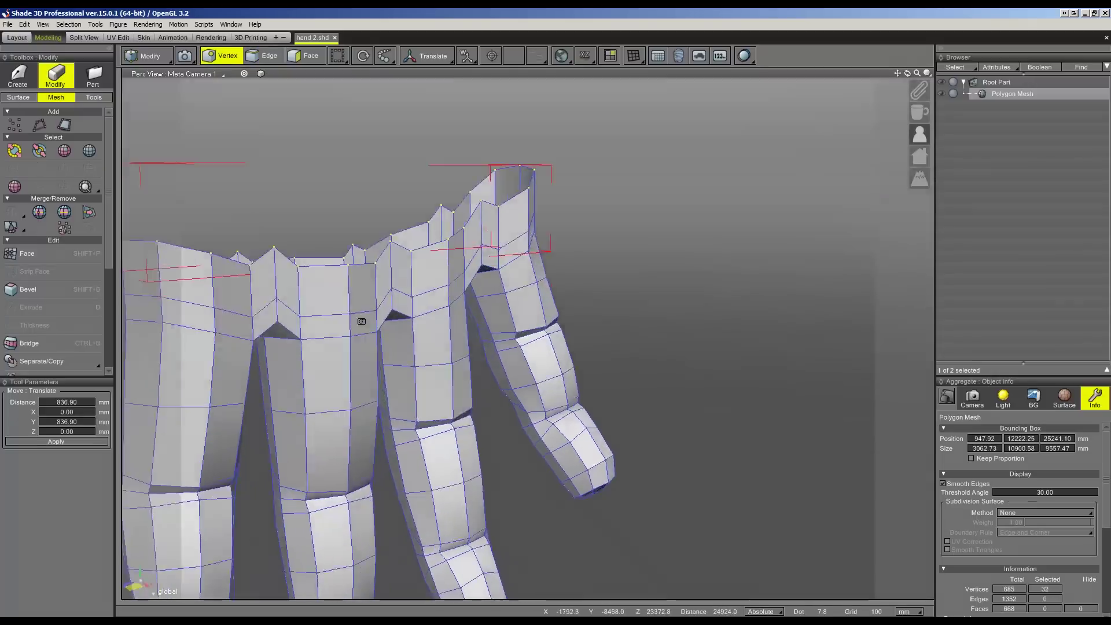
pyautogui.moveTo(195, 194); pyautogui.dragTo(267, 243)
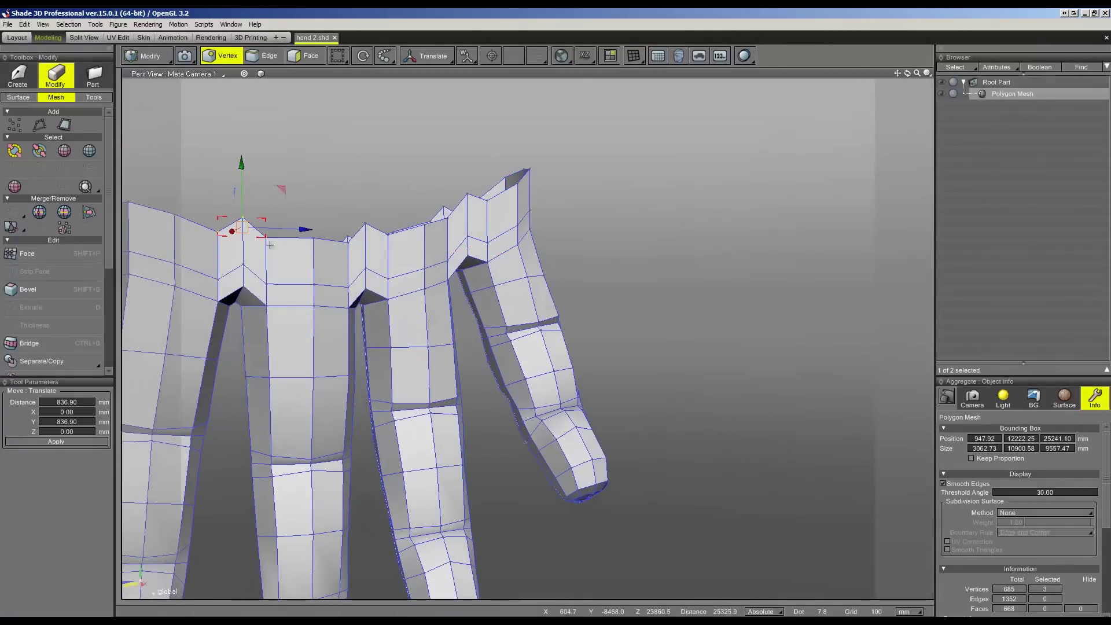
pyautogui.hotkey('ctrl', 'm')
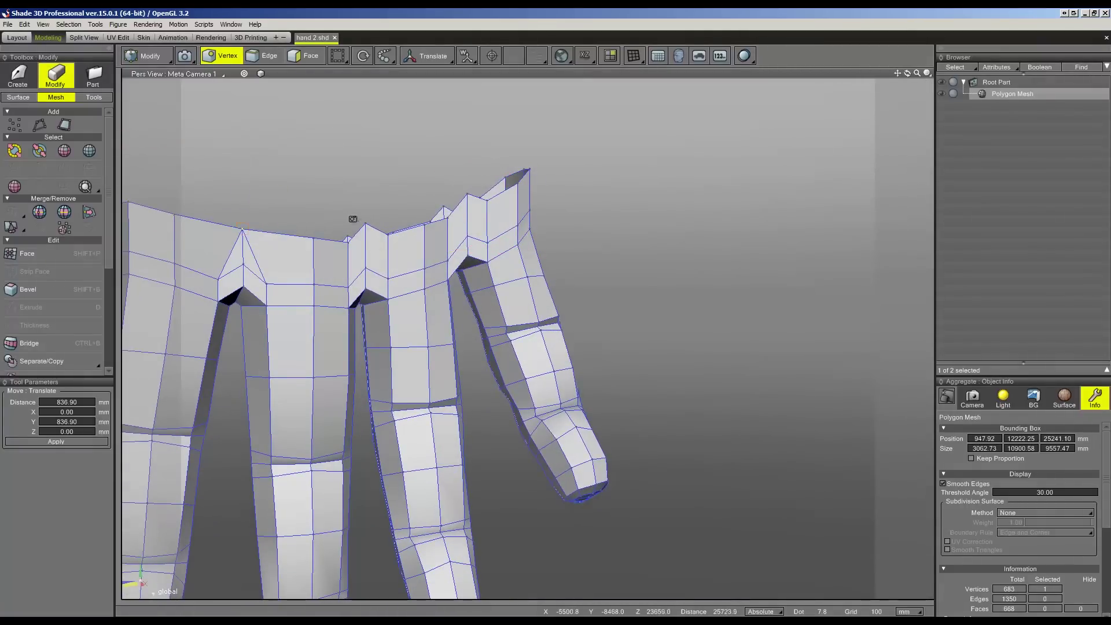
pyautogui.scroll(-1, 352, 223)
pyautogui.moveTo(379, 253); pyautogui.dragTo(440, 156)
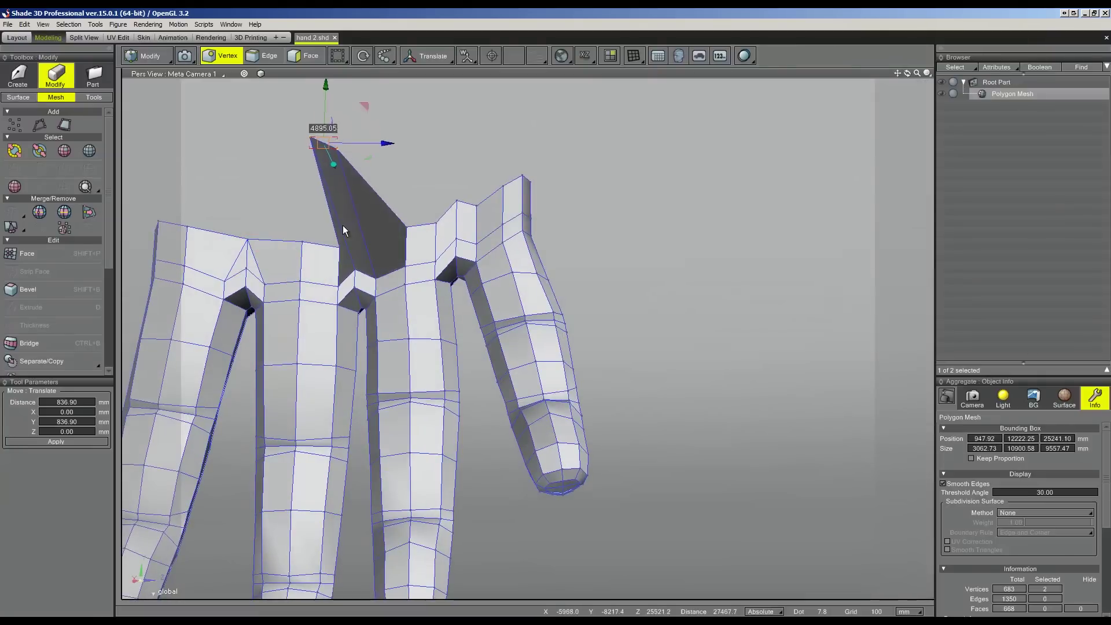
pyautogui.hotkey('ctrl', 'z')
pyautogui.moveTo(347, 217); pyautogui.dragTo(387, 253)
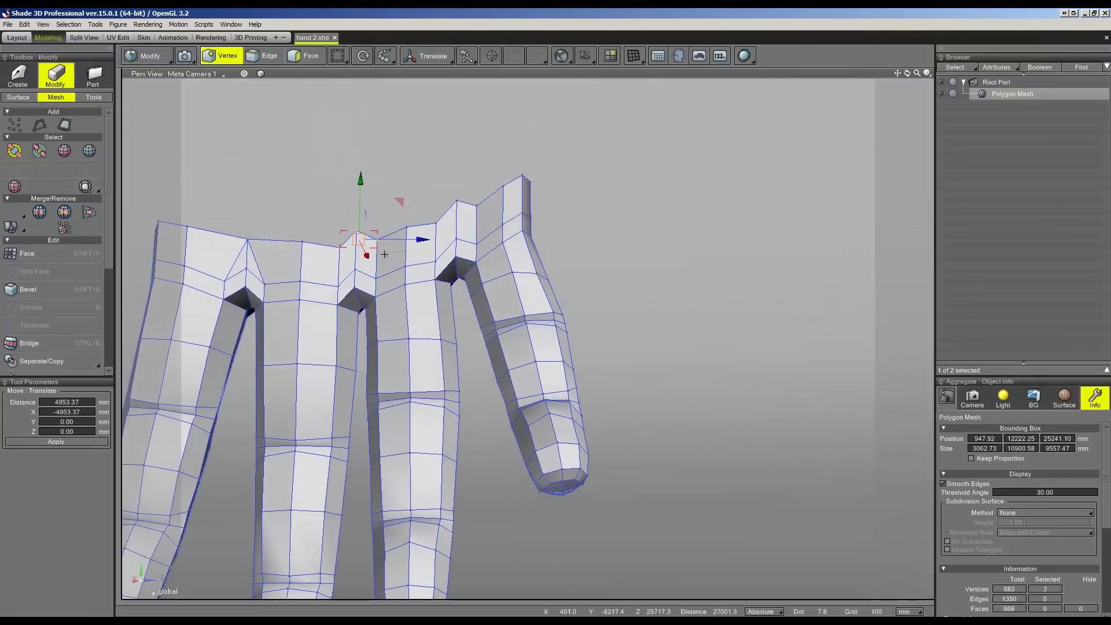
pyautogui.hotkey('ctrl', 'm')
# - Merge two more finger-gap clusters and raise the merged vertex 249.69 along Y
pyautogui.moveTo(441, 182)
pyautogui.mouseDown()
pyautogui.moveTo(478, 233)
pyautogui.moveTo(431, 189)
pyautogui.mouseUp()
pyautogui.hotkey('ctrl', 'm')
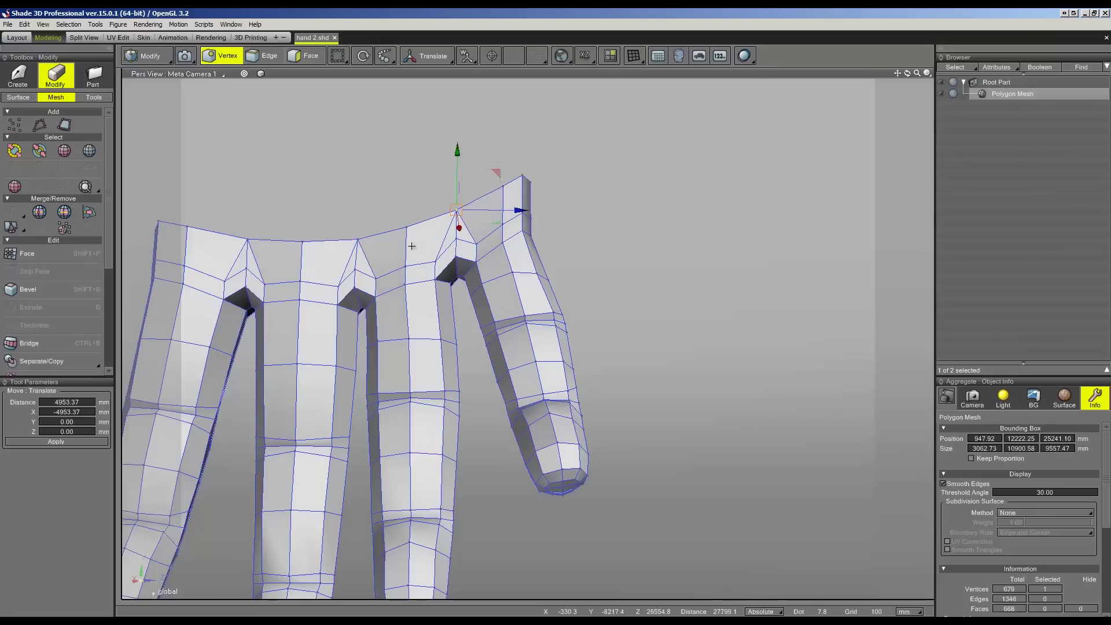
pyautogui.moveTo(341, 261); pyautogui.dragTo(383, 286)
pyautogui.moveTo(325, 262); pyautogui.dragTo(397, 288)
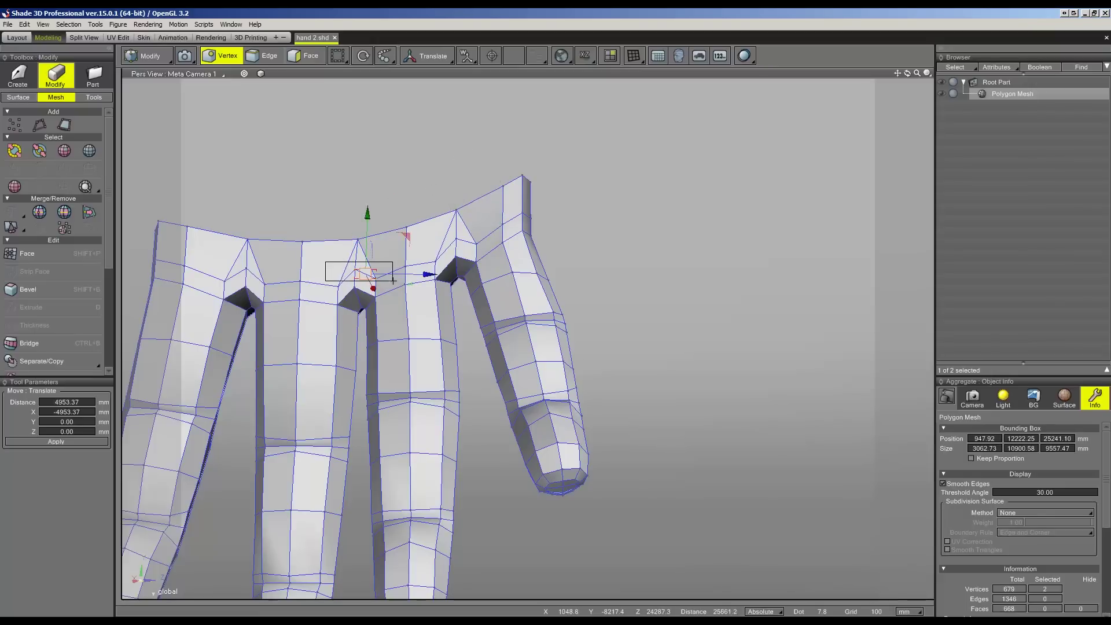
pyautogui.hotkey('ctrl', 'm')
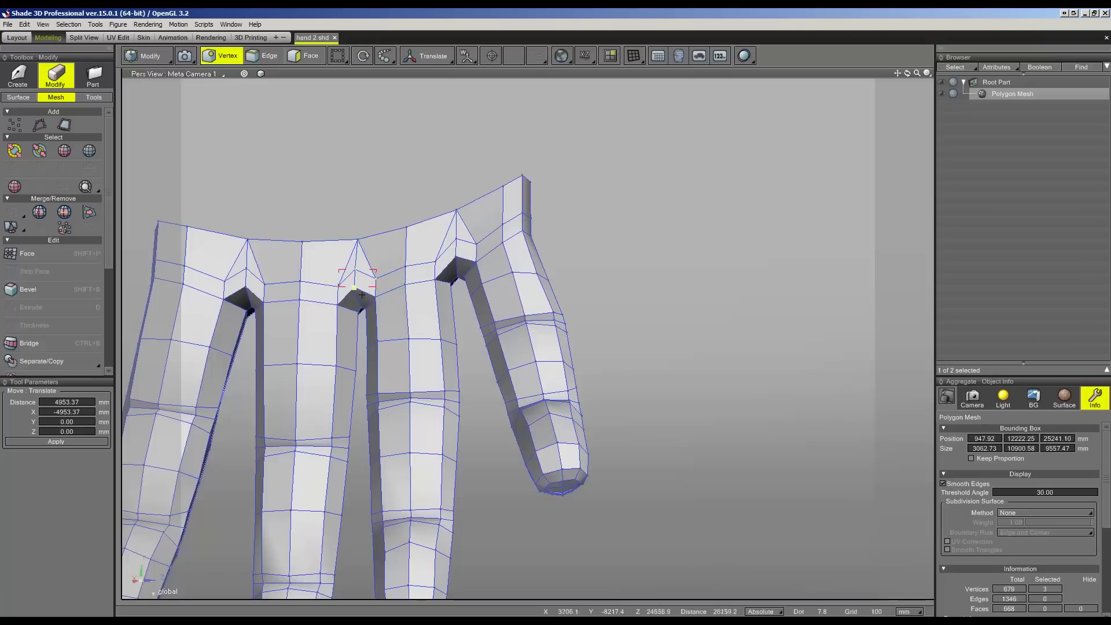
pyautogui.moveTo(359, 246); pyautogui.dragTo(470, 227)
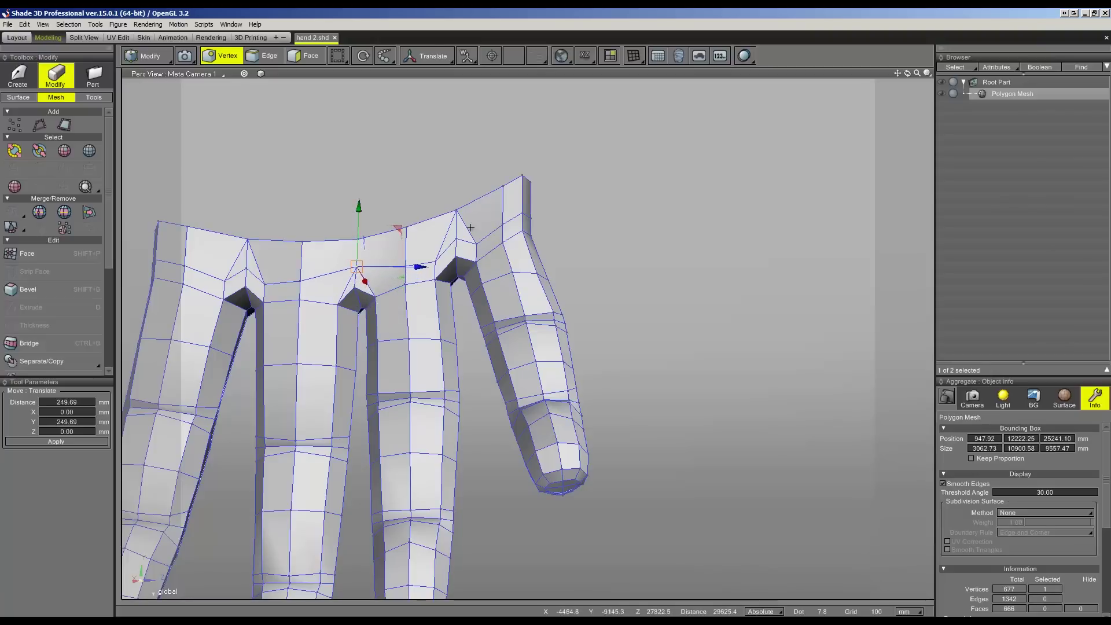
# - Merge the vertices at the rightmost joint and raise the point toward the knuckle line
pyautogui.moveTo(471, 227); pyautogui.dragTo(412, 247, button='middle')
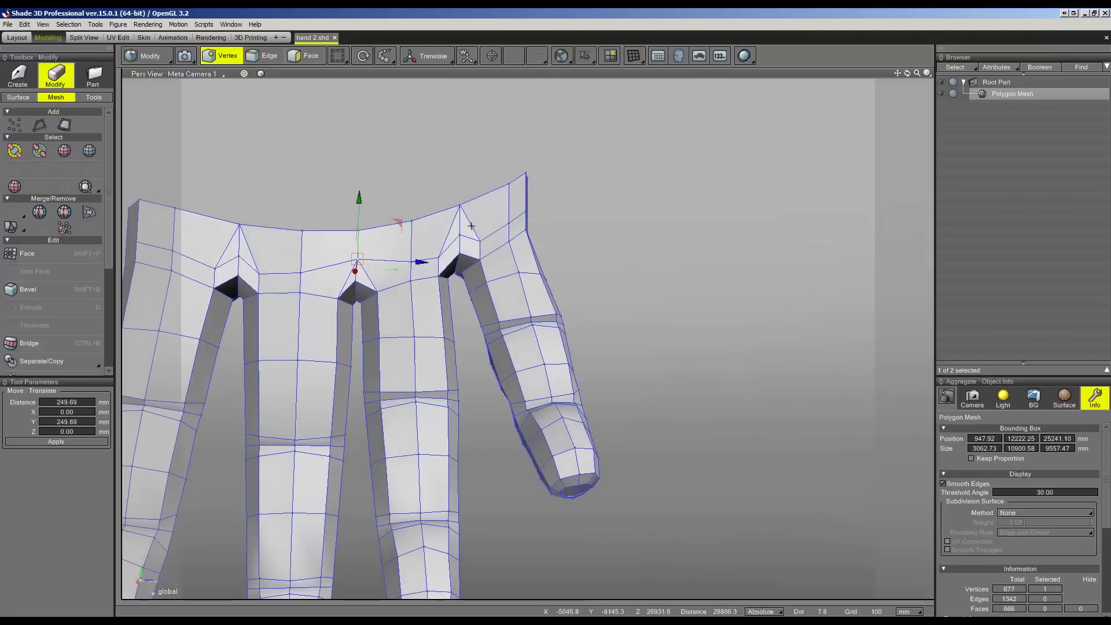
pyautogui.moveTo(486, 231); pyautogui.dragTo(454, 246)
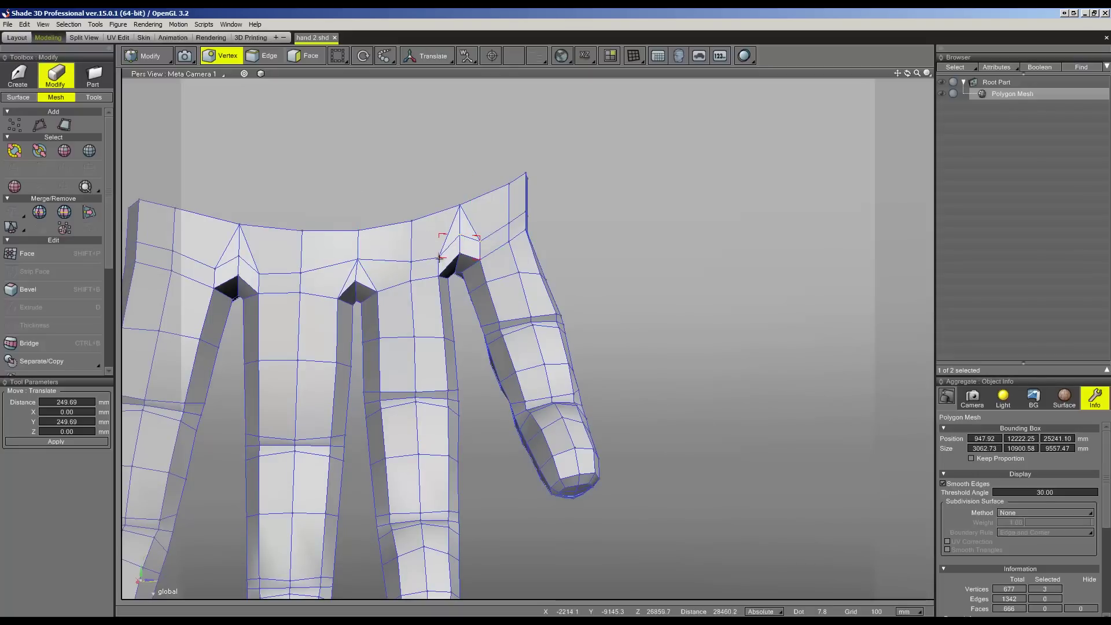
pyautogui.press('m')
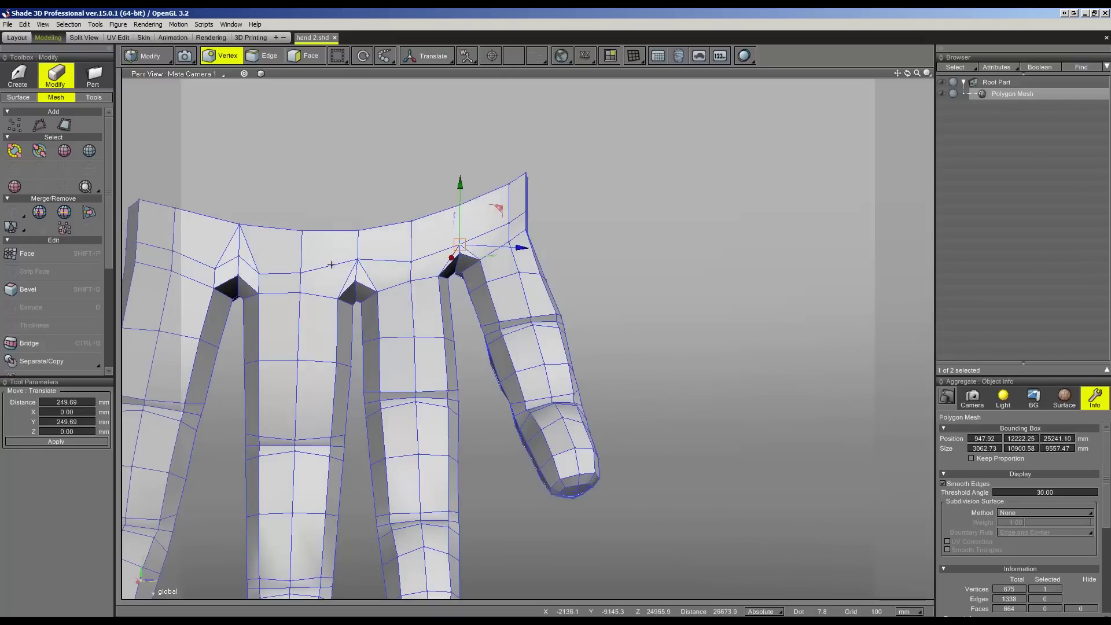
pyautogui.moveTo(457, 217); pyautogui.dragTo(458, 213)
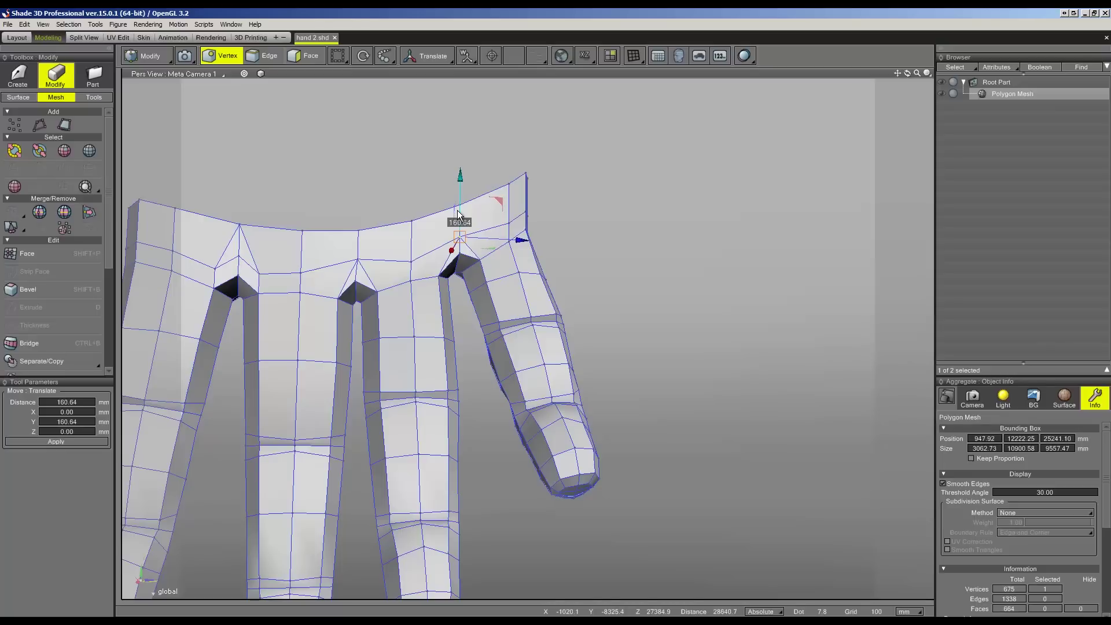
# - Merge the three vertices at the next finger gap and lift the point level with the knuckles
pyautogui.moveTo(200, 252); pyautogui.dragTo(280, 276)
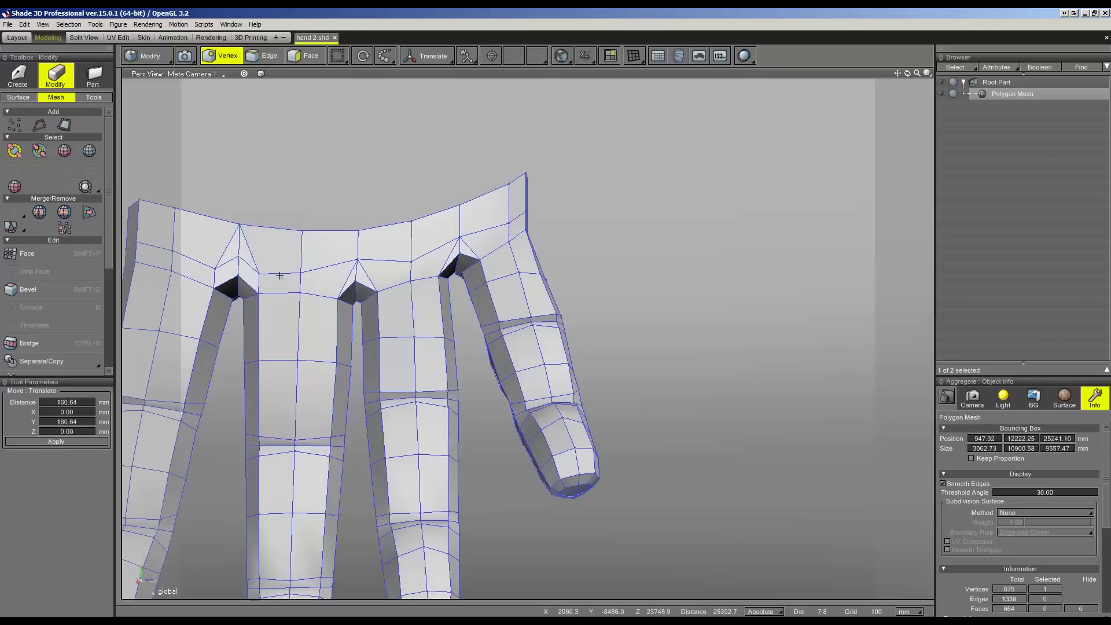
pyautogui.keyDown('shift'); pyautogui.click(216, 264); pyautogui.keyUp('shift')
pyautogui.hotkey('ctrl', 'm')
pyautogui.moveTo(238, 230)
pyautogui.mouseDown()
pyautogui.moveTo(237, 201)
pyautogui.moveTo(193, 257)
pyautogui.mouseUp()
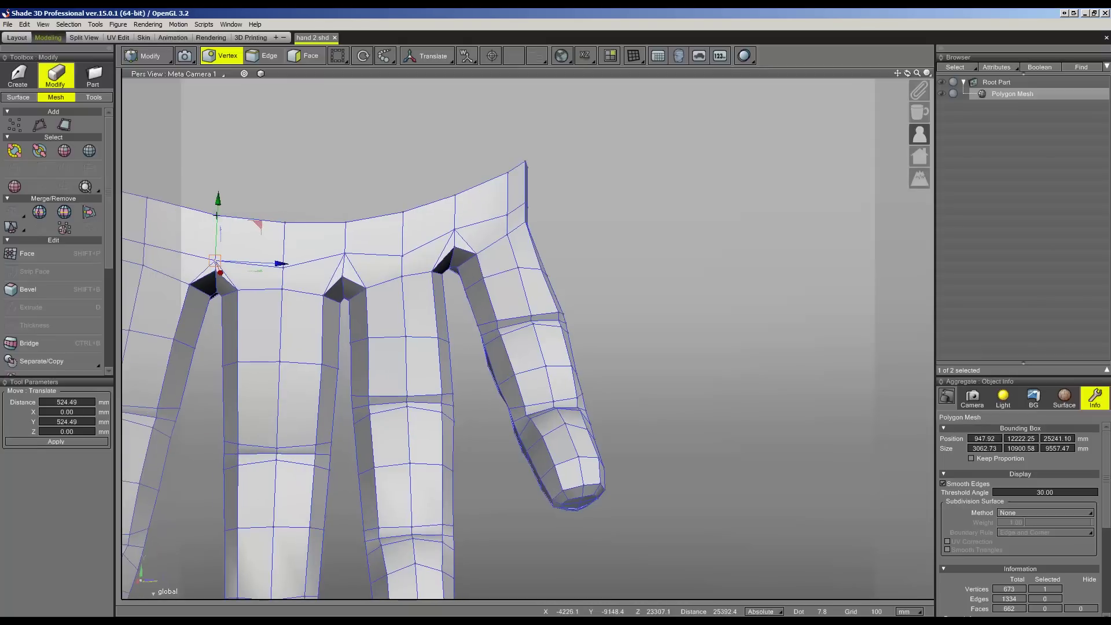
pyautogui.moveTo(194, 258); pyautogui.dragTo(268, 248)
pyautogui.scroll(-3, 344, 322)
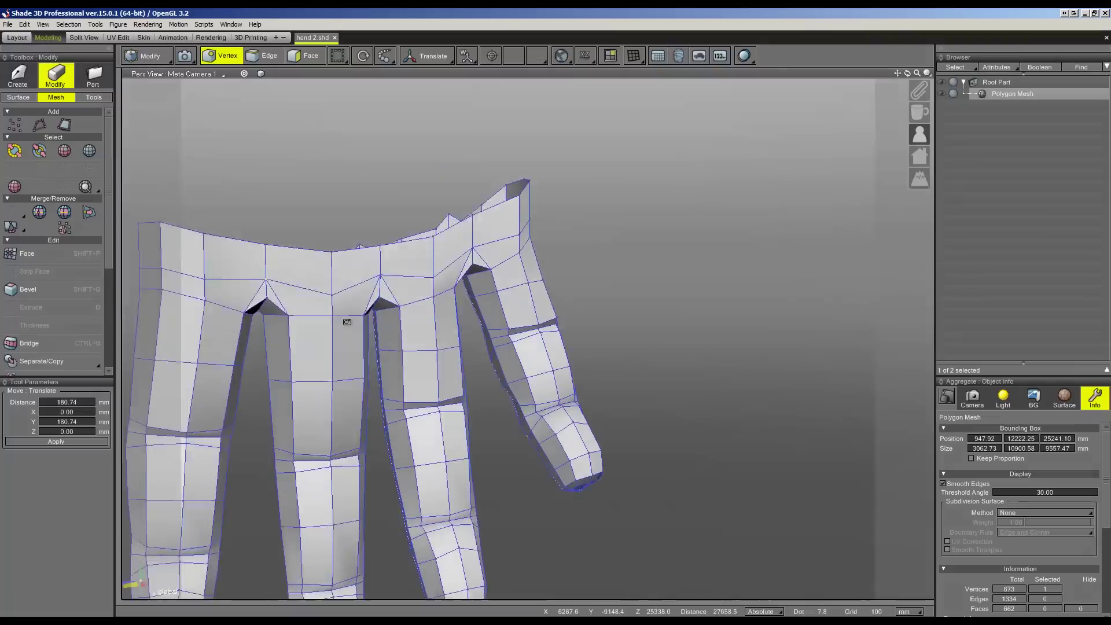
# - On the hand's other side, merge the first group of finger-gap vertices into one point
pyautogui.moveTo(340, 314); pyautogui.dragTo(293, 307, button='middle')
pyautogui.scroll(4, 293, 323)
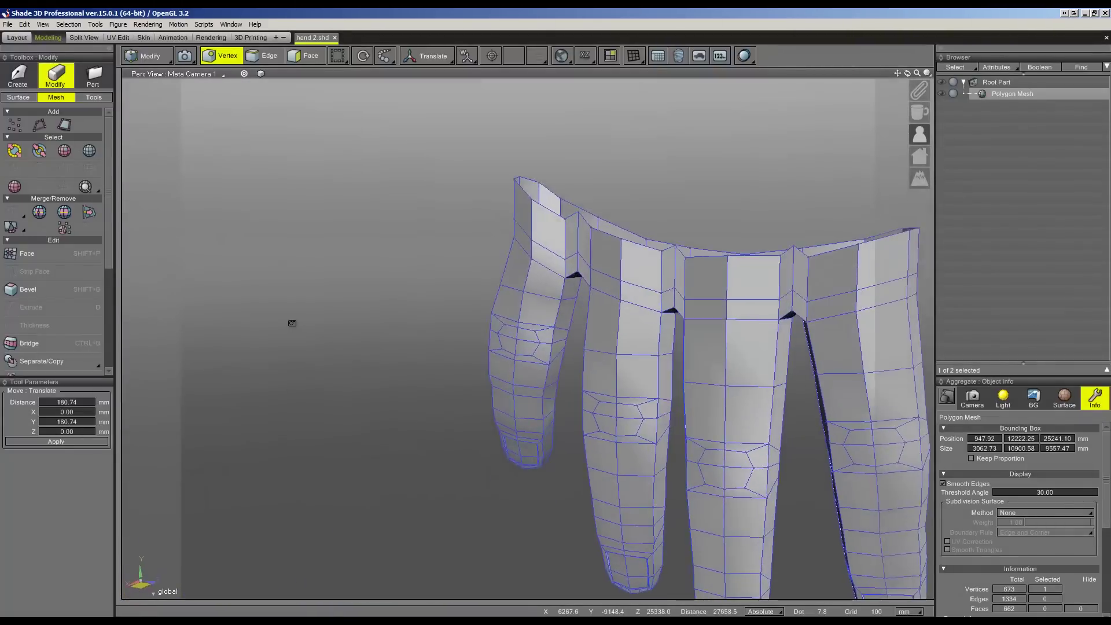
pyautogui.scroll(-3, 292, 323)
pyautogui.scroll(3, 292, 323)
pyautogui.moveTo(596, 221)
pyautogui.keyDown('shift'); pyautogui.mouseDown()
pyautogui.moveTo(569, 185)
pyautogui.moveTo(565, 219)
pyautogui.mouseUp(); pyautogui.keyUp('shift')
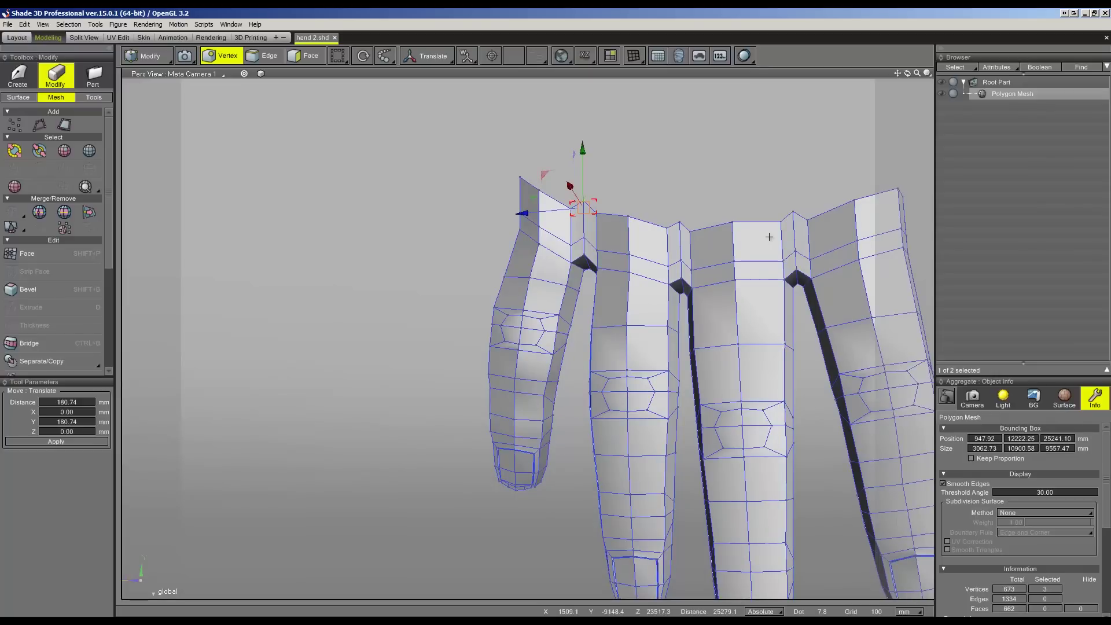
pyautogui.moveTo(802, 233)
pyautogui.mouseDown()
pyautogui.moveTo(661, 207)
pyautogui.moveTo(683, 231)
pyautogui.mouseUp()
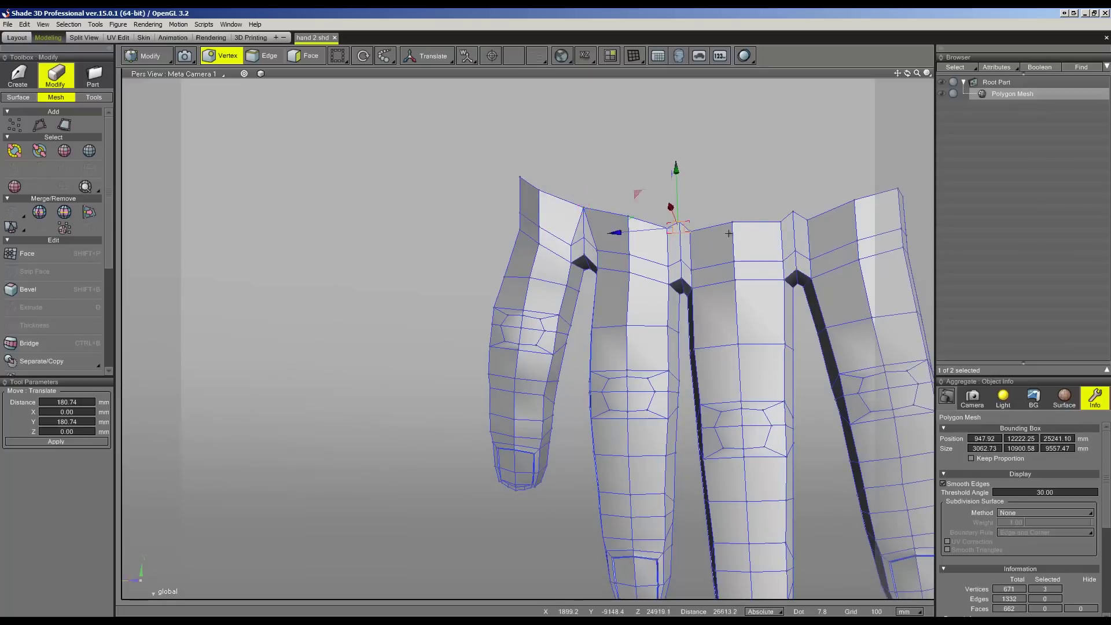
pyautogui.moveTo(763, 200); pyautogui.dragTo(807, 234)
pyautogui.hotkey('ctrl', 'm')
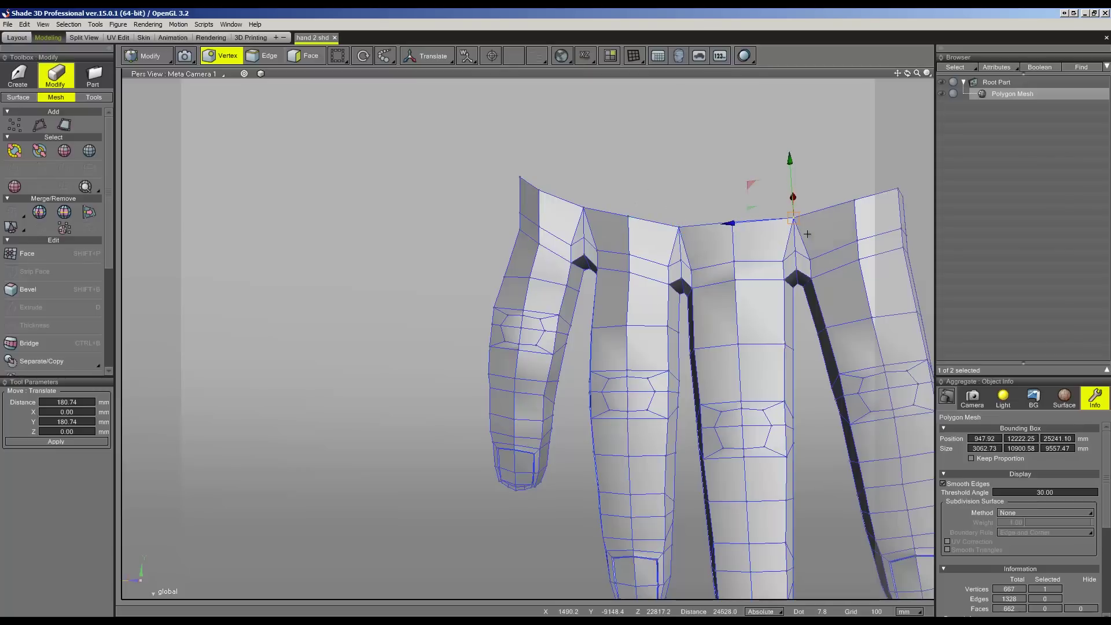
# - Merge the left, centre and right finger-gap clusters one gap at a time
pyautogui.moveTo(564, 223); pyautogui.dragTo(606, 258)
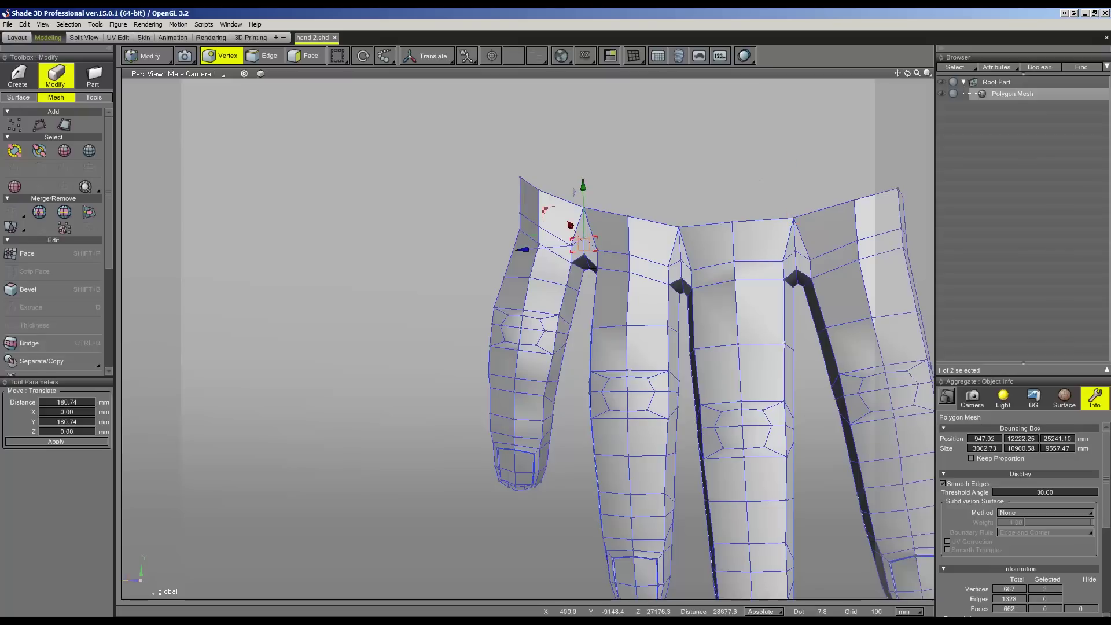
pyautogui.hotkey('ctrl', 'm')
pyautogui.moveTo(660, 255); pyautogui.dragTo(704, 274)
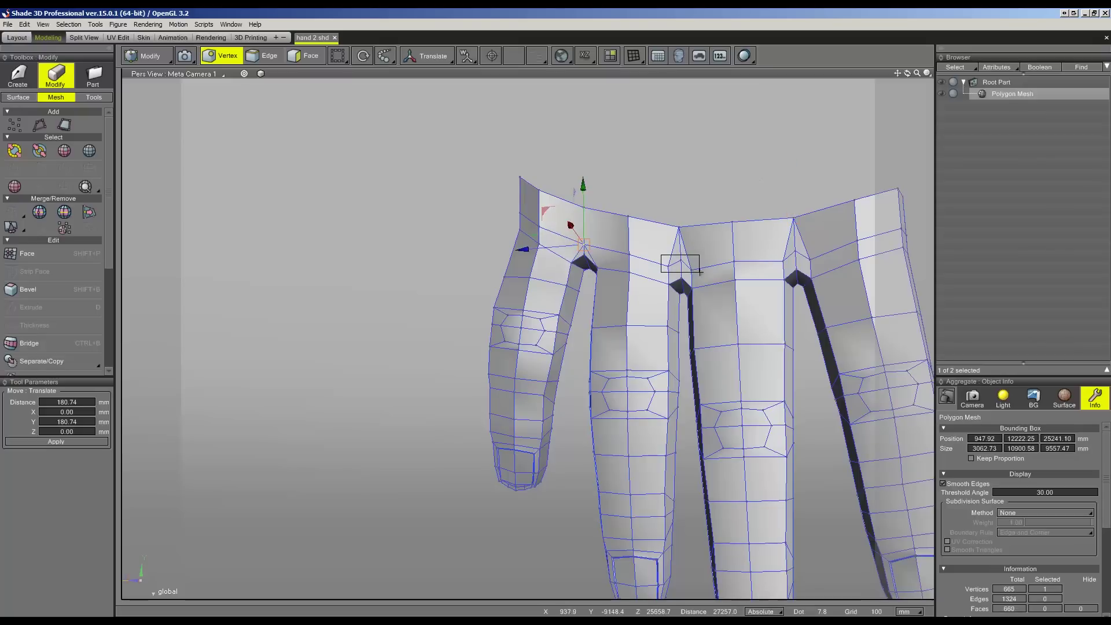
pyautogui.hotkey('ctrl', 'm')
pyautogui.moveTo(772, 245); pyautogui.dragTo(818, 263)
pyautogui.hotkey('ctrl', 'm')
pyautogui.moveTo(749, 285); pyautogui.dragTo(724, 263, button='middle')
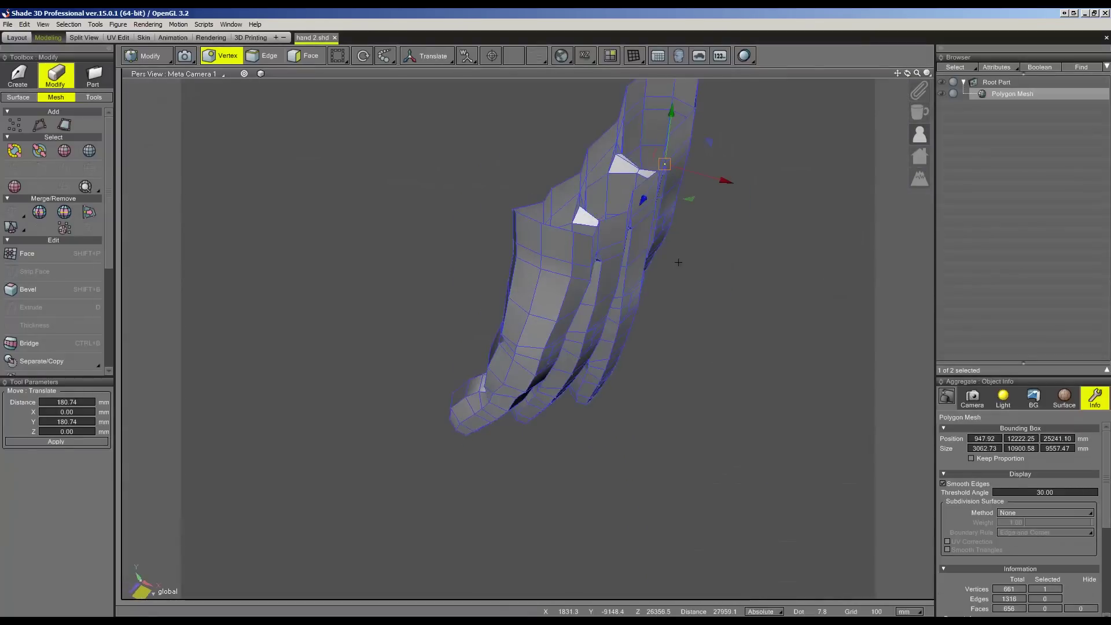
pyautogui.moveTo(698, 278); pyautogui.dragTo(684, 247, button='middle')
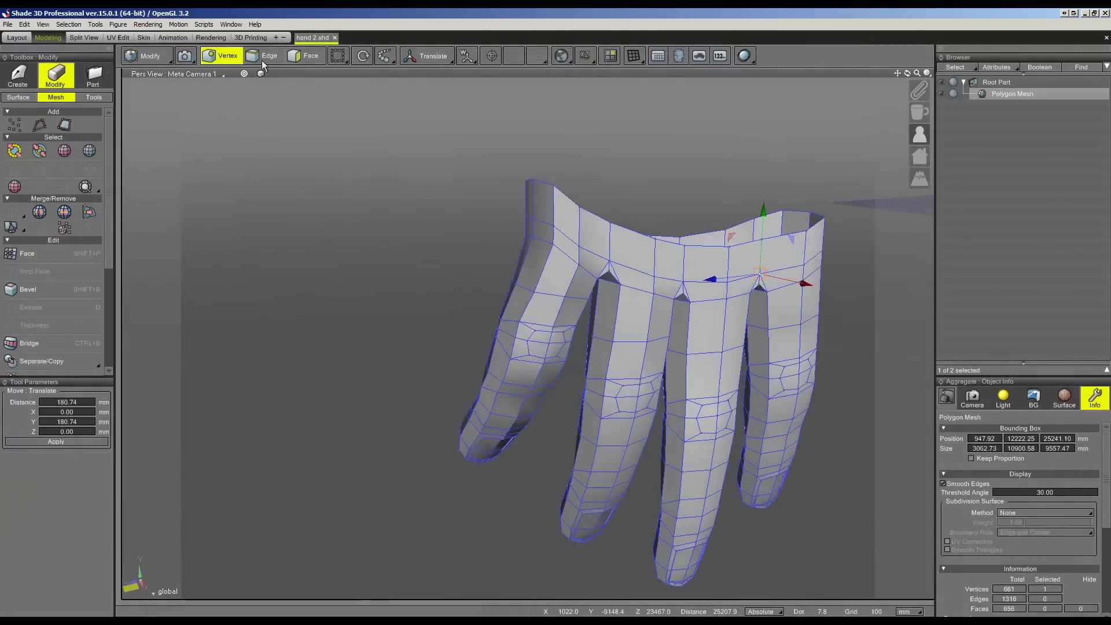
# - In Edge mode, select three vertical edges above the finger gaps and slide them sideways
pyautogui.press('2')
pyautogui.click(624, 229)
pyautogui.click(610, 242)
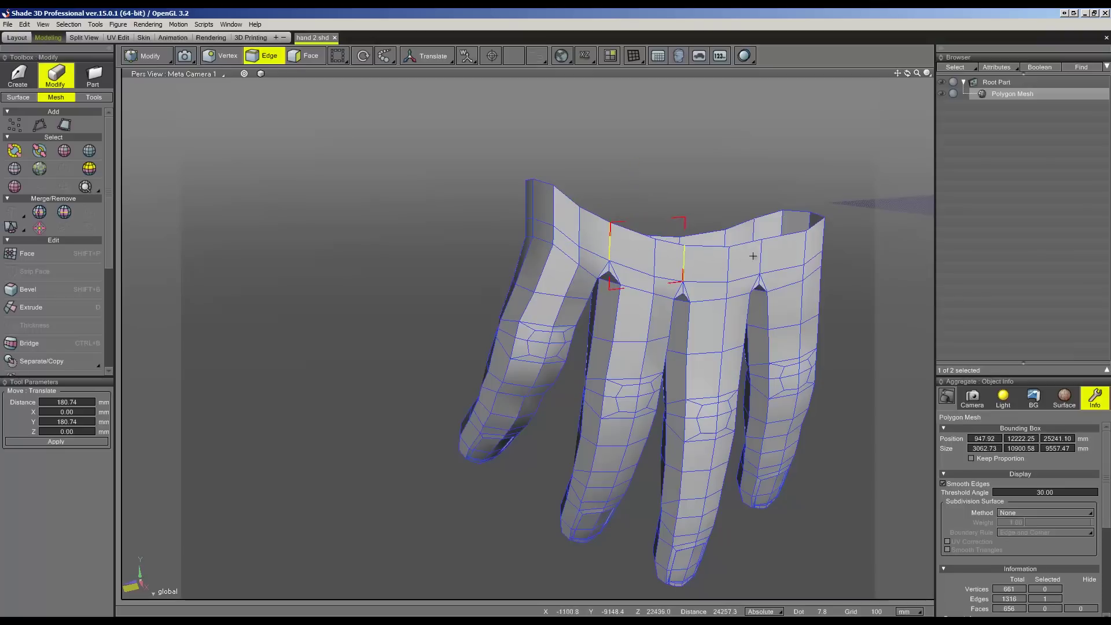
pyautogui.keyDown('shift'); pyautogui.click(758, 254); pyautogui.keyUp('shift')
pyautogui.moveTo(759, 254)
pyautogui.mouseDown(button='middle')
pyautogui.moveTo(754, 232)
pyautogui.moveTo(746, 346)
pyautogui.mouseUp(button='middle')
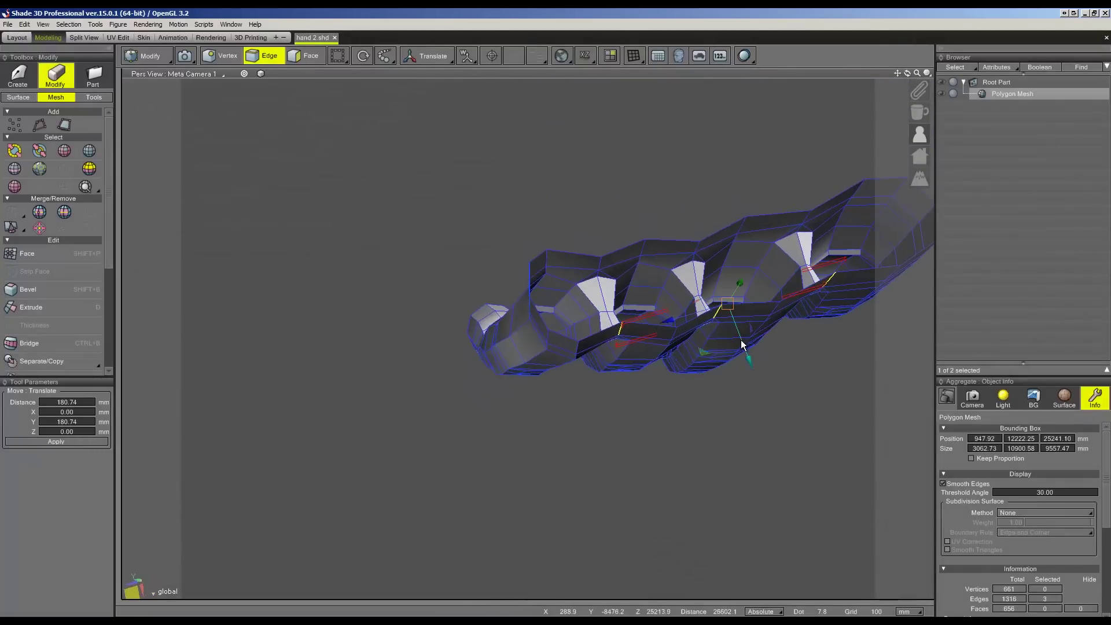
pyautogui.moveTo(742, 345); pyautogui.dragTo(749, 351)
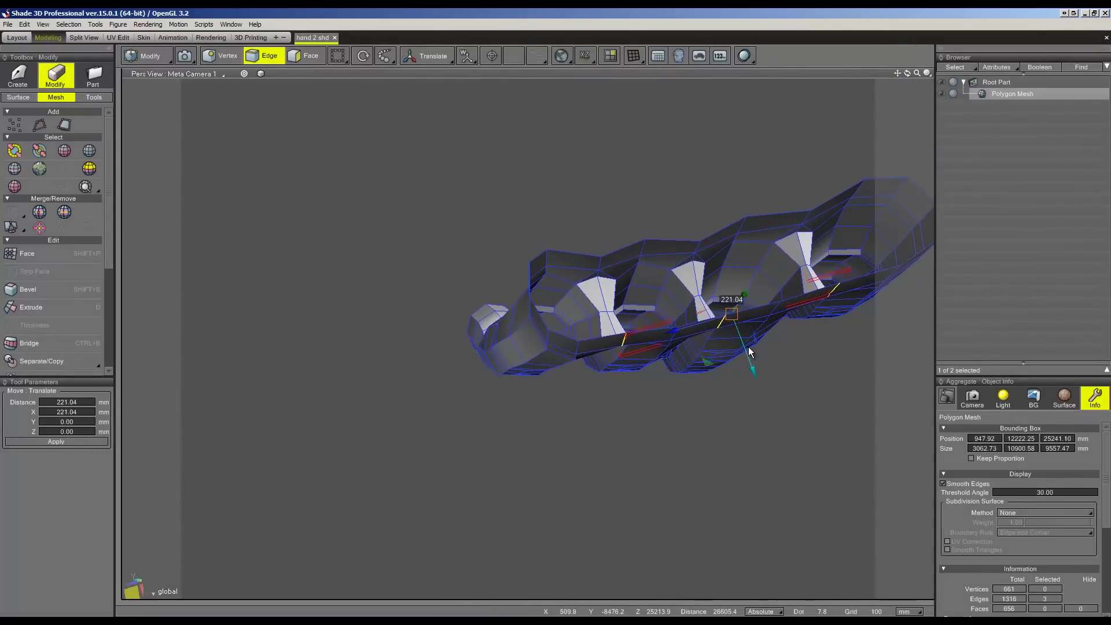
pyautogui.moveTo(750, 351); pyautogui.dragTo(752, 359)
# - Shift another finger-gap edge and the top edge by -296.15 mm in X
pyautogui.click(600, 261)
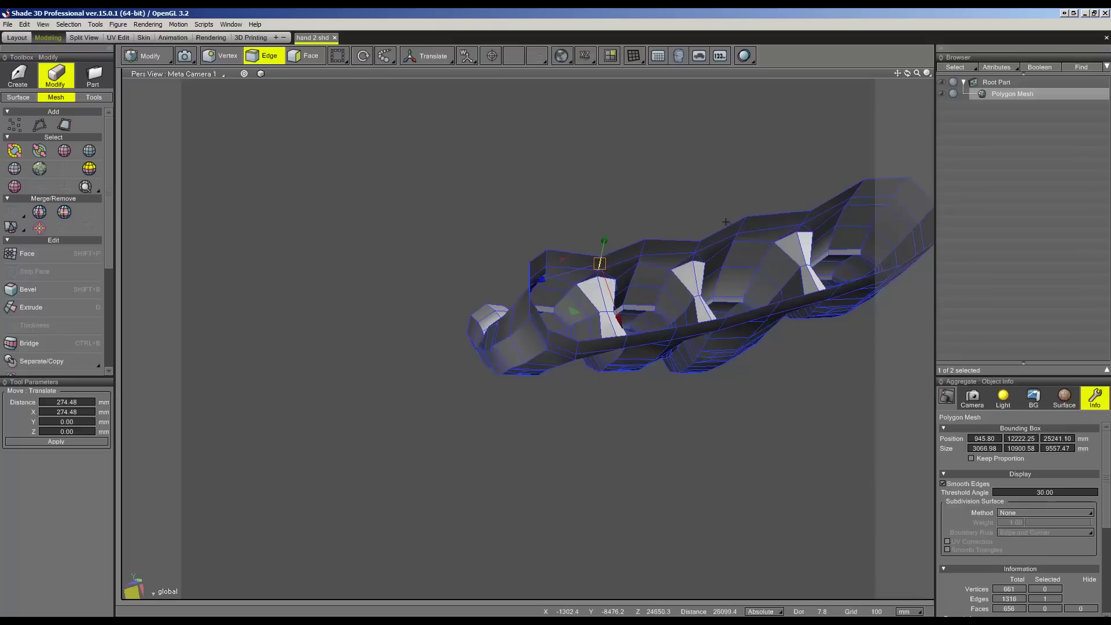
pyautogui.keyDown('shift'); pyautogui.click(783, 211); pyautogui.keyUp('shift')
pyautogui.moveTo(724, 291); pyautogui.dragTo(707, 243)
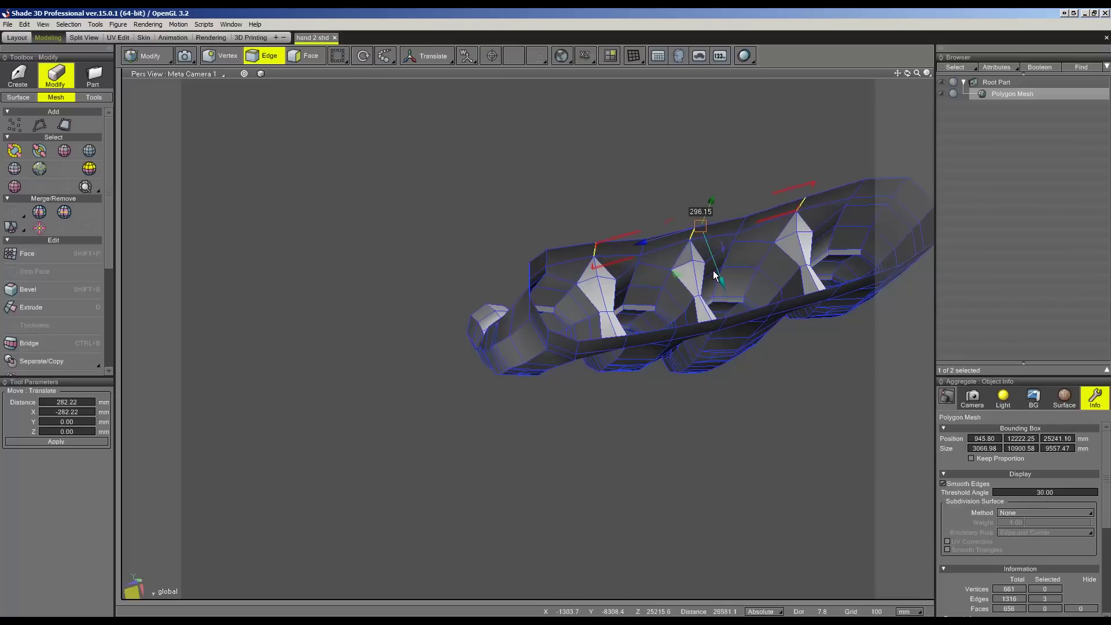
pyautogui.moveTo(706, 247)
pyautogui.mouseDown(button='middle')
pyautogui.moveTo(690, 276)
pyautogui.moveTo(632, 295)
pyautogui.moveTo(685, 372)
pyautogui.moveTo(667, 379)
pyautogui.mouseUp(button='middle')
pyautogui.scroll(-2, 685, 309)
pyautogui.click(685, 309)
# - Apply OpenSubdiv subdivision to the hand mesh and inspect the smoothed shape from several angles
pyautogui.scroll(-5, 35, 237)
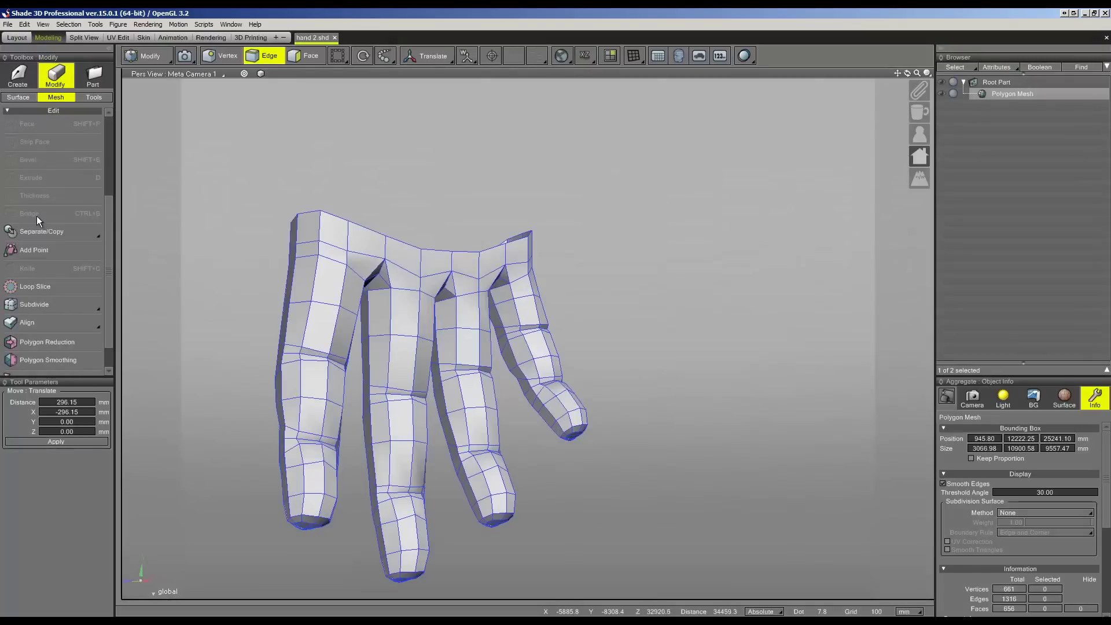
pyautogui.click(98, 371)
pyautogui.click(42, 391)
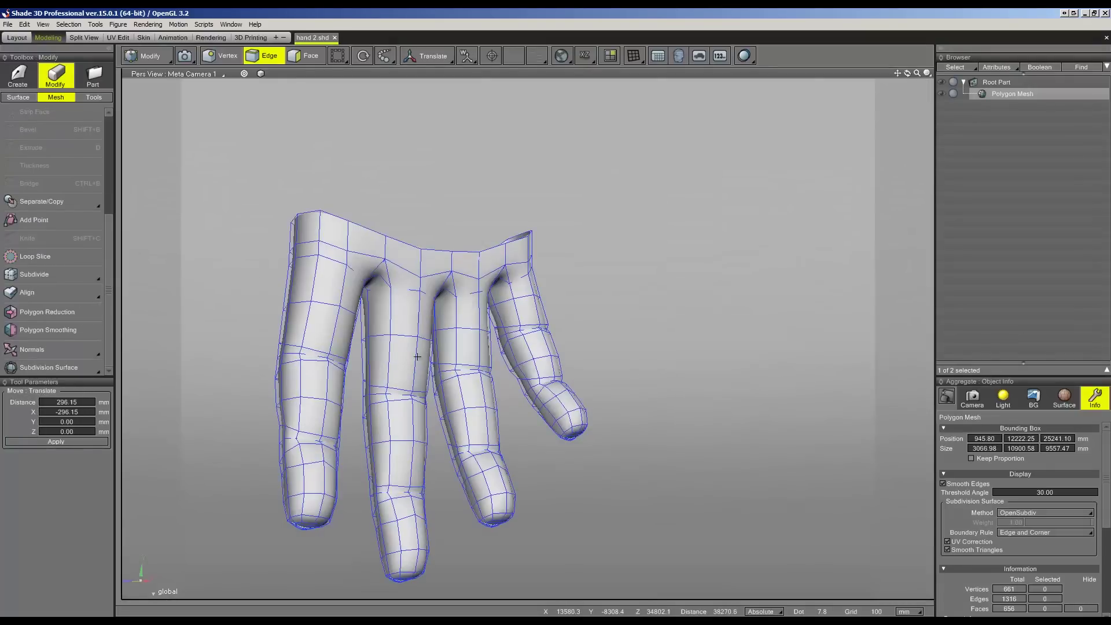
pyautogui.moveTo(298, 364); pyautogui.dragTo(400, 359, button='middle')
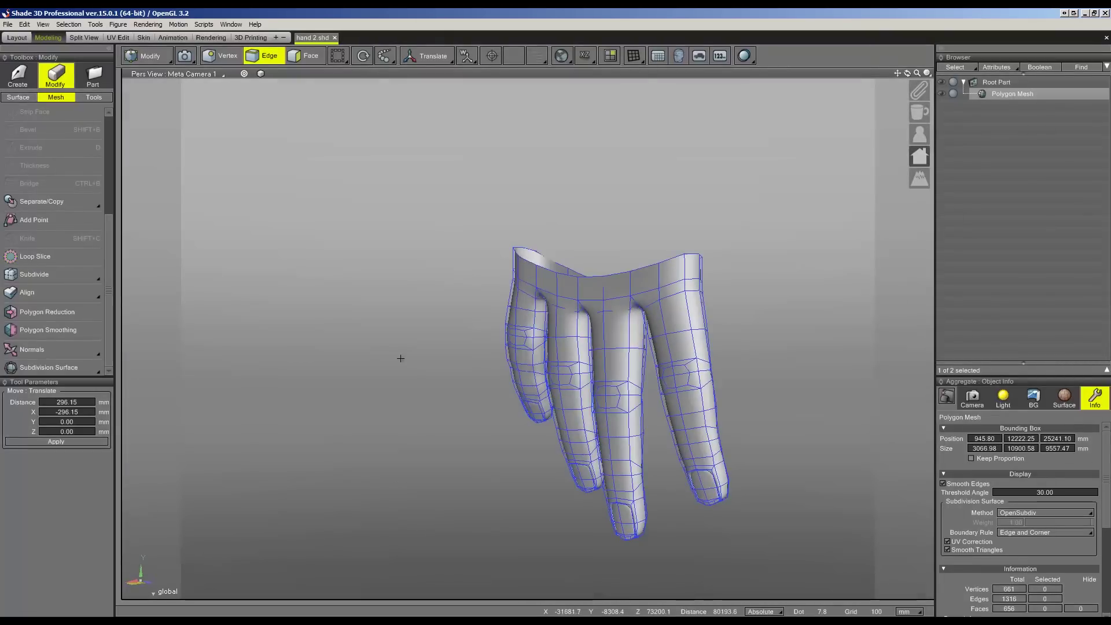
pyautogui.moveTo(420, 386)
pyautogui.mouseDown(button='middle')
pyautogui.moveTo(523, 421)
pyautogui.moveTo(578, 416)
pyautogui.moveTo(555, 431)
pyautogui.moveTo(546, 417)
pyautogui.mouseUp(button='middle')
pyautogui.moveTo(578, 414)
pyautogui.mouseDown(button='middle')
pyautogui.moveTo(595, 412)
pyautogui.moveTo(583, 433)
pyautogui.mouseUp(button='middle')
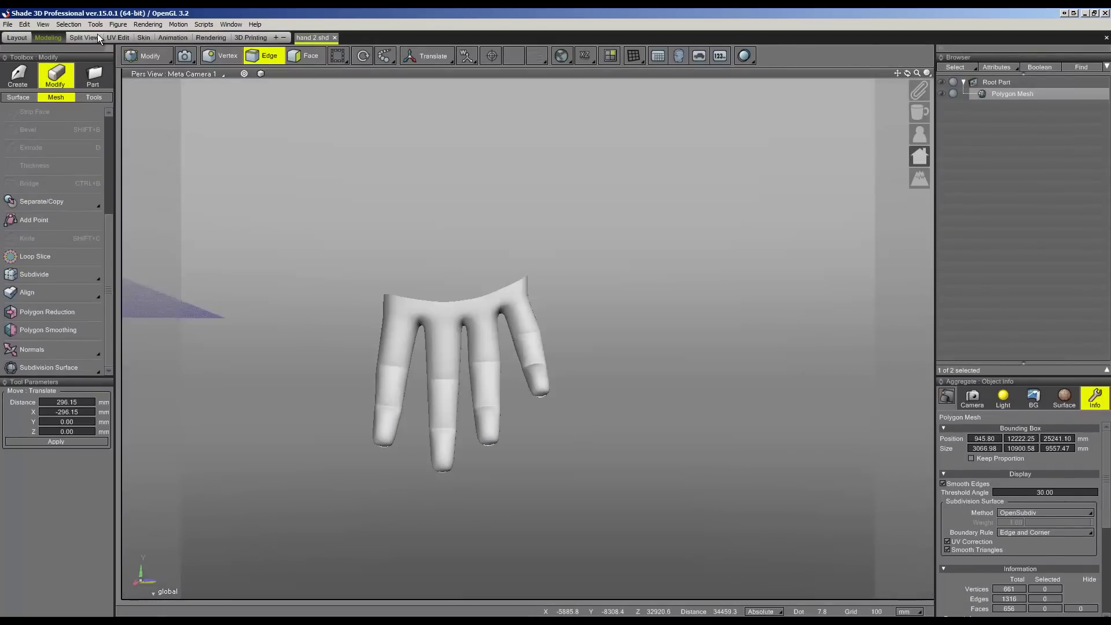
# - Compare the hand with the reference in the four-view layout, then return to Vertex mode without smoothing
pyautogui.click(98, 37)
pyautogui.scroll(-2, 710, 371)
pyautogui.scroll(3, 711, 371)
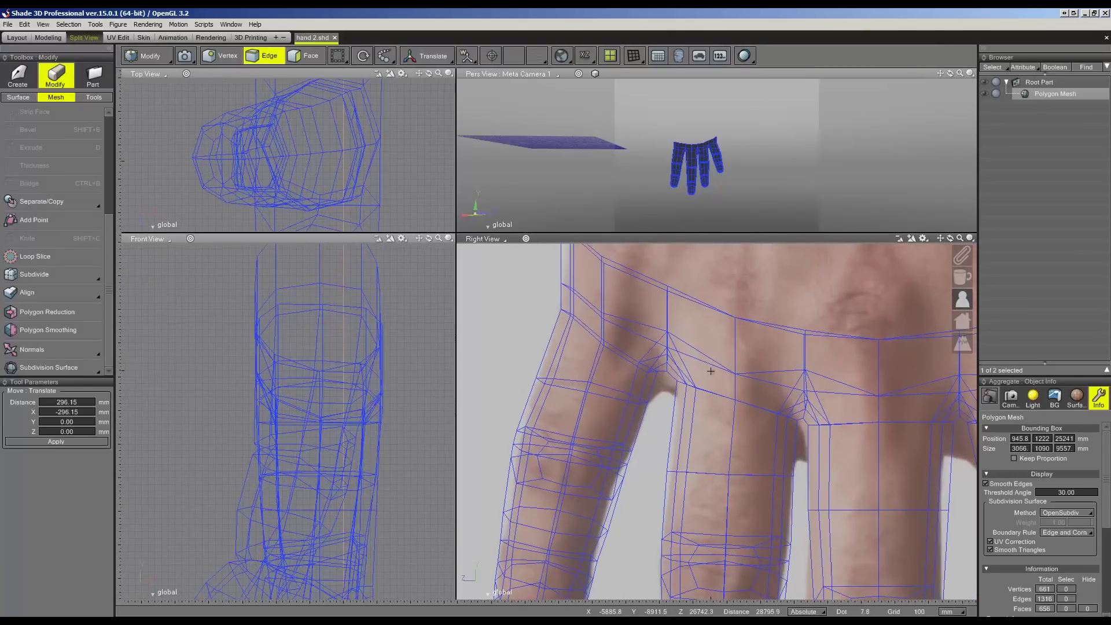
pyautogui.scroll(2, 710, 371)
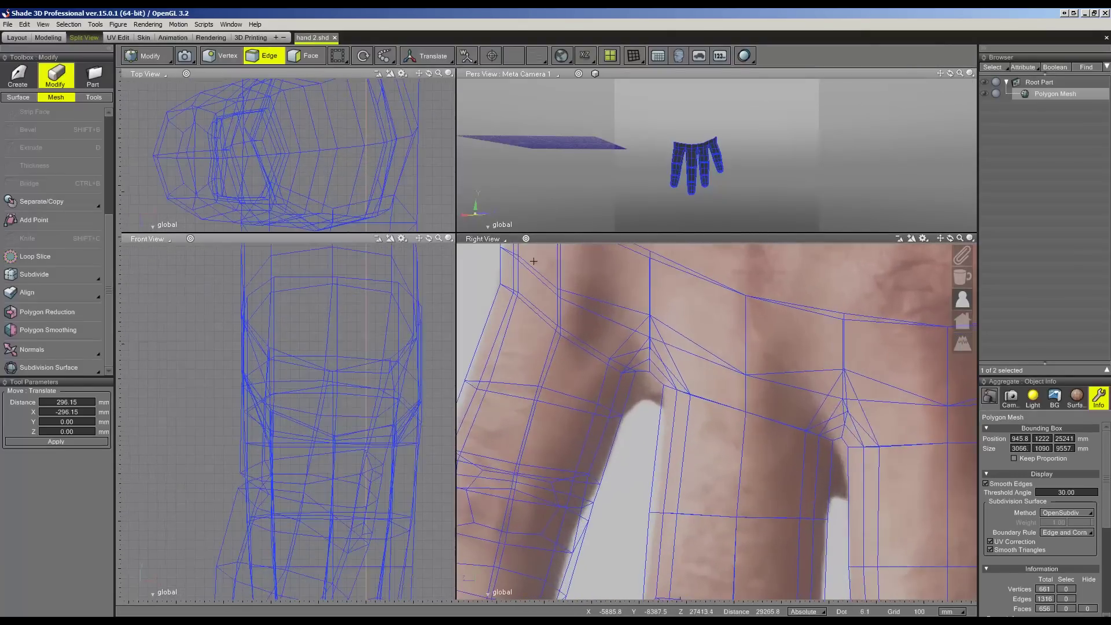
pyautogui.click(224, 57)
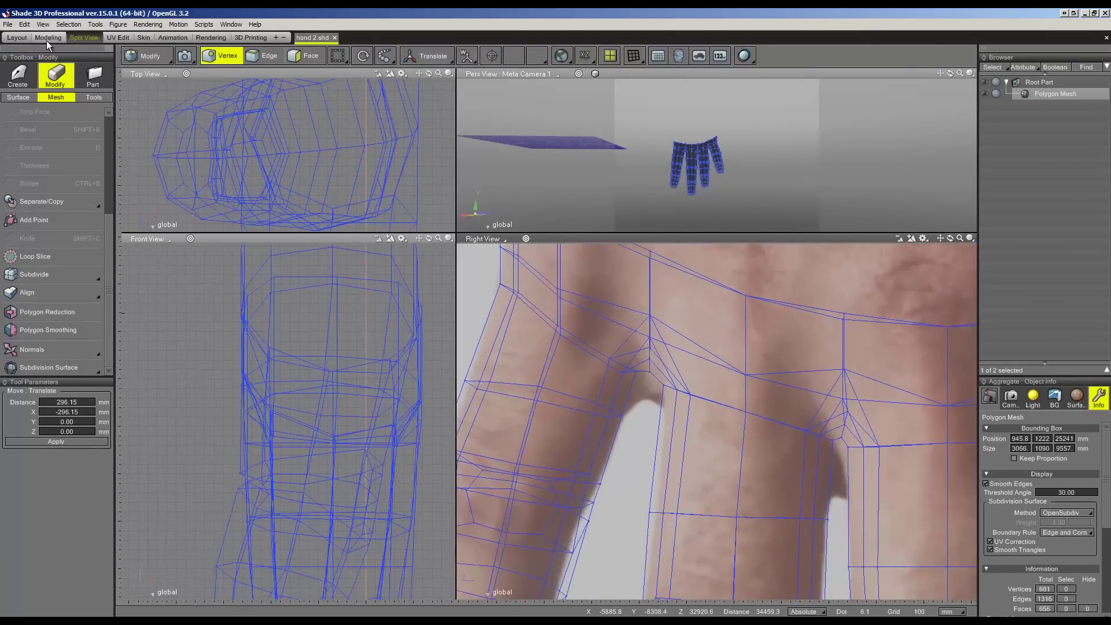
pyautogui.click(57, 37)
pyautogui.click(51, 369)
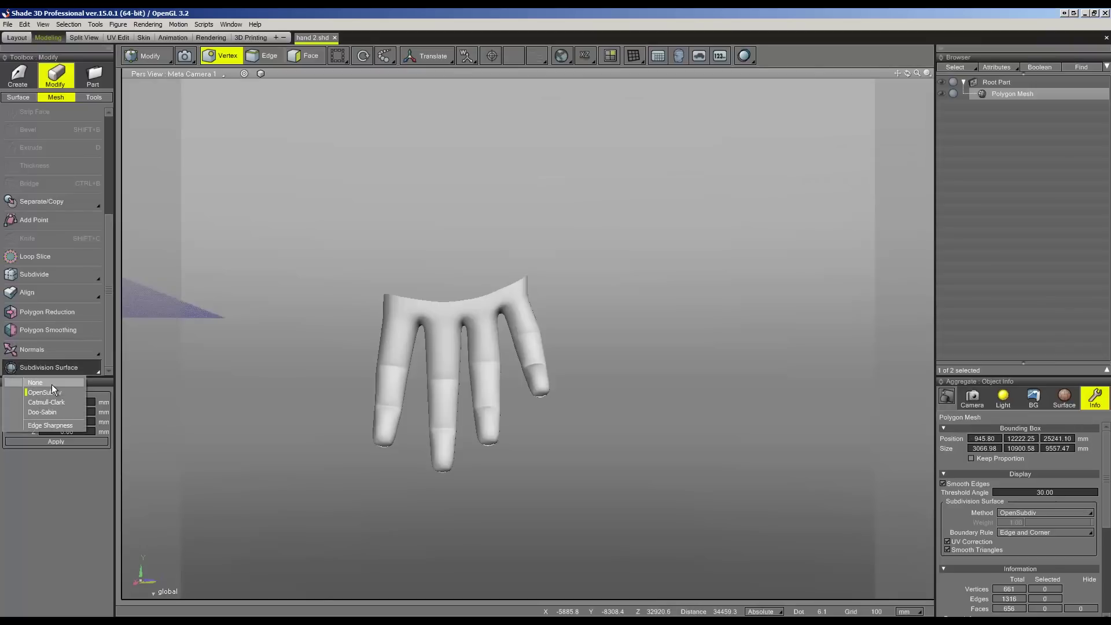
# - Lower the vertex between the first two fingers and fine-tune its height
pyautogui.scroll(2, 365, 315)
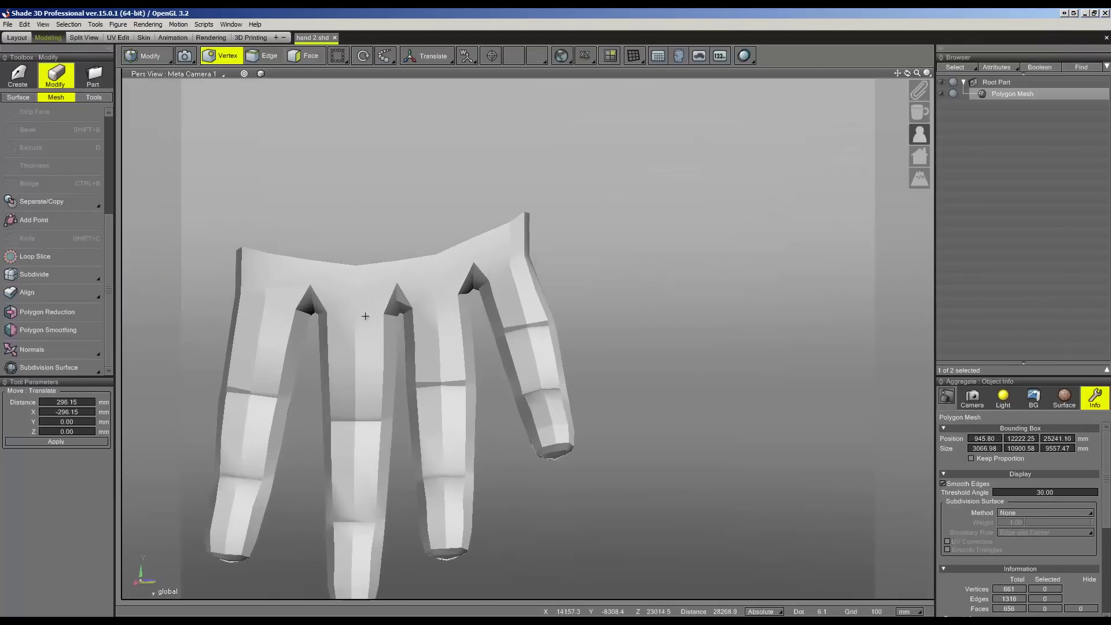
pyautogui.scroll(2, 365, 316)
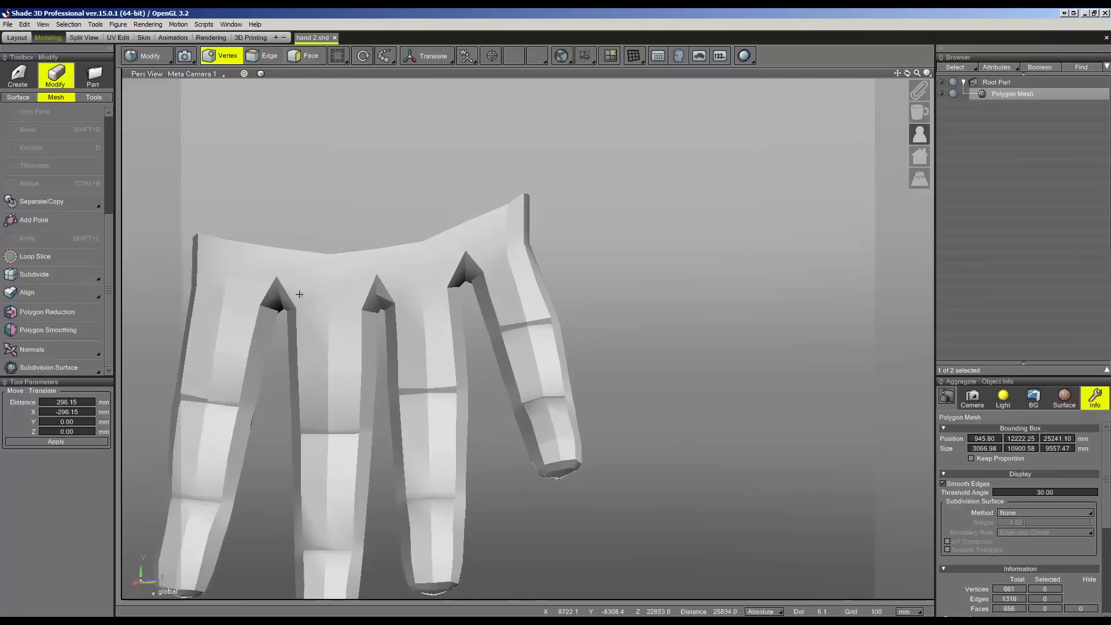
pyautogui.scroll(2, 365, 316)
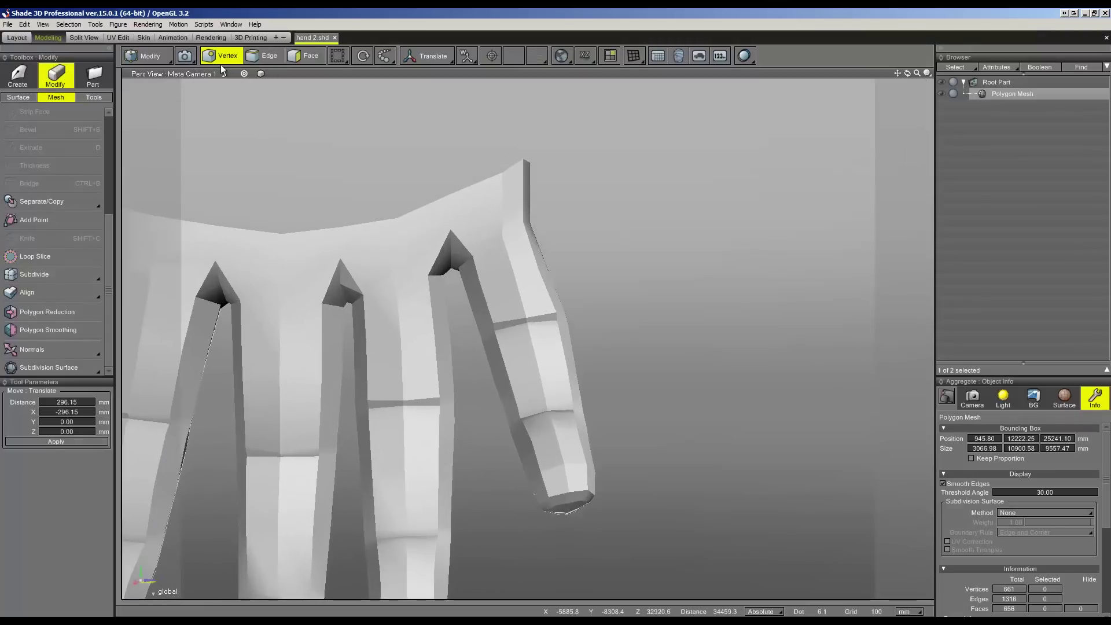
pyautogui.click(215, 263)
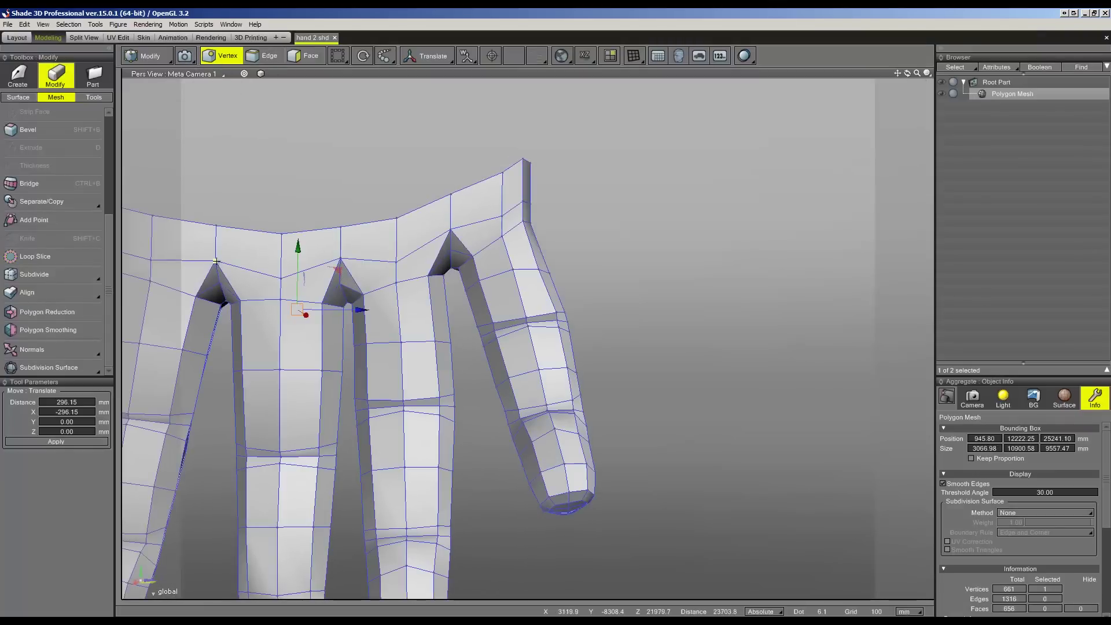
pyautogui.moveTo(238, 279); pyautogui.dragTo(242, 286, button='middle')
pyautogui.moveTo(252, 217); pyautogui.dragTo(253, 250)
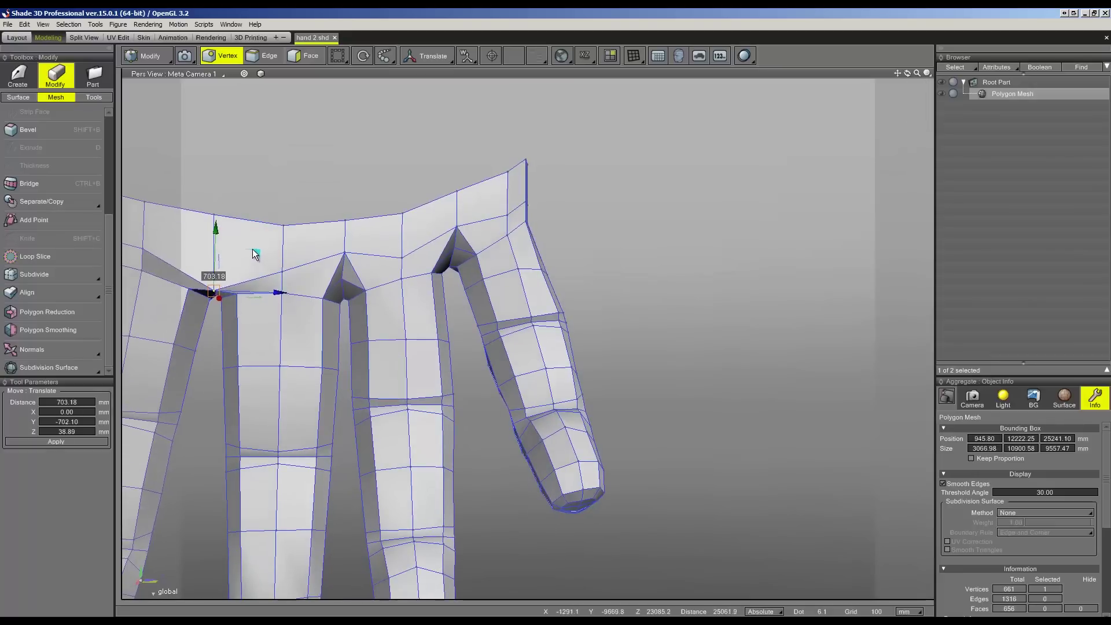
pyautogui.moveTo(253, 250)
pyautogui.mouseDown(button='middle')
pyautogui.moveTo(212, 306)
pyautogui.moveTo(215, 323)
pyautogui.moveTo(275, 262)
pyautogui.moveTo(265, 251)
pyautogui.mouseUp(button='middle')
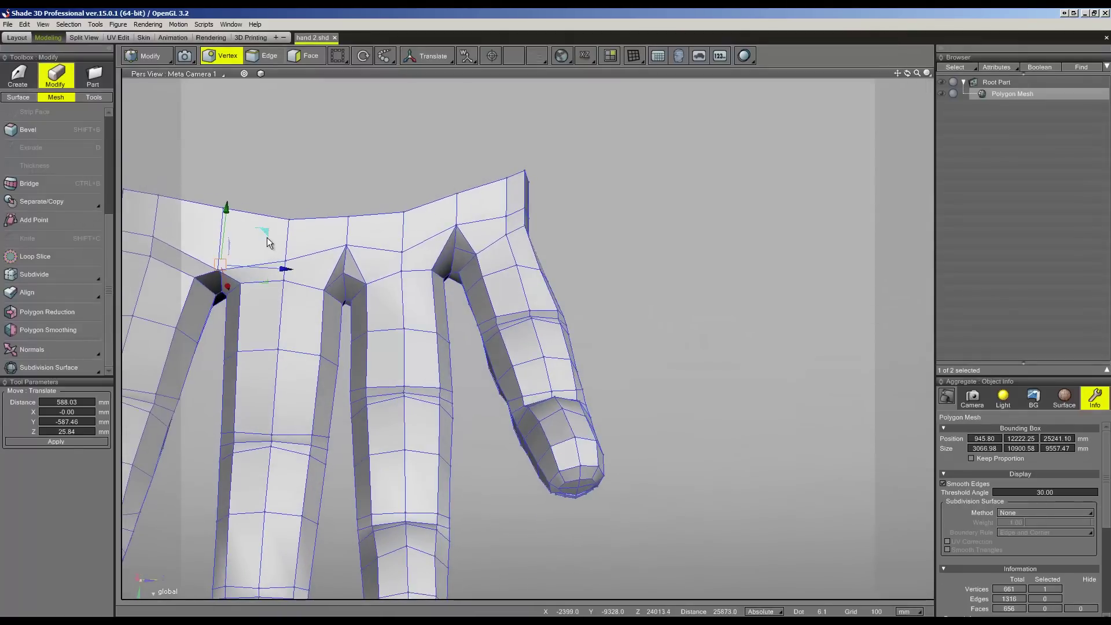
pyautogui.moveTo(265, 255); pyautogui.dragTo(267, 259)
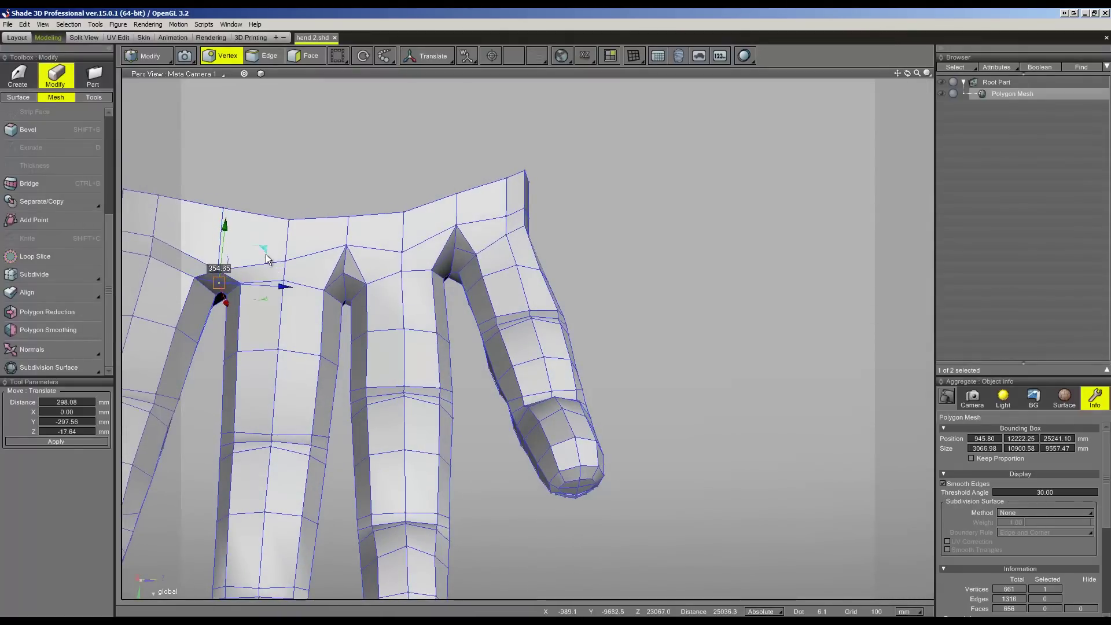
# - Pull the next crevice vertex and the vertex above it down into the crevice
pyautogui.click(341, 274)
pyautogui.moveTo(341, 273); pyautogui.dragTo(362, 275, button='middle')
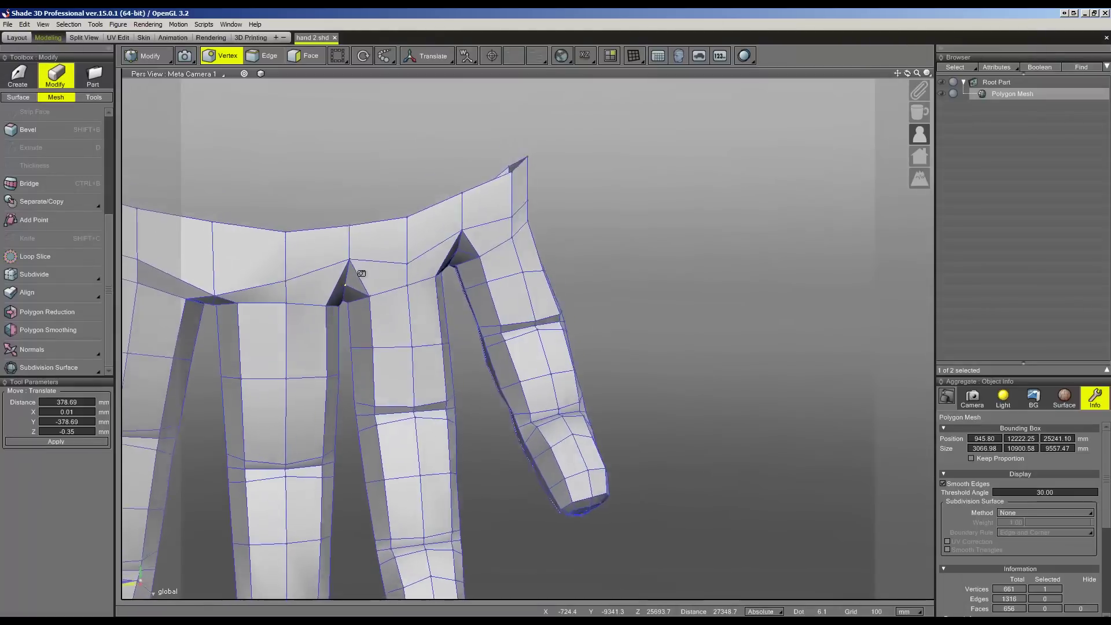
pyautogui.moveTo(385, 246); pyautogui.dragTo(386, 259)
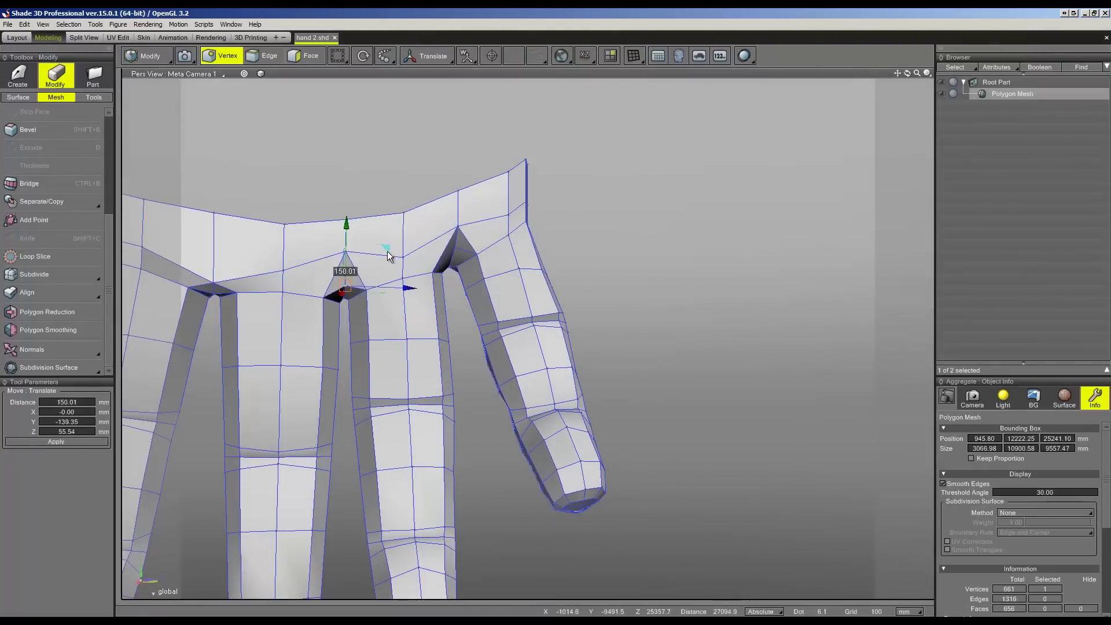
pyautogui.click(343, 254)
pyautogui.moveTo(381, 231); pyautogui.dragTo(383, 250)
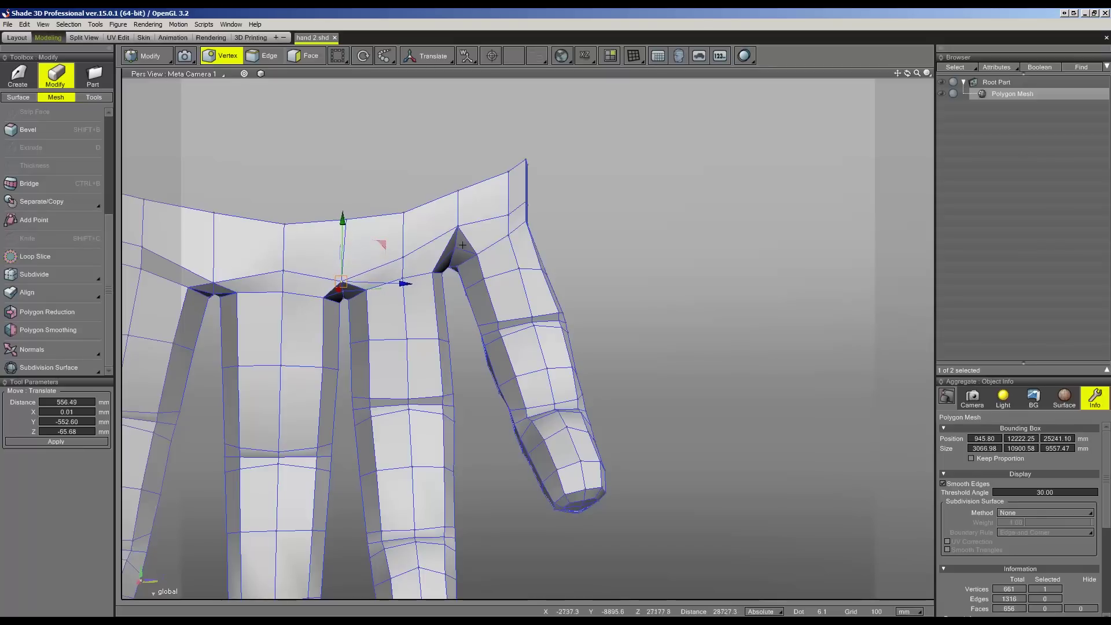
# - Lower the middle–ring crevice vertex and the last crevice vertex, the latest by 535.65 mm
pyautogui.click(454, 247)
pyautogui.moveTo(494, 207); pyautogui.dragTo(485, 226)
pyautogui.click(453, 227)
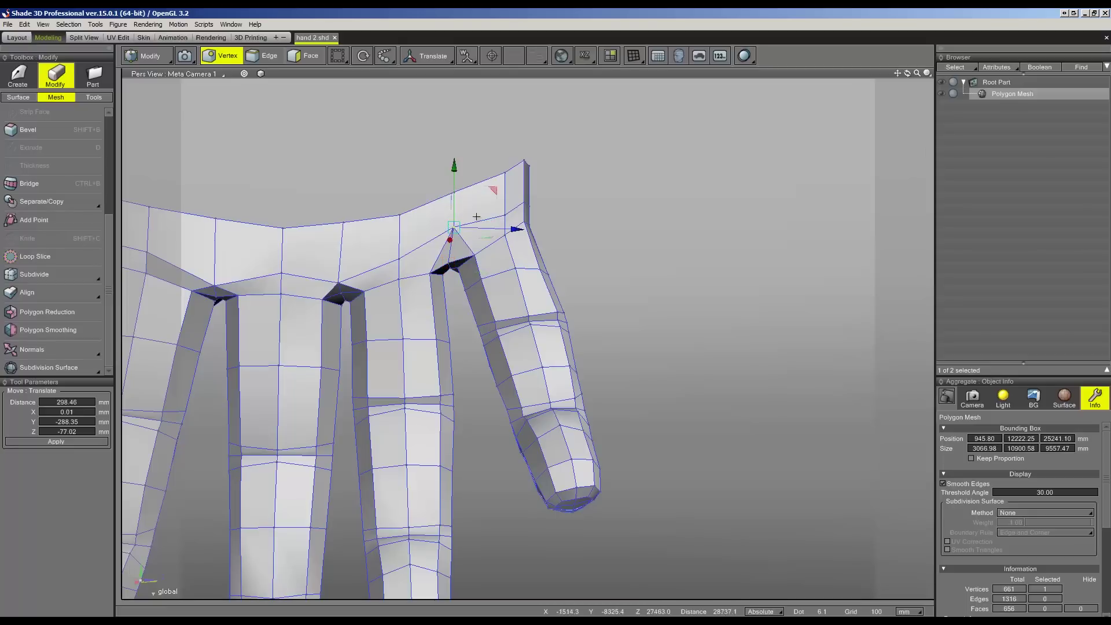
pyautogui.moveTo(492, 194); pyautogui.dragTo(489, 219)
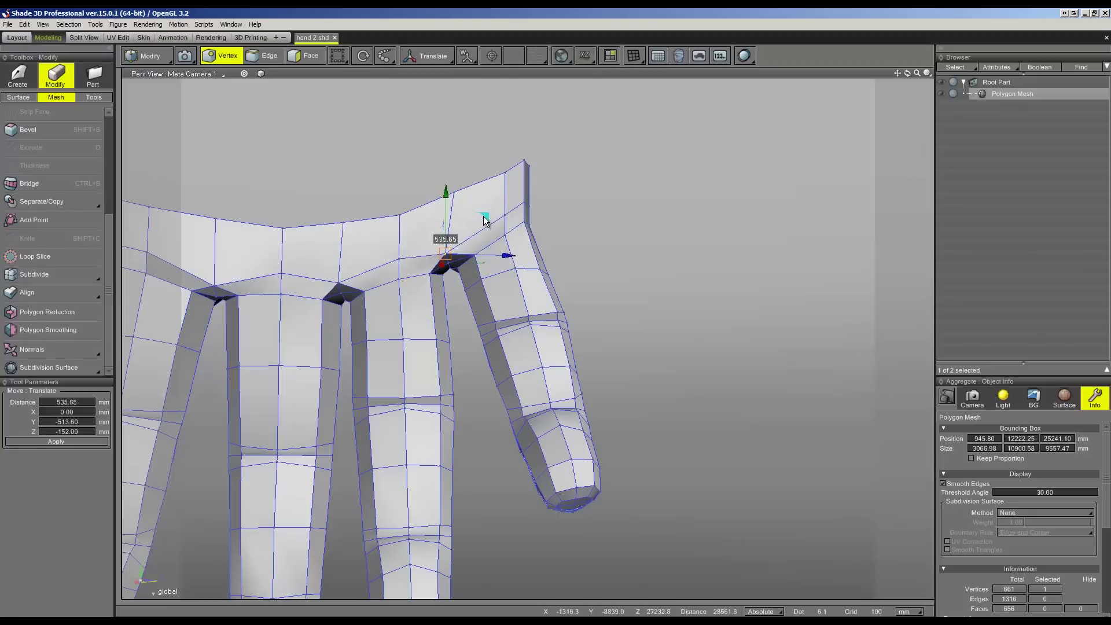
pyautogui.scroll(-3, 461, 249)
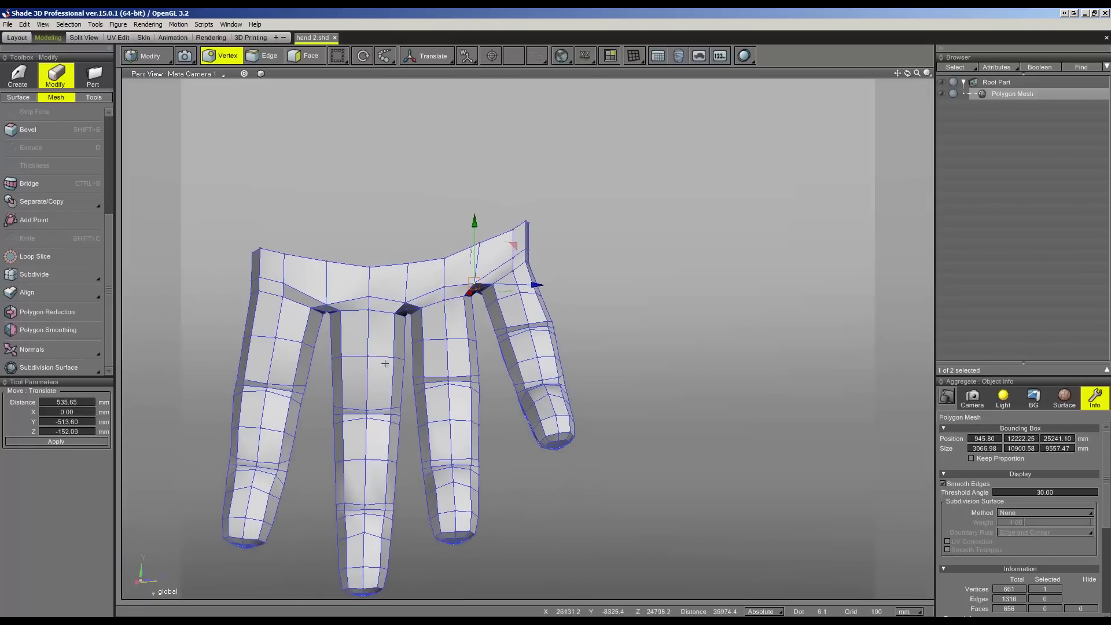
pyautogui.scroll(2, 384, 364)
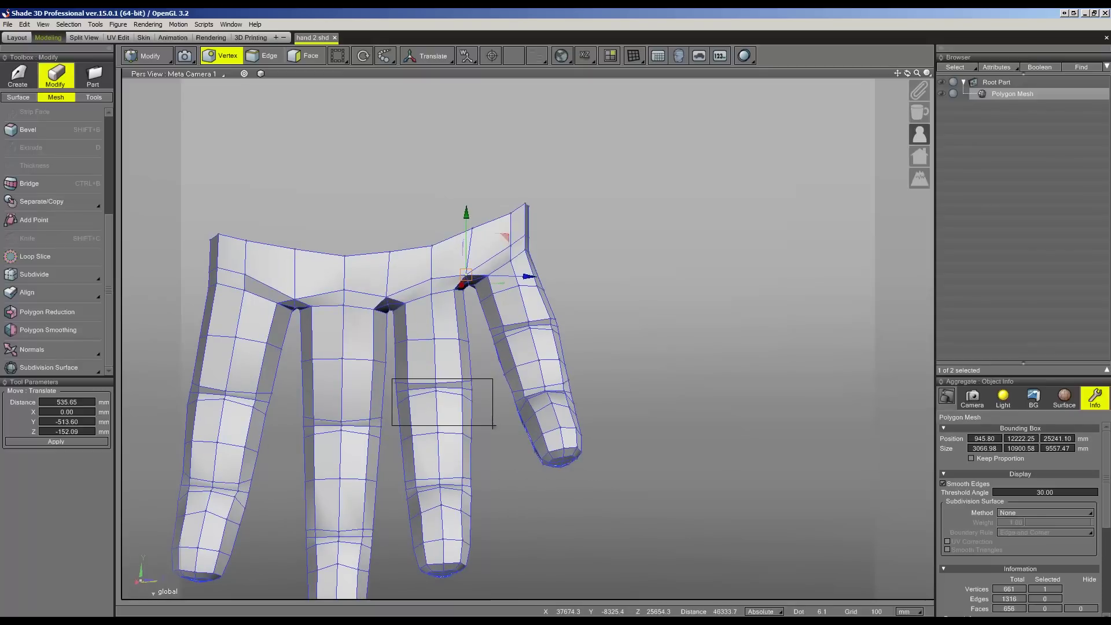
# - Slim the middle and leftmost fingers by scaling their vertices in Z to about 0.97–0.93
pyautogui.moveTo(483, 422); pyautogui.dragTo(503, 590)
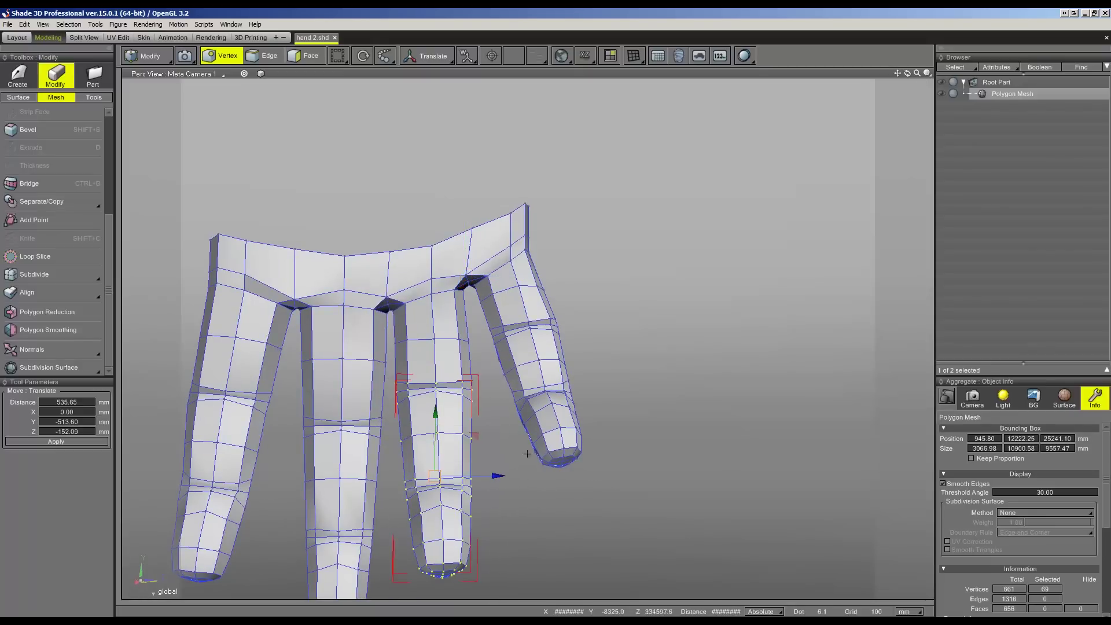
pyautogui.moveTo(493, 476); pyautogui.dragTo(492, 477)
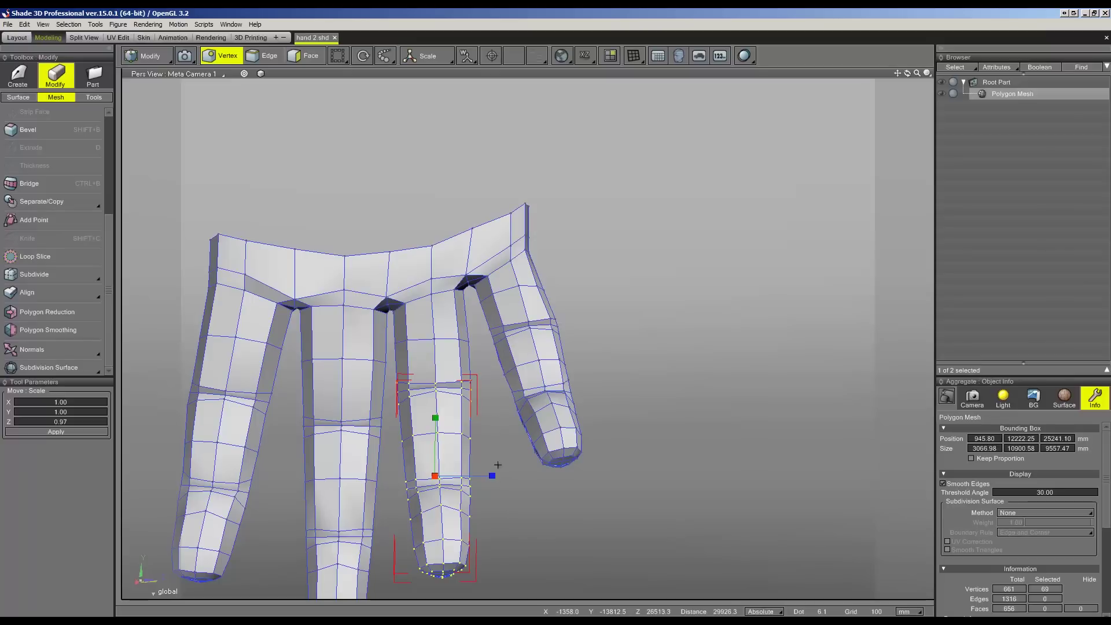
pyautogui.moveTo(493, 474); pyautogui.dragTo(492, 471)
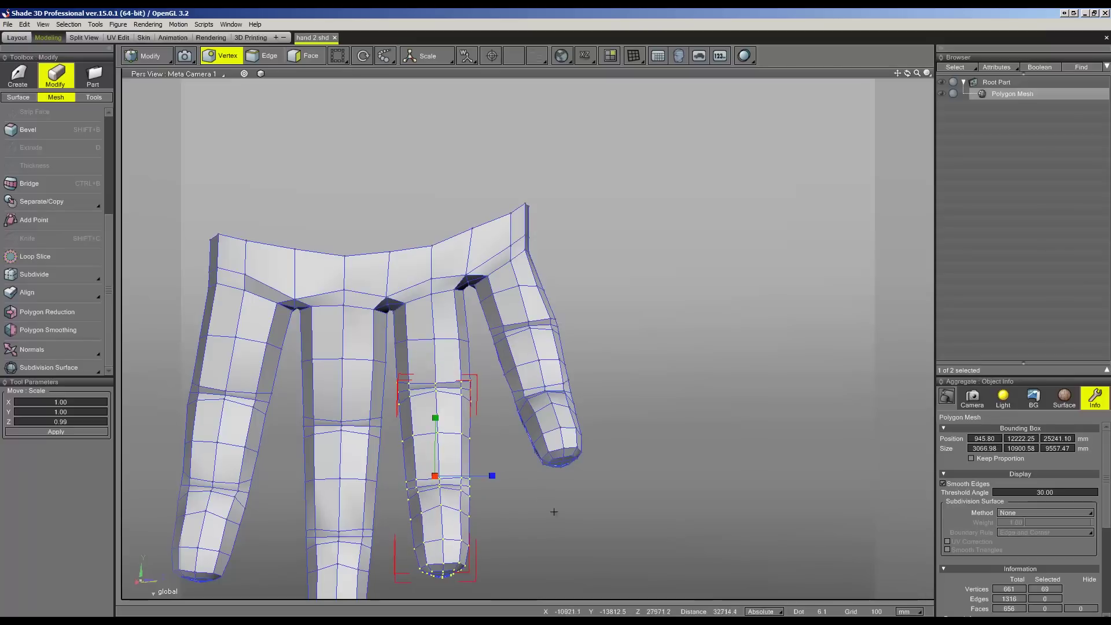
pyautogui.moveTo(160, 367)
pyautogui.mouseDown()
pyautogui.moveTo(247, 557)
pyautogui.moveTo(284, 602)
pyautogui.mouseUp()
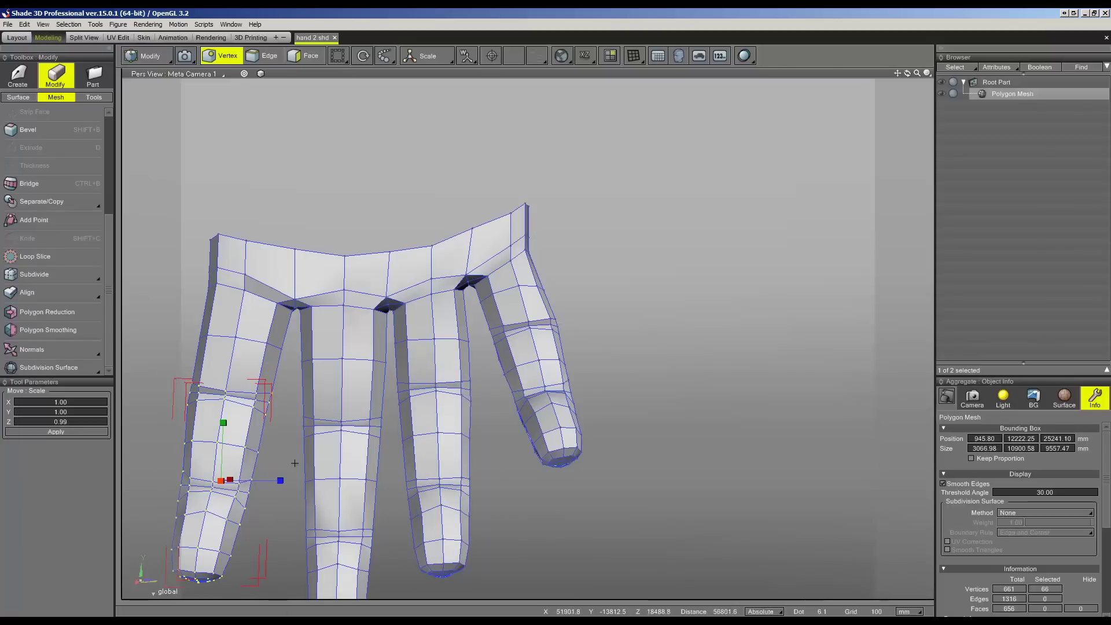
pyautogui.moveTo(282, 483); pyautogui.dragTo(277, 476)
# - Lift a vertex at a finger base slightly, by 65.42 mm
pyautogui.click(709, 389)
pyautogui.scroll(2, 267, 316)
pyautogui.scroll(2, 268, 315)
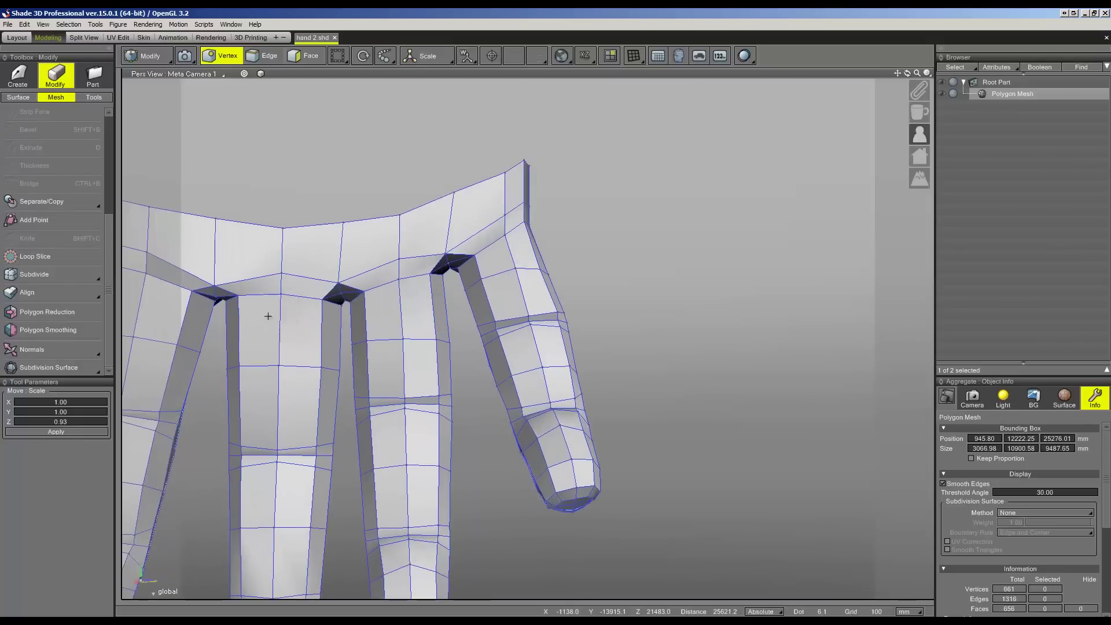
pyautogui.click(216, 297)
pyautogui.moveTo(260, 265); pyautogui.dragTo(261, 261)
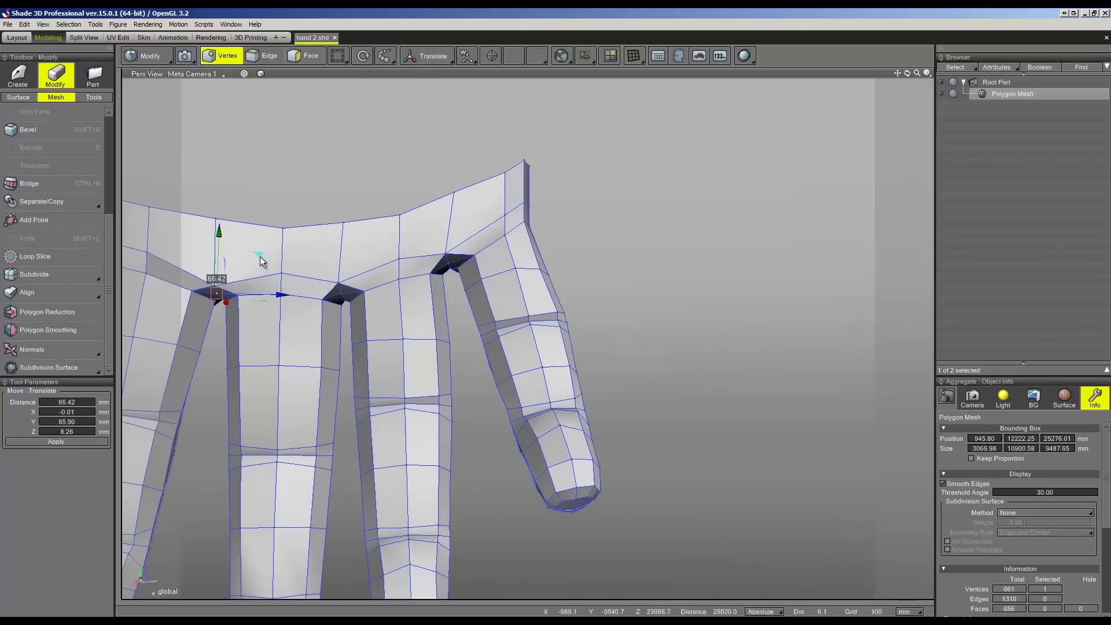
pyautogui.moveTo(293, 276)
pyautogui.mouseDown(button='middle')
pyautogui.moveTo(372, 293)
pyautogui.moveTo(327, 305)
pyautogui.moveTo(296, 275)
pyautogui.moveTo(330, 292)
pyautogui.mouseUp(button='middle')
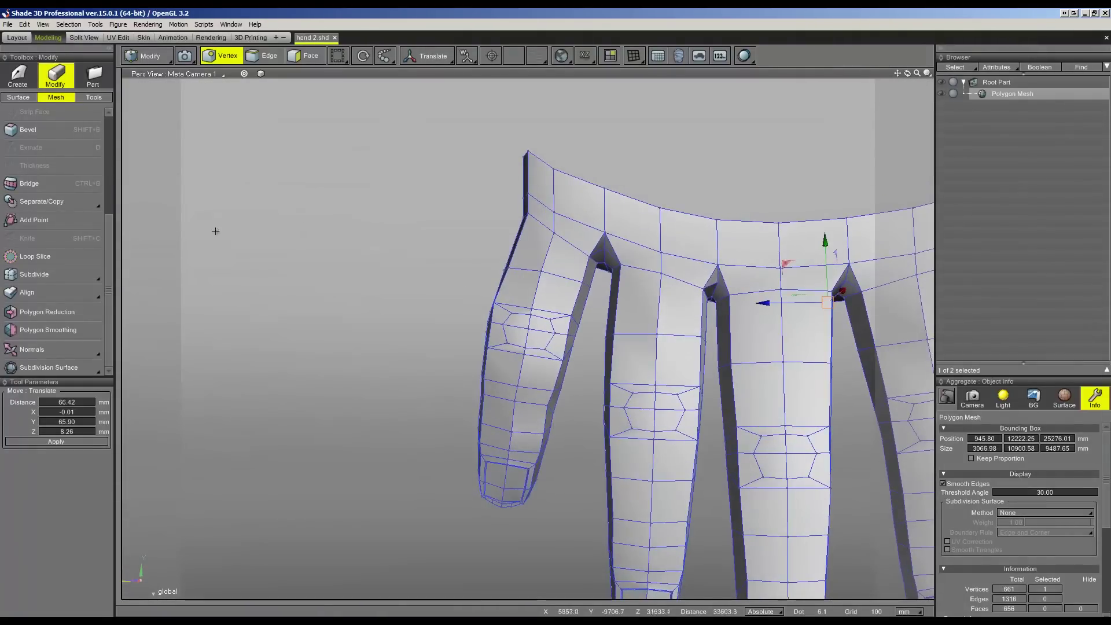
pyautogui.click(49, 368)
# - Set the subdivision method to OpenSubdiv and view the whole smoothed hand at a tilt
pyautogui.click(41, 389)
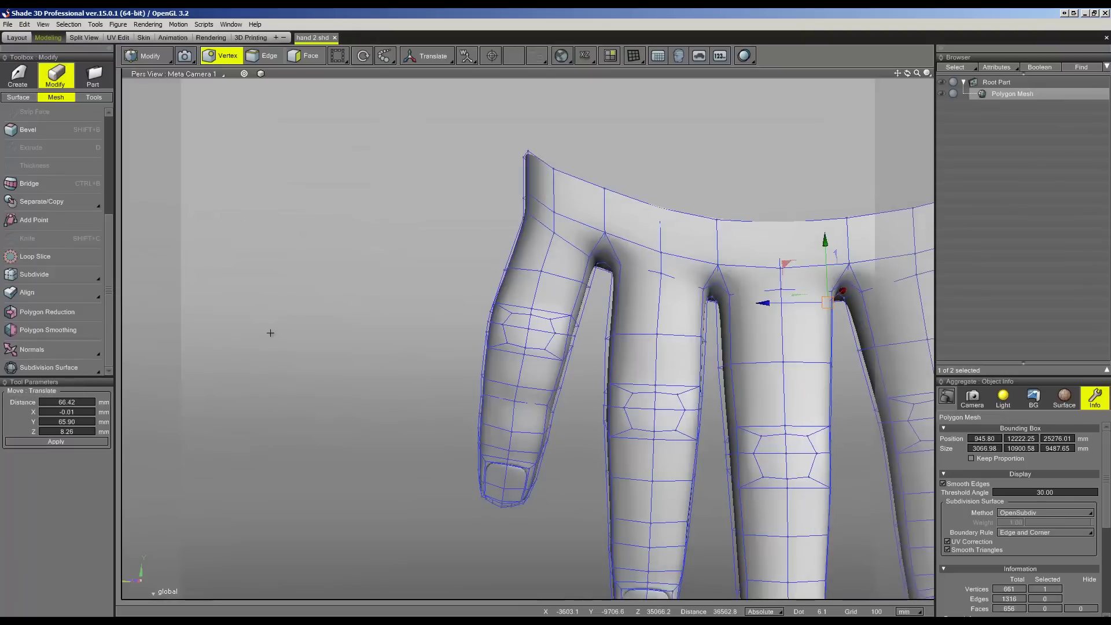
pyautogui.scroll(-3, 270, 333)
pyautogui.moveTo(270, 333)
pyautogui.mouseDown(button='middle')
pyautogui.moveTo(503, 372)
pyautogui.moveTo(406, 352)
pyautogui.moveTo(483, 362)
pyautogui.mouseUp(button='middle')
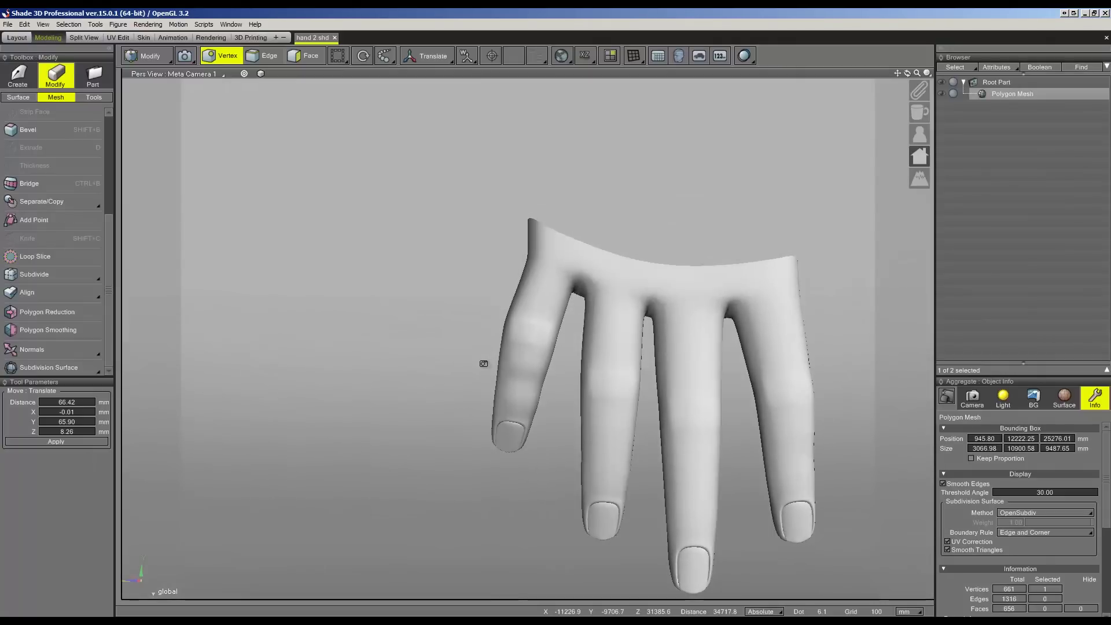
pyautogui.scroll(2, 508, 339)
pyautogui.scroll(2, 507, 341)
pyautogui.scroll(2, 507, 341)
# - Select nine leftmost-finger vertices and switch the viewport to wireframe, undoing a trial move
pyautogui.moveTo(453, 278); pyautogui.dragTo(513, 362)
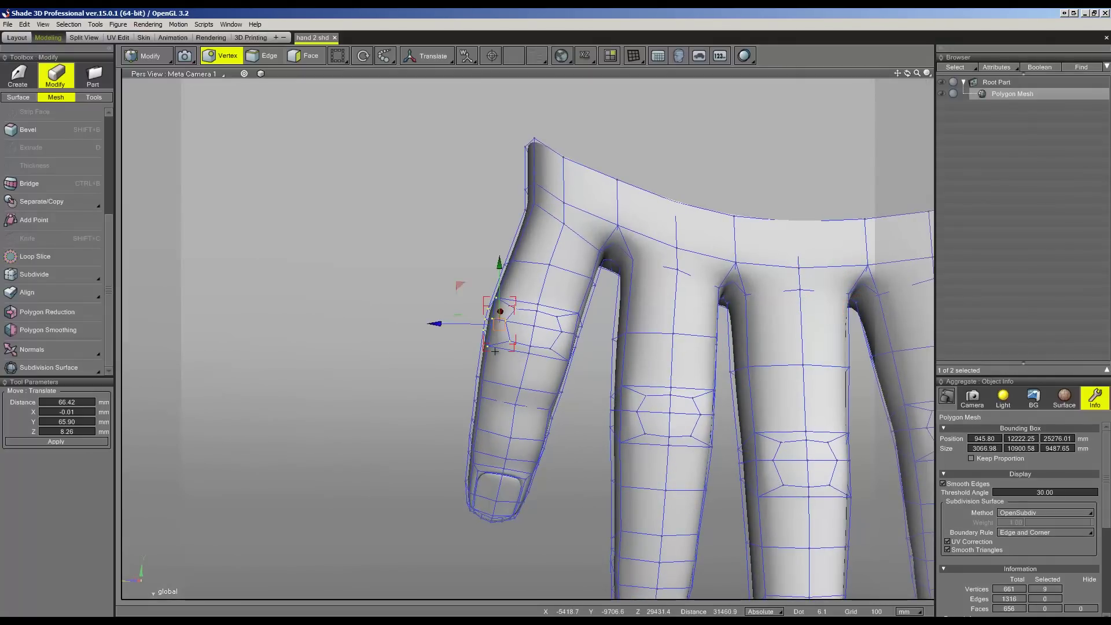
pyautogui.press('1')
pyautogui.press('2')
pyautogui.press('3')
pyautogui.press('4')
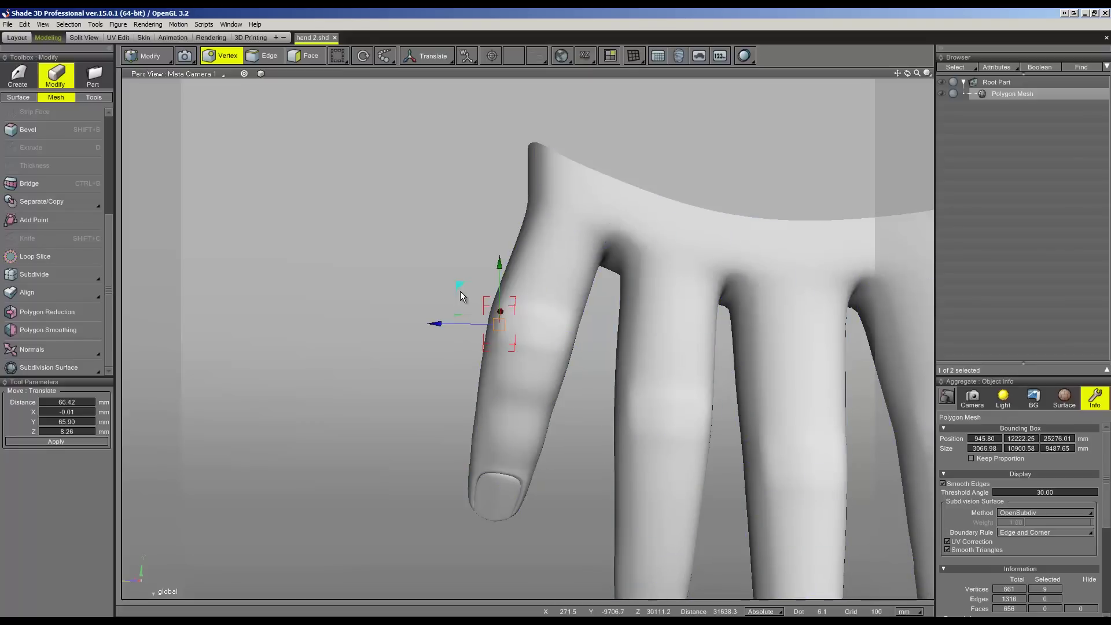
pyautogui.press('2')
pyautogui.moveTo(460, 290); pyautogui.dragTo(512, 338)
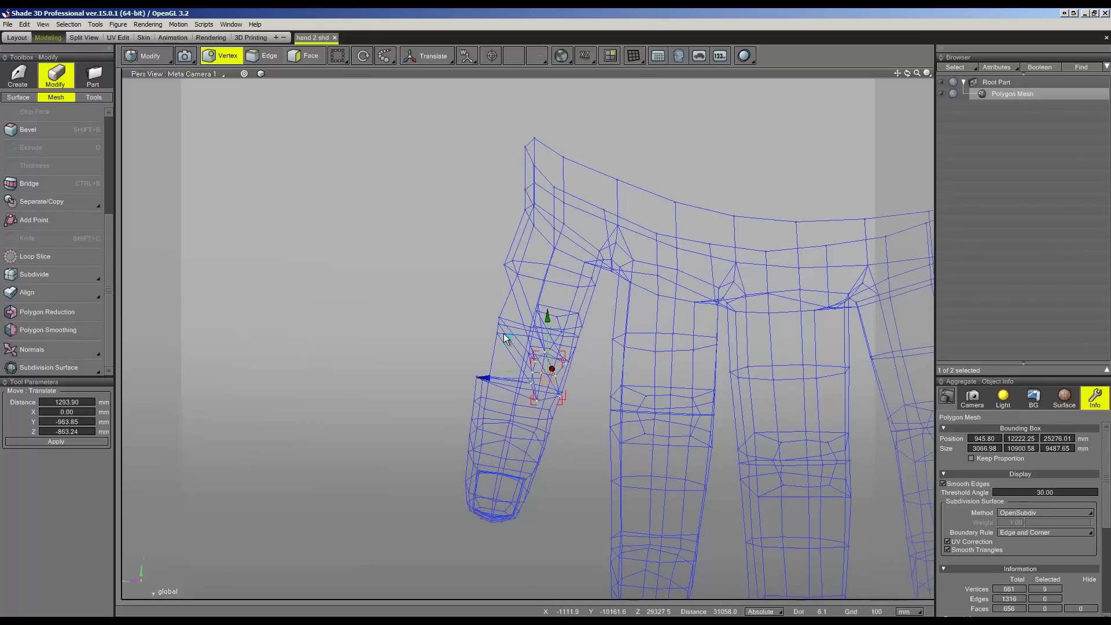
pyautogui.hotkey('ctrl', 'z')
# - Nudge the leftmost finger's joint and fingertip vertices, moving the fingertip group 33.62 mm
pyautogui.moveTo(441, 293); pyautogui.dragTo(522, 353)
pyautogui.moveTo(462, 289); pyautogui.dragTo(469, 287)
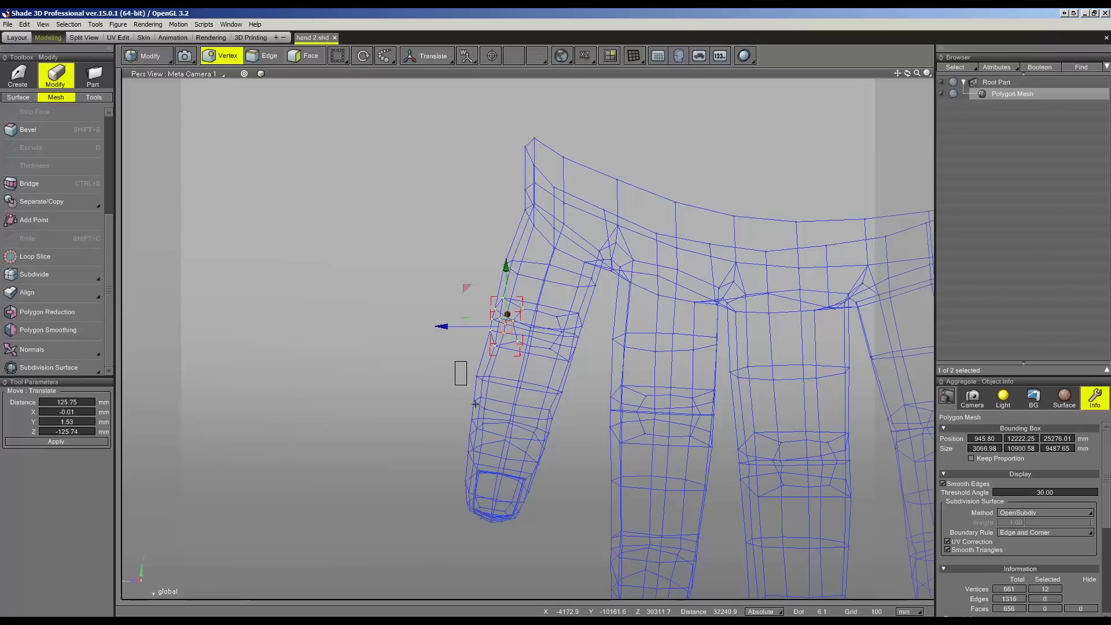
pyautogui.moveTo(493, 412); pyautogui.dragTo(493, 412)
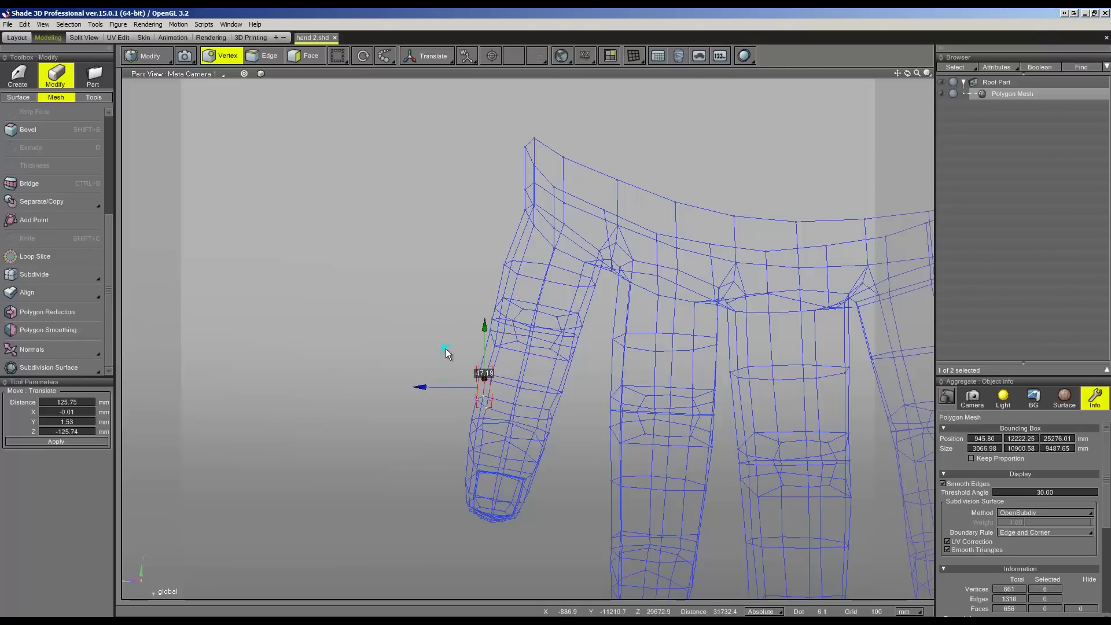
pyautogui.moveTo(487, 432); pyautogui.dragTo(487, 432)
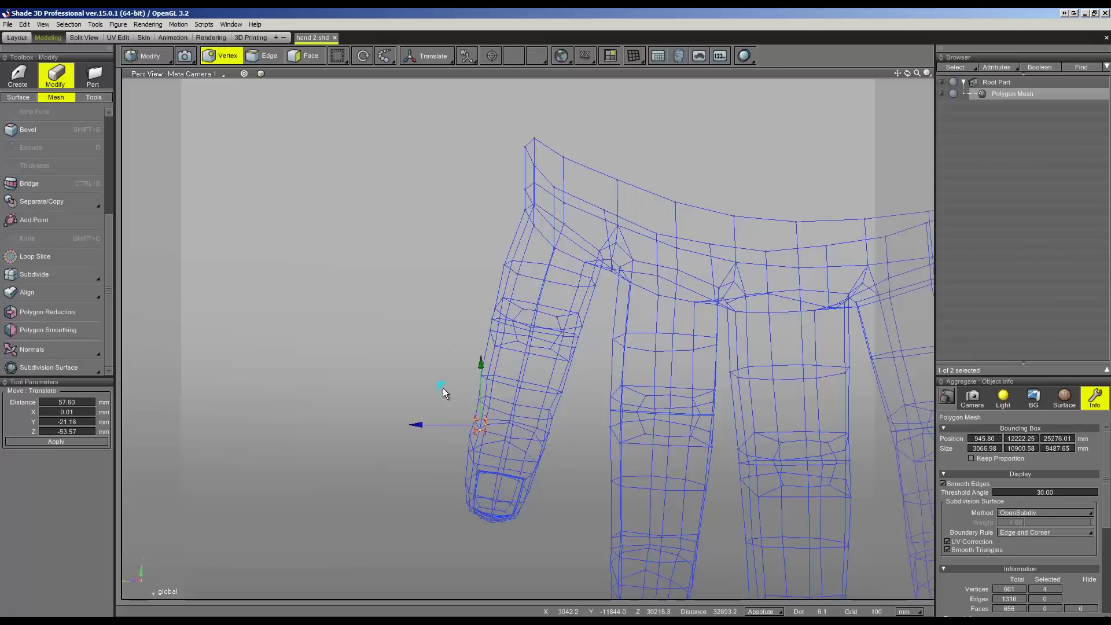
pyautogui.moveTo(436, 432); pyautogui.dragTo(475, 465)
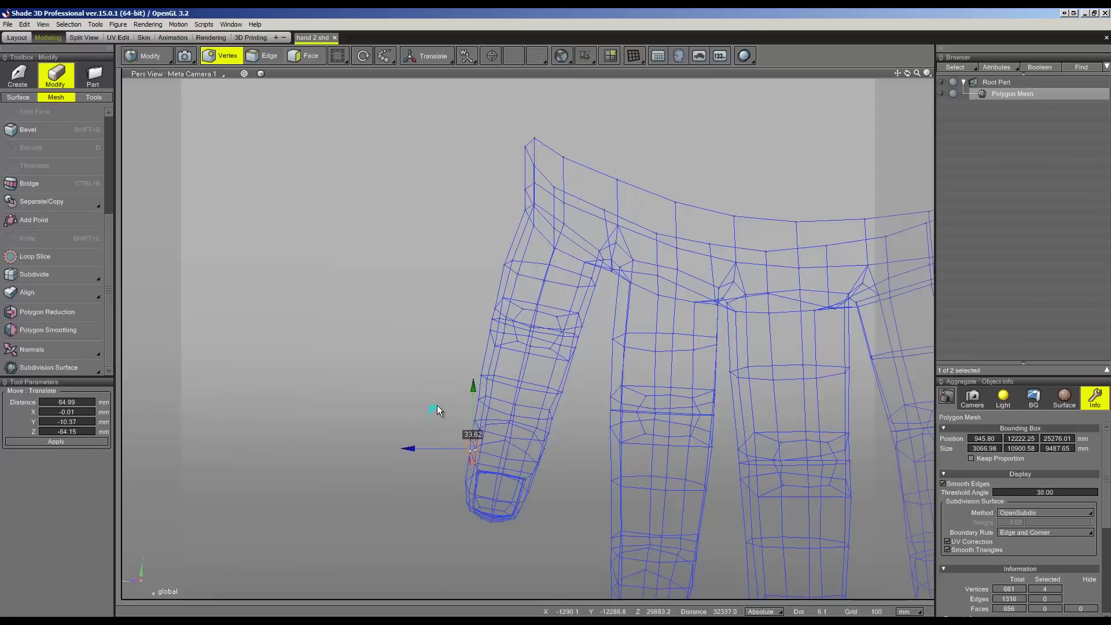
pyautogui.click(565, 469)
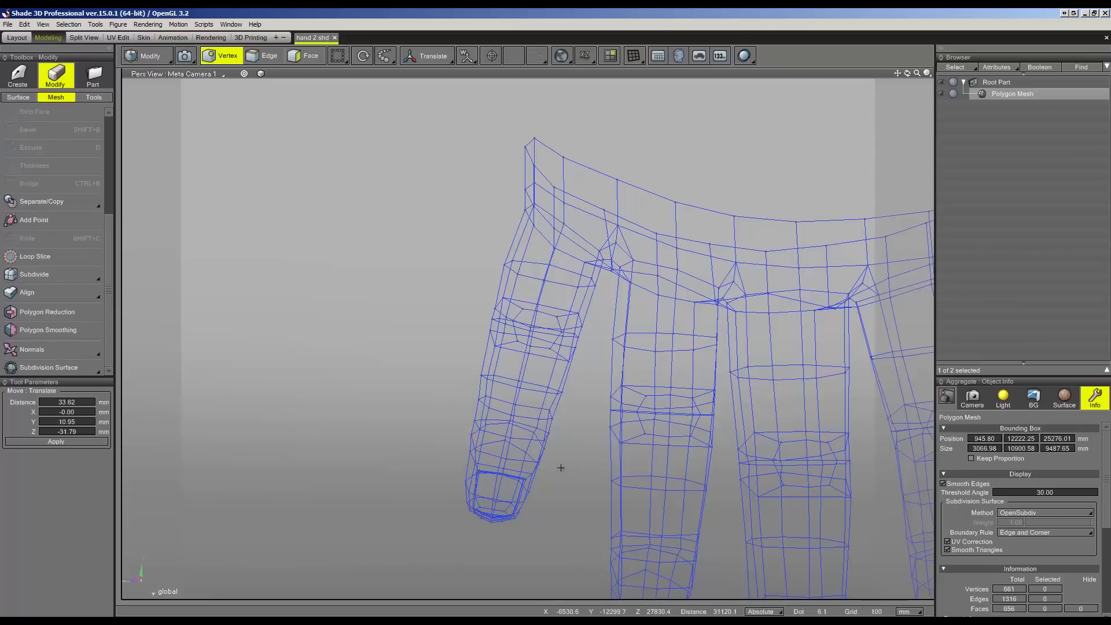
# - Inspect the smoothed hand from around it, then show the four-view layout
pyautogui.scroll(-5, 560, 467)
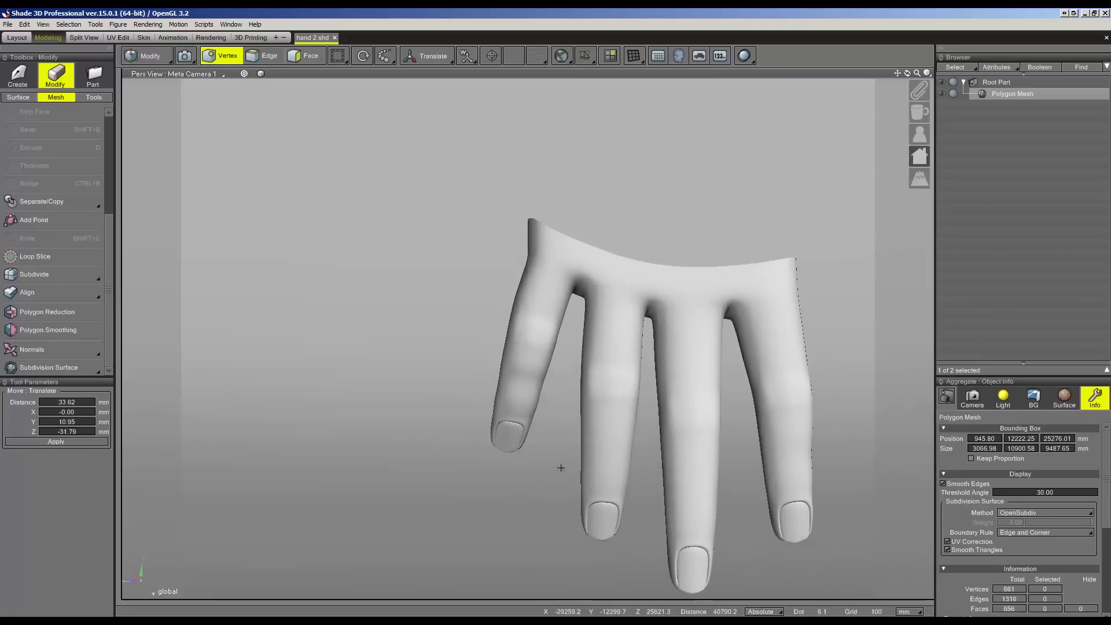
pyautogui.scroll(-3, 630, 436)
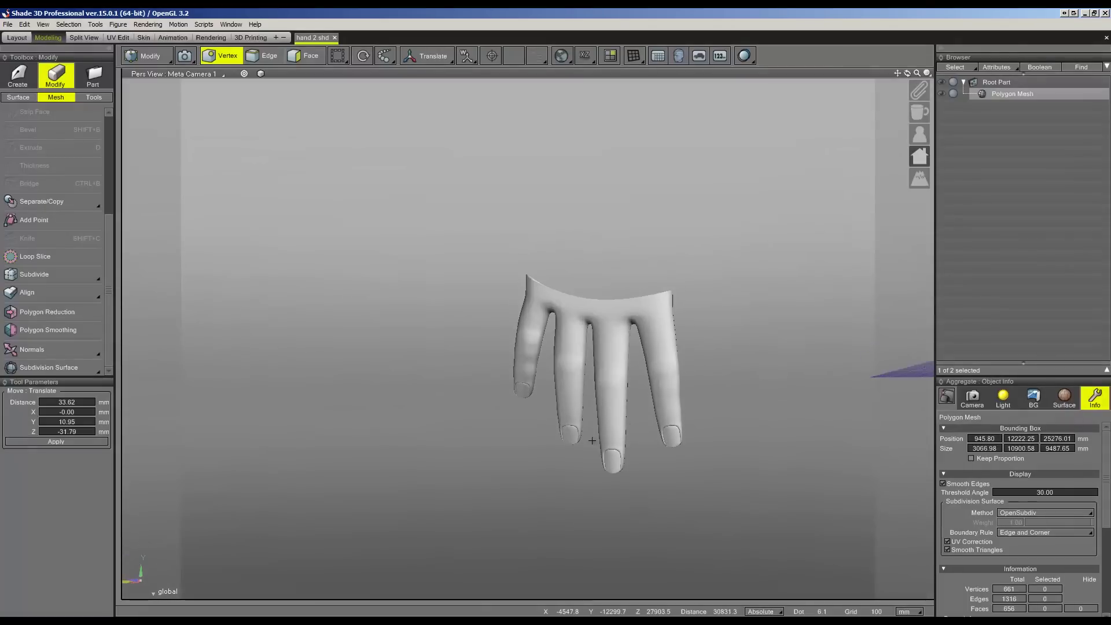
pyautogui.scroll(2, 592, 440)
pyautogui.scroll(3, 637, 405)
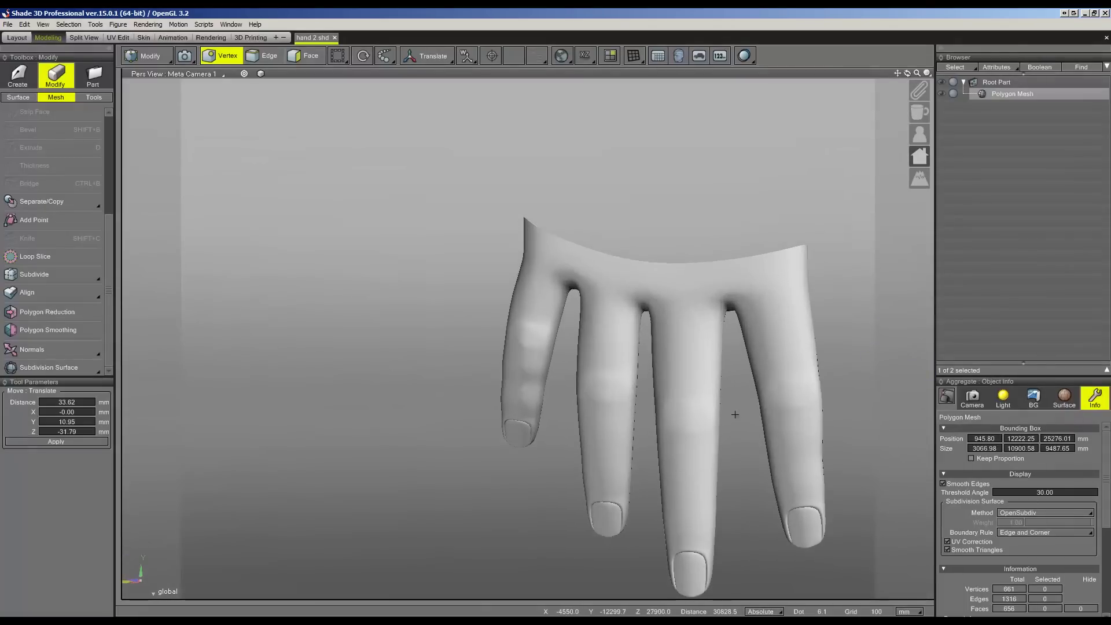
pyautogui.moveTo(709, 415); pyautogui.dragTo(698, 412, button='middle')
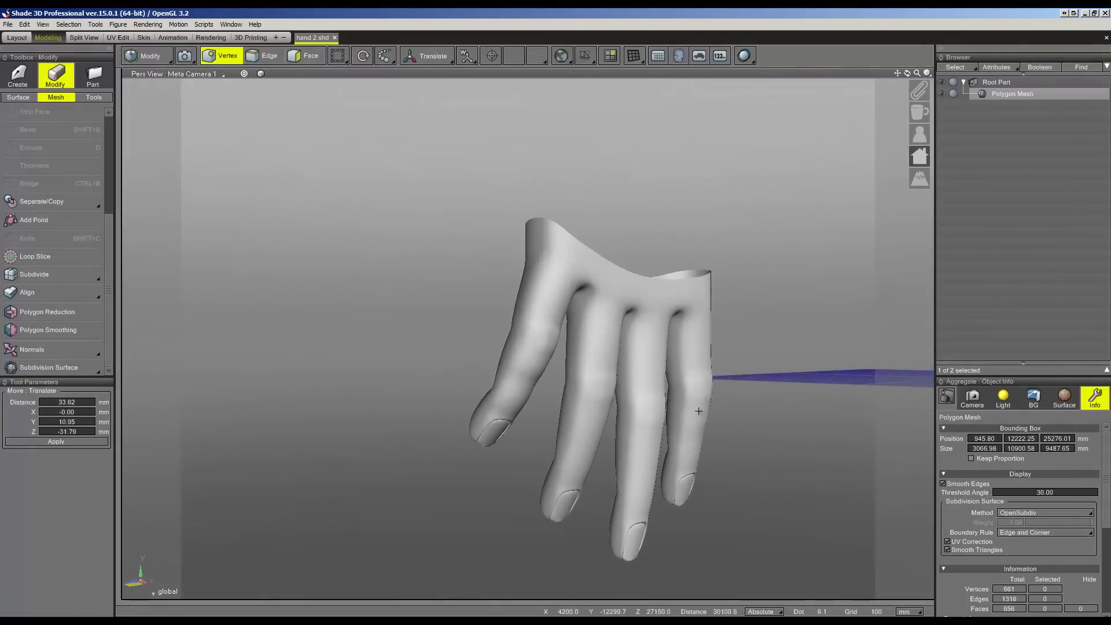
pyautogui.hotkey('ctrl', 'Tab')
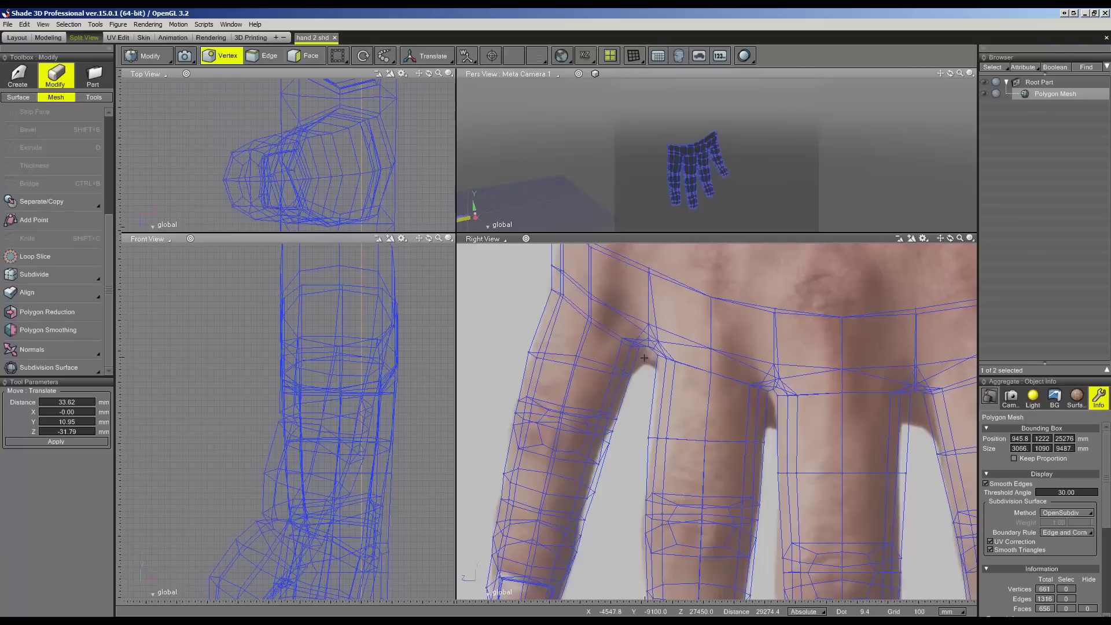
# - Pull the webbing vertices between the first two fingers downward
pyautogui.moveTo(683, 365)
pyautogui.mouseDown()
pyautogui.moveTo(618, 307)
pyautogui.moveTo(611, 315)
pyautogui.mouseUp()
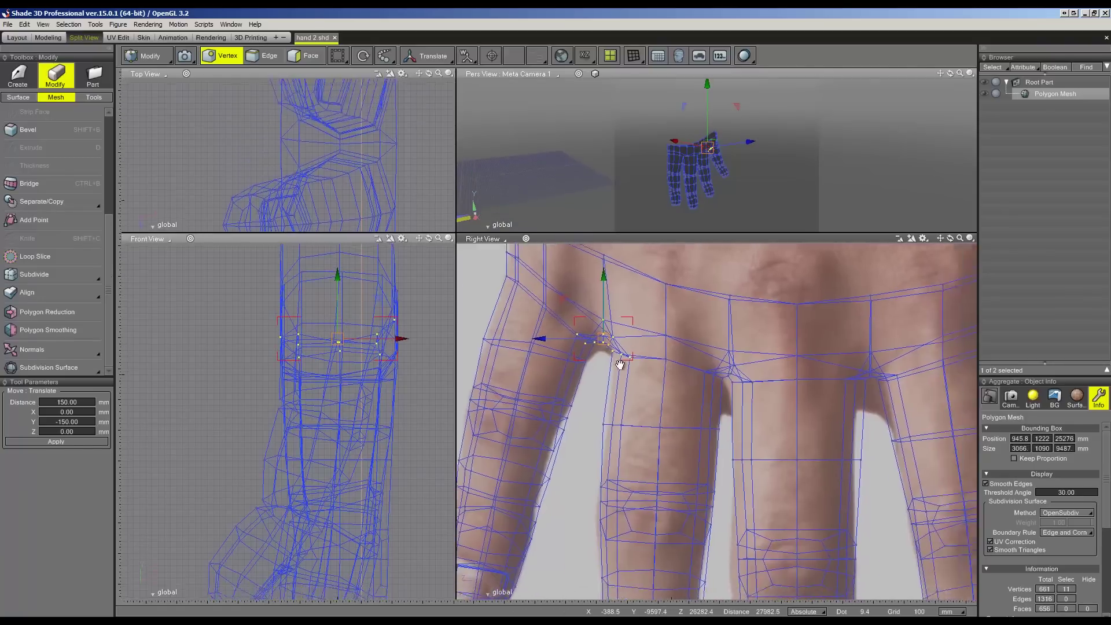
pyautogui.scroll(-2, 716, 383)
pyautogui.scroll(2, 620, 360)
pyautogui.moveTo(634, 317); pyautogui.dragTo(634, 341)
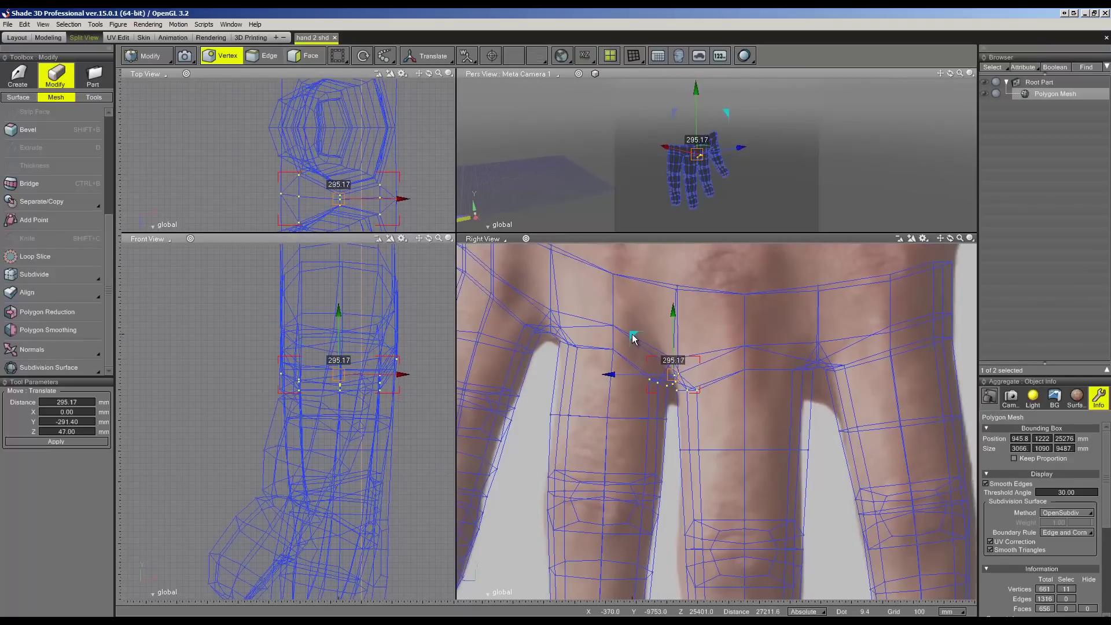
# - Lower the next crevice's web vertices and the right finger's base vertices
pyautogui.moveTo(634, 349); pyautogui.dragTo(606, 308)
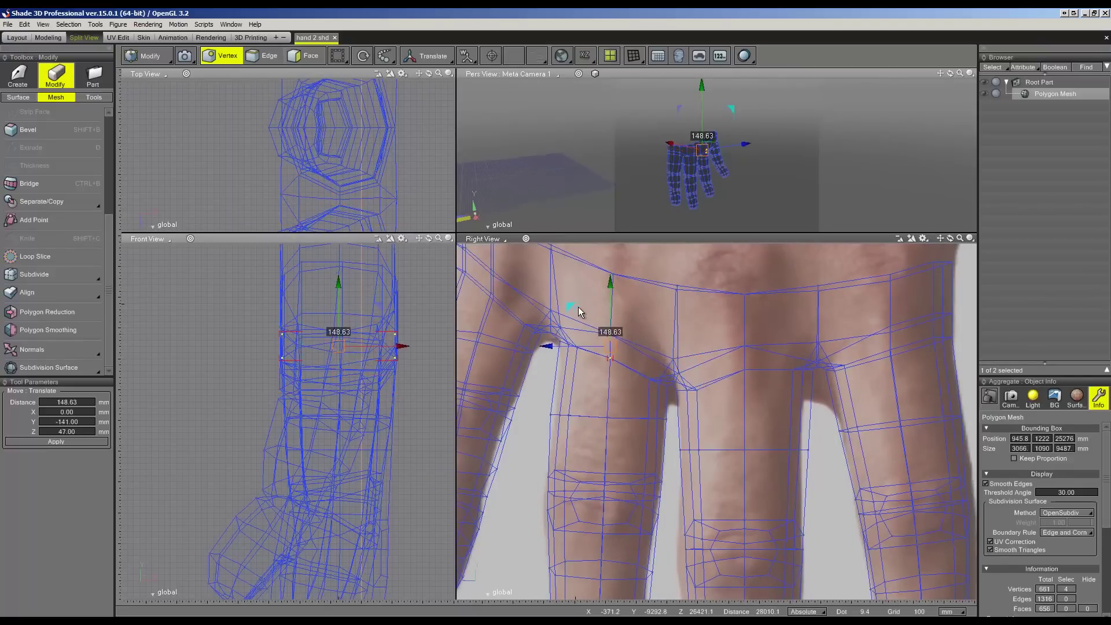
pyautogui.moveTo(578, 310); pyautogui.dragTo(575, 347, button='middle')
pyautogui.moveTo(680, 361); pyautogui.dragTo(613, 328)
pyautogui.scroll(-2, 771, 353)
pyautogui.scroll(-1, 771, 353)
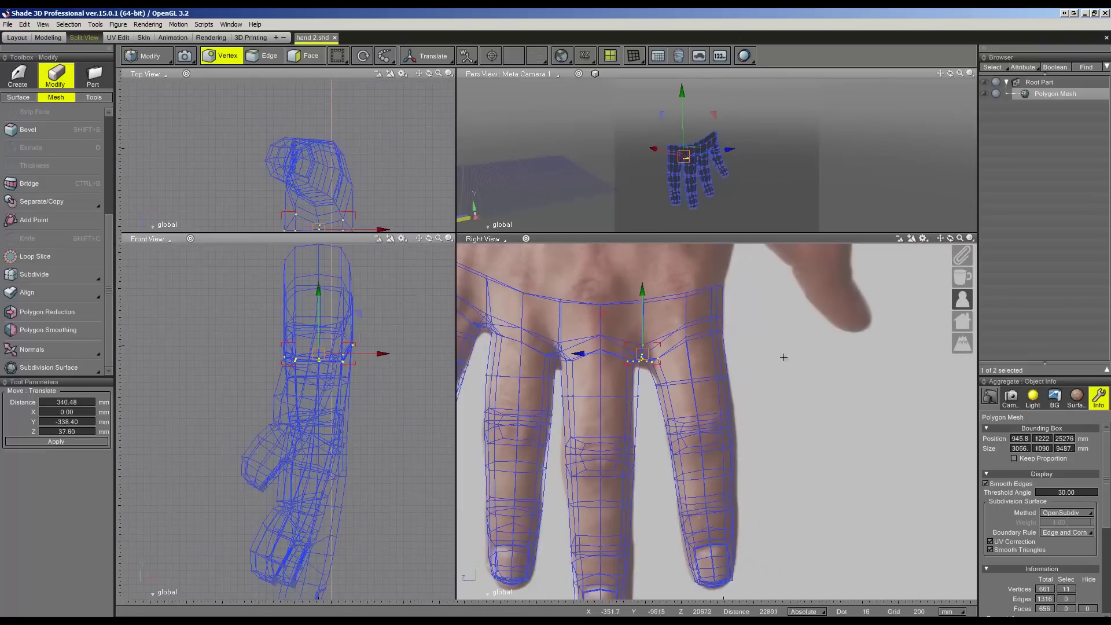
pyautogui.moveTo(733, 276); pyautogui.dragTo(677, 349)
pyautogui.moveTo(662, 275); pyautogui.dragTo(663, 285)
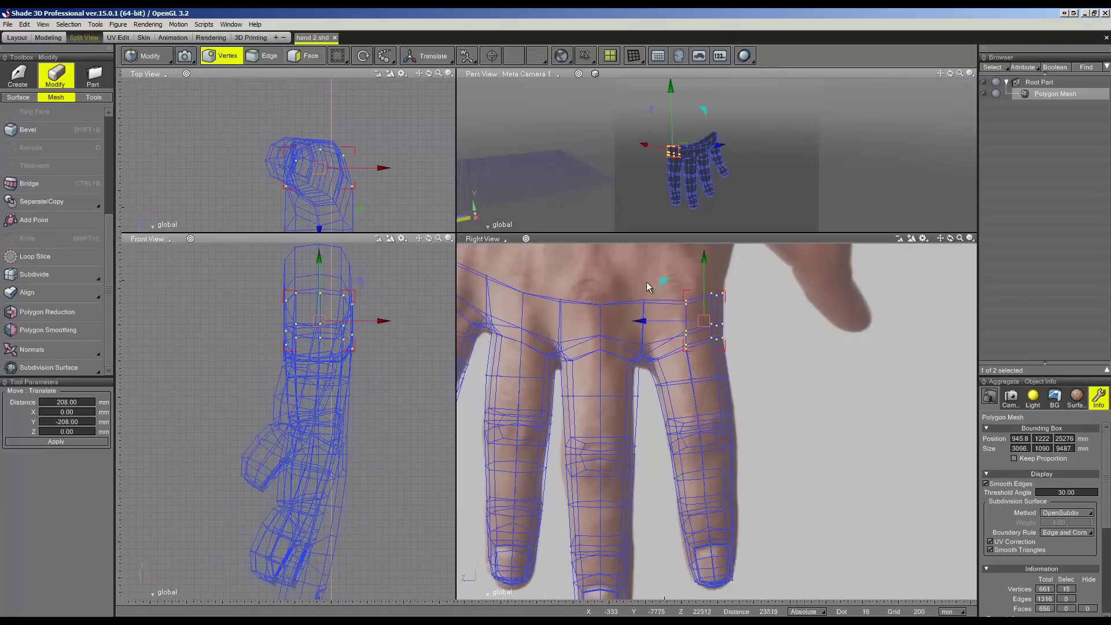
# - Nudge the left finger's top vertices a small step
pyautogui.moveTo(663, 285); pyautogui.dragTo(665, 308, button='middle')
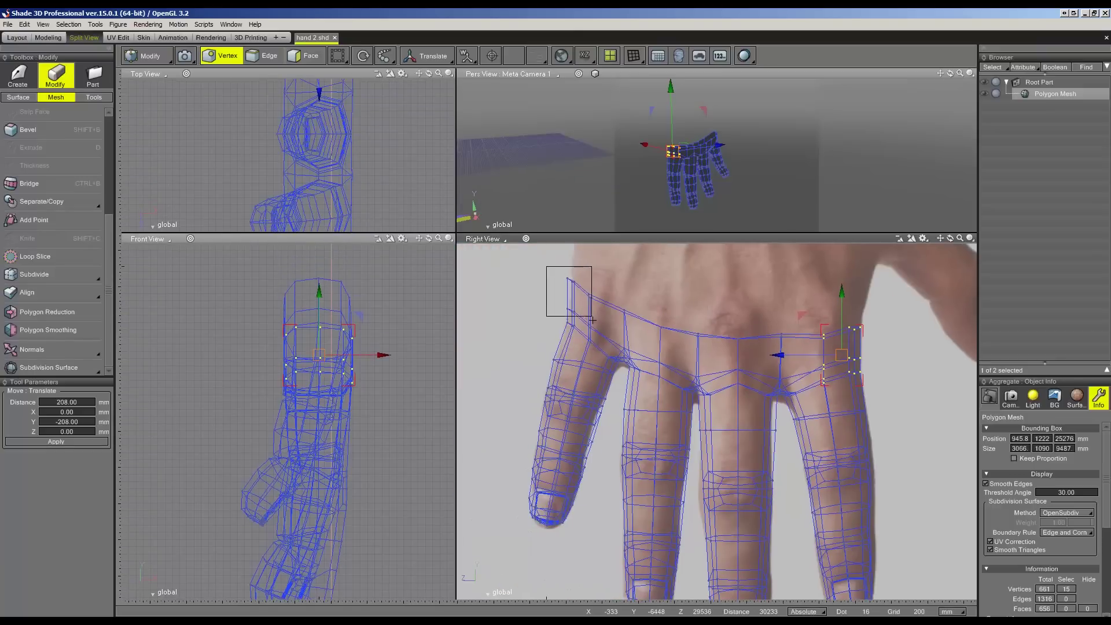
pyautogui.moveTo(546, 266)
pyautogui.mouseDown()
pyautogui.moveTo(596, 346)
pyautogui.moveTo(532, 282)
pyautogui.mouseUp()
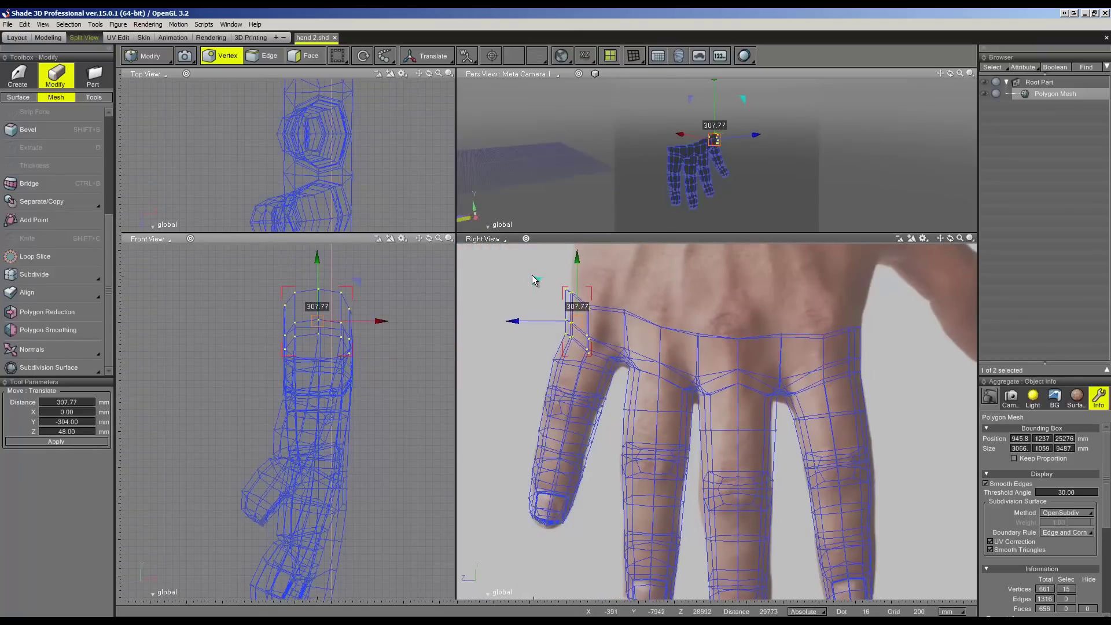
pyautogui.moveTo(564, 289); pyautogui.dragTo(596, 359)
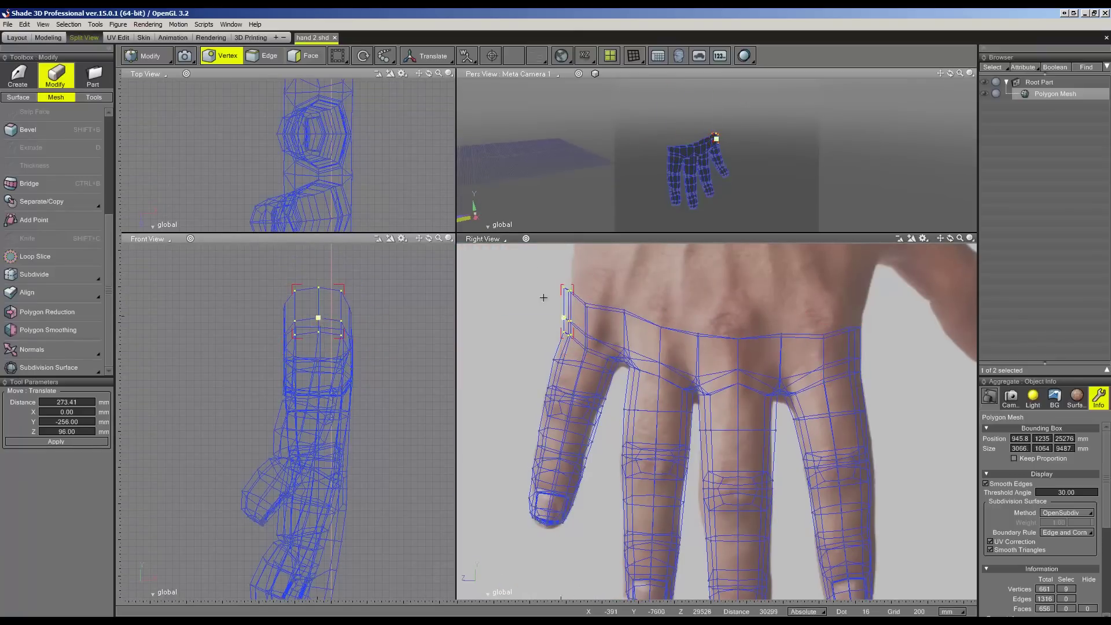
pyautogui.moveTo(526, 271); pyautogui.dragTo(526, 280)
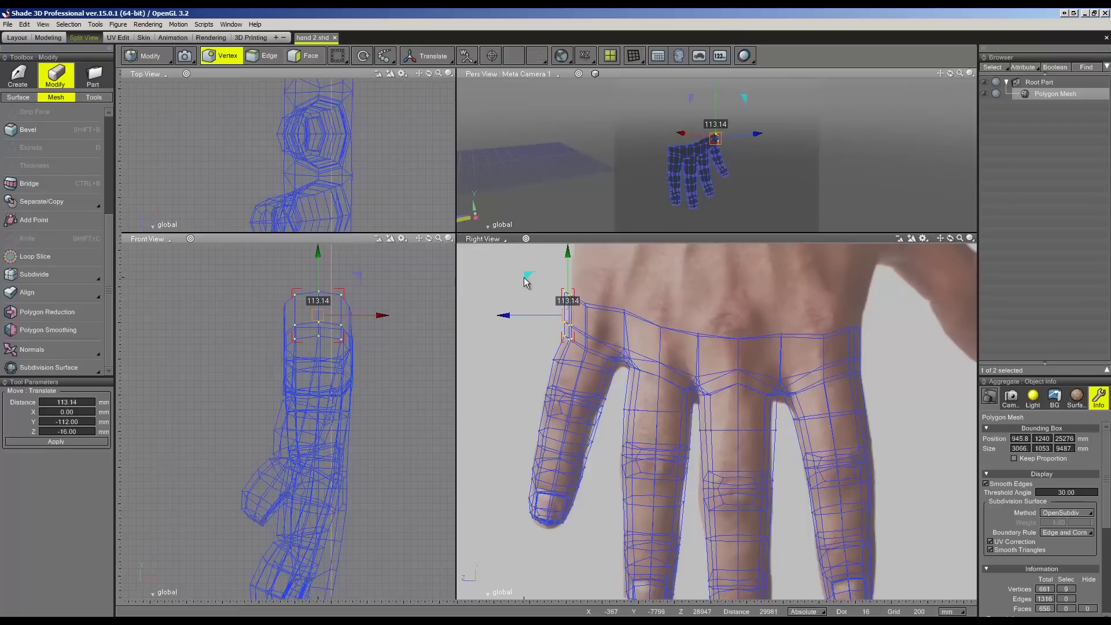
pyautogui.click(566, 280)
# - Fit the left finger-base corner vertices to the reference outline, undoing a trial merge
pyautogui.click(575, 291)
pyautogui.moveTo(526, 260)
pyautogui.mouseDown()
pyautogui.moveTo(554, 272)
pyautogui.moveTo(589, 322)
pyautogui.mouseUp()
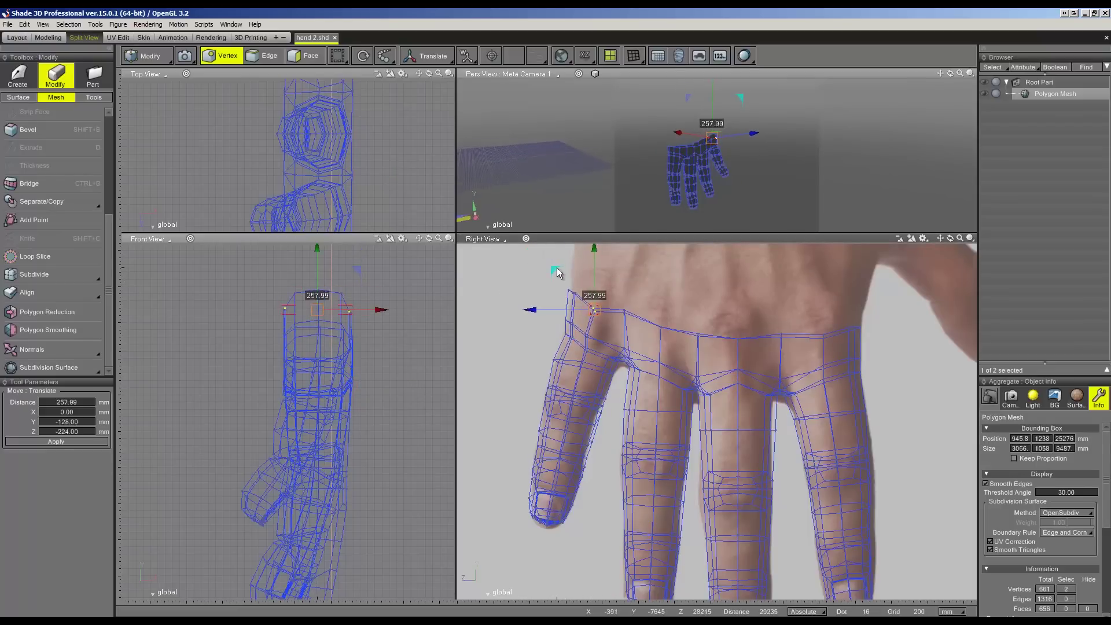
pyautogui.moveTo(565, 276); pyautogui.dragTo(592, 325)
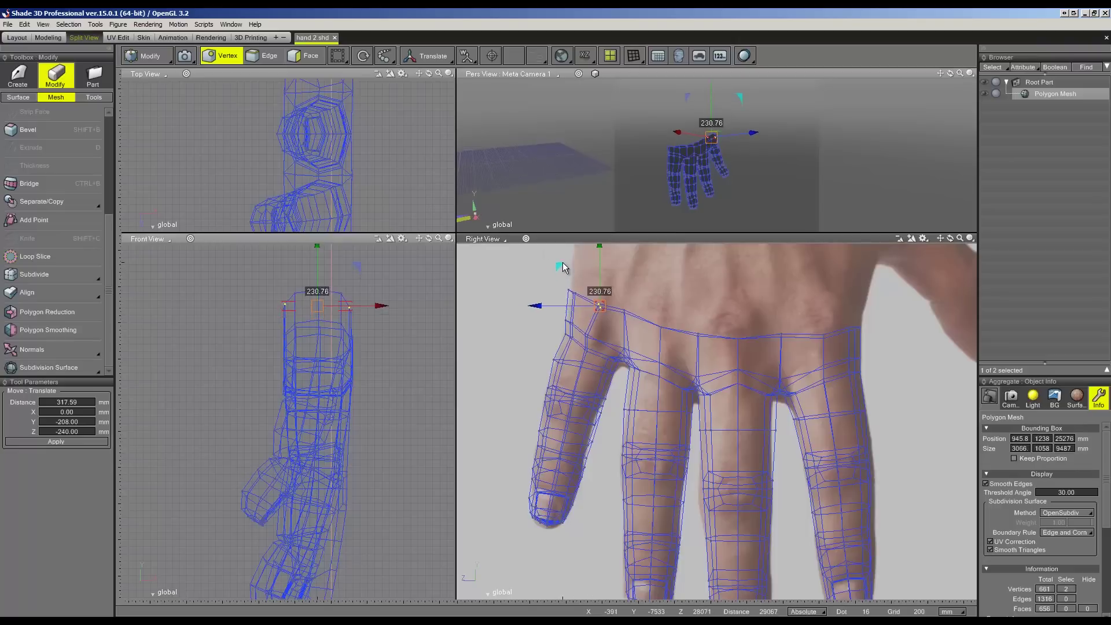
pyautogui.moveTo(588, 333)
pyautogui.mouseDown()
pyautogui.moveTo(556, 310)
pyautogui.moveTo(588, 352)
pyautogui.mouseUp()
pyautogui.hotkey('ctrl', 'm')
pyautogui.hotkey('ctrl', 'z')
pyautogui.moveTo(592, 333); pyautogui.dragTo(591, 335)
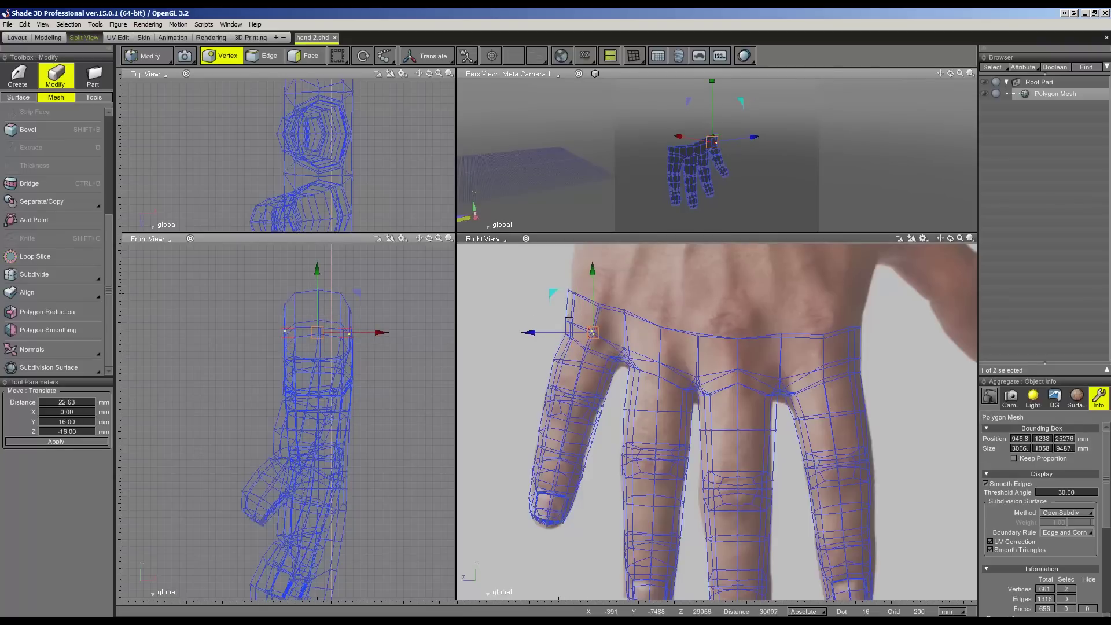
pyautogui.moveTo(544, 352); pyautogui.dragTo(572, 371)
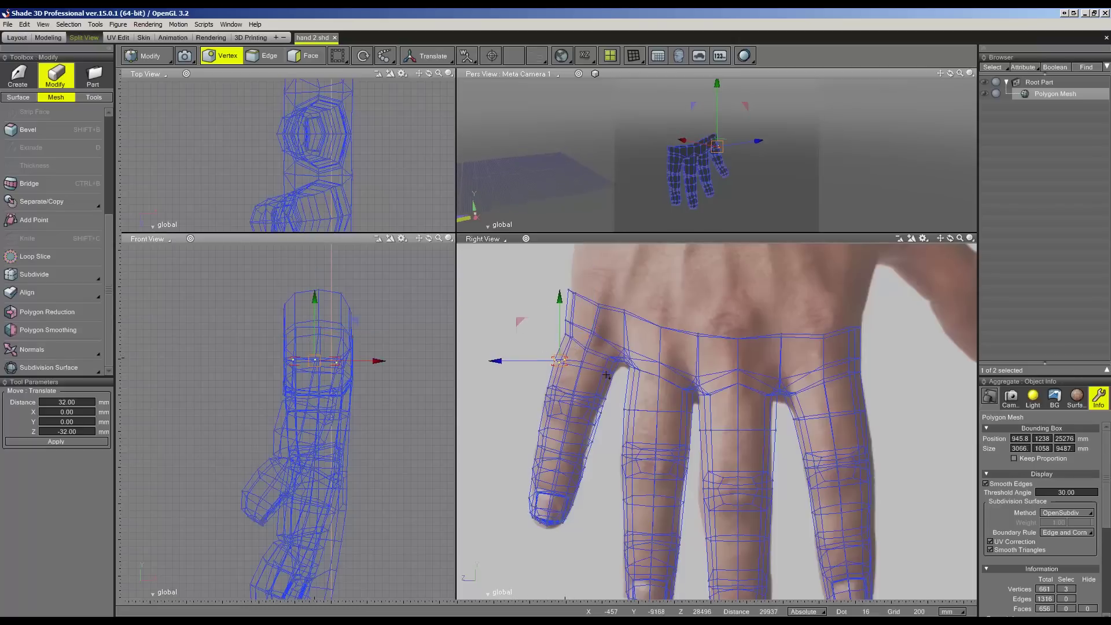
pyautogui.click(618, 389)
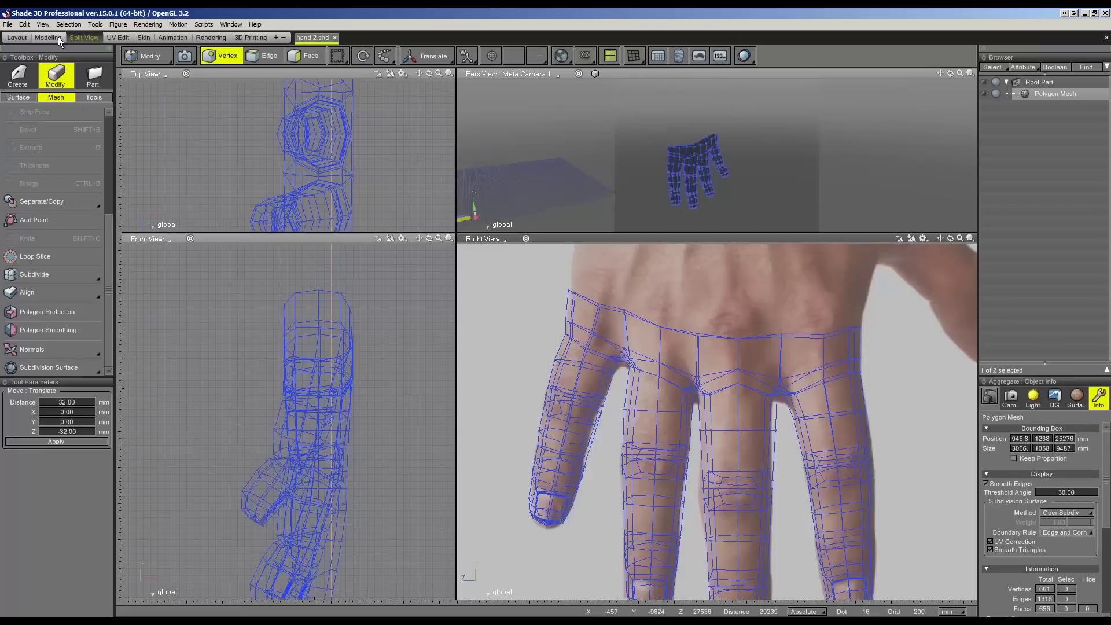
# - Orbit the smoothed hand in perspective, then return to four views in Object mode
pyautogui.click(58, 37)
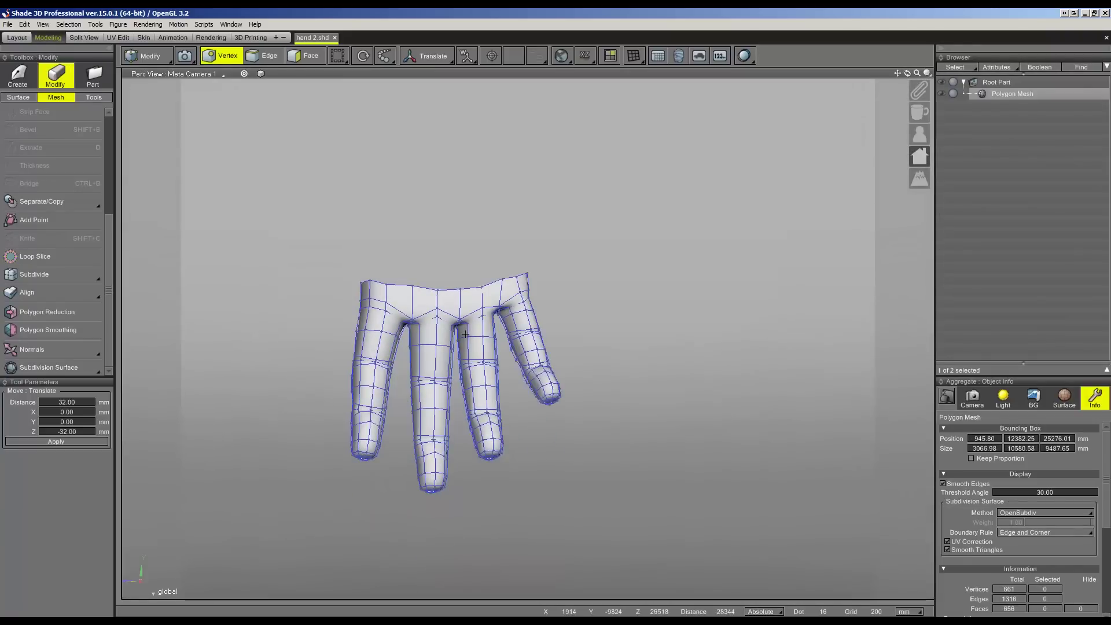
pyautogui.moveTo(465, 335)
pyautogui.mouseDown(button='middle')
pyautogui.moveTo(411, 329)
pyautogui.moveTo(433, 335)
pyautogui.mouseUp(button='middle')
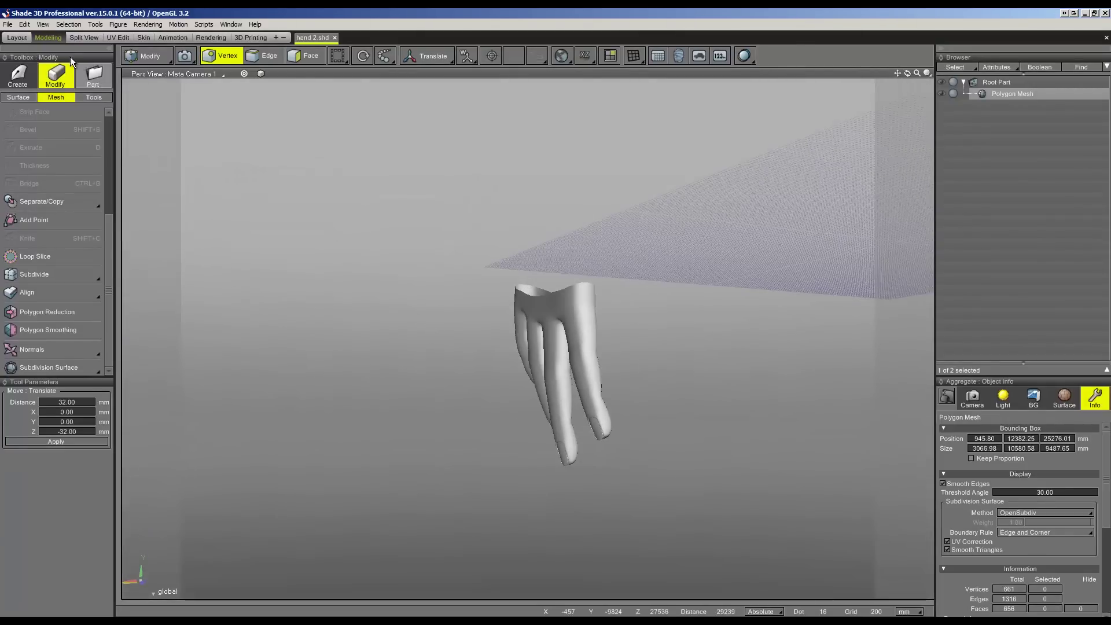
pyautogui.moveTo(463, 265)
pyautogui.mouseDown(button='middle')
pyautogui.moveTo(516, 268)
pyautogui.moveTo(503, 270)
pyautogui.mouseUp(button='middle')
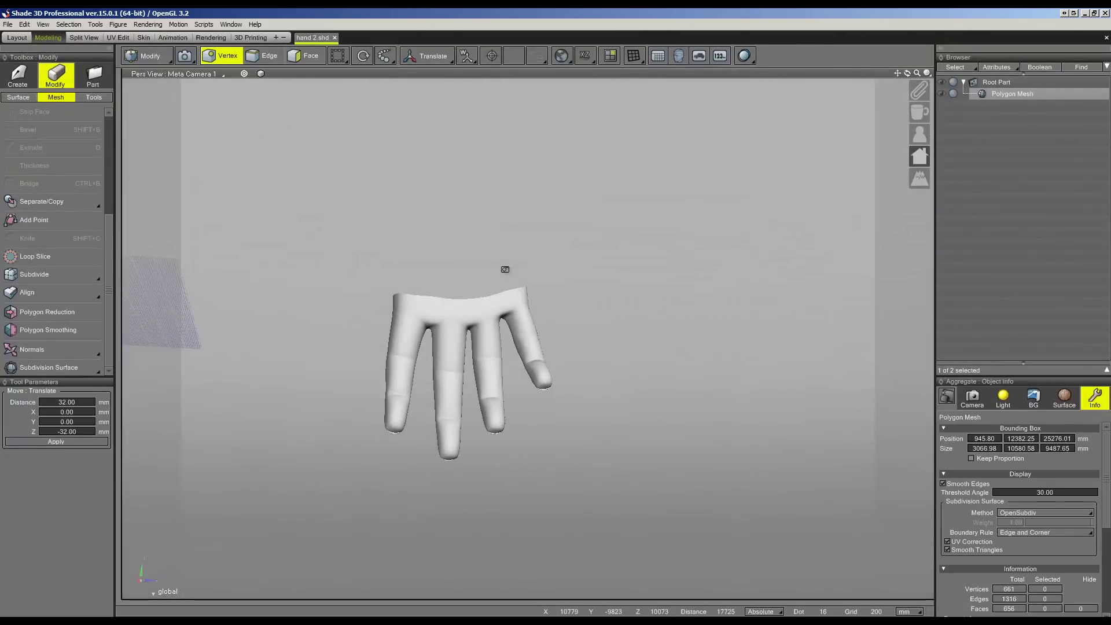
pyautogui.click(93, 39)
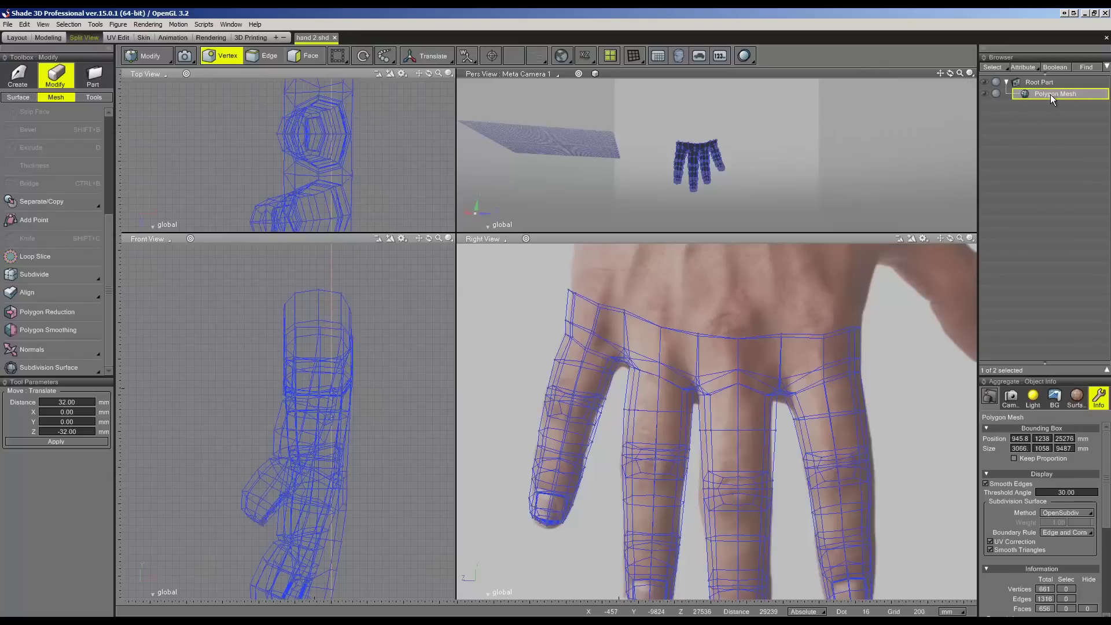
pyautogui.click(1050, 95)
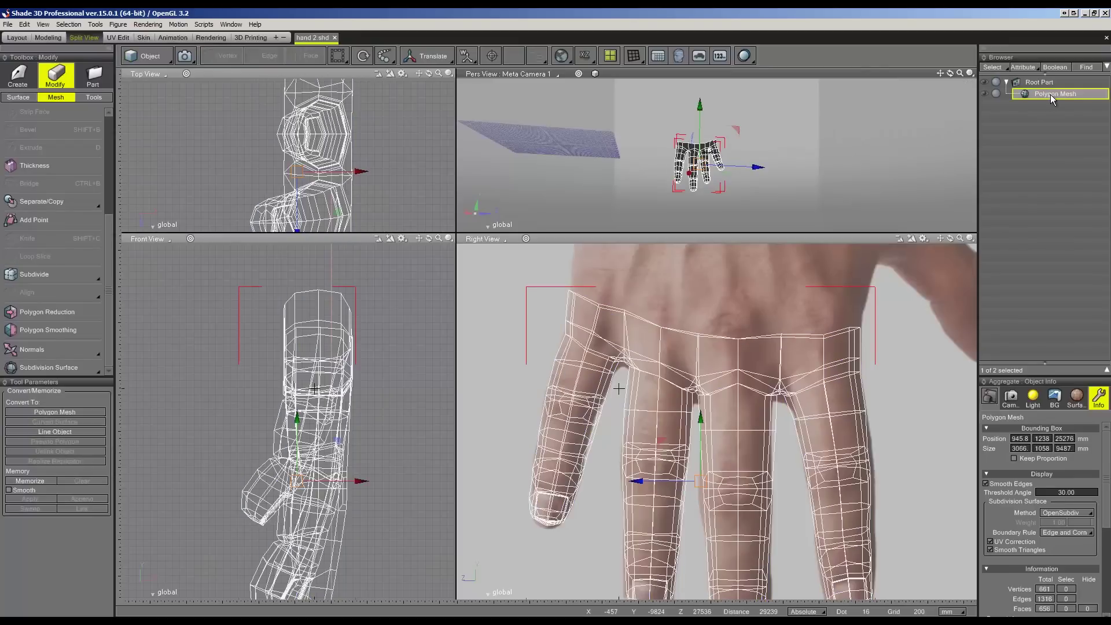
# - Duplicate the hand mesh and lift the copy 9480 mm up along Y
pyautogui.hotkey('ctrl', 'c')
pyautogui.hotkey('ctrl', 'v')
pyautogui.scroll(-2, 706, 384)
pyautogui.scroll(-1, 721, 403)
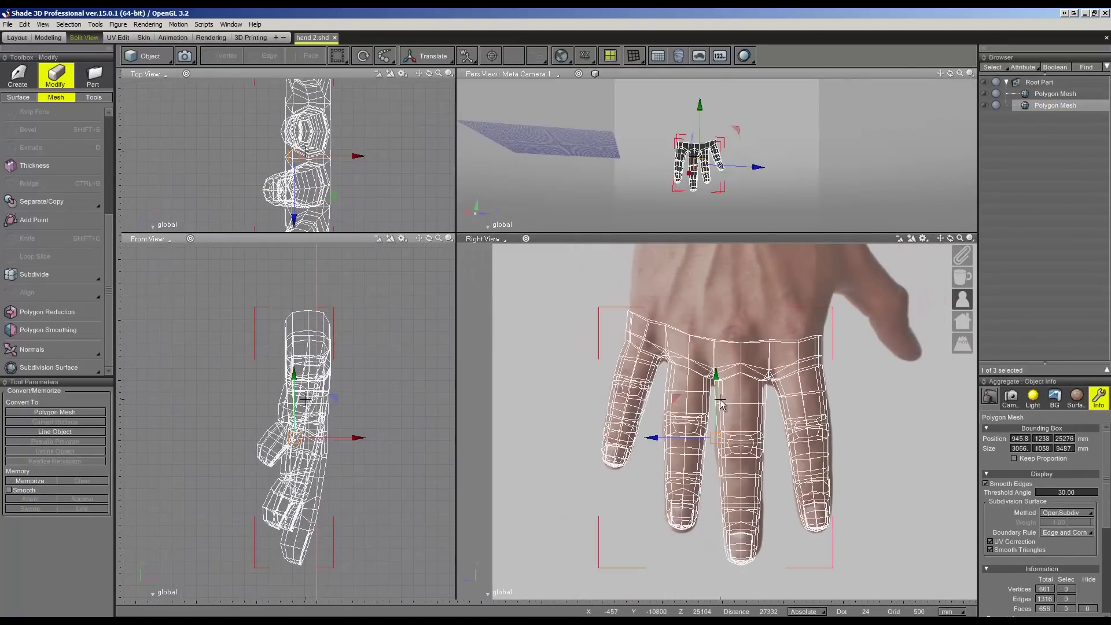
pyautogui.moveTo(720, 403); pyautogui.dragTo(647, 315)
pyautogui.moveTo(647, 315)
pyautogui.mouseDown(button='middle')
pyautogui.moveTo(585, 448)
pyautogui.moveTo(639, 376)
pyautogui.mouseUp(button='middle')
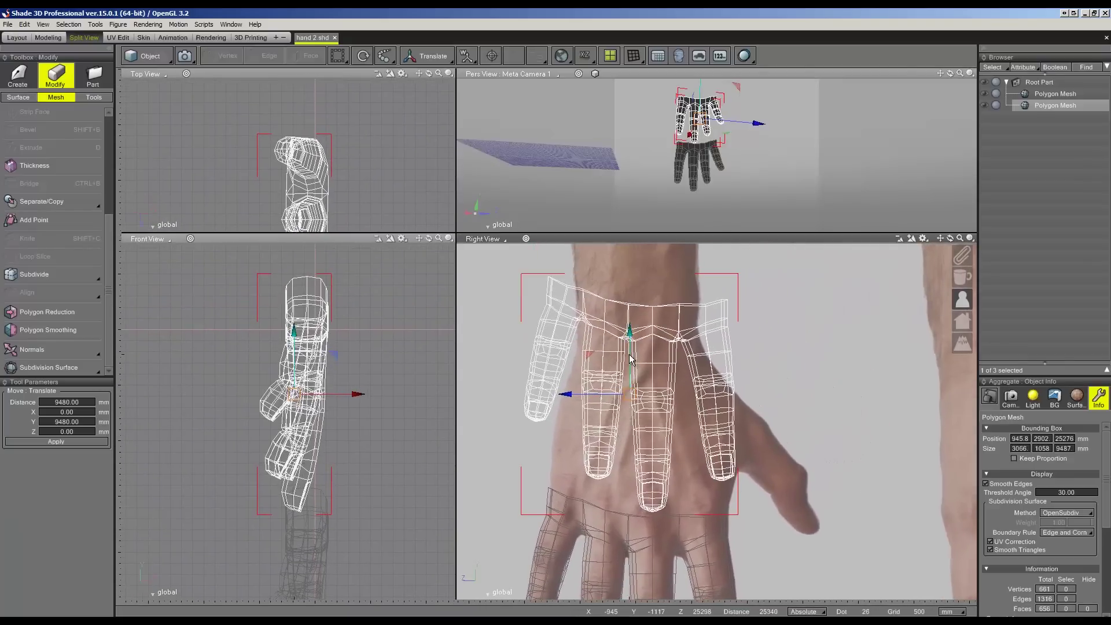
pyautogui.moveTo(630, 359); pyautogui.dragTo(633, 330)
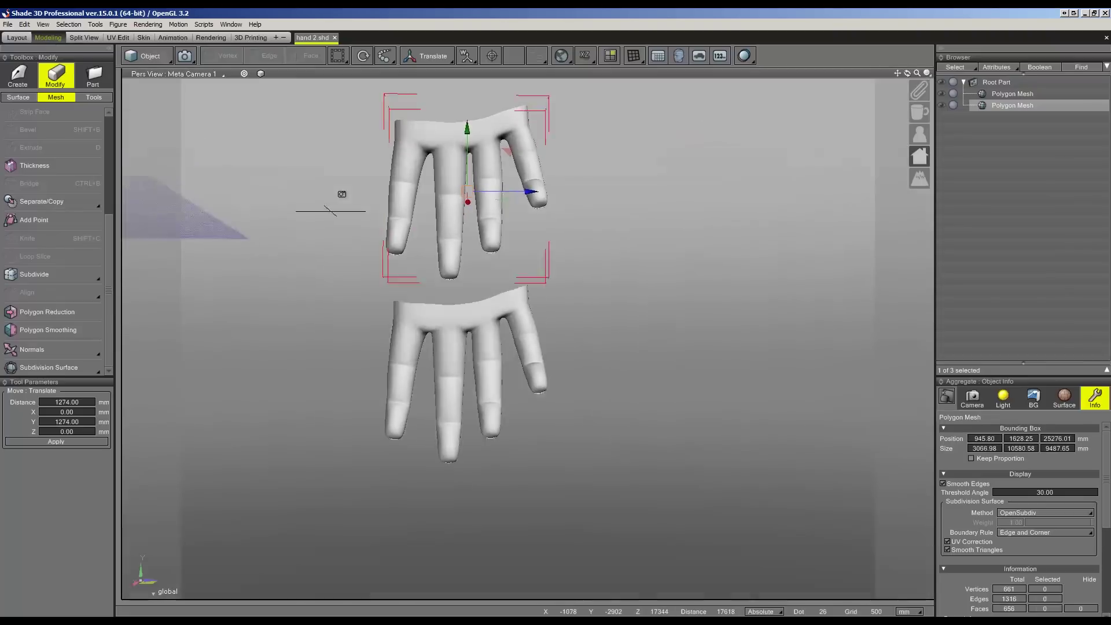
# - Set the copy's Subdivision Surface to None
pyautogui.moveTo(336, 204); pyautogui.dragTo(342, 192, button='middle')
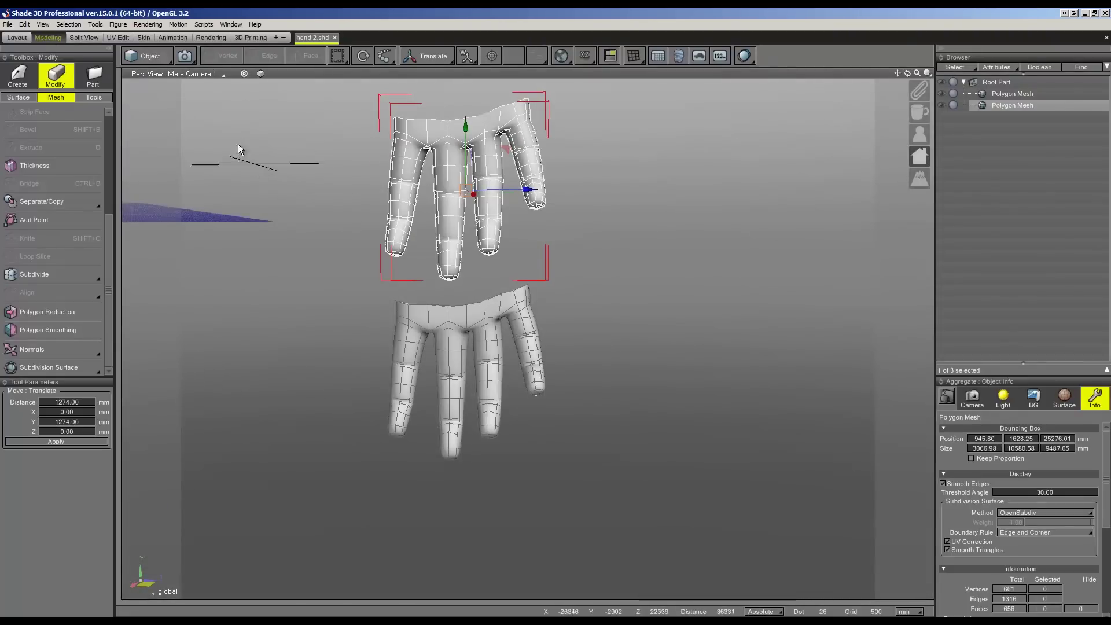
pyautogui.click(57, 365)
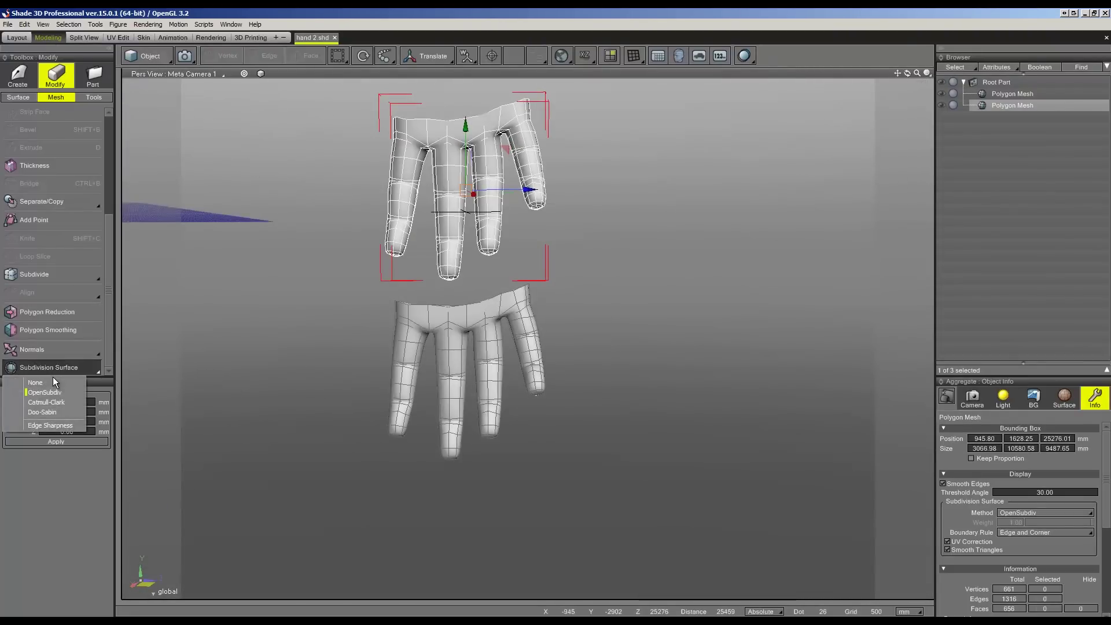
pyautogui.click(53, 377)
# - Put the copy in Modify mode with Vertex editing active
pyautogui.moveTo(148, 335)
pyautogui.mouseDown(button='middle')
pyautogui.moveTo(359, 212)
pyautogui.moveTo(348, 196)
pyautogui.moveTo(433, 185)
pyautogui.moveTo(359, 166)
pyautogui.moveTo(355, 190)
pyautogui.moveTo(334, 172)
pyautogui.mouseUp(button='middle')
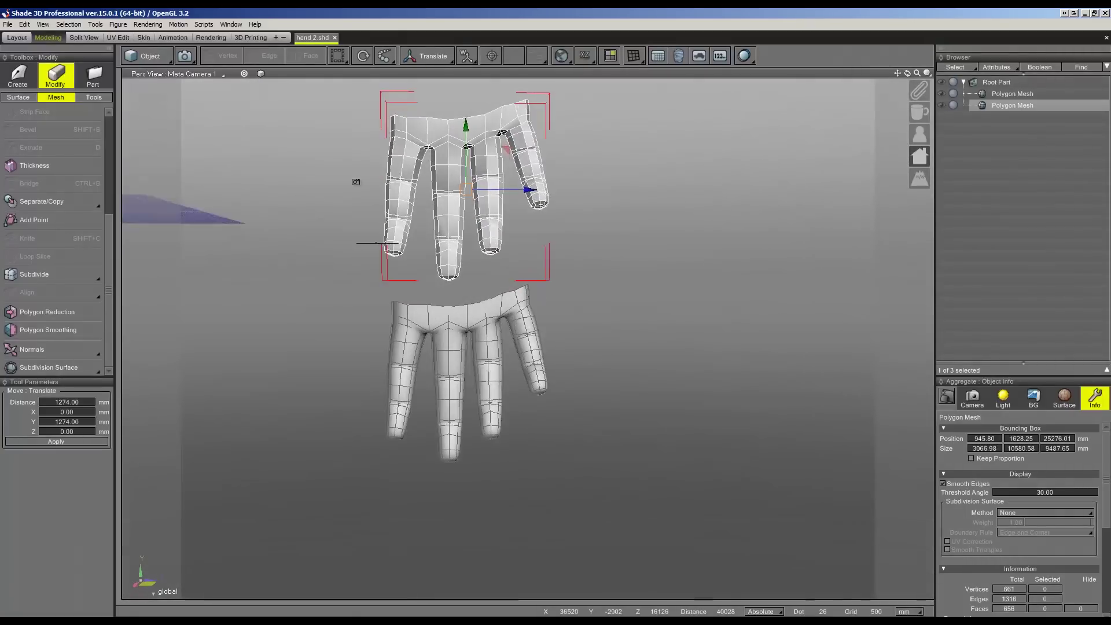
pyautogui.click(160, 58)
pyautogui.click(168, 85)
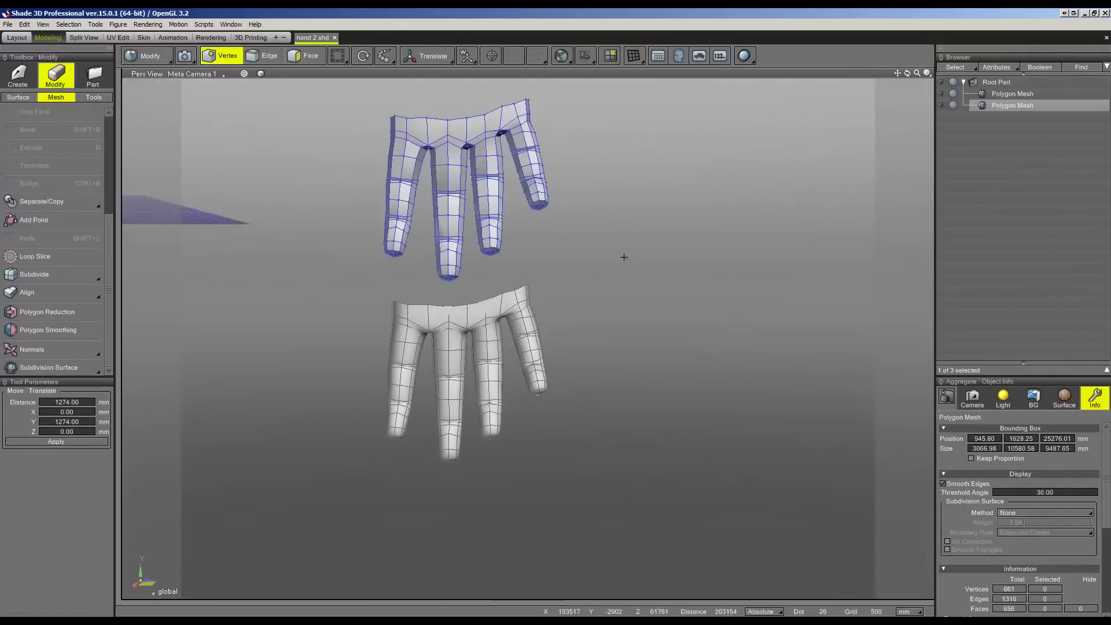
# - Delete the faces of the copy's two right fingers in Face mode
pyautogui.moveTo(636, 268); pyautogui.dragTo(475, 98)
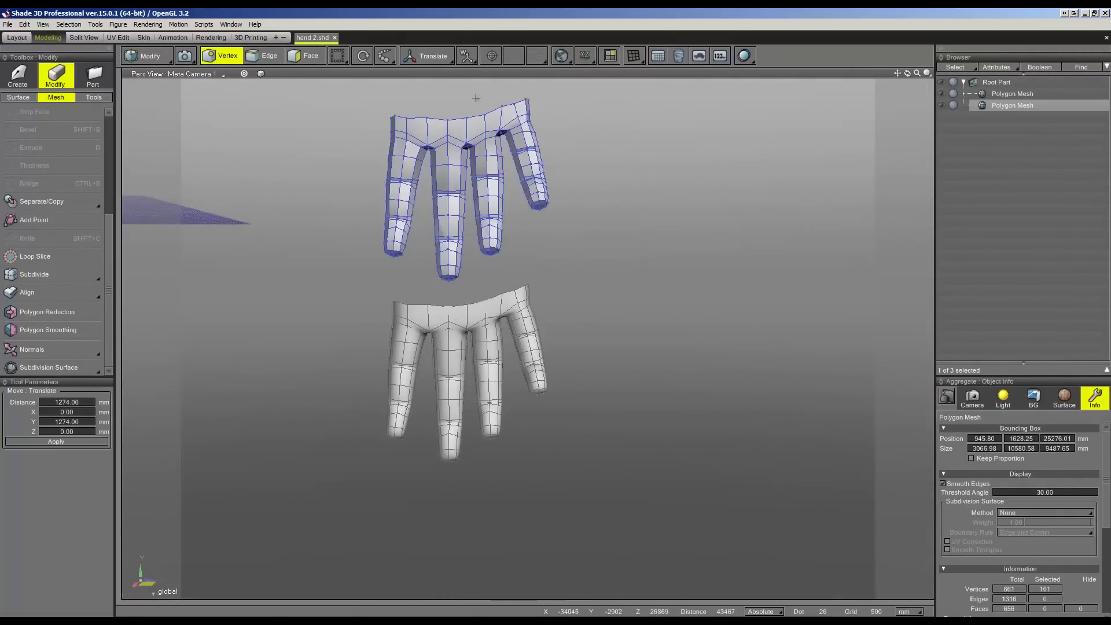
pyautogui.click(310, 56)
pyautogui.moveTo(610, 243); pyautogui.dragTo(472, 89)
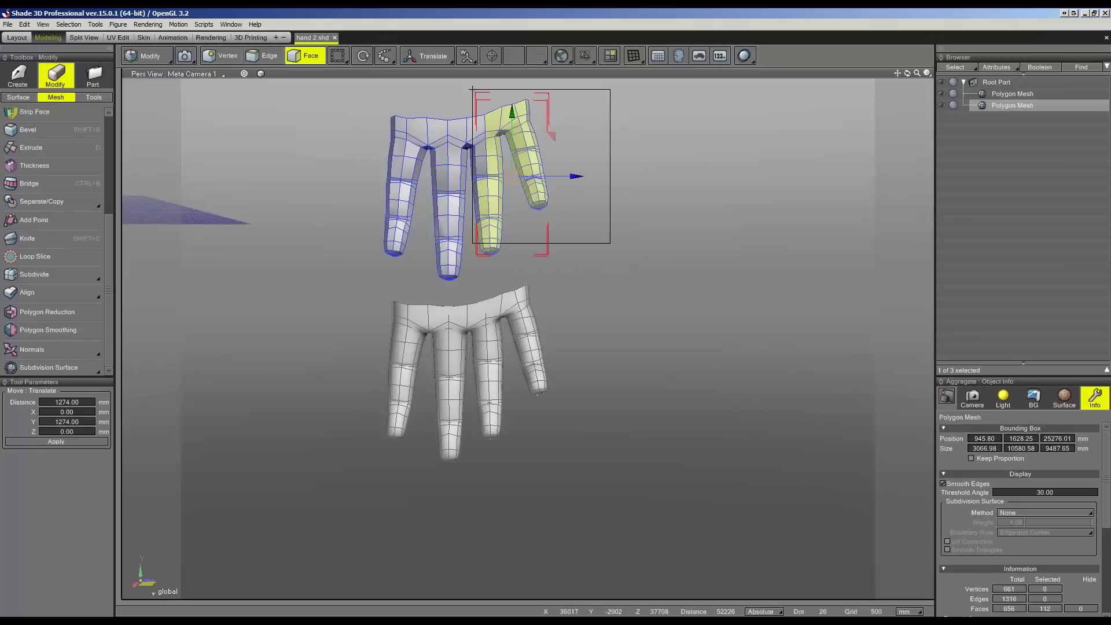
pyautogui.moveTo(587, 248); pyautogui.dragTo(486, 94)
pyautogui.press('Delete')
pyautogui.moveTo(590, 258); pyautogui.dragTo(470, 103)
pyautogui.press('Delete')
pyautogui.press('Delete')
pyautogui.moveTo(551, 262)
pyautogui.mouseDown()
pyautogui.moveTo(474, 157)
pyautogui.moveTo(472, 119)
pyautogui.mouseUp()
pyautogui.press('Delete')
# - Delete the left finger and top palm faces, leaving one finger, then return to Object mode
pyautogui.press('Delete')
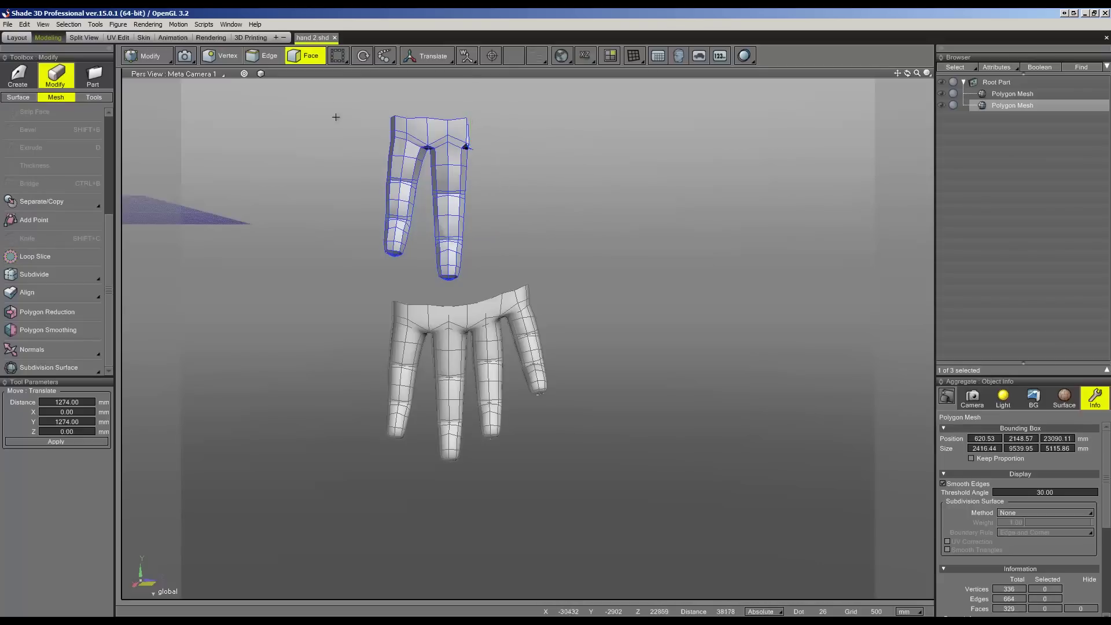
pyautogui.moveTo(422, 275); pyautogui.dragTo(421, 258)
pyautogui.press('Delete')
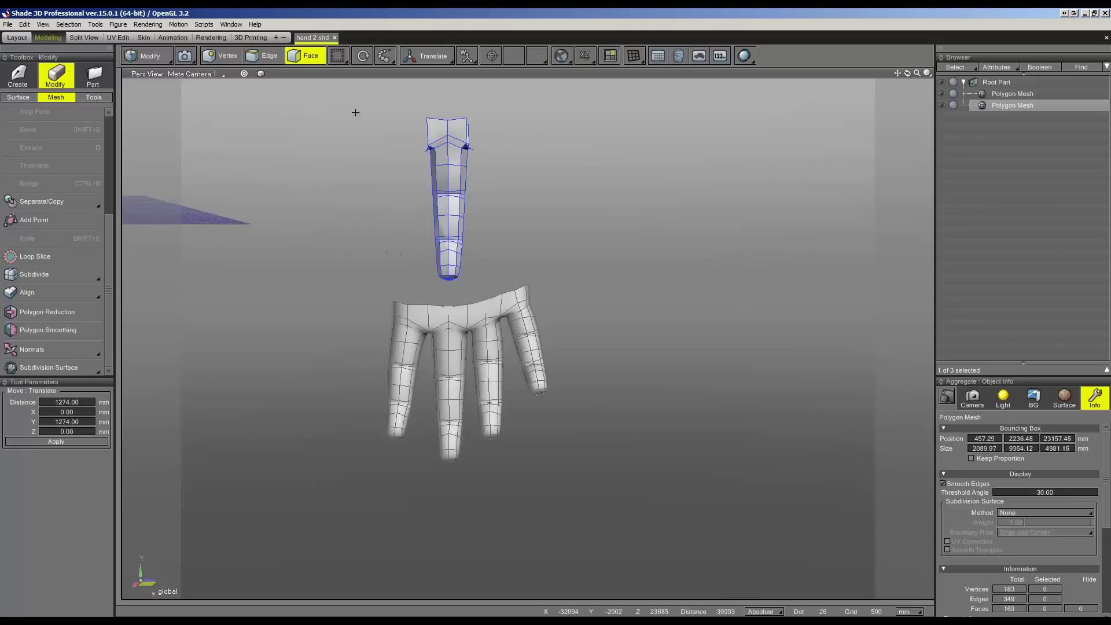
pyautogui.moveTo(538, 158); pyautogui.dragTo(538, 159)
pyautogui.press('Delete')
pyautogui.moveTo(358, 93)
pyautogui.mouseDown()
pyautogui.moveTo(510, 182)
pyautogui.moveTo(513, 159)
pyautogui.mouseUp()
pyautogui.press('Delete')
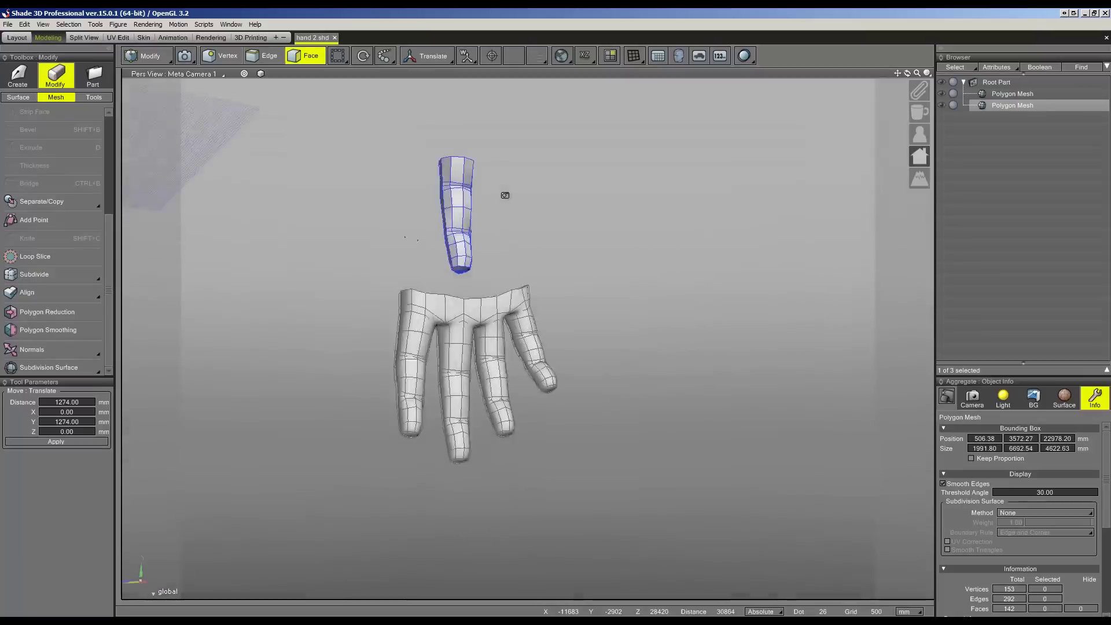
pyautogui.moveTo(513, 170); pyautogui.dragTo(380, 266, button='middle')
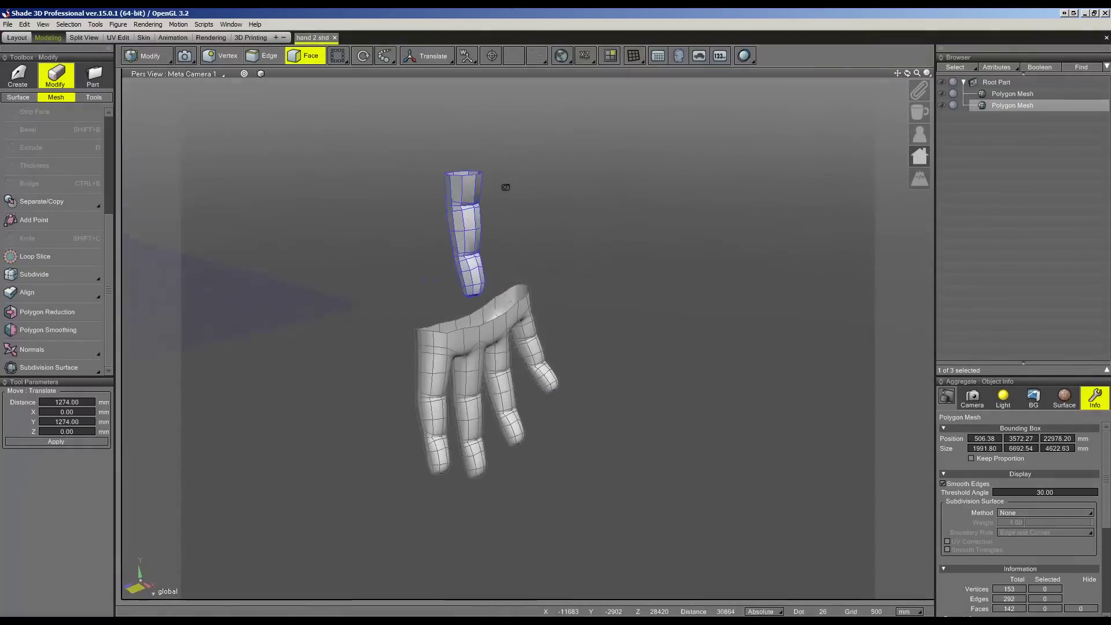
pyautogui.moveTo(380, 266); pyautogui.dragTo(413, 294)
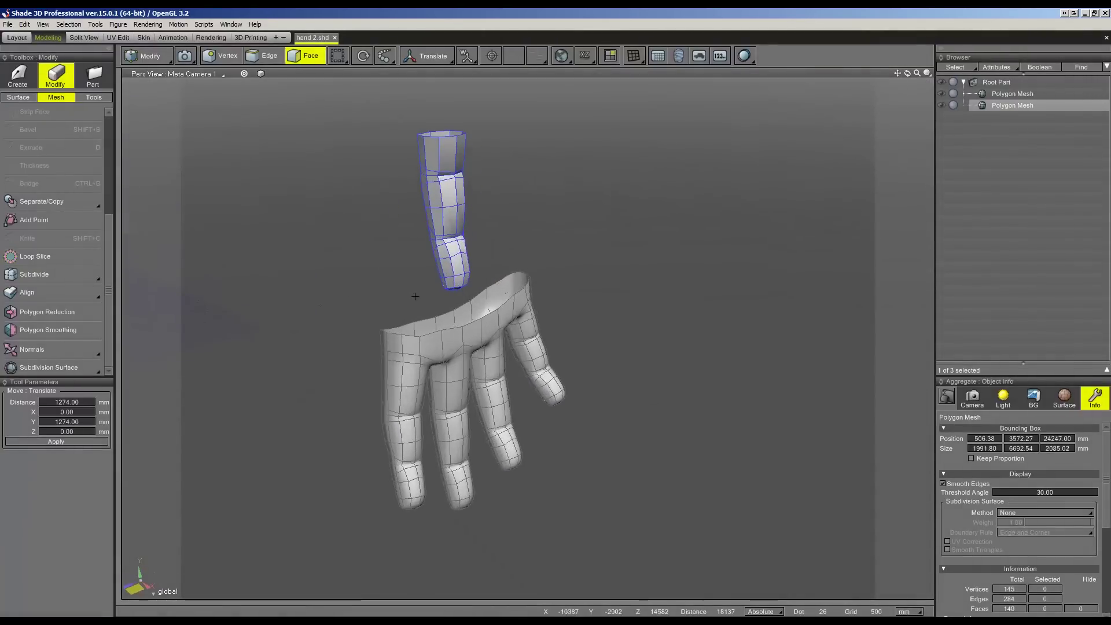
pyautogui.press('Tab')
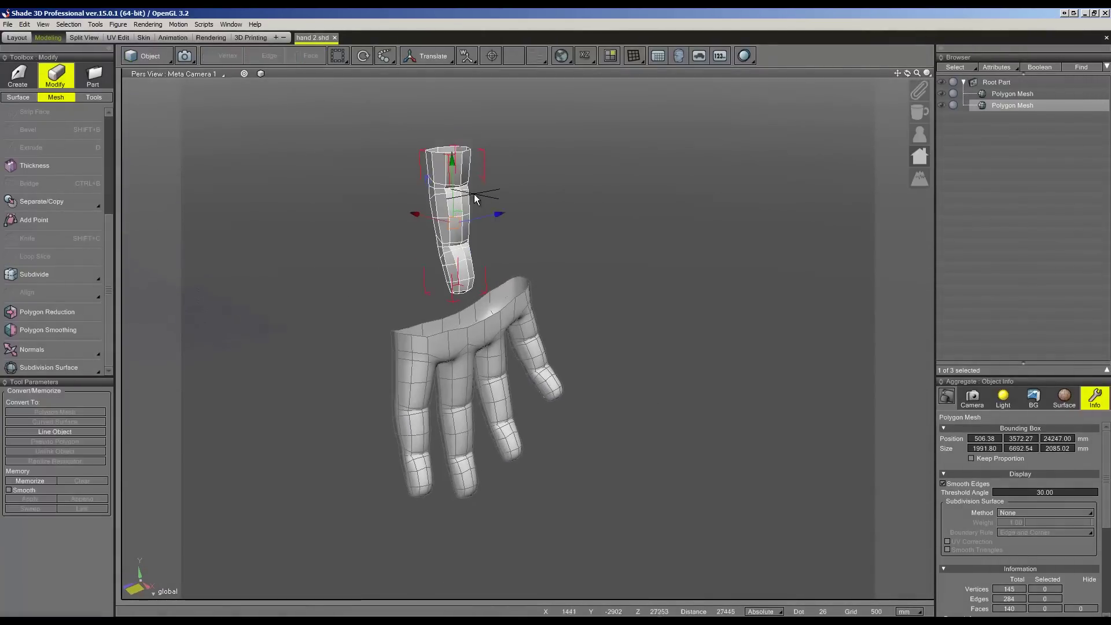
# - Move the finger copy onto the photo's thumb, rotate it about 41°, then refine its position and tilt
pyautogui.click(95, 38)
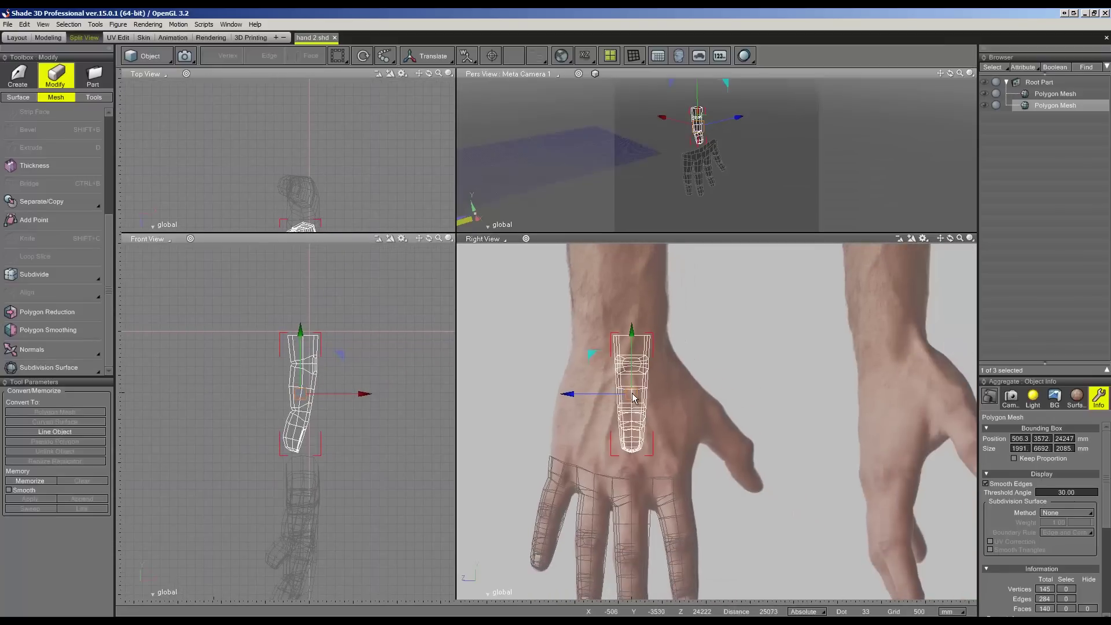
pyautogui.moveTo(632, 398); pyautogui.dragTo(749, 444)
pyautogui.press('e')
pyautogui.moveTo(792, 412); pyautogui.dragTo(774, 398)
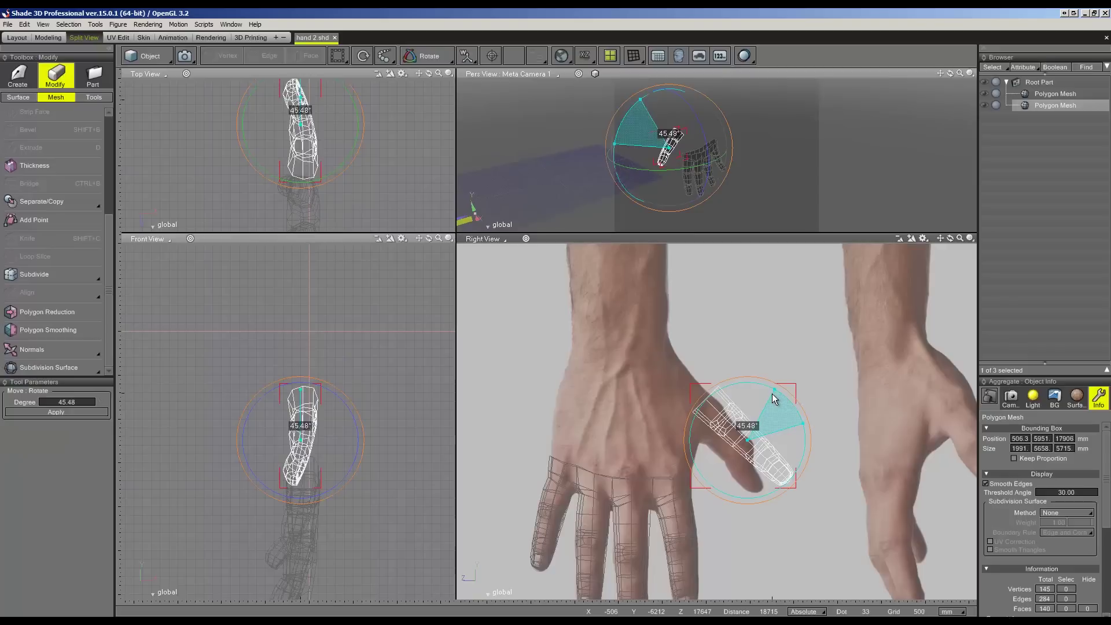
pyautogui.press('w')
pyautogui.moveTo(748, 440); pyautogui.dragTo(721, 443)
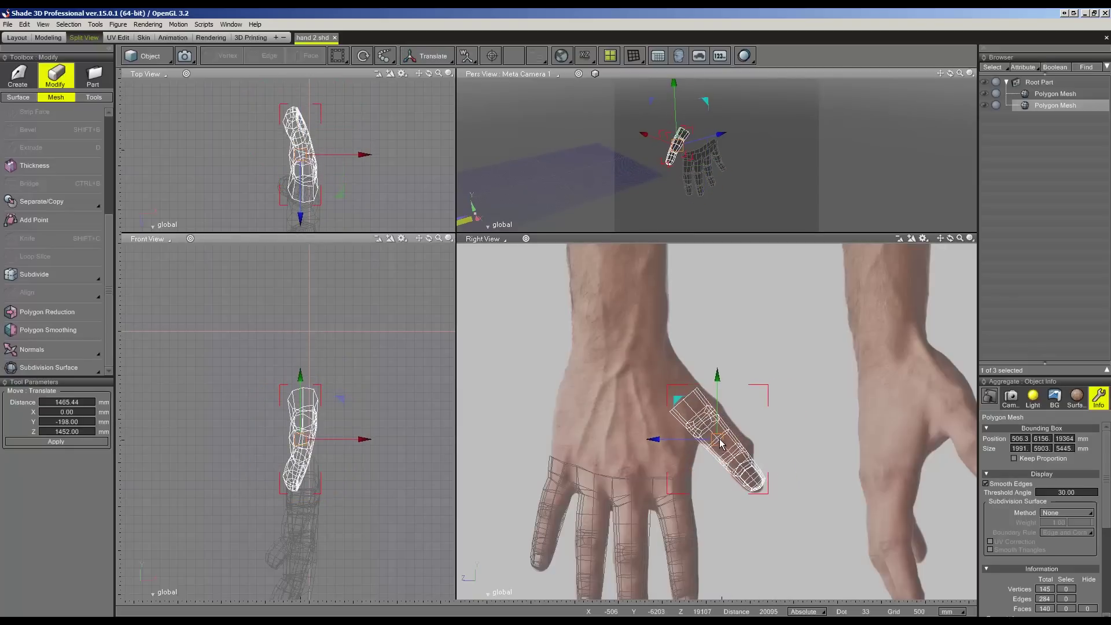
pyautogui.press('e')
pyautogui.moveTo(680, 168); pyautogui.dragTo(736, 164)
pyautogui.click(174, 63)
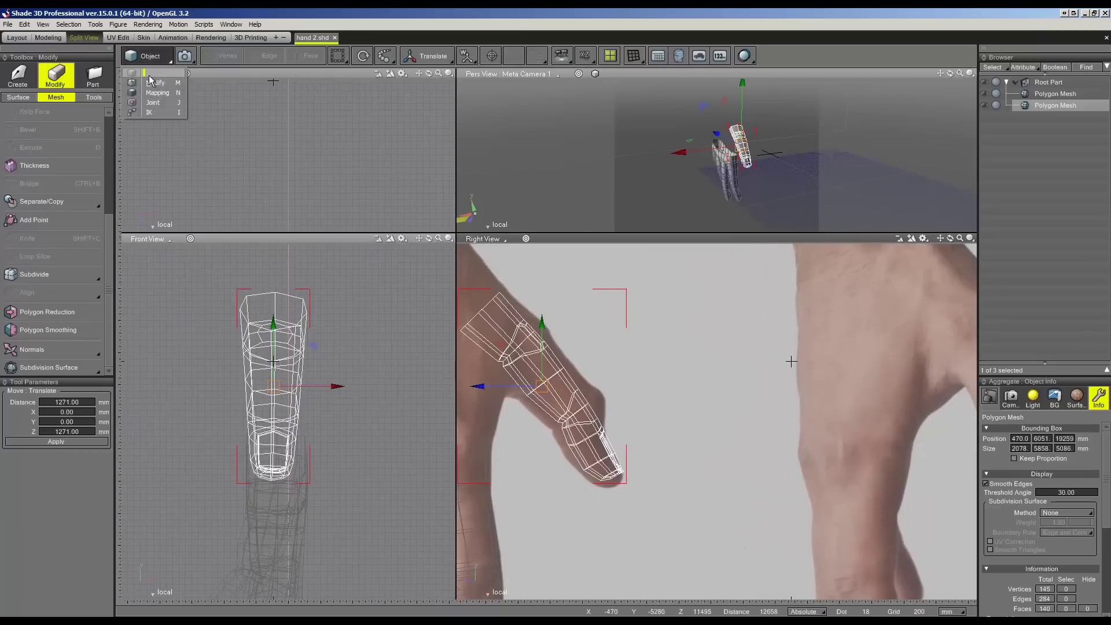
# - Select all the finger's vertices and uniformly scale them up to thicken it
pyautogui.click(153, 83)
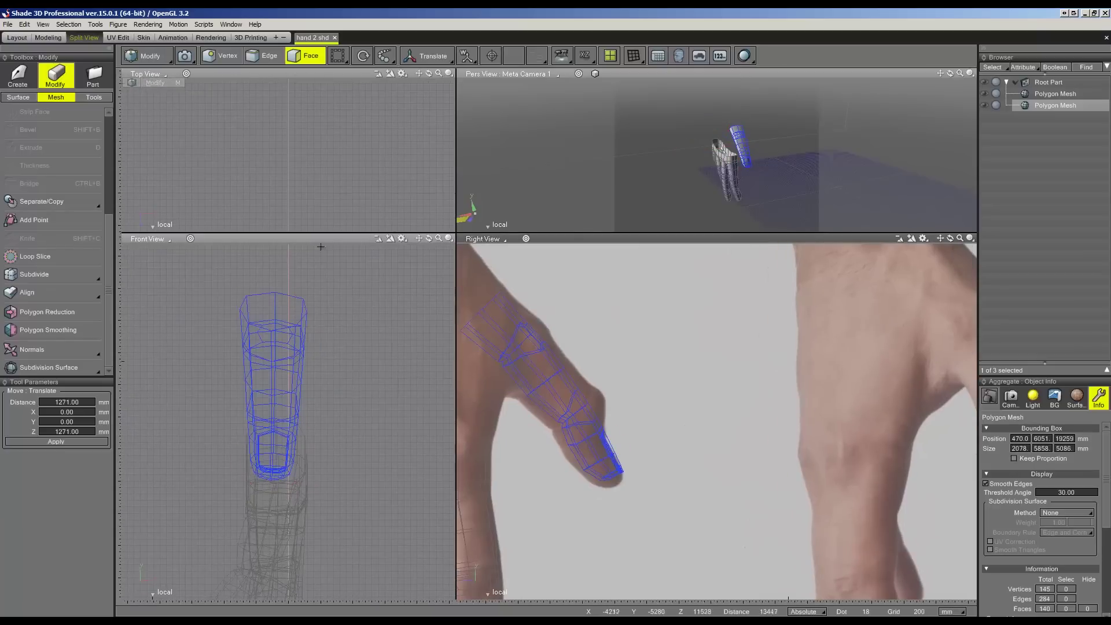
pyautogui.click(220, 57)
pyautogui.scroll(2, 571, 347)
pyautogui.scroll(2, 647, 353)
pyautogui.moveTo(732, 528); pyautogui.dragTo(489, 265)
pyautogui.scroll(-1, 674, 469)
pyautogui.moveTo(765, 511); pyautogui.dragTo(497, 253)
pyautogui.press('s')
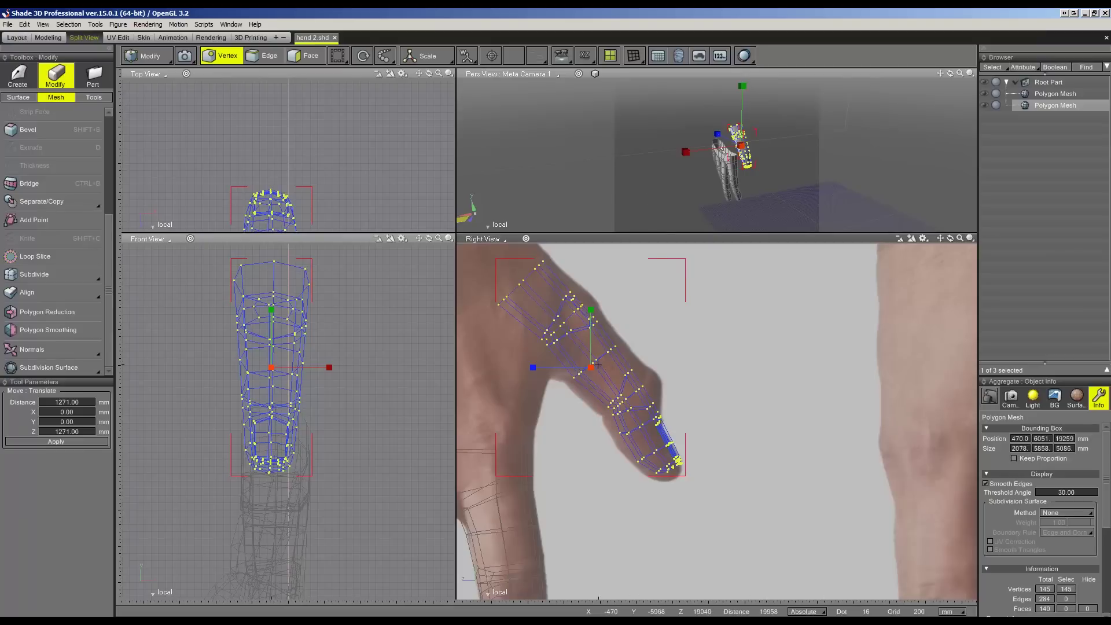
pyautogui.moveTo(593, 373)
pyautogui.mouseDown()
pyautogui.moveTo(579, 349)
pyautogui.moveTo(583, 377)
pyautogui.mouseUp()
pyautogui.press('t')
pyautogui.press('s')
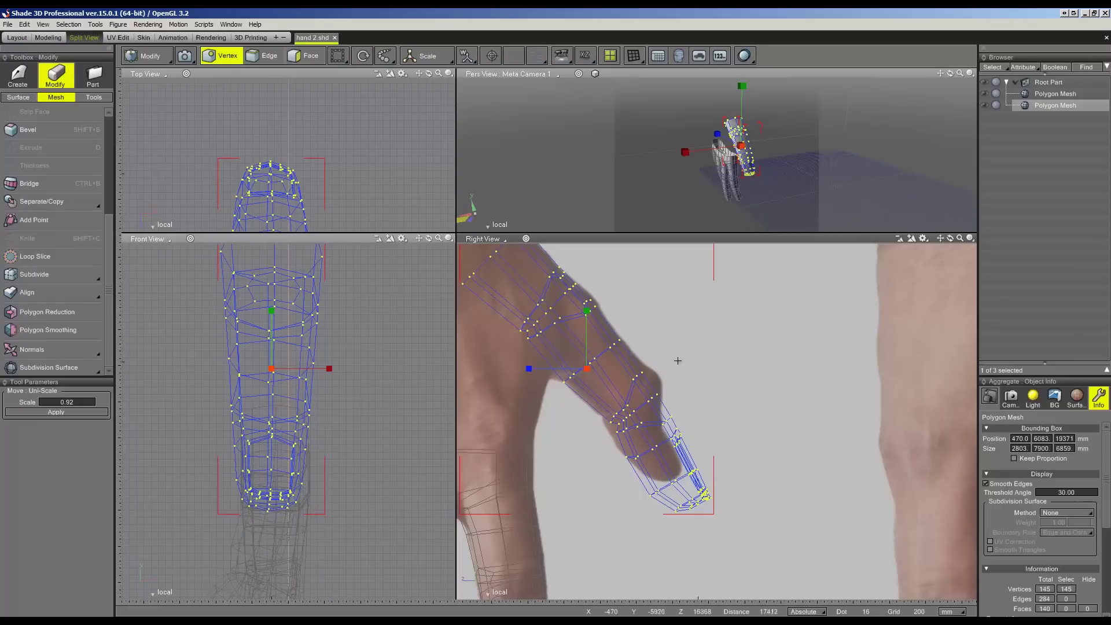
# - Raise the knuckle vertex ring to follow the thumb's joint outline
pyautogui.click(637, 332)
pyautogui.moveTo(591, 358); pyautogui.dragTo(591, 358)
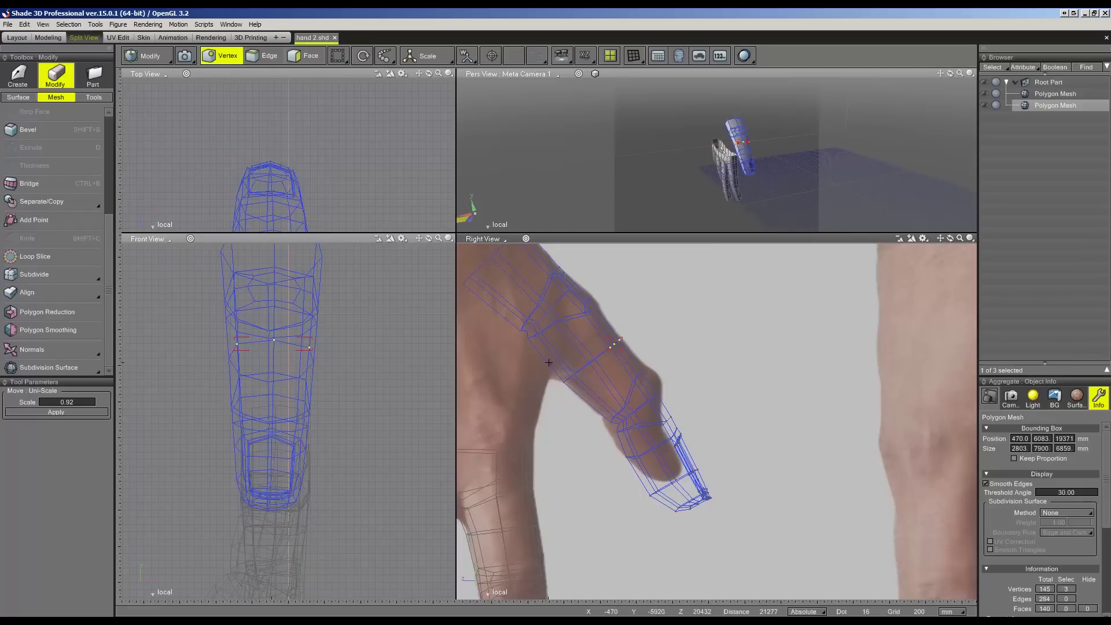
pyautogui.moveTo(677, 365); pyautogui.dragTo(599, 438)
pyautogui.moveTo(702, 423); pyautogui.dragTo(667, 439)
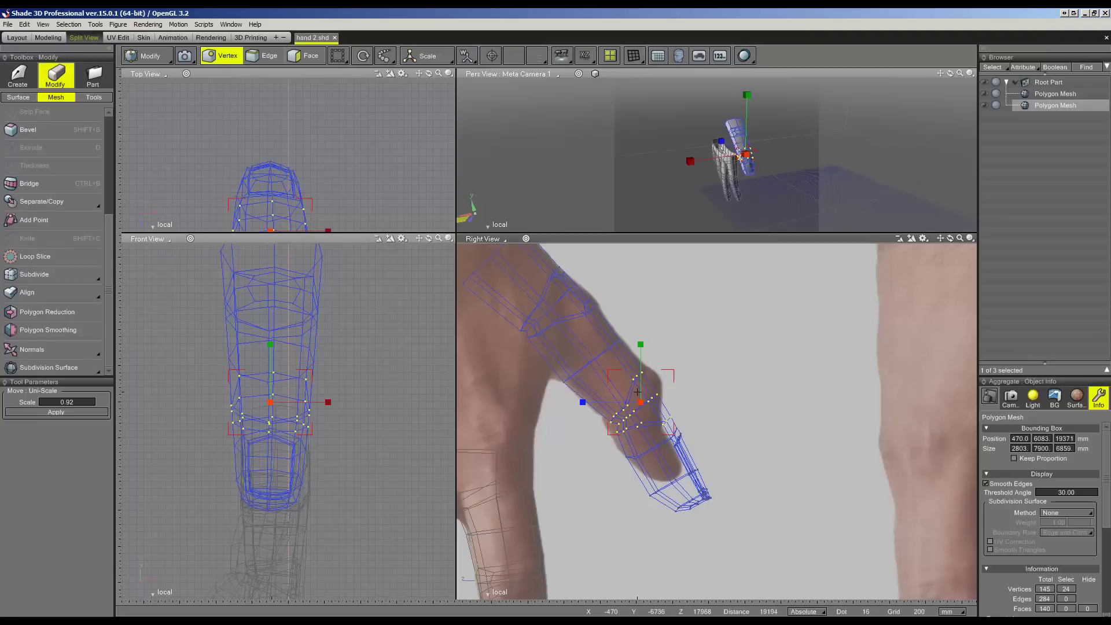
pyautogui.press('w')
pyautogui.moveTo(640, 403)
pyautogui.mouseDown()
pyautogui.moveTo(644, 386)
pyautogui.moveTo(633, 389)
pyautogui.mouseUp()
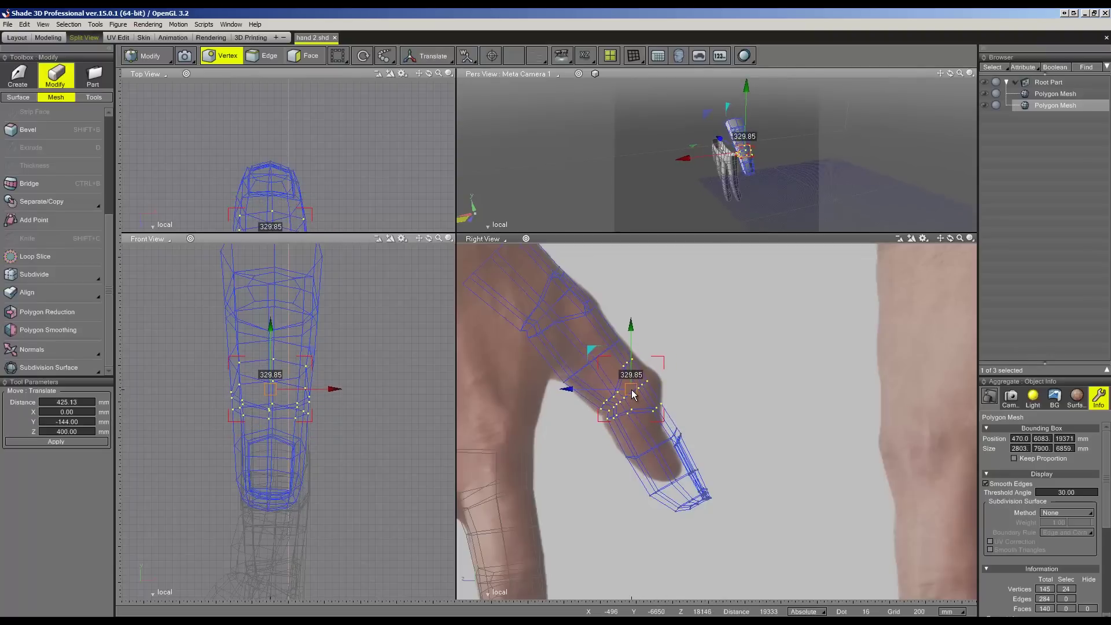
pyautogui.moveTo(634, 391)
pyautogui.mouseDown()
pyautogui.moveTo(648, 380)
pyautogui.moveTo(624, 362)
pyautogui.mouseUp()
pyautogui.click(671, 384)
# - Shift the near-tip vertices toward the thumb outline and select the fingertip ring
pyautogui.moveTo(640, 420)
pyautogui.mouseDown()
pyautogui.moveTo(622, 428)
pyautogui.moveTo(623, 444)
pyautogui.moveTo(610, 420)
pyautogui.mouseUp()
pyautogui.click(598, 422)
pyautogui.moveTo(598, 421); pyautogui.dragTo(601, 431)
pyautogui.moveTo(655, 464)
pyautogui.mouseDown()
pyautogui.moveTo(643, 462)
pyautogui.moveTo(740, 555)
pyautogui.mouseUp()
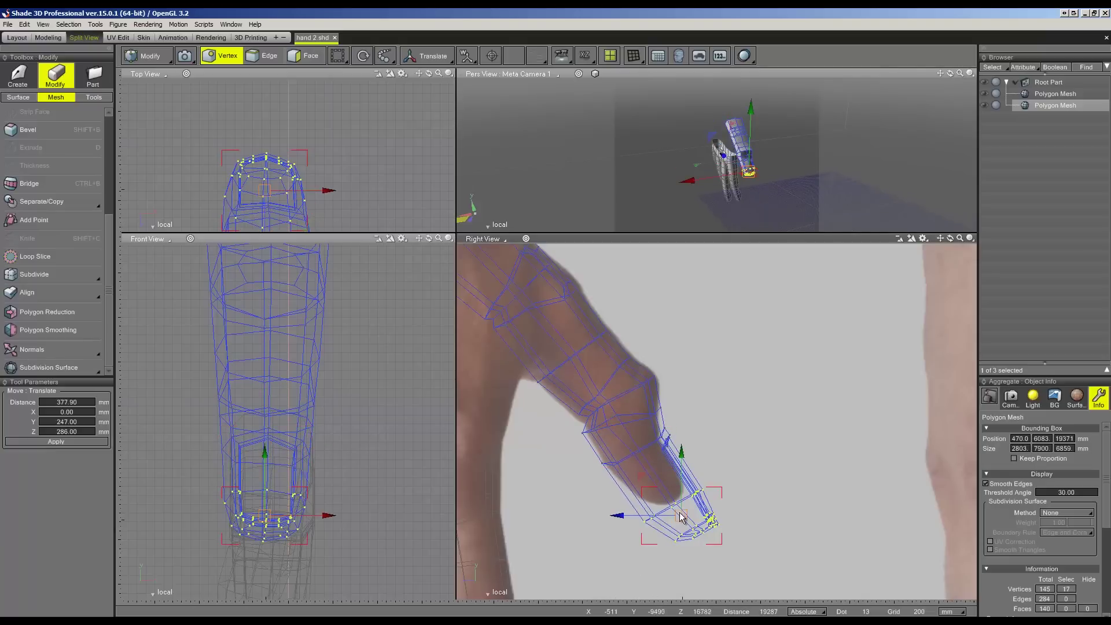
# - Pull the fingertip vertices toward the photo's thumb tip
pyautogui.moveTo(683, 518); pyautogui.dragTo(658, 480)
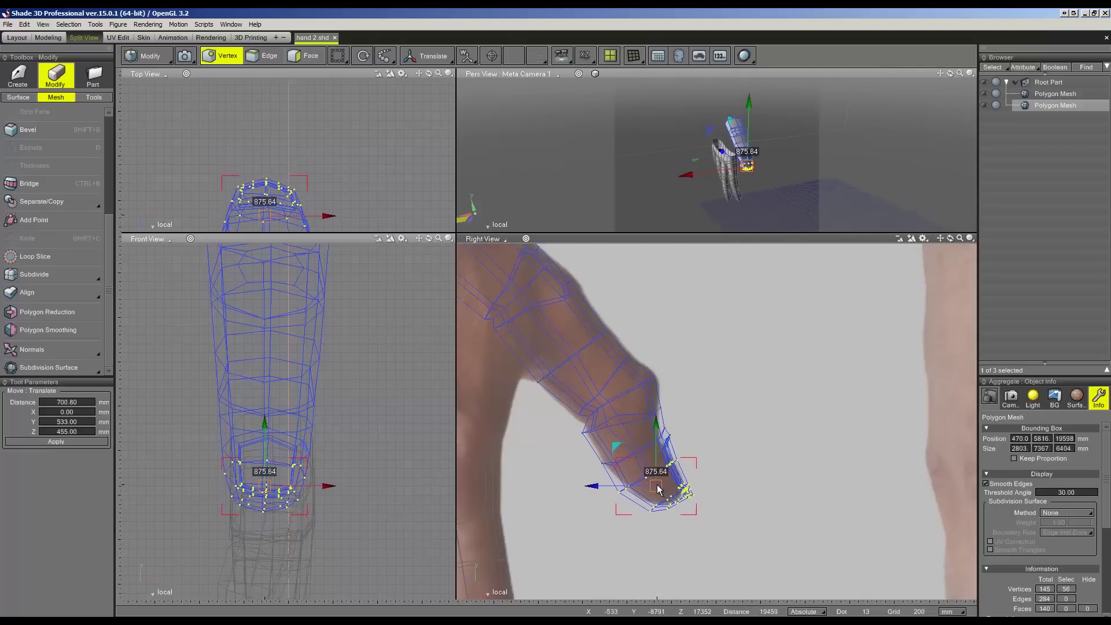
pyautogui.click(684, 419)
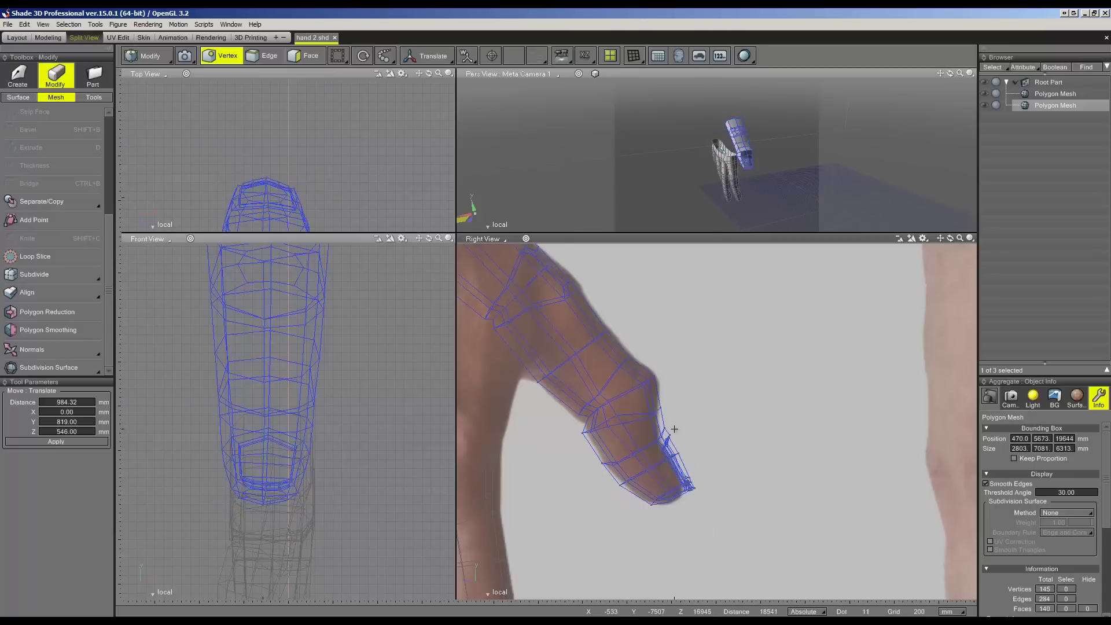
pyautogui.scroll(2, 684, 419)
pyautogui.moveTo(645, 451)
pyautogui.mouseDown()
pyautogui.moveTo(640, 462)
pyautogui.moveTo(653, 457)
pyautogui.mouseUp()
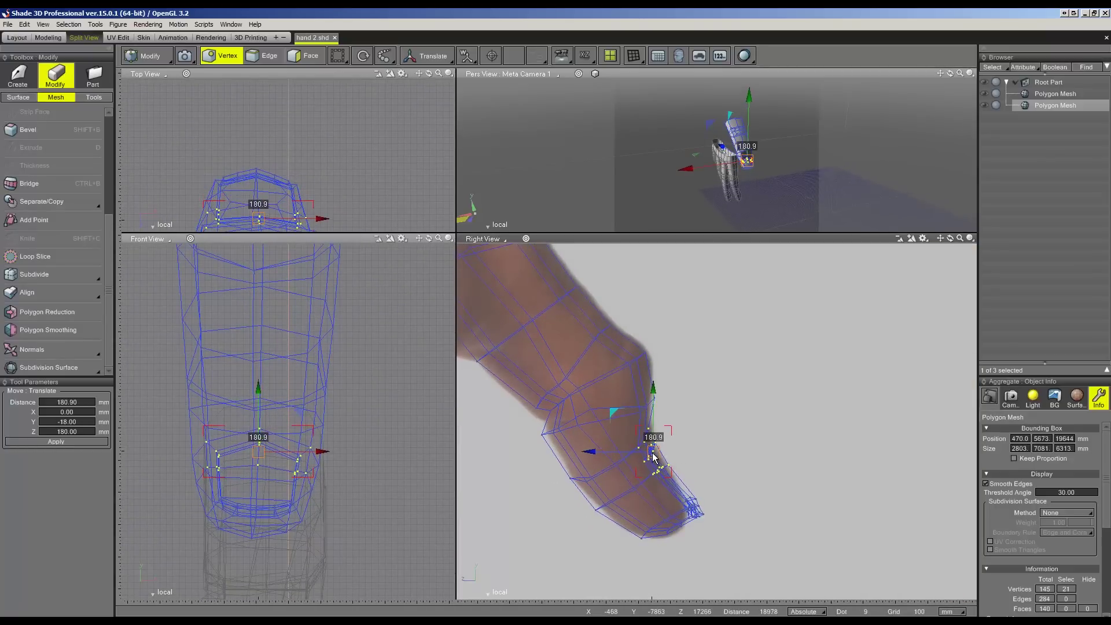
pyautogui.moveTo(681, 520); pyautogui.dragTo(687, 511)
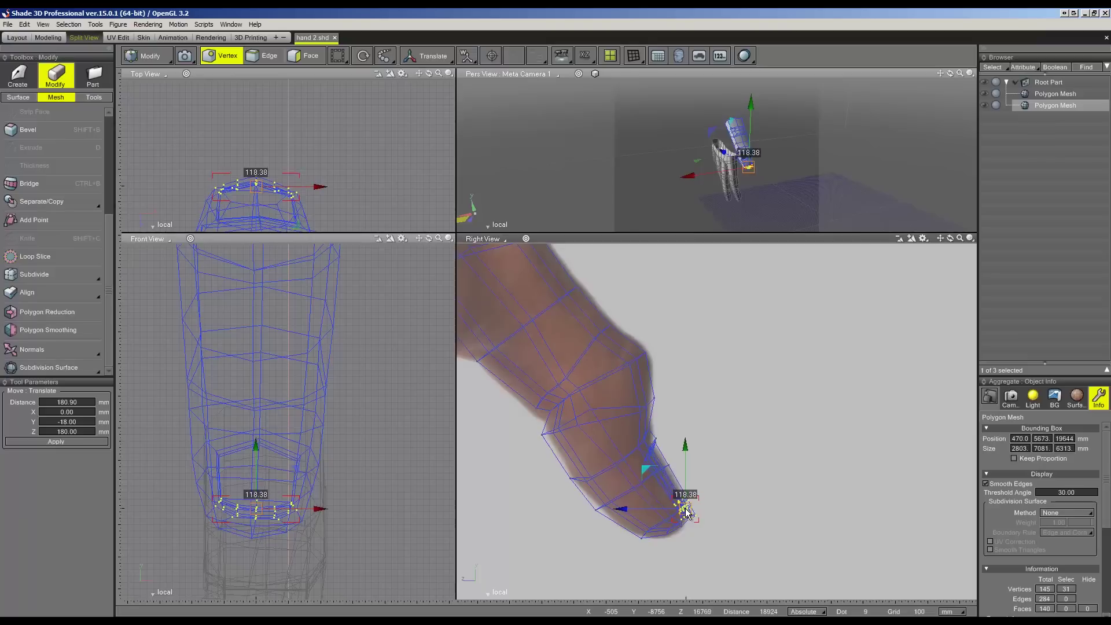
pyautogui.click(750, 457)
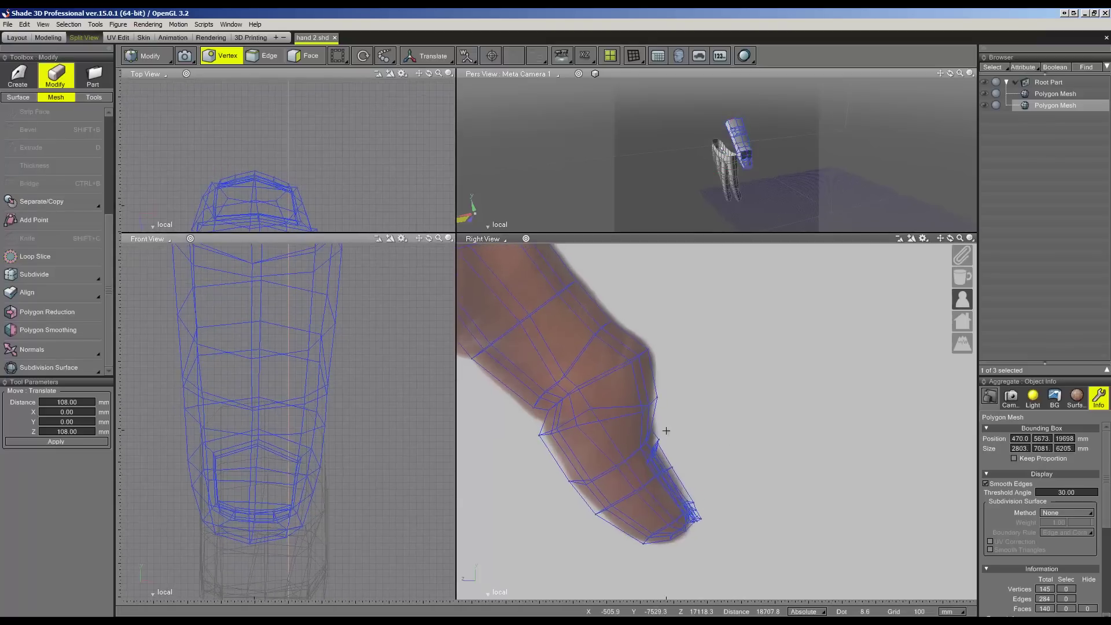
# - Shift a fingertip vertex ring and tilt it about 4.29° to tighten the bend
pyautogui.moveTo(635, 451)
pyautogui.mouseDown()
pyautogui.moveTo(633, 466)
pyautogui.moveTo(650, 442)
pyautogui.moveTo(685, 429)
pyautogui.mouseUp()
pyautogui.moveTo(626, 483); pyautogui.dragTo(653, 468)
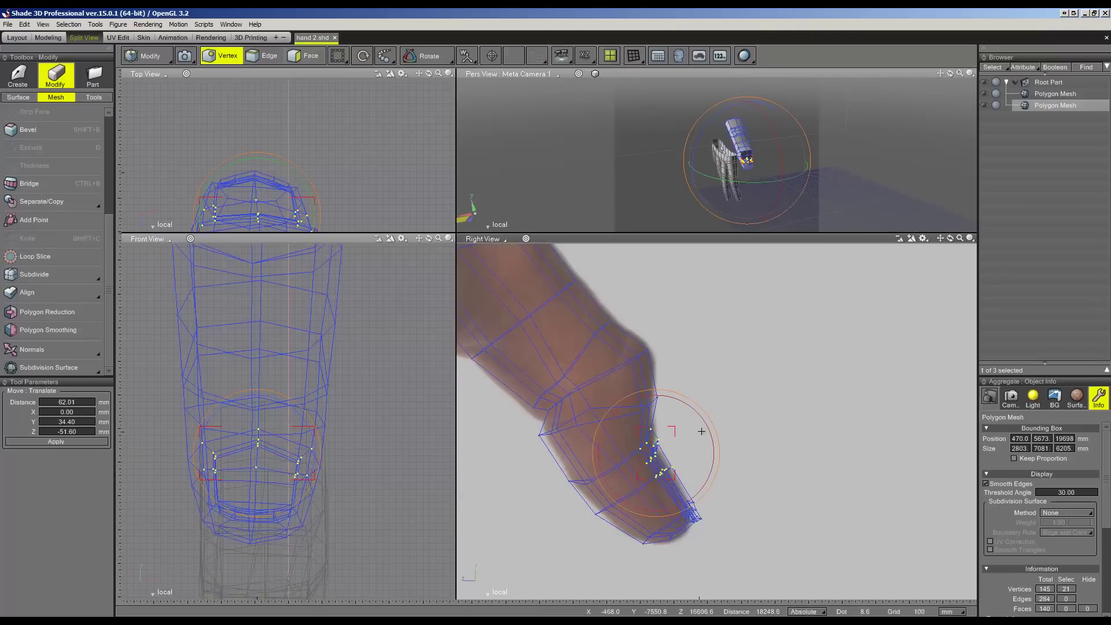
pyautogui.moveTo(702, 433)
pyautogui.mouseDown()
pyautogui.moveTo(708, 440)
pyautogui.moveTo(657, 450)
pyautogui.mouseUp()
pyautogui.click(748, 418)
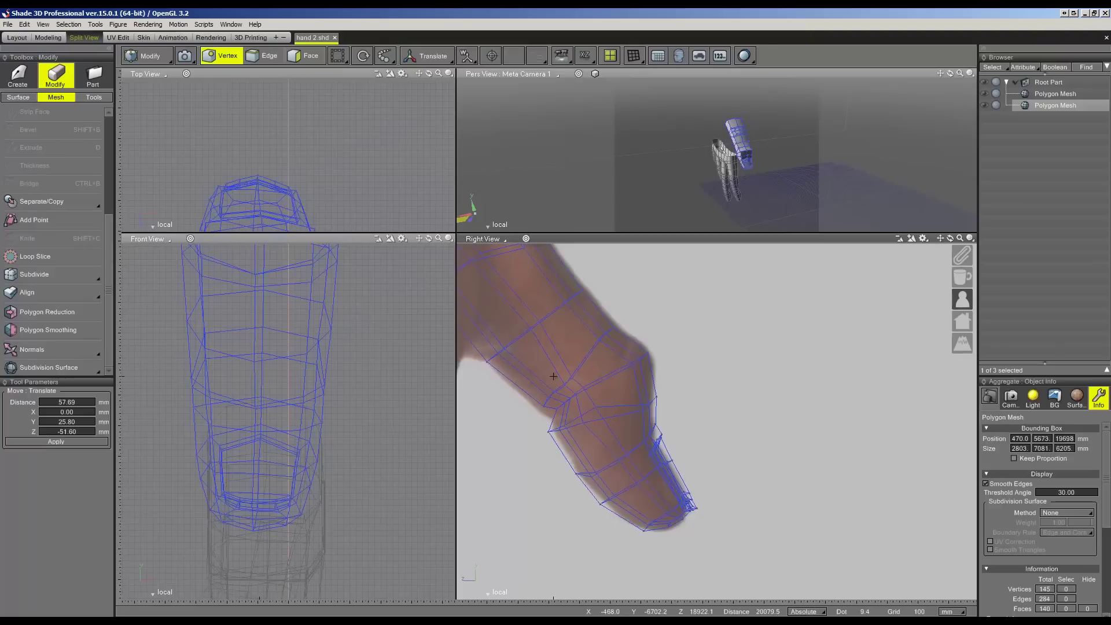
pyautogui.scroll(3, 593, 443)
pyautogui.scroll(2, 593, 443)
pyautogui.scroll(-2, 592, 443)
pyautogui.moveTo(531, 366); pyautogui.dragTo(601, 432)
# - Rotate the thumb-base vertex ring about 27°
pyautogui.press('e')
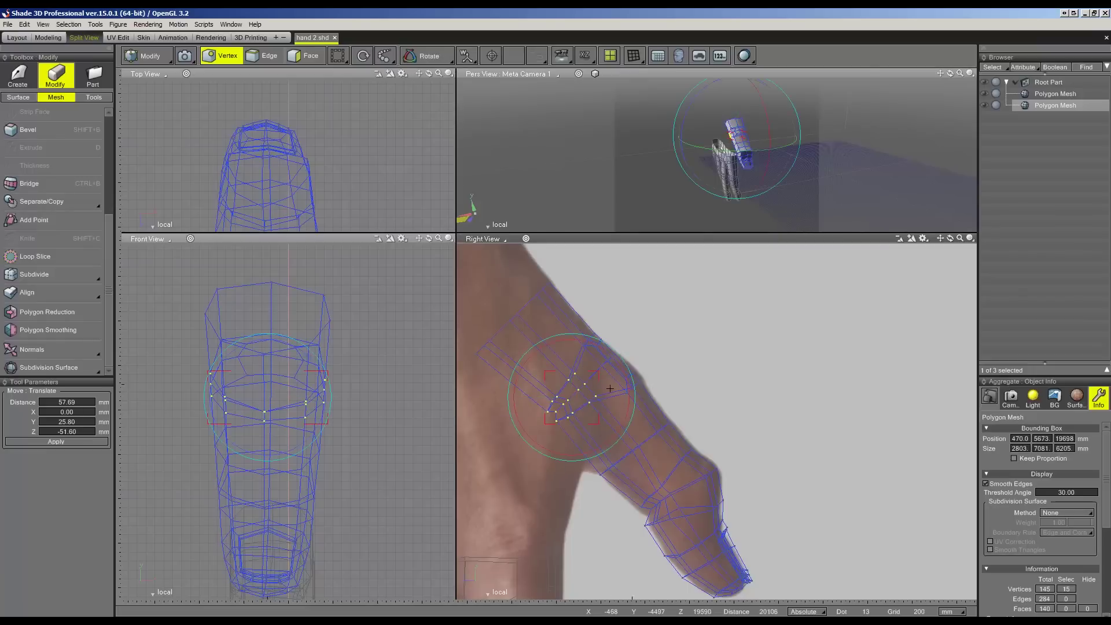
pyautogui.moveTo(628, 395)
pyautogui.mouseDown()
pyautogui.moveTo(578, 409)
pyautogui.moveTo(591, 442)
pyautogui.mouseUp()
pyautogui.press('w')
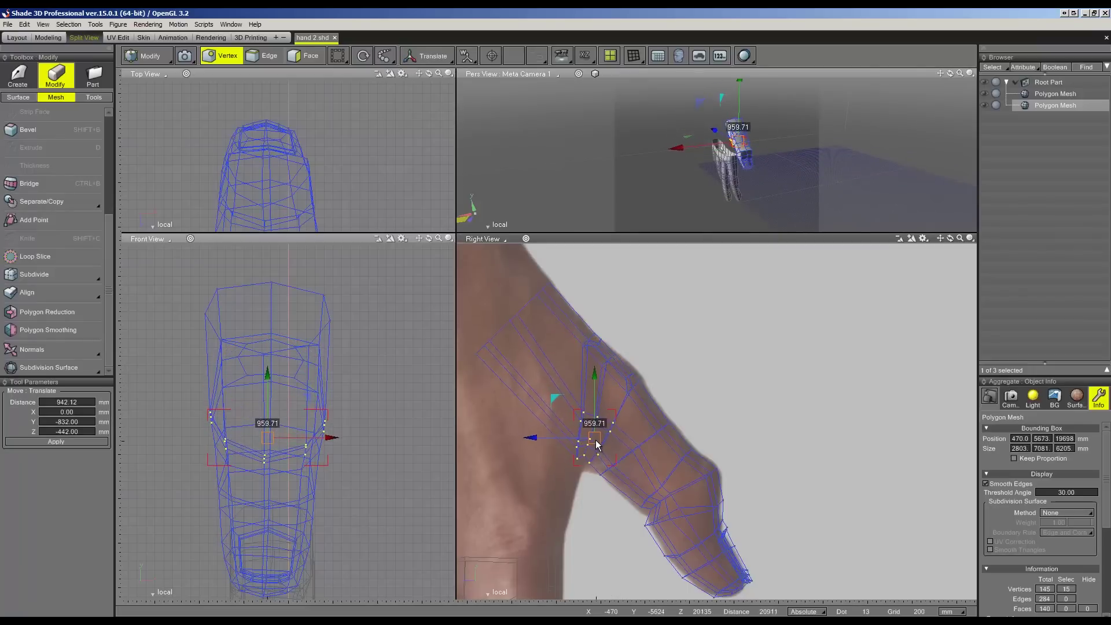
pyautogui.scroll(-1, 591, 442)
pyautogui.scroll(-1, 578, 417)
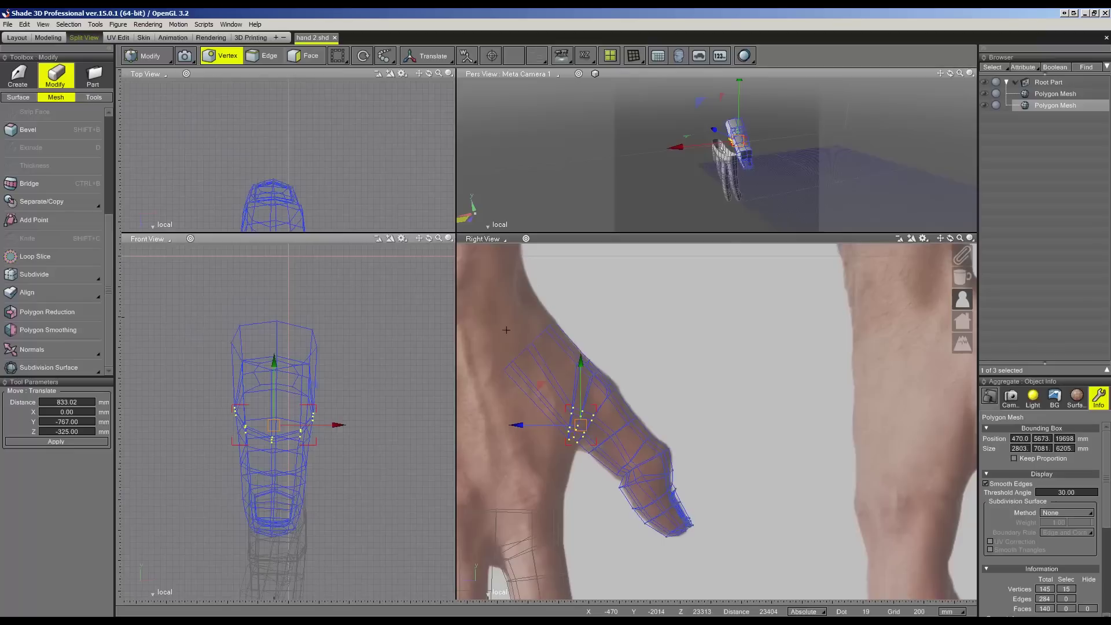
# - Tilt the vertices near the thumb's top about 34° and move them down the thumb
pyautogui.moveTo(489, 317); pyautogui.dragTo(557, 384)
pyautogui.press('e')
pyautogui.moveTo(584, 348); pyautogui.dragTo(570, 318)
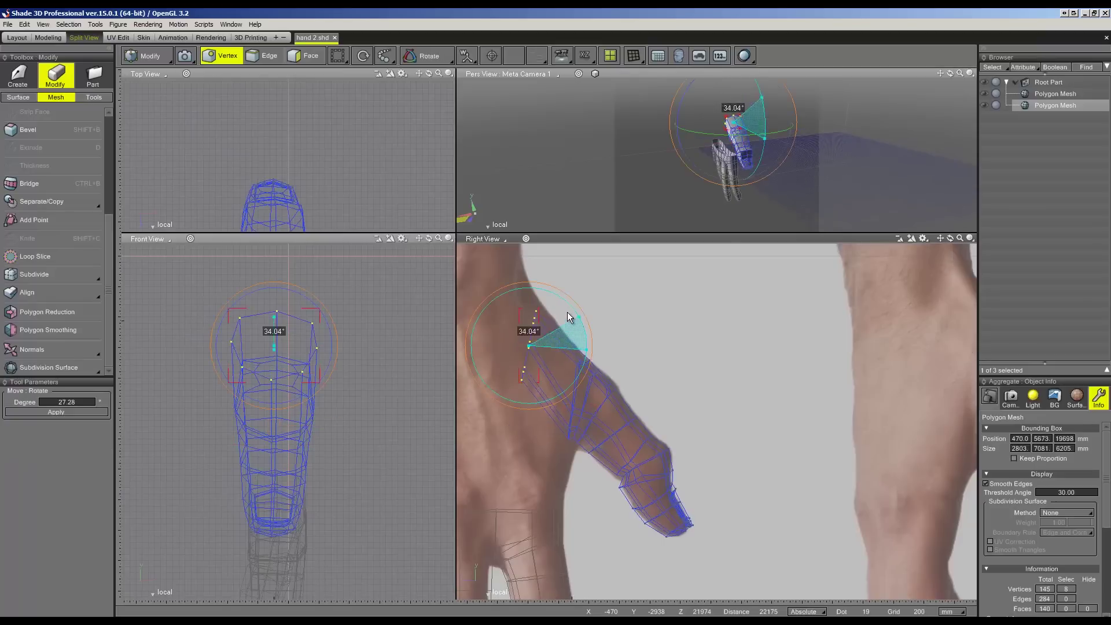
pyautogui.press('w')
pyautogui.moveTo(531, 365); pyautogui.dragTo(557, 384)
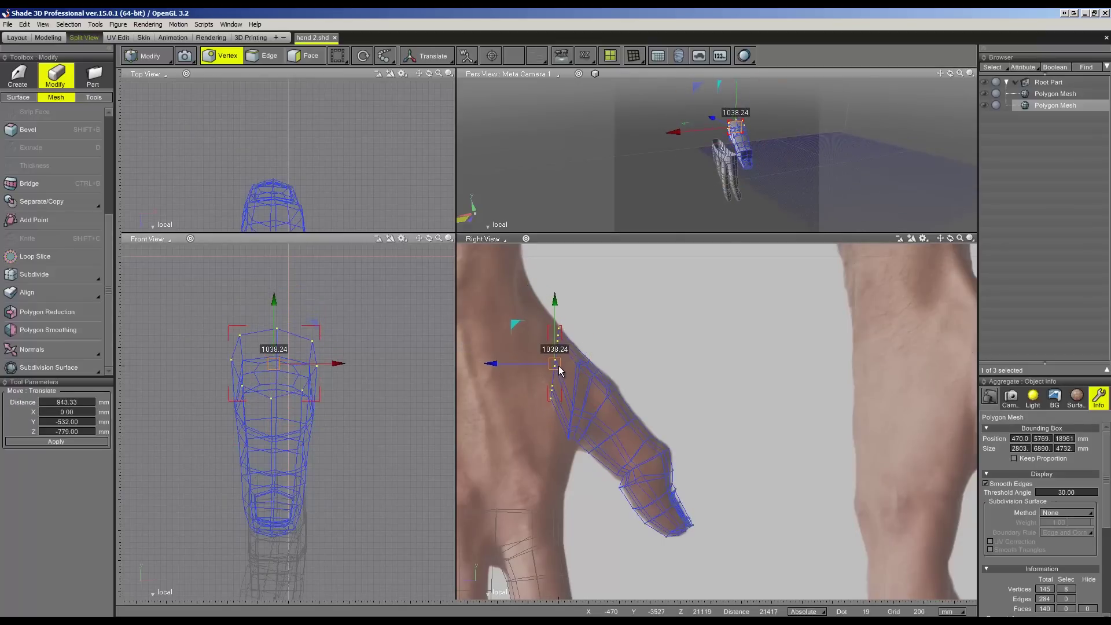
# - Nudge a small cluster of base vertices into the thumb outline
pyautogui.moveTo(526, 373)
pyautogui.mouseDown()
pyautogui.moveTo(556, 418)
pyautogui.moveTo(553, 456)
pyautogui.moveTo(553, 442)
pyautogui.moveTo(596, 452)
pyautogui.moveTo(584, 465)
pyautogui.mouseUp()
pyautogui.scroll(2, 574, 433)
pyautogui.scroll(2, 575, 433)
pyautogui.scroll(2, 574, 433)
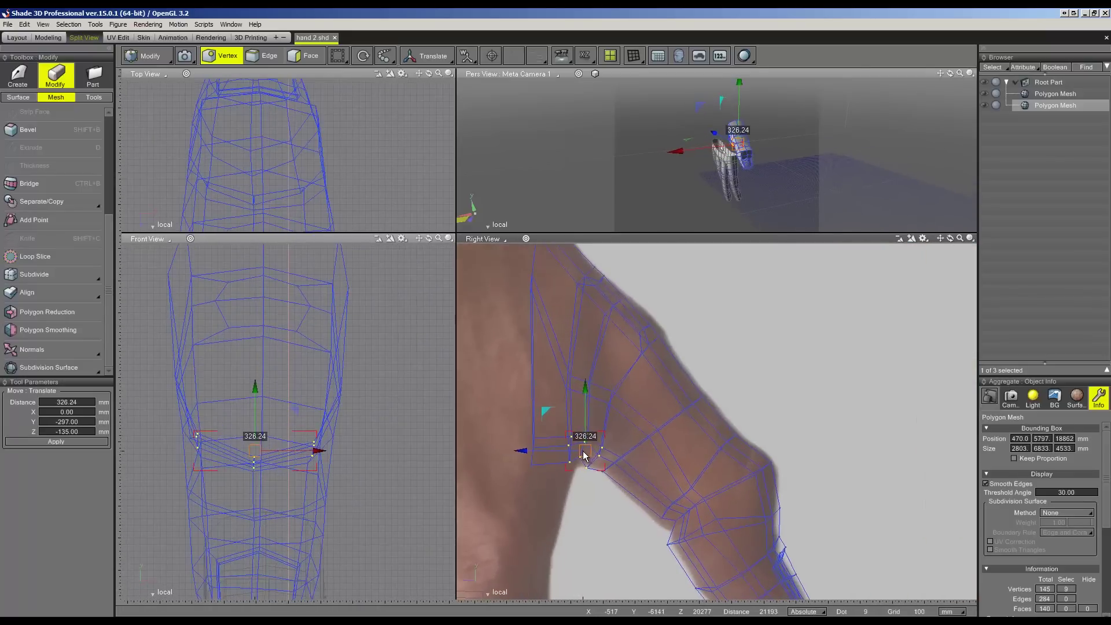
pyautogui.press('r')
pyautogui.press('t')
pyautogui.moveTo(585, 457)
pyautogui.mouseDown()
pyautogui.moveTo(583, 448)
pyautogui.moveTo(630, 480)
pyautogui.mouseUp()
# - Select the two thumb-crease vertices, then all of the thumb's vertices
pyautogui.moveTo(645, 430); pyautogui.dragTo(661, 435)
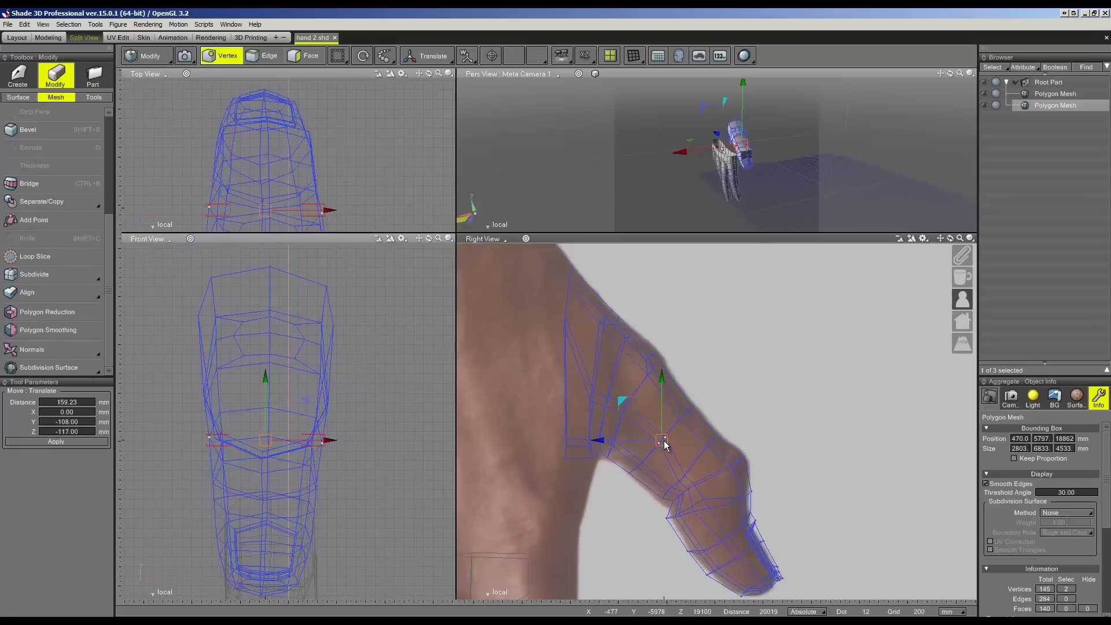
pyautogui.scroll(-2, 664, 444)
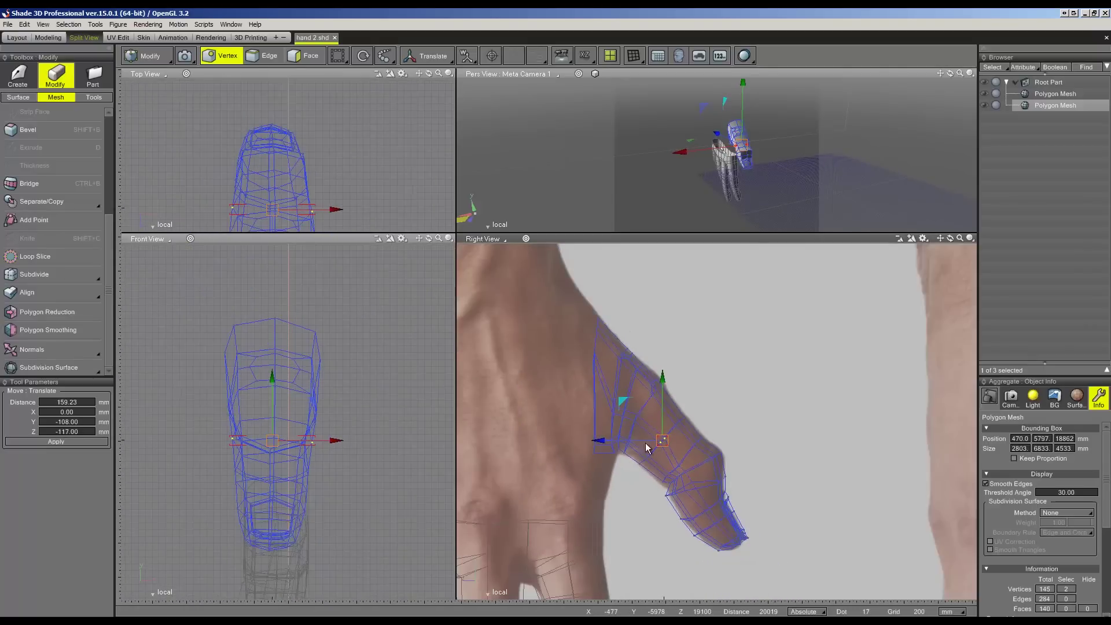
pyautogui.scroll(-2, 391, 447)
pyautogui.moveTo(392, 478); pyautogui.dragTo(265, 318)
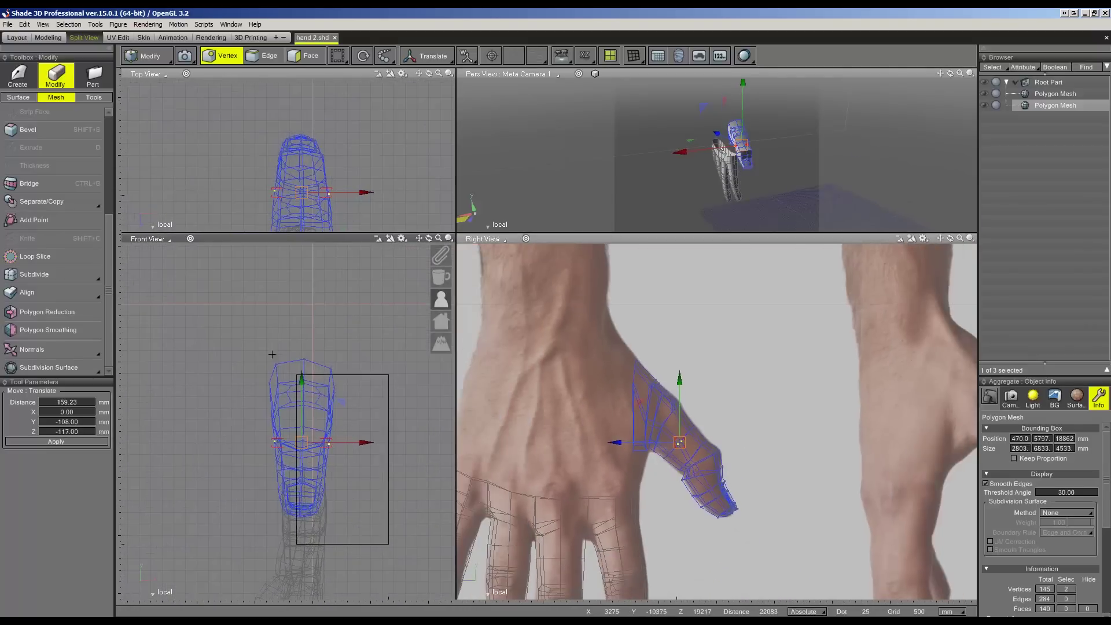
pyautogui.scroll(-1, 272, 395)
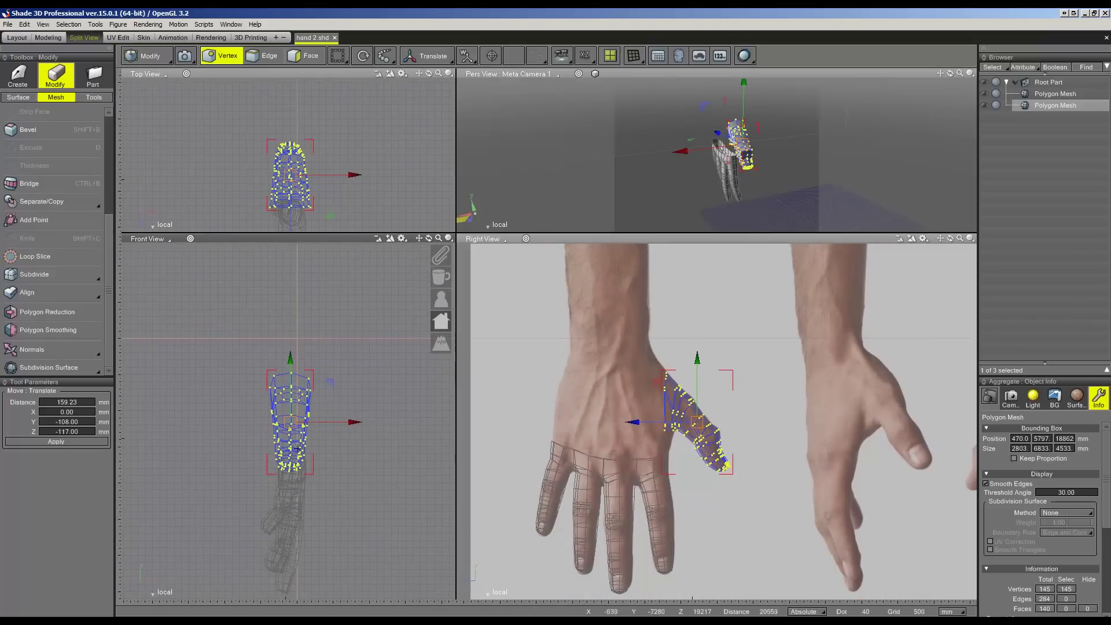
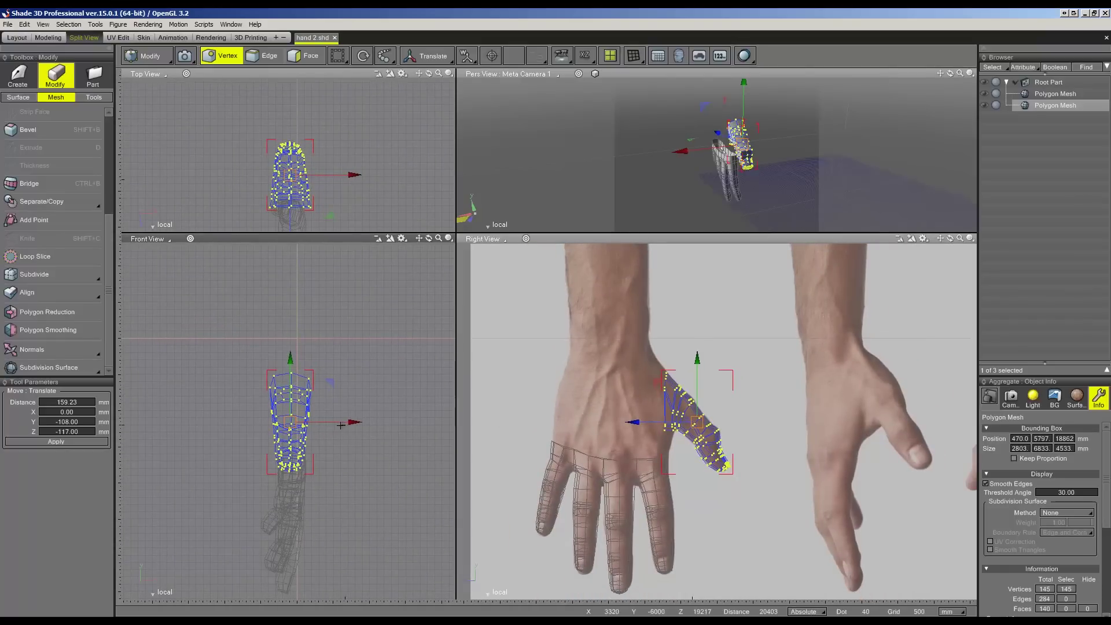
# - Move the thumb vertices 2600 mm left along X and rotate them 18.33° onto the hand
pyautogui.moveTo(354, 427); pyautogui.dragTo(318, 427)
pyautogui.press('r')
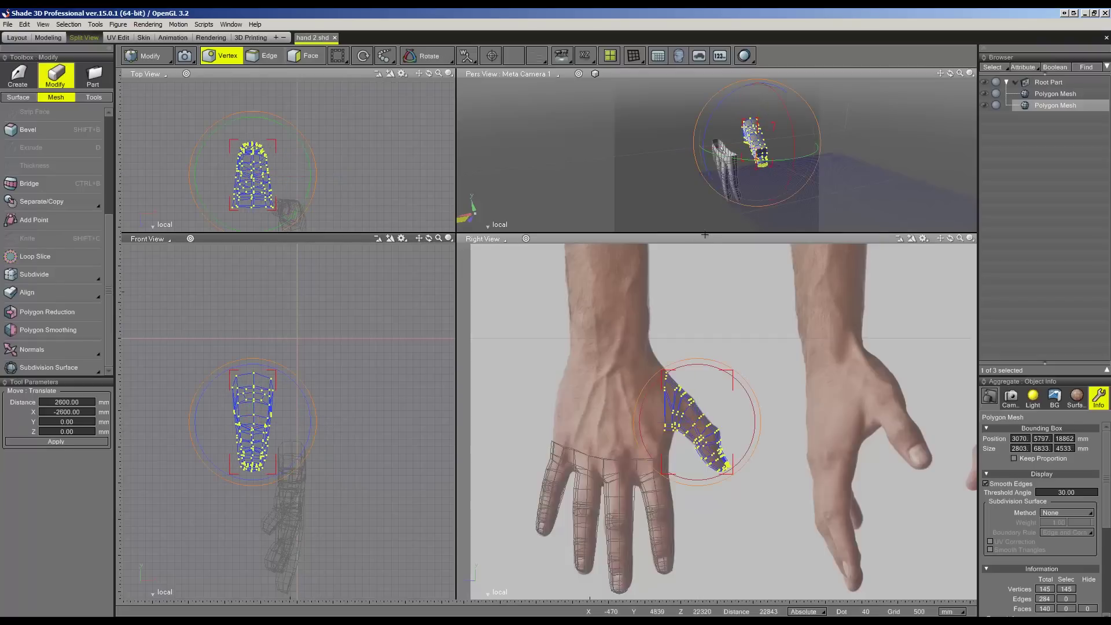
pyautogui.moveTo(775, 165); pyautogui.dragTo(817, 172)
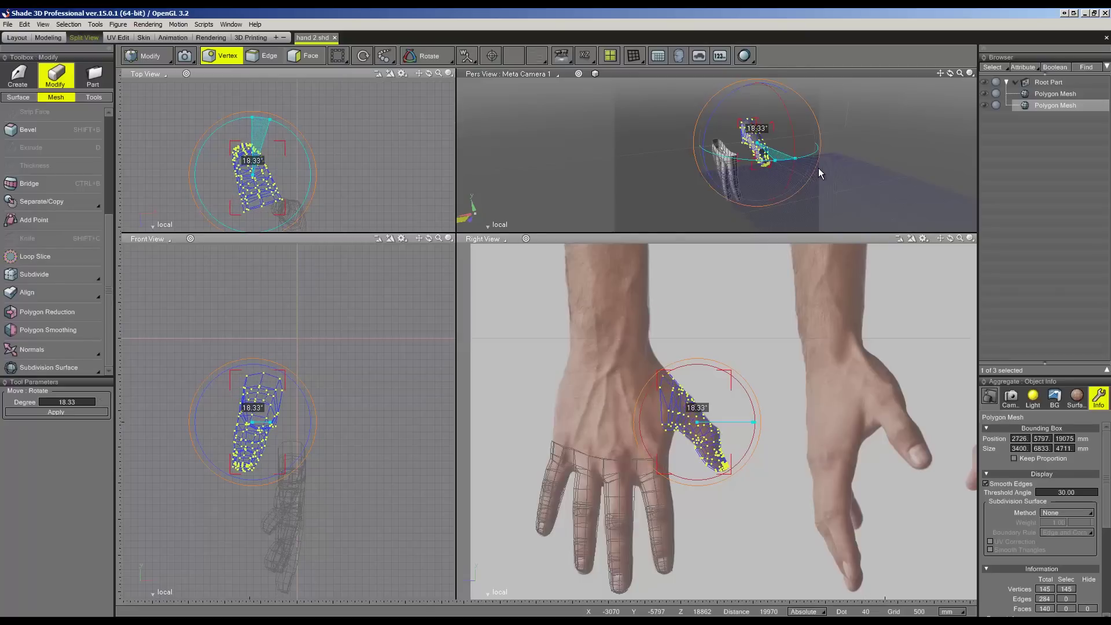
pyautogui.click(47, 37)
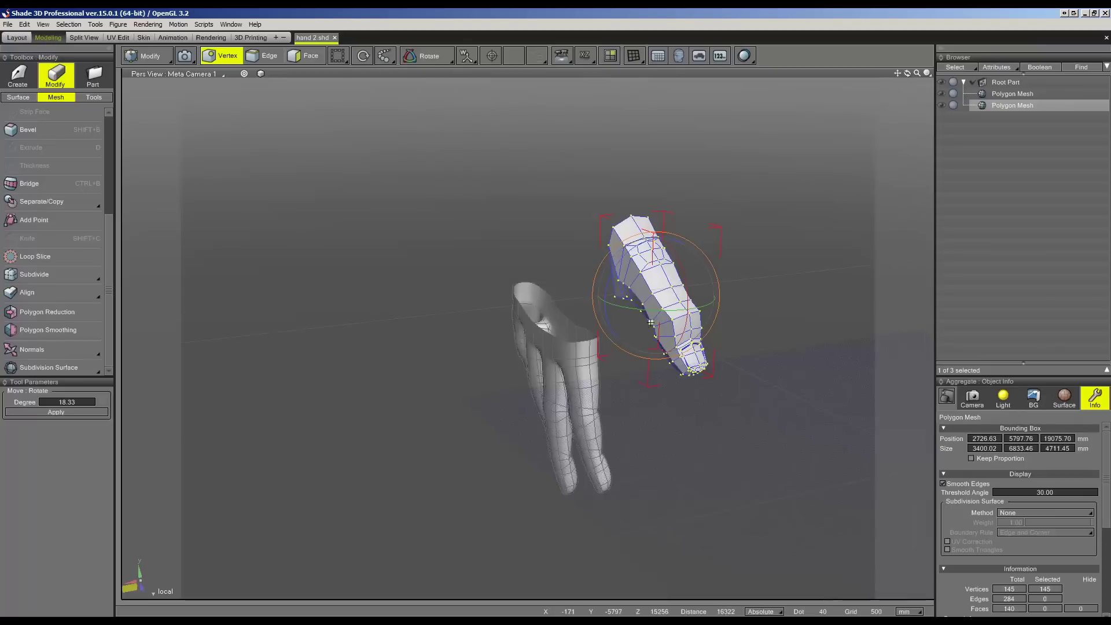
pyautogui.moveTo(636, 324)
pyautogui.mouseDown(button='middle')
pyautogui.moveTo(684, 298)
pyautogui.moveTo(691, 332)
pyautogui.moveTo(657, 326)
pyautogui.mouseUp(button='middle')
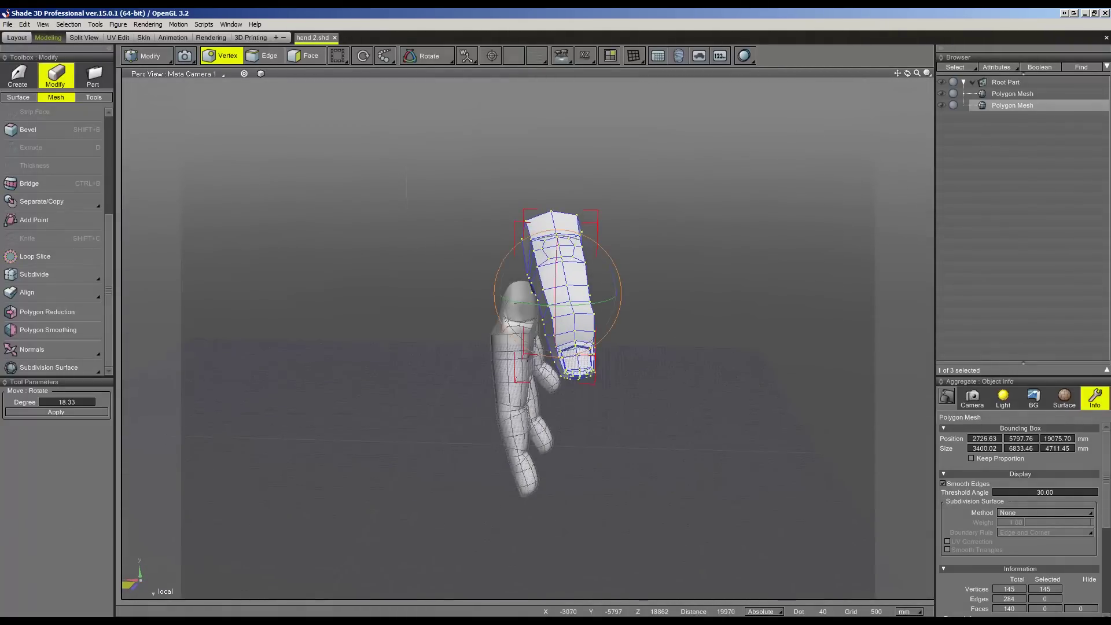
pyautogui.moveTo(527, 339); pyautogui.dragTo(578, 323, button='middle')
pyautogui.click(92, 35)
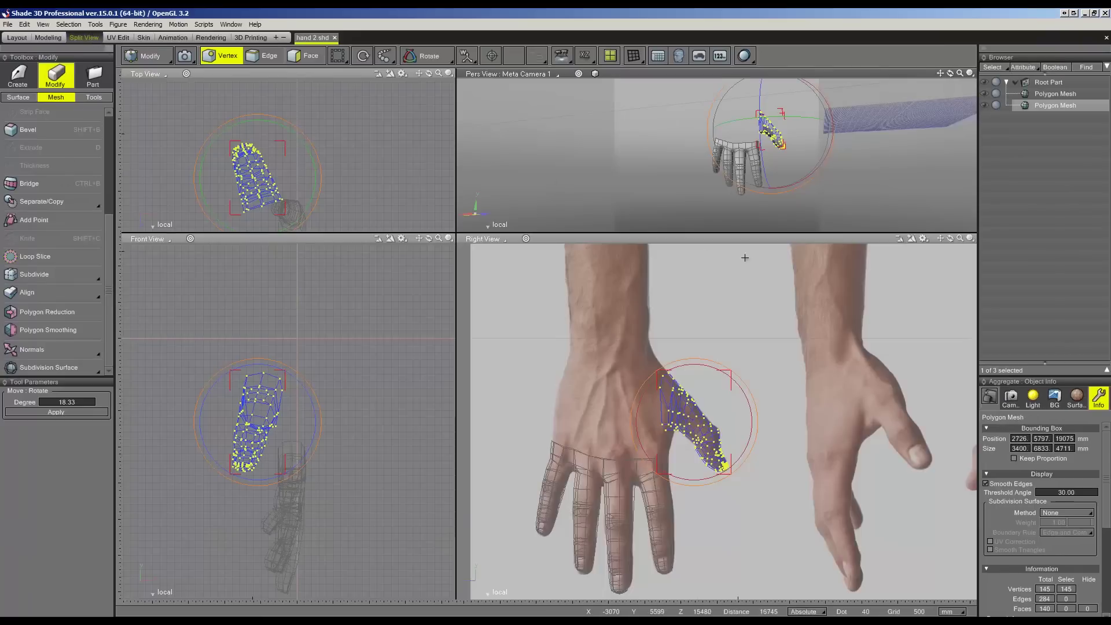
# - Save the scene as hand3.shd
pyautogui.click(9, 25)
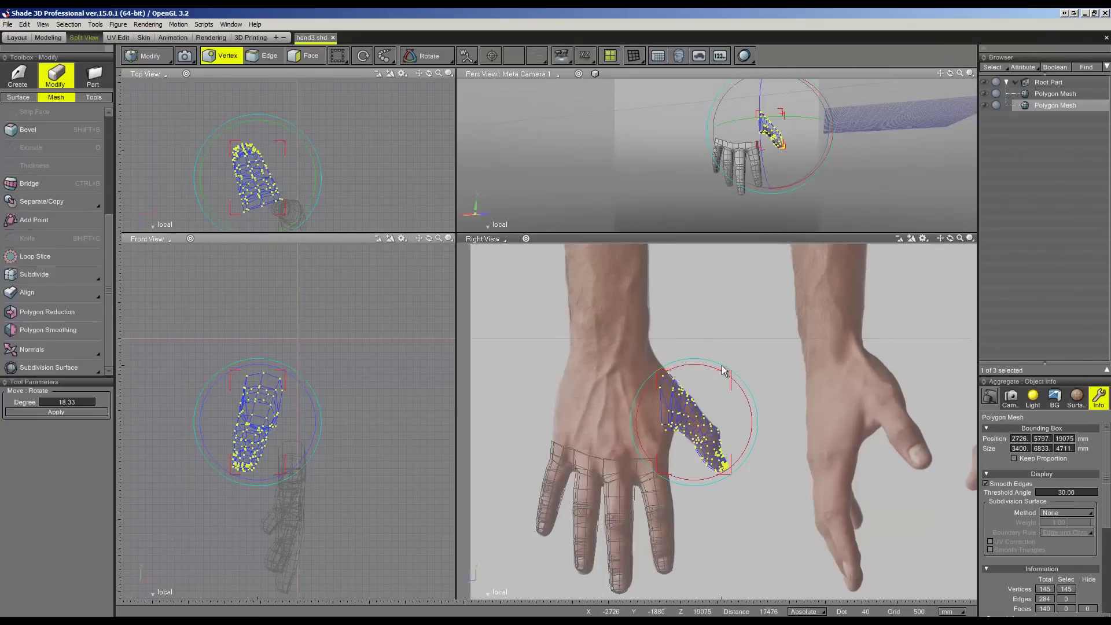
pyautogui.scroll(2, 764, 386)
pyautogui.scroll(2, 752, 379)
pyautogui.scroll(3, 665, 405)
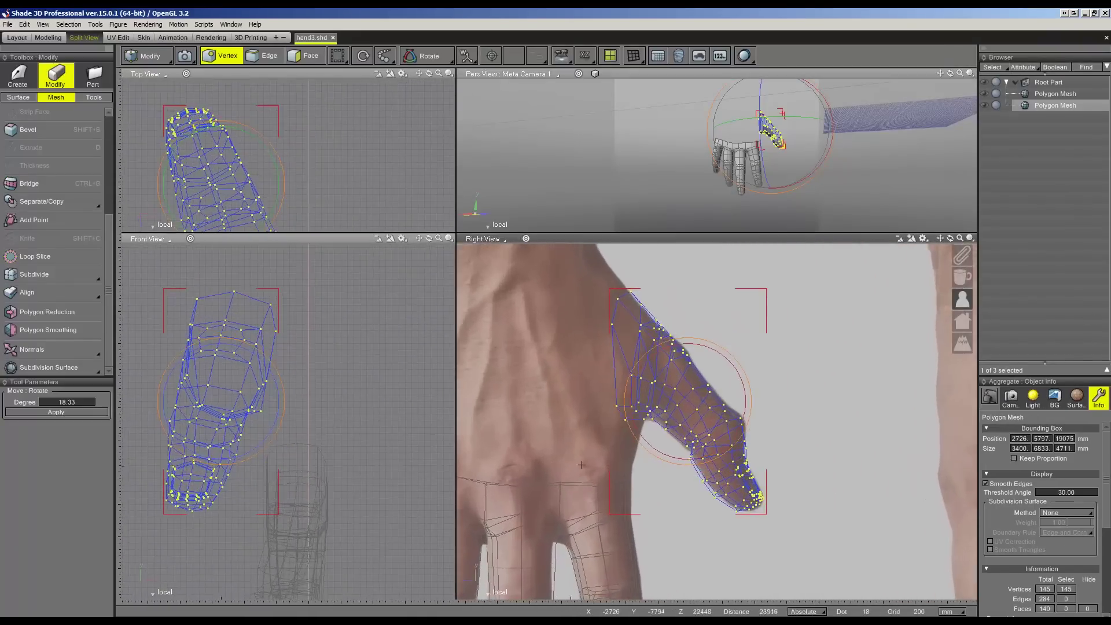
pyautogui.scroll(3, 649, 418)
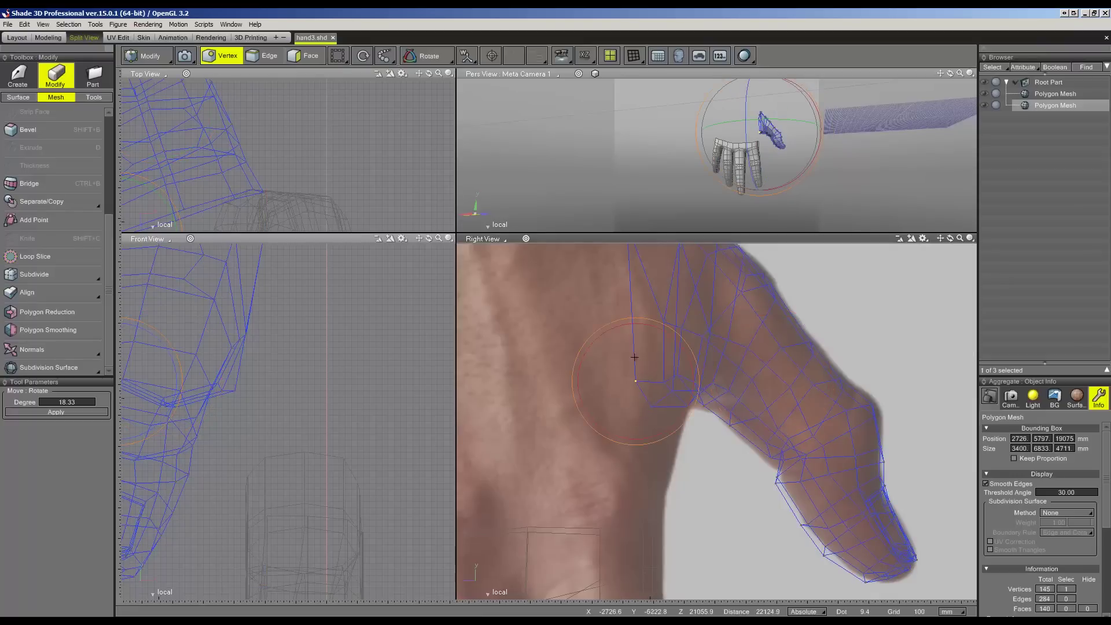
# - Move the thumb's base vertices onto the hand's outline in the Right view
pyautogui.click(48, 37)
pyautogui.moveTo(466, 246); pyautogui.dragTo(716, 259, button='middle')
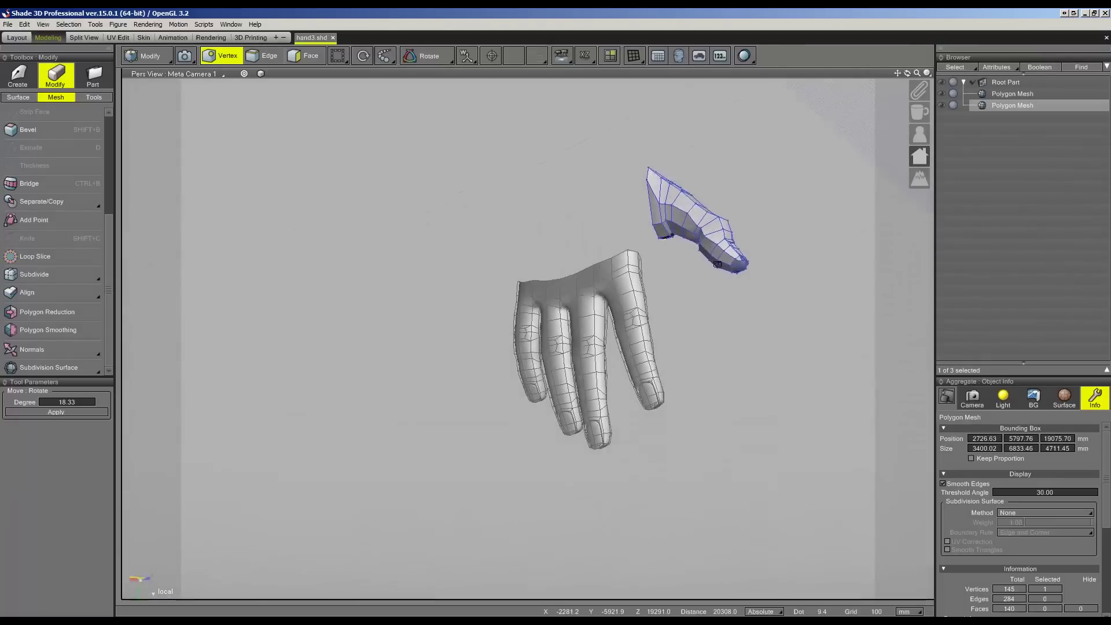
pyautogui.moveTo(716, 259); pyautogui.dragTo(671, 177, button='middle')
pyautogui.press('t')
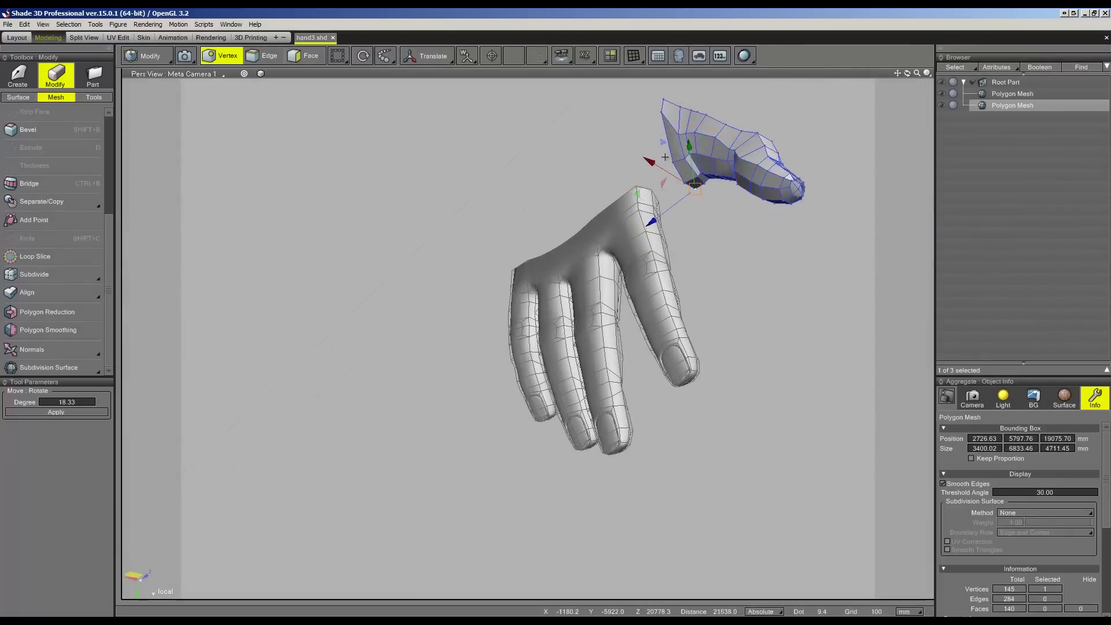
pyautogui.click(673, 166)
pyautogui.hotkey('ctrl', 'Tab')
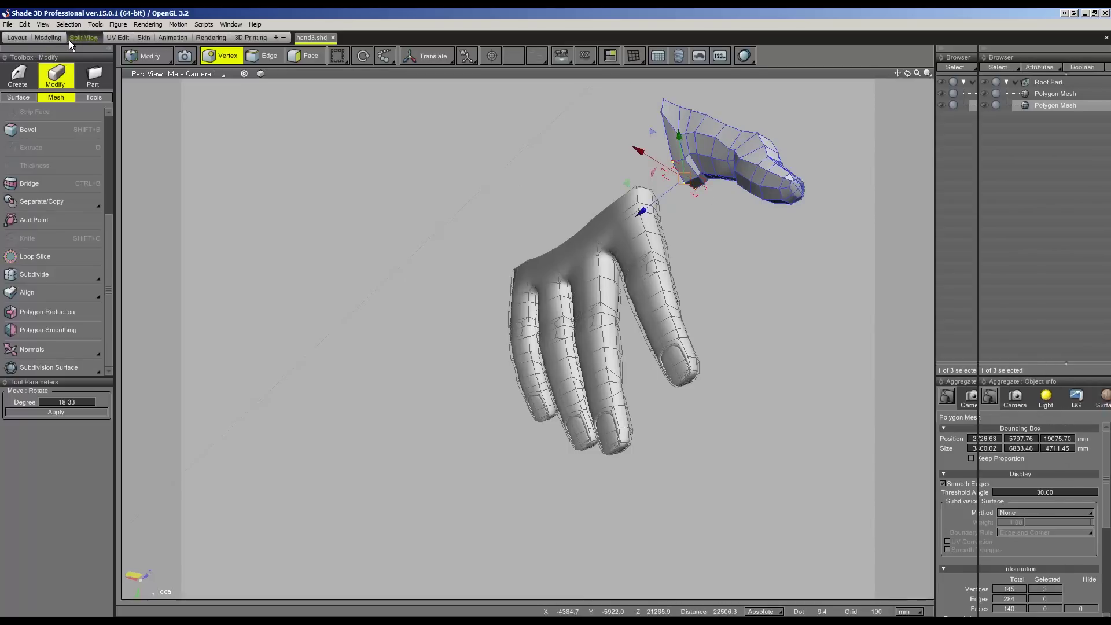
pyautogui.moveTo(656, 400); pyautogui.dragTo(670, 440)
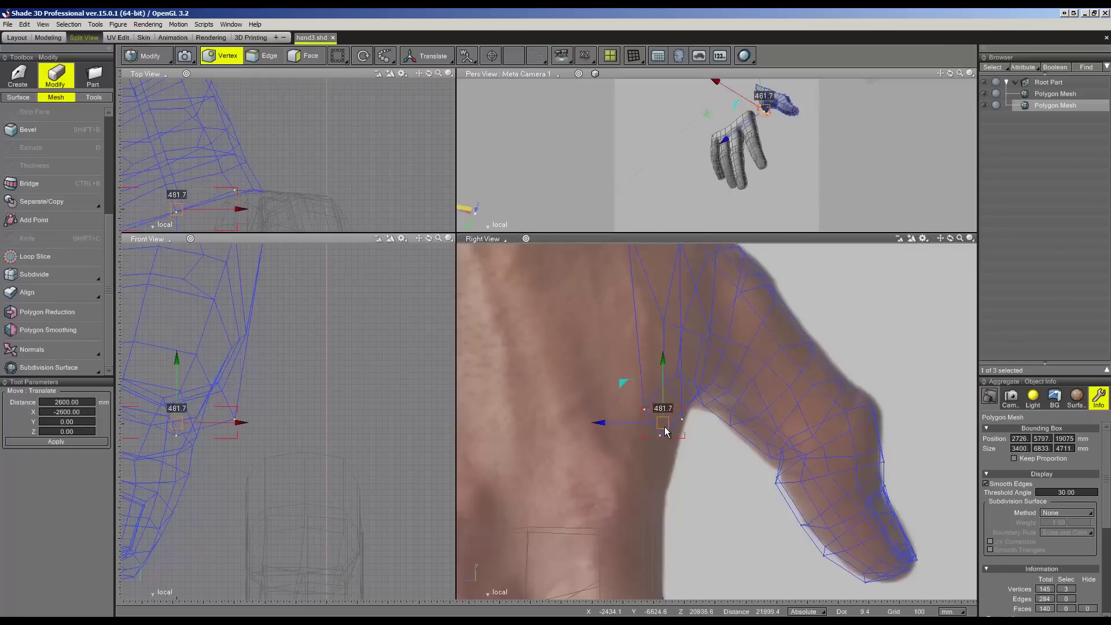
pyautogui.hotkey('ctrl', 'Tab')
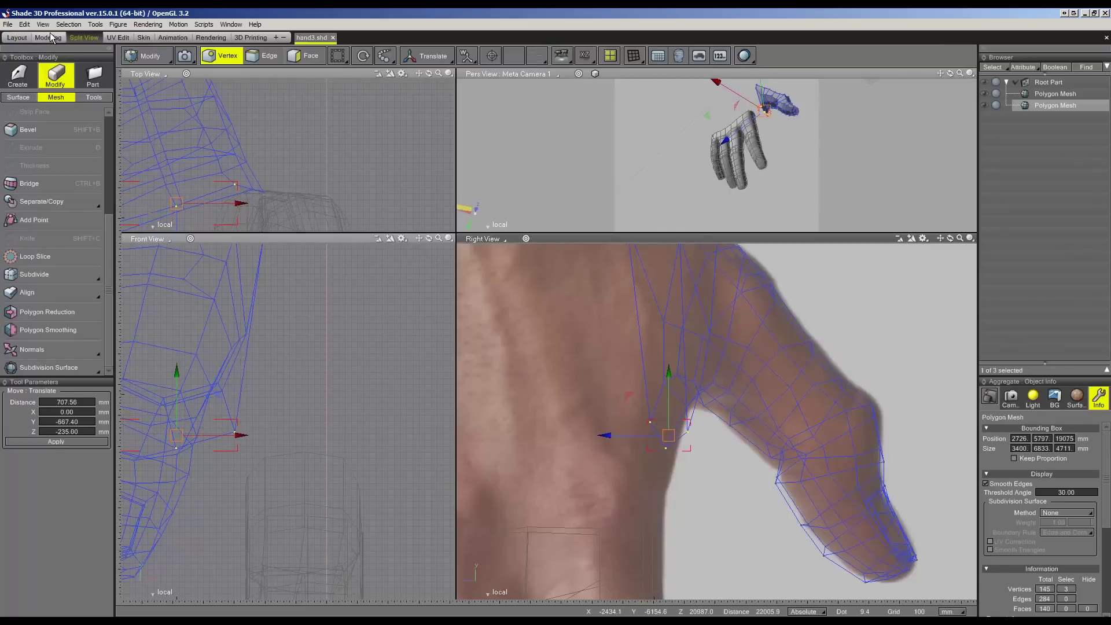
pyautogui.moveTo(578, 243)
pyautogui.mouseDown(button='middle')
pyautogui.moveTo(617, 234)
pyautogui.moveTo(628, 208)
pyautogui.moveTo(609, 424)
pyautogui.mouseUp(button='middle')
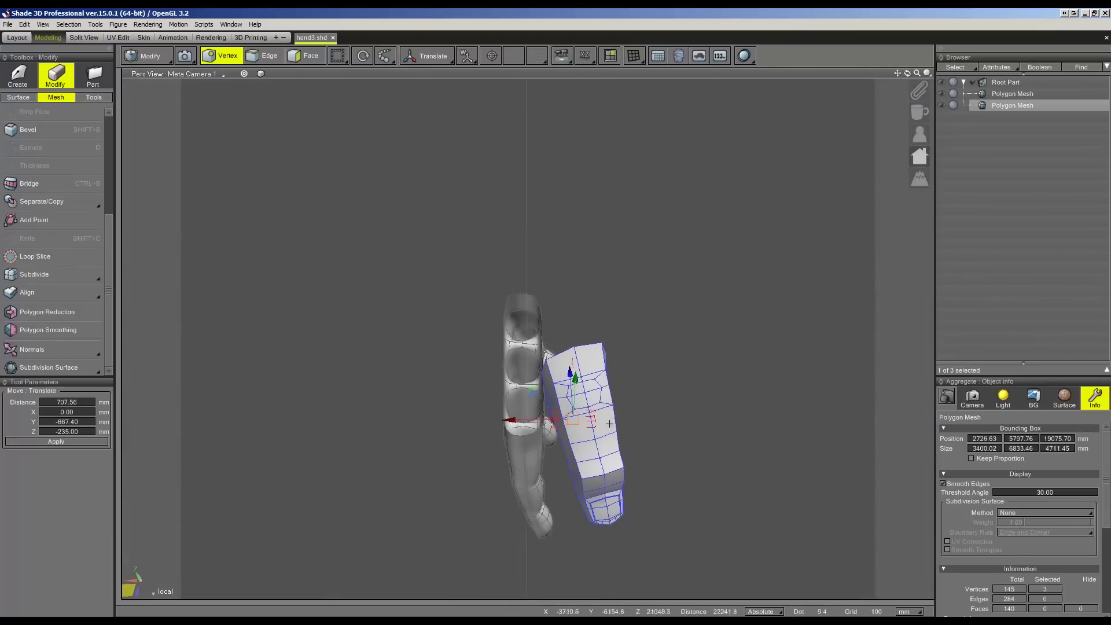
# - Rotate the whole thumb object 3.99° and shift it 700.45 mm along X
pyautogui.press('Tab')
pyautogui.moveTo(597, 455); pyautogui.dragTo(609, 474)
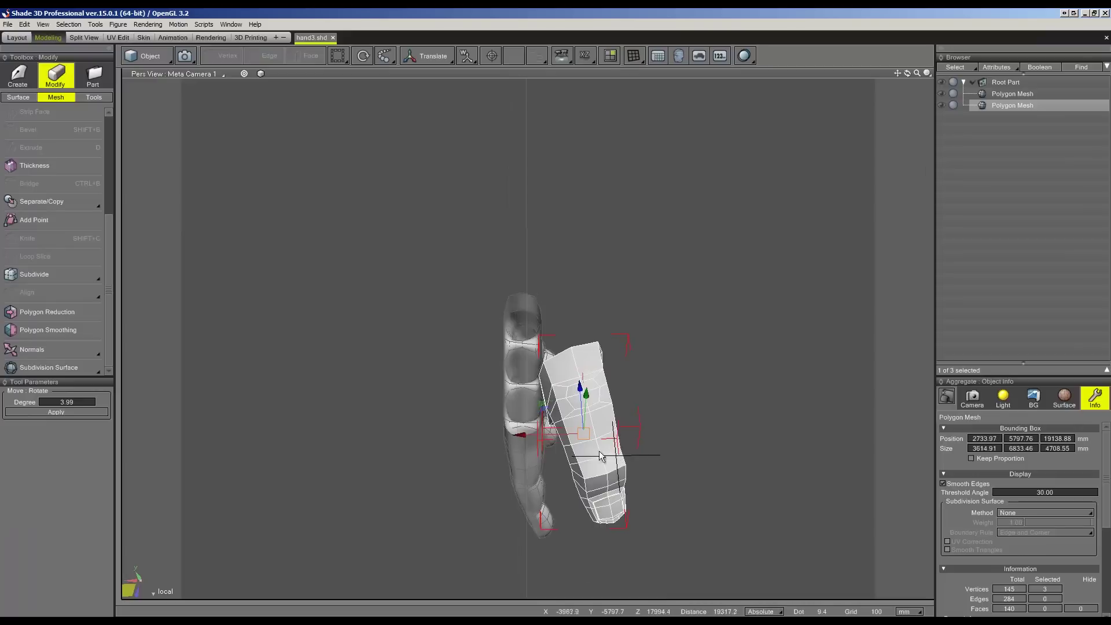
pyautogui.moveTo(554, 436); pyautogui.dragTo(539, 436)
pyautogui.moveTo(539, 437)
pyautogui.mouseDown(button='middle')
pyautogui.moveTo(602, 484)
pyautogui.moveTo(644, 461)
pyautogui.moveTo(660, 474)
pyautogui.moveTo(694, 463)
pyautogui.moveTo(684, 459)
pyautogui.mouseUp(button='middle')
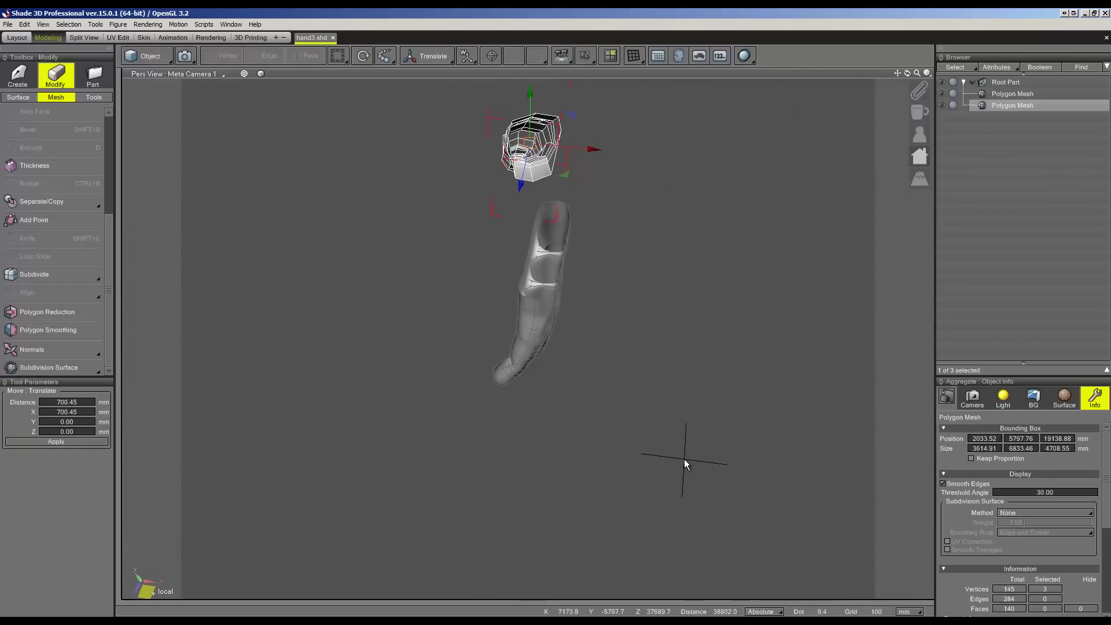
pyautogui.moveTo(674, 385)
pyautogui.mouseDown(button='middle')
pyautogui.moveTo(647, 404)
pyautogui.moveTo(577, 411)
pyautogui.moveTo(699, 286)
pyautogui.mouseUp(button='middle')
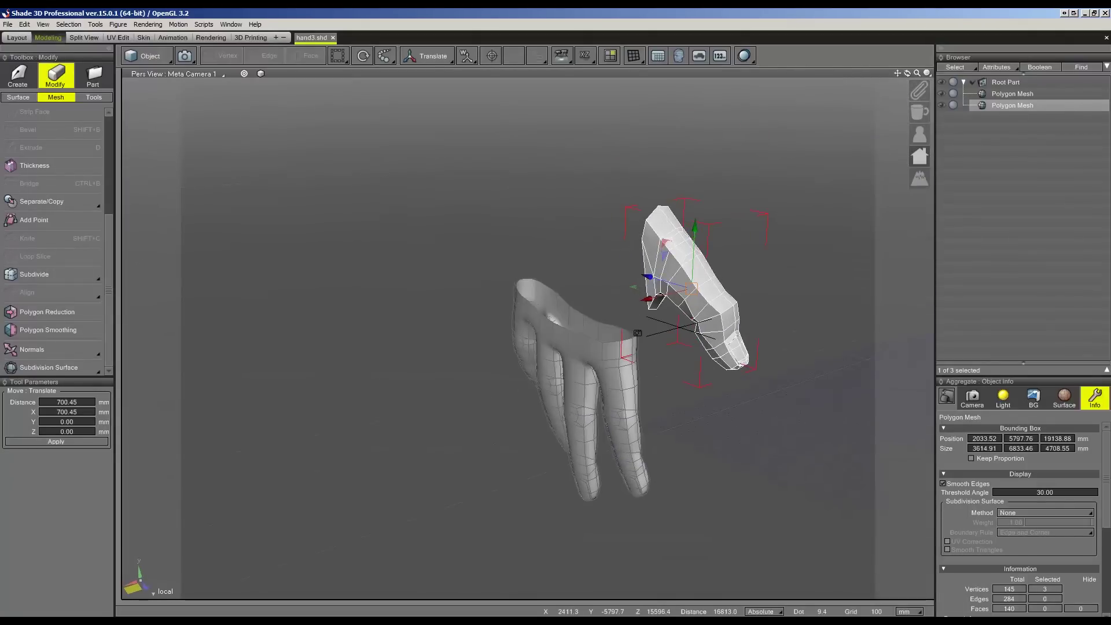
# - Pull one thumb-base vertex down 1370.62 mm toward the palm
pyautogui.click(161, 60)
pyautogui.click(165, 81)
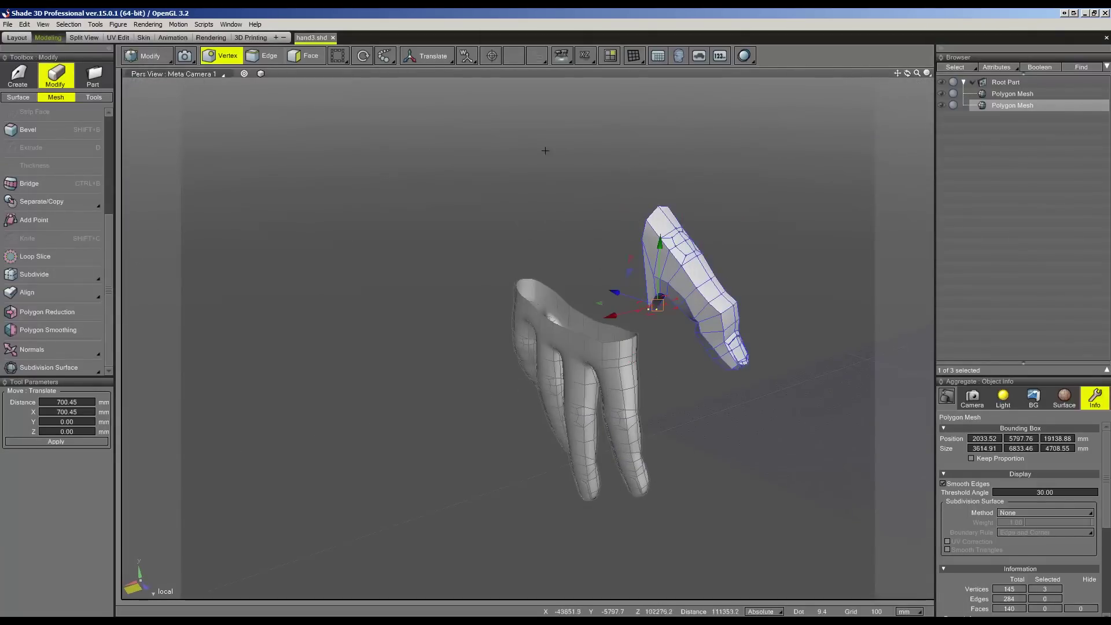
pyautogui.click(642, 242)
pyautogui.moveTo(642, 169); pyautogui.dragTo(647, 154, button='middle')
pyautogui.moveTo(633, 159); pyautogui.dragTo(634, 189)
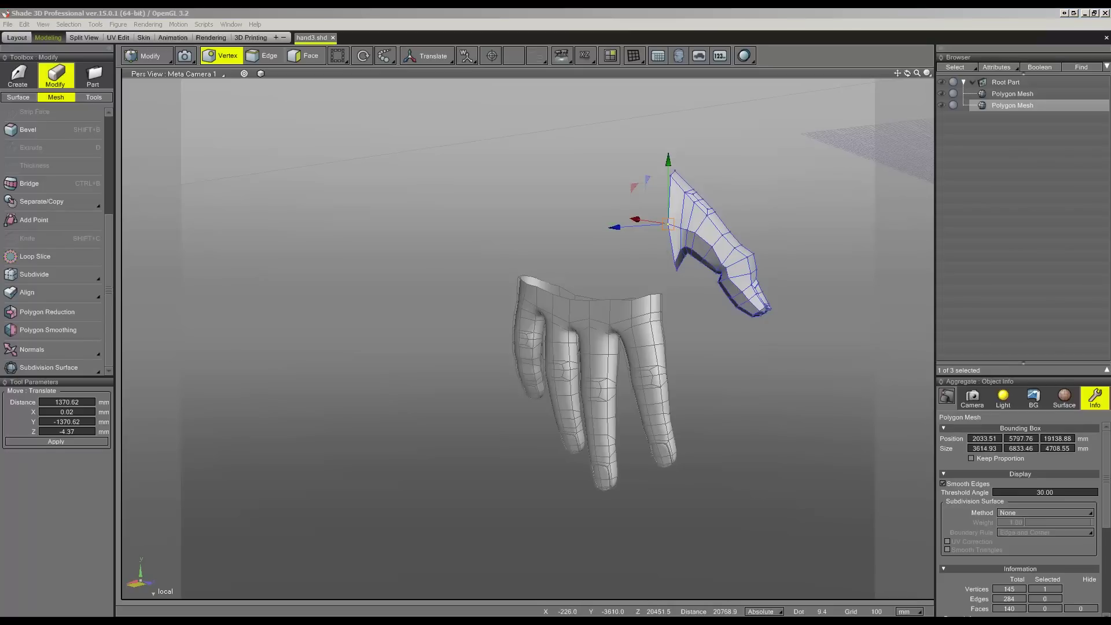
pyautogui.moveTo(736, 339); pyautogui.dragTo(785, 227, button='middle')
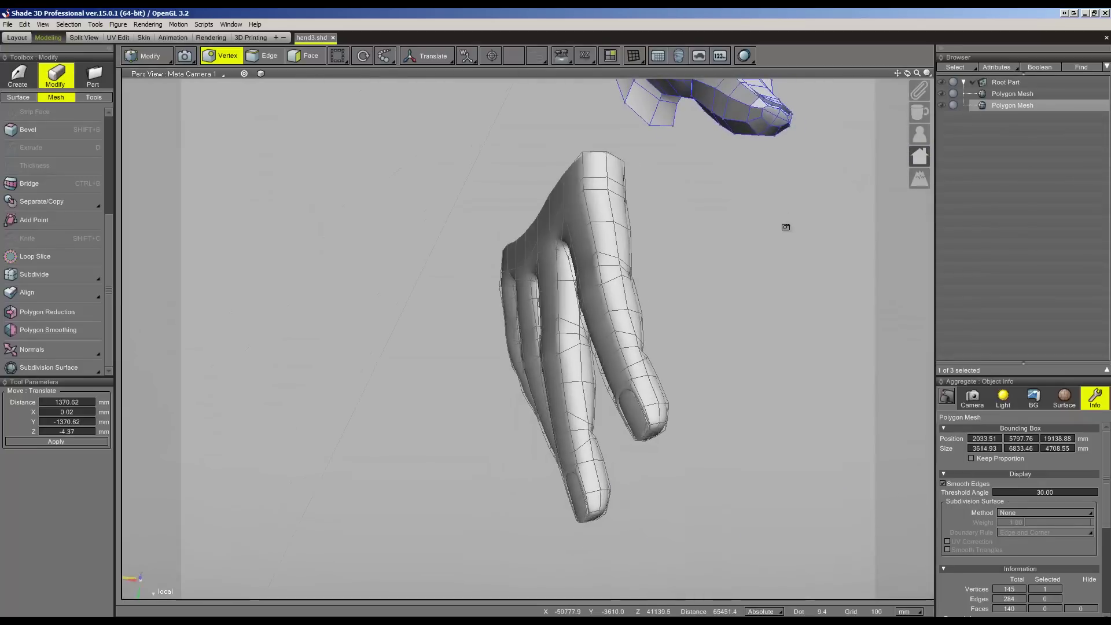
# - Select both the hand mesh and the thumb mesh as objects
pyautogui.click(1026, 96)
pyautogui.keyDown('shift'); pyautogui.click(1024, 104); pyautogui.keyUp('shift')
pyautogui.press('m')
pyautogui.rightClick(685, 134)
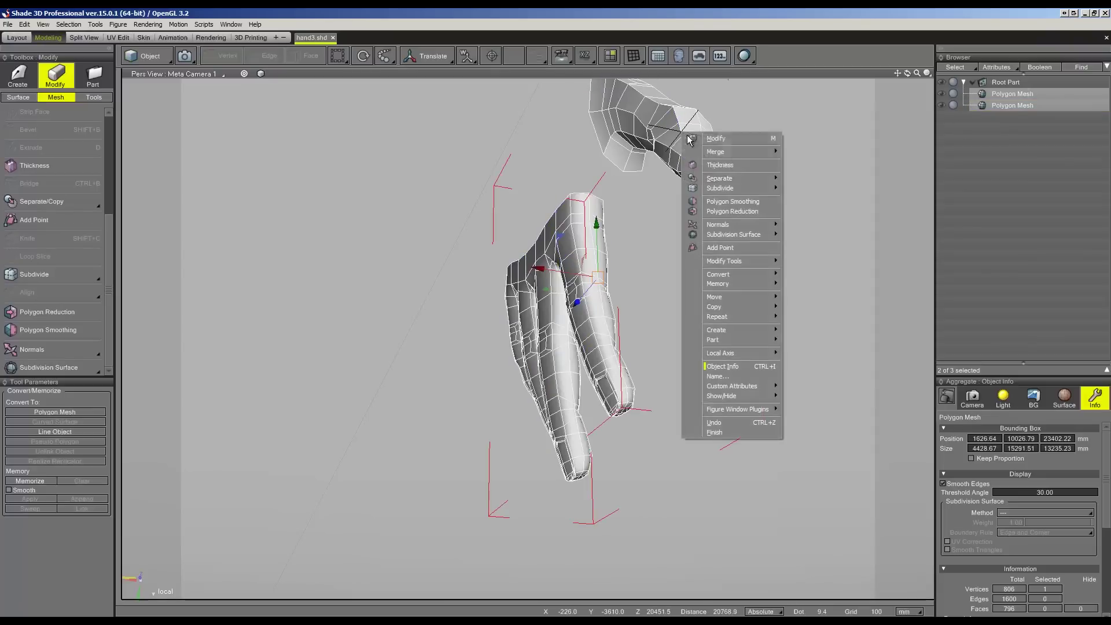
# - Merge the thumb and hand into one mesh and enter edge editing
pyautogui.moveTo(723, 150)
pyautogui.click(806, 155)
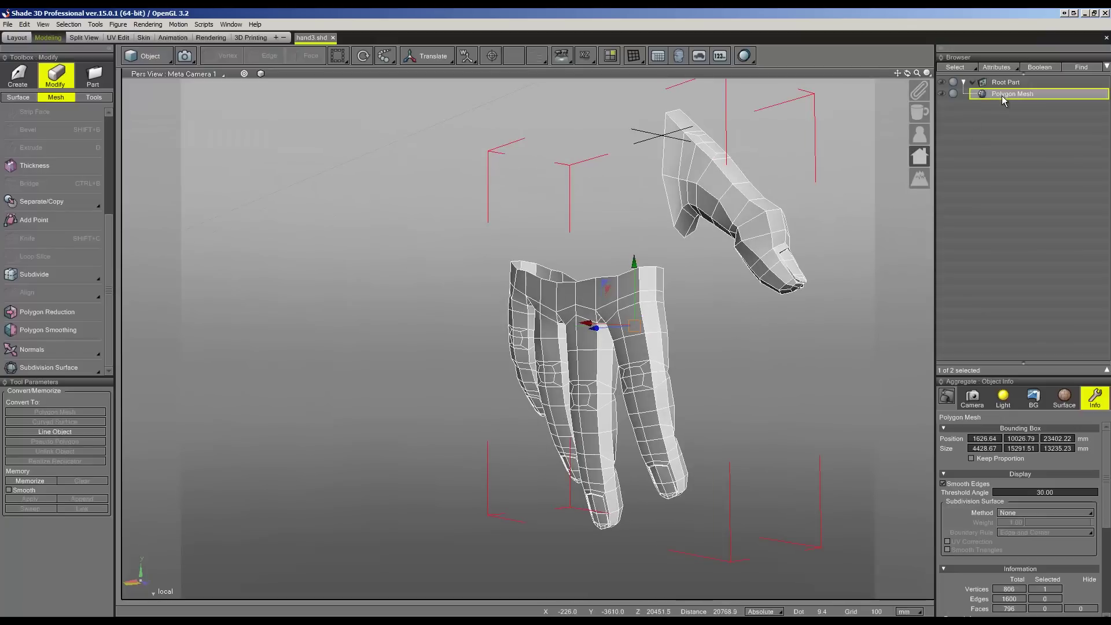
pyautogui.click(150, 55)
pyautogui.click(147, 81)
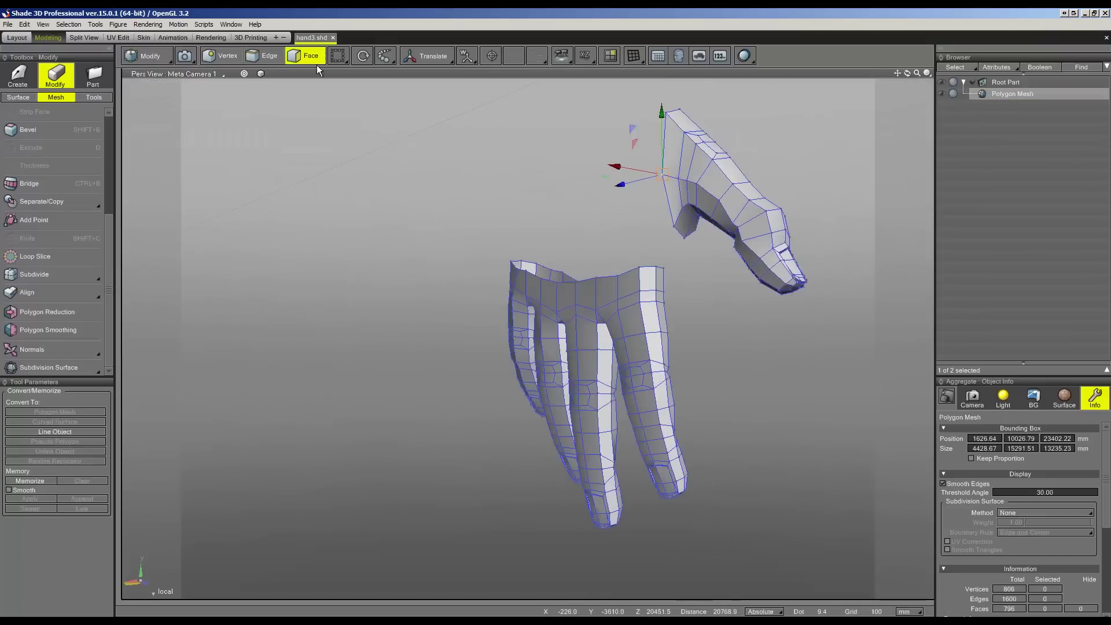
pyautogui.press('2')
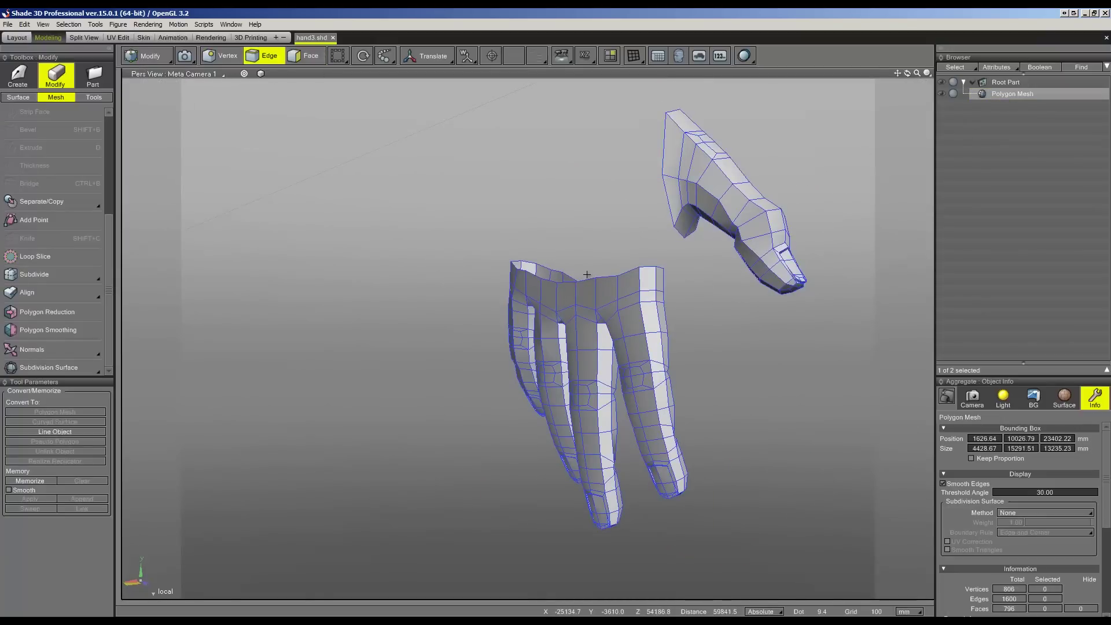
# - Select the palm's top edge loop and raise it 594.49 mm along Y
pyautogui.click(584, 280)
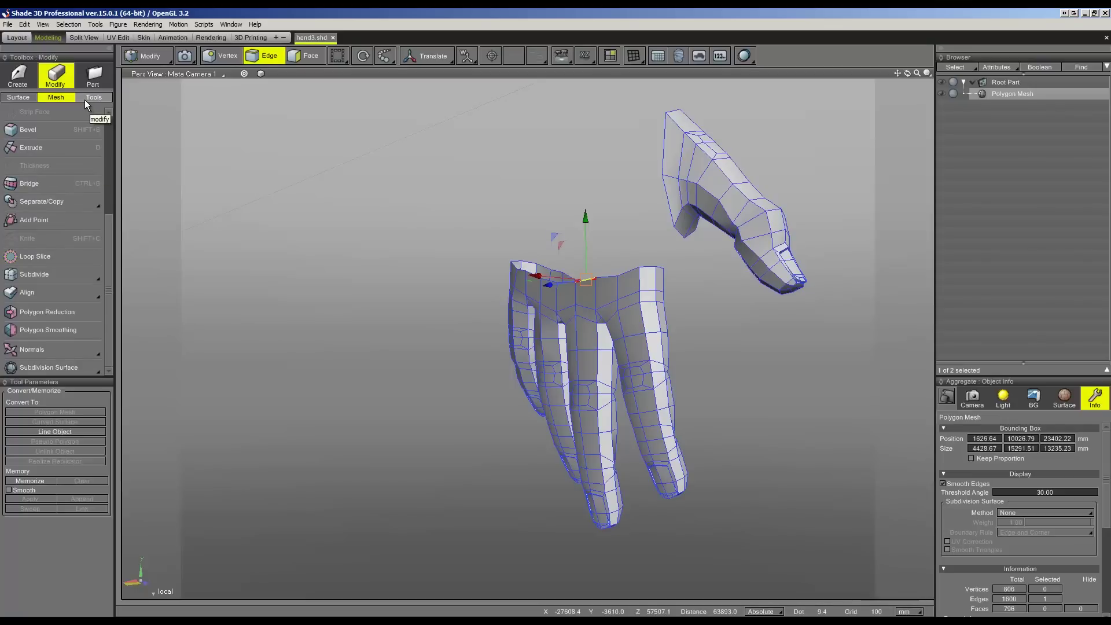
pyautogui.scroll(3, 96, 145)
pyautogui.scroll(3, 76, 165)
pyautogui.click(12, 173)
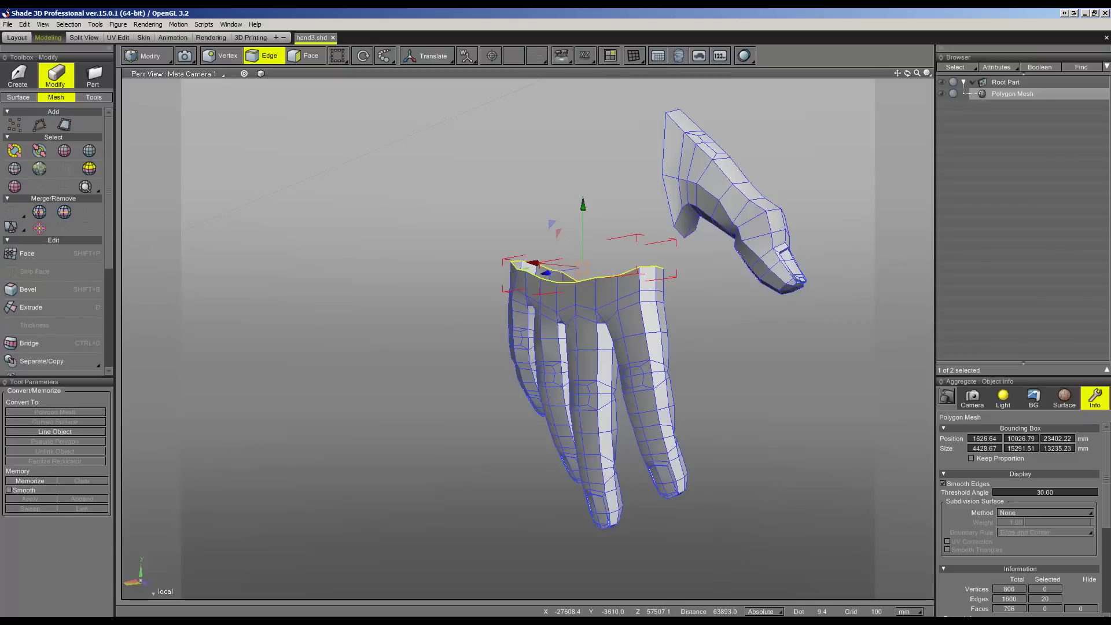
pyautogui.moveTo(685, 290); pyautogui.dragTo(562, 320, button='middle')
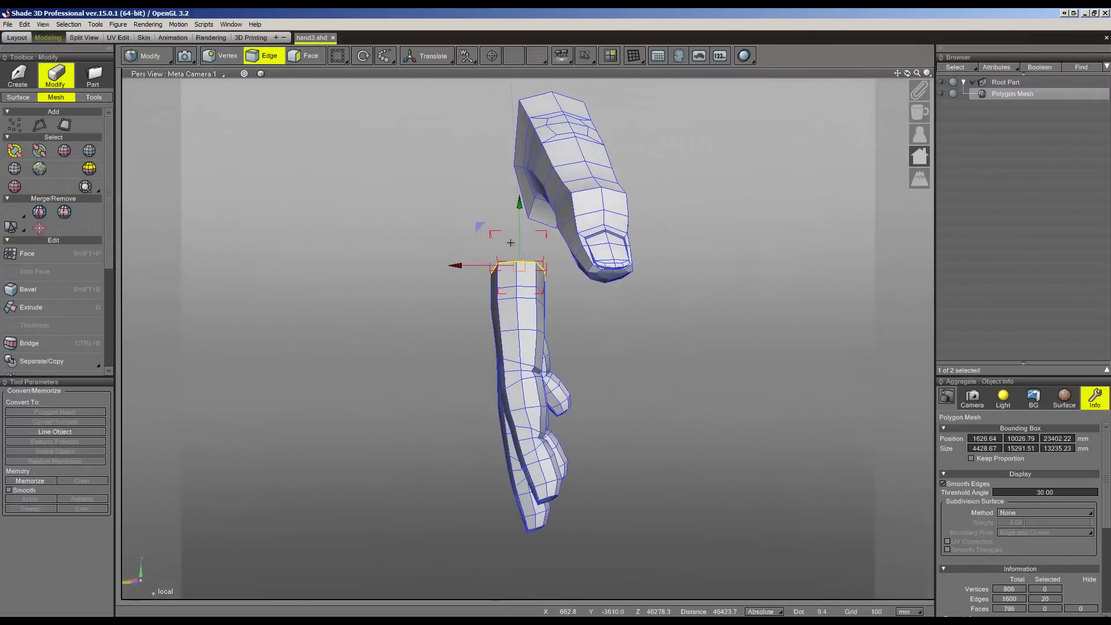
pyautogui.moveTo(522, 282); pyautogui.dragTo(514, 225)
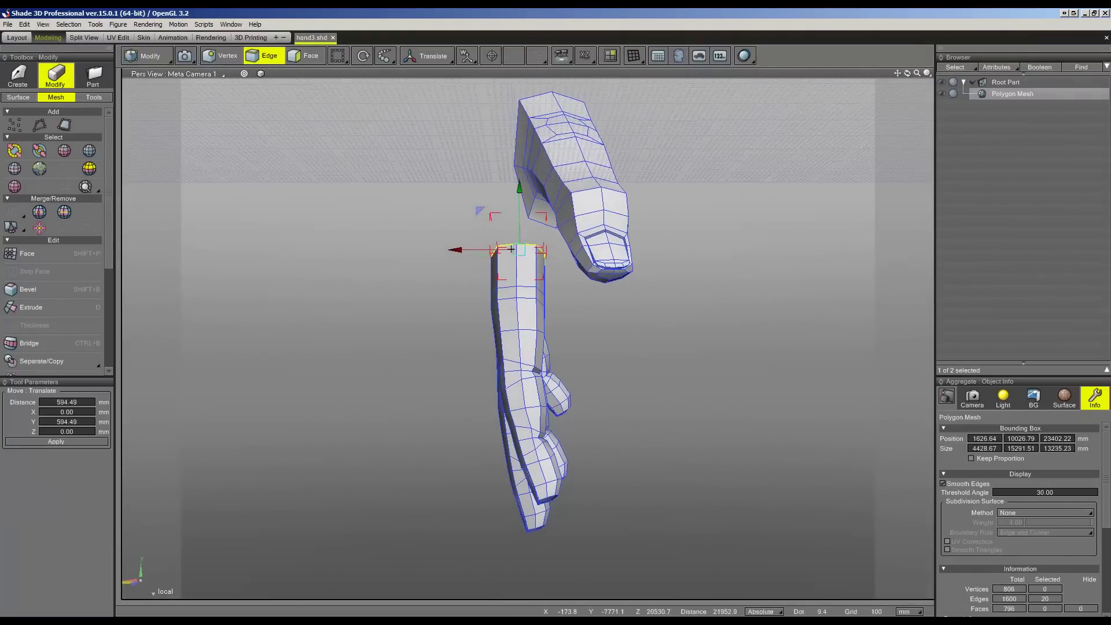
pyautogui.moveTo(511, 249); pyautogui.dragTo(584, 260, button='middle')
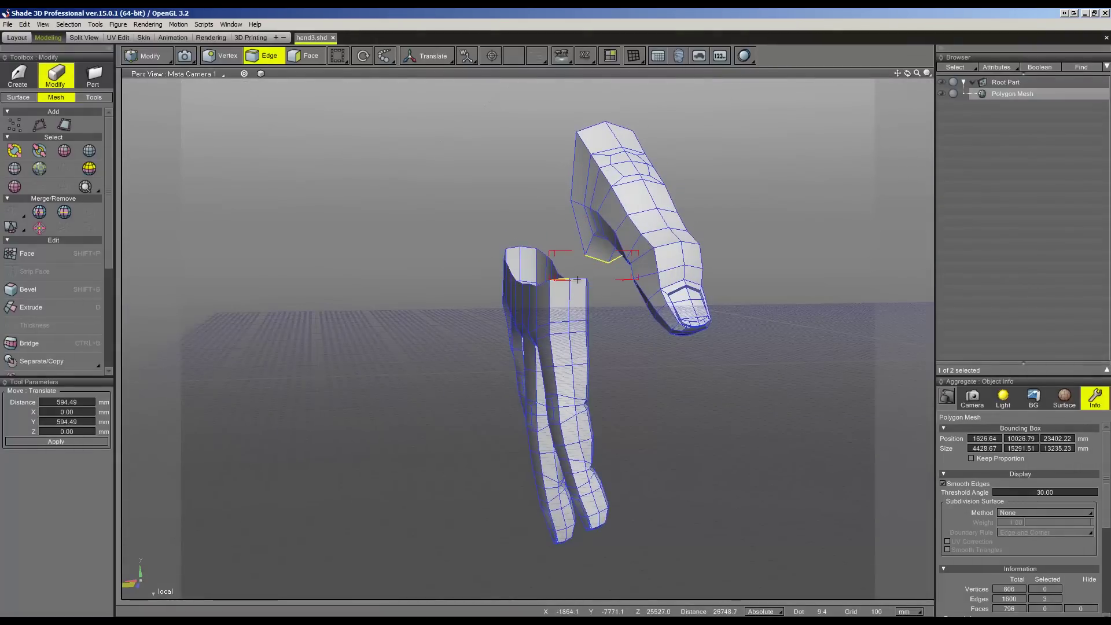
pyautogui.hotkey('ctrl', 'b')
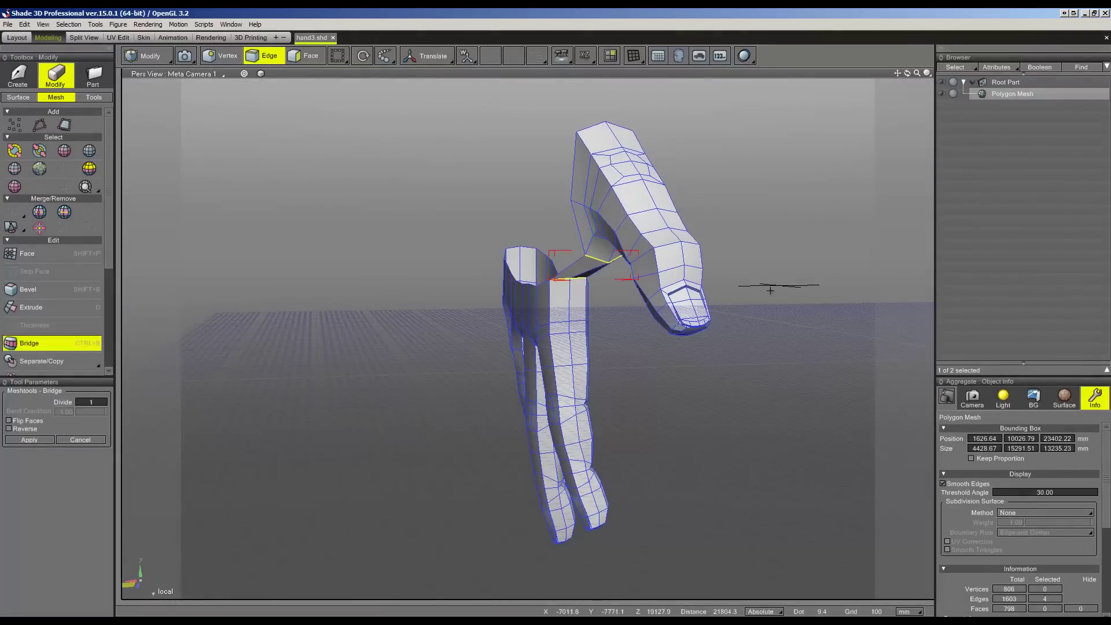
# - Finish the thumb-to-hand bridge, then try sliding two bridge edges sideways and undo it
pyautogui.moveTo(638, 366); pyautogui.dragTo(614, 362, button='middle')
pyautogui.press('Escape')
pyautogui.scroll(2, 578, 301)
pyautogui.moveTo(579, 301)
pyautogui.mouseDown(button='middle')
pyautogui.moveTo(542, 238)
pyautogui.moveTo(555, 276)
pyautogui.mouseUp(button='middle')
pyautogui.click(535, 239)
pyautogui.keyDown('shift'); pyautogui.click(610, 108); pyautogui.keyUp('shift')
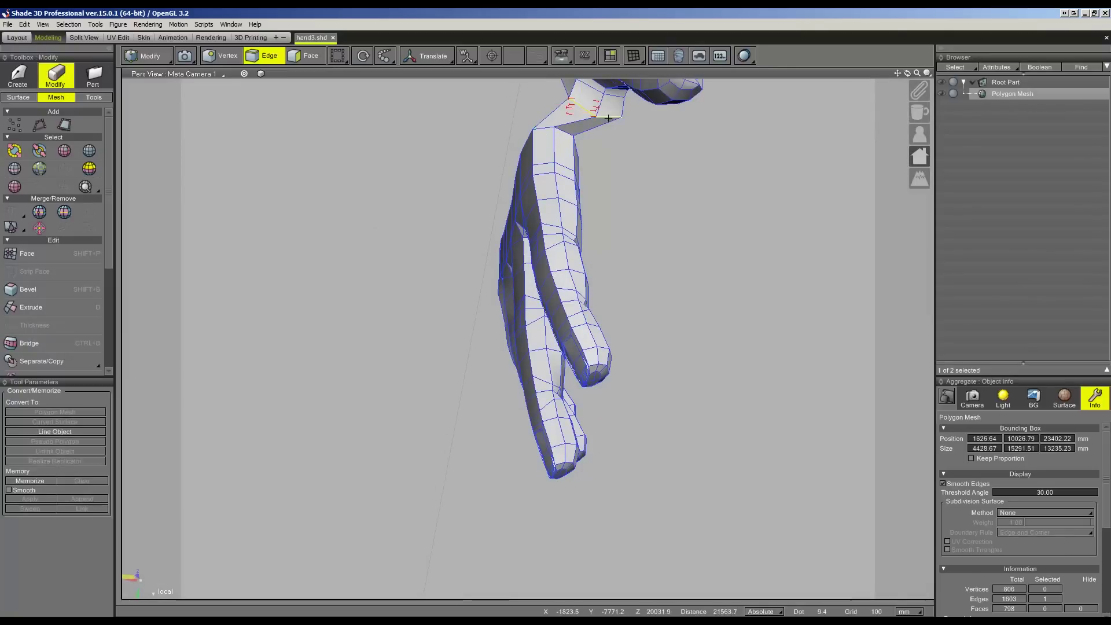
pyautogui.moveTo(532, 103); pyautogui.dragTo(519, 94)
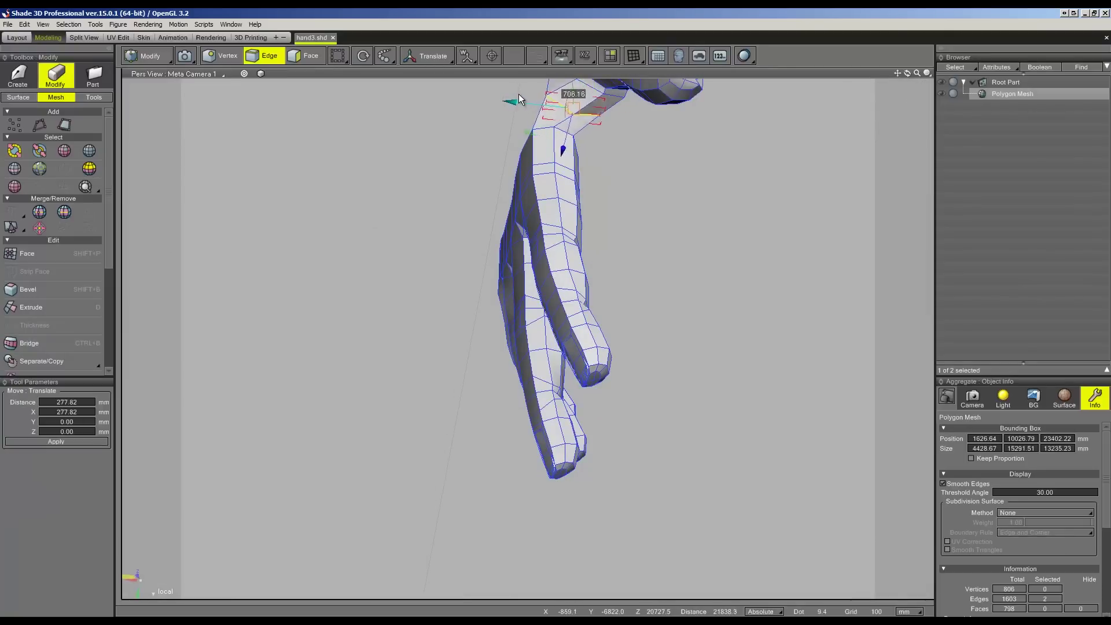
pyautogui.moveTo(519, 94); pyautogui.dragTo(459, 61, button='middle')
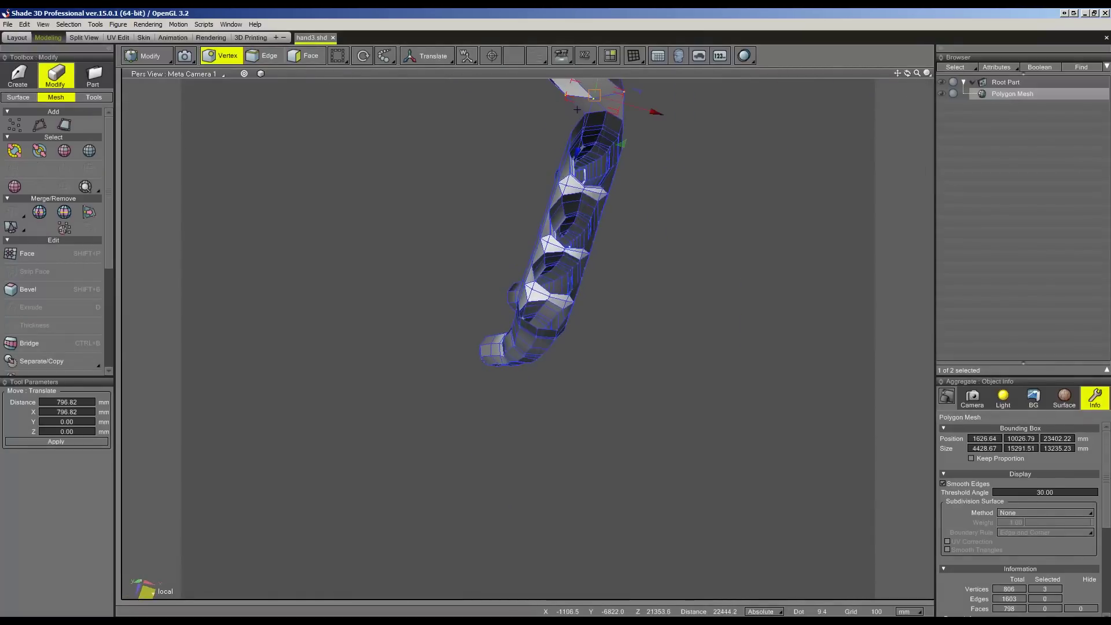
pyautogui.hotkey('ctrl', 'z')
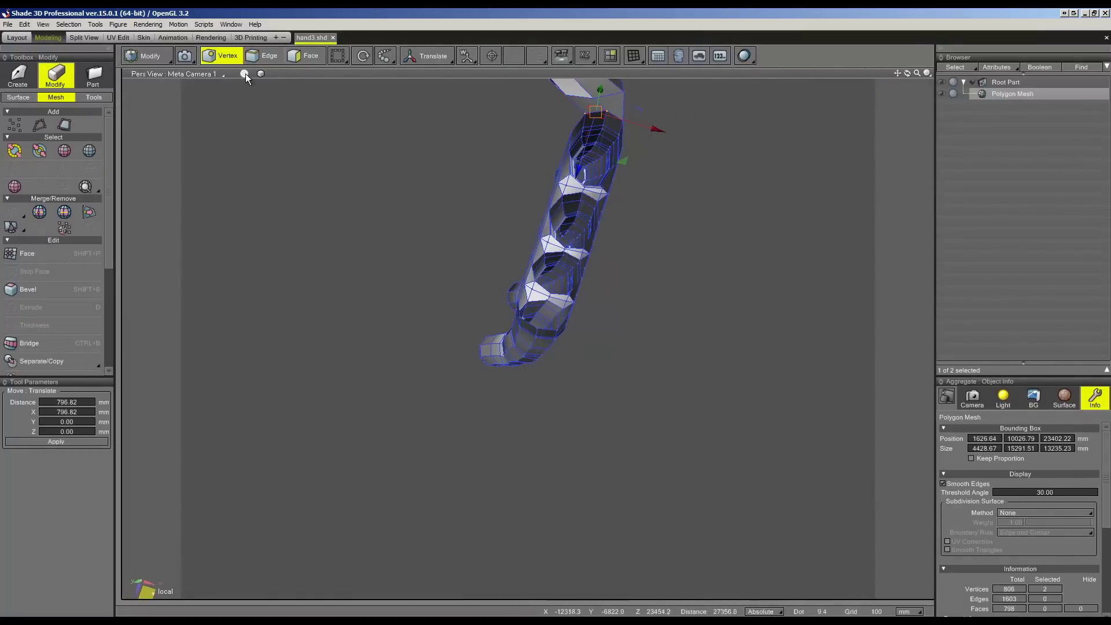
# - Move a joint vertex left along X, then up and outward
pyautogui.click(245, 74)
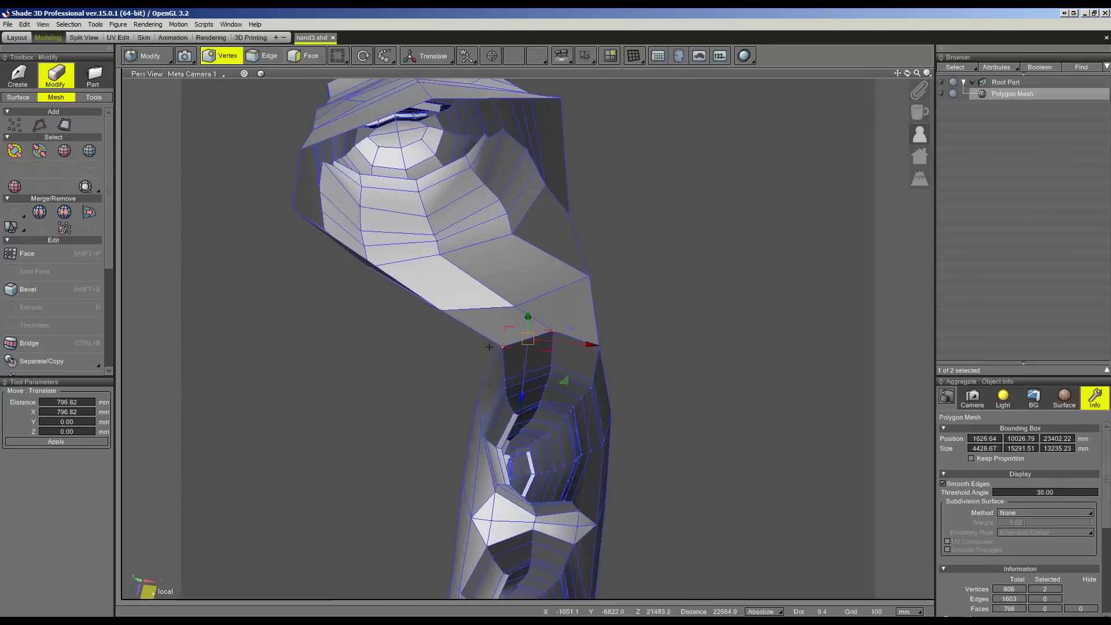
pyautogui.click(502, 347)
pyautogui.moveTo(542, 354); pyautogui.dragTo(509, 347)
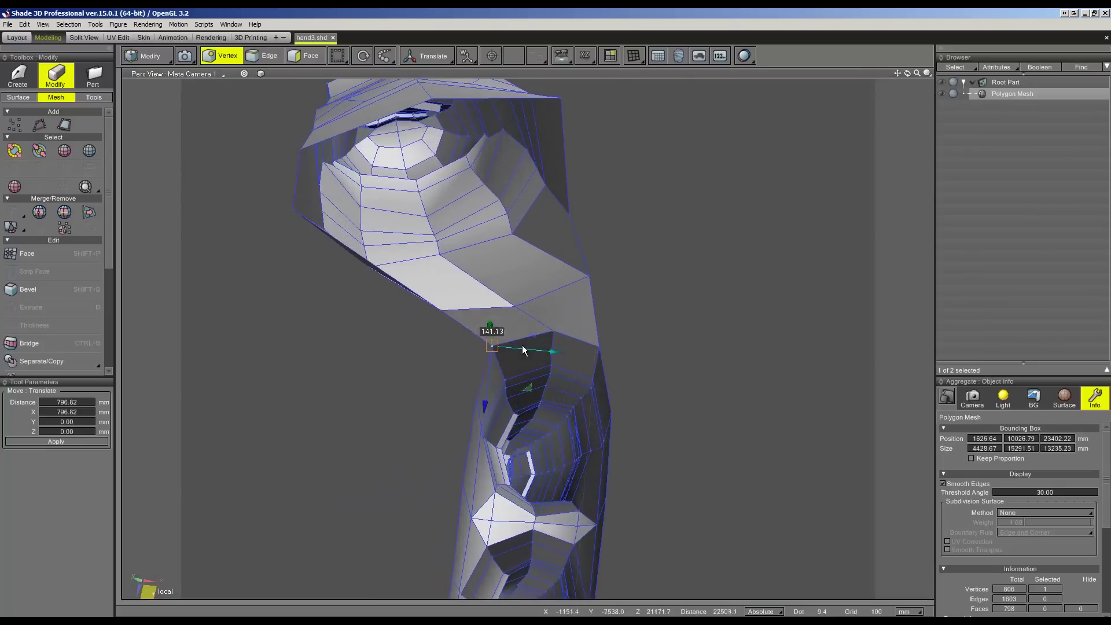
pyautogui.moveTo(509, 348)
pyautogui.mouseDown(button='middle')
pyautogui.moveTo(509, 363)
pyautogui.moveTo(540, 354)
pyautogui.mouseUp(button='middle')
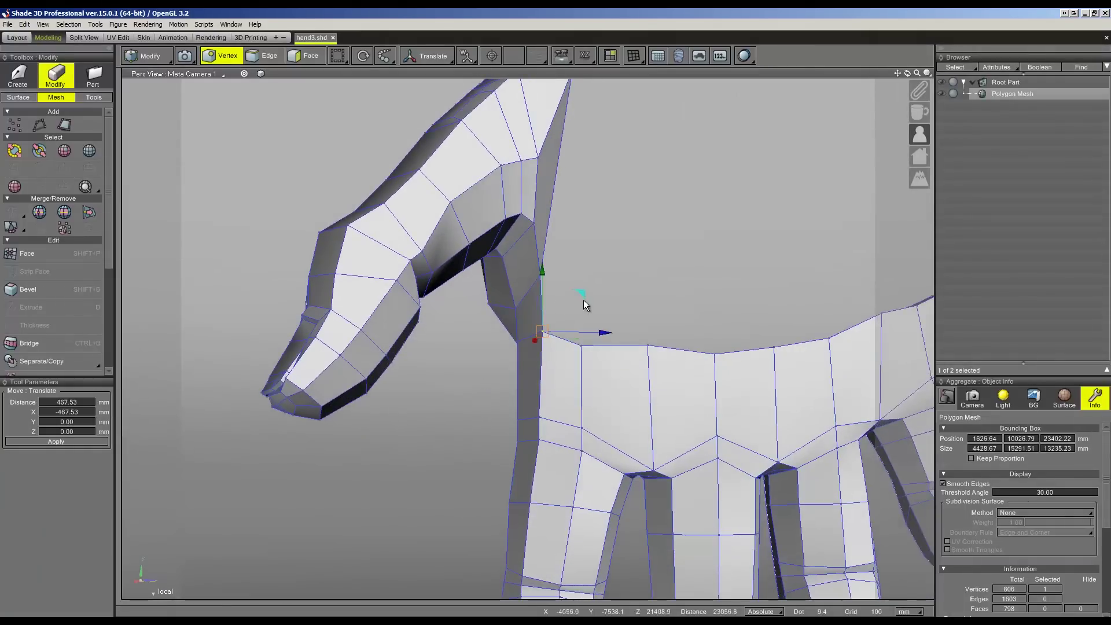
pyautogui.moveTo(583, 299); pyautogui.dragTo(599, 282)
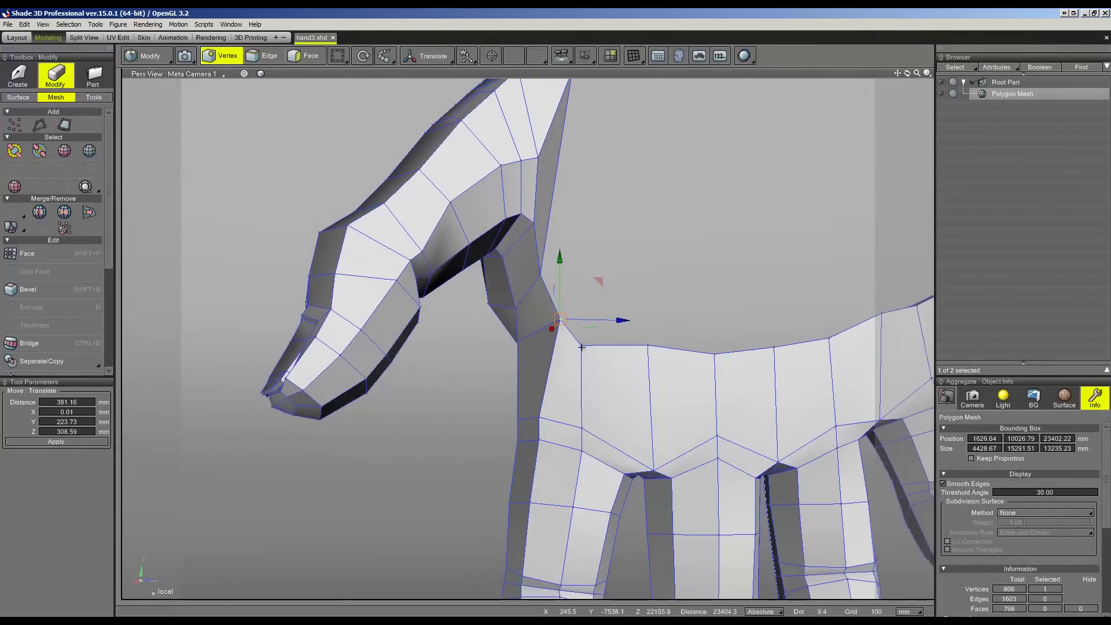
pyautogui.moveTo(619, 306); pyautogui.dragTo(613, 333)
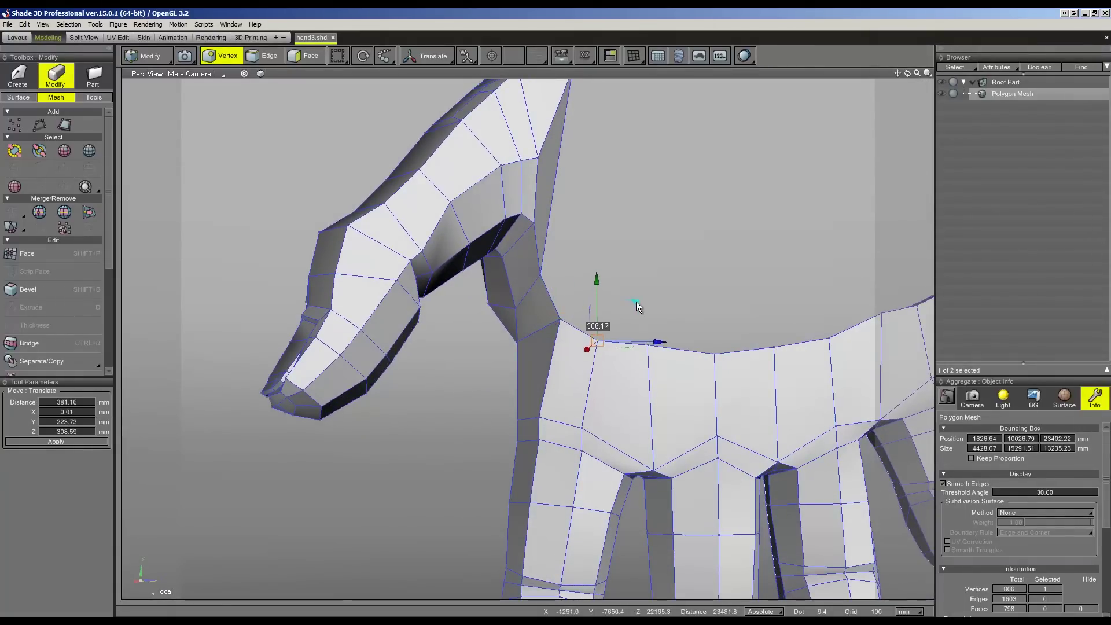
pyautogui.moveTo(613, 332)
pyautogui.mouseDown(button='middle')
pyautogui.moveTo(672, 290)
pyautogui.moveTo(661, 270)
pyautogui.mouseUp(button='middle')
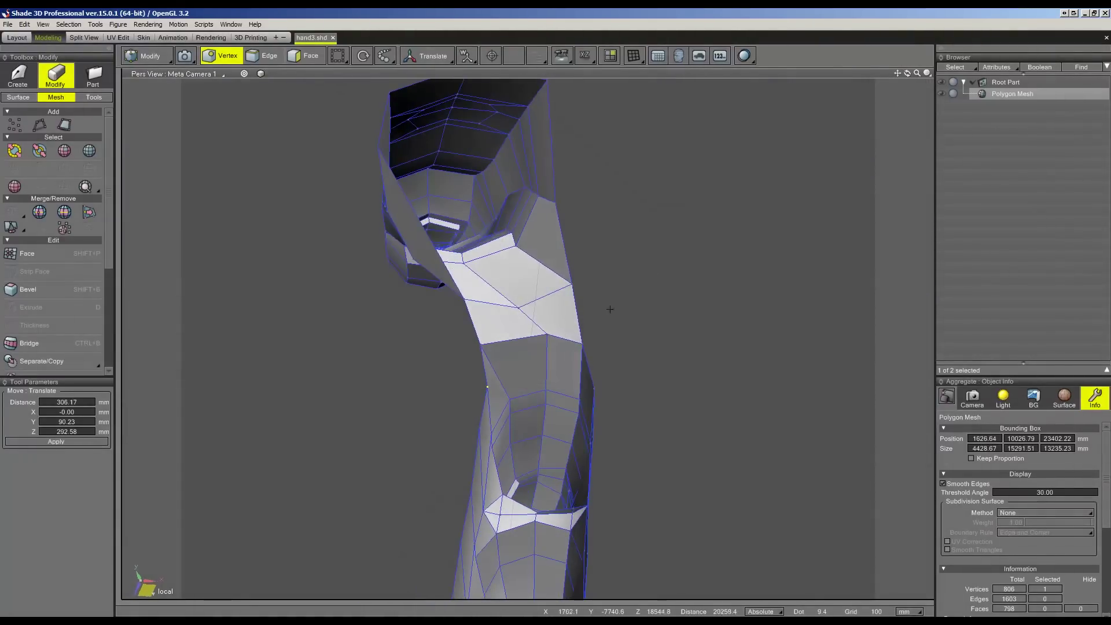
# - Reposition a second vertex at the thumb–palm joint
pyautogui.click(518, 309)
pyautogui.moveTo(518, 308); pyautogui.dragTo(578, 328, button='middle')
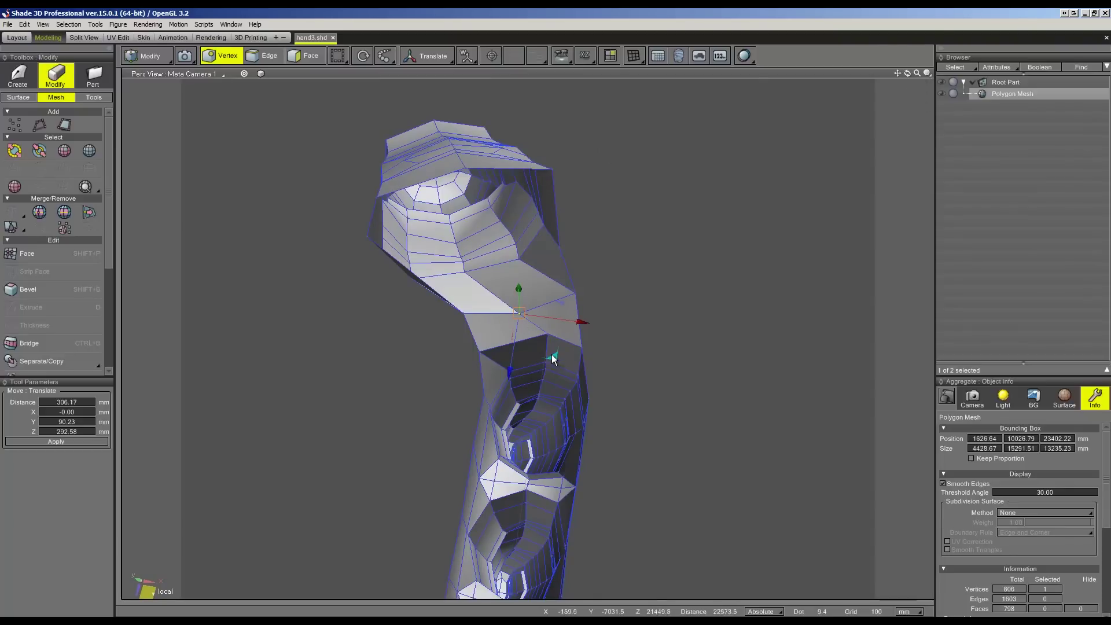
pyautogui.moveTo(552, 359); pyautogui.dragTo(555, 347)
pyautogui.scroll(-3, 636, 347)
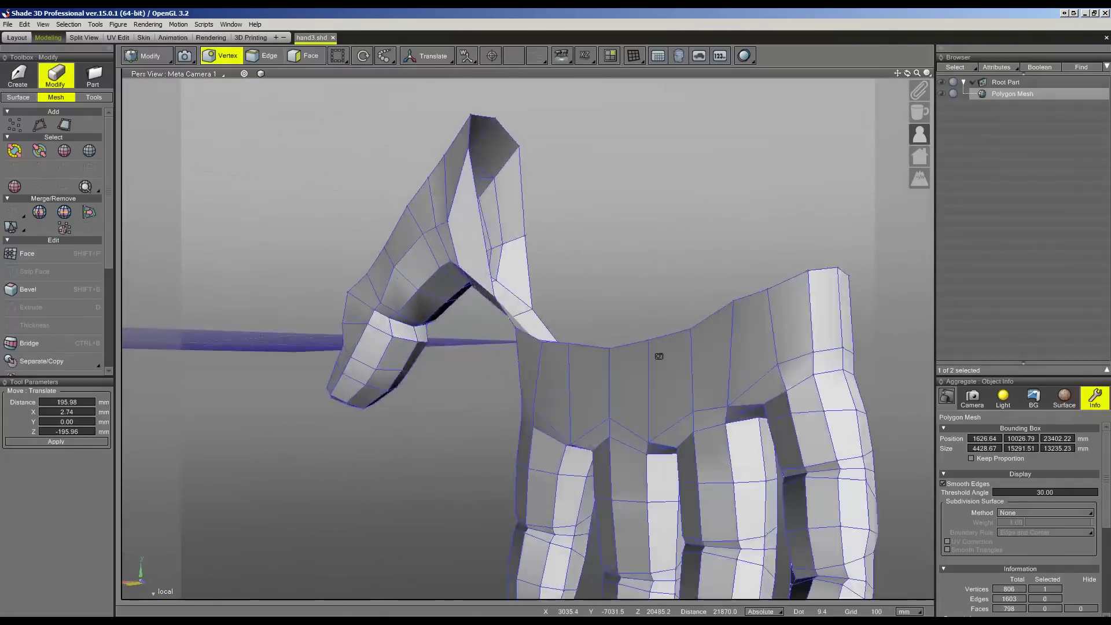
pyautogui.scroll(-3, 658, 356)
pyautogui.moveTo(659, 356); pyautogui.dragTo(651, 359, button='middle')
pyautogui.scroll(3, 651, 359)
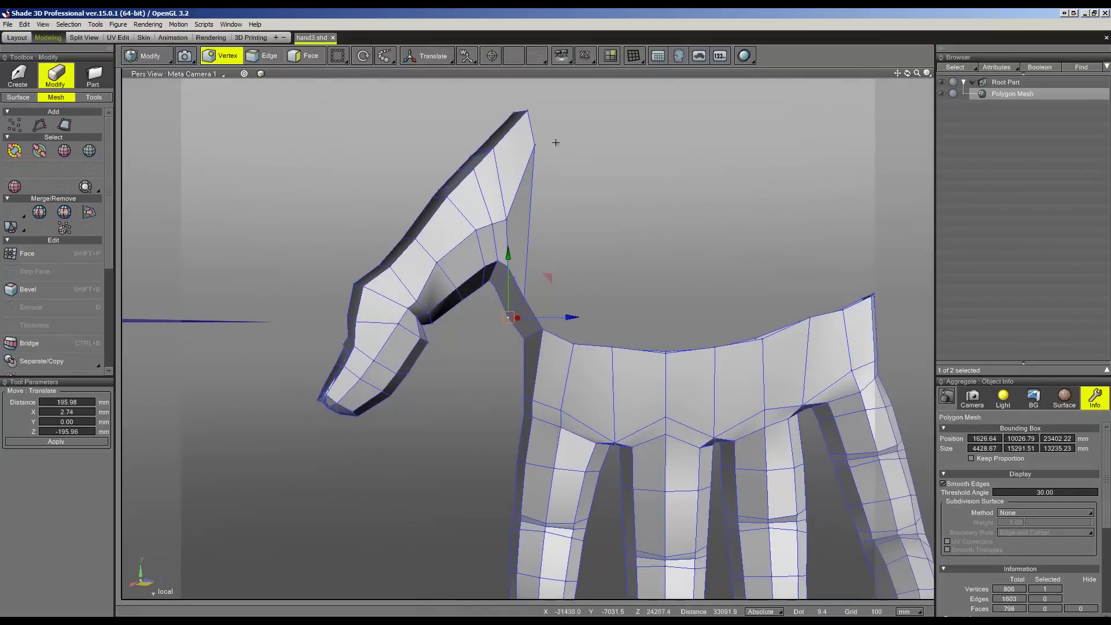
# - Pull the thumb's top corner vertex down 1566.72 mm along negative Y
pyautogui.click(533, 145)
pyautogui.moveTo(581, 144); pyautogui.dragTo(577, 181)
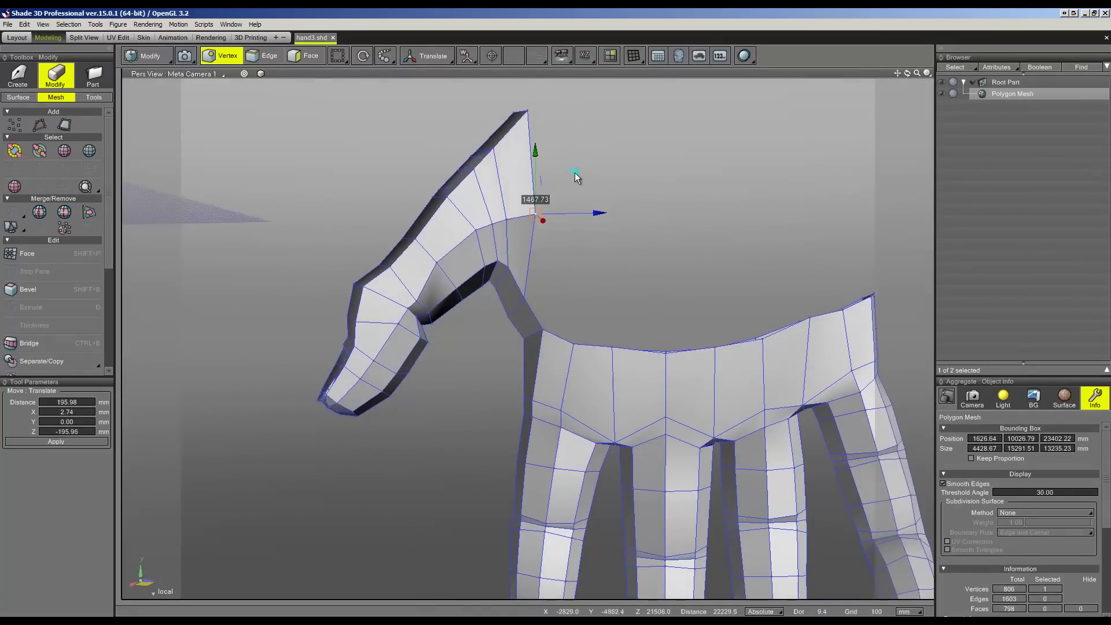
pyautogui.click(264, 56)
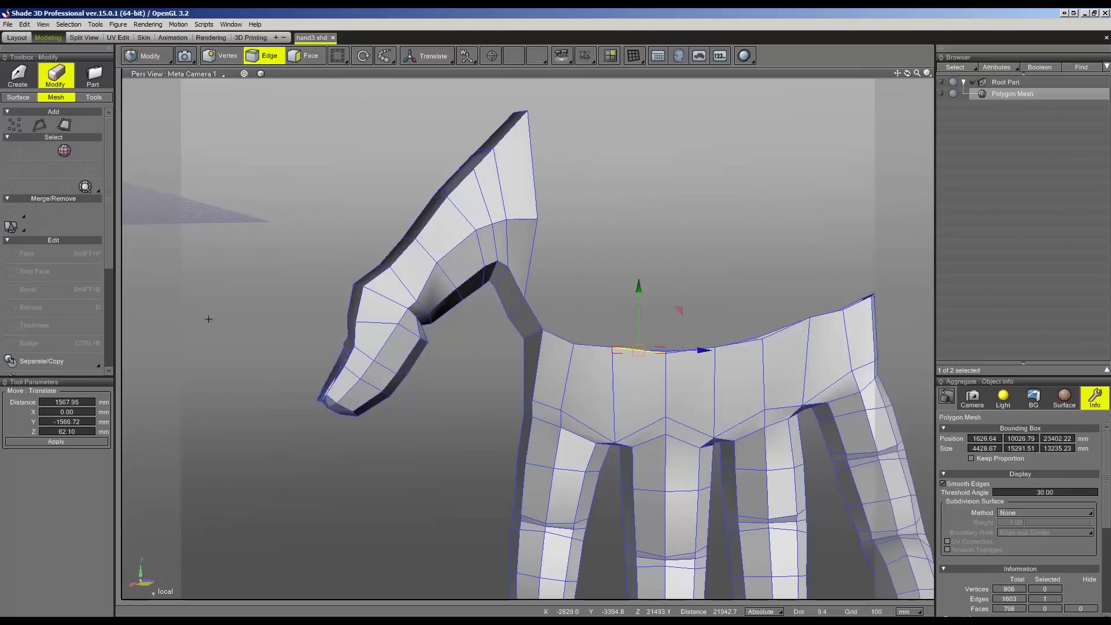
# - Extrude the back-of-hand top edges, excluding the thumb-side ones, 1026.26 mm up along Y
pyautogui.click(19, 184)
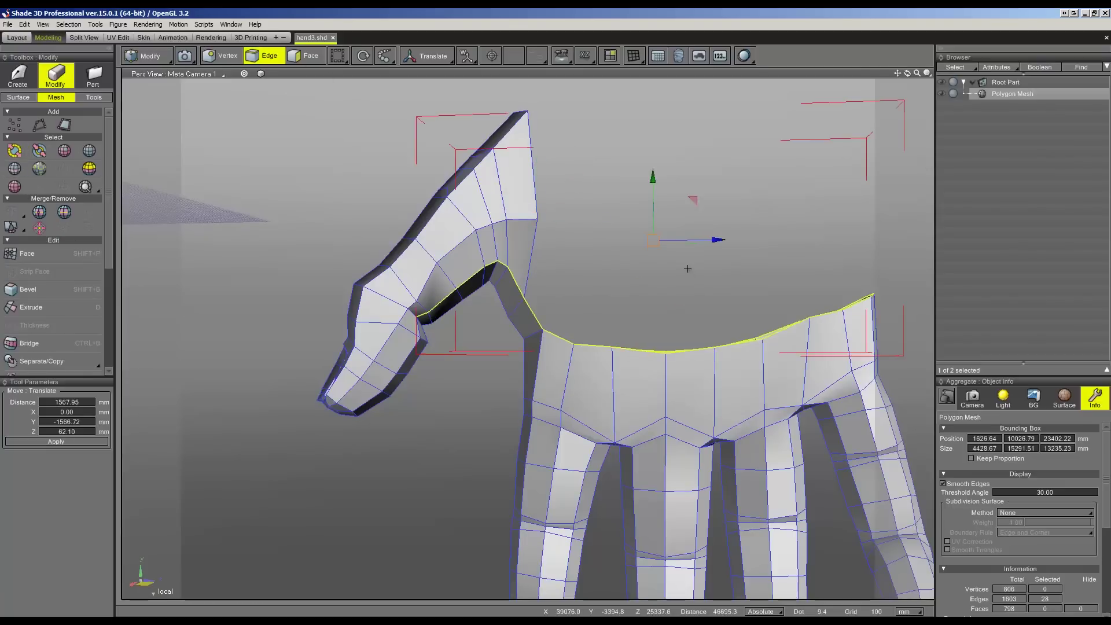
pyautogui.keyDown('ctrl'); pyautogui.moveTo(382, 241); pyautogui.dragTo(525, 335); pyautogui.keyUp('ctrl')
pyautogui.moveTo(589, 260)
pyautogui.mouseDown(button='middle')
pyautogui.moveTo(615, 249)
pyautogui.moveTo(615, 203)
pyautogui.mouseUp(button='middle')
pyautogui.keyDown('ctrl'); pyautogui.moveTo(661, 164); pyautogui.dragTo(483, 314); pyautogui.keyUp('ctrl')
pyautogui.moveTo(484, 315); pyautogui.dragTo(601, 356, button='middle')
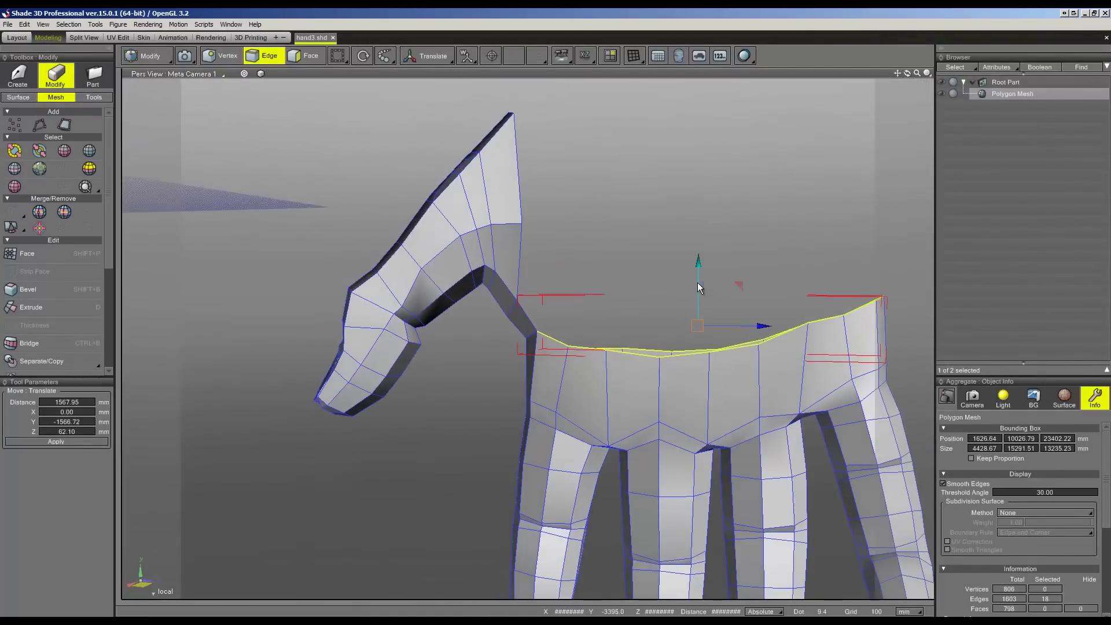
pyautogui.moveTo(699, 283); pyautogui.dragTo(695, 237)
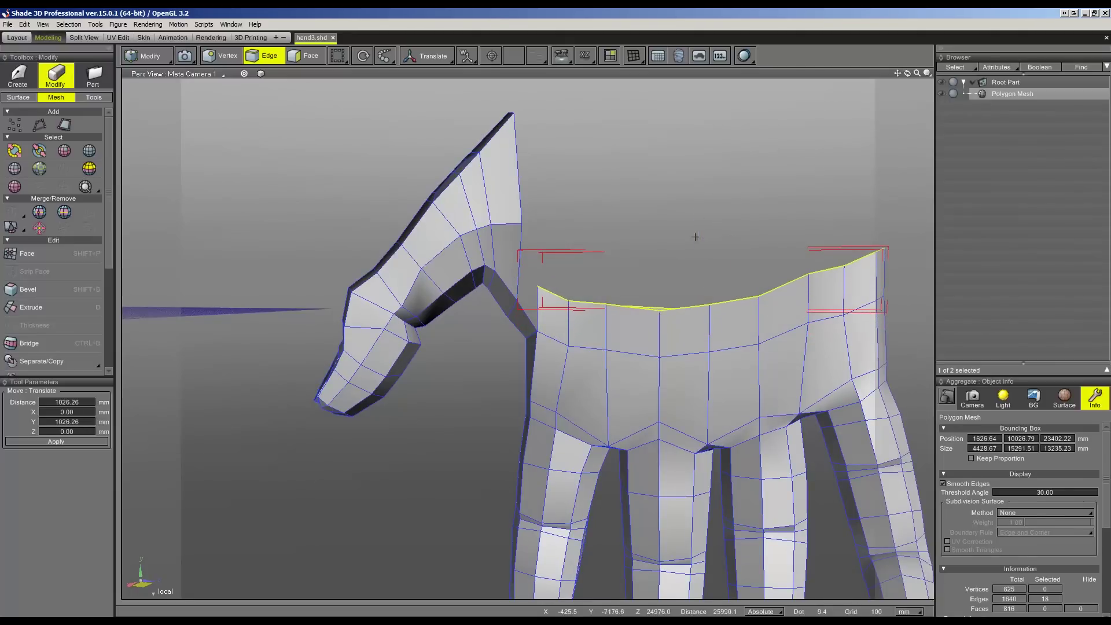
# - Select the new strip's end vertex at the thumb joint in vertex mode
pyautogui.click(223, 56)
pyautogui.scroll(3, 564, 244)
pyautogui.scroll(3, 564, 244)
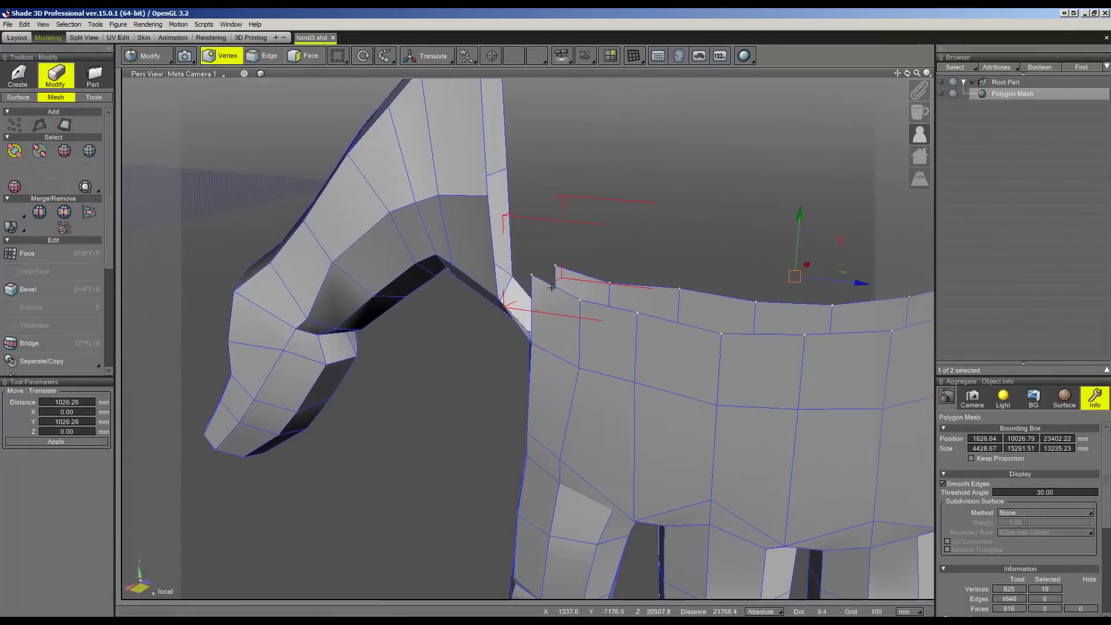
pyautogui.scroll(2, 563, 244)
pyautogui.click(531, 265)
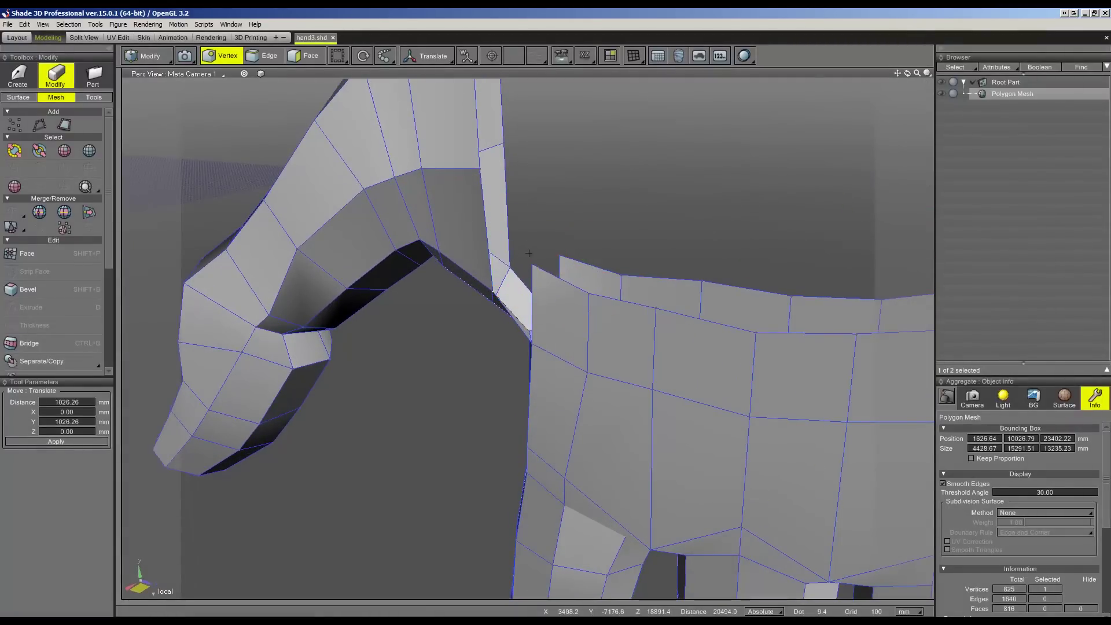
pyautogui.rightClick(547, 278)
pyautogui.moveTo(583, 243)
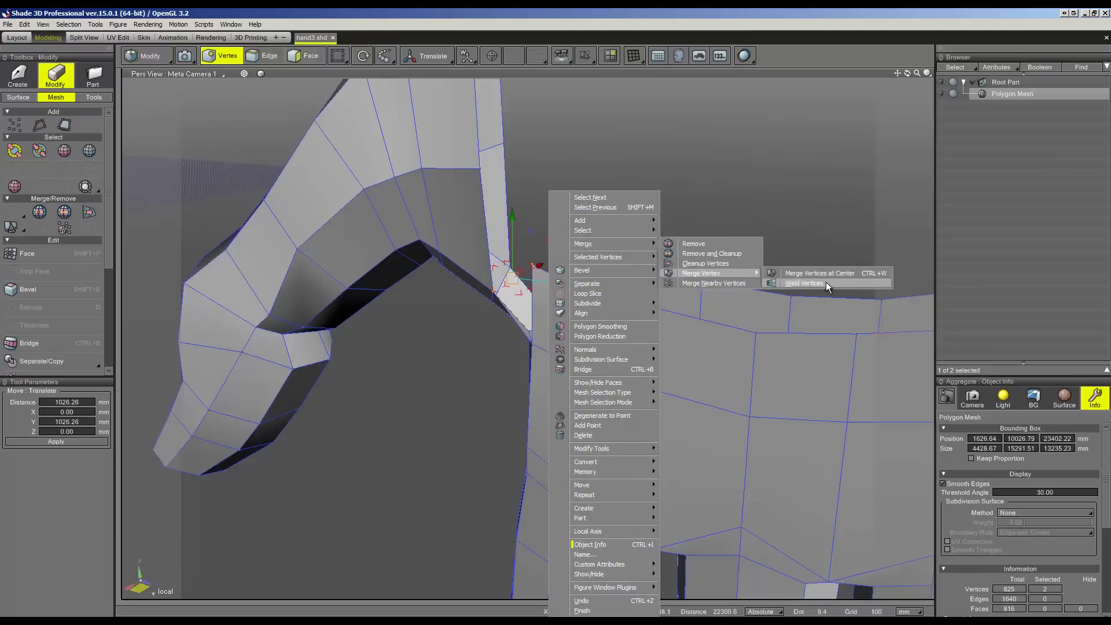
# - Weld both pairs of strip end vertices into the thumb joint
pyautogui.moveTo(701, 272)
pyautogui.click(822, 287)
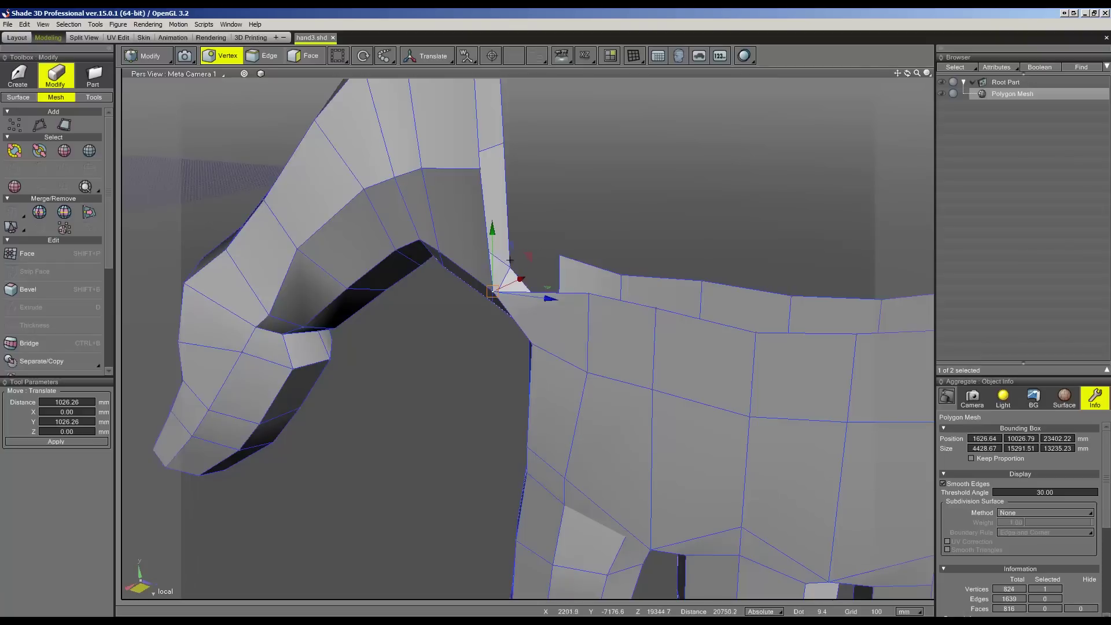
pyautogui.click(580, 244)
pyautogui.rightClick(605, 251)
pyautogui.moveTo(758, 273)
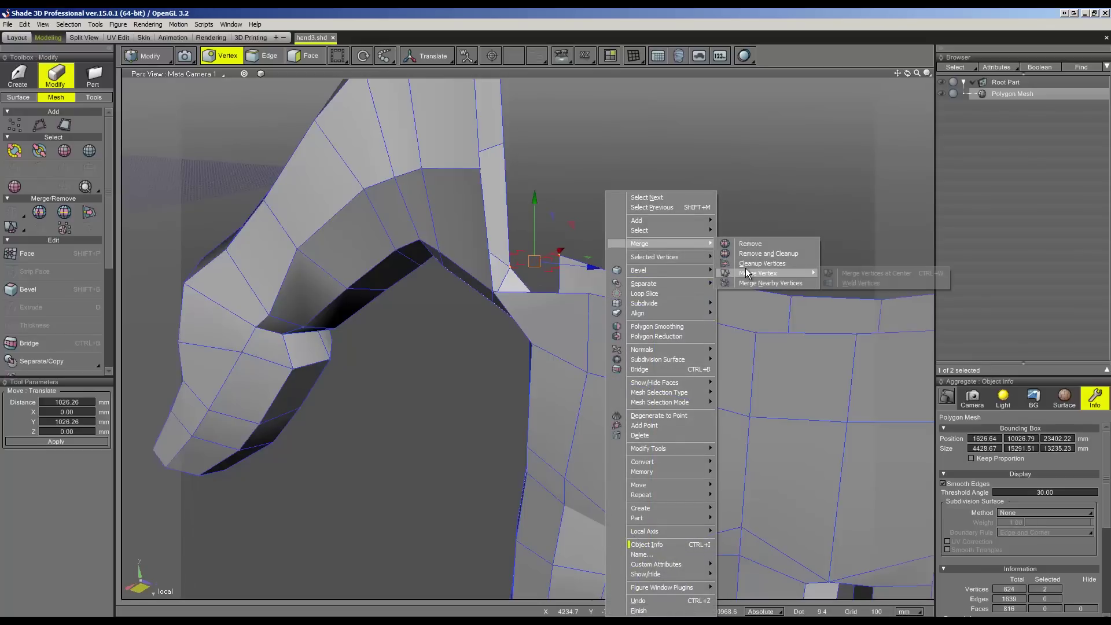
pyautogui.click(850, 283)
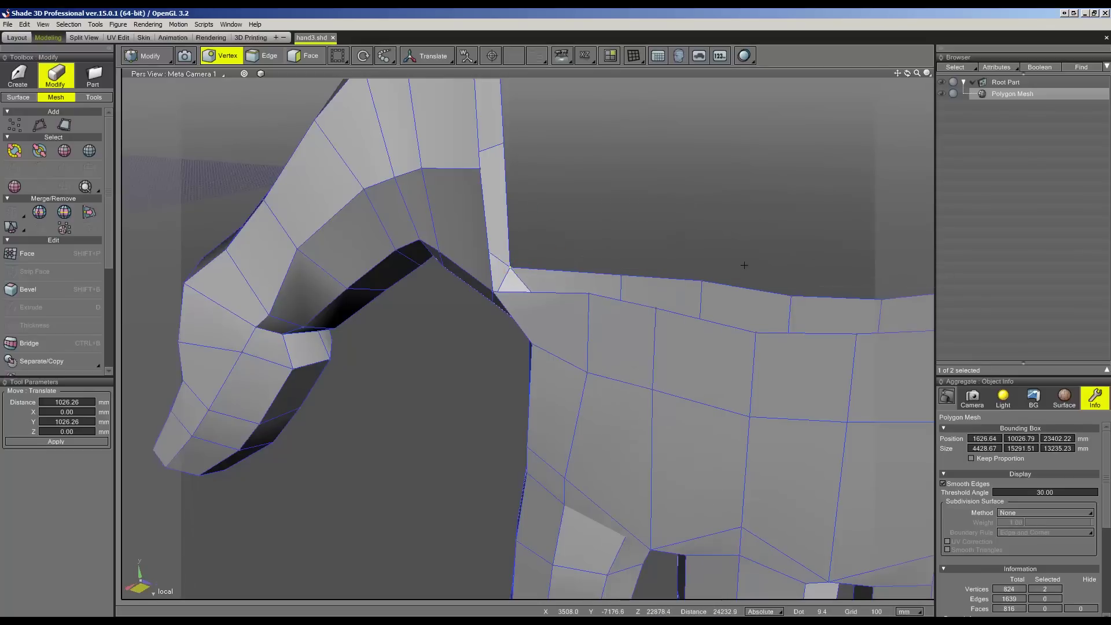
# - Nudge a wrist vertex slightly into place and check the wrist shape
pyautogui.moveTo(702, 232)
pyautogui.mouseDown(button='middle')
pyautogui.moveTo(601, 298)
pyautogui.moveTo(602, 312)
pyautogui.moveTo(622, 303)
pyautogui.moveTo(632, 313)
pyautogui.moveTo(567, 292)
pyautogui.mouseUp(button='middle')
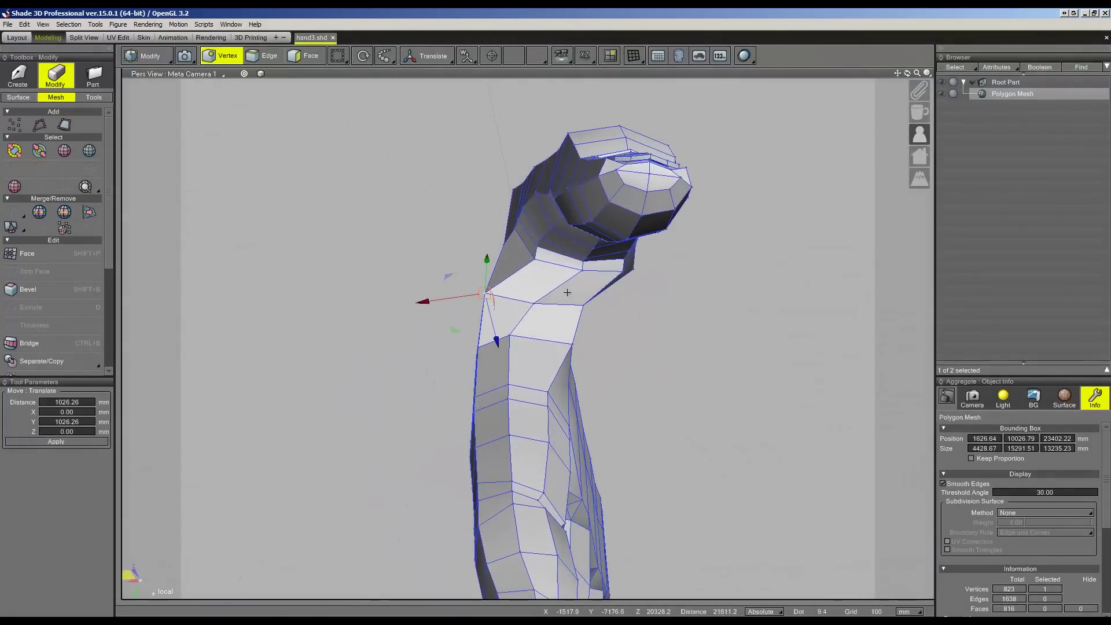
pyautogui.click(580, 269)
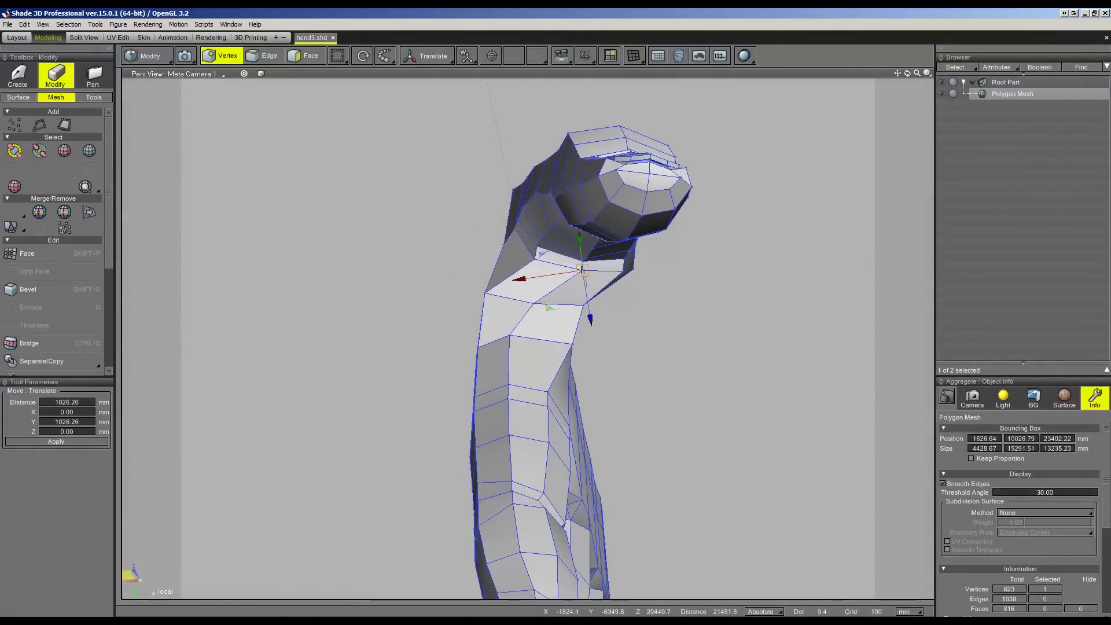
pyautogui.moveTo(526, 265); pyautogui.dragTo(483, 239)
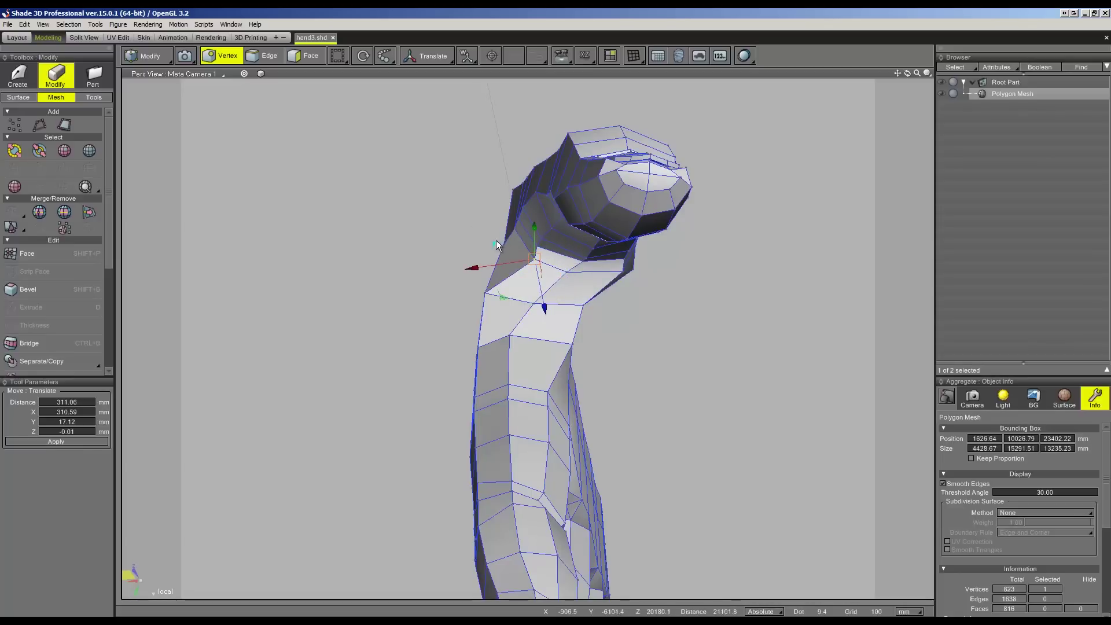
pyautogui.moveTo(483, 238)
pyautogui.mouseDown(button='middle')
pyautogui.moveTo(518, 258)
pyautogui.moveTo(519, 246)
pyautogui.mouseUp(button='middle')
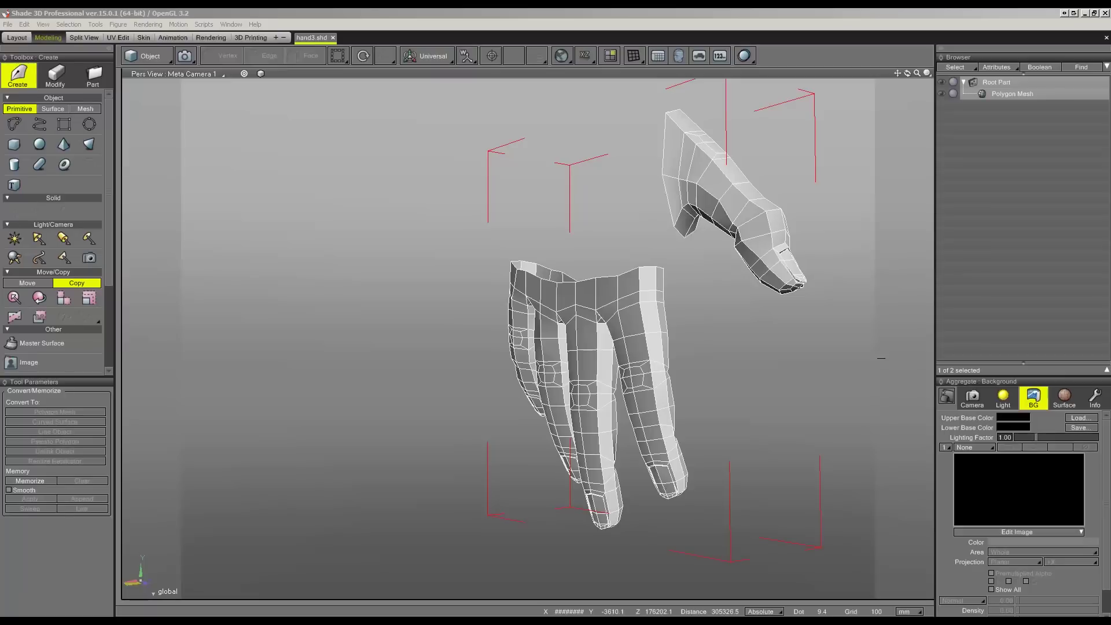
# - Select the Polygon Mesh's whole top edge loop using the mesh editing tools
pyautogui.click(167, 56)
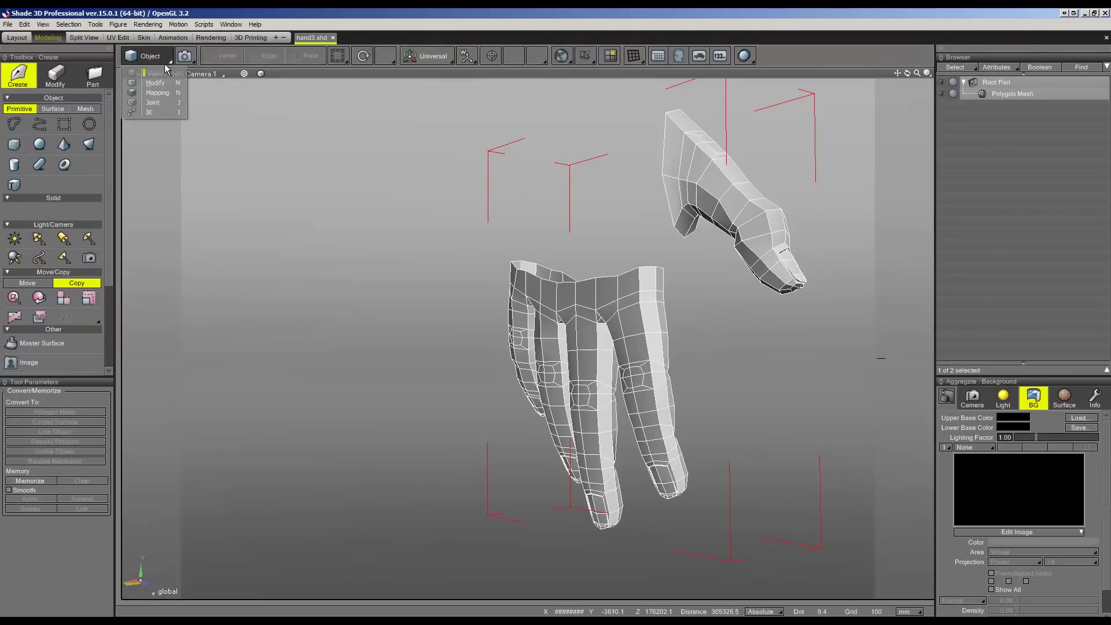
pyautogui.click(162, 82)
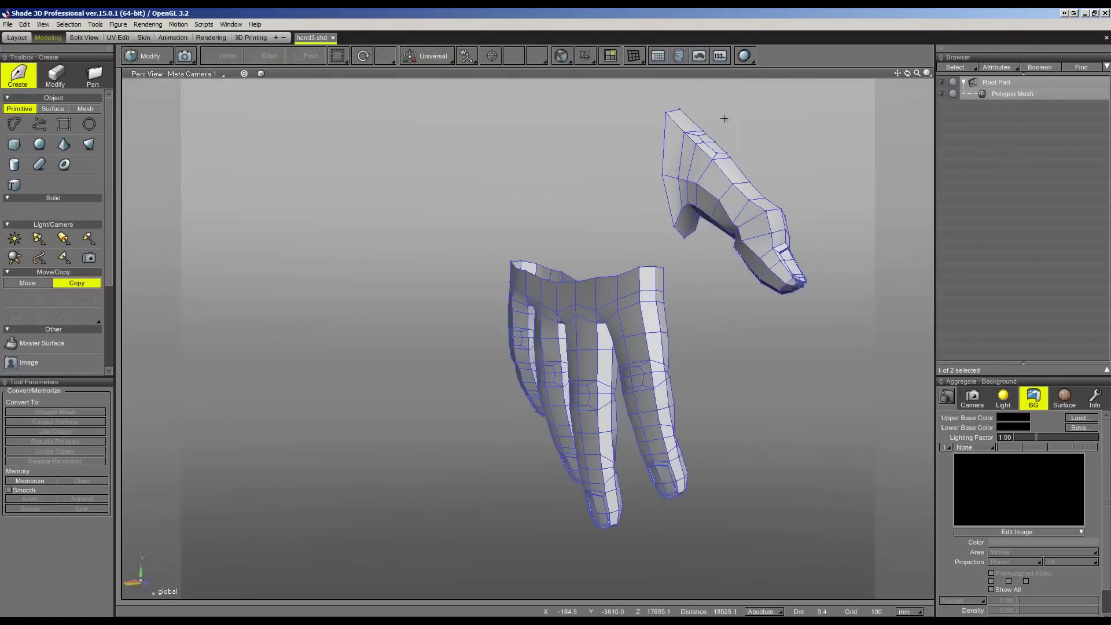
pyautogui.click(1020, 96)
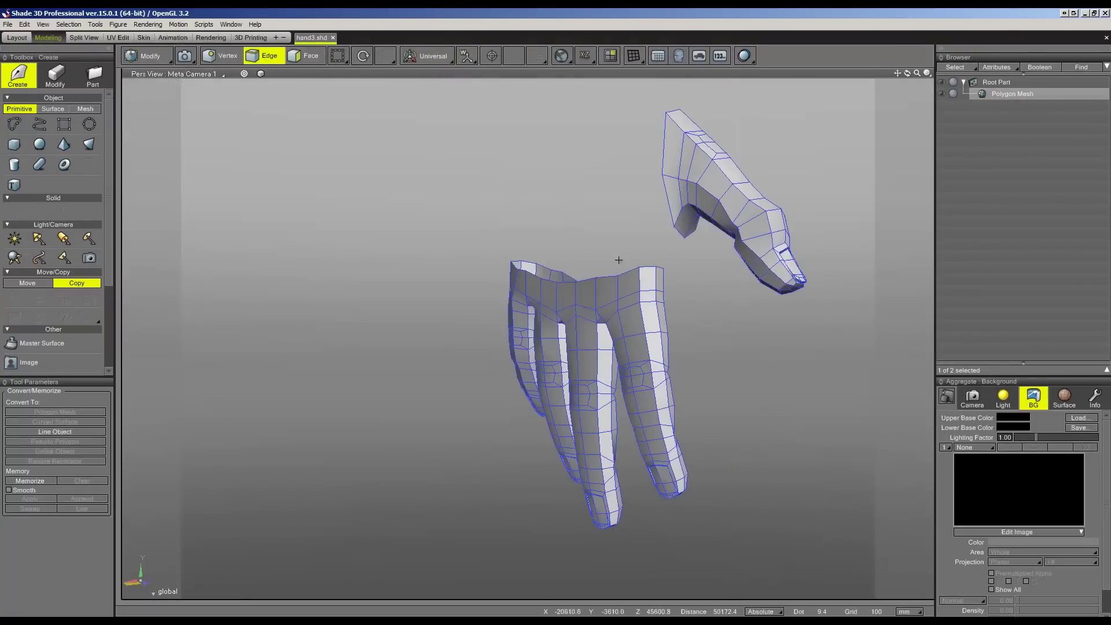
pyautogui.click(602, 276)
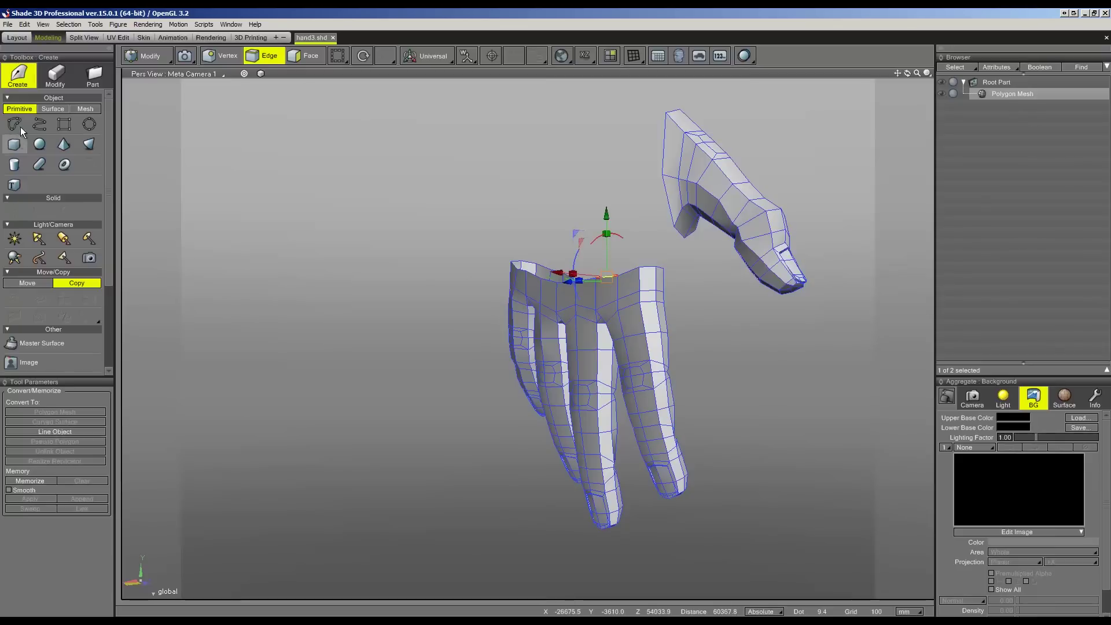
pyautogui.click(66, 71)
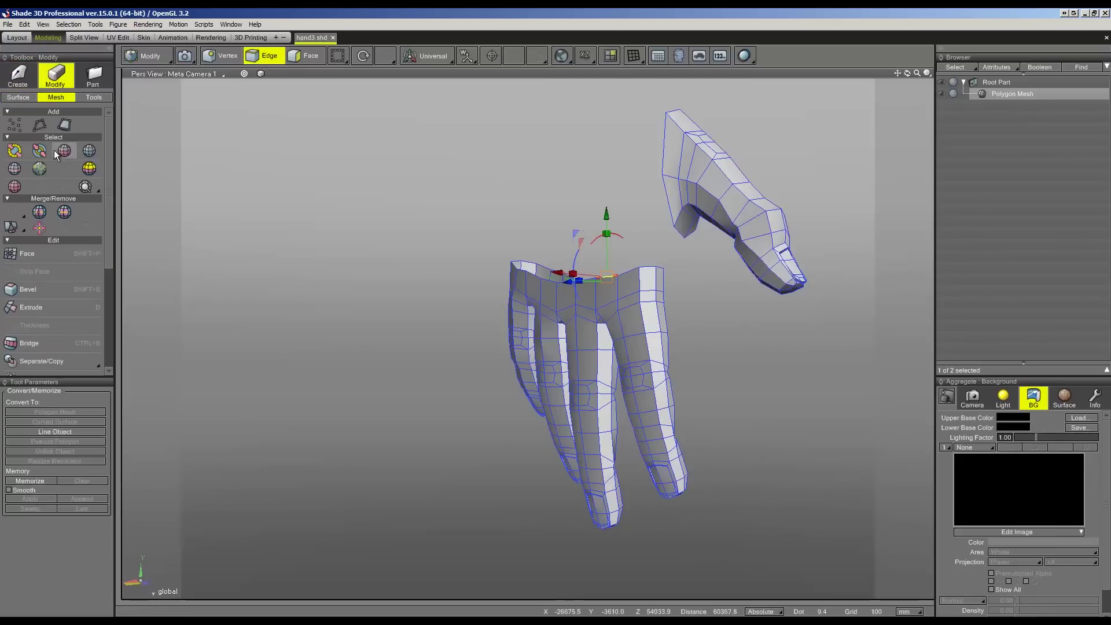
pyautogui.click(31, 169)
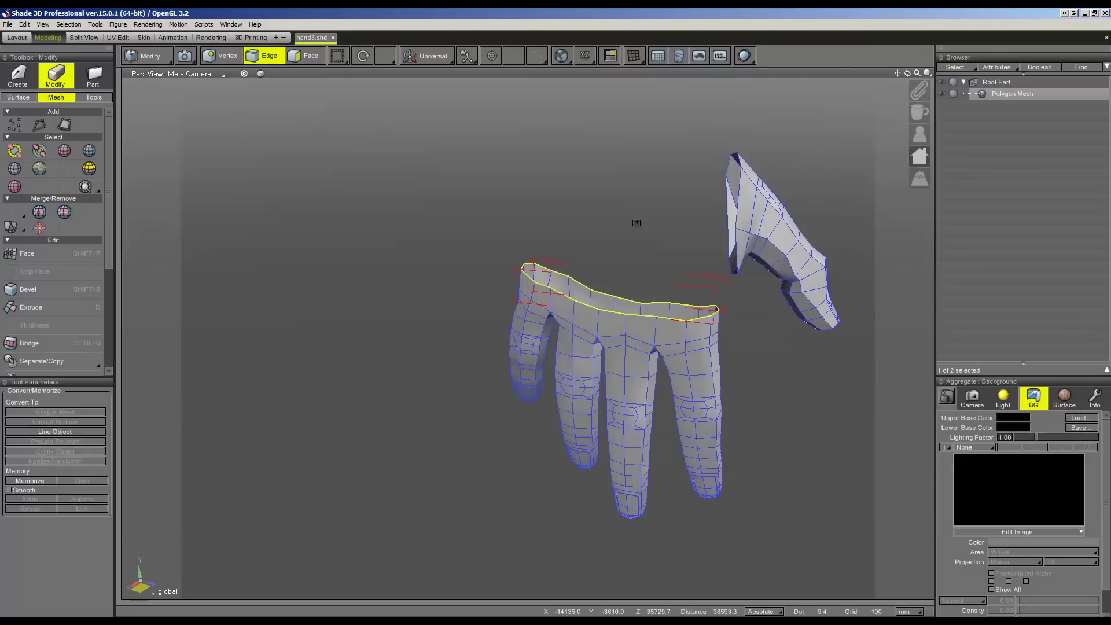
# - Raise the top edge loop 1016.55 mm along Y and bridge it to the facing edges
pyautogui.moveTo(651, 231); pyautogui.dragTo(636, 224, button='middle')
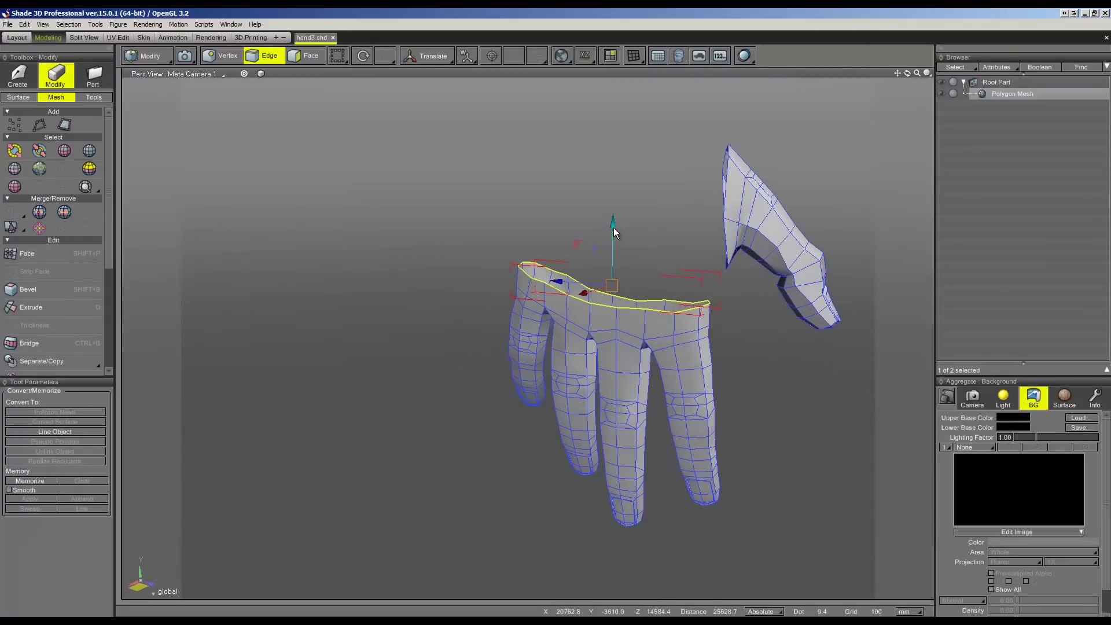
pyautogui.moveTo(614, 219)
pyautogui.mouseDown()
pyautogui.moveTo(616, 189)
pyautogui.moveTo(617, 200)
pyautogui.mouseUp()
pyautogui.moveTo(613, 215); pyautogui.dragTo(619, 217, button='middle')
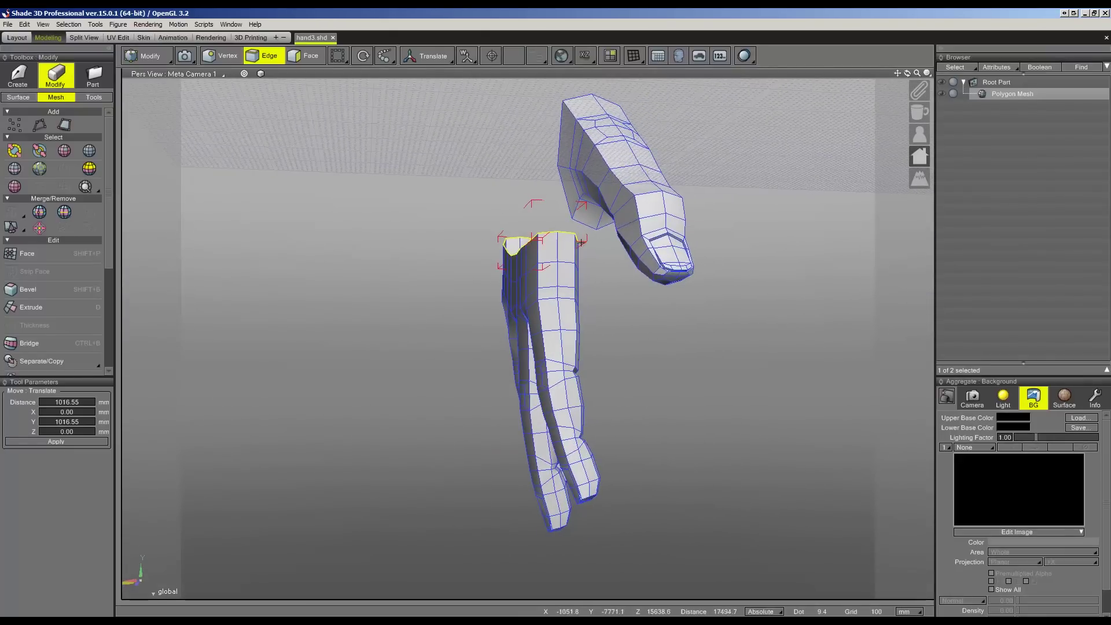
pyautogui.scroll(2, 575, 199)
pyautogui.click(557, 201)
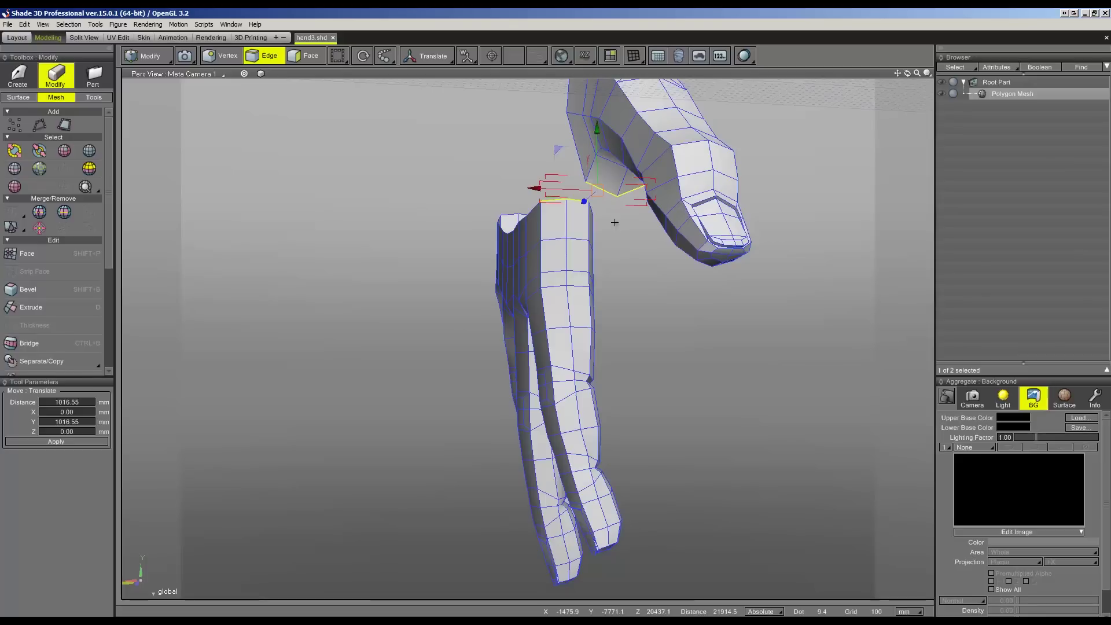
pyautogui.hotkey('ctrl', 'b')
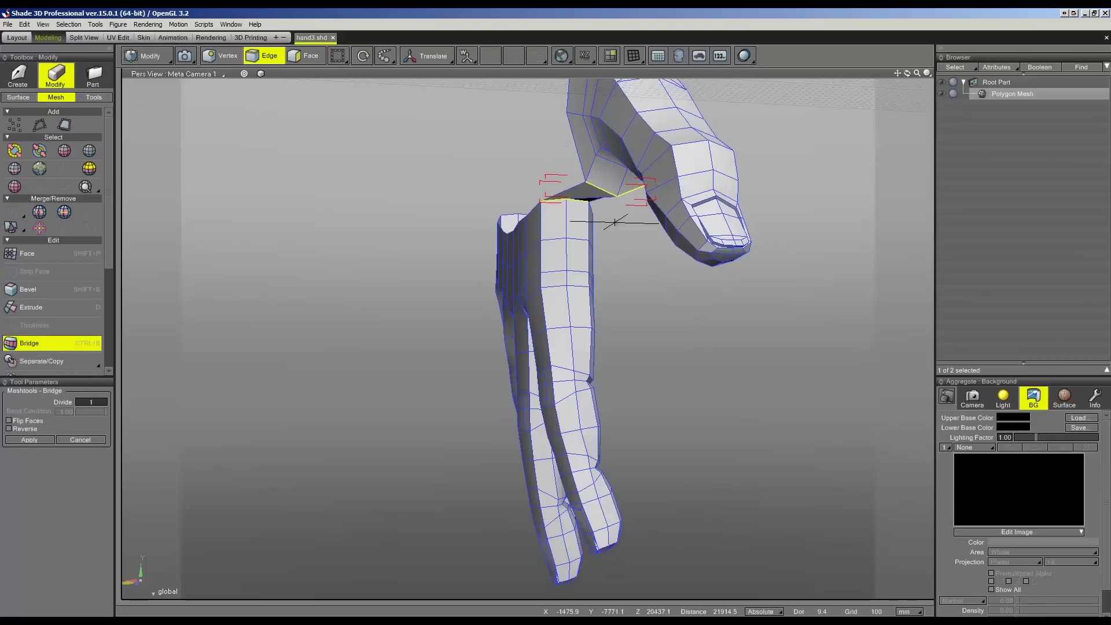
pyautogui.moveTo(605, 214); pyautogui.dragTo(608, 215, button='middle')
pyautogui.press('Return')
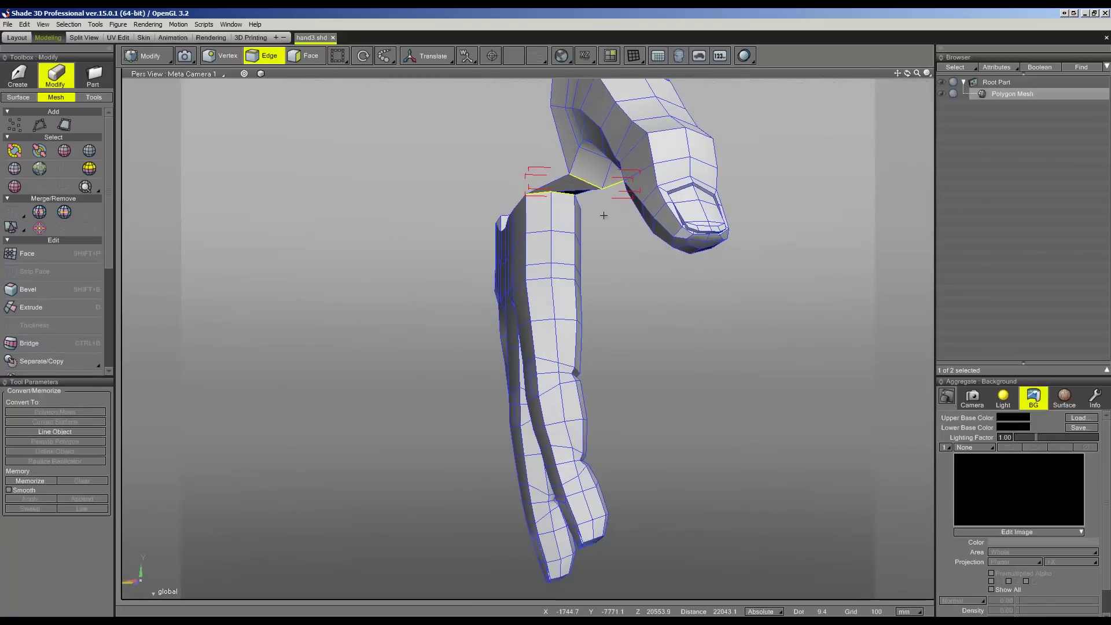
pyautogui.moveTo(590, 269); pyautogui.dragTo(593, 272, button='middle')
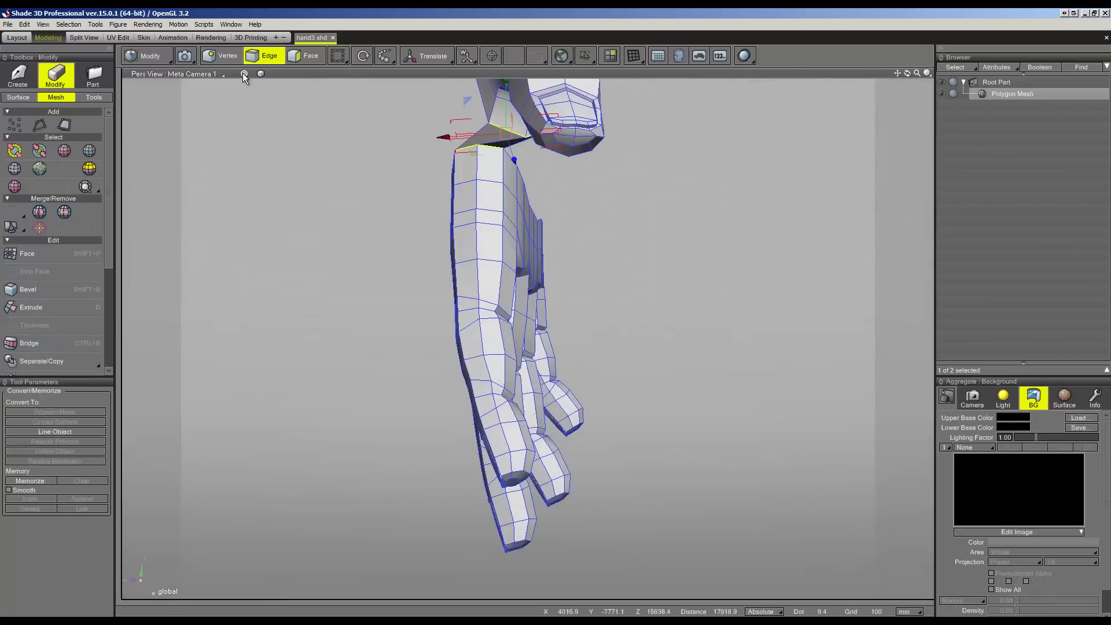
# - Move the vertex at the bridge corner up and outward
pyautogui.click(244, 74)
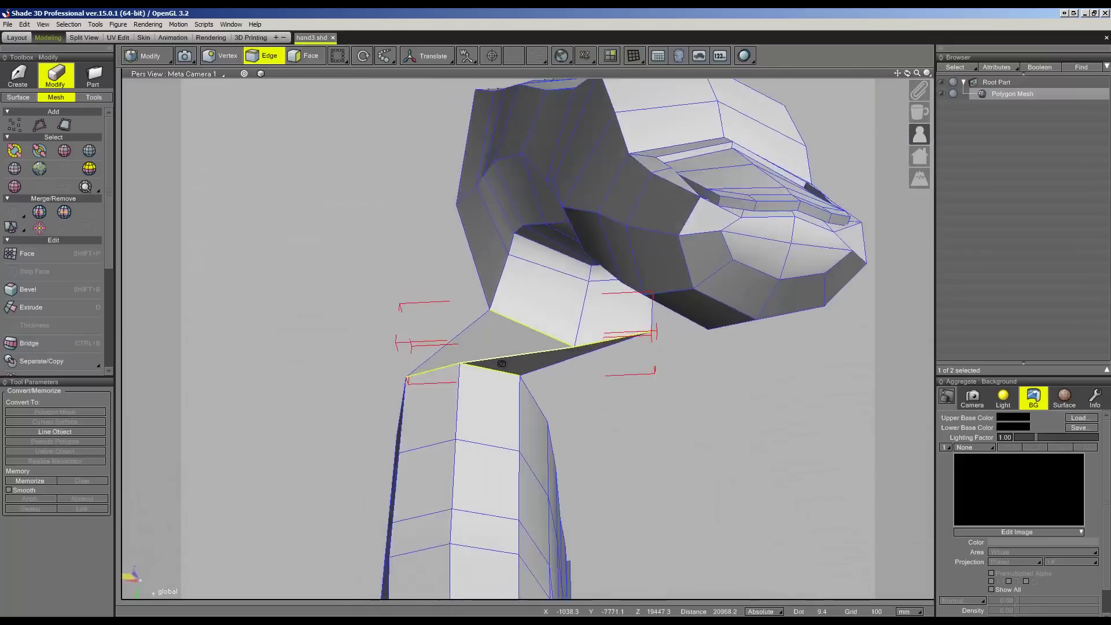
pyautogui.click(210, 53)
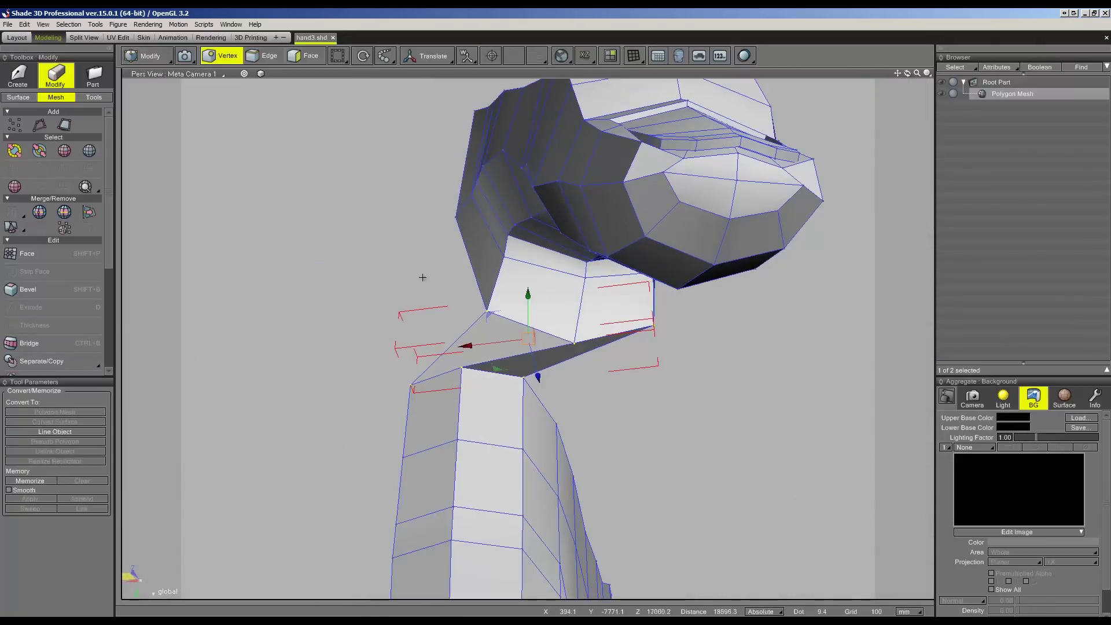
pyautogui.moveTo(492, 317); pyautogui.dragTo(414, 311)
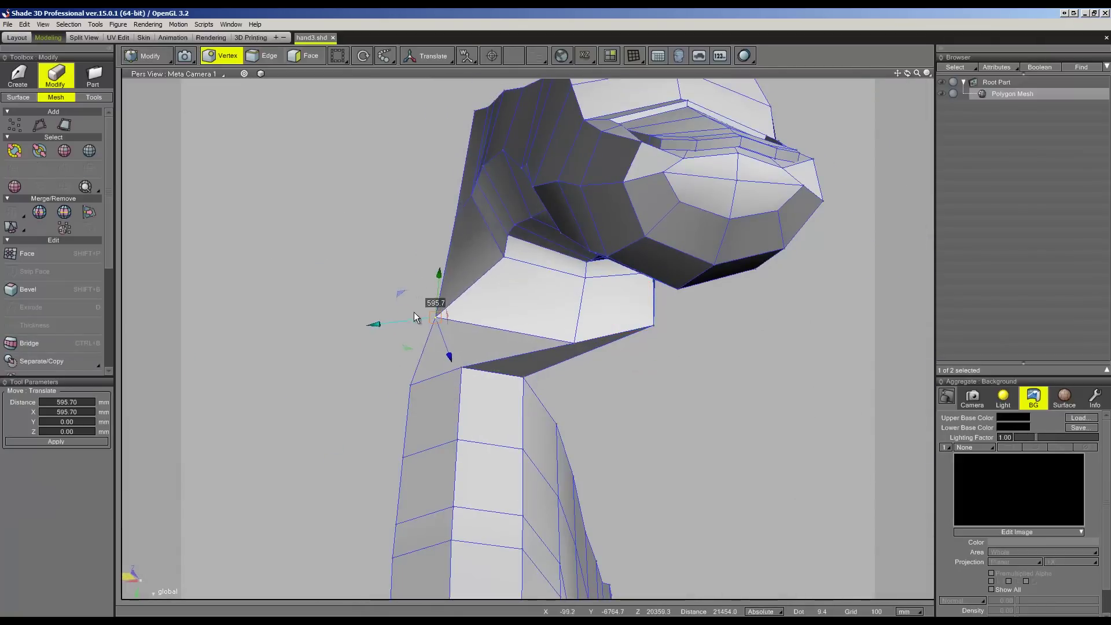
pyautogui.moveTo(507, 383)
pyautogui.mouseDown()
pyautogui.moveTo(547, 340)
pyautogui.moveTo(483, 354)
pyautogui.mouseUp()
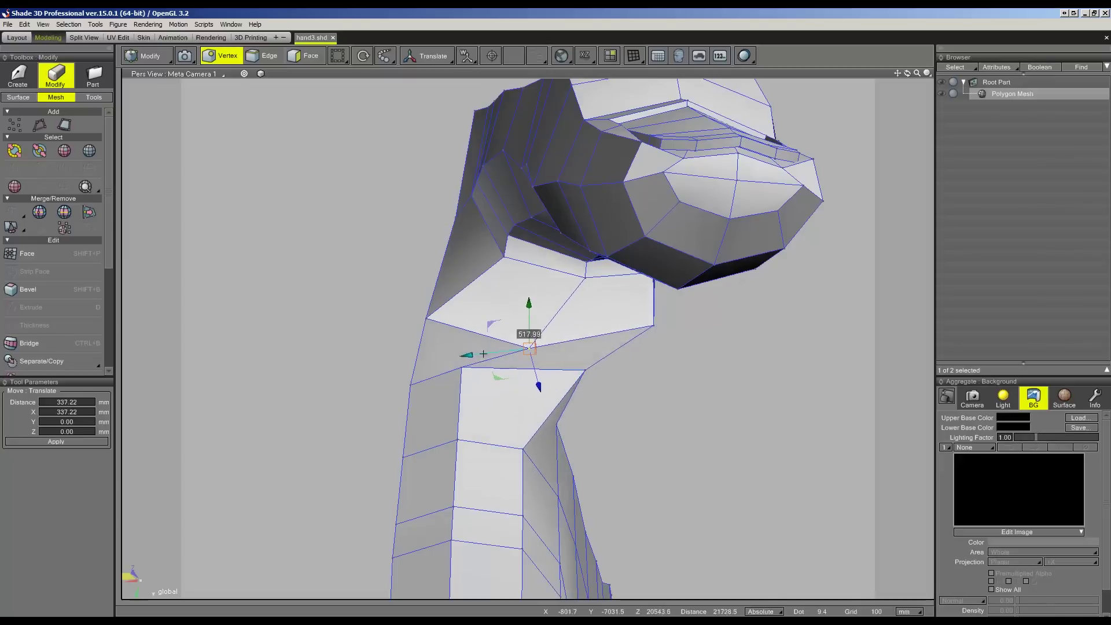
# - Lift and reposition the neighbouring vertex along the neck joint
pyautogui.click(454, 371)
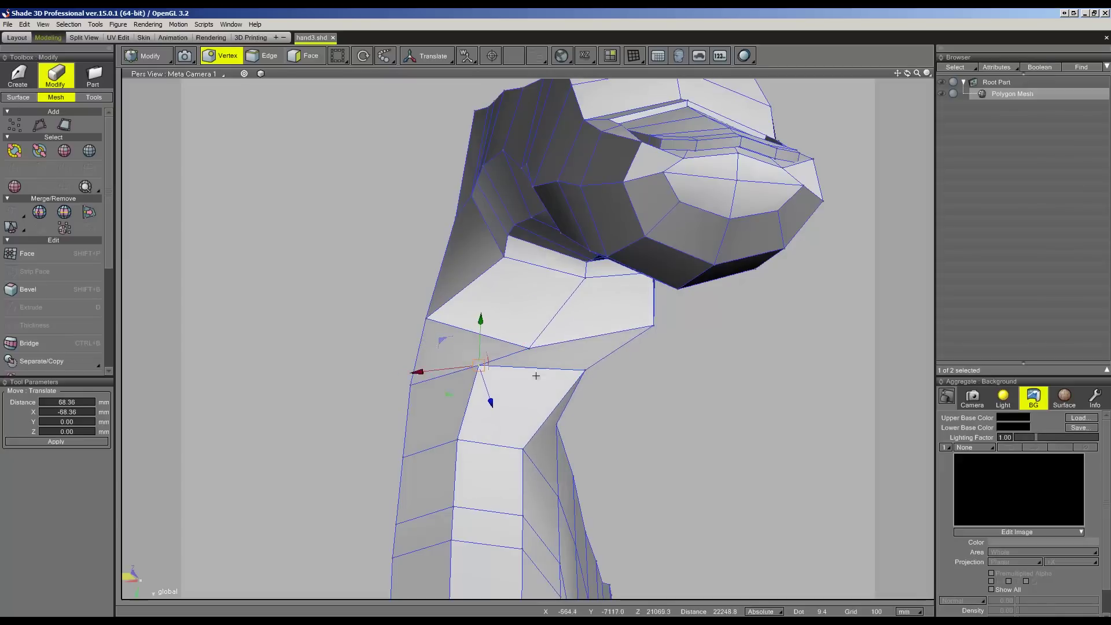
pyautogui.moveTo(536, 376); pyautogui.dragTo(509, 376)
pyautogui.moveTo(509, 376); pyautogui.dragTo(548, 329, button='middle')
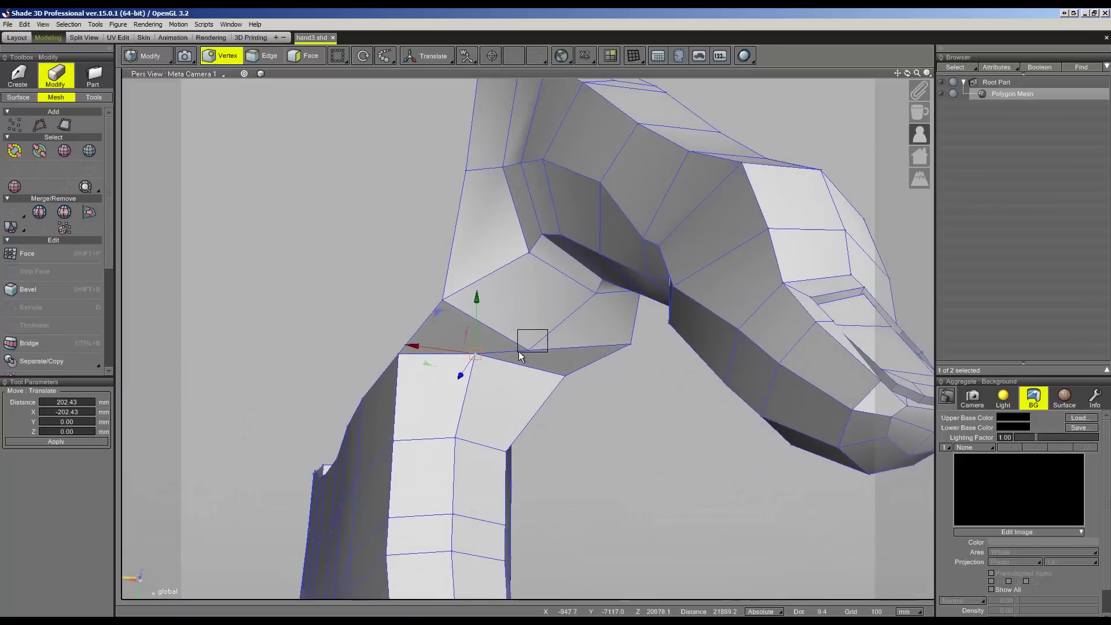
pyautogui.moveTo(520, 356); pyautogui.dragTo(526, 331)
pyautogui.moveTo(526, 330); pyautogui.dragTo(623, 325, button='middle')
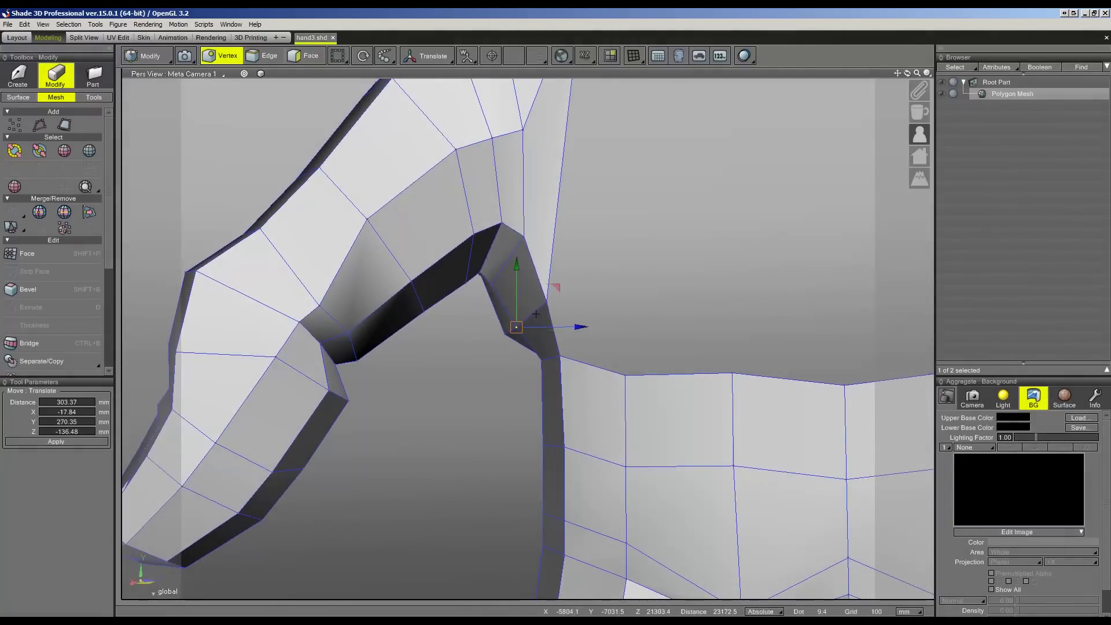
pyautogui.moveTo(524, 329)
pyautogui.mouseDown()
pyautogui.moveTo(572, 287)
pyautogui.moveTo(557, 287)
pyautogui.mouseUp()
pyautogui.moveTo(507, 347); pyautogui.dragTo(541, 300)
pyautogui.moveTo(541, 301); pyautogui.dragTo(384, 313, button='middle')
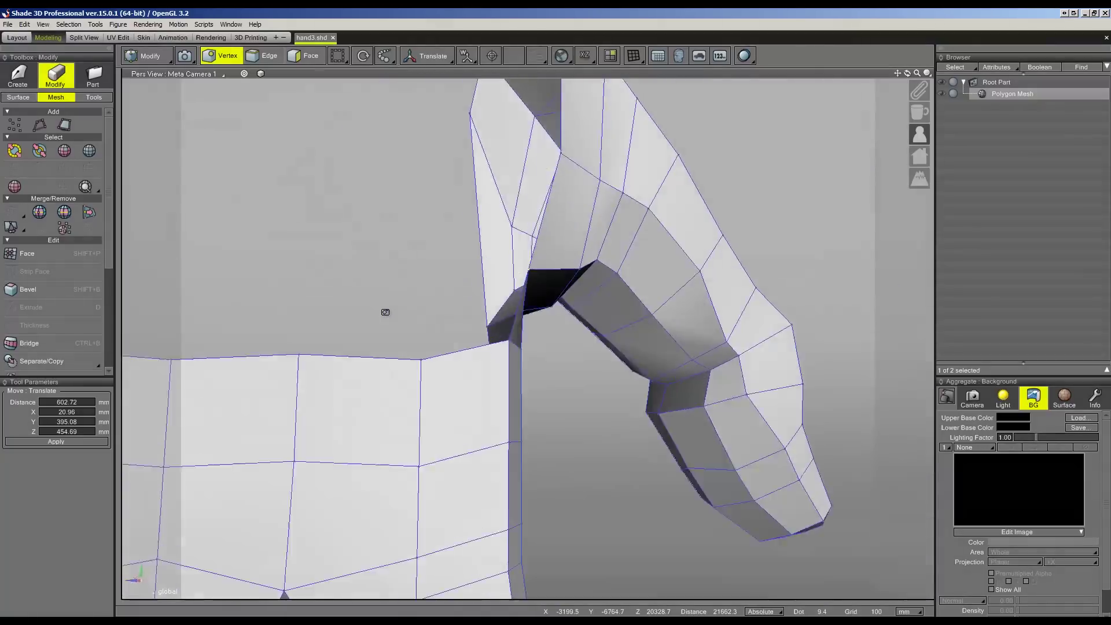
# - View the head from the front and select a vertex on the neck's right edge
pyautogui.scroll(-5, 384, 311)
pyautogui.moveTo(453, 315)
pyautogui.mouseDown(button='middle')
pyautogui.moveTo(513, 345)
pyautogui.moveTo(525, 367)
pyautogui.mouseUp(button='middle')
pyautogui.scroll(3, 599, 345)
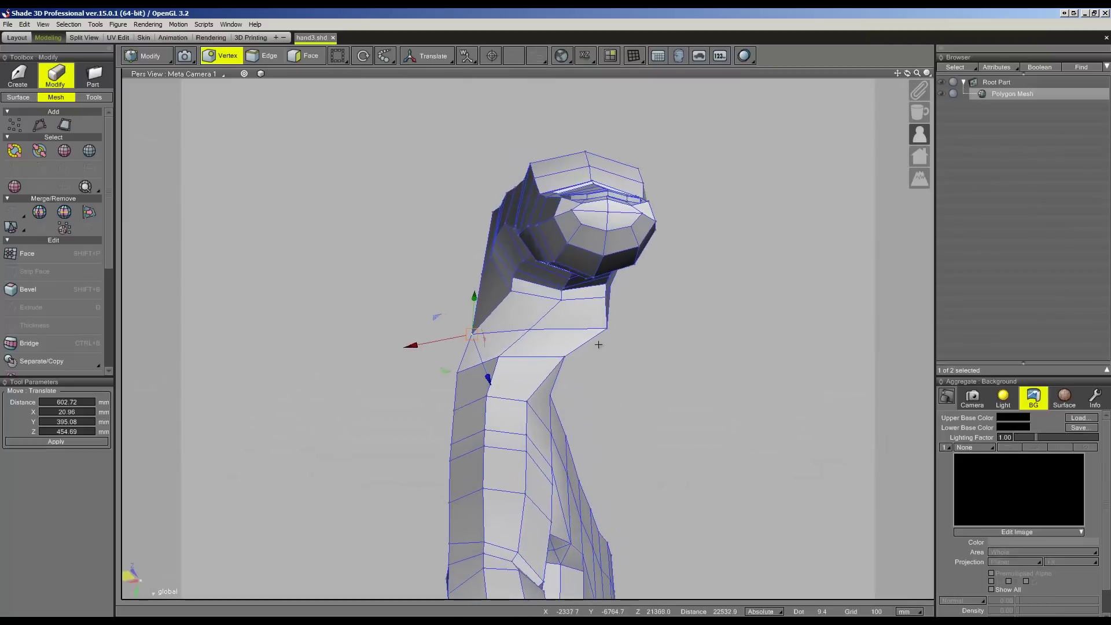
pyautogui.scroll(1, 599, 344)
pyautogui.click(599, 331)
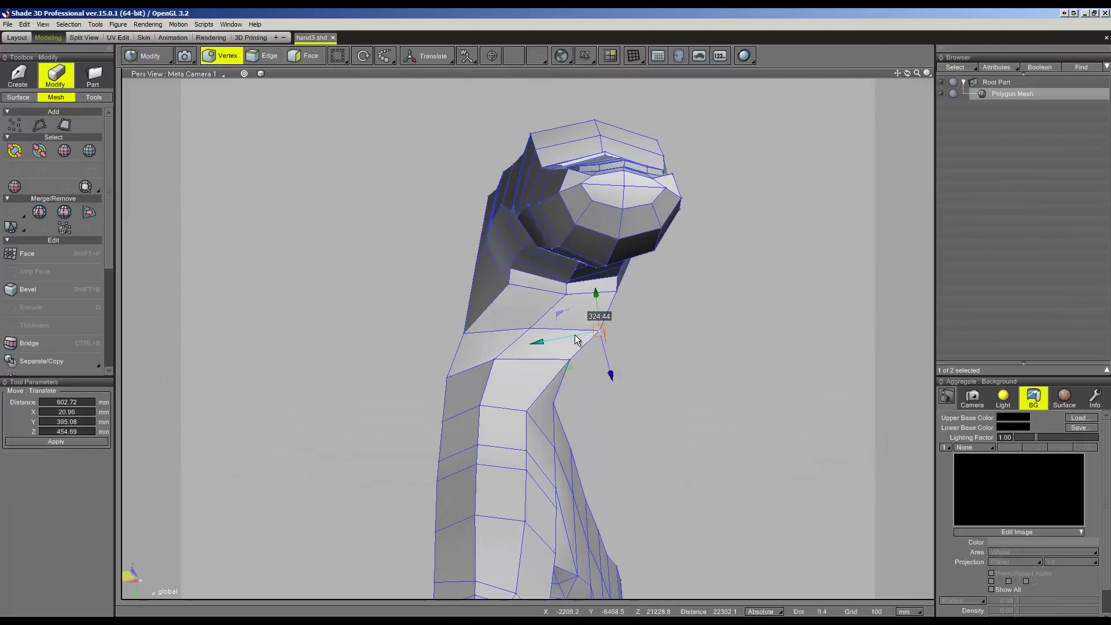
pyautogui.moveTo(566, 387)
pyautogui.mouseDown(button='middle')
pyautogui.moveTo(559, 392)
pyautogui.moveTo(622, 399)
pyautogui.moveTo(626, 364)
pyautogui.moveTo(584, 370)
pyautogui.moveTo(602, 380)
pyautogui.moveTo(580, 396)
pyautogui.mouseUp(button='middle')
# - Slide another neck vertex sideways, ending 267.25 mm along negative X
pyautogui.click(524, 414)
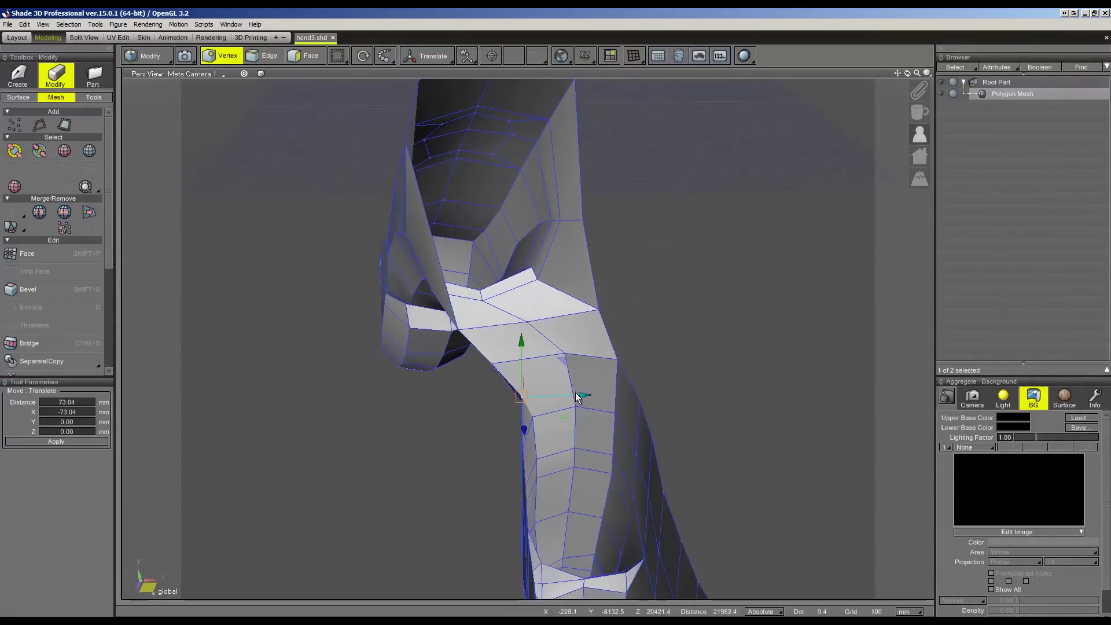
pyautogui.moveTo(565, 397); pyautogui.dragTo(546, 404)
pyautogui.moveTo(546, 404)
pyautogui.mouseDown(button='middle')
pyautogui.moveTo(592, 419)
pyautogui.moveTo(457, 399)
pyautogui.mouseUp(button='middle')
pyautogui.moveTo(457, 399)
pyautogui.mouseDown()
pyautogui.moveTo(428, 393)
pyautogui.moveTo(437, 402)
pyautogui.mouseUp()
pyautogui.moveTo(438, 403)
pyautogui.mouseDown(button='middle')
pyautogui.moveTo(425, 422)
pyautogui.moveTo(647, 374)
pyautogui.mouseUp(button='middle')
pyautogui.scroll(-2, 645, 387)
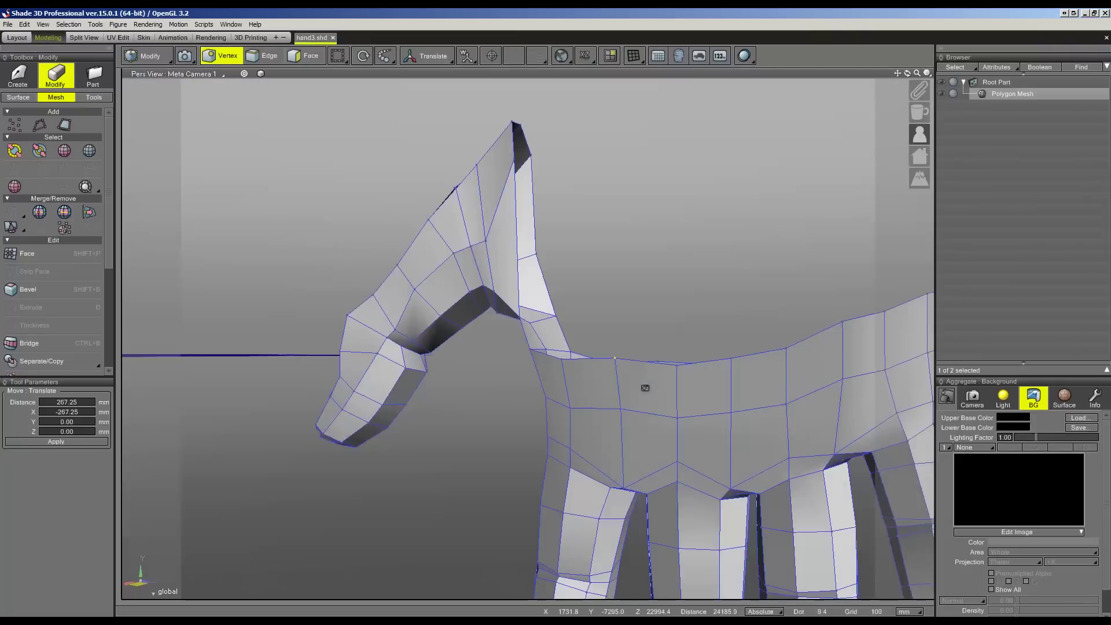
pyautogui.scroll(3, 643, 377)
pyautogui.click(666, 266)
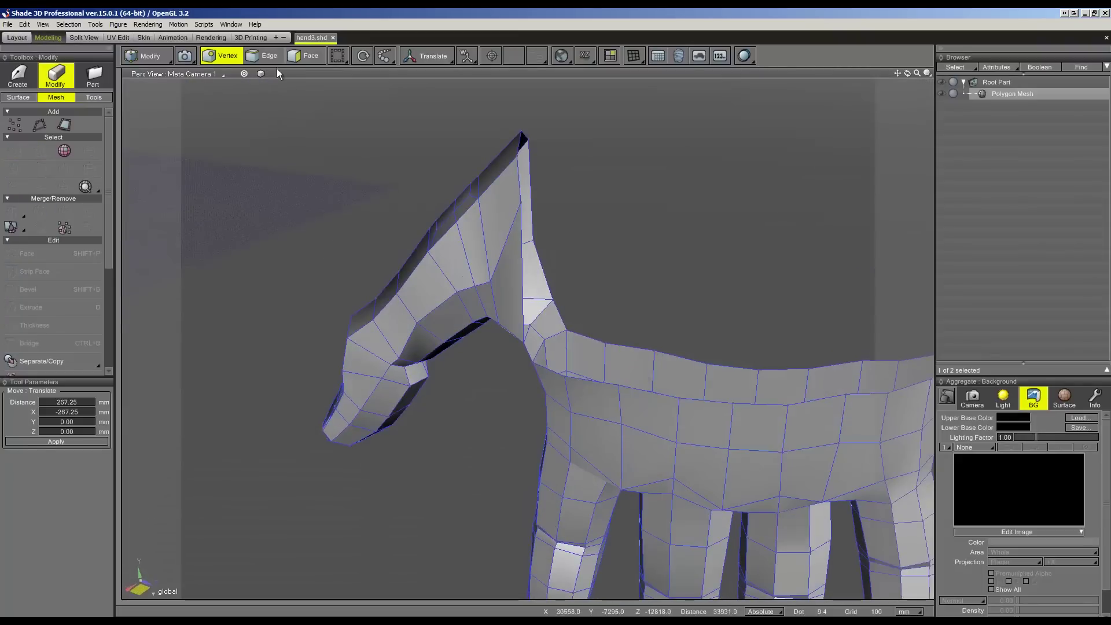
# - Select the back edge loop without the neck edges and raise it 1679.85 mm along Y
pyautogui.click(589, 341)
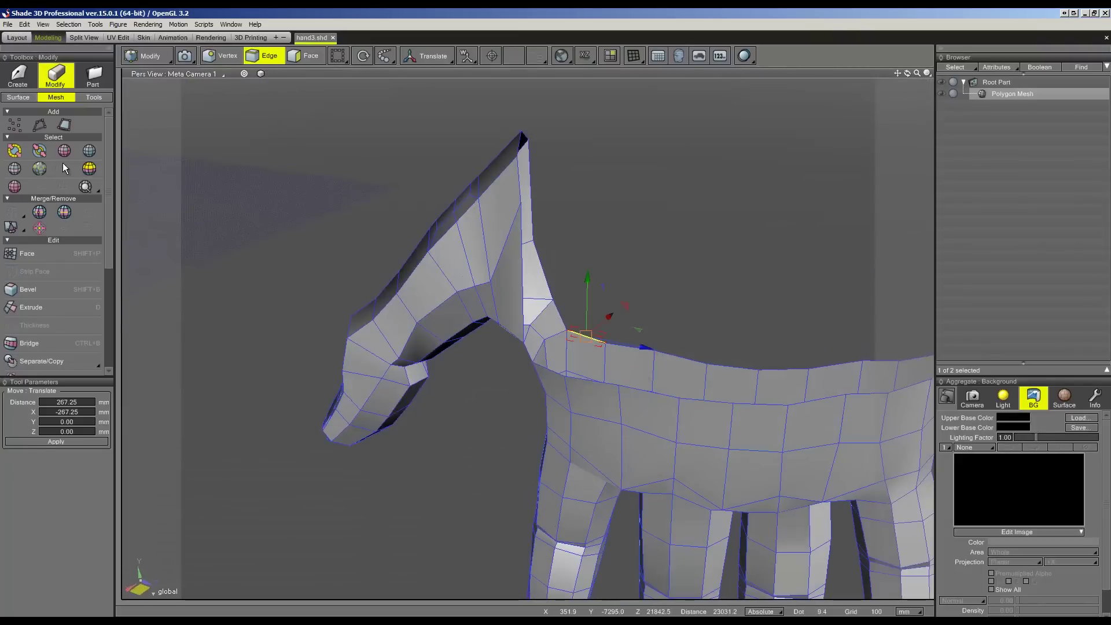
pyautogui.click(14, 169)
pyautogui.keyDown('ctrl'); pyautogui.moveTo(477, 147); pyautogui.dragTo(646, 319); pyautogui.keyUp('ctrl')
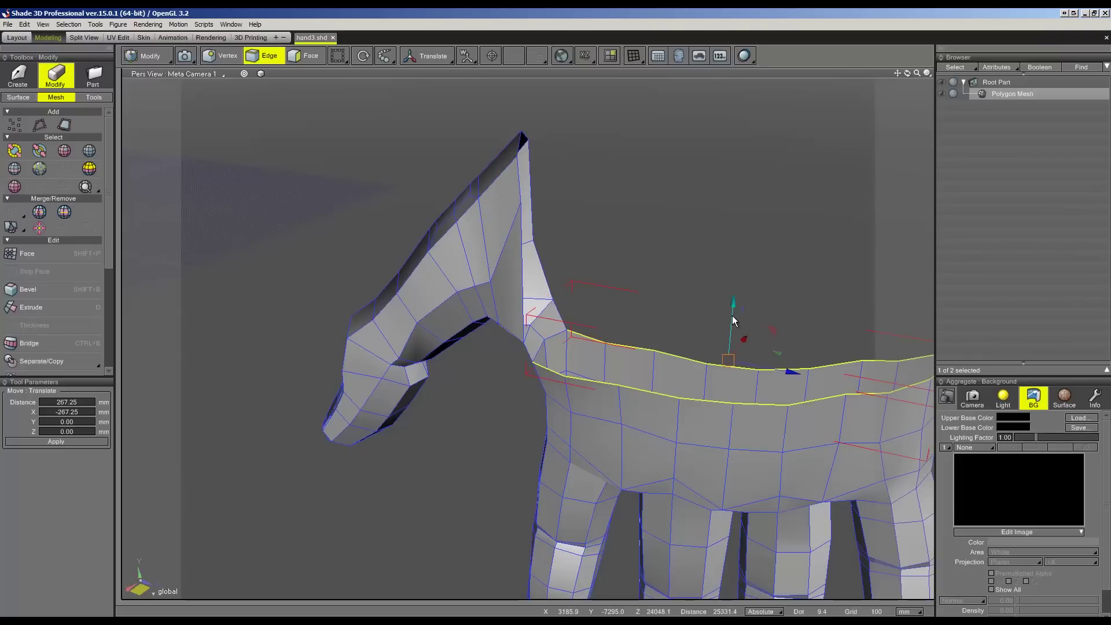
pyautogui.moveTo(733, 316); pyautogui.dragTo(727, 219)
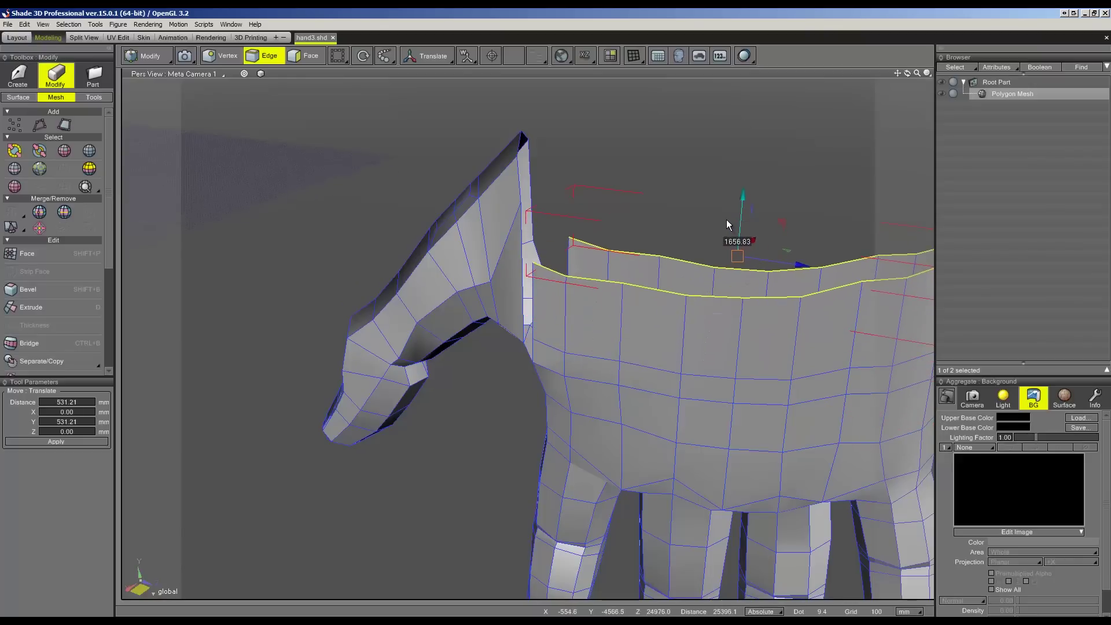
# - In Vertex mode, drag the inner-ear vertex down and pick vertices under the head
pyautogui.click(217, 55)
pyautogui.click(522, 198)
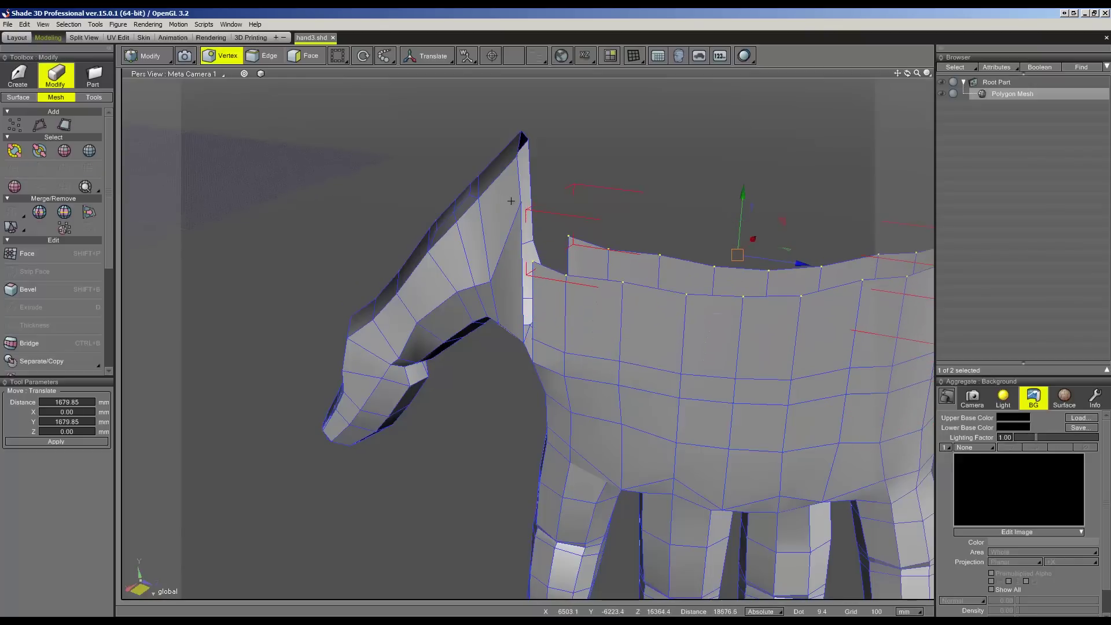
pyautogui.moveTo(517, 214); pyautogui.dragTo(519, 266)
pyautogui.moveTo(519, 266)
pyautogui.mouseDown(button='middle')
pyautogui.moveTo(556, 218)
pyautogui.moveTo(567, 243)
pyautogui.mouseUp(button='middle')
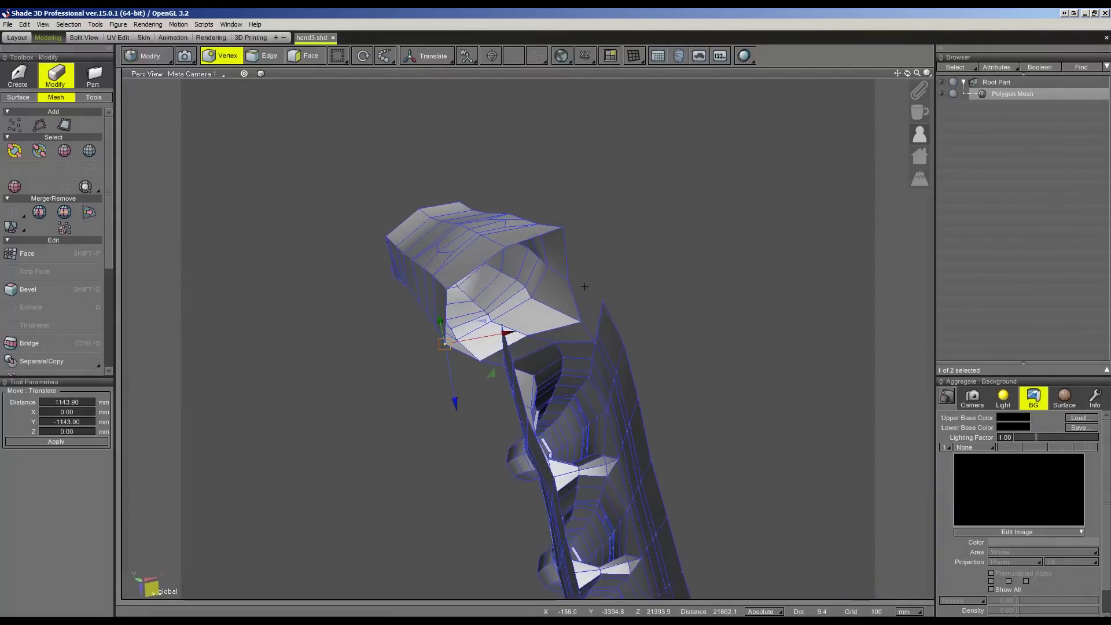
pyautogui.click(568, 279)
pyautogui.moveTo(581, 314); pyautogui.dragTo(577, 323)
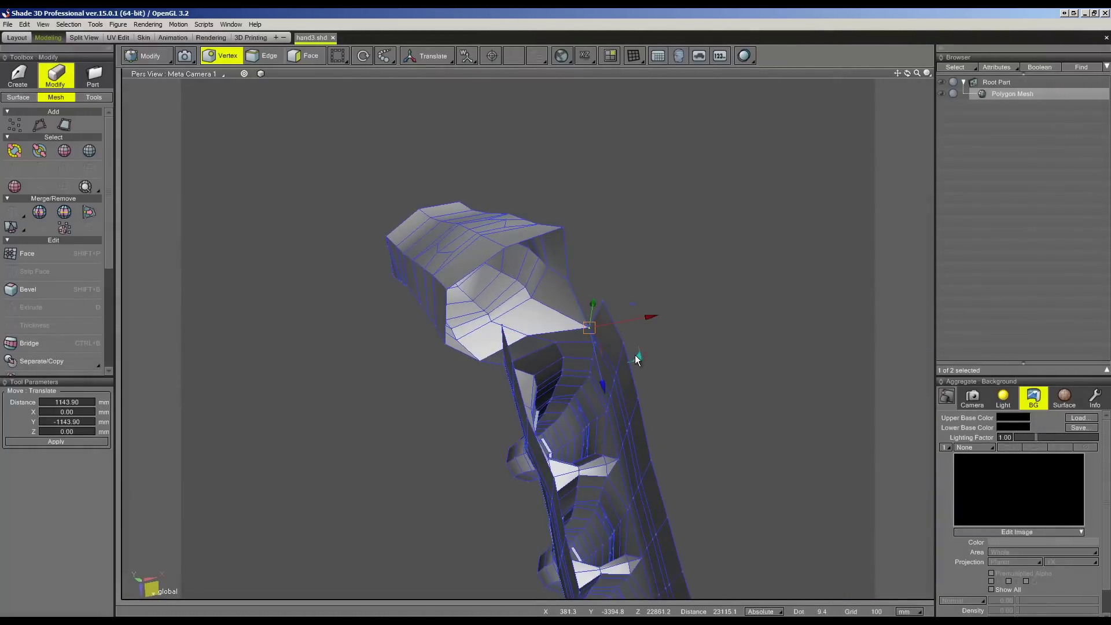
# - Move a vertex up toward the head and pull the vertices near the thumb base
pyautogui.moveTo(635, 363); pyautogui.dragTo(614, 298)
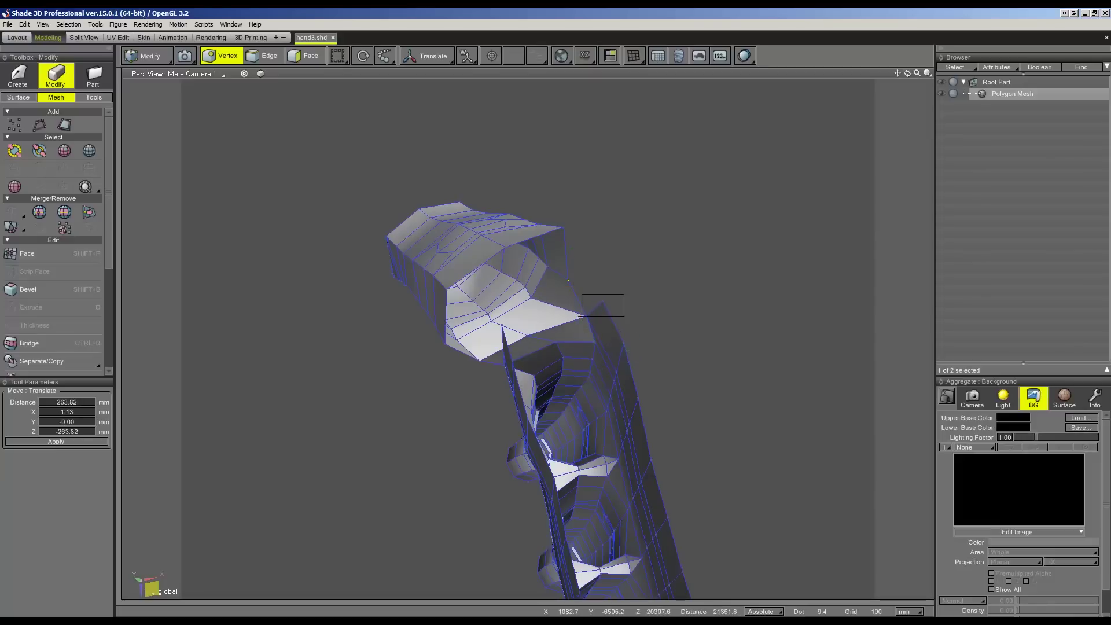
pyautogui.moveTo(636, 322); pyautogui.dragTo(645, 316)
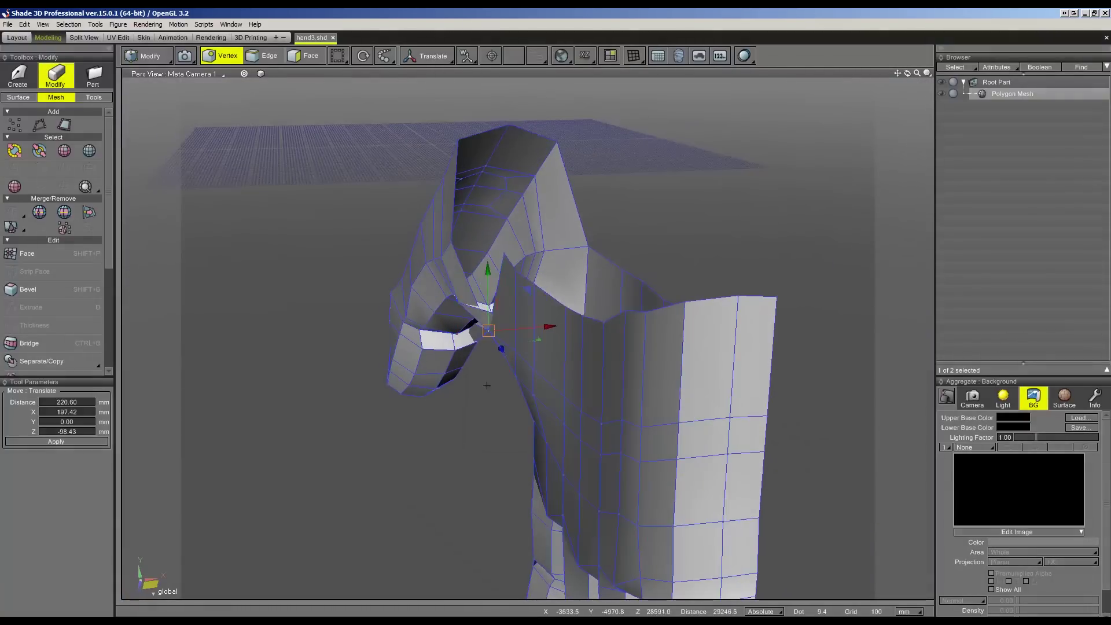
pyautogui.moveTo(493, 368); pyautogui.dragTo(547, 346, button='middle')
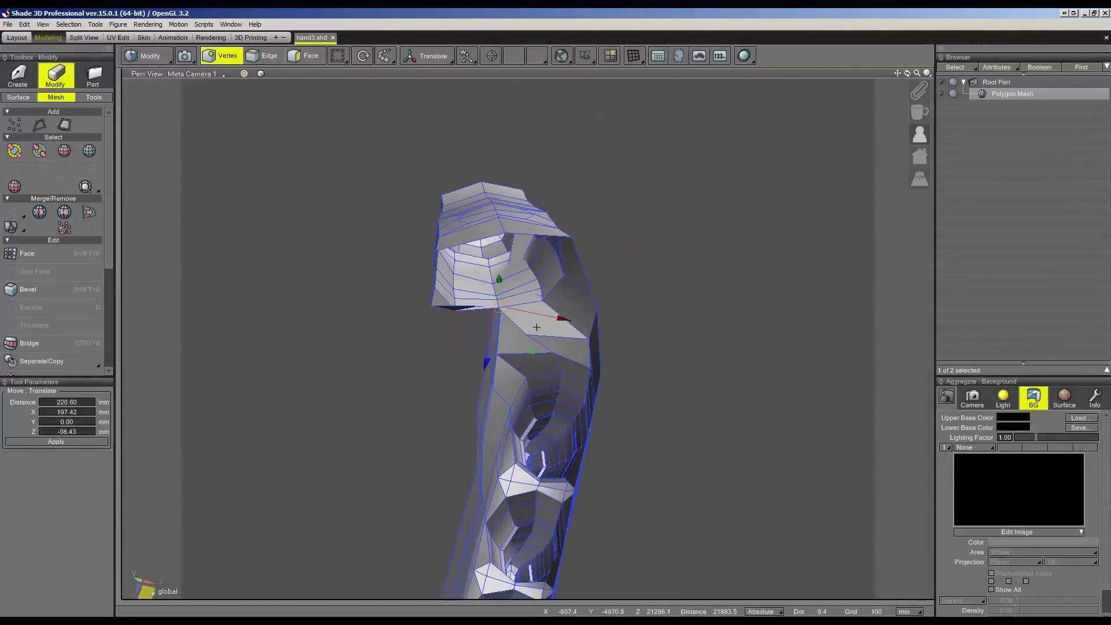
pyautogui.moveTo(536, 327); pyautogui.dragTo(543, 338)
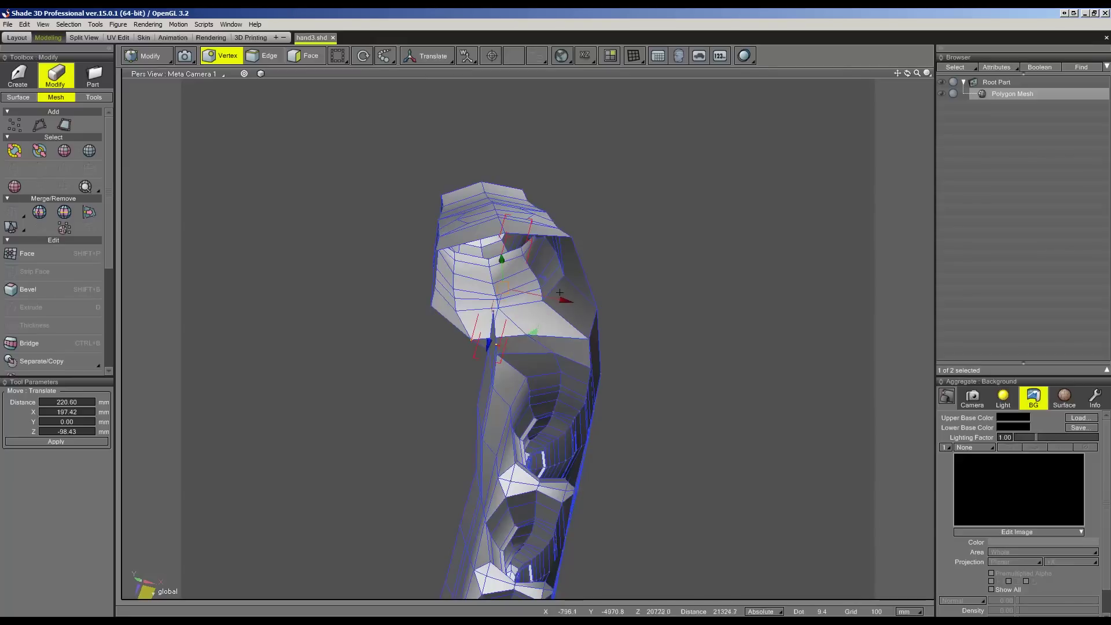
pyautogui.moveTo(522, 212); pyautogui.dragTo(466, 405, button='middle')
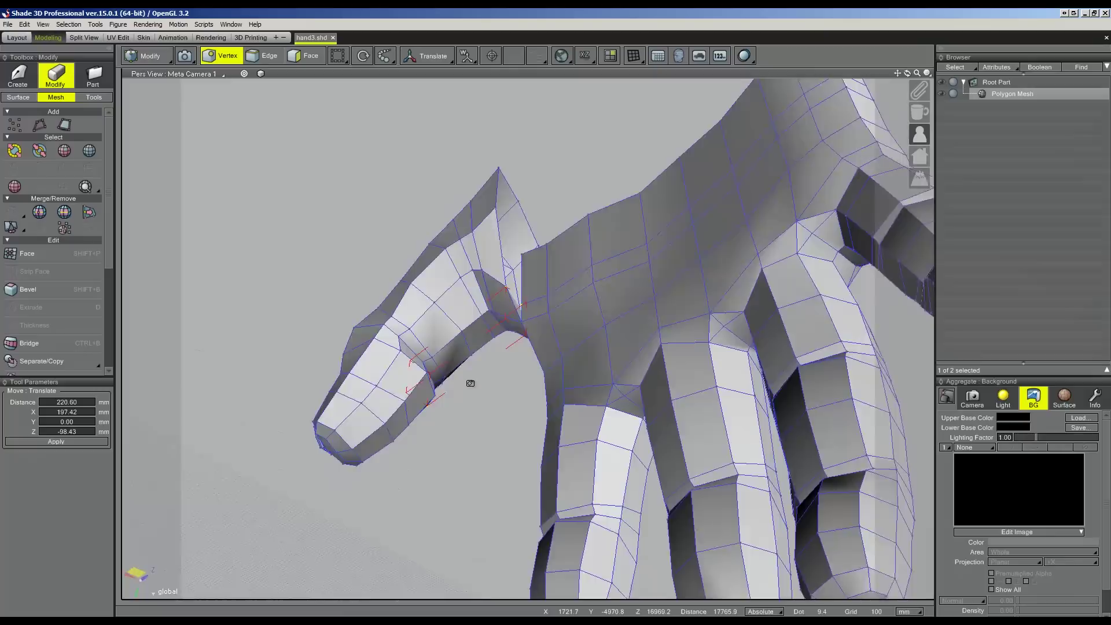
pyautogui.moveTo(465, 405)
pyautogui.mouseDown(button='middle')
pyautogui.moveTo(453, 357)
pyautogui.moveTo(566, 377)
pyautogui.mouseUp(button='middle')
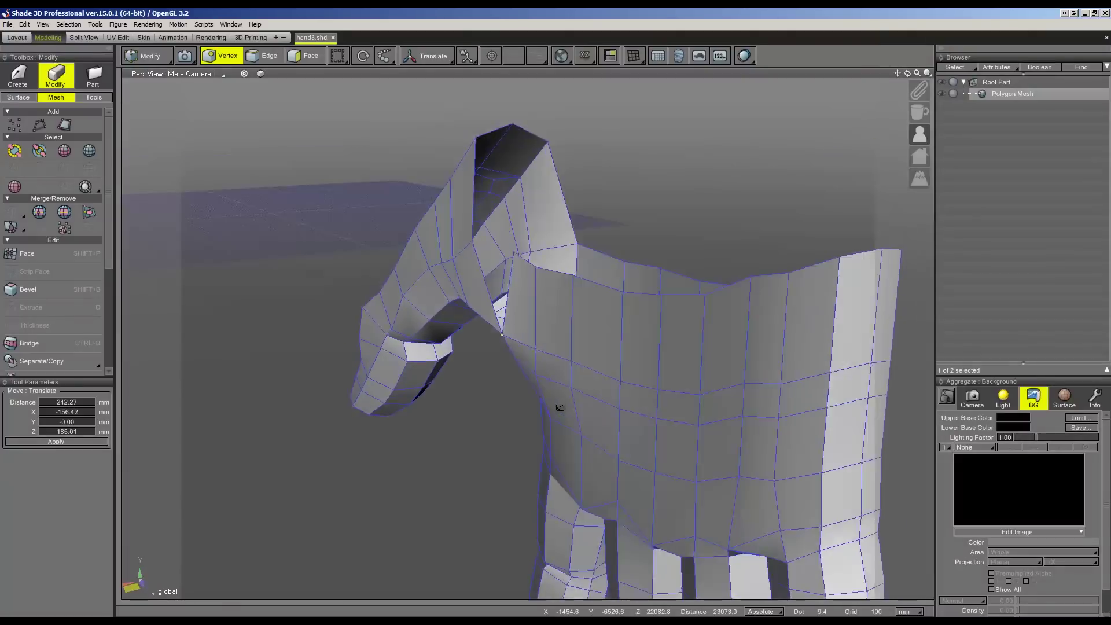
pyautogui.moveTo(559, 407); pyautogui.dragTo(600, 393, button='middle')
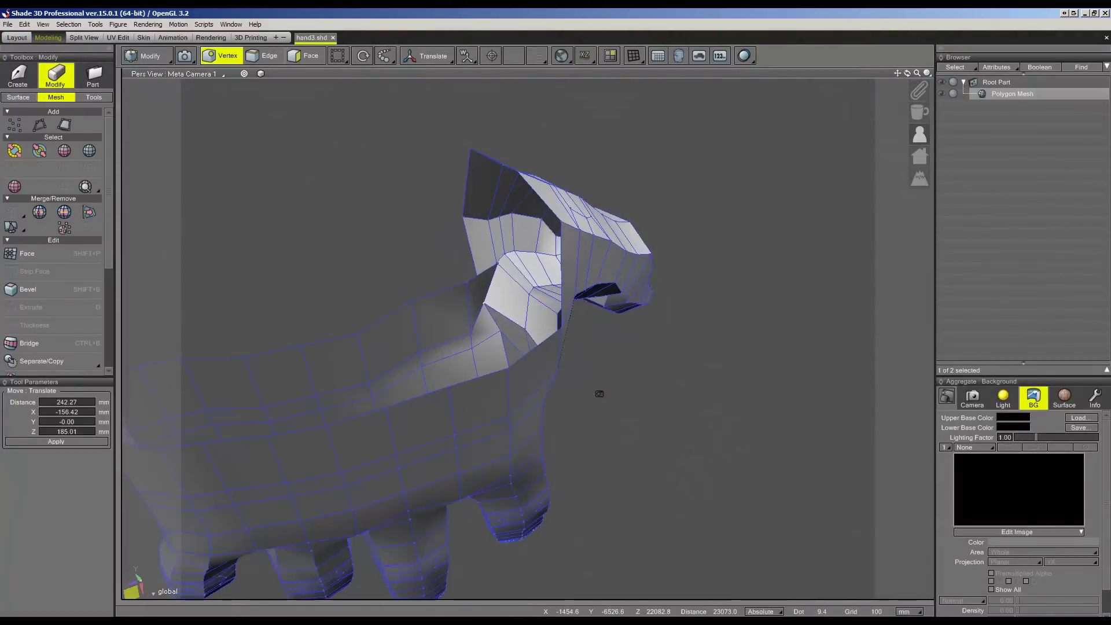
# - From below, move the thumb-junction vertex about 551.90 mm, mostly along negative X
pyautogui.click(452, 236)
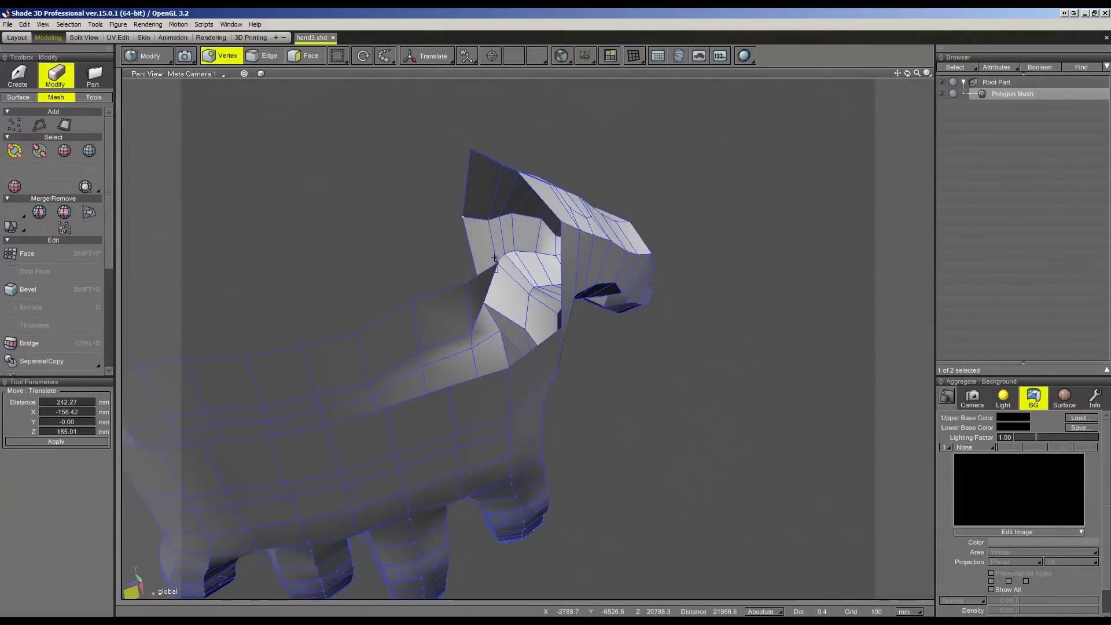
pyautogui.moveTo(491, 281); pyautogui.dragTo(517, 280, button='middle')
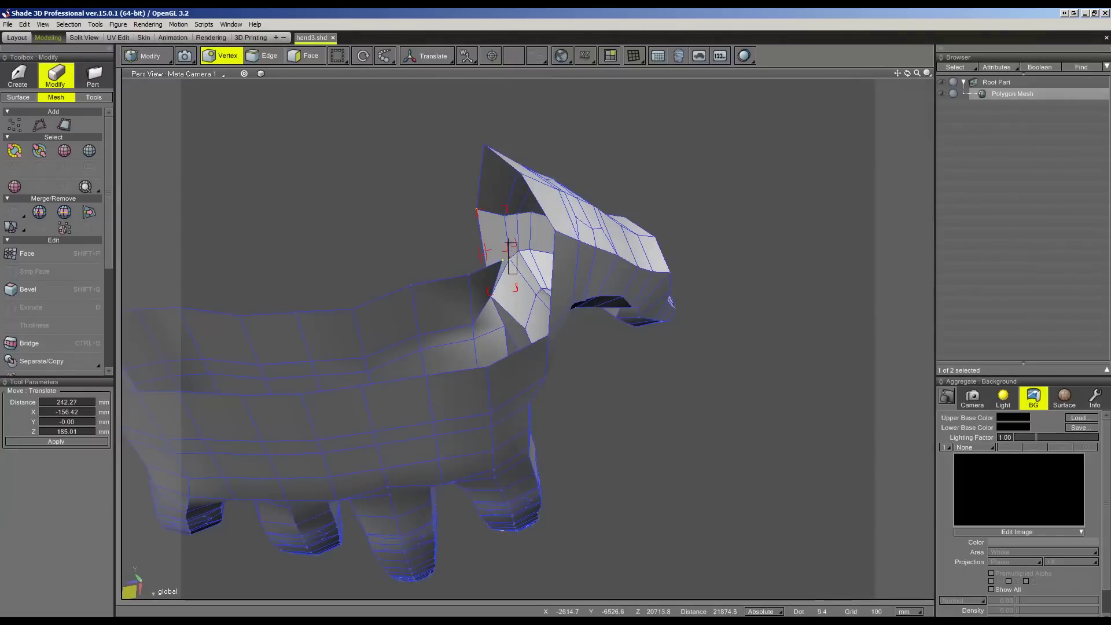
pyautogui.moveTo(512, 257)
pyautogui.mouseDown(button='middle')
pyautogui.moveTo(477, 335)
pyautogui.moveTo(504, 289)
pyautogui.moveTo(521, 375)
pyautogui.mouseUp(button='middle')
pyautogui.moveTo(512, 407); pyautogui.dragTo(484, 405)
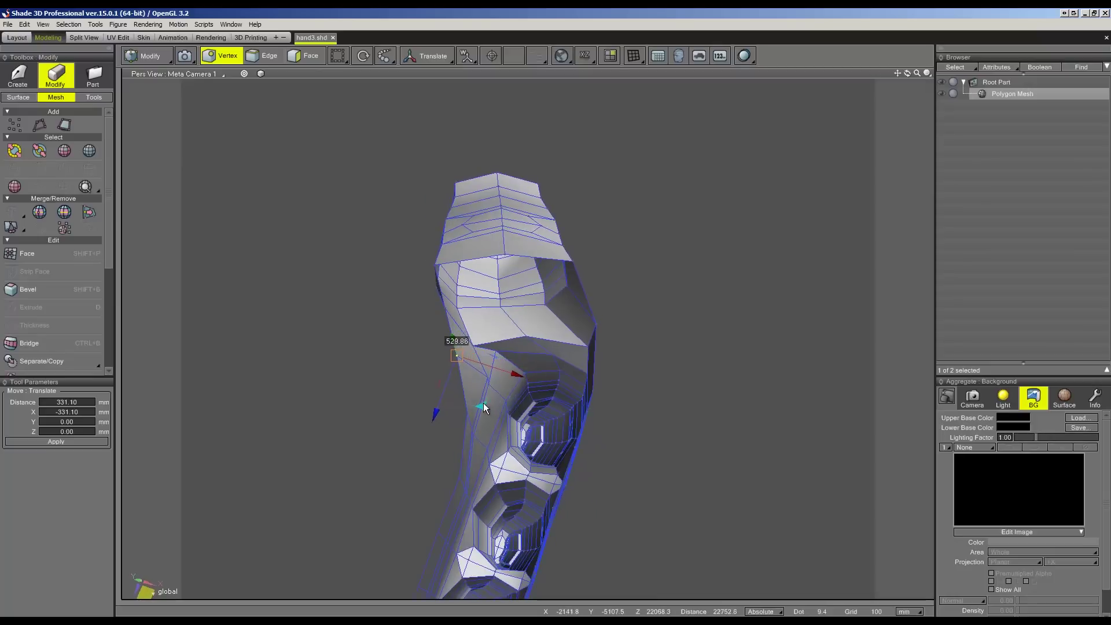
pyautogui.moveTo(483, 405); pyautogui.dragTo(463, 429, button='middle')
pyautogui.scroll(2, 463, 426)
pyautogui.scroll(2, 455, 433)
pyautogui.scroll(2, 451, 429)
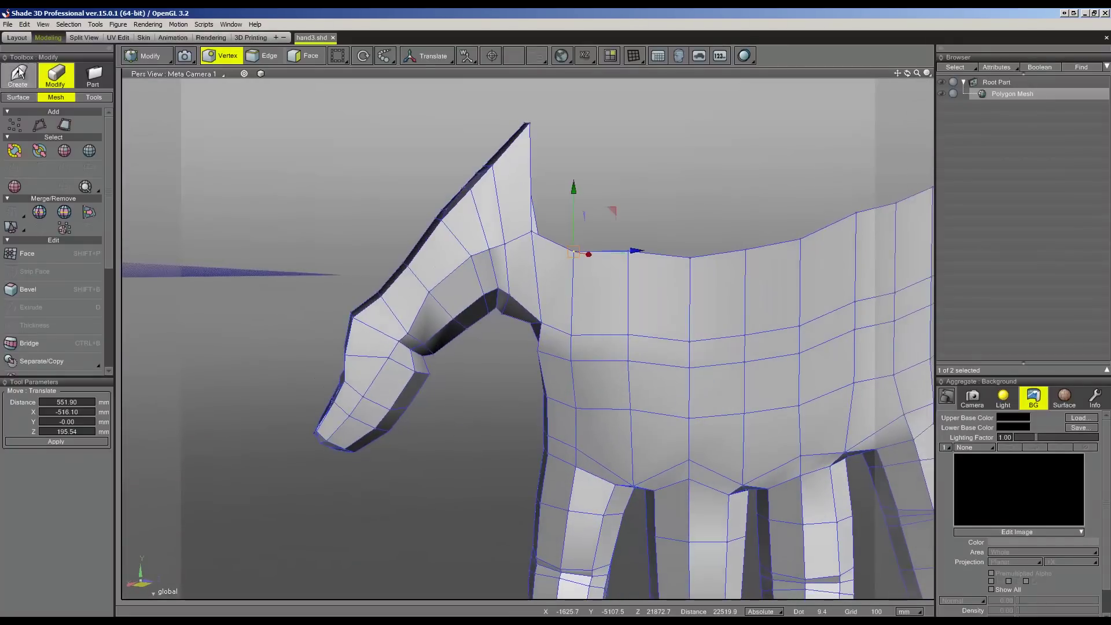
# - In Edge mode, select an edge on the wrist rim
pyautogui.moveTo(700, 260); pyautogui.dragTo(659, 355, button='middle')
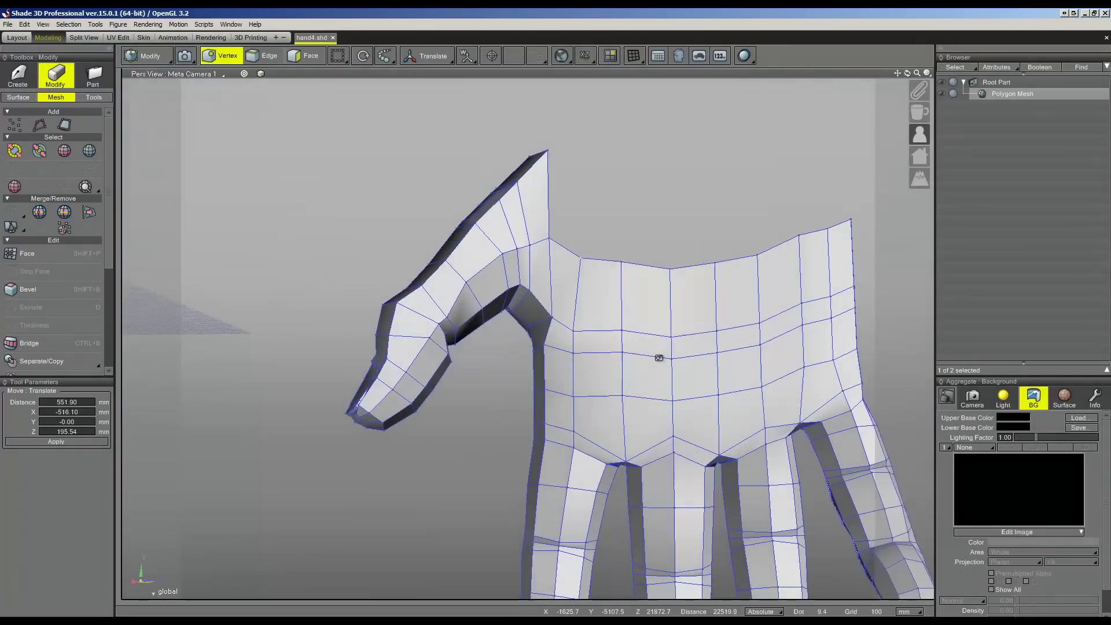
pyautogui.moveTo(576, 325)
pyautogui.mouseDown(button='middle')
pyautogui.moveTo(679, 216)
pyautogui.moveTo(699, 206)
pyautogui.moveTo(725, 216)
pyautogui.mouseUp(button='middle')
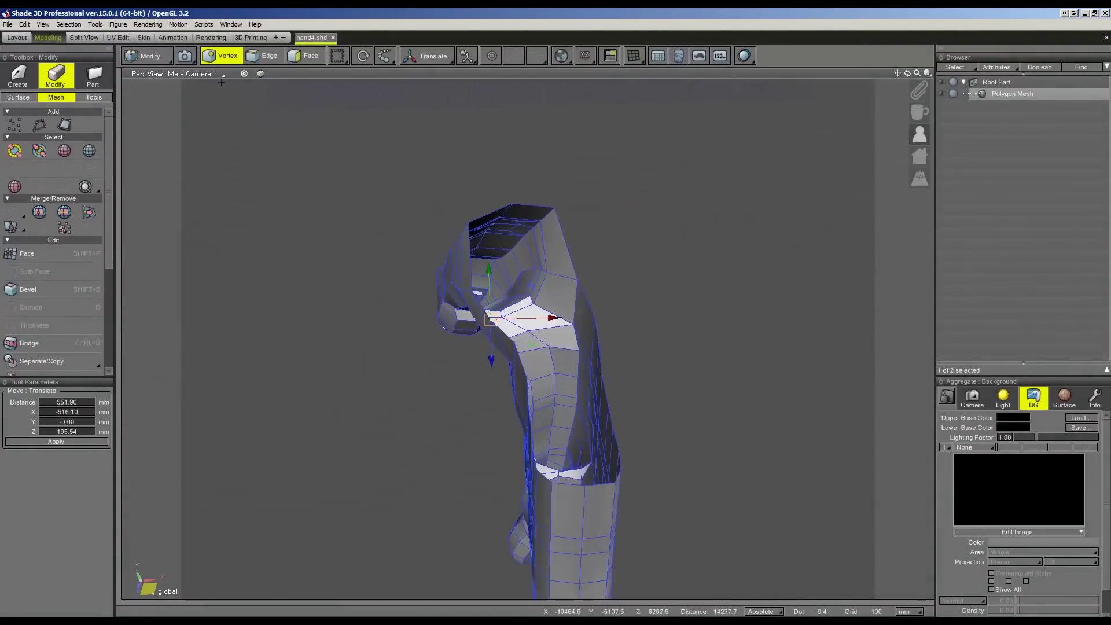
pyautogui.click(264, 56)
pyautogui.click(589, 272)
pyautogui.moveTo(582, 290); pyautogui.dragTo(165, 214, button='middle')
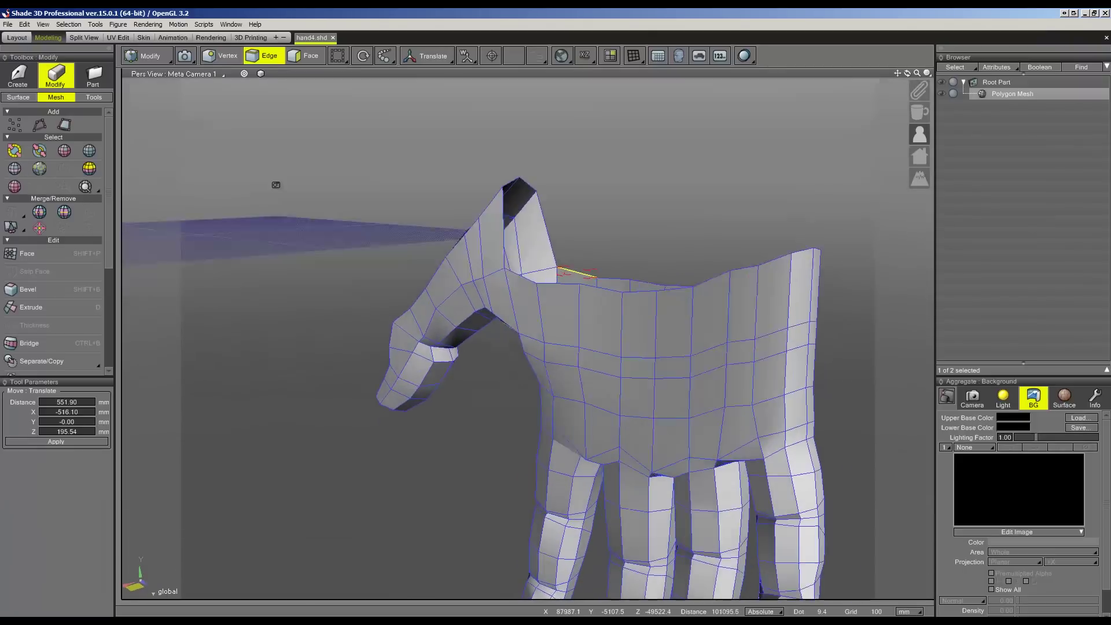
# - Extend the selection to the wrist's top edge loop and raise it along Y
pyautogui.click(15, 169)
pyautogui.moveTo(280, 217); pyautogui.dragTo(503, 483)
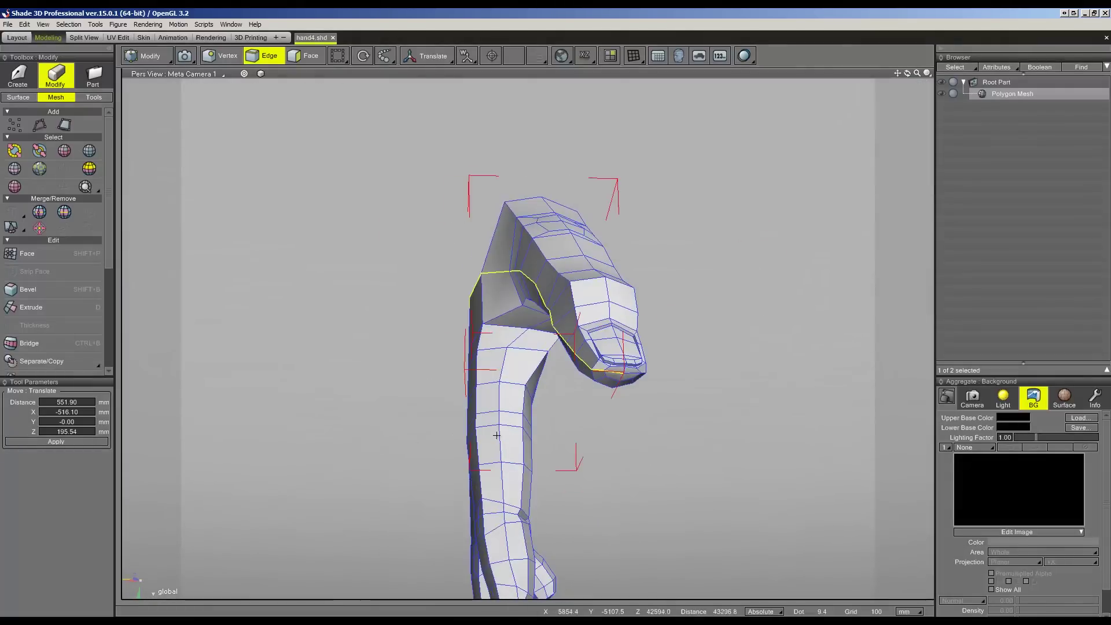
pyautogui.moveTo(758, 426); pyautogui.dragTo(605, 338)
pyautogui.moveTo(743, 444); pyautogui.dragTo(528, 221)
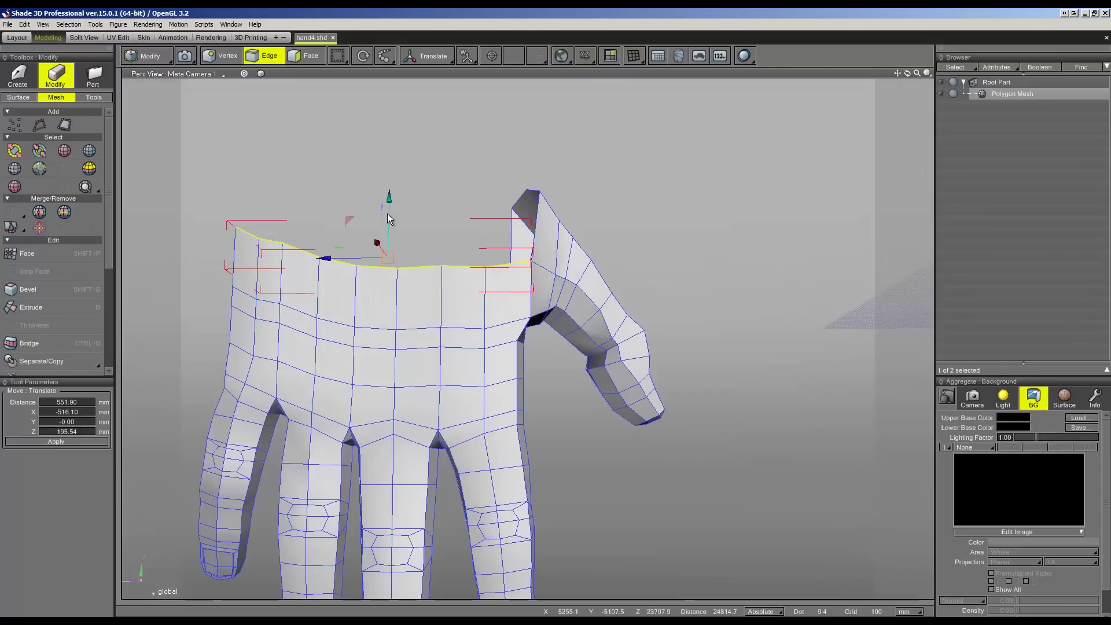
pyautogui.moveTo(389, 217); pyautogui.dragTo(379, 151)
pyautogui.moveTo(592, 166); pyautogui.dragTo(595, 155, button='middle')
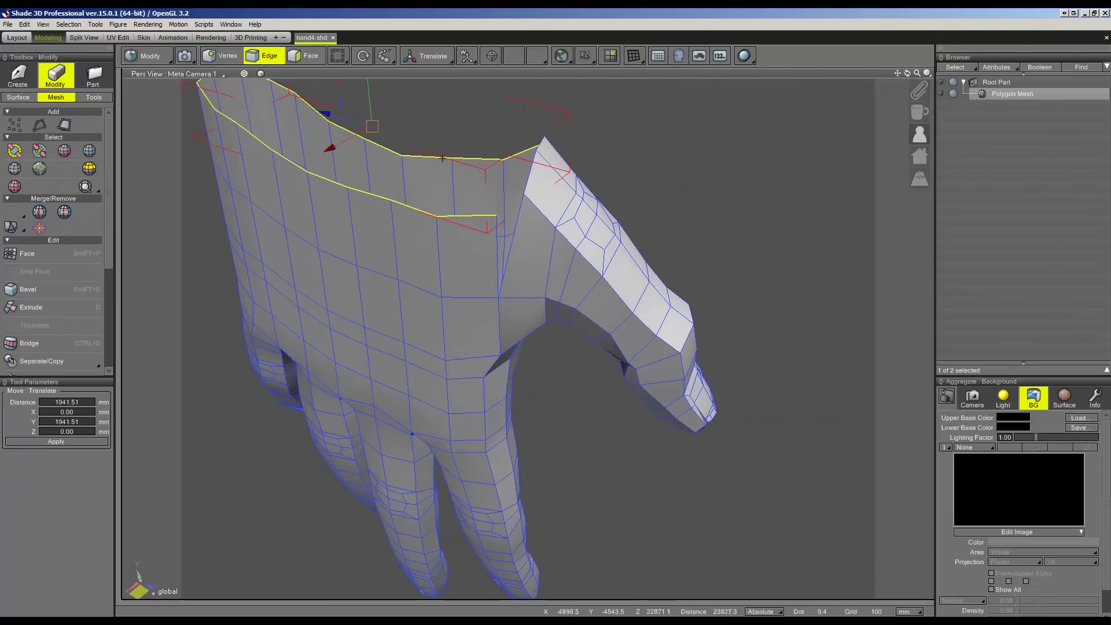
# - In Vertex mode, shift a thumb-base vertex 207.26 mm (191.04 mm X, 80.38 mm Z)
pyautogui.click(219, 56)
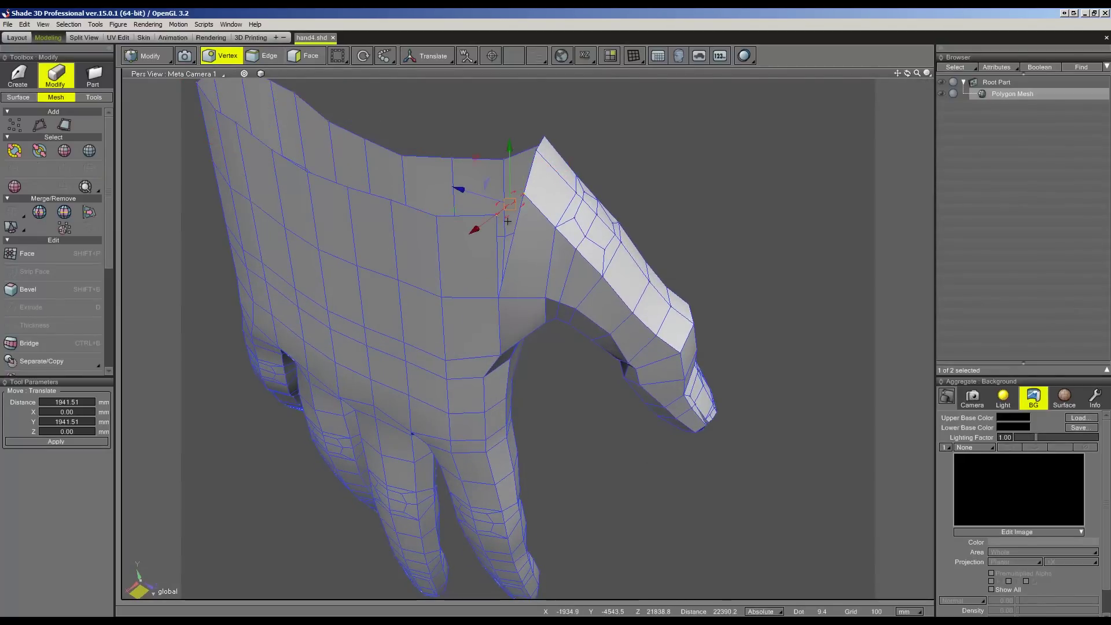
pyautogui.moveTo(507, 220); pyautogui.dragTo(576, 318, button='middle')
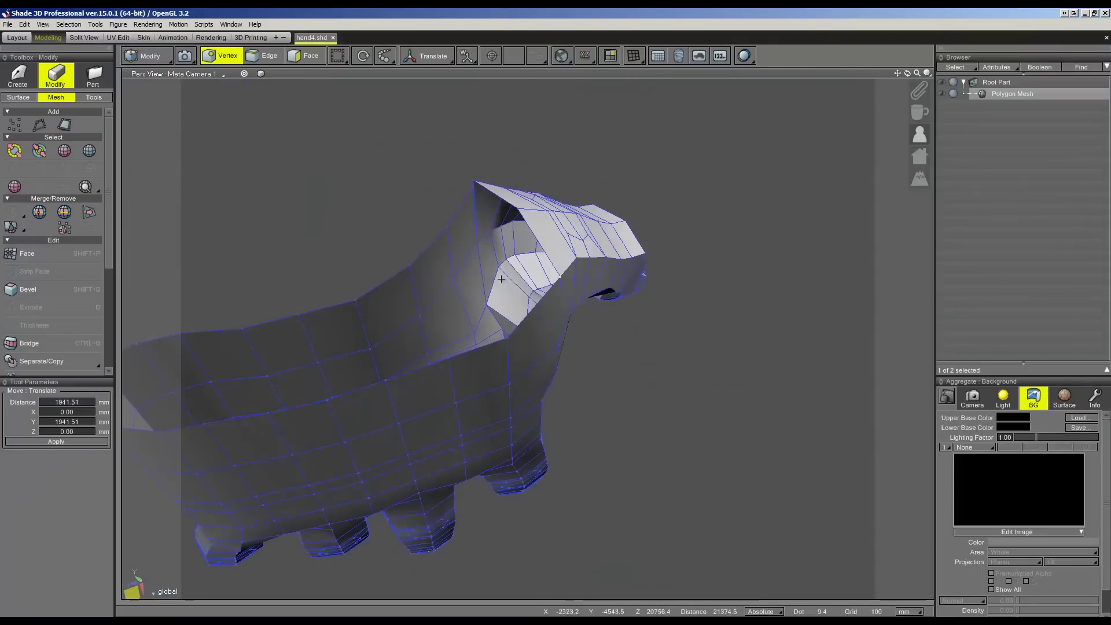
pyautogui.moveTo(543, 323); pyautogui.dragTo(541, 332)
pyautogui.moveTo(542, 332)
pyautogui.mouseDown(button='middle')
pyautogui.moveTo(484, 330)
pyautogui.moveTo(521, 324)
pyautogui.moveTo(456, 156)
pyautogui.mouseUp(button='middle')
pyautogui.moveTo(467, 162); pyautogui.dragTo(467, 163)
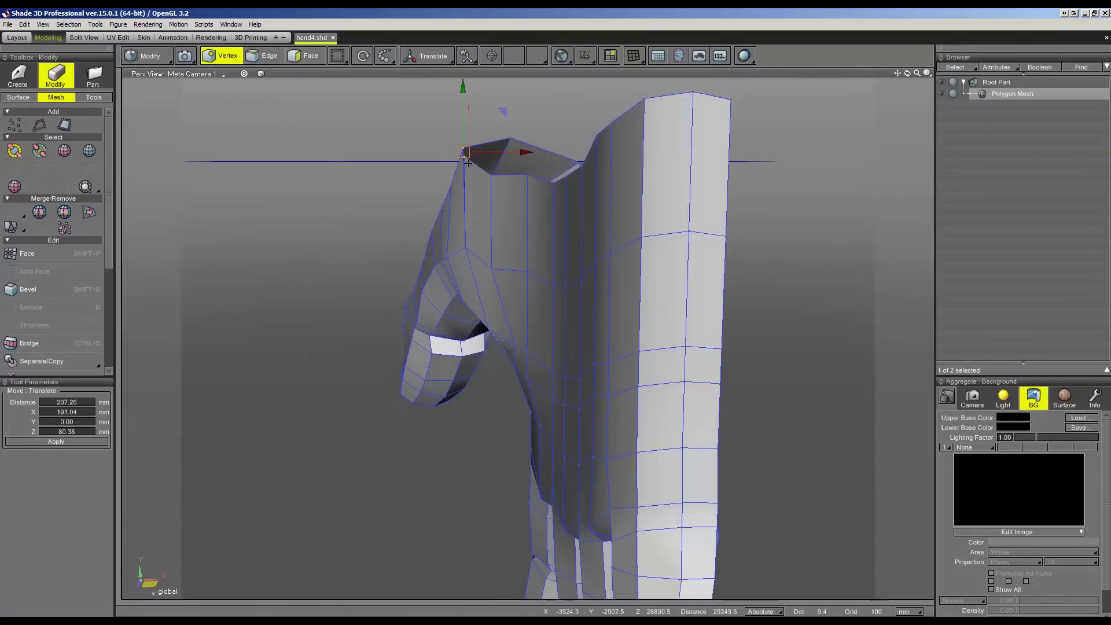
pyautogui.moveTo(494, 169); pyautogui.dragTo(319, 107, button='middle')
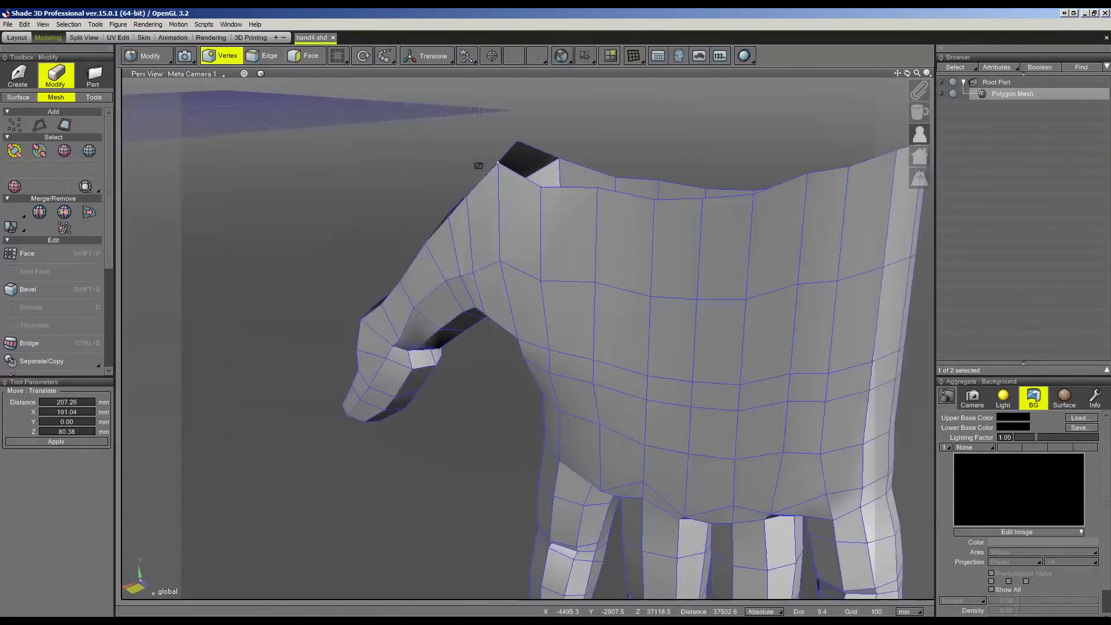
pyautogui.click(274, 60)
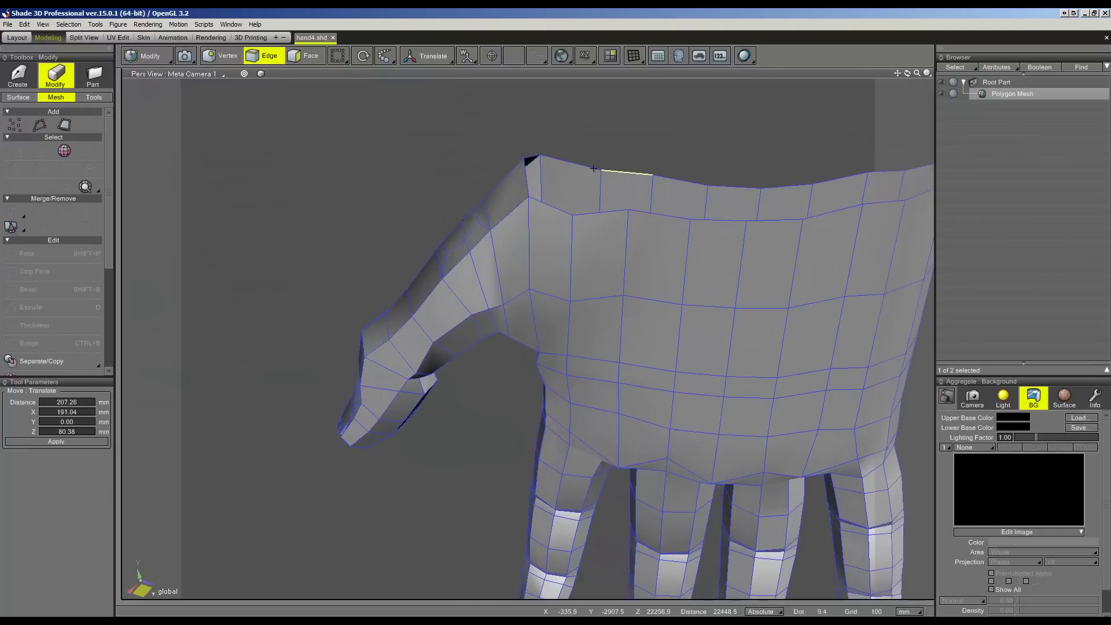
# - Select the full wrist edge loop and raise it 2135.22 mm along Y
pyautogui.click(15, 167)
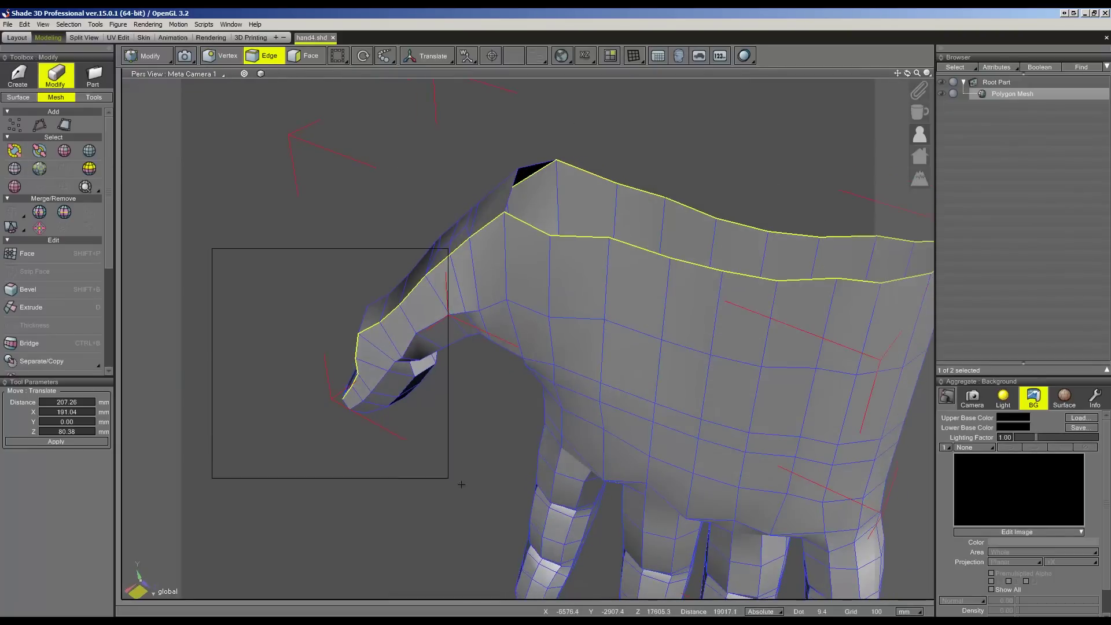
pyautogui.moveTo(478, 365); pyautogui.dragTo(333, 264)
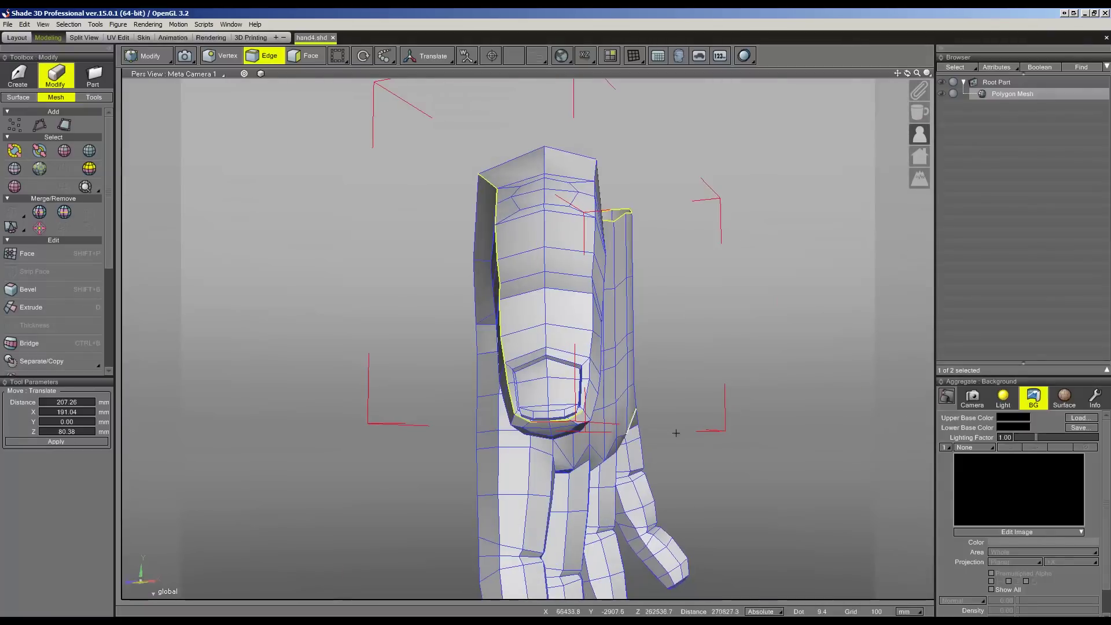
pyautogui.moveTo(669, 433)
pyautogui.mouseDown(button='middle')
pyautogui.moveTo(727, 362)
pyautogui.moveTo(746, 480)
pyautogui.mouseUp(button='middle')
pyautogui.moveTo(711, 481); pyautogui.dragTo(494, 165)
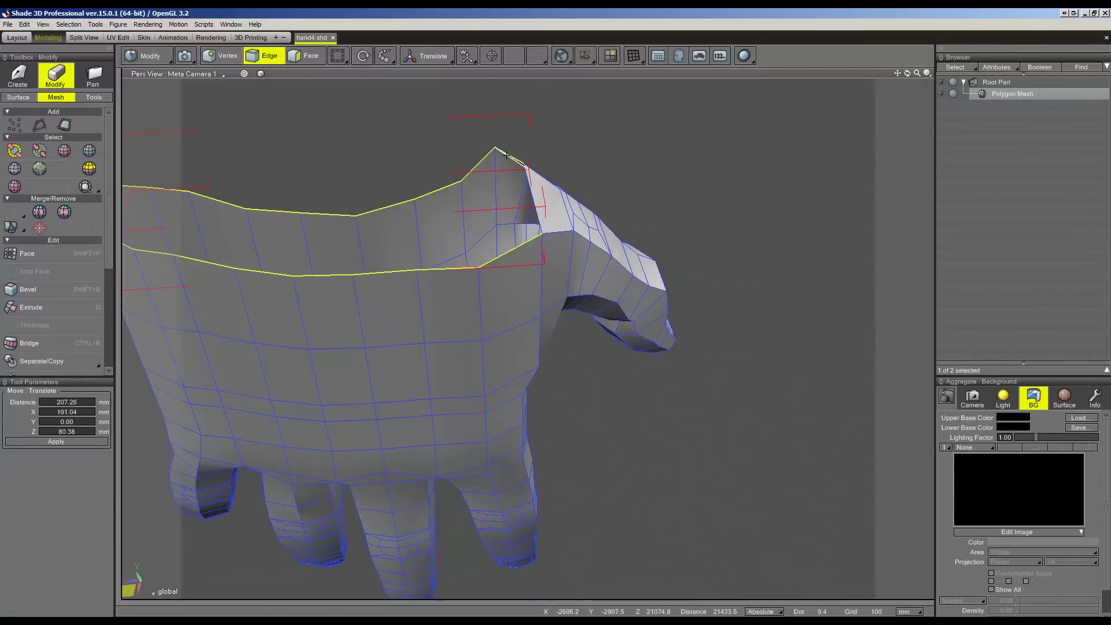
pyautogui.moveTo(588, 150); pyautogui.dragTo(449, 137, button='middle')
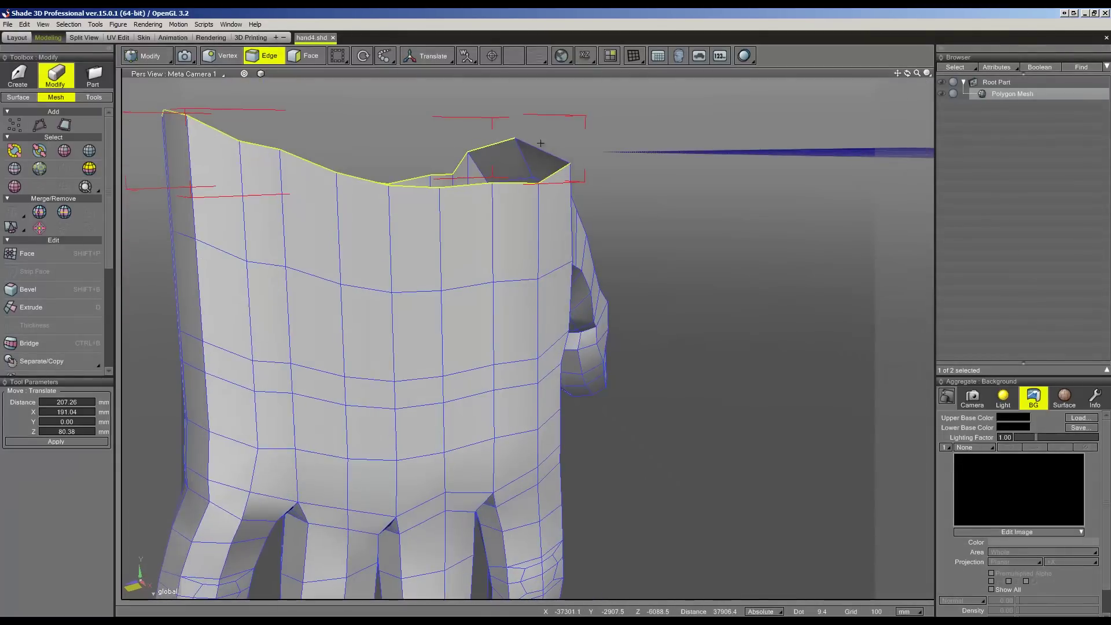
pyautogui.scroll(-5, 584, 182)
pyautogui.scroll(-3, 428, 188)
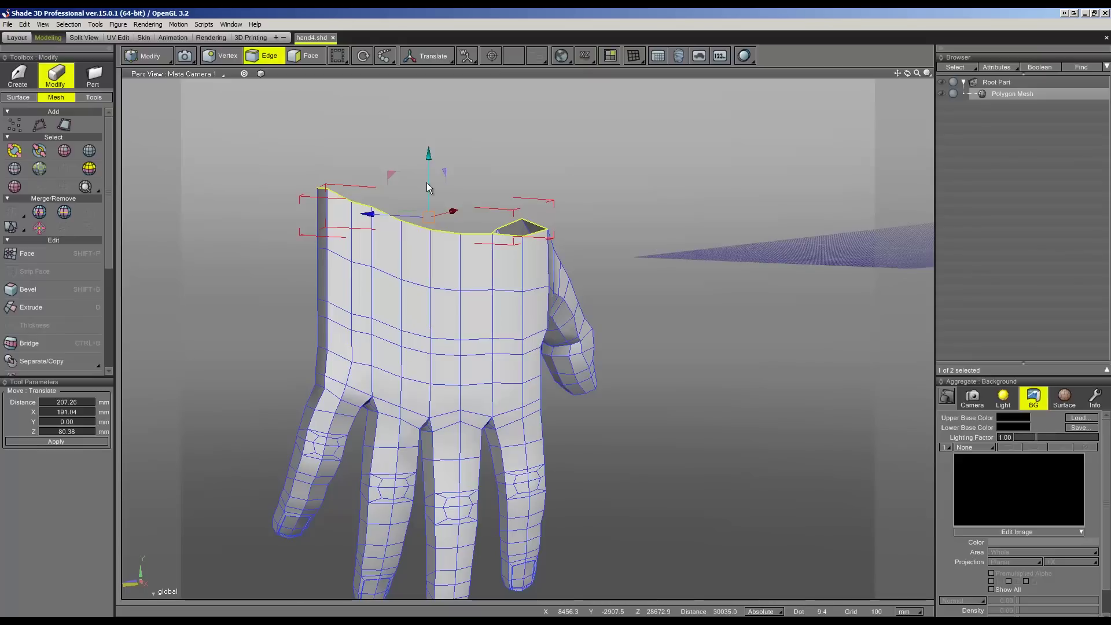
pyautogui.moveTo(428, 185); pyautogui.dragTo(428, 122)
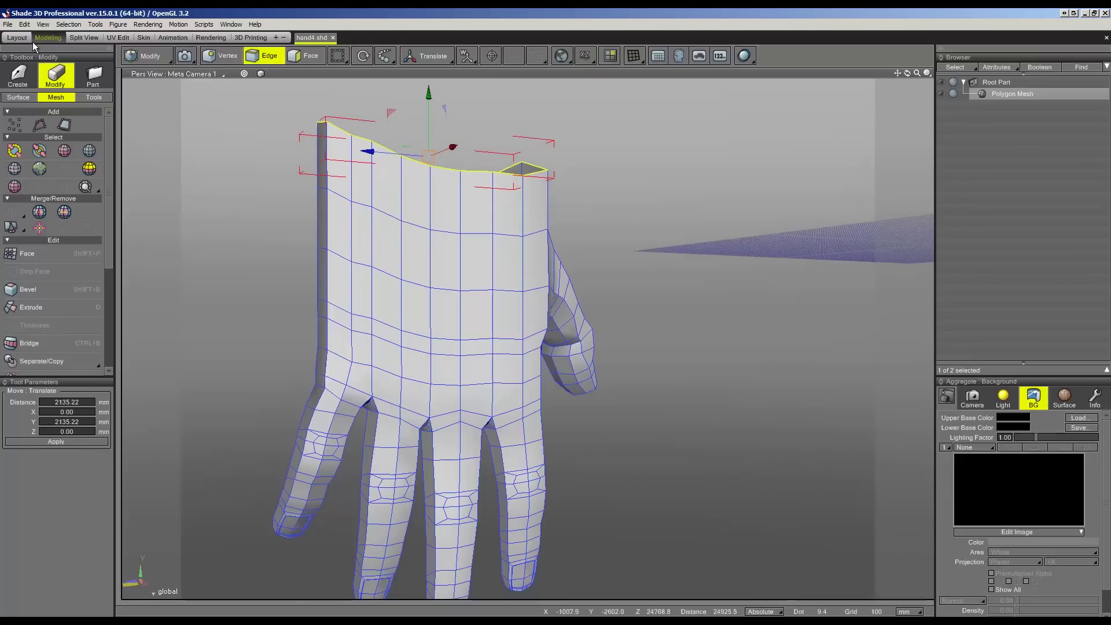
pyautogui.click(8, 24)
pyautogui.press('Escape')
# - In the four-view layout, frame the wrist loop and scale it narrower to match the photo
pyautogui.click(84, 37)
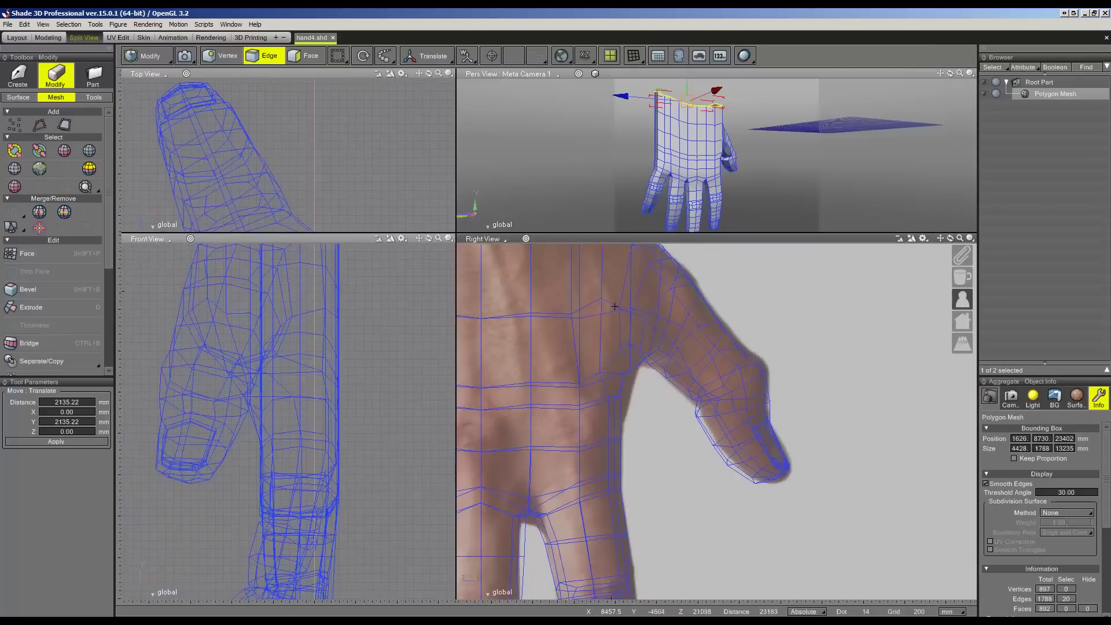
pyautogui.press('f')
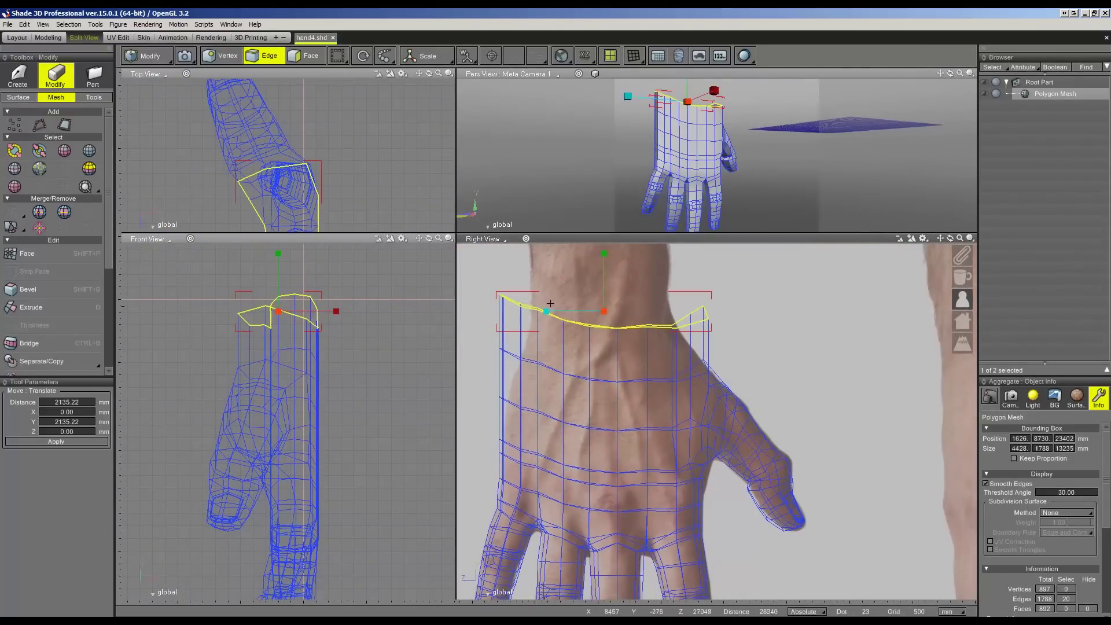
pyautogui.moveTo(550, 303)
pyautogui.mouseDown()
pyautogui.moveTo(586, 270)
pyautogui.moveTo(607, 316)
pyautogui.mouseUp()
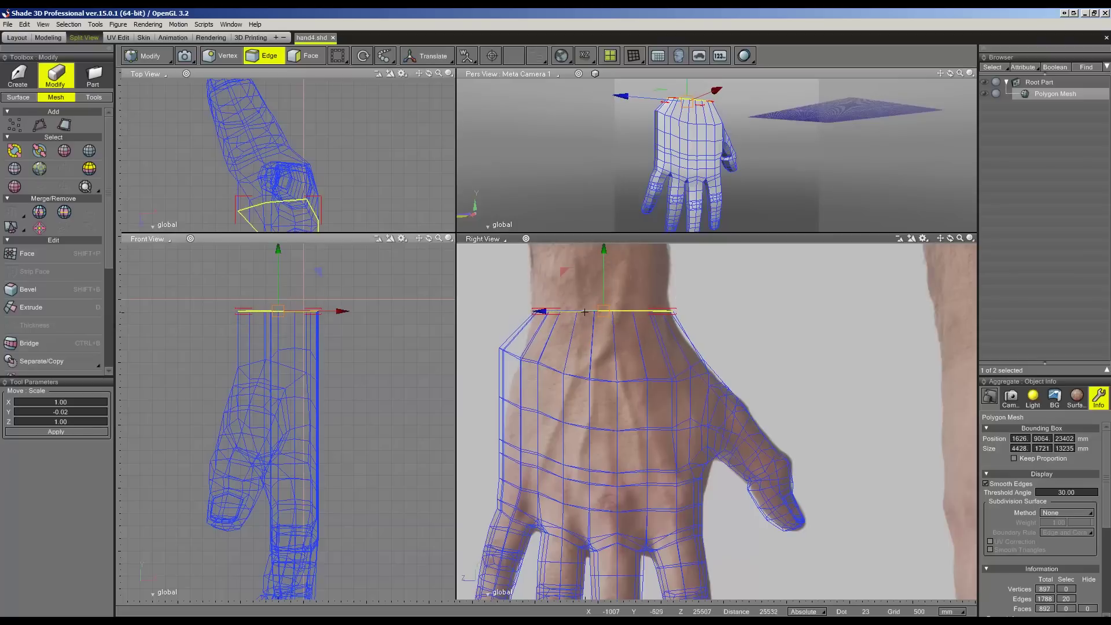
pyautogui.press('t')
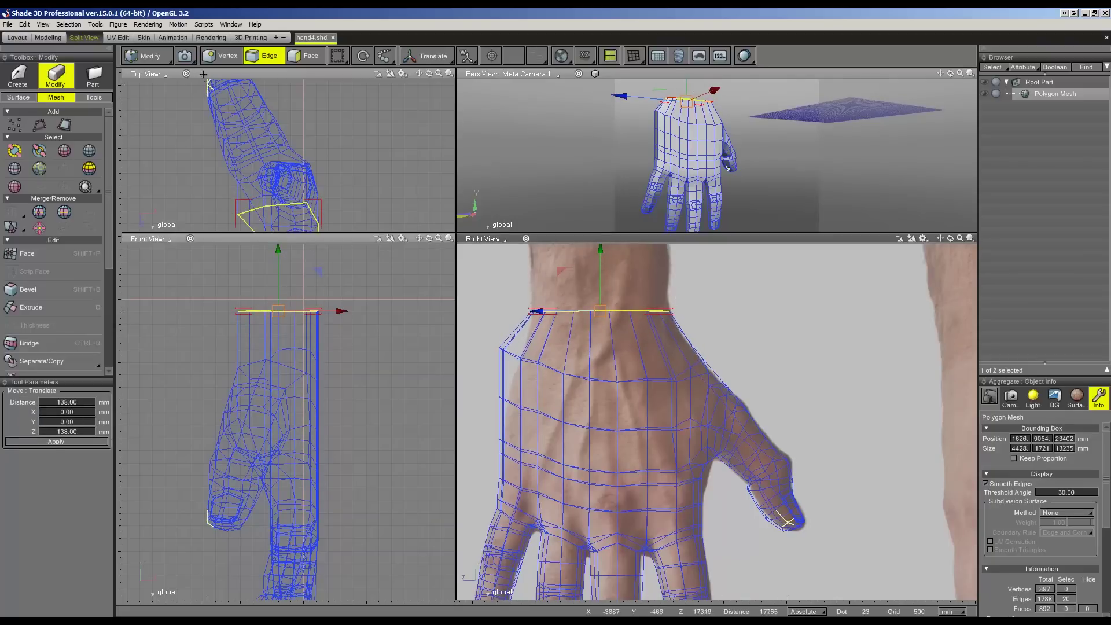
# - In Vertex mode, move groups of left wrist-edge vertices onto the hand outline
pyautogui.click(221, 56)
pyautogui.moveTo(495, 342); pyautogui.dragTo(548, 383)
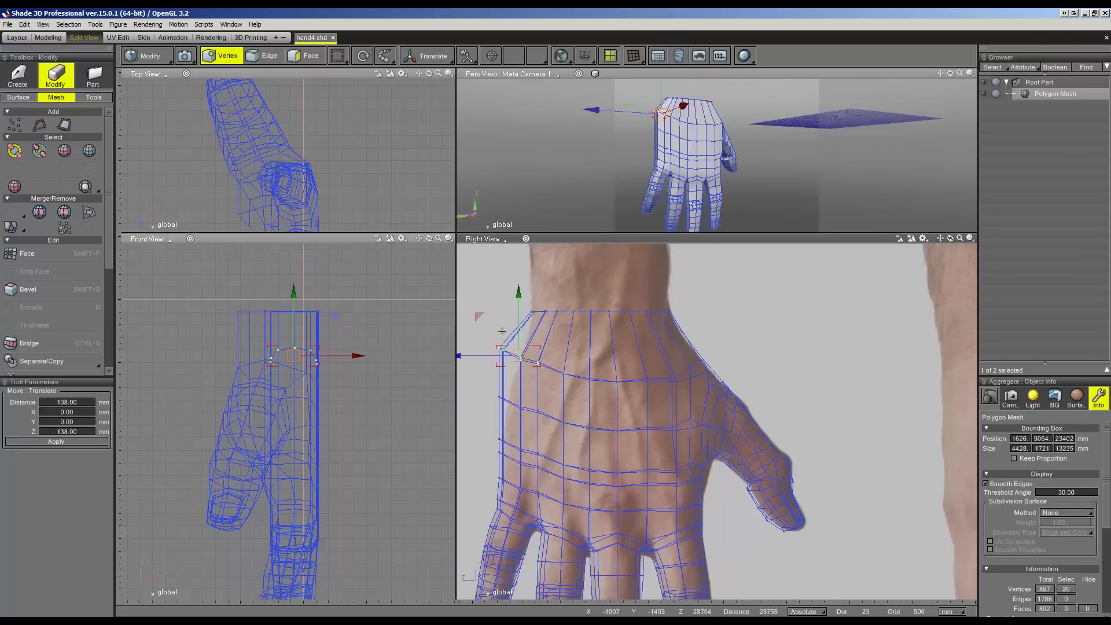
pyautogui.moveTo(480, 317); pyautogui.dragTo(501, 328)
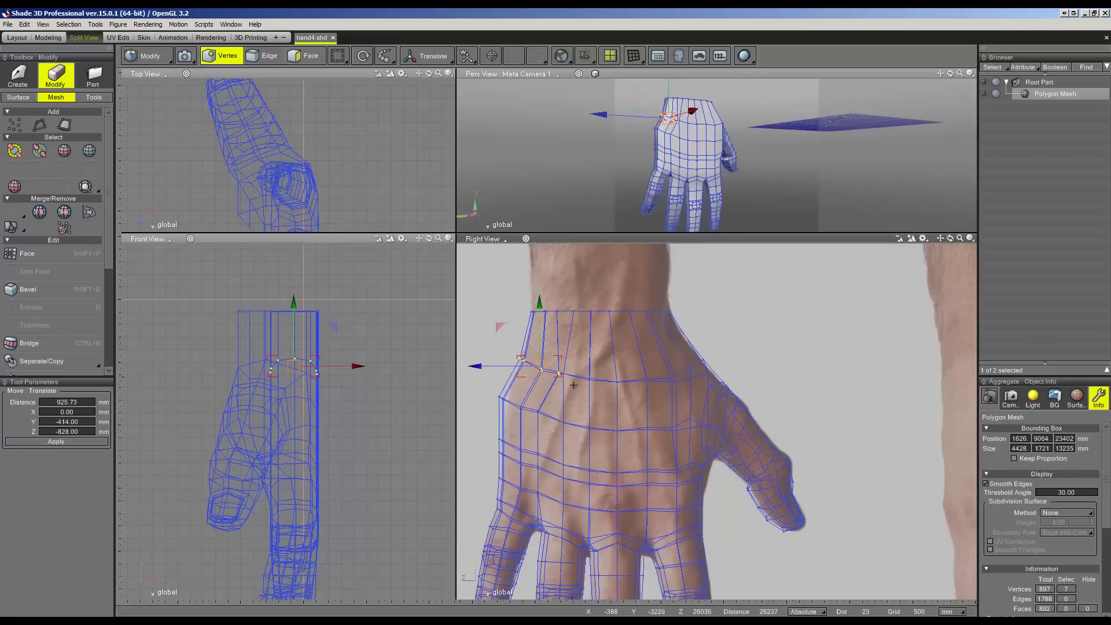
pyautogui.click(564, 373)
pyautogui.moveTo(528, 334); pyautogui.dragTo(541, 337)
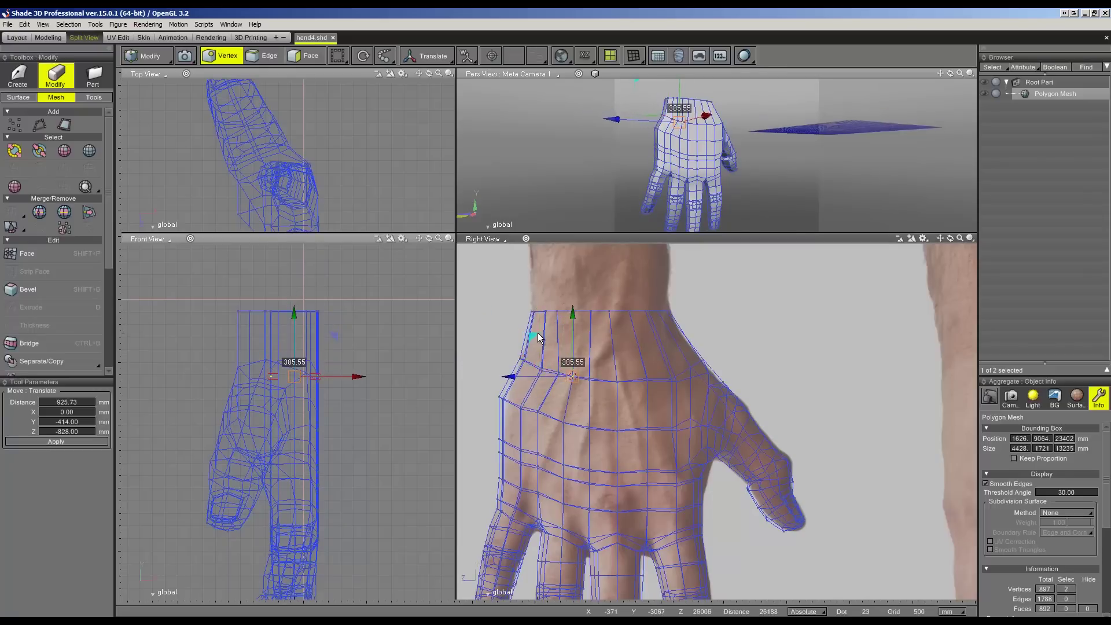
pyautogui.moveTo(478, 393); pyautogui.dragTo(540, 418)
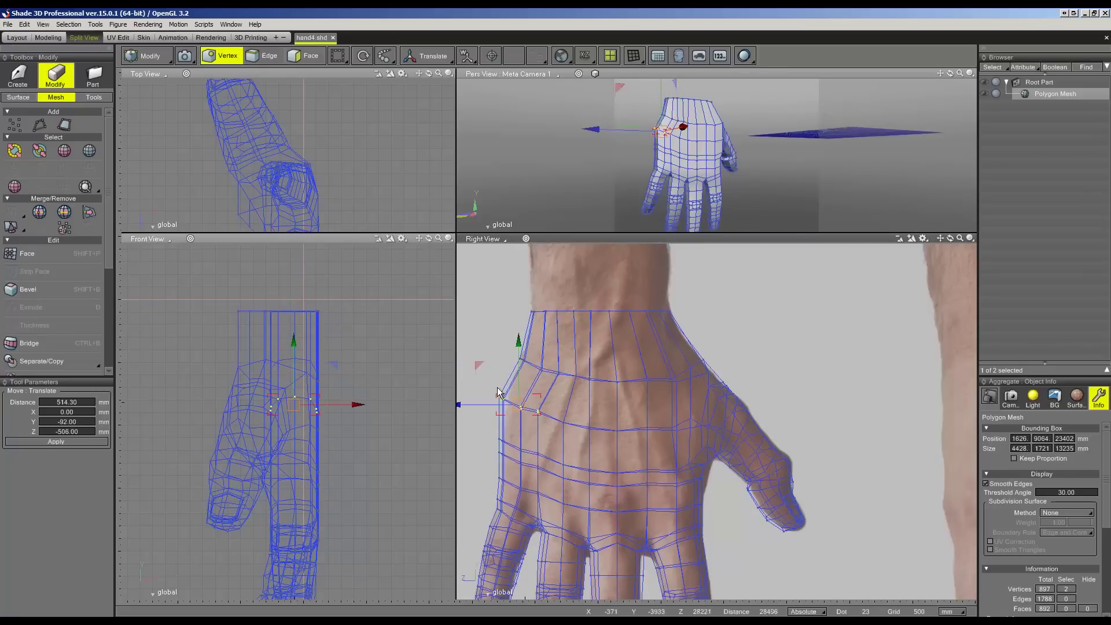
pyautogui.moveTo(485, 365); pyautogui.dragTo(489, 374)
pyautogui.scroll(1, 637, 465)
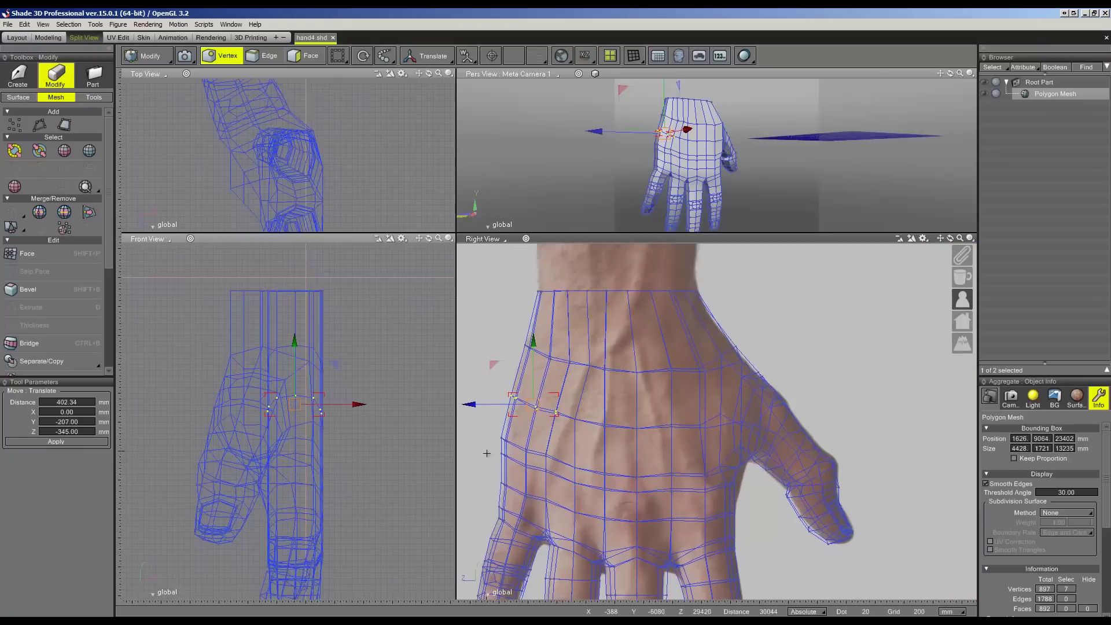
pyautogui.scroll(1, 636, 465)
# - Raise the knuckle vertex row and undo it, then open the mesh menu on an outline vertex
pyautogui.moveTo(617, 448); pyautogui.dragTo(580, 449)
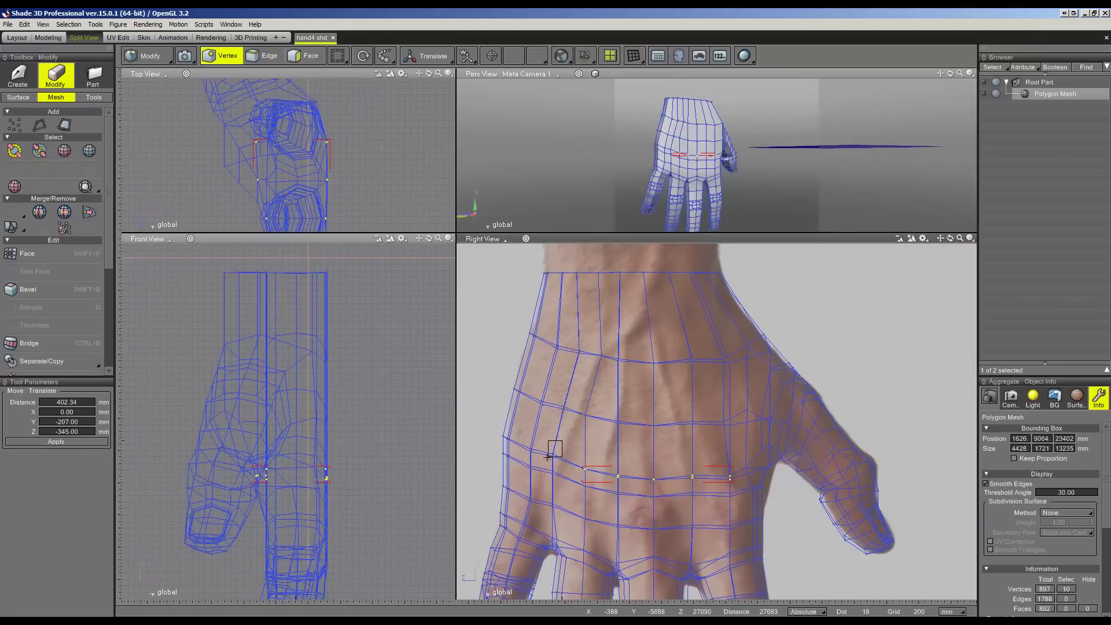
pyautogui.moveTo(510, 432)
pyautogui.keyDown('shift'); pyautogui.mouseDown()
pyautogui.moveTo(527, 451)
pyautogui.moveTo(486, 421)
pyautogui.mouseUp(); pyautogui.keyUp('shift')
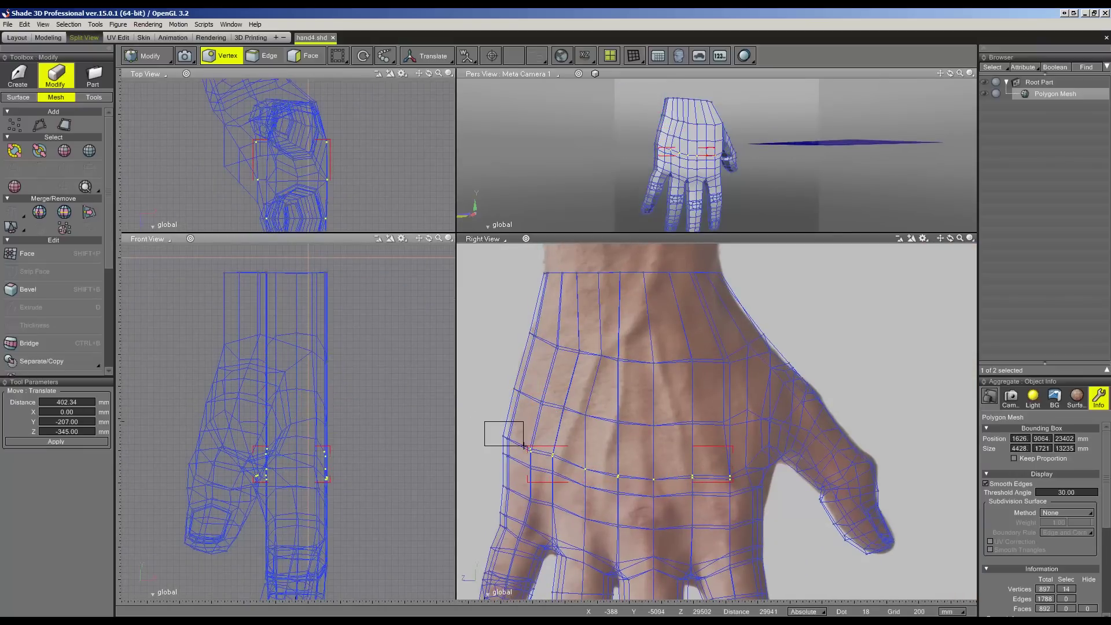
pyautogui.moveTo(576, 426); pyautogui.dragTo(578, 414)
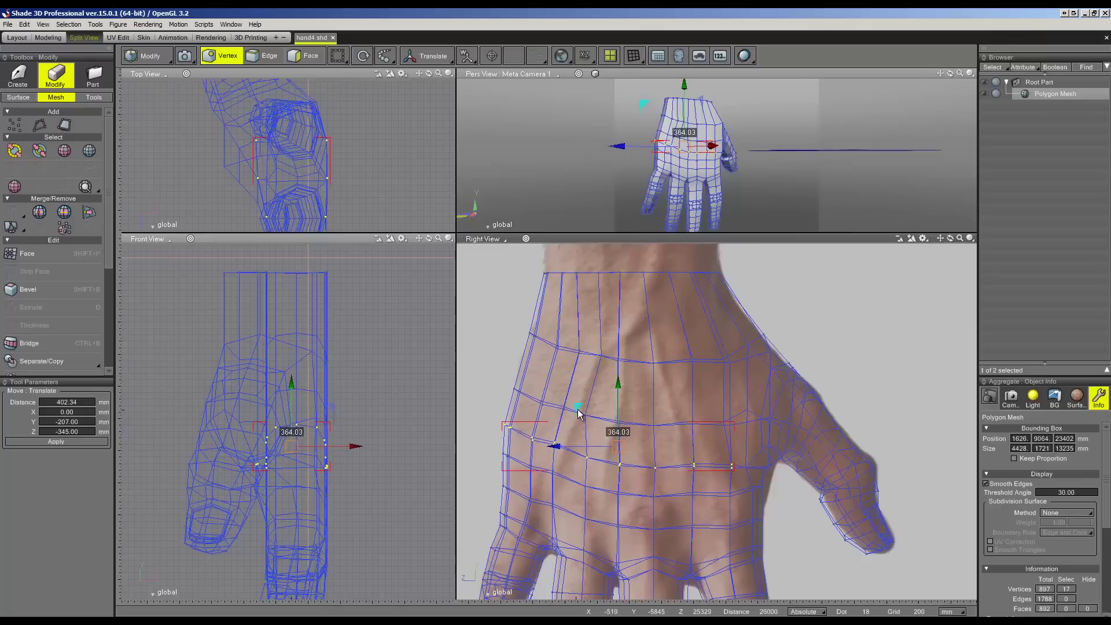
pyautogui.moveTo(478, 414); pyautogui.dragTo(510, 454)
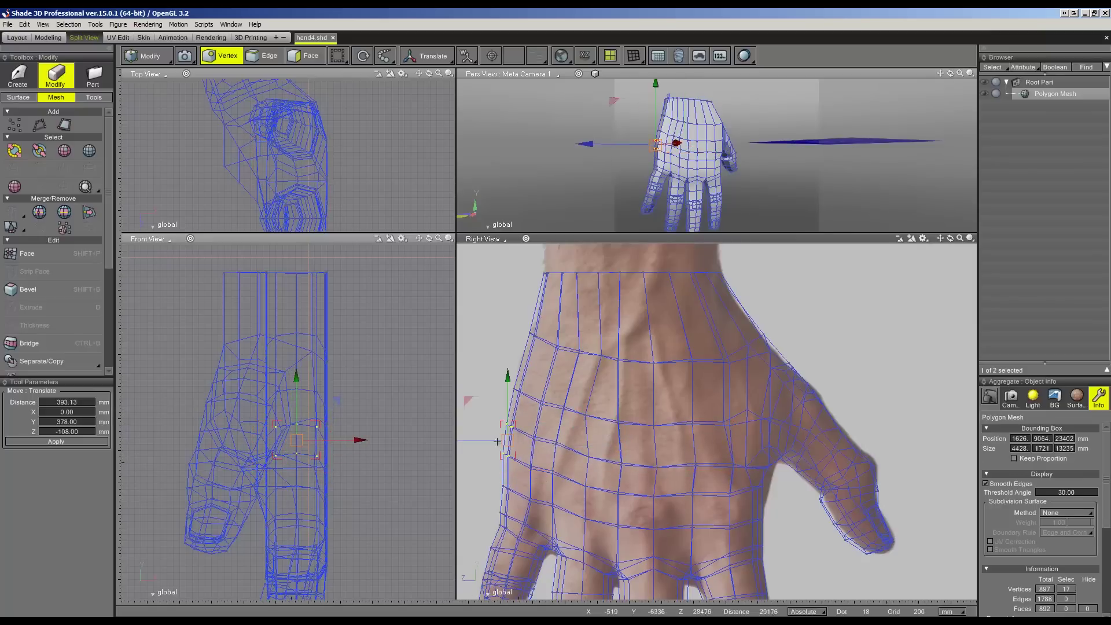
pyautogui.moveTo(467, 408); pyautogui.dragTo(469, 408)
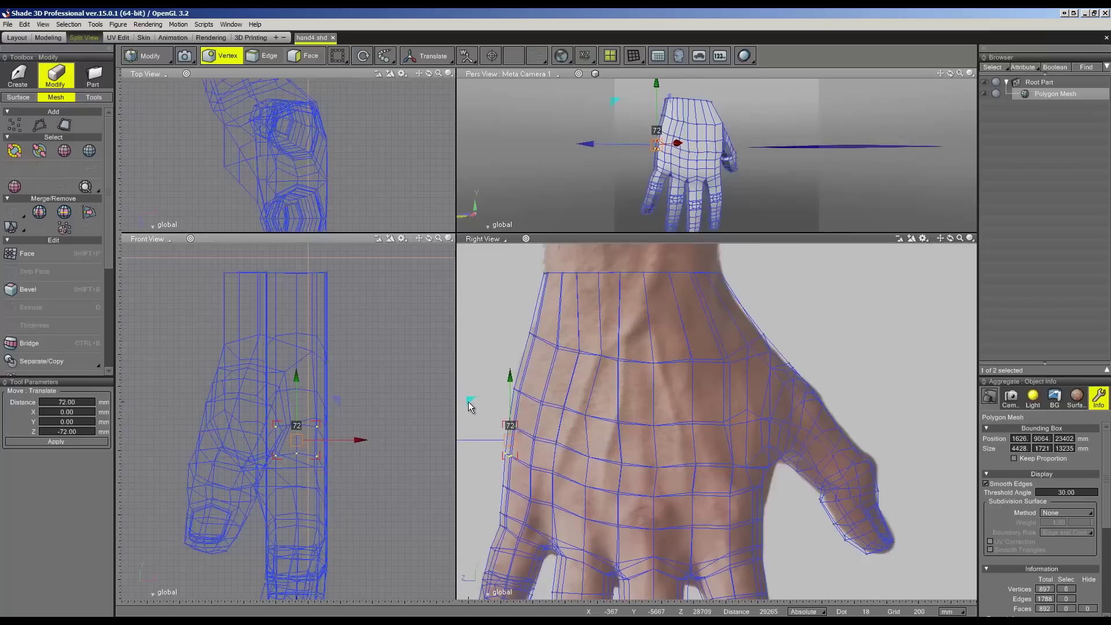
pyautogui.hotkey('ctrl', 'z')
pyautogui.moveTo(755, 310); pyautogui.dragTo(779, 344)
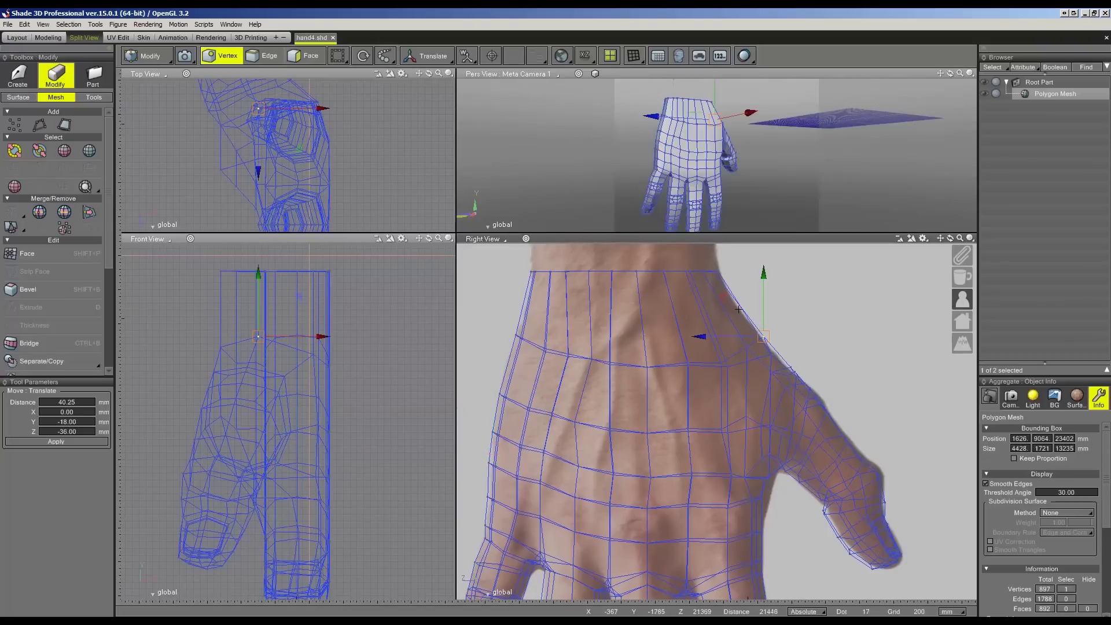
pyautogui.rightClick(675, 308)
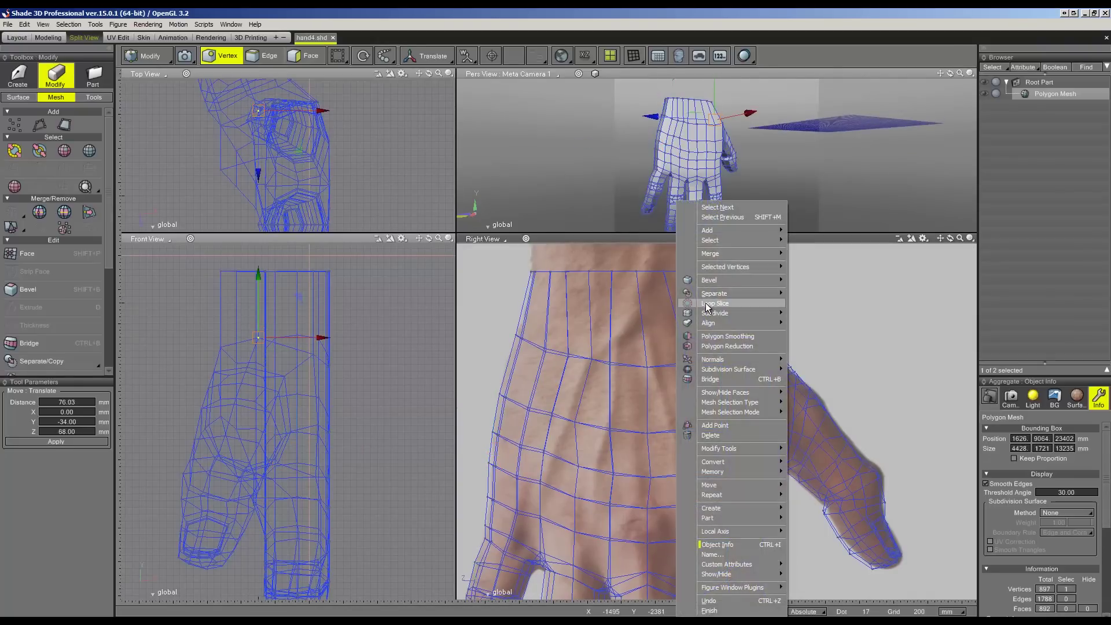
# - Slice a new edge loop across the wrist and adjust its vertices
pyautogui.click(675, 308)
pyautogui.click(674, 315)
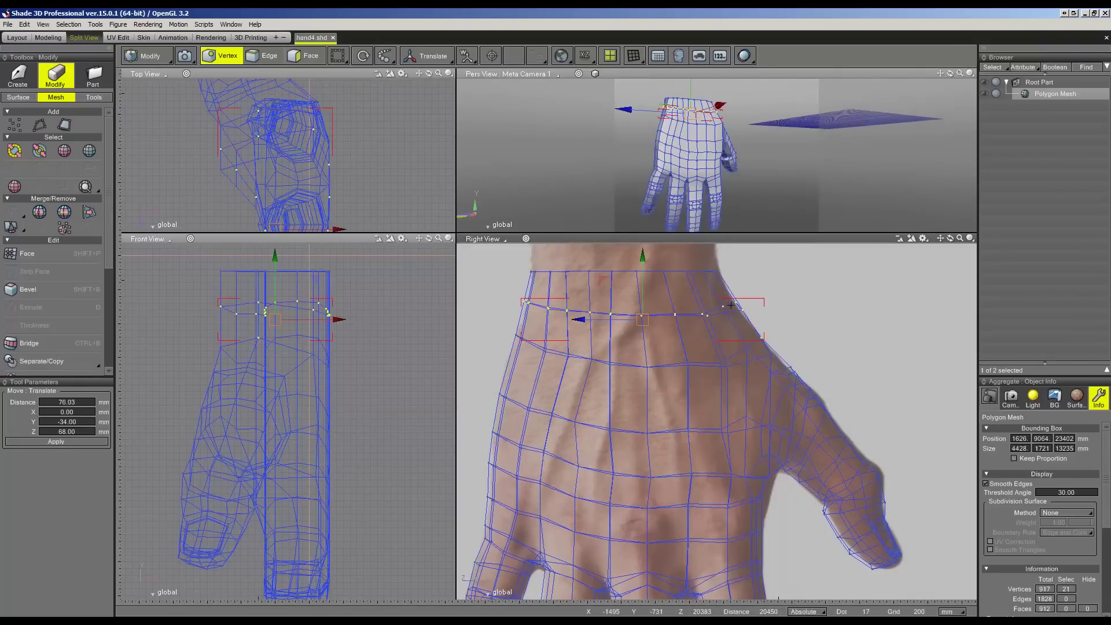
pyautogui.moveTo(778, 281); pyautogui.dragTo(692, 325)
pyautogui.click(720, 312)
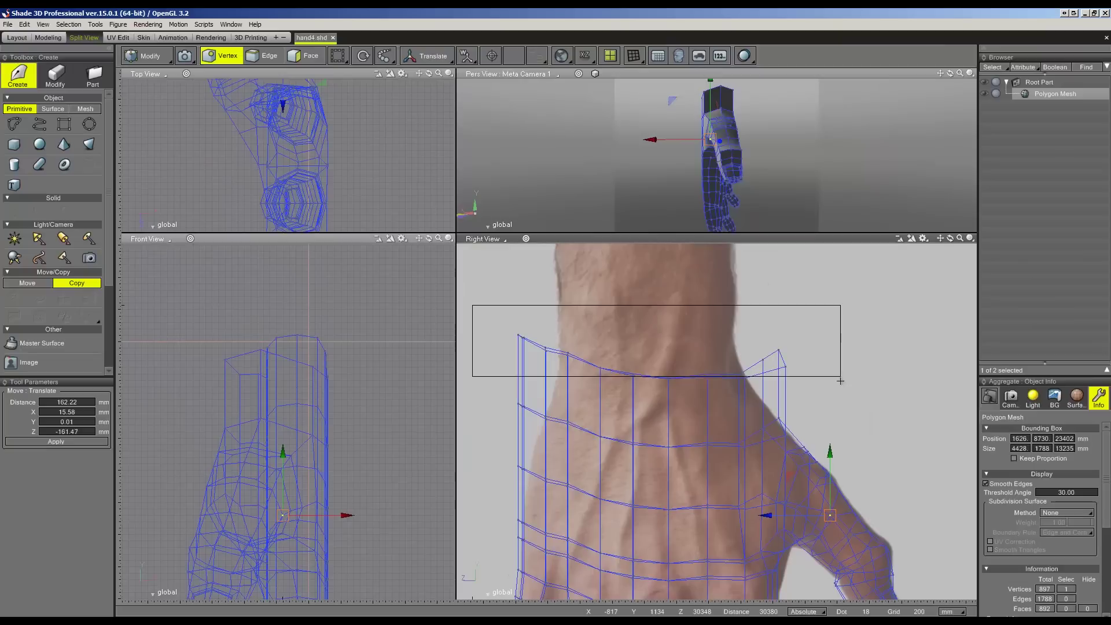
# - Flatten the wrist-end vertex ring to Y 0, narrow it inward, and lift its corner vertices
pyautogui.moveTo(472, 304); pyautogui.dragTo(843, 377)
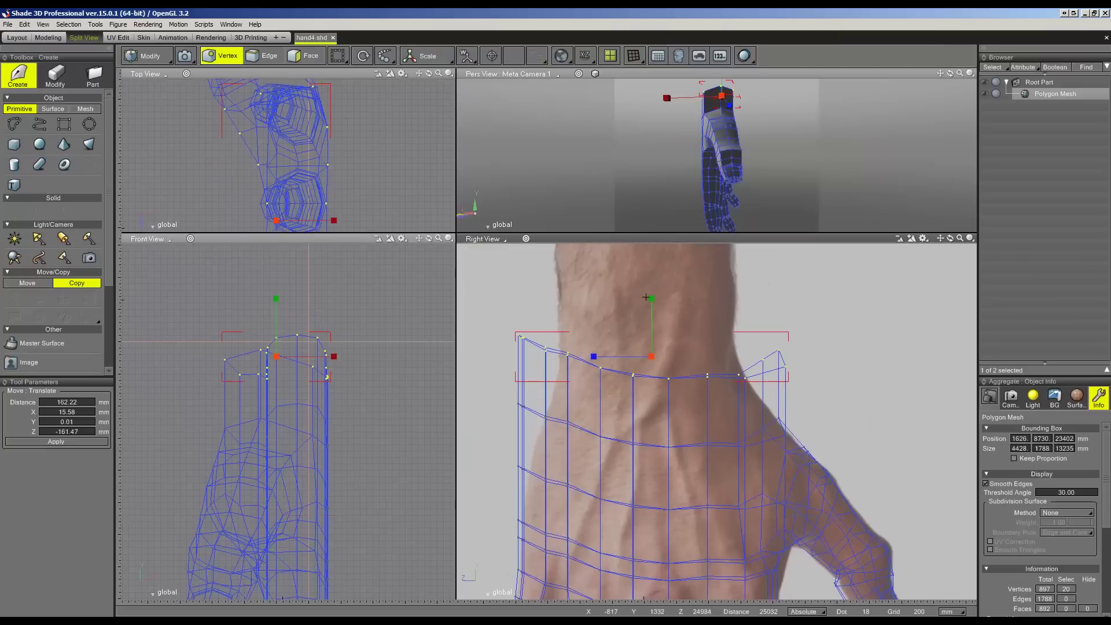
pyautogui.moveTo(652, 328); pyautogui.dragTo(651, 358)
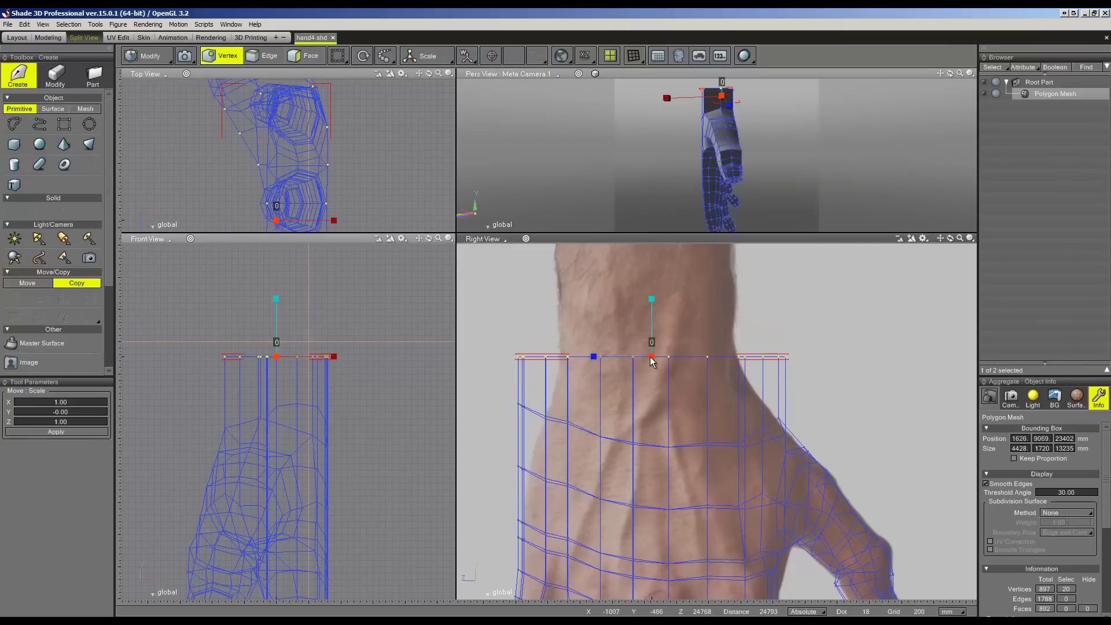
pyautogui.moveTo(598, 359); pyautogui.dragTo(609, 368)
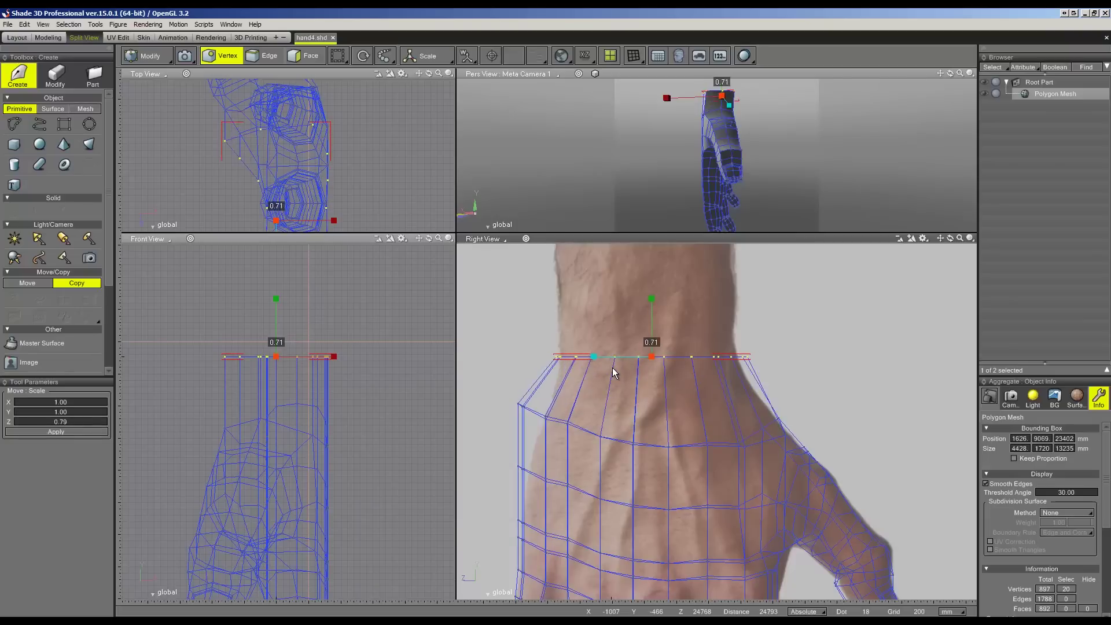
pyautogui.moveTo(609, 368); pyautogui.dragTo(612, 368)
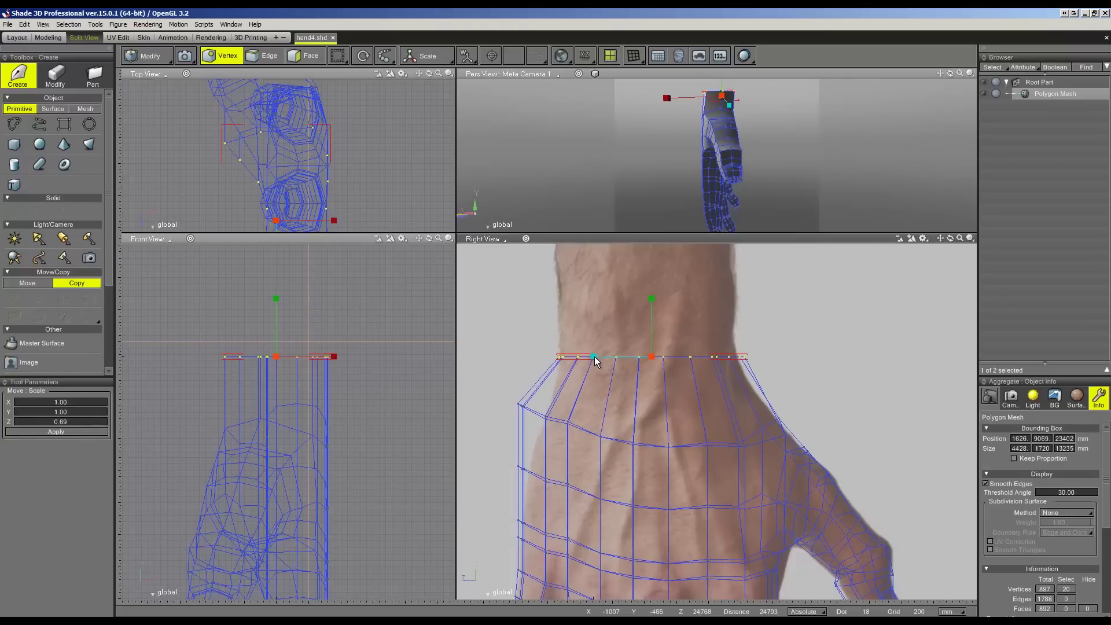
pyautogui.moveTo(596, 359); pyautogui.dragTo(596, 361)
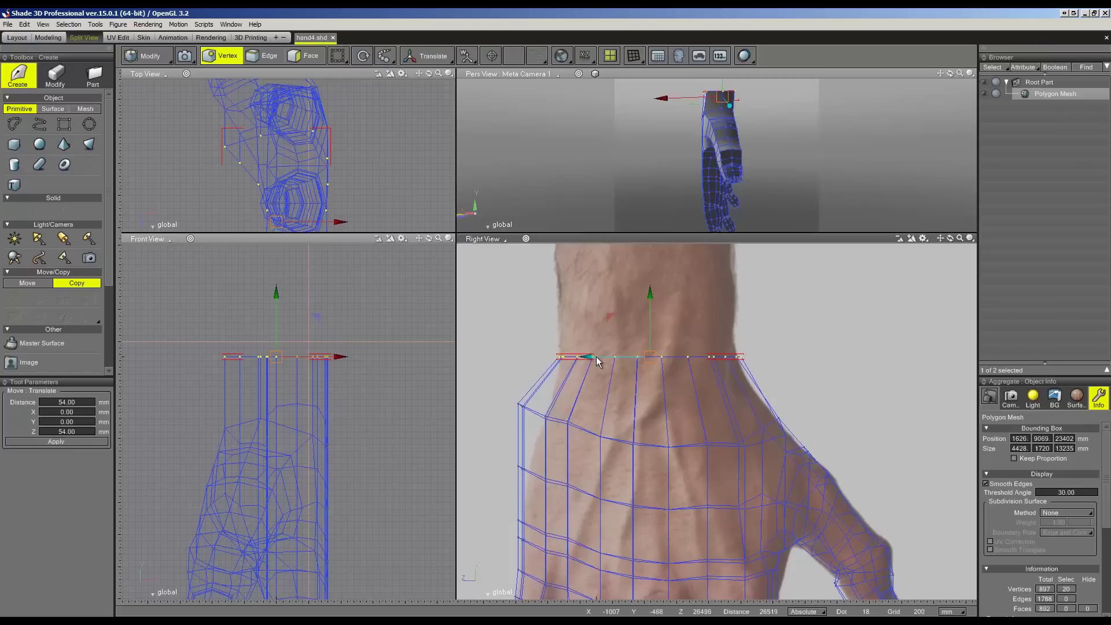
pyautogui.moveTo(564, 435); pyautogui.dragTo(570, 436)
pyautogui.moveTo(505, 376); pyautogui.dragTo(531, 386)
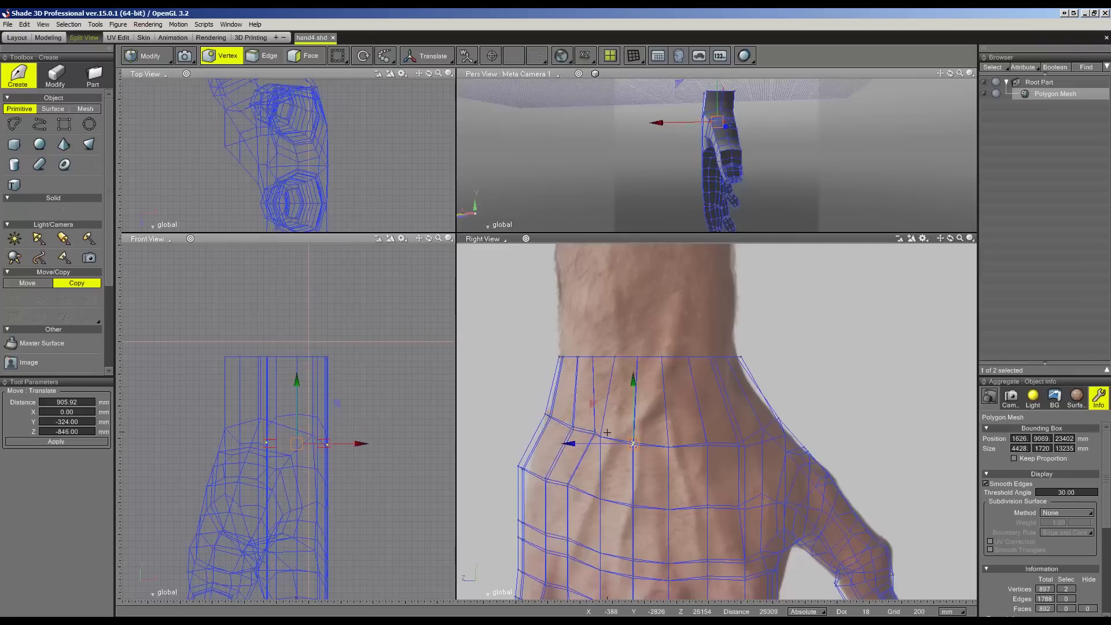
# - Shift the wrist-side vertices of the upper hand loop right and across the hand
pyautogui.moveTo(612, 443)
pyautogui.mouseDown()
pyautogui.moveTo(577, 406)
pyautogui.moveTo(631, 428)
pyautogui.mouseUp()
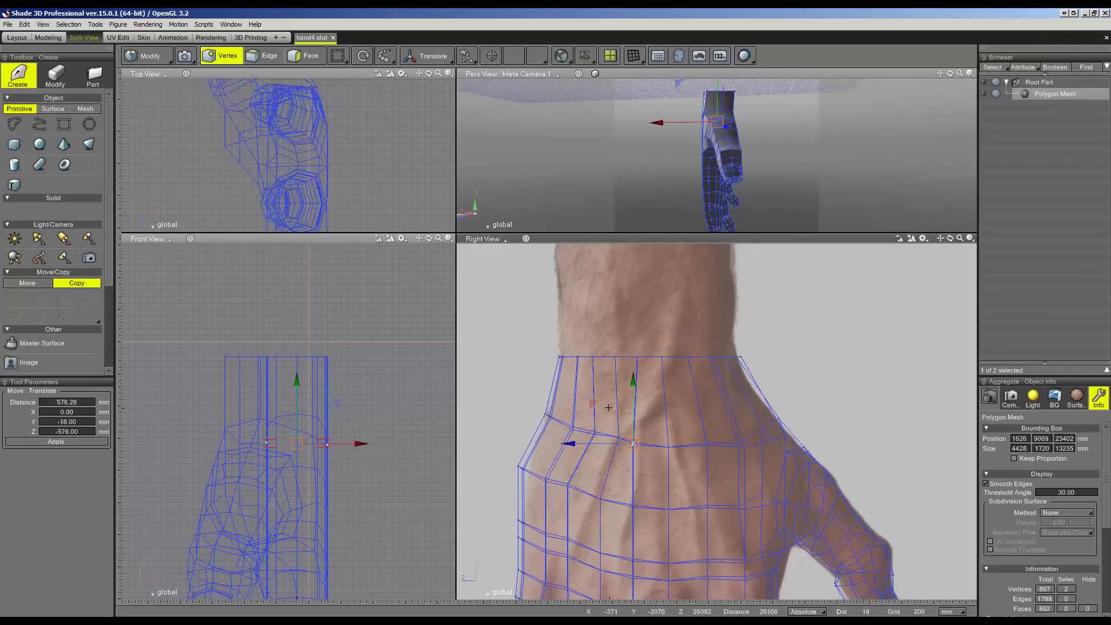
pyautogui.moveTo(631, 427)
pyautogui.mouseDown()
pyautogui.moveTo(662, 454)
pyautogui.moveTo(689, 457)
pyautogui.mouseUp()
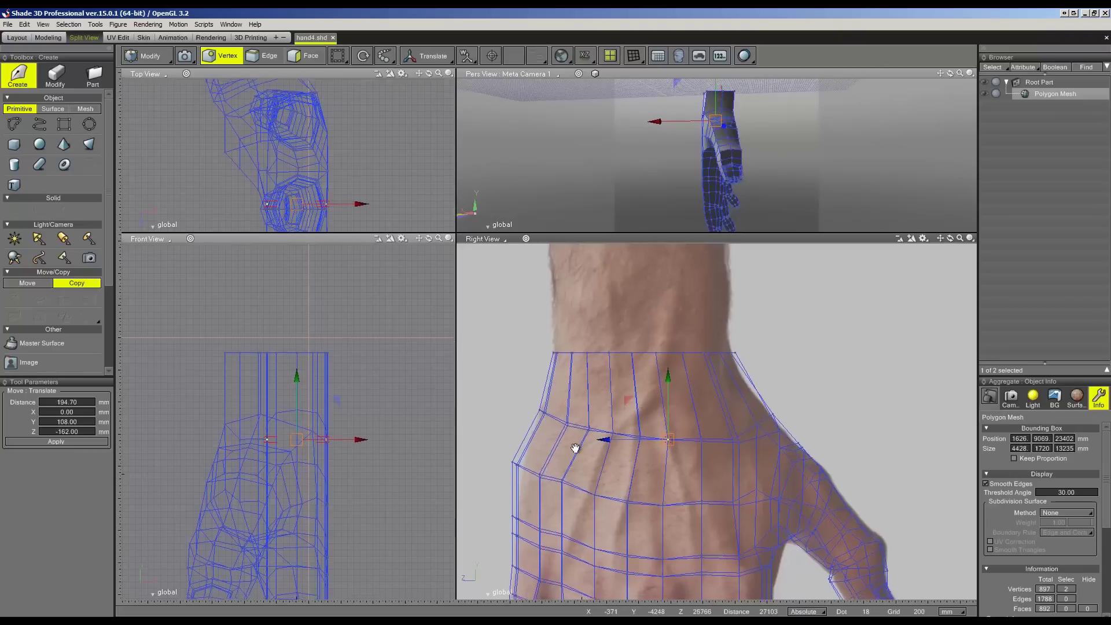
pyautogui.scroll(-2, 578, 445)
pyautogui.moveTo(566, 431); pyautogui.dragTo(495, 397)
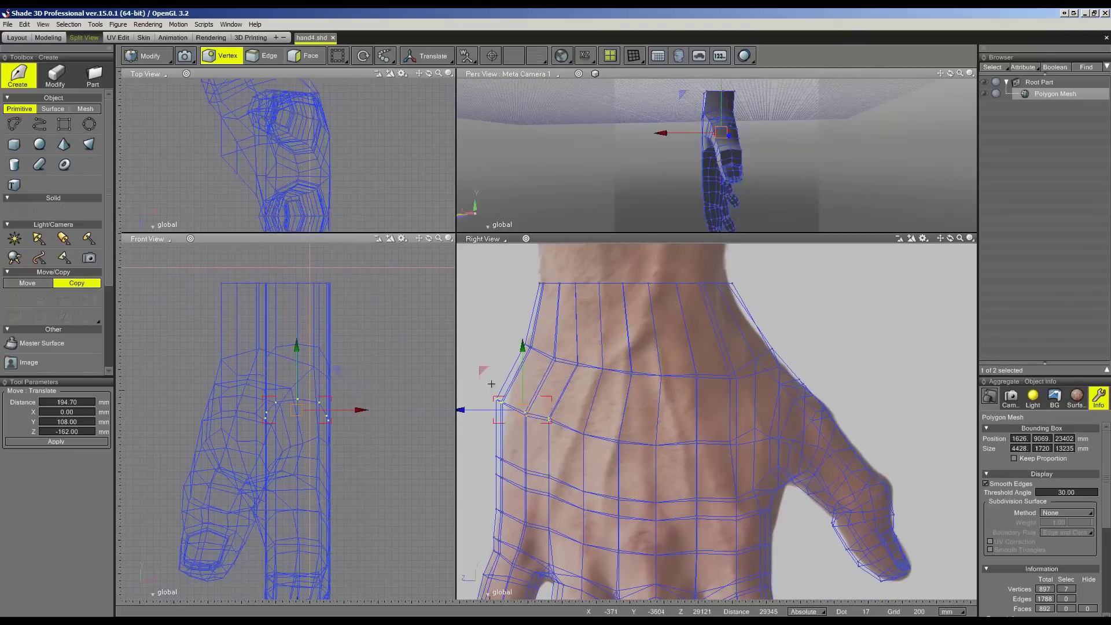
pyautogui.moveTo(600, 458)
pyautogui.mouseDown()
pyautogui.moveTo(574, 425)
pyautogui.moveTo(581, 403)
pyautogui.mouseUp()
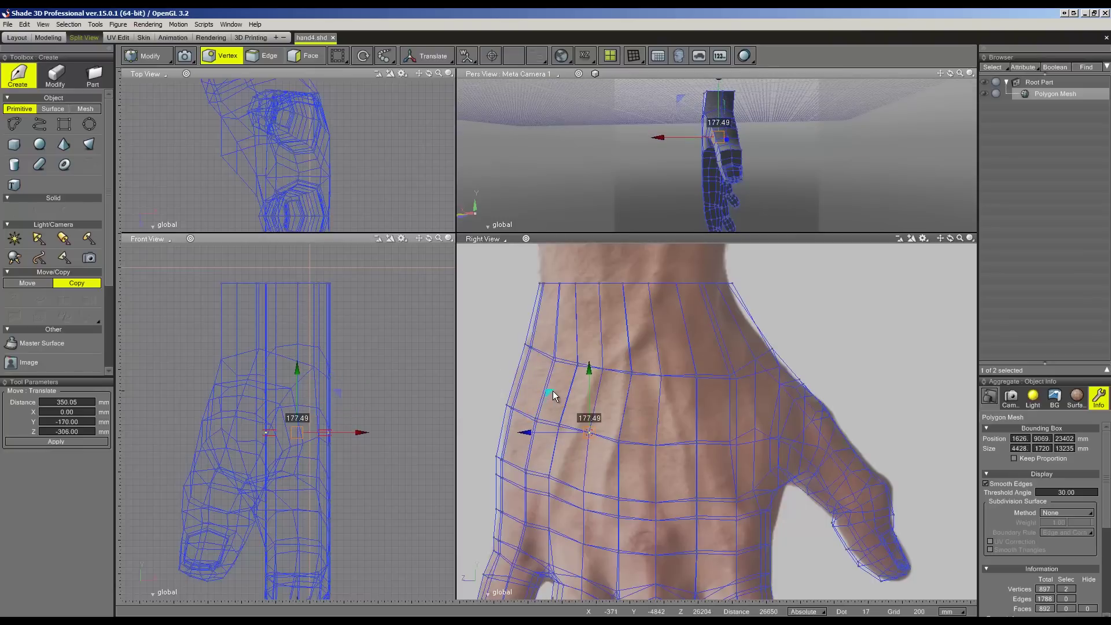
pyautogui.moveTo(581, 403); pyautogui.dragTo(623, 364)
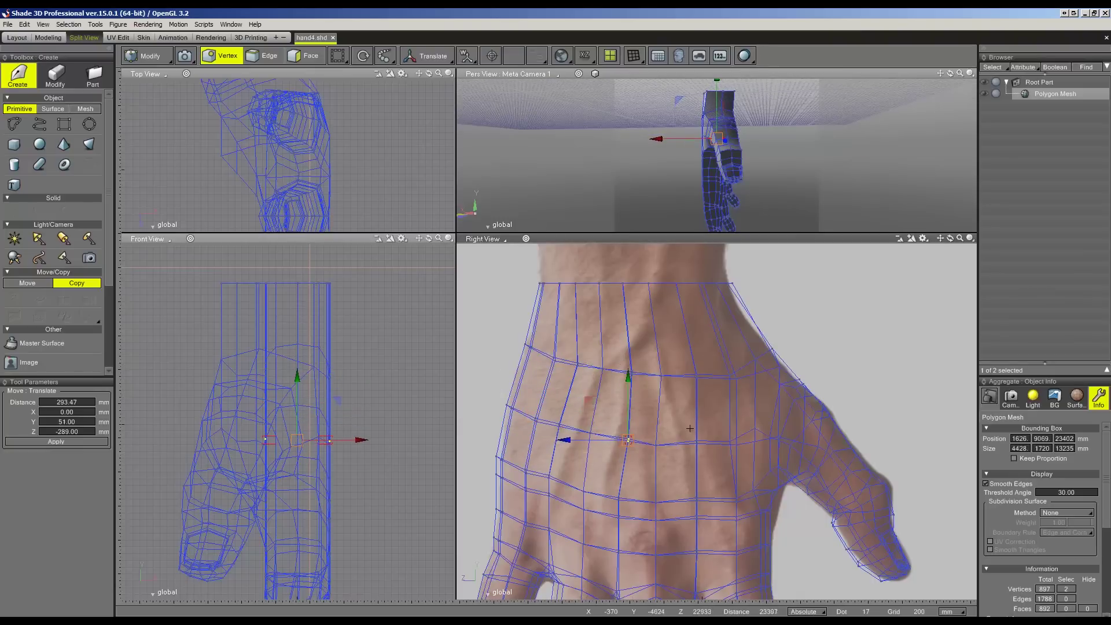
pyautogui.moveTo(645, 427); pyautogui.dragTo(664, 445)
pyautogui.moveTo(622, 407); pyautogui.dragTo(708, 406)
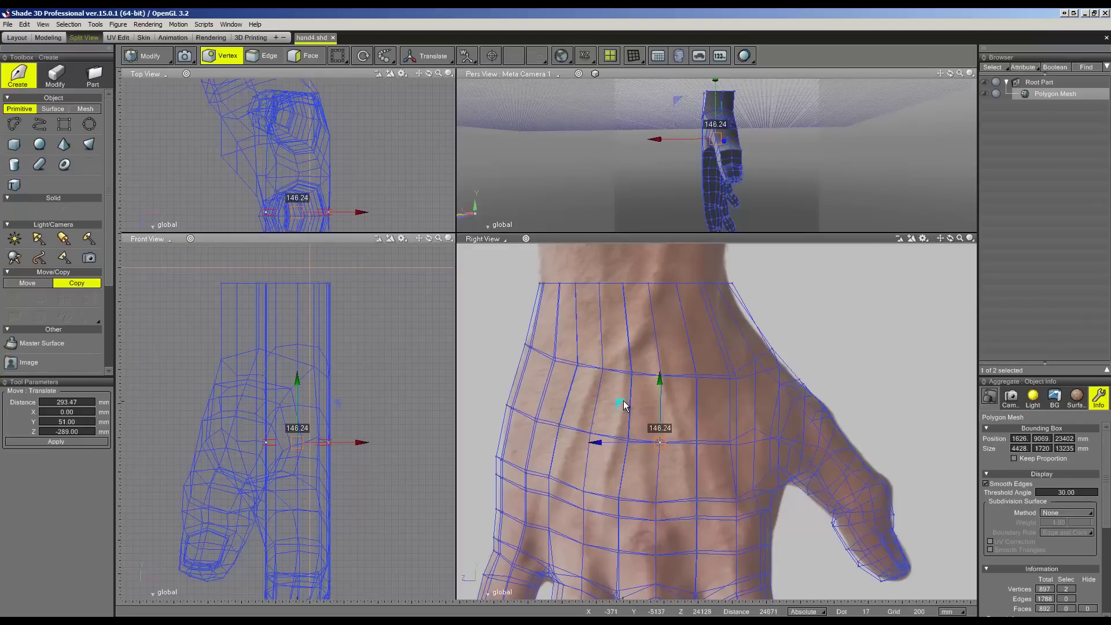
# - Reposition upper back-of-hand vertices, one raised 293.47 mm along the contour
pyautogui.click(755, 431)
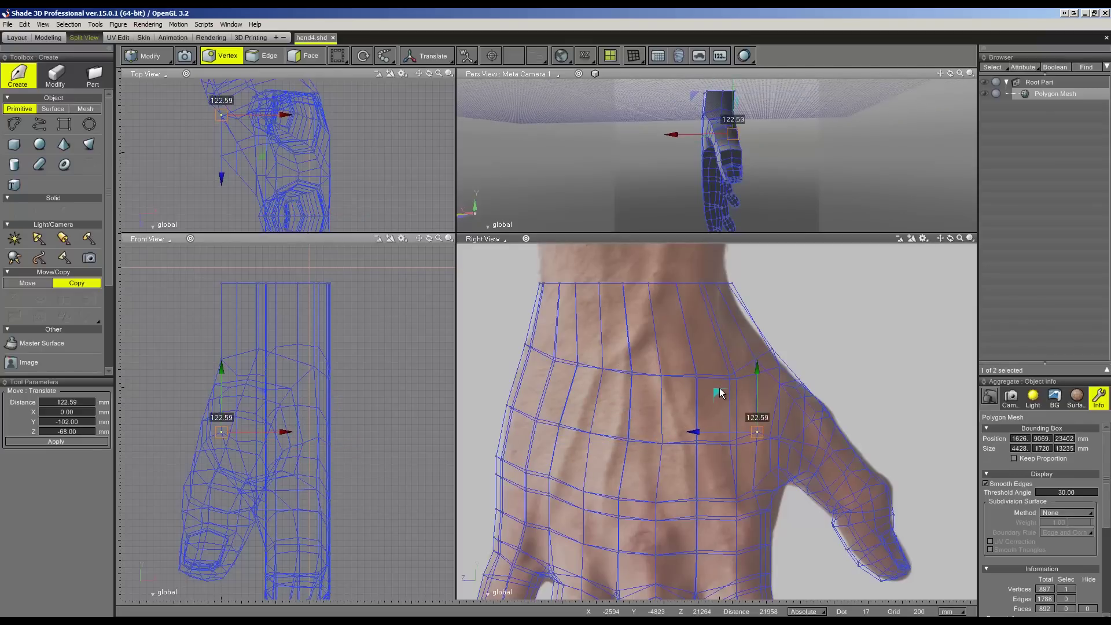
pyautogui.keyDown('shift'); pyautogui.click(554, 350); pyautogui.keyUp('shift')
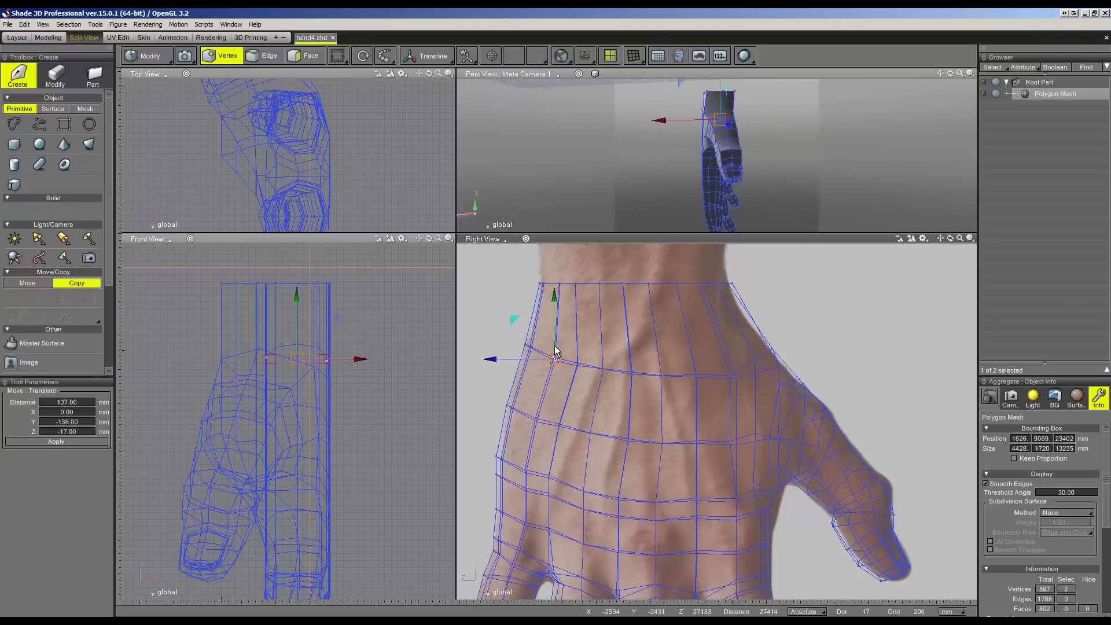
pyautogui.moveTo(517, 325)
pyautogui.mouseDown()
pyautogui.moveTo(520, 316)
pyautogui.moveTo(634, 382)
pyautogui.mouseUp()
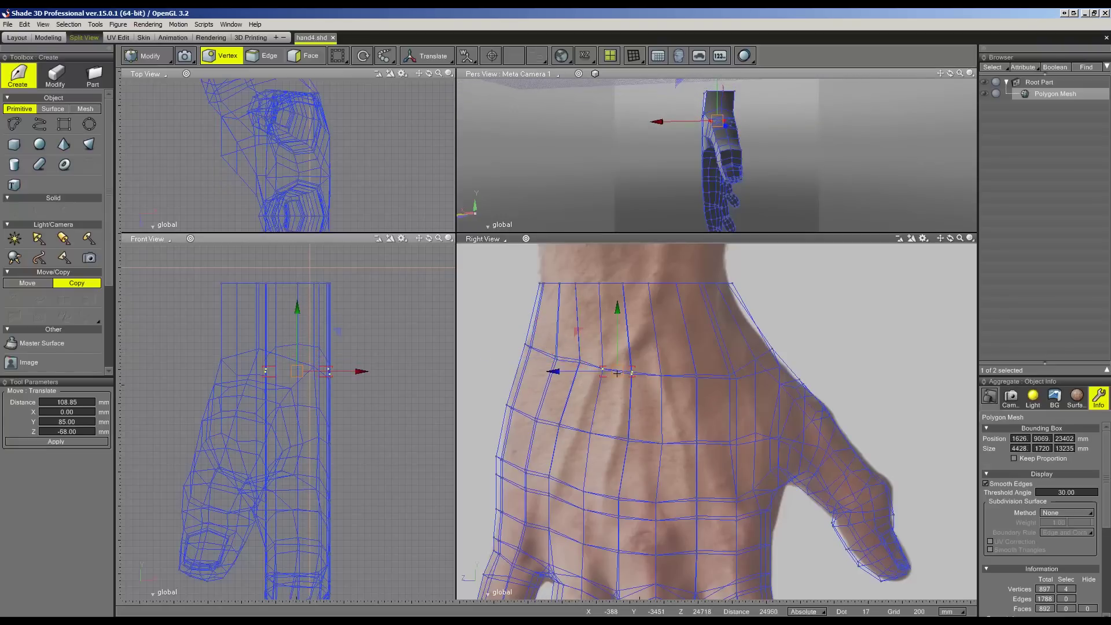
pyautogui.moveTo(576, 340); pyautogui.dragTo(683, 369)
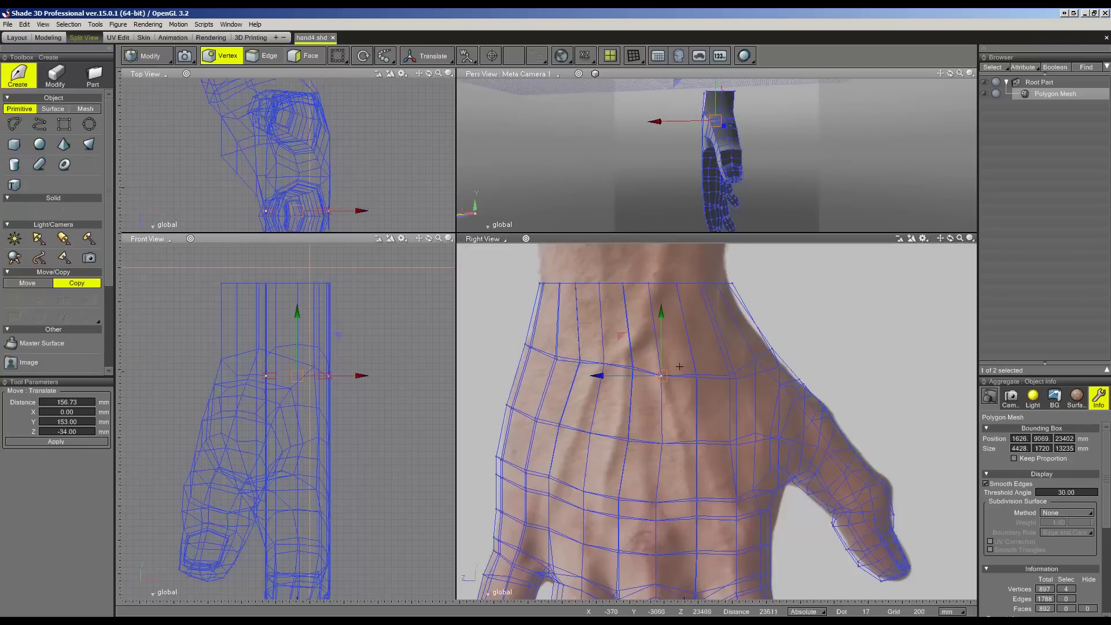
pyautogui.moveTo(615, 337); pyautogui.dragTo(690, 354)
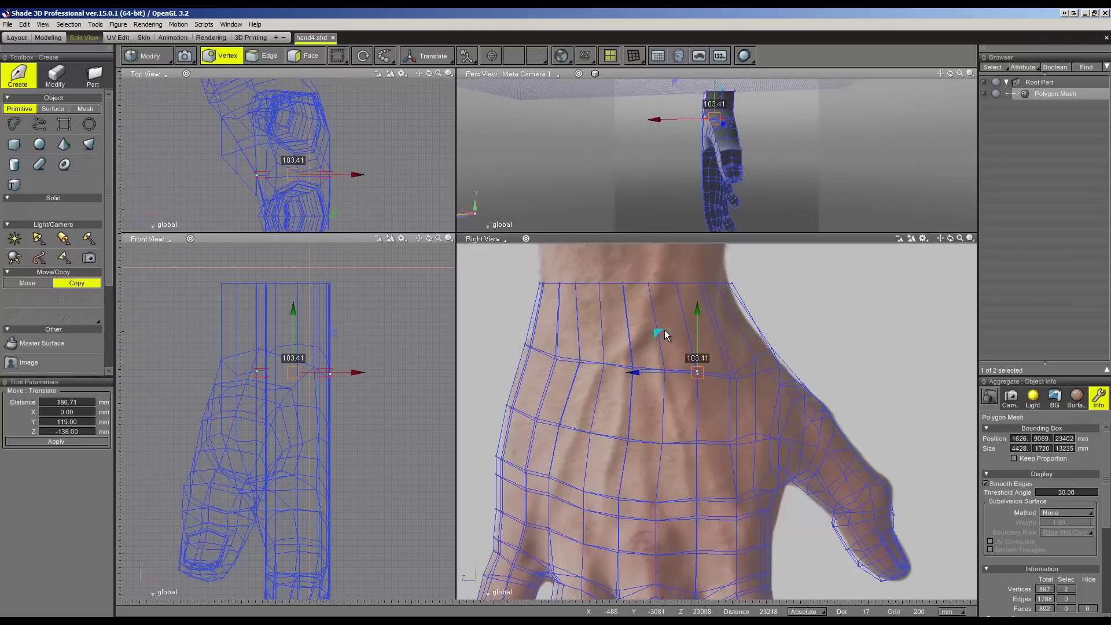
pyautogui.moveTo(740, 389); pyautogui.dragTo(716, 349)
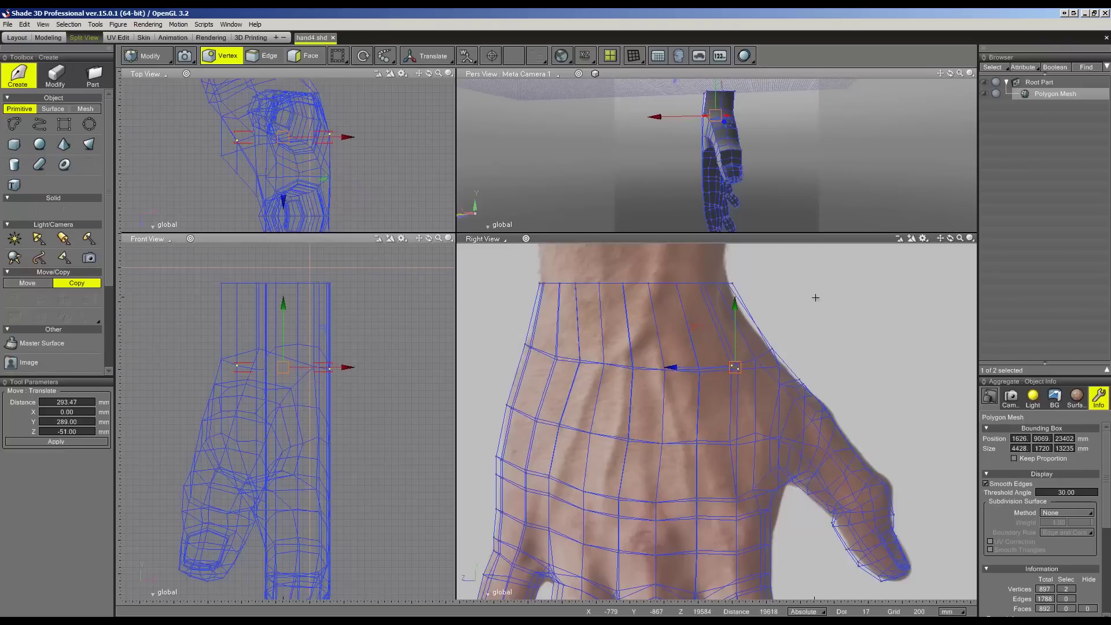
pyautogui.scroll(-1, 682, 428)
pyautogui.scroll(1, 682, 429)
pyautogui.scroll(1, 627, 409)
pyautogui.scroll(1, 627, 409)
# - Raise the vertex row across the back of the hand toward the wrist
pyautogui.moveTo(507, 394); pyautogui.dragTo(589, 438)
pyautogui.keyDown('shift'); pyautogui.moveTo(682, 456); pyautogui.dragTo(778, 457); pyautogui.keyUp('shift')
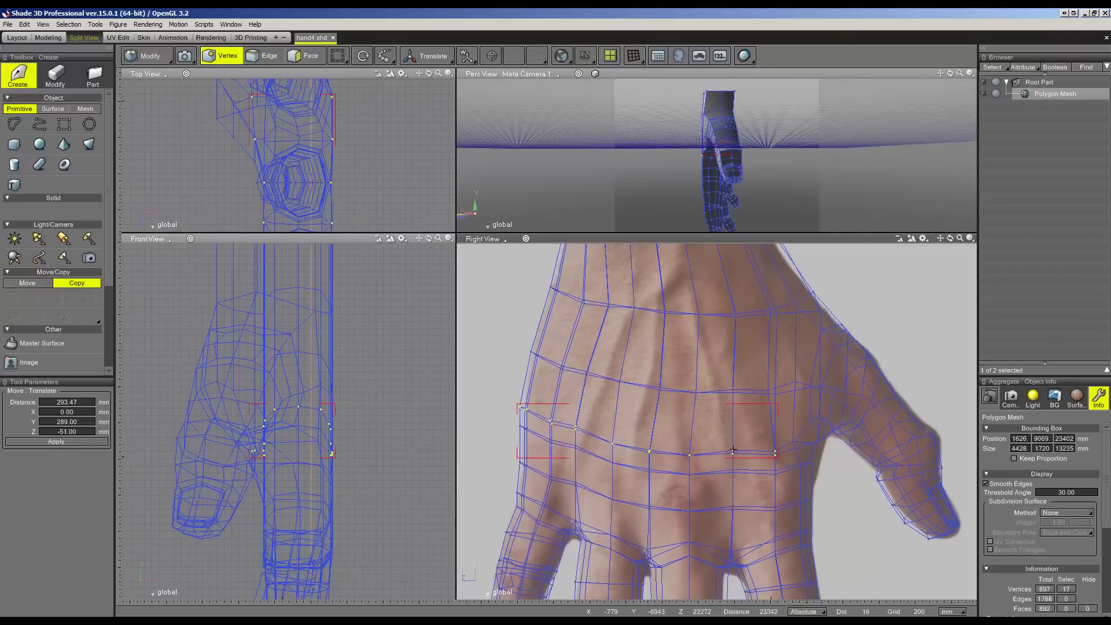
pyautogui.moveTo(642, 402); pyautogui.dragTo(638, 386)
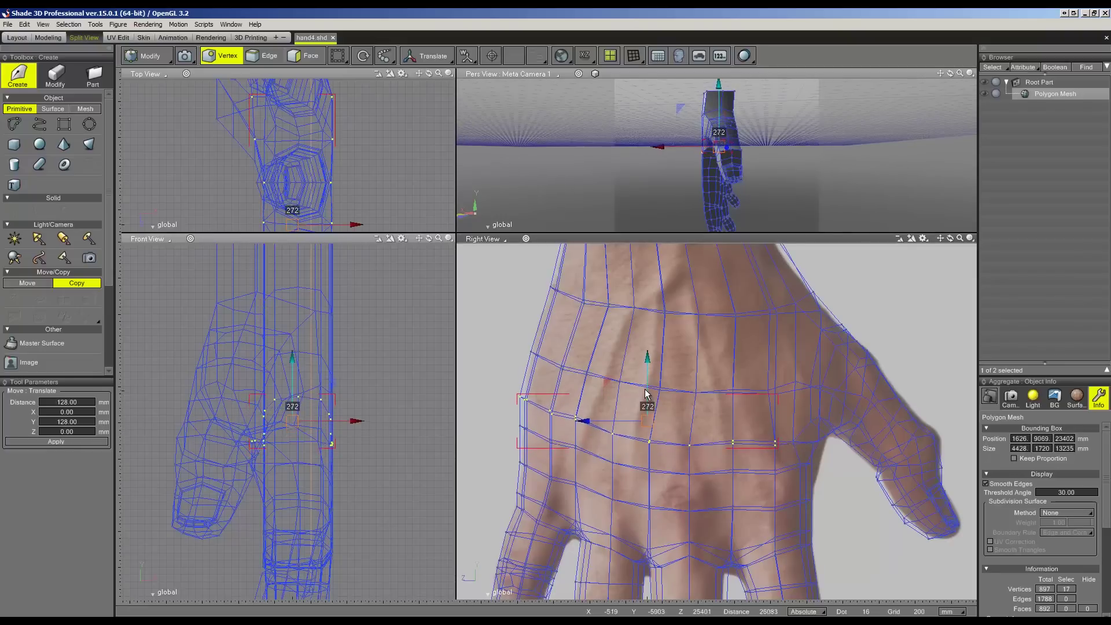
pyautogui.moveTo(638, 387); pyautogui.dragTo(634, 381)
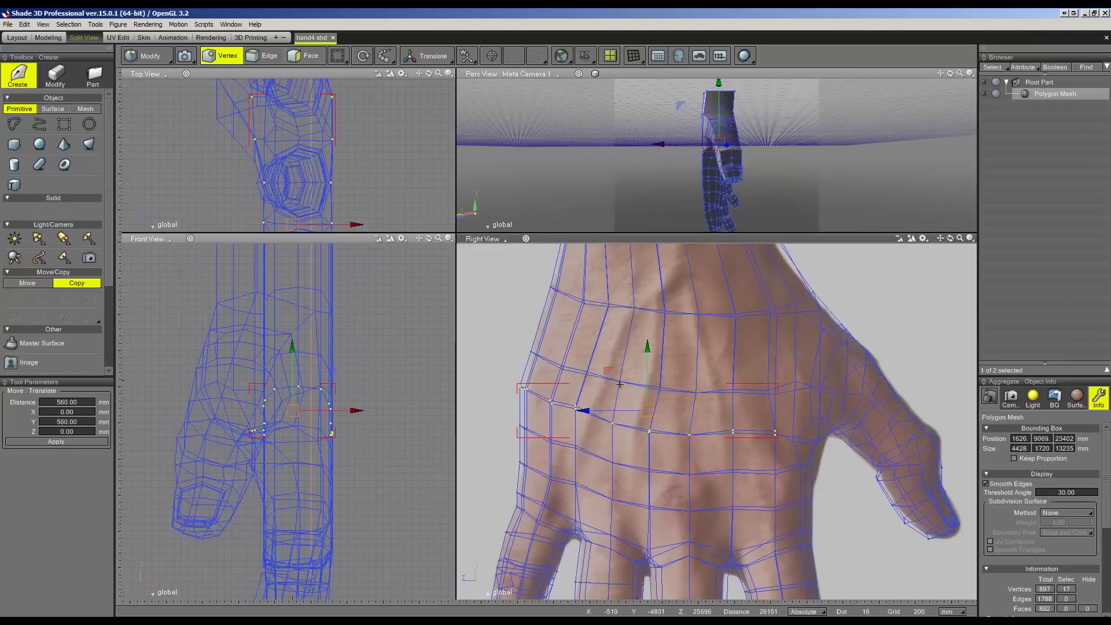
# - Fit the vertices along the hand's left edge to the photo outline
pyautogui.moveTo(497, 378); pyautogui.dragTo(598, 422)
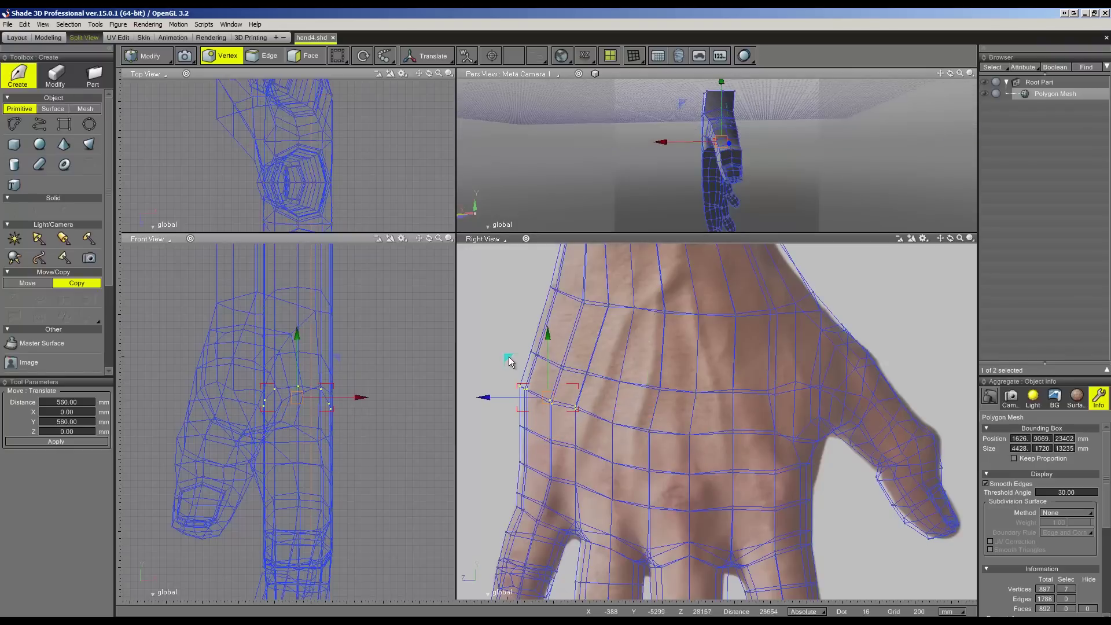
pyautogui.moveTo(507, 362); pyautogui.dragTo(513, 355)
pyautogui.moveTo(500, 420); pyautogui.dragTo(550, 451)
pyautogui.moveTo(498, 395); pyautogui.dragTo(500, 400)
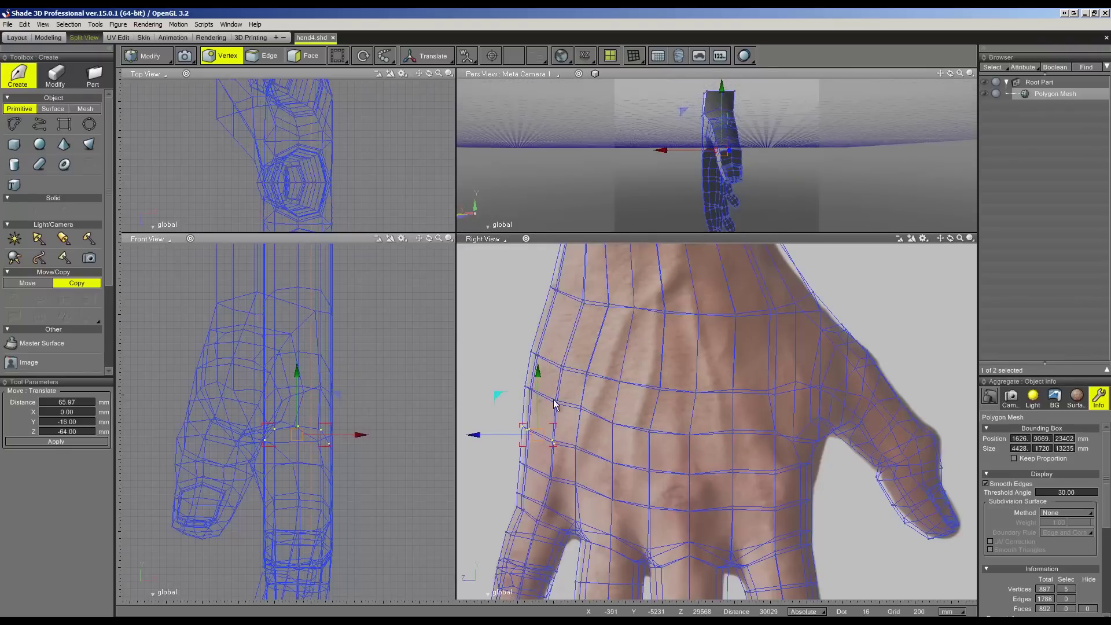
pyautogui.click(636, 402)
pyautogui.moveTo(590, 394); pyautogui.dragTo(563, 419)
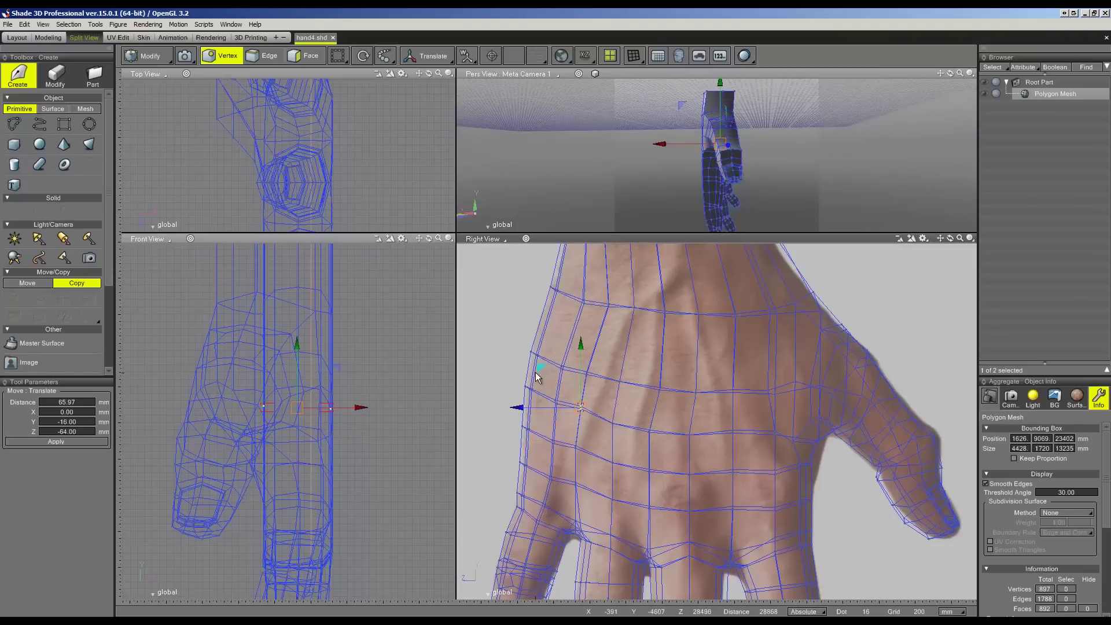
pyautogui.moveTo(536, 372); pyautogui.dragTo(534, 376)
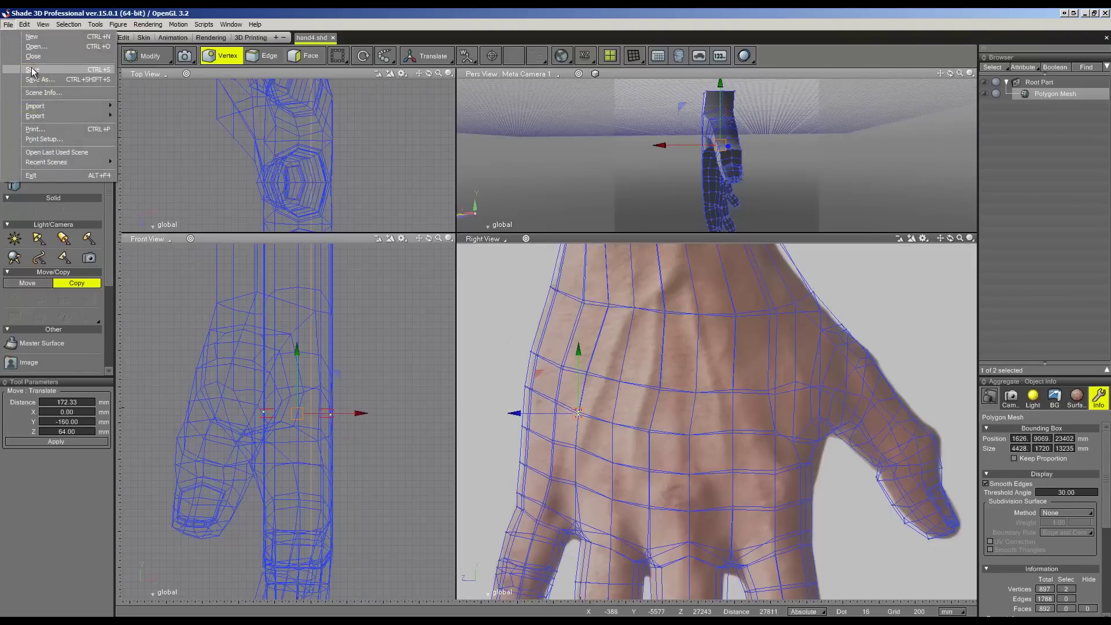
pyautogui.moveTo(519, 332); pyautogui.dragTo(578, 366)
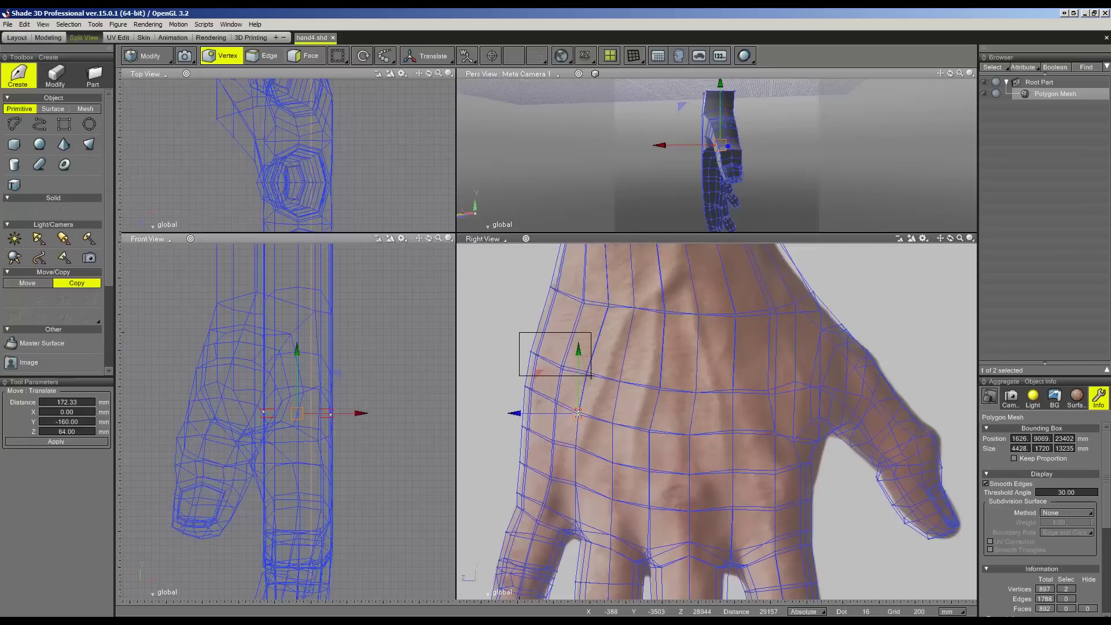
pyautogui.moveTo(521, 322); pyautogui.dragTo(523, 310)
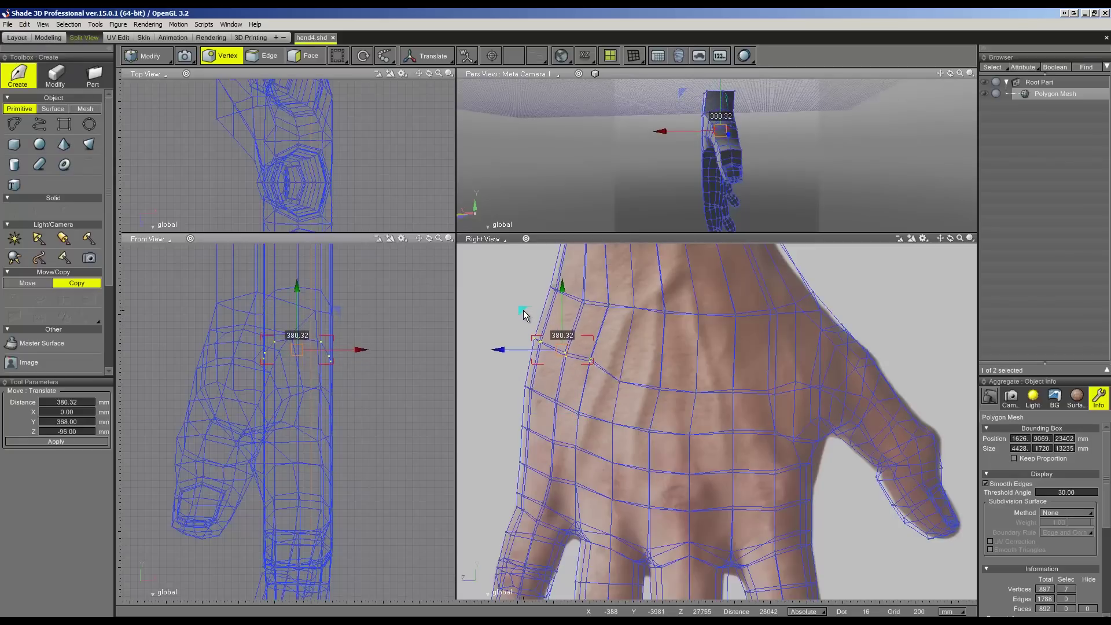
# - Raise further vertex rows, undoing one bad move, with the latest lifted 80 mm along Y
pyautogui.moveTo(692, 400); pyautogui.dragTo(689, 398)
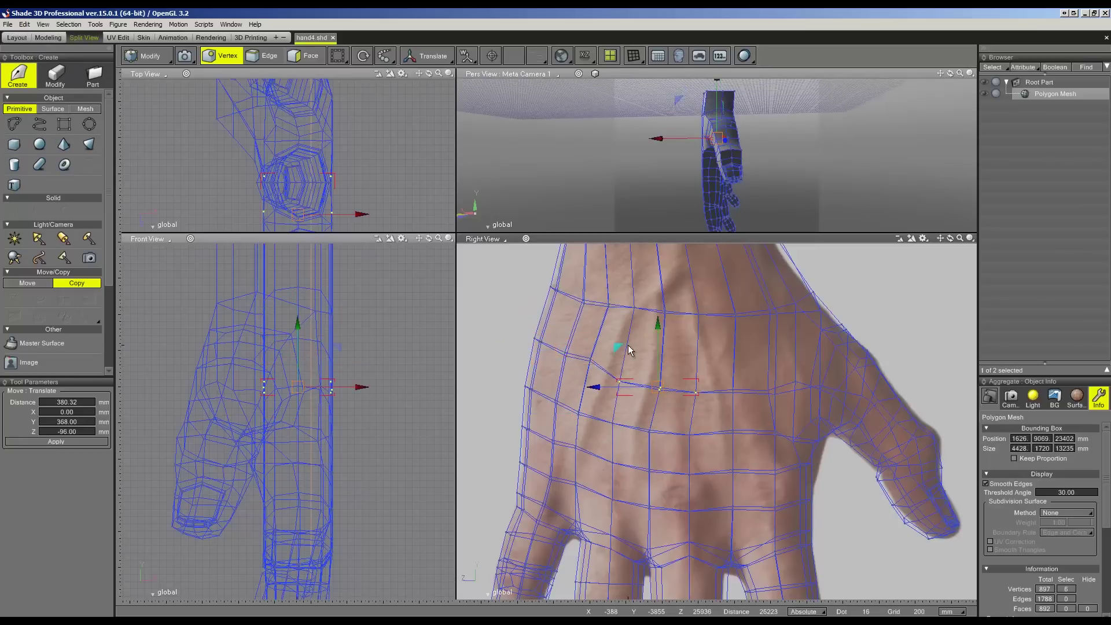
pyautogui.moveTo(658, 355)
pyautogui.mouseDown()
pyautogui.moveTo(769, 404)
pyautogui.moveTo(747, 354)
pyautogui.mouseUp()
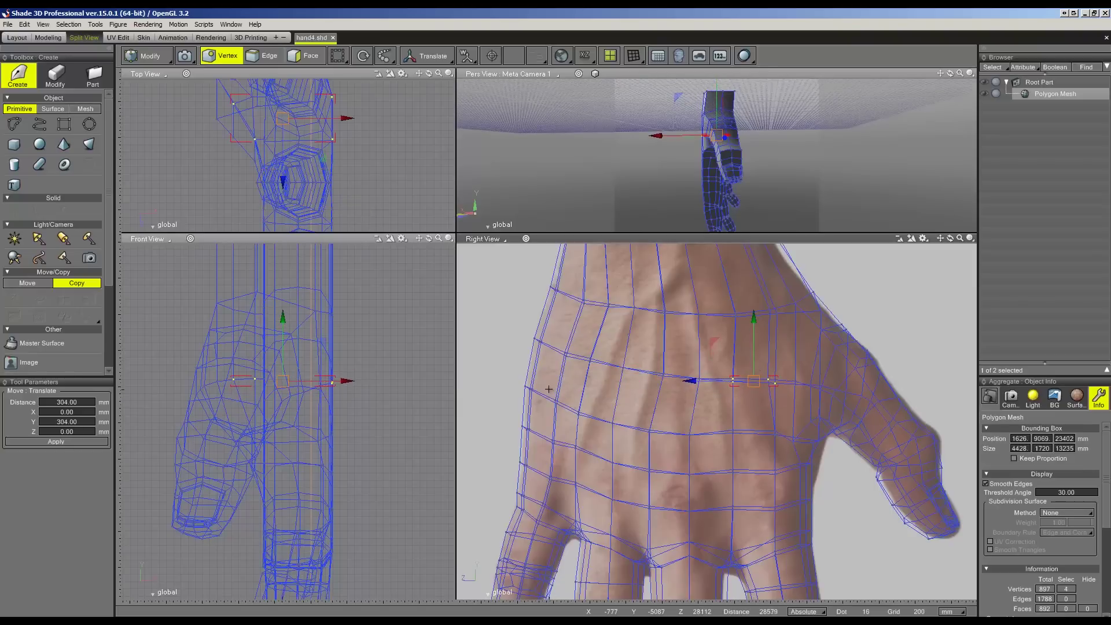
pyautogui.moveTo(548, 388); pyautogui.dragTo(665, 440)
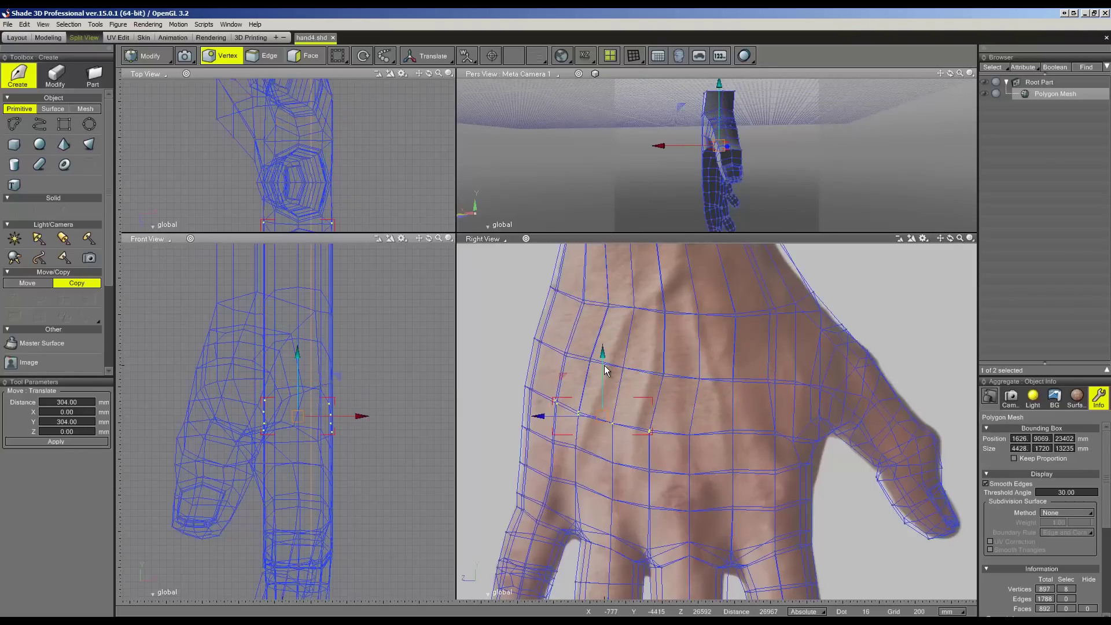
pyautogui.moveTo(605, 370); pyautogui.dragTo(600, 362)
pyautogui.moveTo(503, 376)
pyautogui.mouseDown()
pyautogui.moveTo(535, 397)
pyautogui.moveTo(494, 345)
pyautogui.mouseUp()
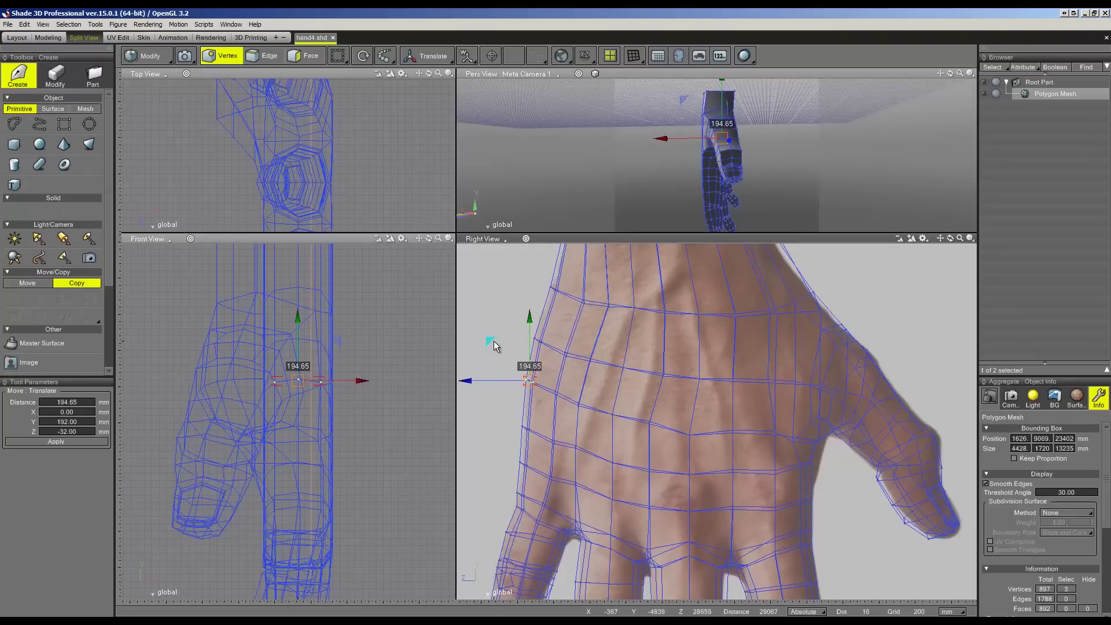
pyautogui.moveTo(648, 417); pyautogui.dragTo(676, 365)
pyautogui.moveTo(612, 349); pyautogui.dragTo(610, 342)
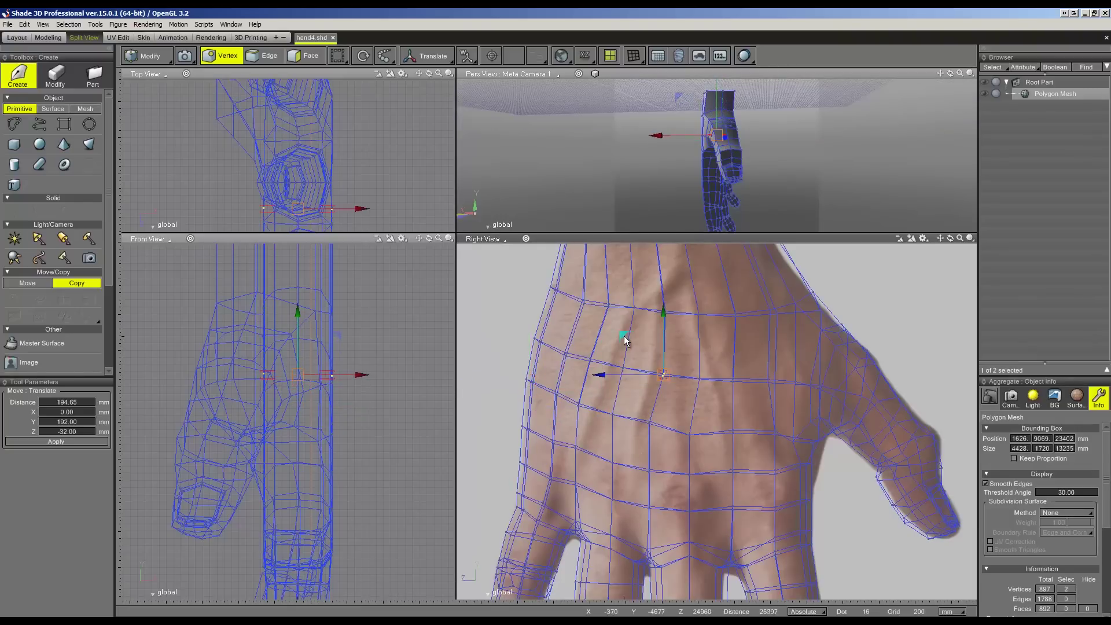
pyautogui.hotkey('ctrl', 'z')
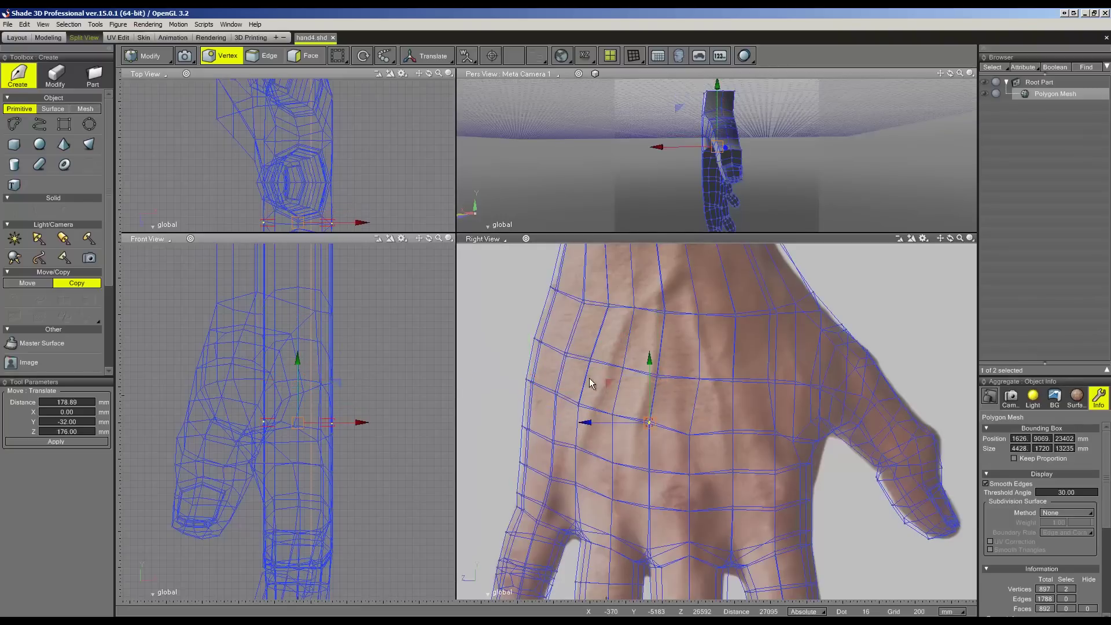
pyautogui.moveTo(608, 382)
pyautogui.mouseDown()
pyautogui.moveTo(655, 411)
pyautogui.moveTo(650, 392)
pyautogui.mouseUp()
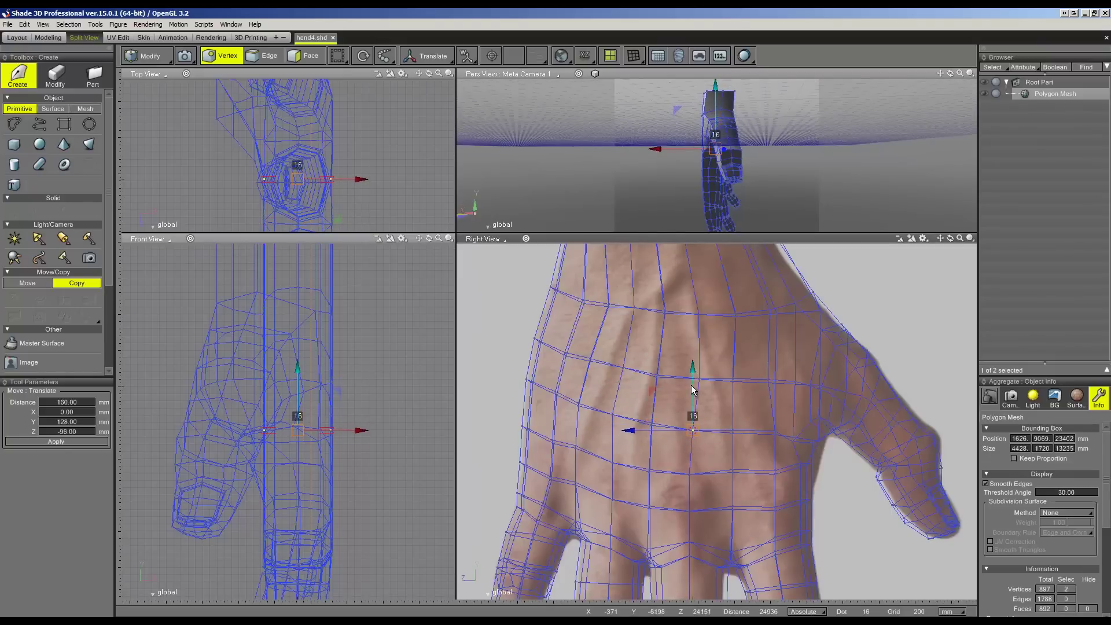
pyautogui.moveTo(693, 392)
pyautogui.mouseDown()
pyautogui.moveTo(730, 402)
pyautogui.moveTo(738, 386)
pyautogui.moveTo(715, 355)
pyautogui.moveTo(641, 350)
pyautogui.mouseUp()
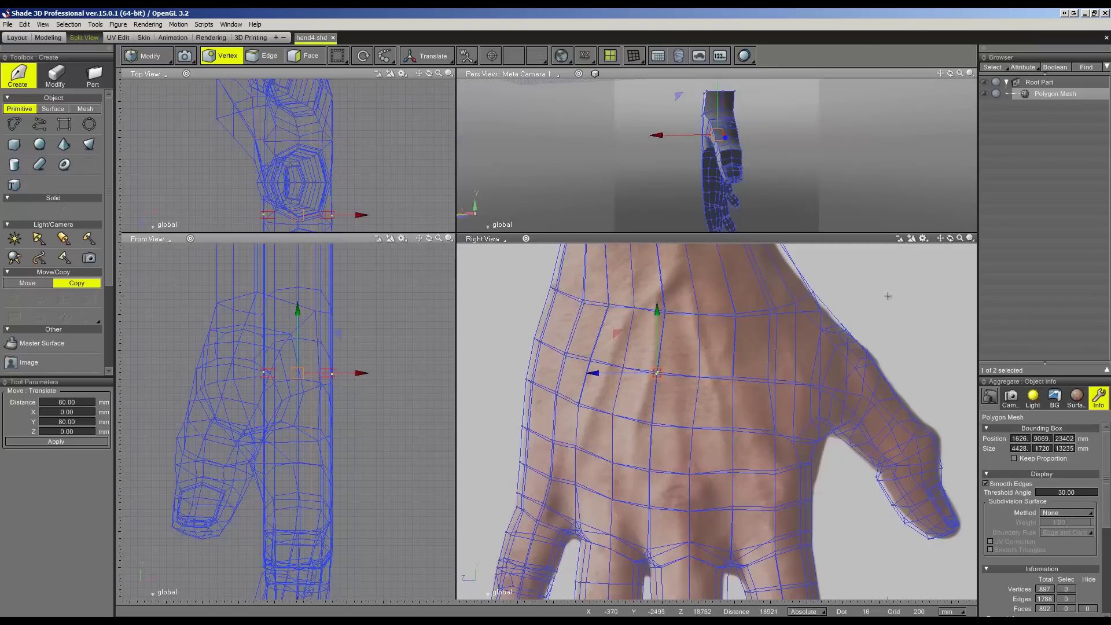
# - Slice a new edge loop across the wrist and move its left vertices up and right
pyautogui.rightClick(659, 367)
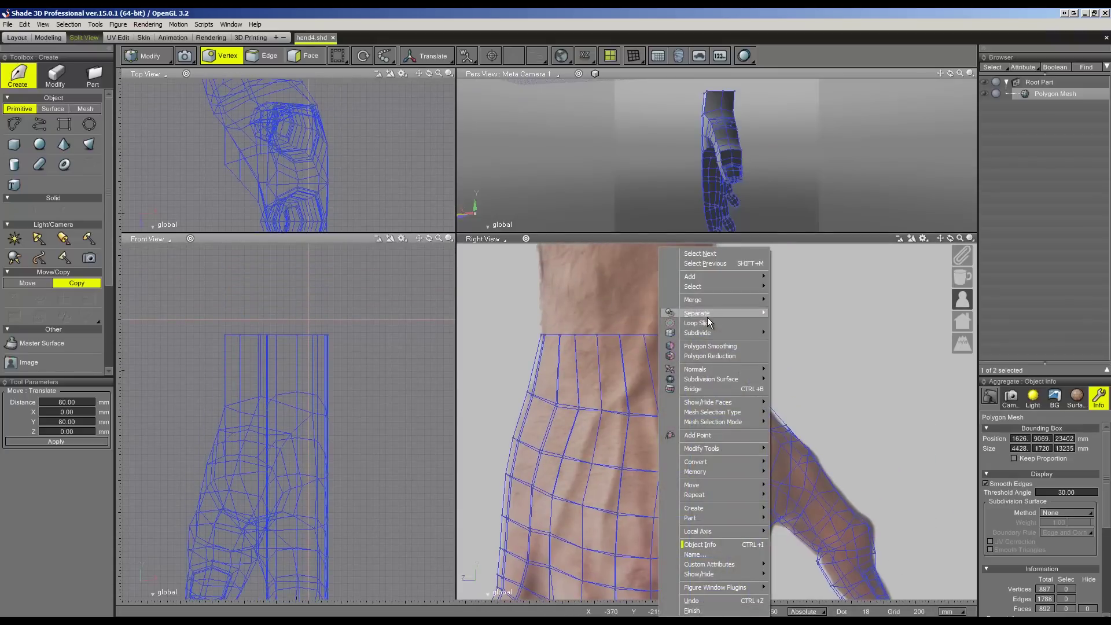
pyautogui.click(696, 323)
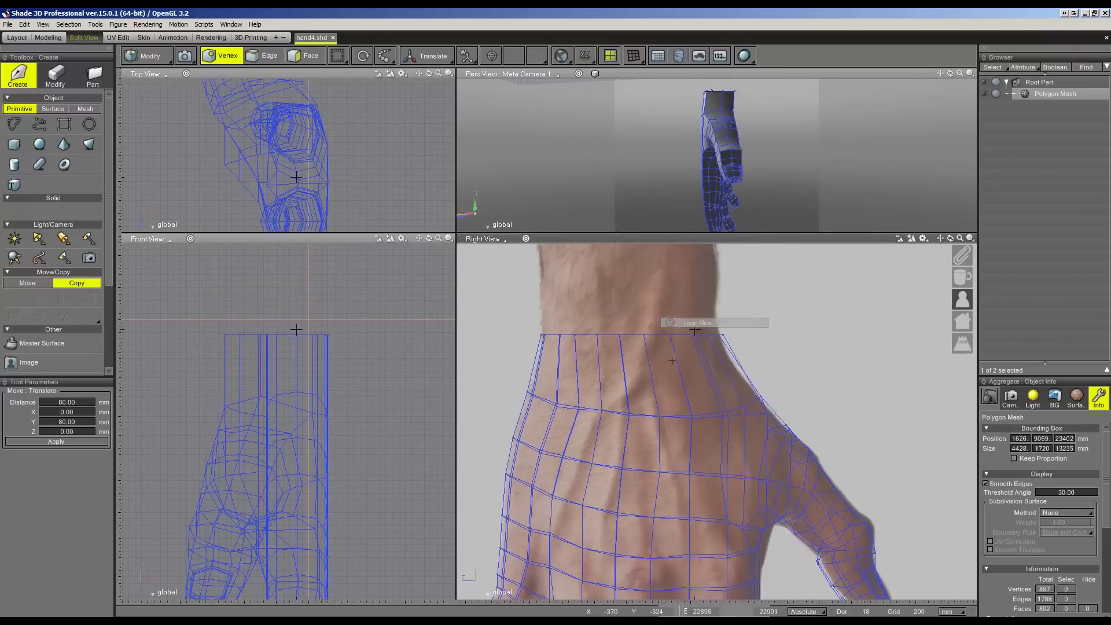
pyautogui.click(652, 380)
pyautogui.moveTo(518, 354); pyautogui.dragTo(587, 383)
pyautogui.moveTo(518, 331); pyautogui.dragTo(523, 327)
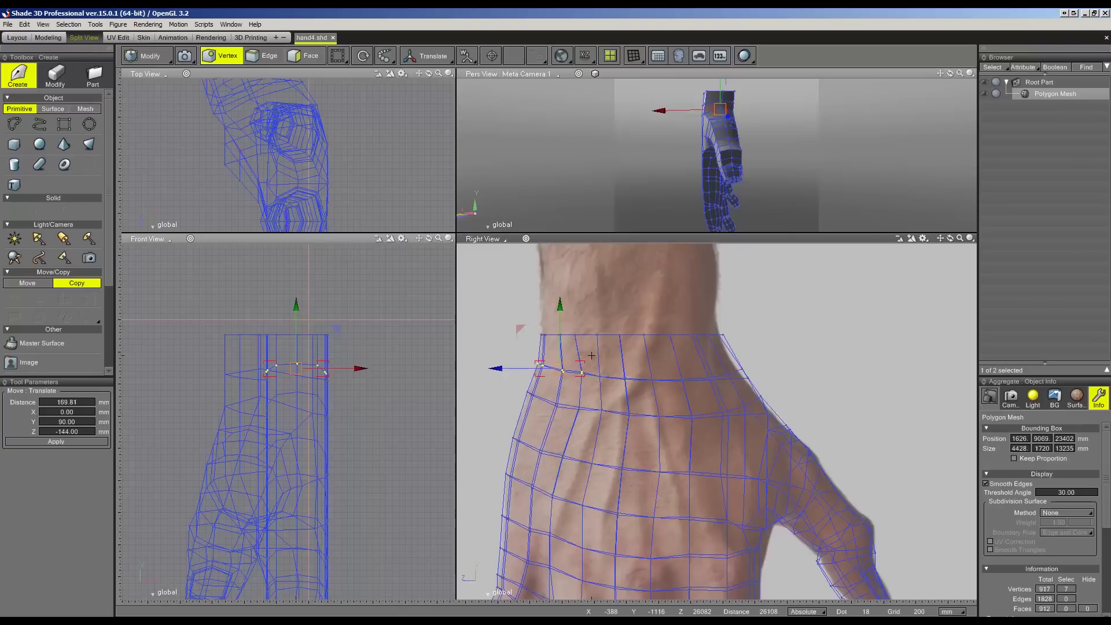
# - Even the wrist loop by shifting vertices on its left and right edges
pyautogui.moveTo(591, 356); pyautogui.dragTo(607, 380)
pyautogui.moveTo(561, 337); pyautogui.dragTo(566, 338)
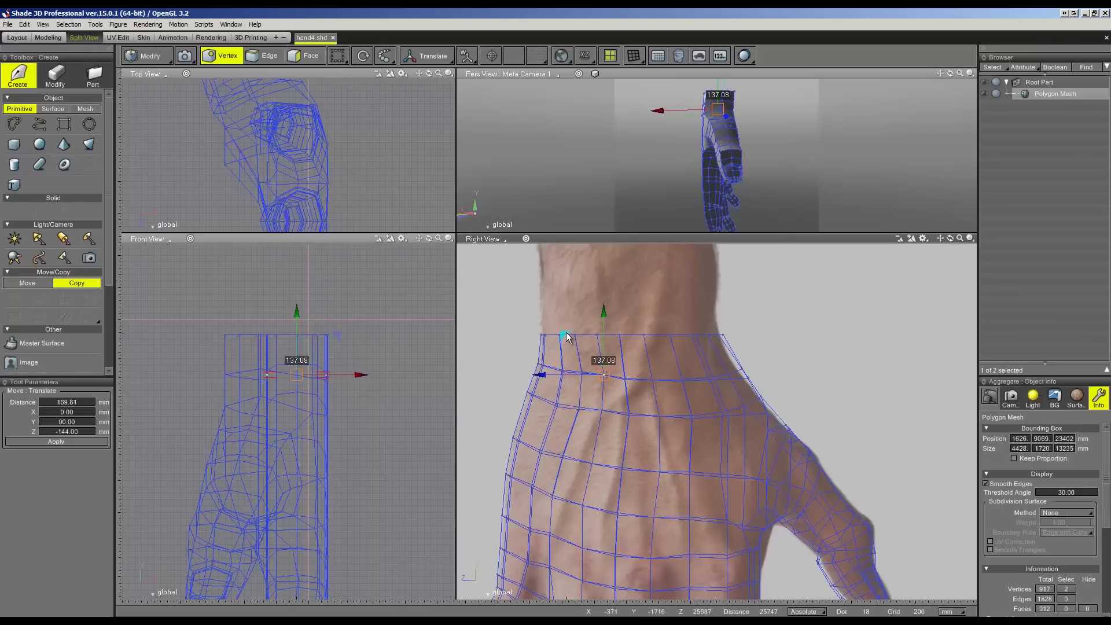
pyautogui.click(625, 378)
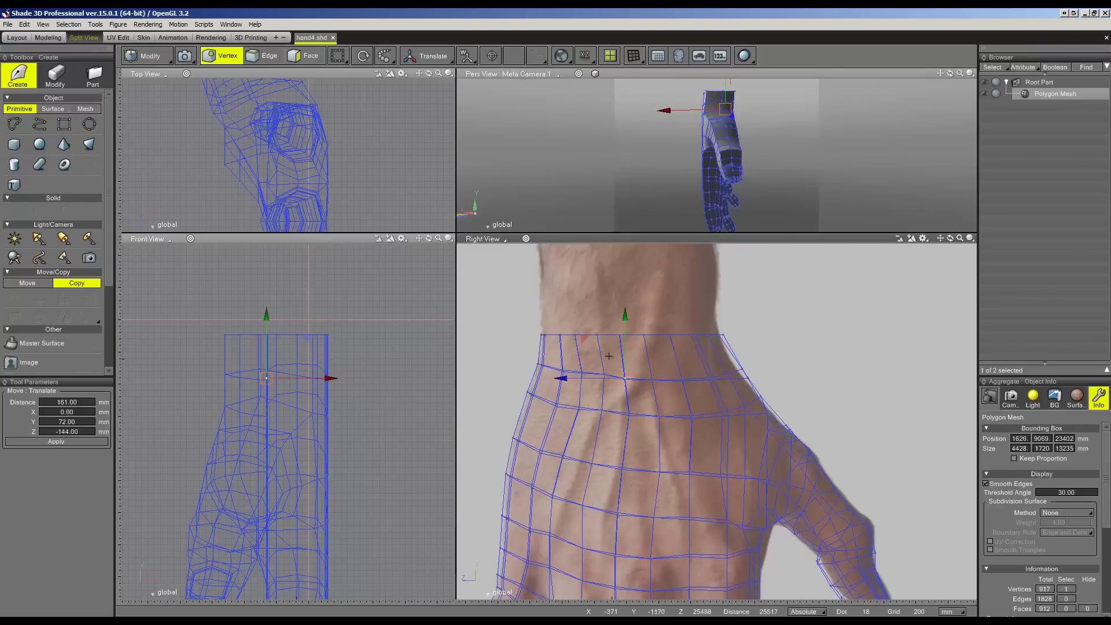
pyautogui.moveTo(632, 386)
pyautogui.mouseDown()
pyautogui.moveTo(645, 357)
pyautogui.moveTo(616, 341)
pyautogui.moveTo(650, 355)
pyautogui.mouseUp()
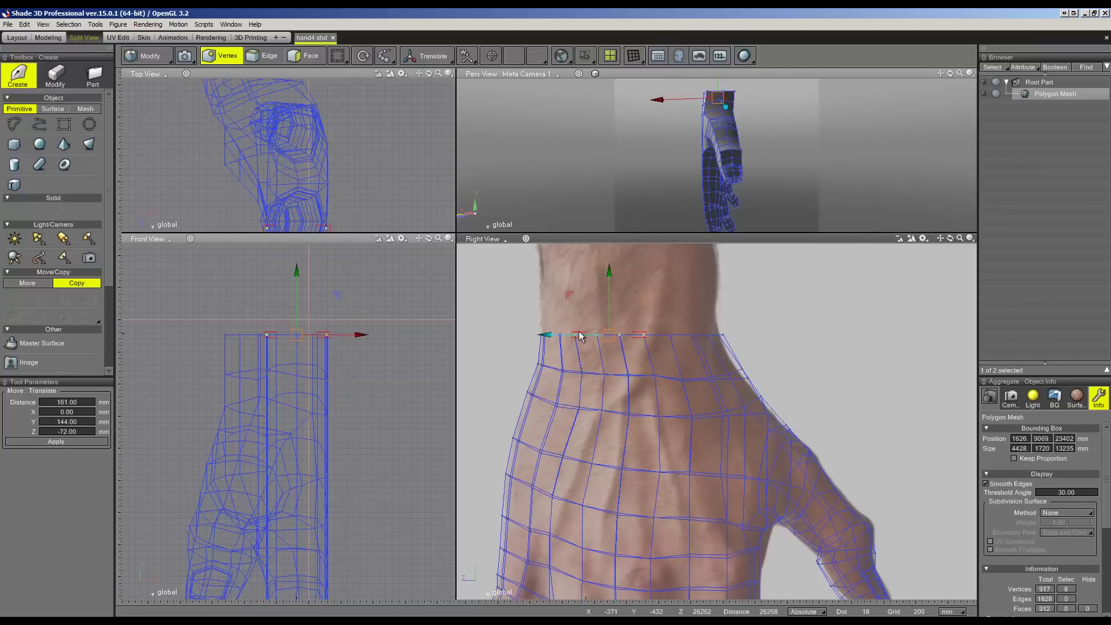
pyautogui.moveTo(580, 336)
pyautogui.mouseDown()
pyautogui.moveTo(672, 342)
pyautogui.moveTo(632, 340)
pyautogui.mouseUp()
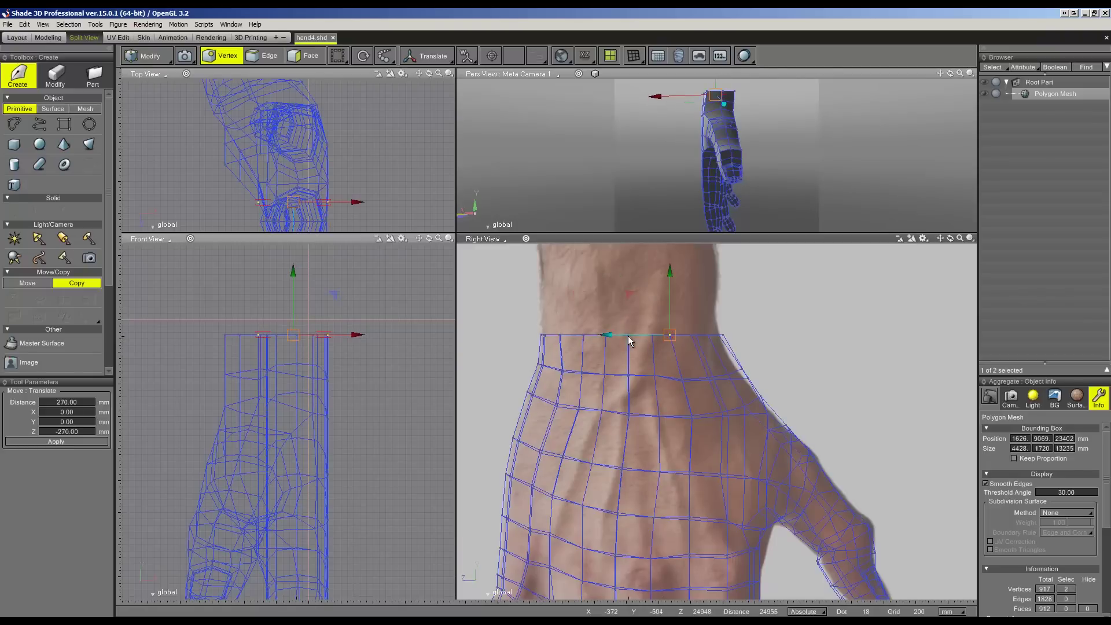
pyautogui.moveTo(742, 327); pyautogui.dragTo(694, 340)
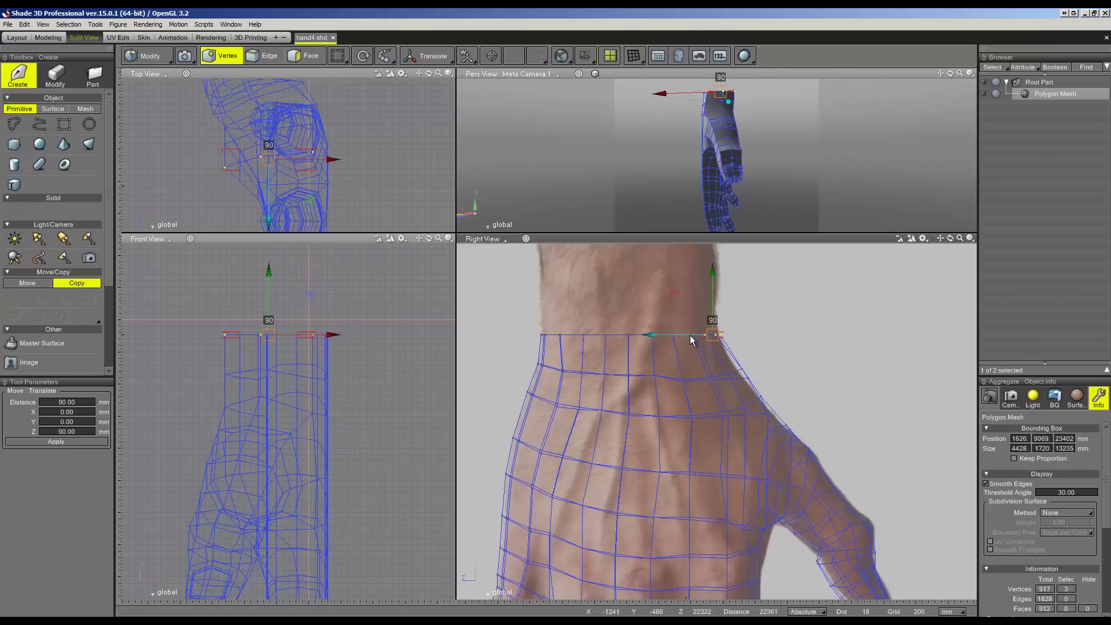
pyautogui.moveTo(755, 348)
pyautogui.mouseDown()
pyautogui.moveTo(732, 379)
pyautogui.moveTo(747, 379)
pyautogui.moveTo(701, 385)
pyautogui.moveTo(716, 385)
pyautogui.mouseUp()
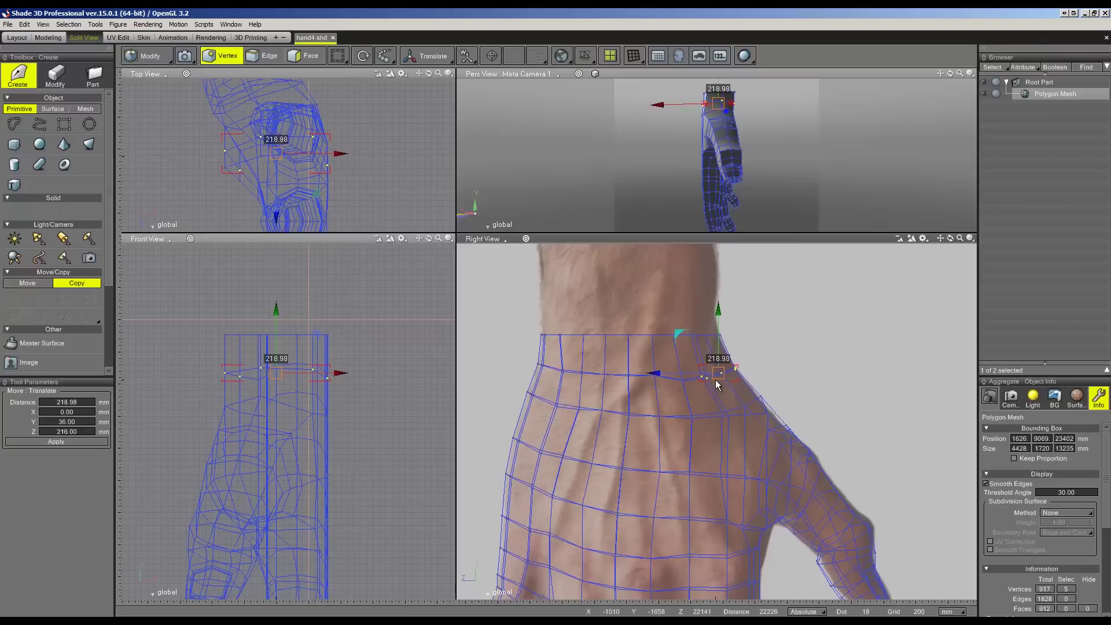
pyautogui.moveTo(693, 391)
pyautogui.mouseDown()
pyautogui.moveTo(672, 365)
pyautogui.moveTo(678, 349)
pyautogui.mouseUp()
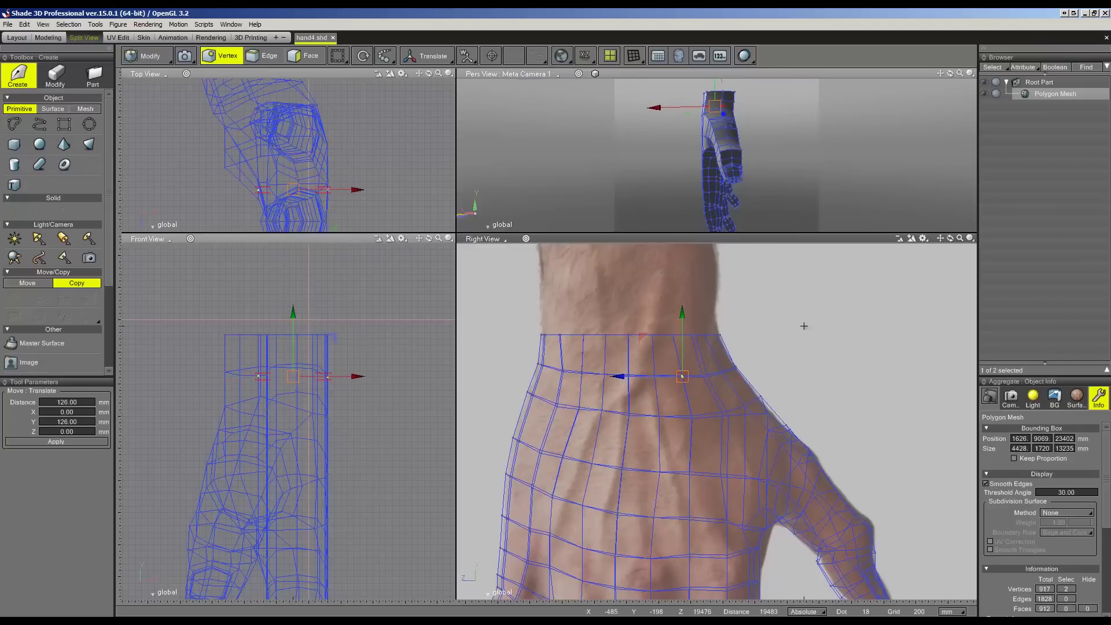
# - Save the hand scene and zoom the orthographic views out
pyautogui.click(8, 24)
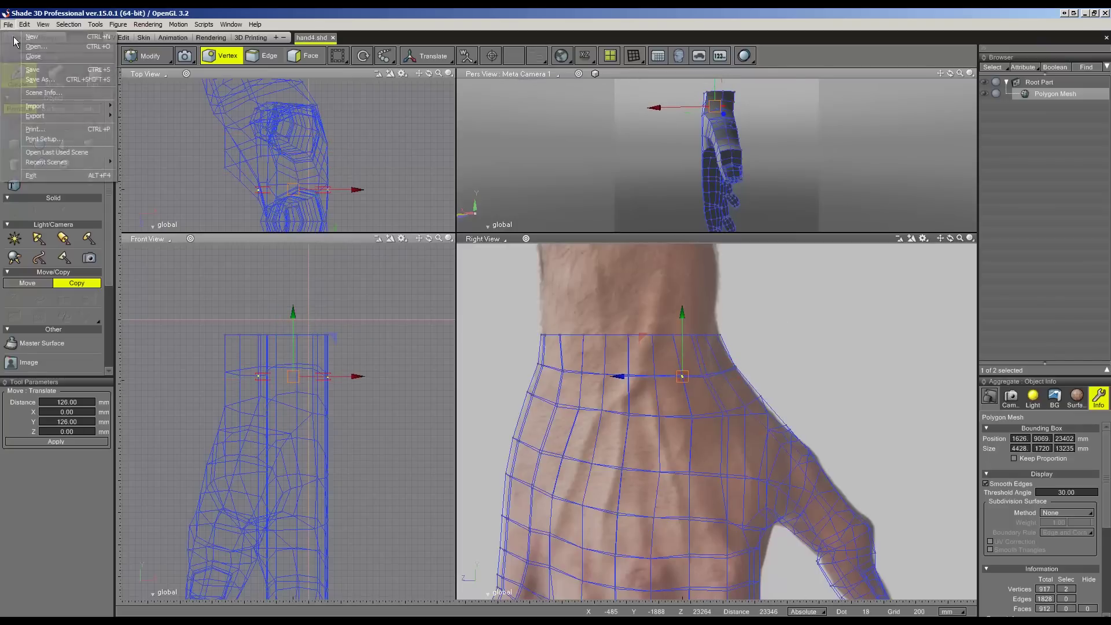
pyautogui.click(33, 70)
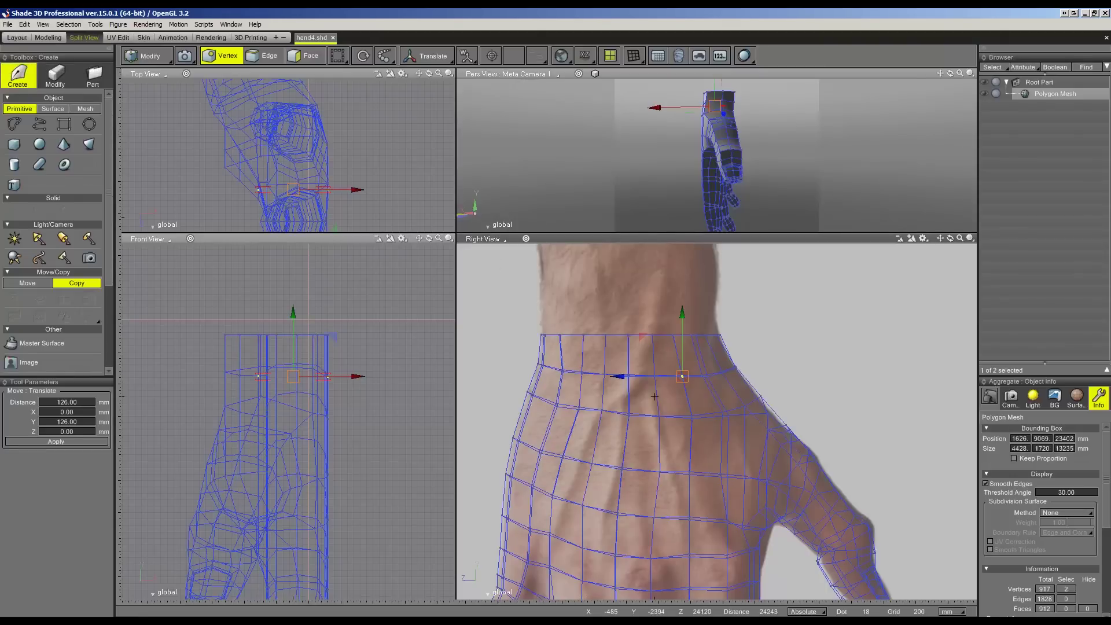
pyautogui.scroll(-2, 654, 396)
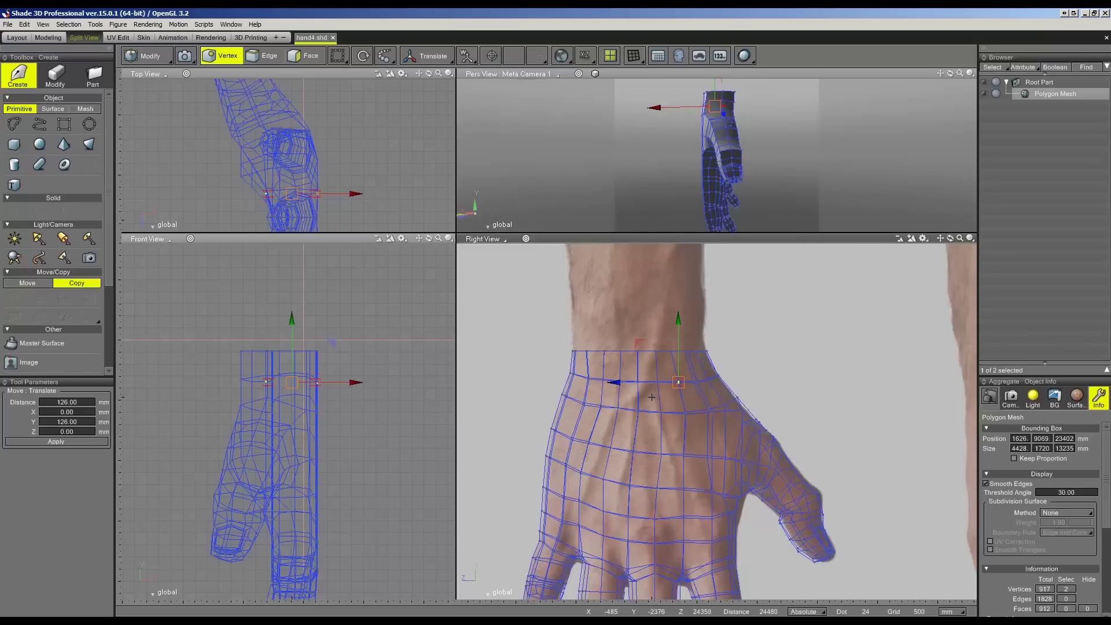
pyautogui.scroll(-1, 708, 413)
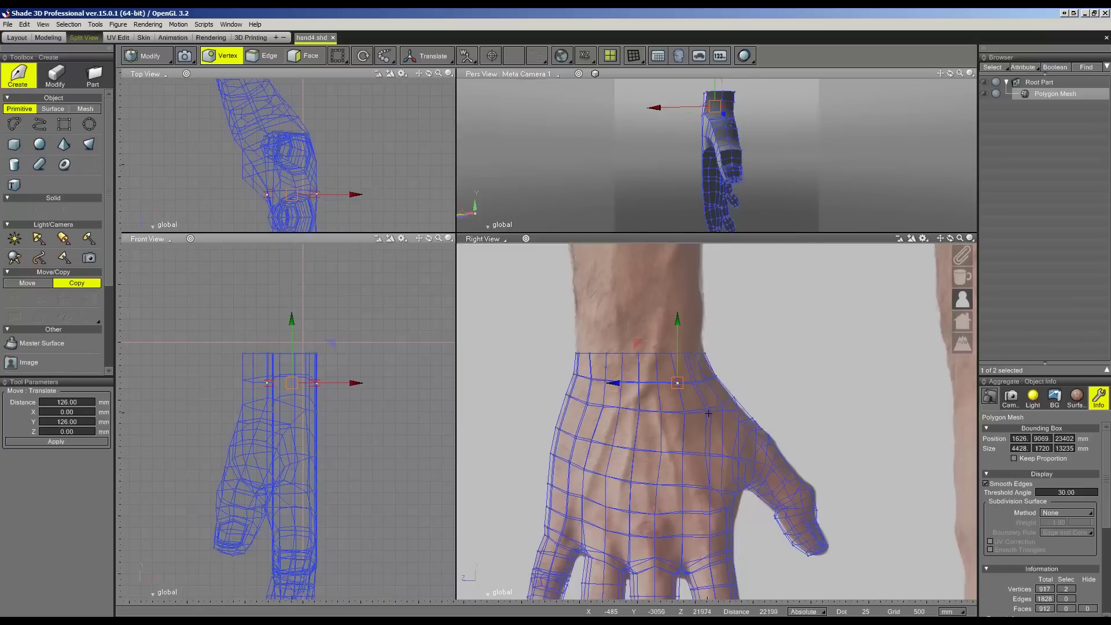
pyautogui.click(35, 39)
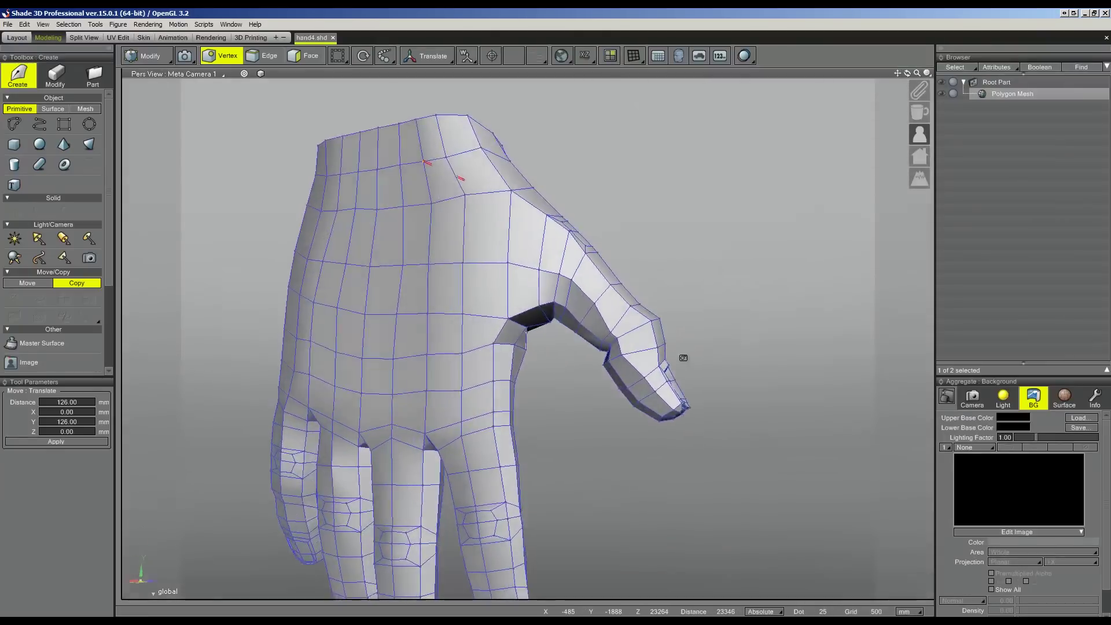
# - Pull back-of-hand vertices near the thumb down and along X to deepen the fold
pyautogui.moveTo(682, 358)
pyautogui.mouseDown(button='middle')
pyautogui.moveTo(728, 342)
pyautogui.moveTo(711, 345)
pyautogui.moveTo(627, 280)
pyautogui.moveTo(649, 279)
pyautogui.moveTo(584, 215)
pyautogui.mouseUp(button='middle')
pyautogui.click(588, 203)
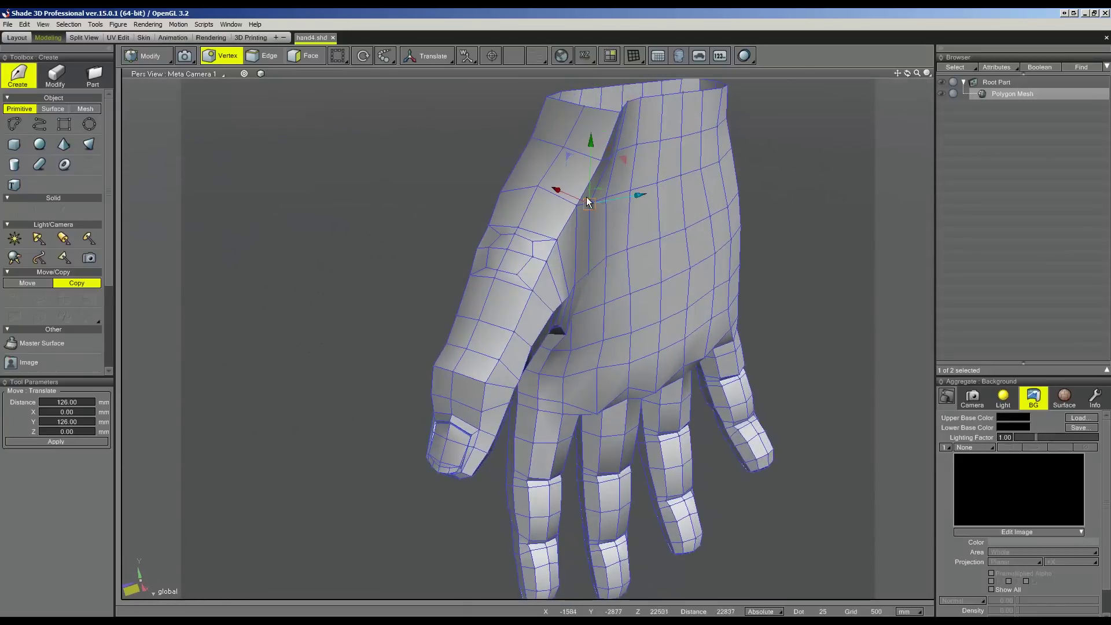
pyautogui.moveTo(586, 207); pyautogui.dragTo(591, 204)
pyautogui.moveTo(592, 204); pyautogui.dragTo(621, 221, button='middle')
pyautogui.click(615, 220)
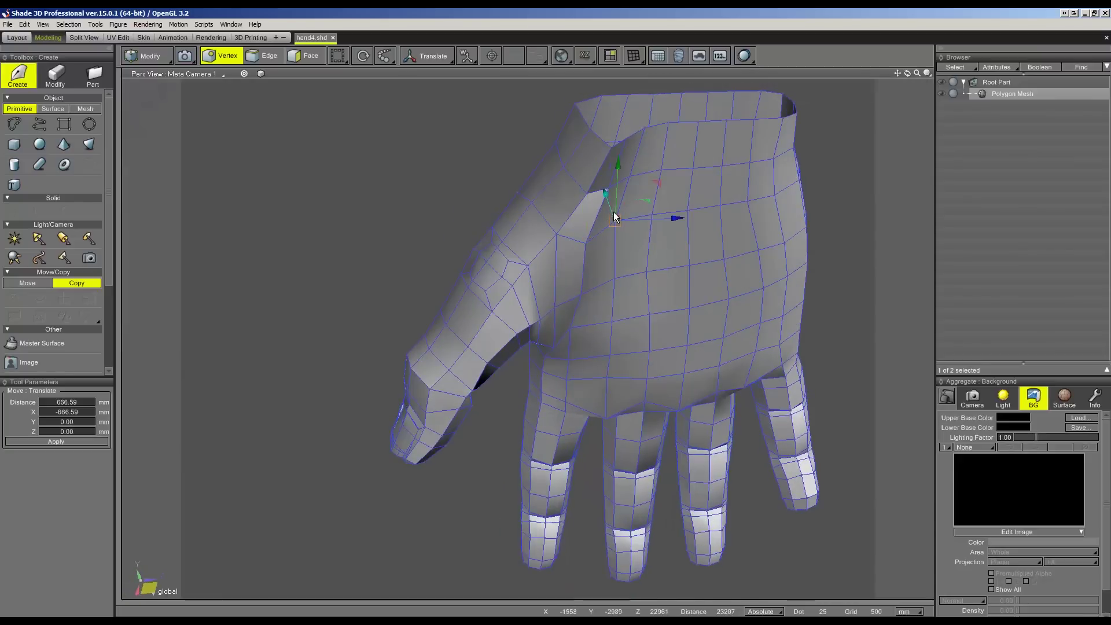
pyautogui.moveTo(613, 215); pyautogui.dragTo(615, 214)
pyautogui.click(652, 212)
pyautogui.moveTo(648, 205); pyautogui.dragTo(633, 291)
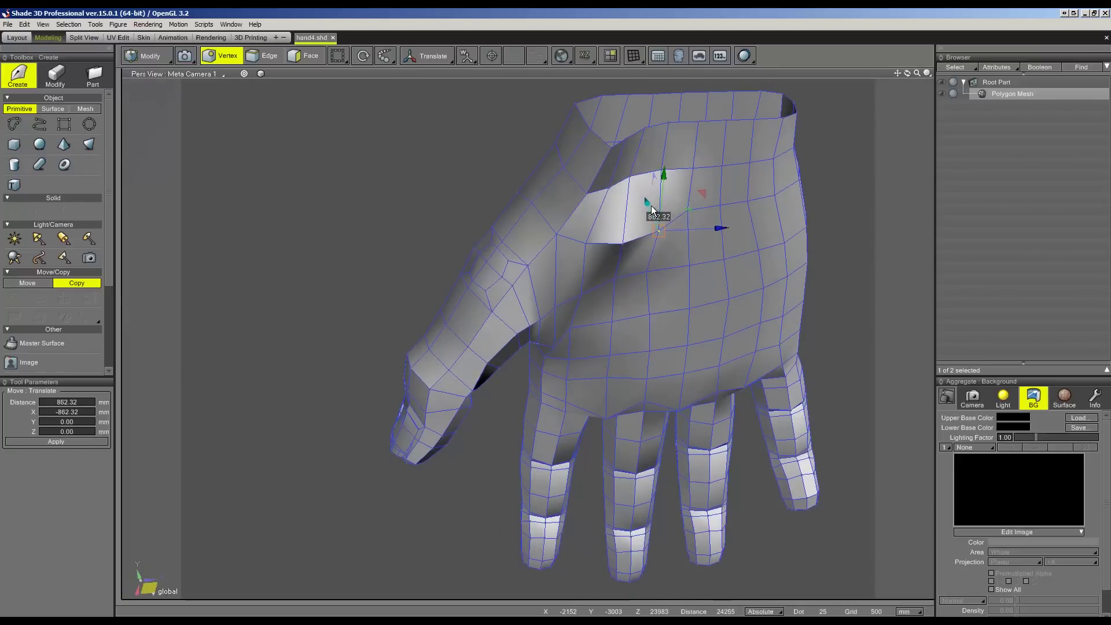
# - Nudge further fold vertices along X to even the back-of-hand surface
pyautogui.moveTo(633, 291); pyautogui.dragTo(602, 260, button='middle')
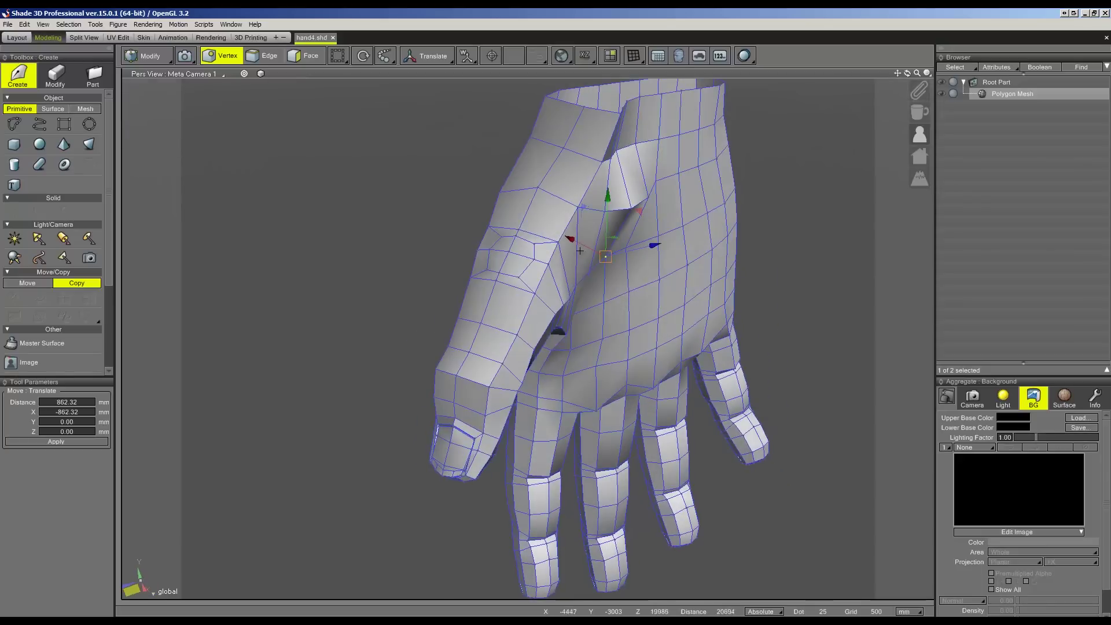
pyautogui.moveTo(602, 260); pyautogui.dragTo(607, 255)
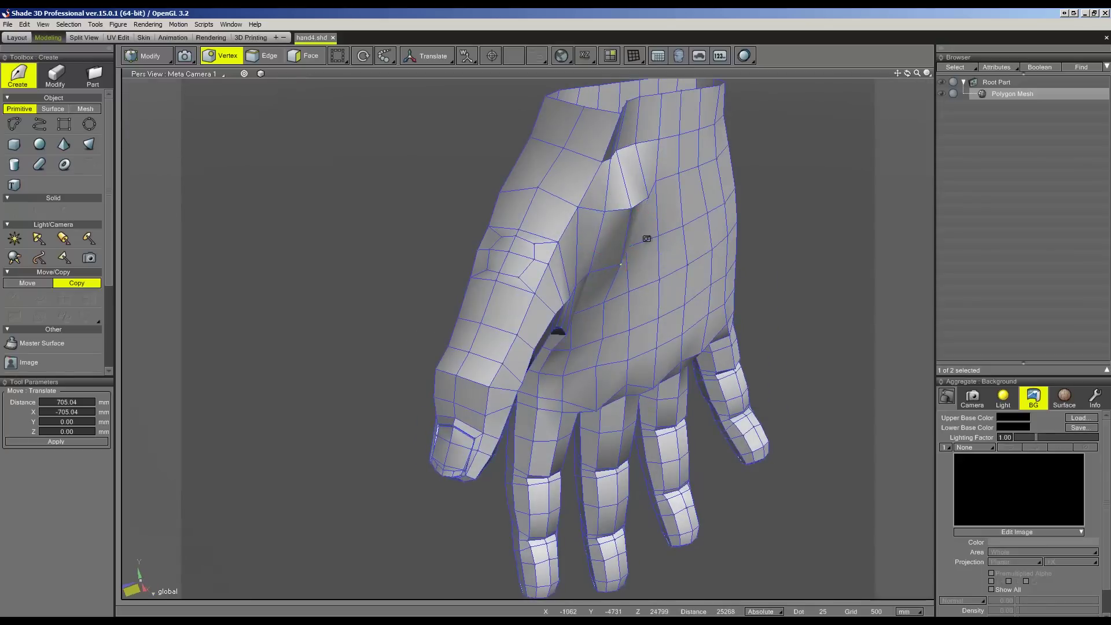
pyautogui.scroll(2, 650, 261)
pyautogui.click(639, 258)
pyautogui.moveTo(628, 250); pyautogui.dragTo(640, 251)
pyautogui.click(586, 285)
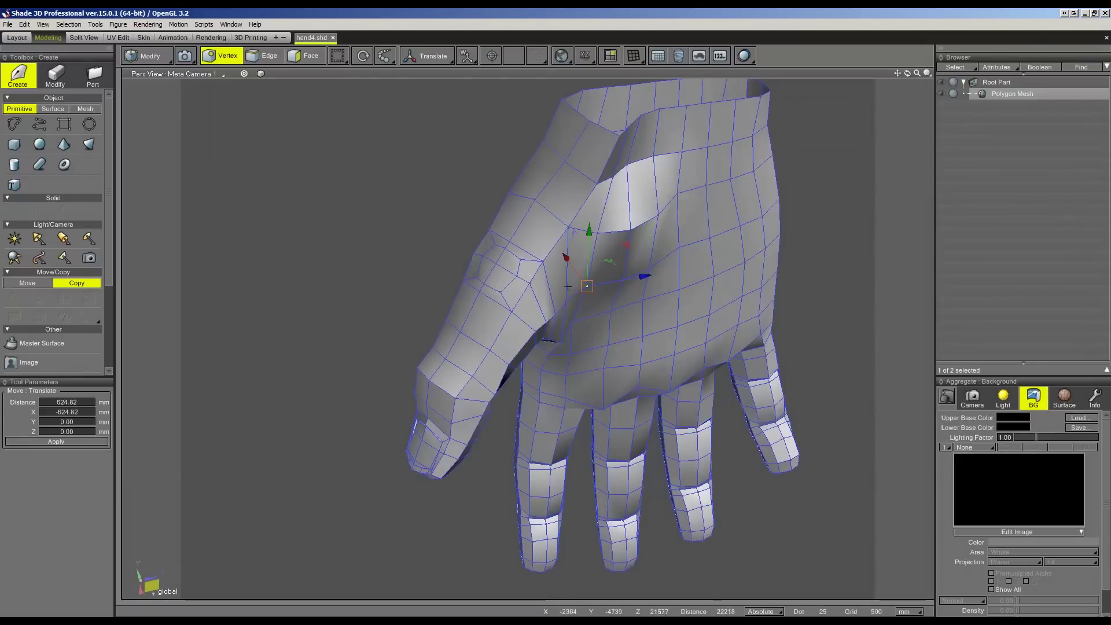
pyautogui.moveTo(577, 271); pyautogui.dragTo(579, 272)
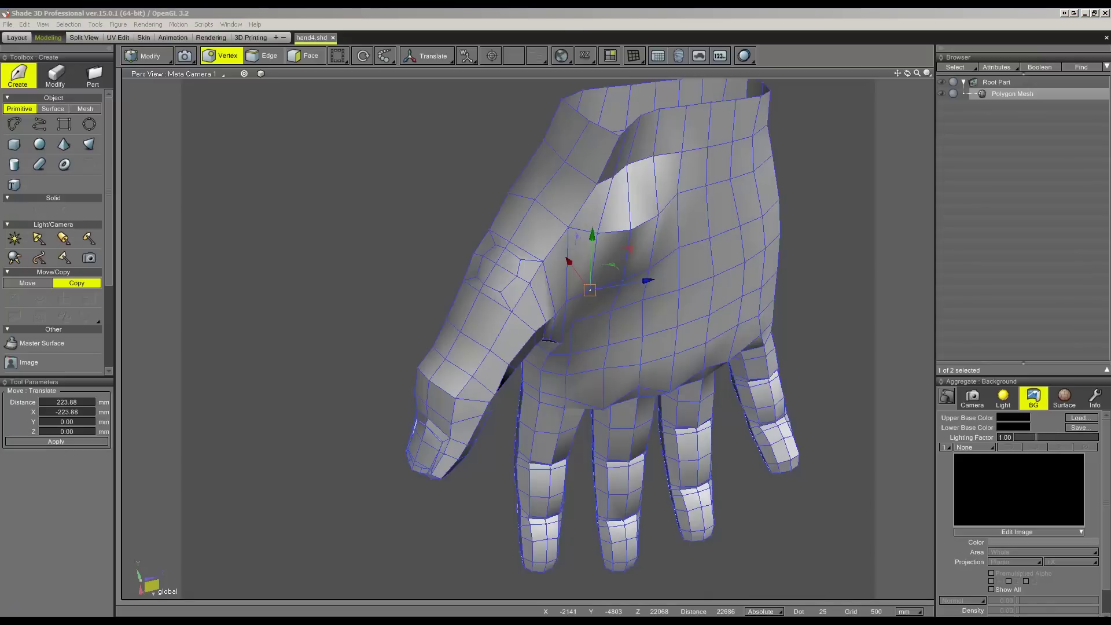
# - Pull the fold's top-edge vertex down and 736.08 mm along negative X
pyautogui.moveTo(591, 267); pyautogui.dragTo(614, 232, button='middle')
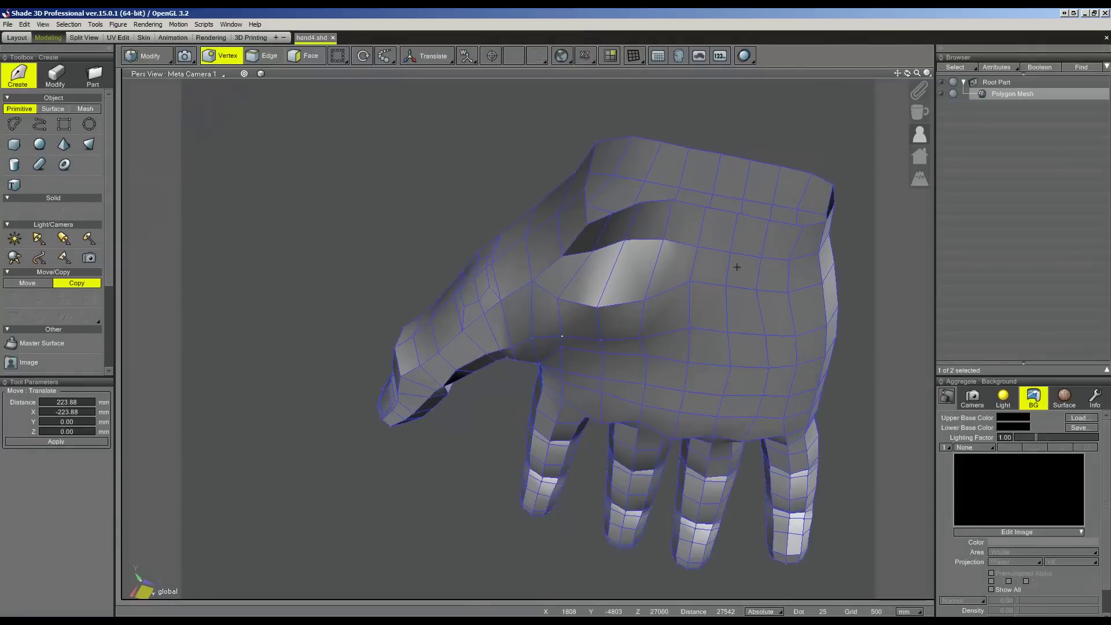
pyautogui.click(625, 237)
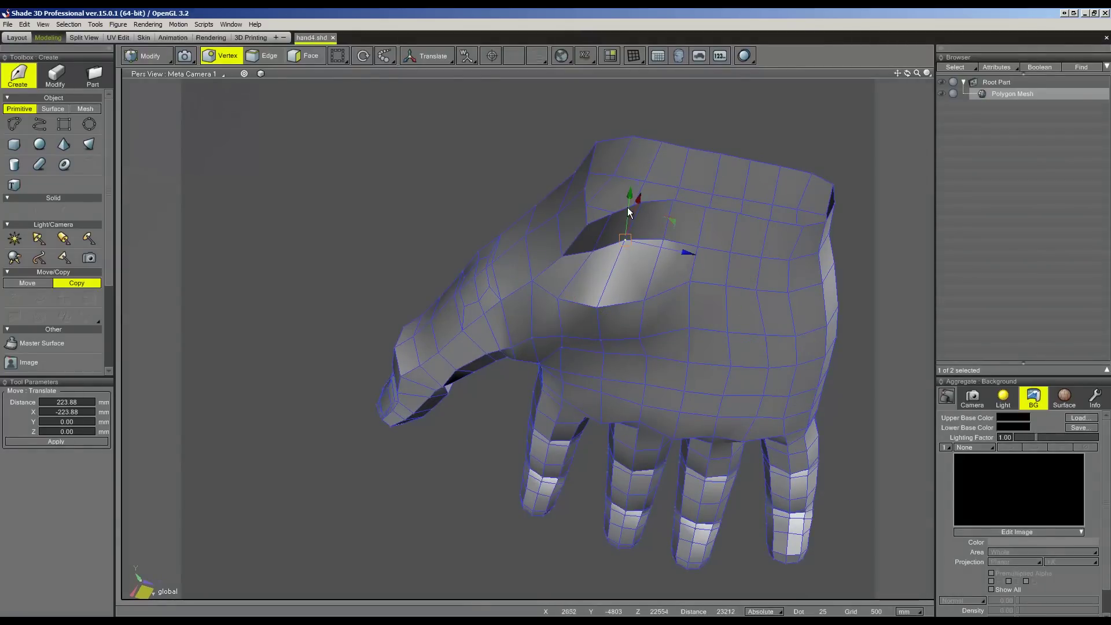
pyautogui.moveTo(629, 199)
pyautogui.mouseDown()
pyautogui.moveTo(594, 221)
pyautogui.moveTo(593, 257)
pyautogui.mouseUp()
pyautogui.moveTo(593, 257); pyautogui.dragTo(598, 285, button='middle')
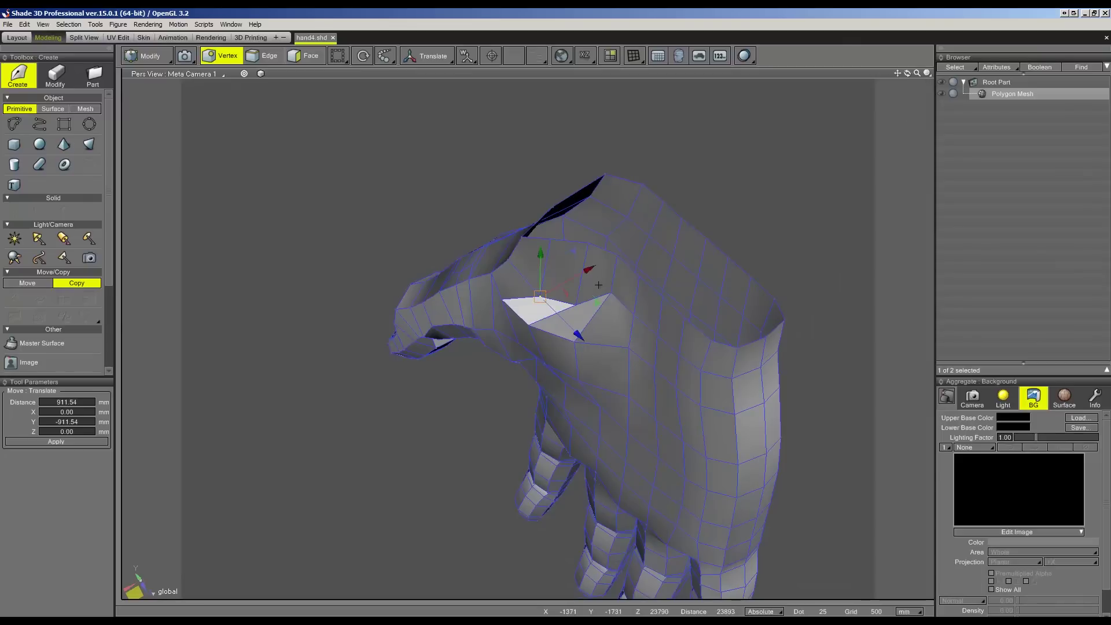
pyautogui.moveTo(598, 285); pyautogui.dragTo(560, 307, button='middle')
pyautogui.moveTo(560, 306)
pyautogui.mouseDown()
pyautogui.moveTo(583, 323)
pyautogui.moveTo(554, 336)
pyautogui.mouseUp()
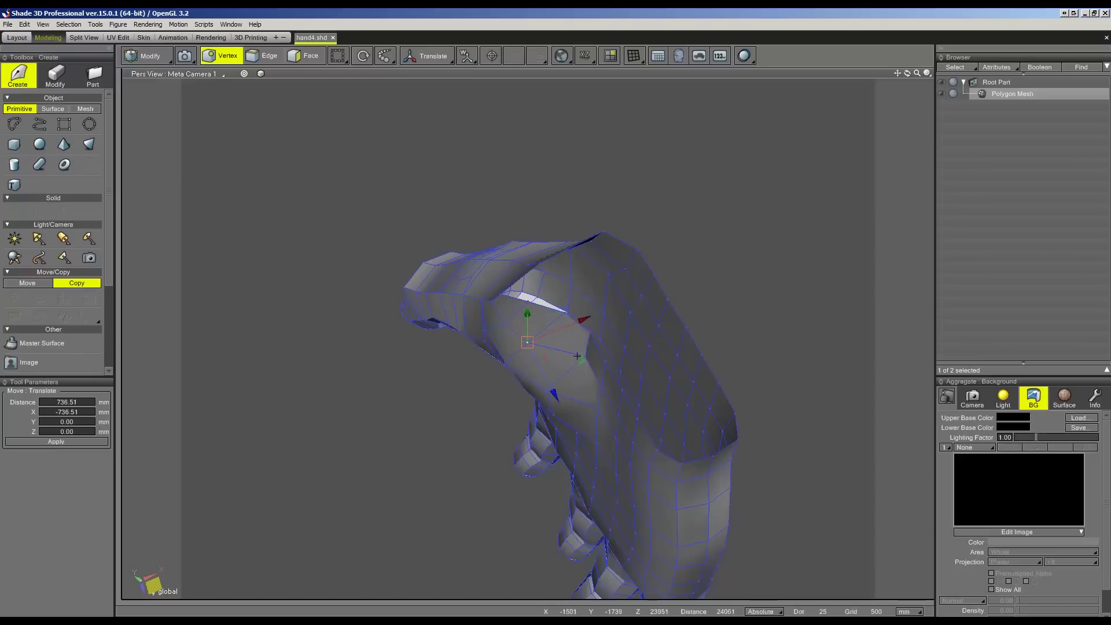
pyautogui.moveTo(582, 354); pyautogui.dragTo(579, 372)
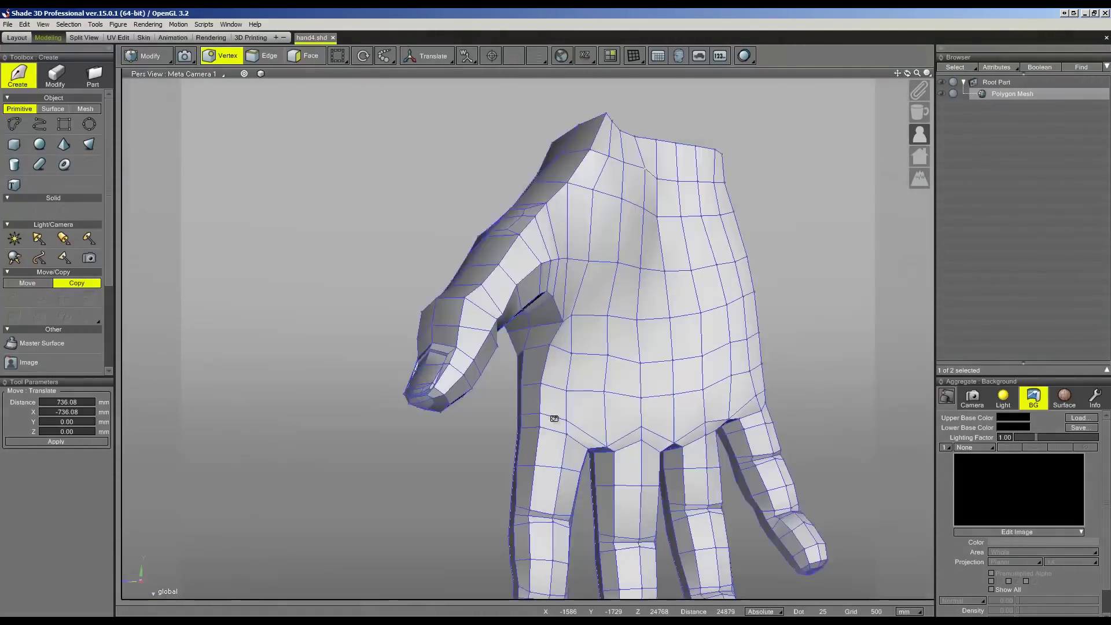
# - Slide thumb-base vertices along X, the last by 163.75 mm, tightening the thumb web
pyautogui.moveTo(554, 418); pyautogui.dragTo(594, 409, button='middle')
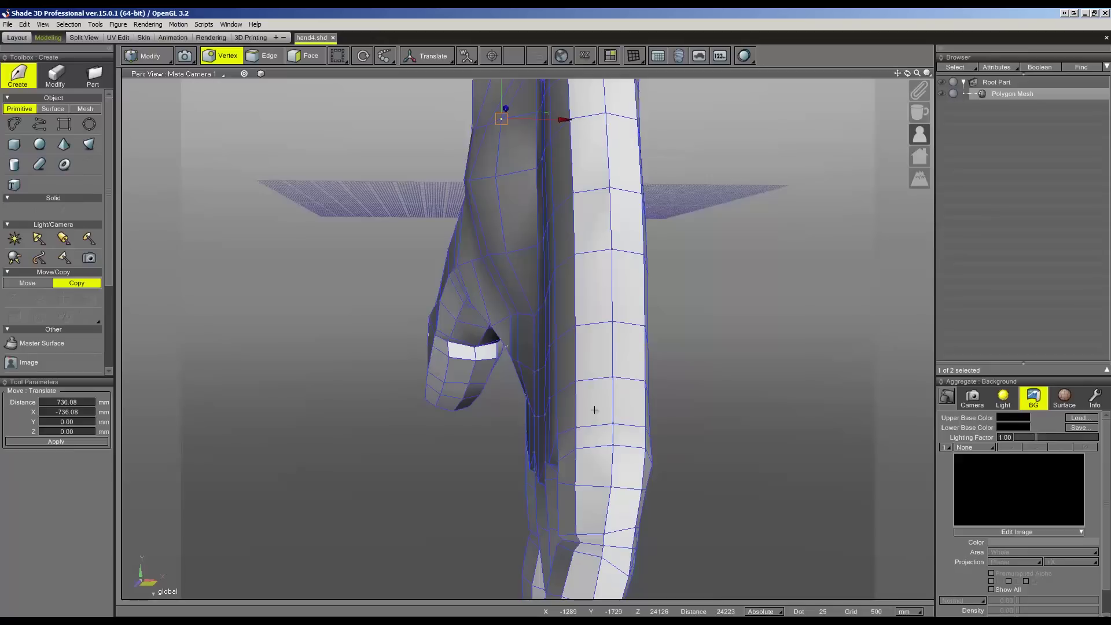
pyautogui.moveTo(541, 316); pyautogui.dragTo(581, 322, button='middle')
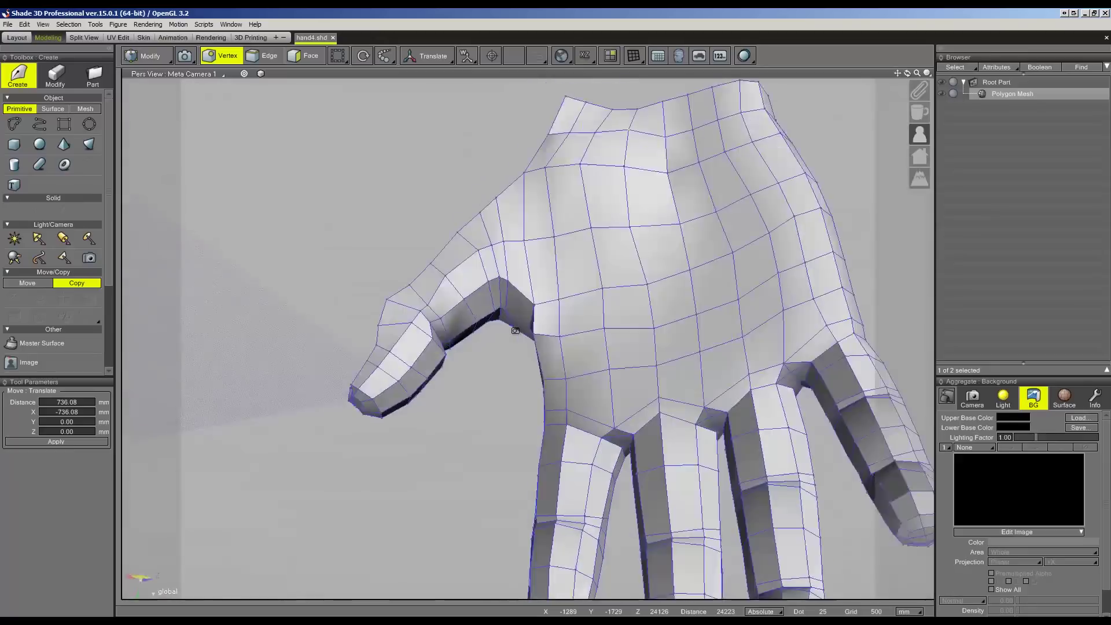
pyautogui.click(582, 321)
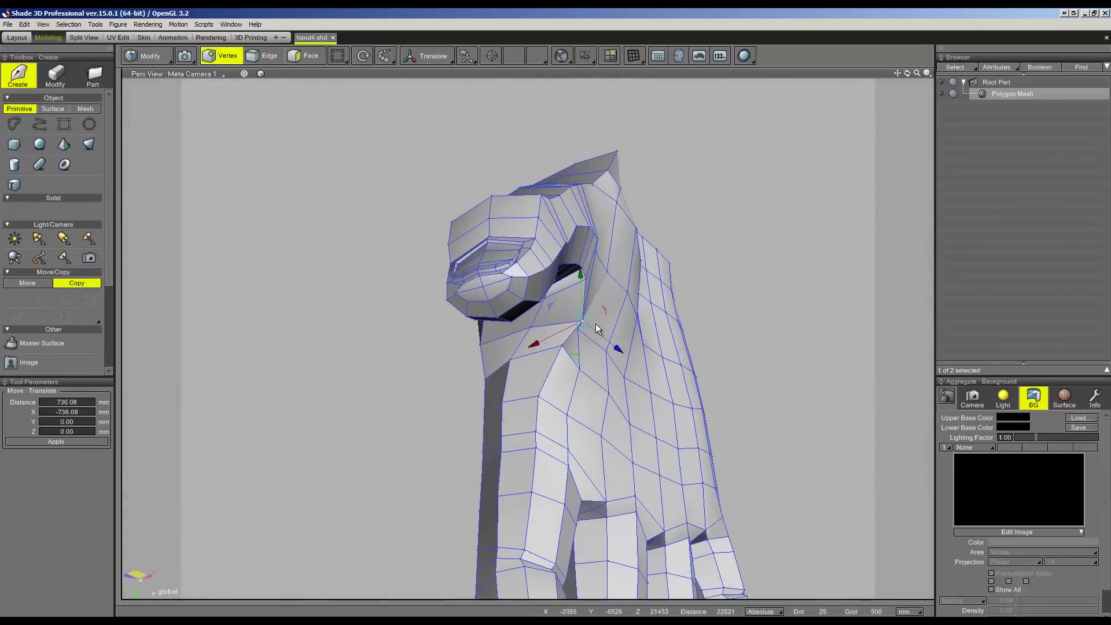
pyautogui.moveTo(567, 332); pyautogui.dragTo(546, 337)
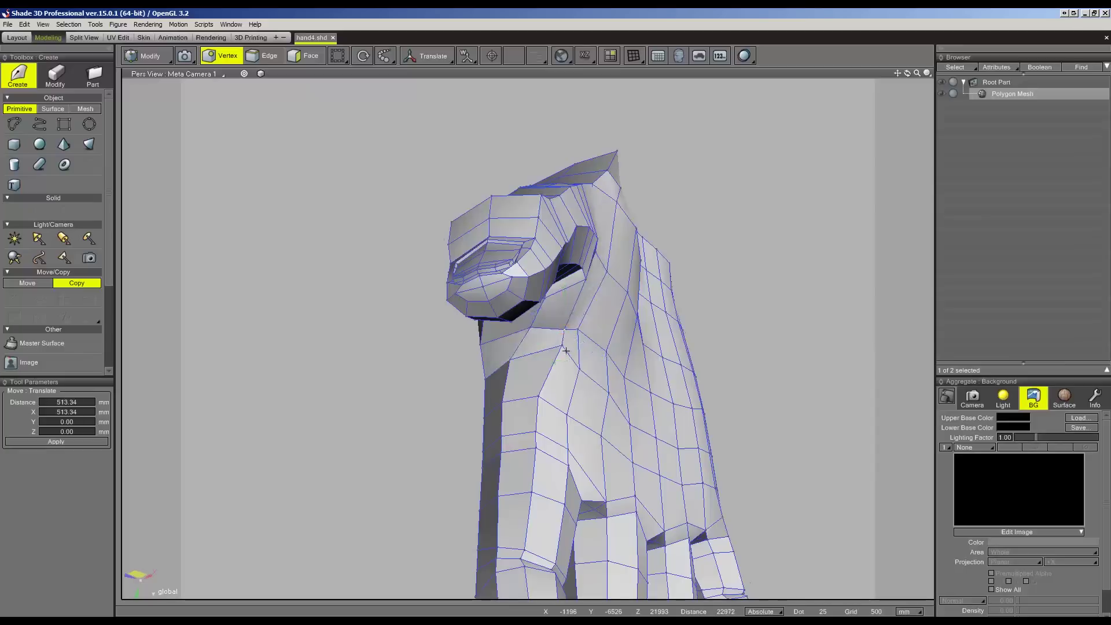
pyautogui.scroll(5, 602, 344)
pyautogui.moveTo(600, 340); pyautogui.dragTo(534, 339)
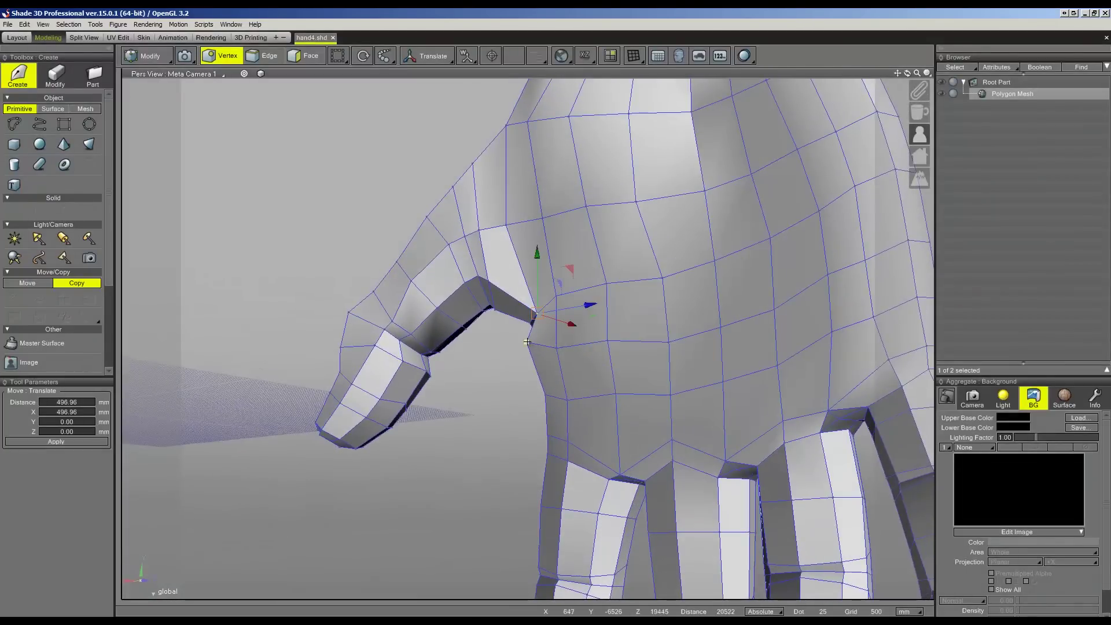
pyautogui.moveTo(527, 342)
pyautogui.mouseDown(button='middle')
pyautogui.moveTo(544, 345)
pyautogui.moveTo(527, 363)
pyautogui.mouseUp(button='middle')
pyautogui.moveTo(527, 363); pyautogui.dragTo(509, 361)
pyautogui.moveTo(509, 361)
pyautogui.mouseDown(button='middle')
pyautogui.moveTo(581, 356)
pyautogui.moveTo(568, 376)
pyautogui.mouseUp(button='middle')
pyautogui.moveTo(544, 377); pyautogui.dragTo(554, 372)
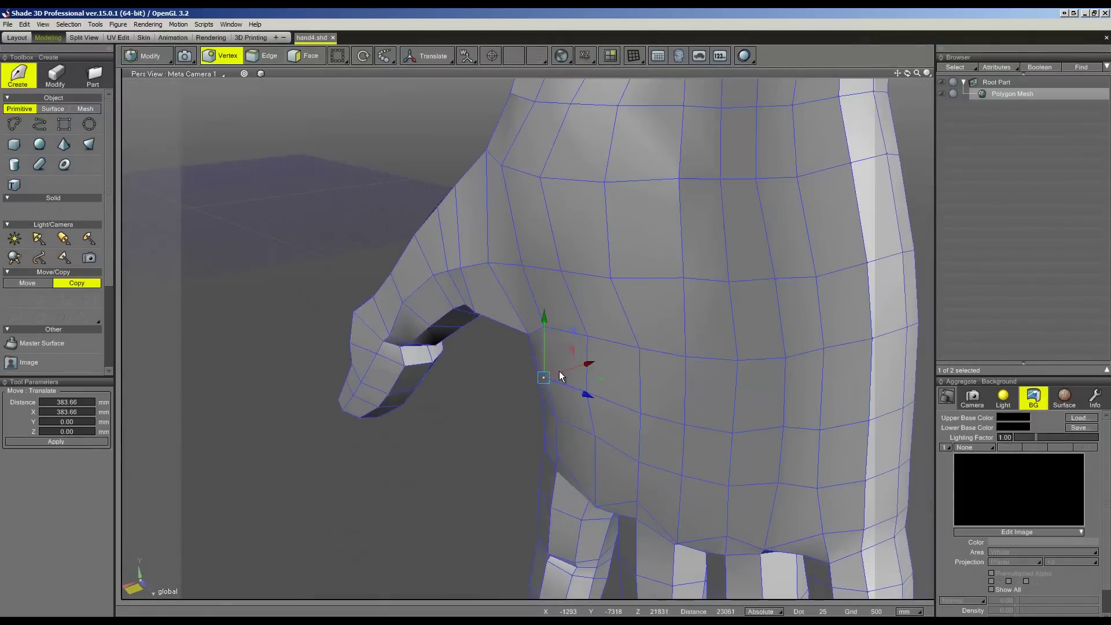
pyautogui.moveTo(568, 368)
pyautogui.mouseDown(button='middle')
pyautogui.moveTo(681, 271)
pyautogui.moveTo(662, 263)
pyautogui.moveTo(679, 255)
pyautogui.moveTo(686, 273)
pyautogui.moveTo(669, 248)
pyautogui.moveTo(682, 240)
pyautogui.moveTo(672, 243)
pyautogui.mouseUp(button='middle')
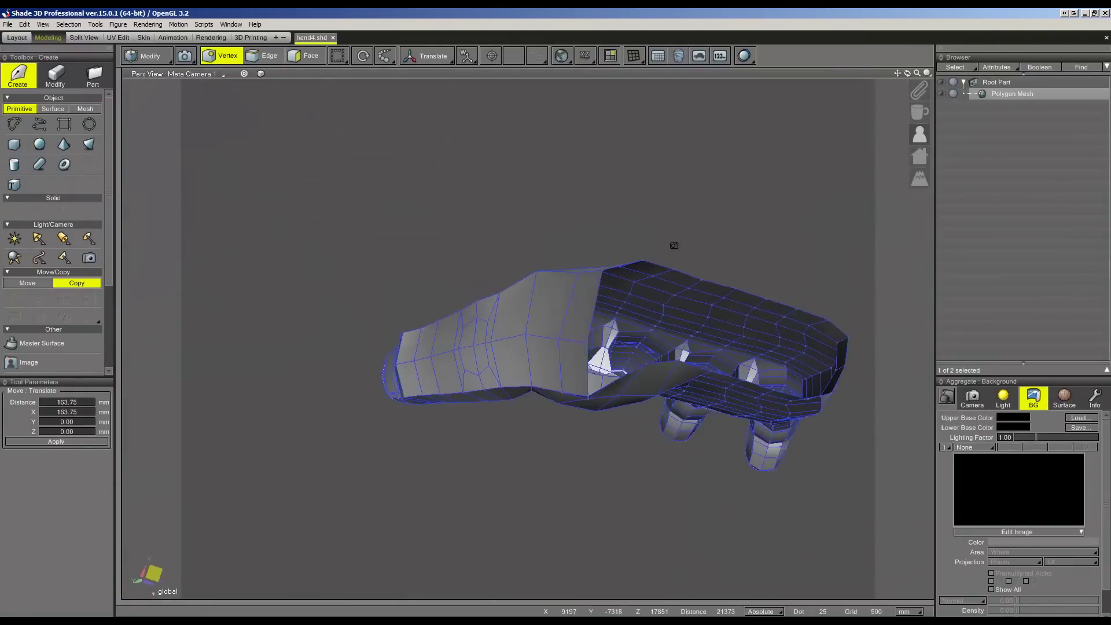
# - Try raising a thumb-base vertex, then undo the move
pyautogui.click(587, 343)
pyautogui.moveTo(638, 318); pyautogui.dragTo(632, 299)
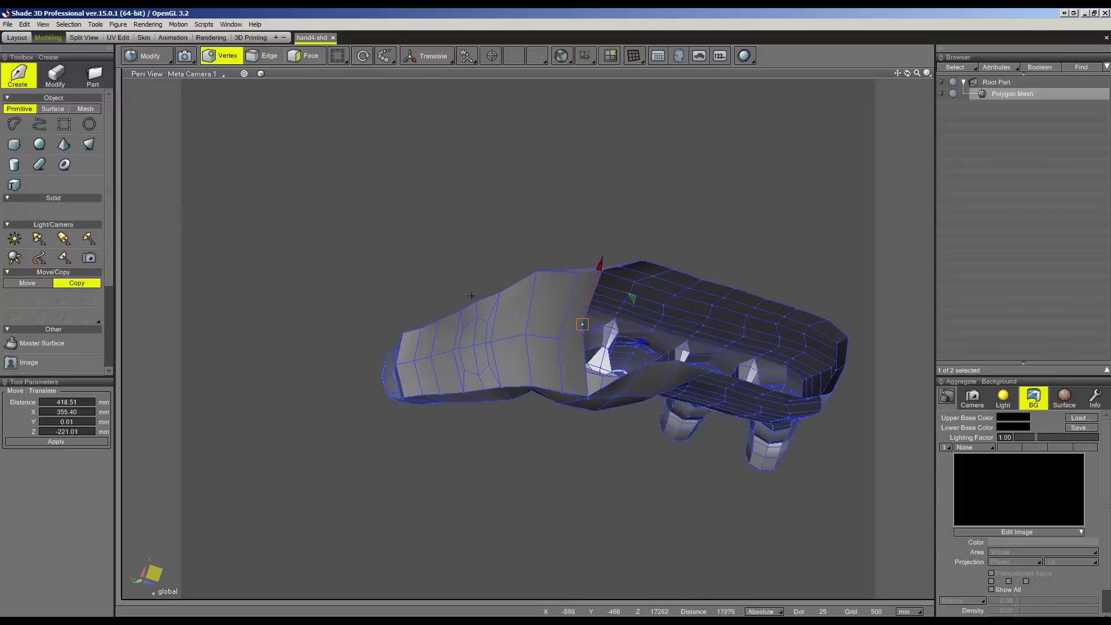
pyautogui.moveTo(606, 311); pyautogui.dragTo(603, 302)
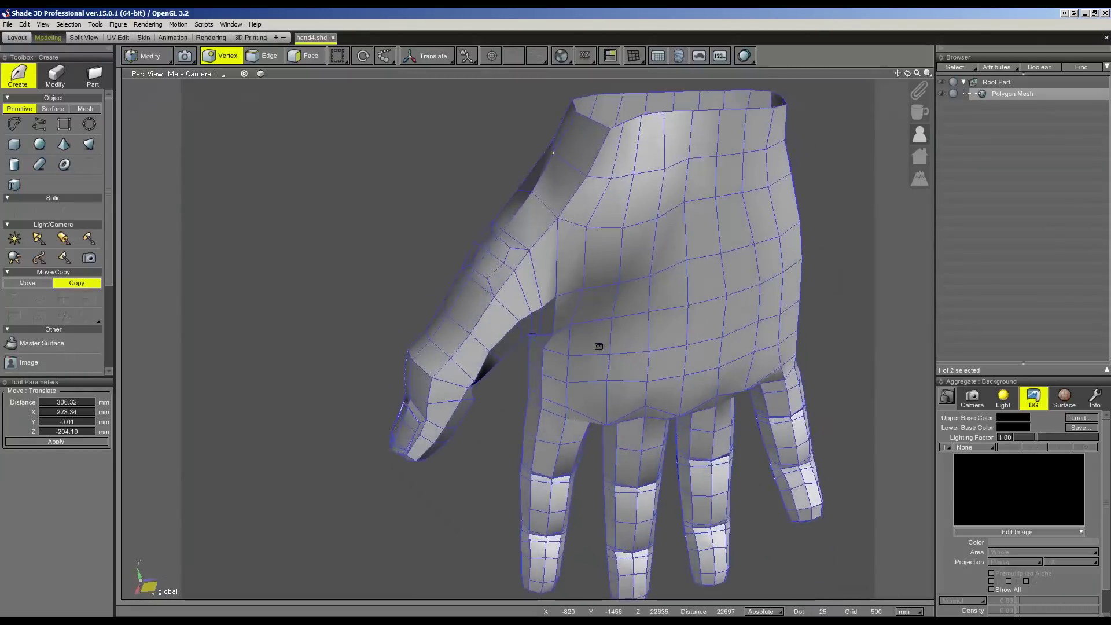
pyautogui.moveTo(615, 342)
pyautogui.mouseDown(button='middle')
pyautogui.moveTo(611, 293)
pyautogui.moveTo(626, 382)
pyautogui.mouseUp(button='middle')
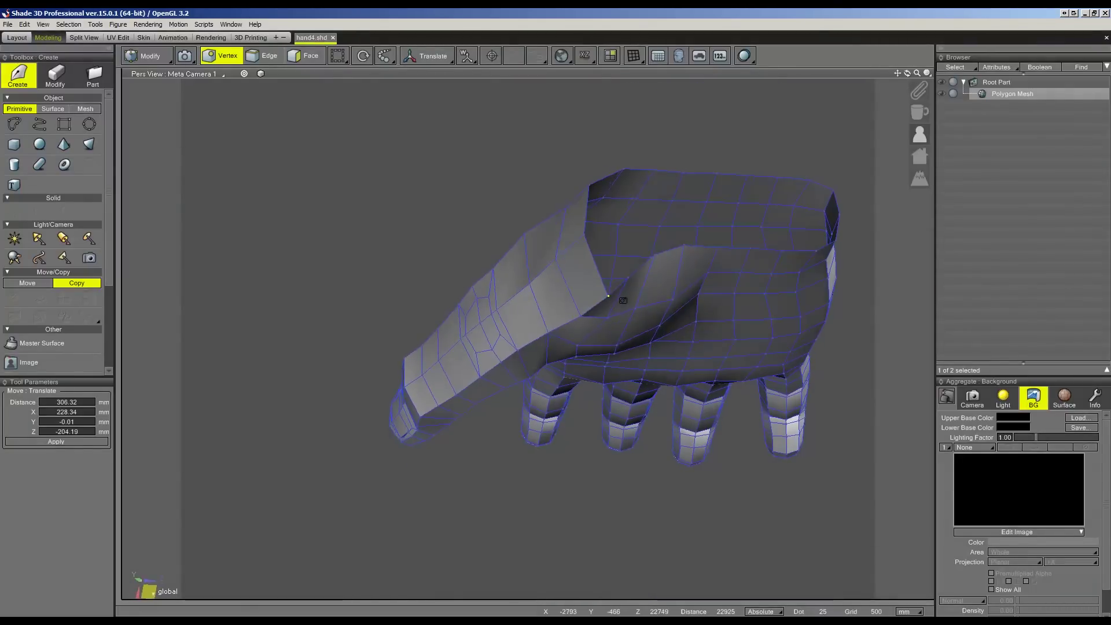
pyautogui.moveTo(616, 367); pyautogui.dragTo(625, 353)
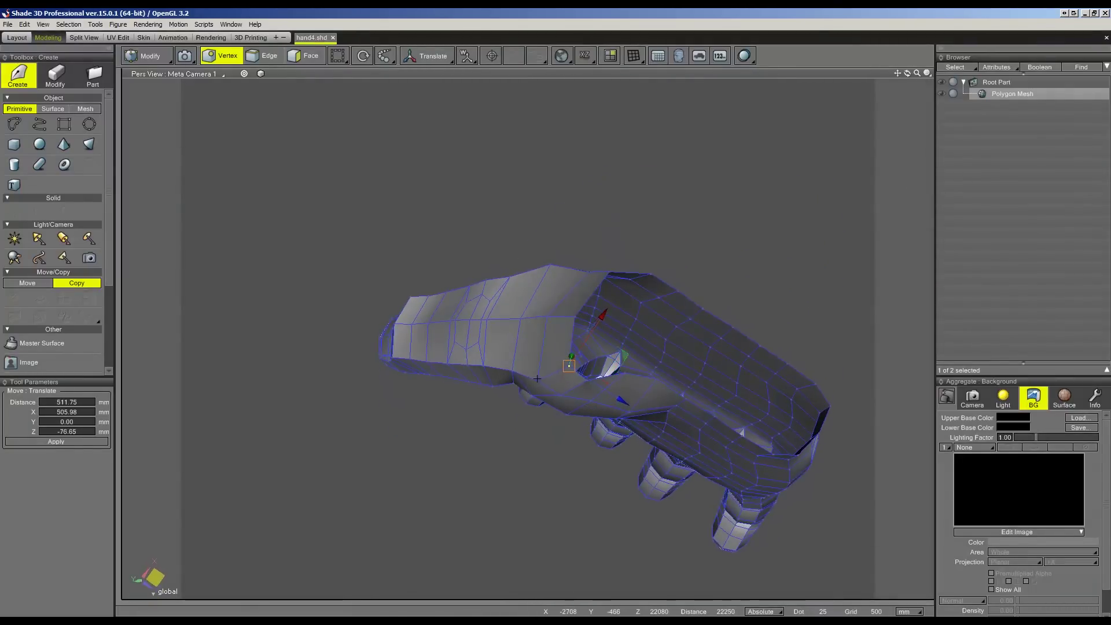
pyautogui.hotkey('ctrl', 'z')
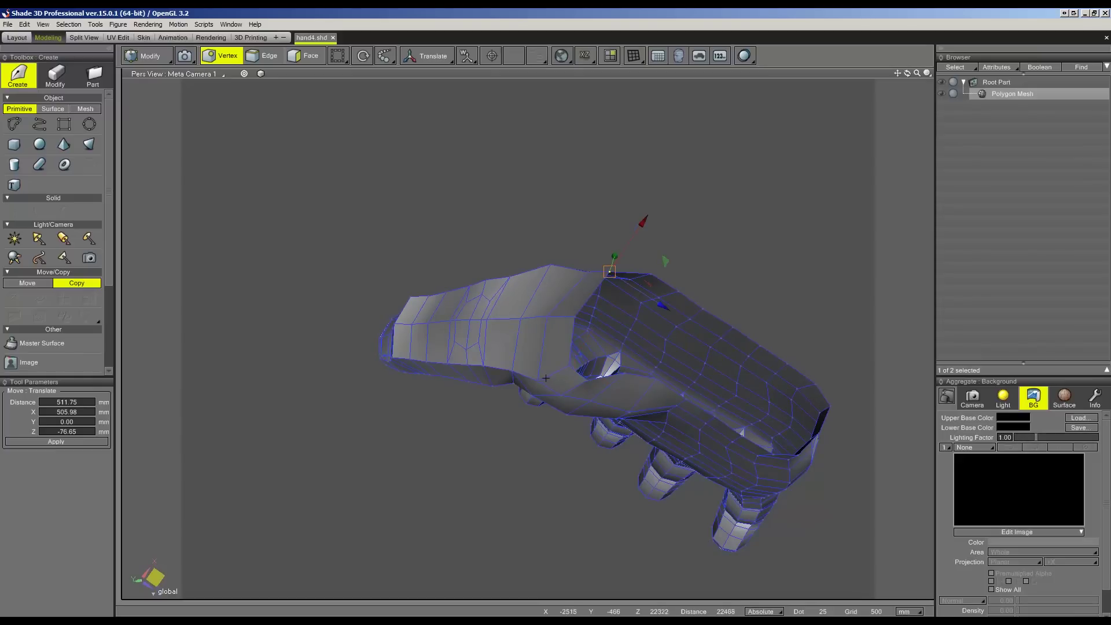
# - Shift a vertex inside the thumb-base gap 275.56 mm along negative X
pyautogui.click(535, 380)
pyautogui.moveTo(590, 369); pyautogui.dragTo(648, 324, button='middle')
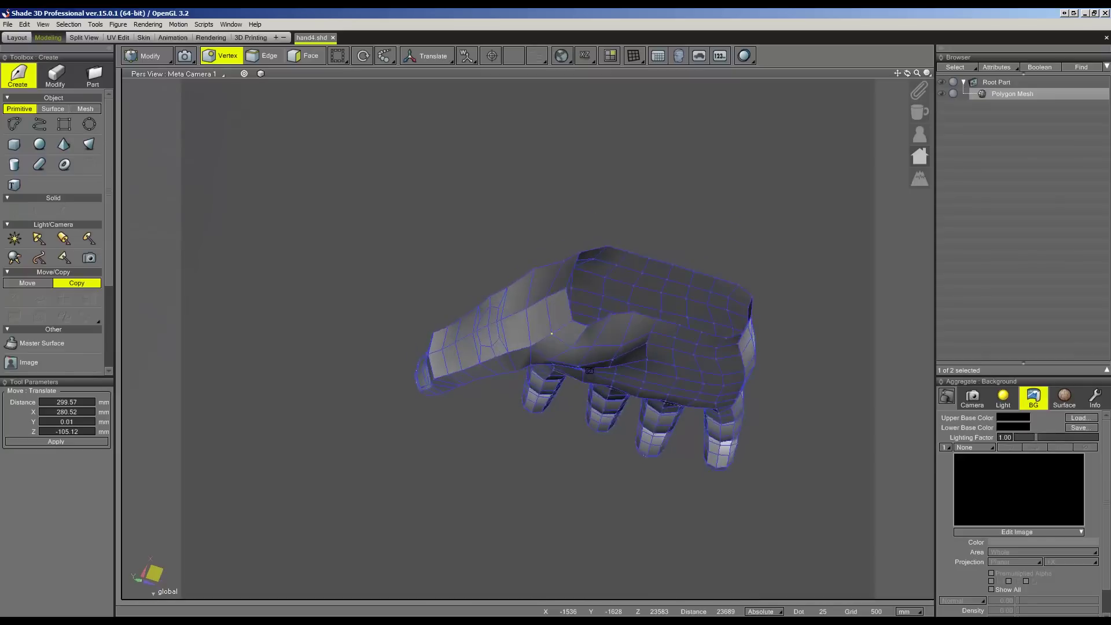
pyautogui.moveTo(588, 371); pyautogui.dragTo(597, 377, button='middle')
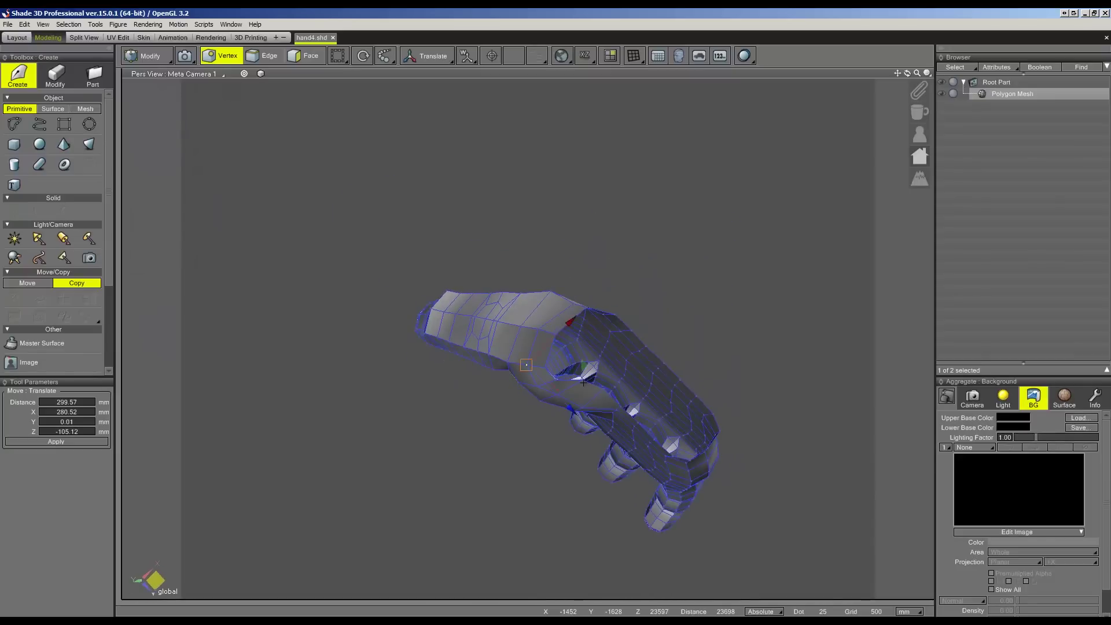
pyautogui.scroll(2, 583, 382)
pyautogui.scroll(2, 602, 397)
pyautogui.click(621, 409)
pyautogui.moveTo(650, 379); pyautogui.dragTo(642, 397)
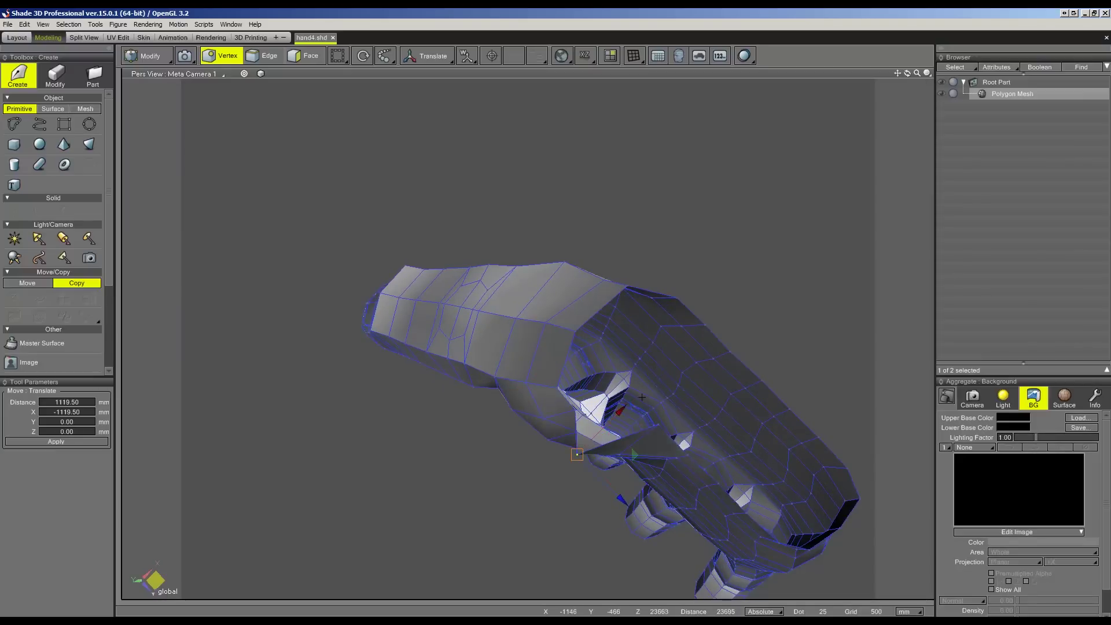
pyautogui.moveTo(641, 397); pyautogui.dragTo(605, 370, button='middle')
pyautogui.moveTo(605, 365); pyautogui.dragTo(591, 386)
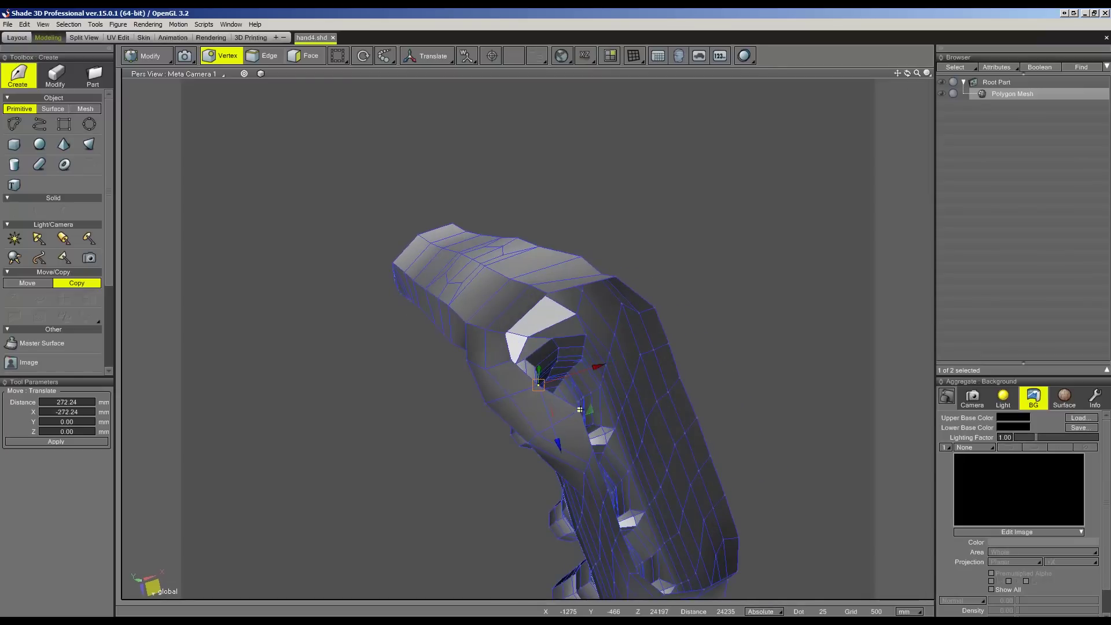
pyautogui.moveTo(608, 399); pyautogui.dragTo(607, 414)
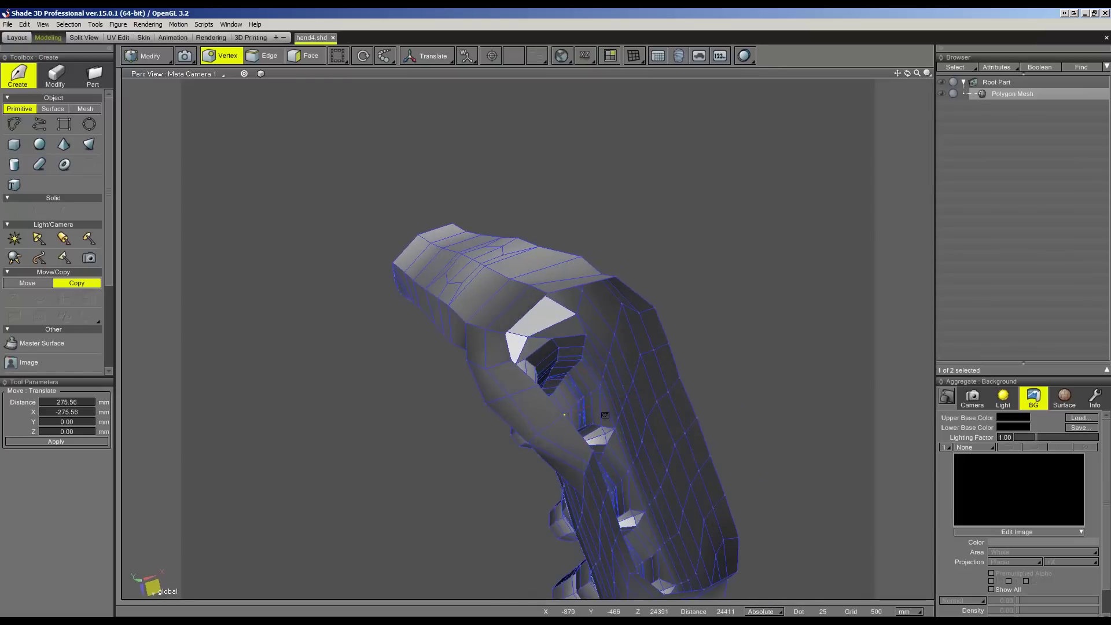
pyautogui.moveTo(606, 413); pyautogui.dragTo(642, 347, button='middle')
pyautogui.click(307, 56)
pyautogui.click(783, 310)
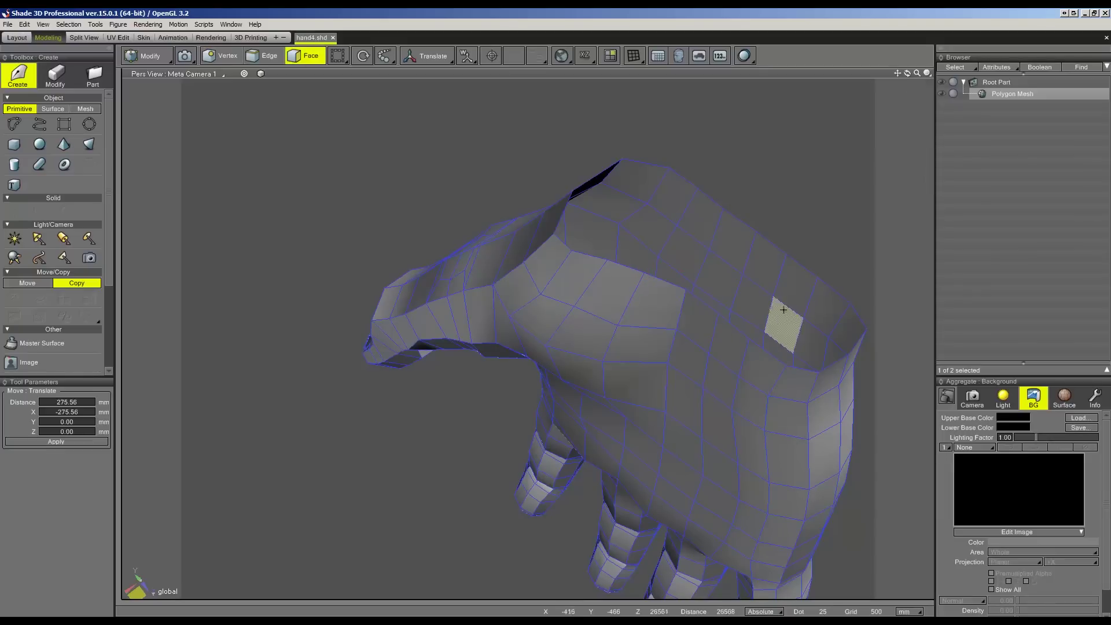
# - Select a 2x2 block of faces near the wrist and move it along X
pyautogui.click(730, 340)
pyautogui.keyDown('shift'); pyautogui.click(760, 370); pyautogui.keyUp('shift')
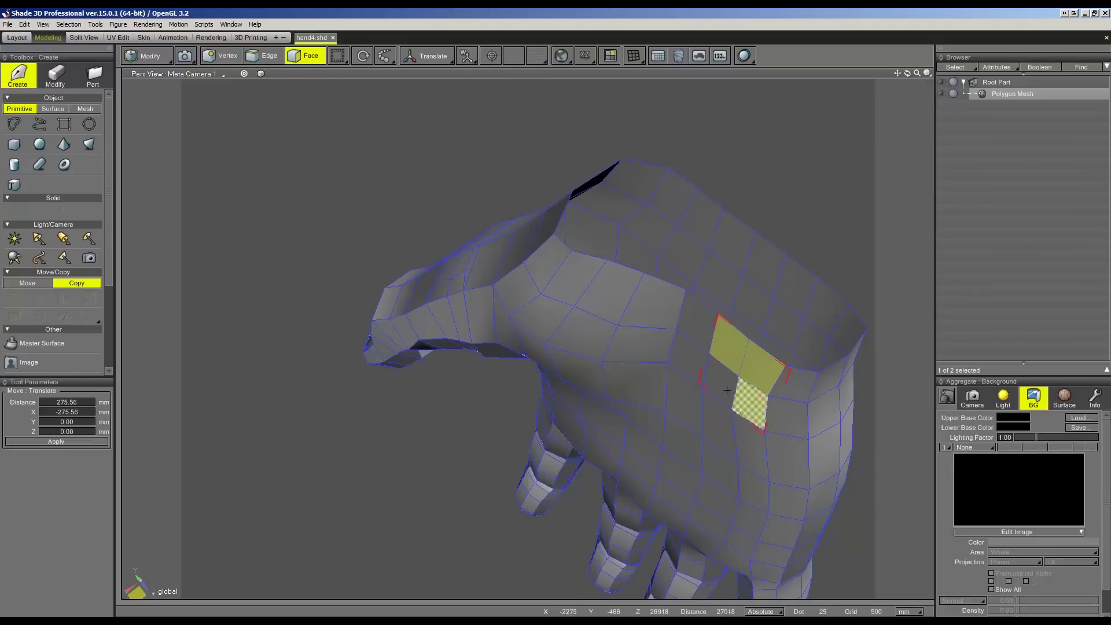
pyautogui.keyDown('shift'); pyautogui.click(703, 370); pyautogui.keyUp('shift')
pyautogui.keyDown('shift'); pyautogui.click(705, 324); pyautogui.keyUp('shift')
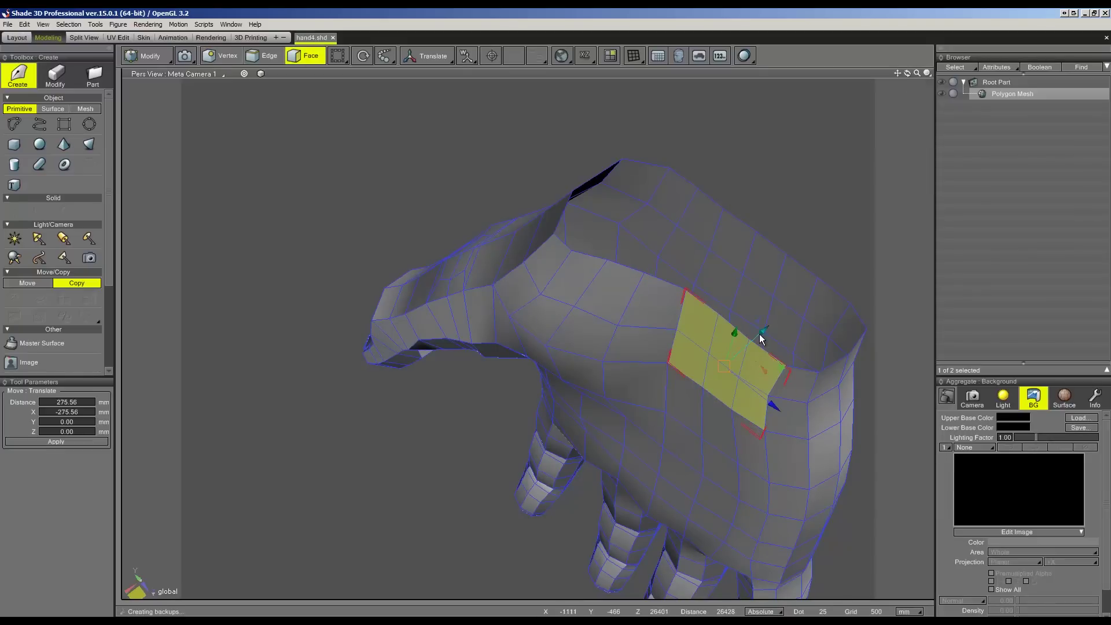
pyautogui.moveTo(761, 340); pyautogui.dragTo(723, 358)
pyautogui.moveTo(723, 359); pyautogui.dragTo(679, 400, button='middle')
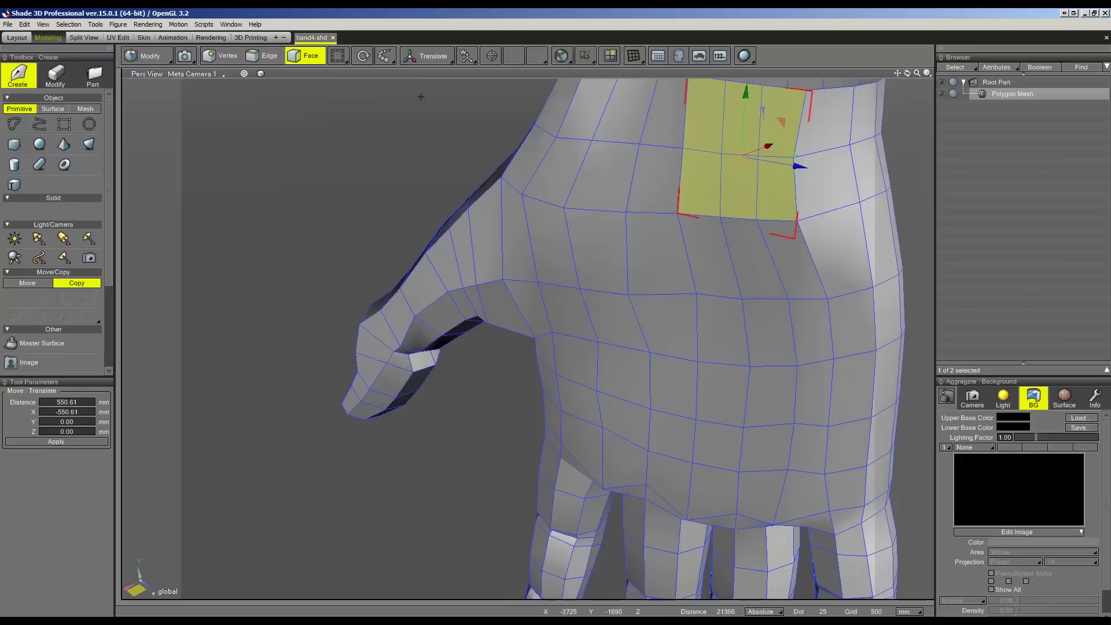
pyautogui.click(8, 24)
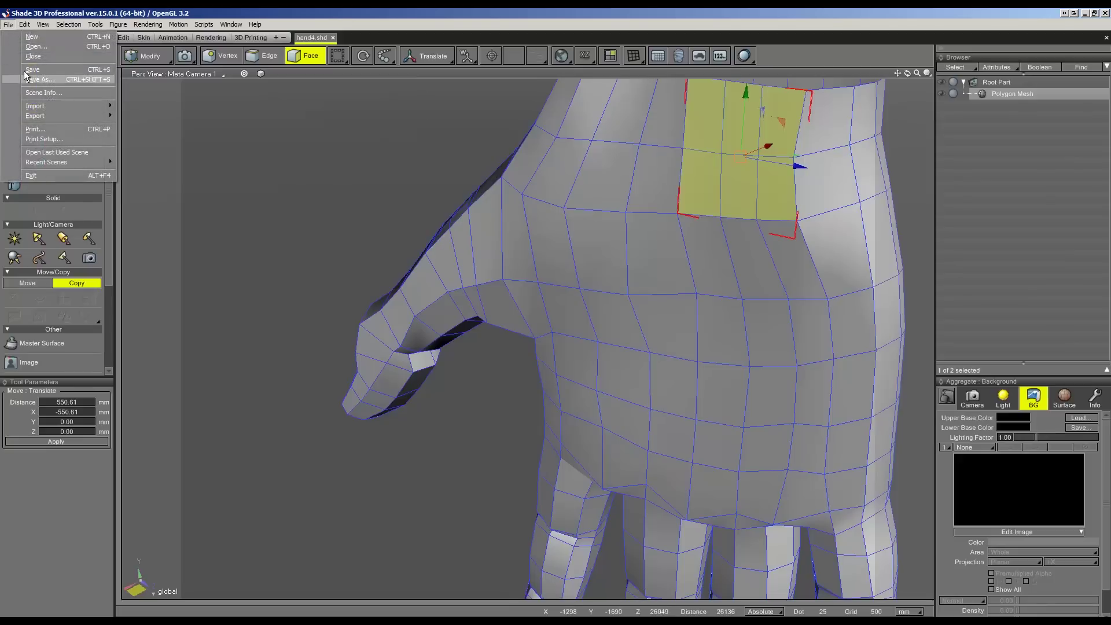
pyautogui.moveTo(708, 155)
pyautogui.mouseDown(button='middle')
pyautogui.moveTo(705, 191)
pyautogui.moveTo(636, 325)
pyautogui.mouseUp(button='middle')
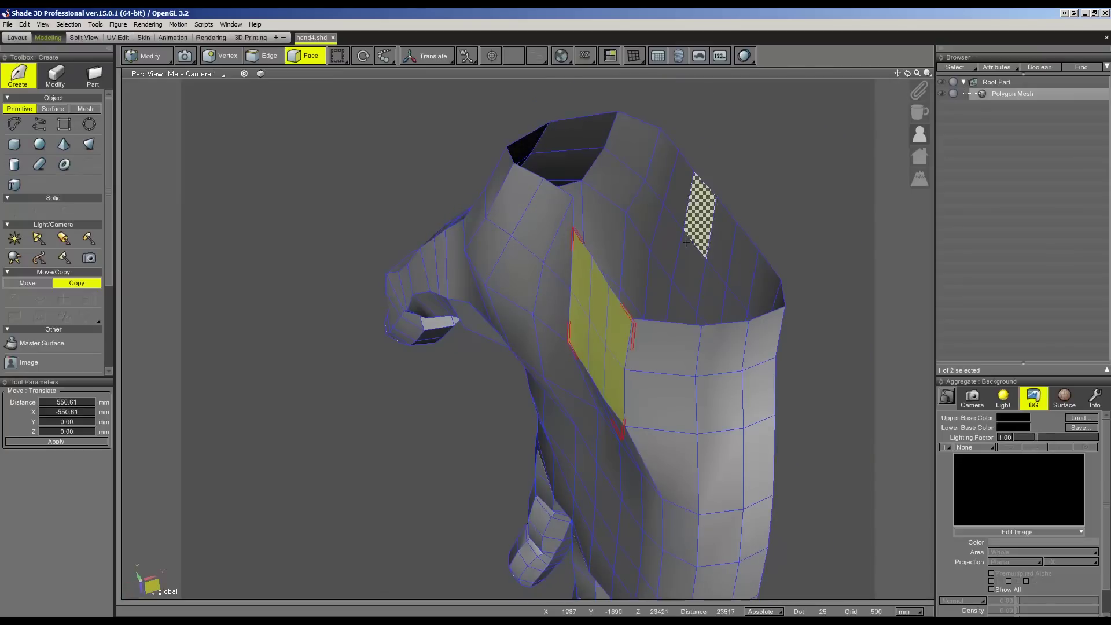
pyautogui.moveTo(648, 322); pyautogui.dragTo(643, 324)
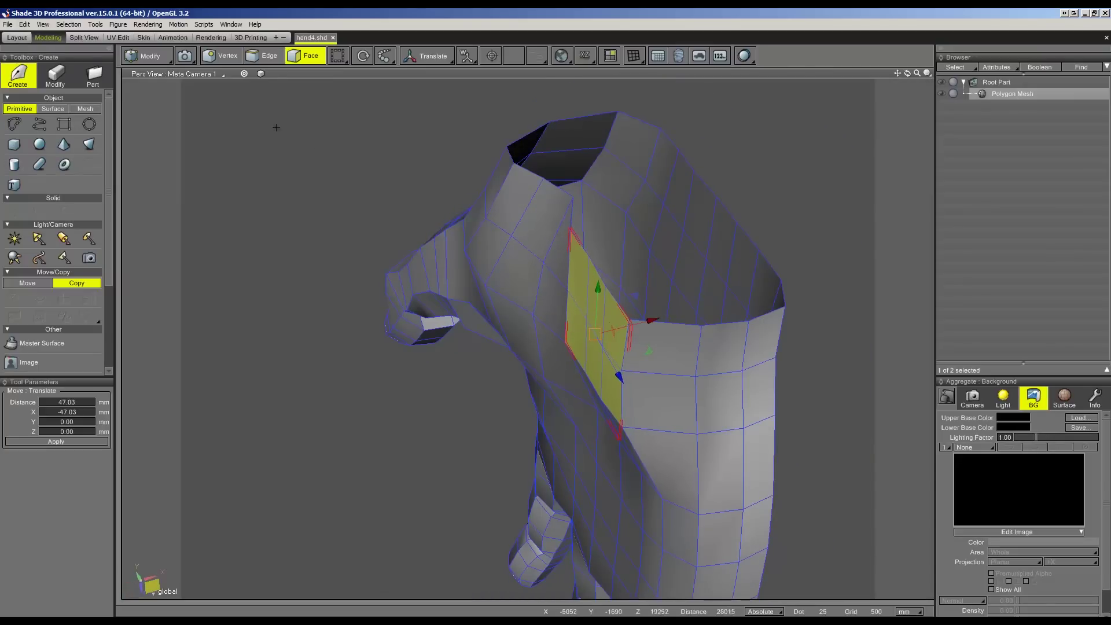
# - Move a wrist-edge vertex 198.02 mm along negative X
pyautogui.click(225, 58)
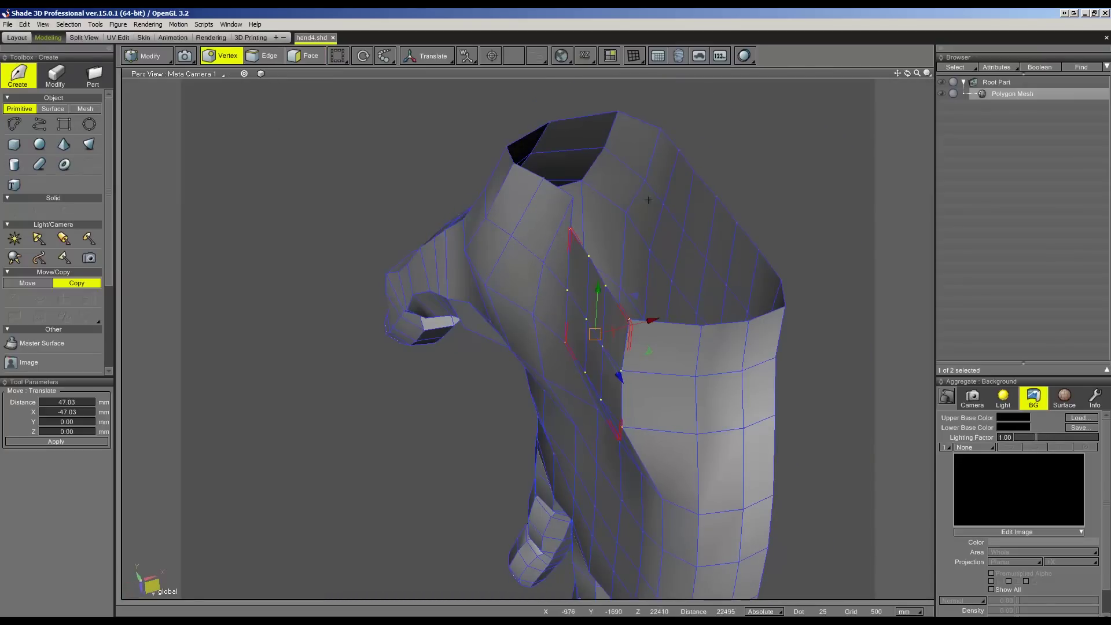
pyautogui.click(573, 197)
pyautogui.moveTo(607, 190); pyautogui.dragTo(578, 194)
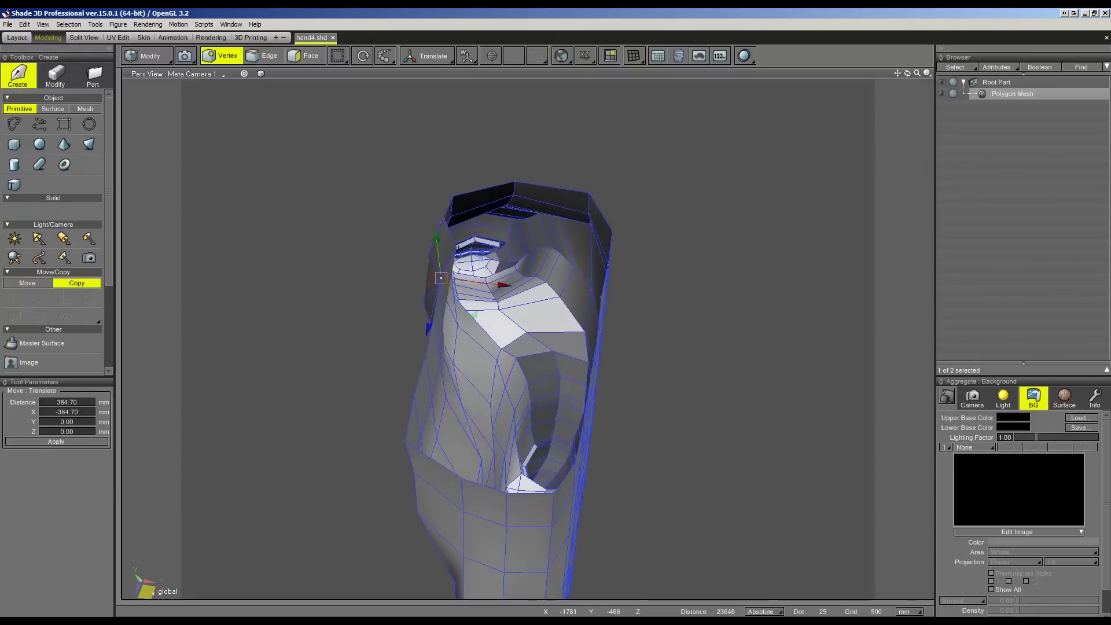
pyautogui.moveTo(481, 249); pyautogui.dragTo(472, 250)
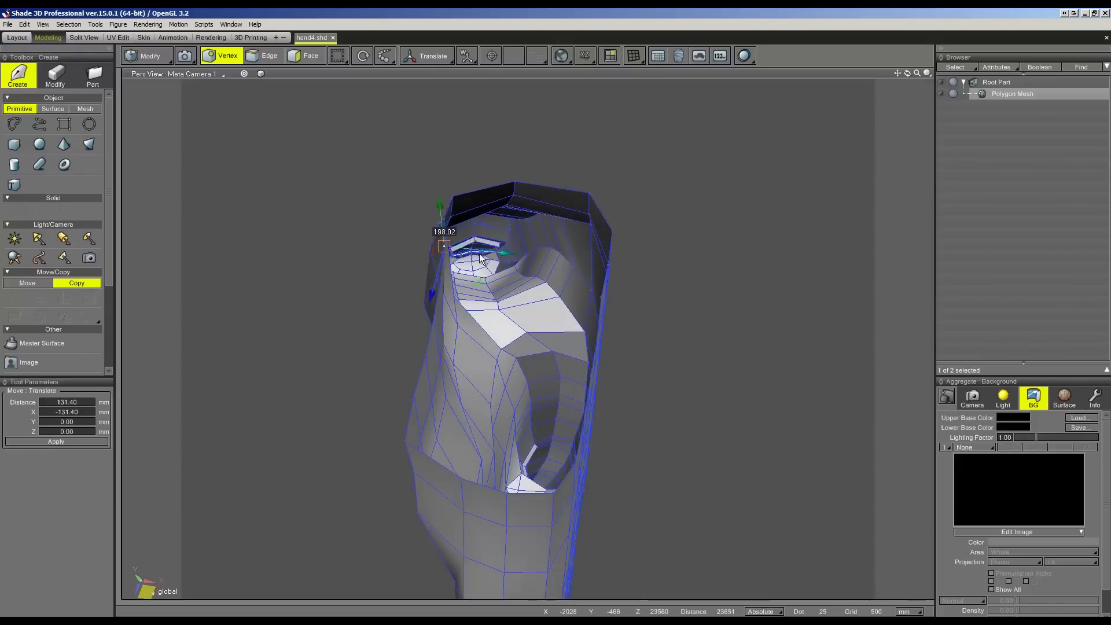
pyautogui.scroll(-3, 620, 400)
pyautogui.moveTo(620, 400); pyautogui.dragTo(586, 405, button='middle')
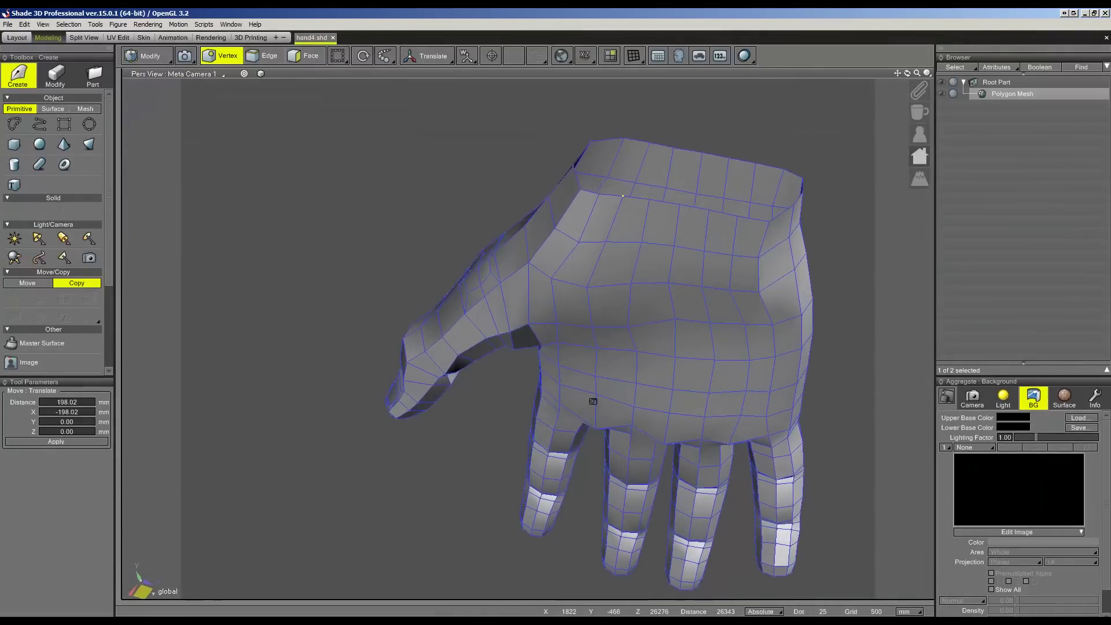
pyautogui.moveTo(586, 405); pyautogui.dragTo(592, 407, button='middle')
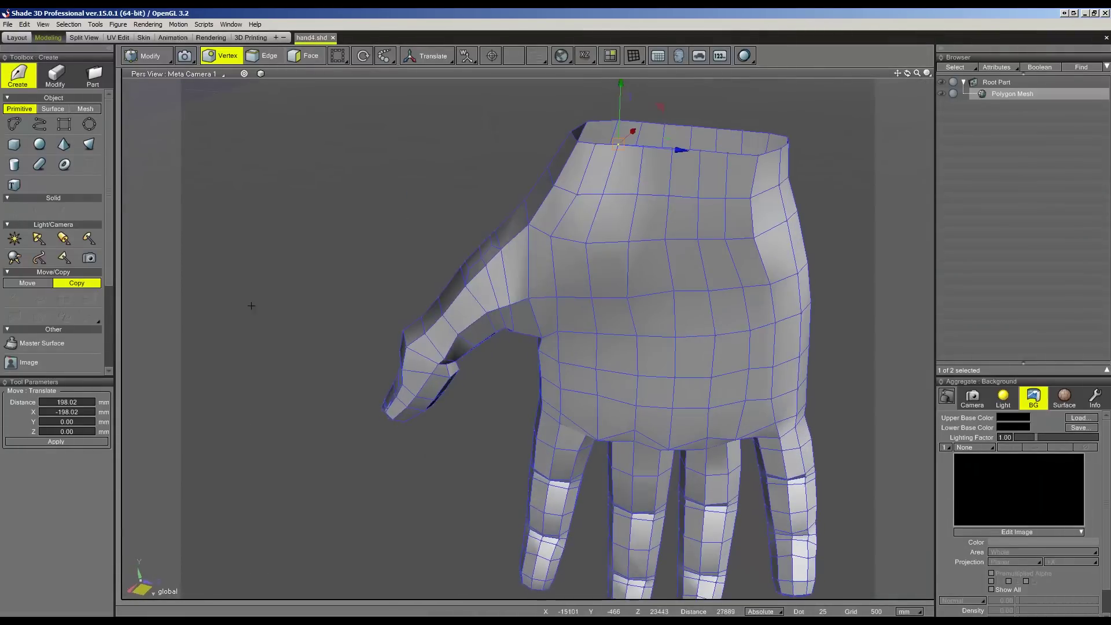
pyautogui.click(54, 70)
# - Set the hand mesh's Subdivision Surface to OpenSubdiv and toggle the wireframe display
pyautogui.scroll(-1, 47, 301)
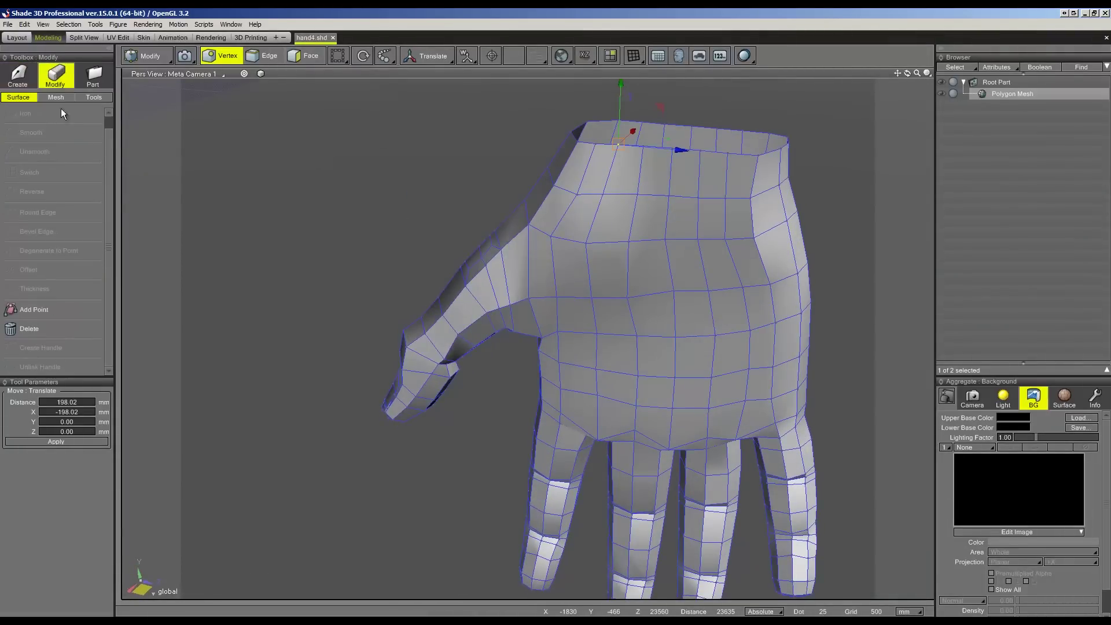
pyautogui.click(55, 97)
pyautogui.scroll(-3, 58, 289)
pyautogui.click(58, 367)
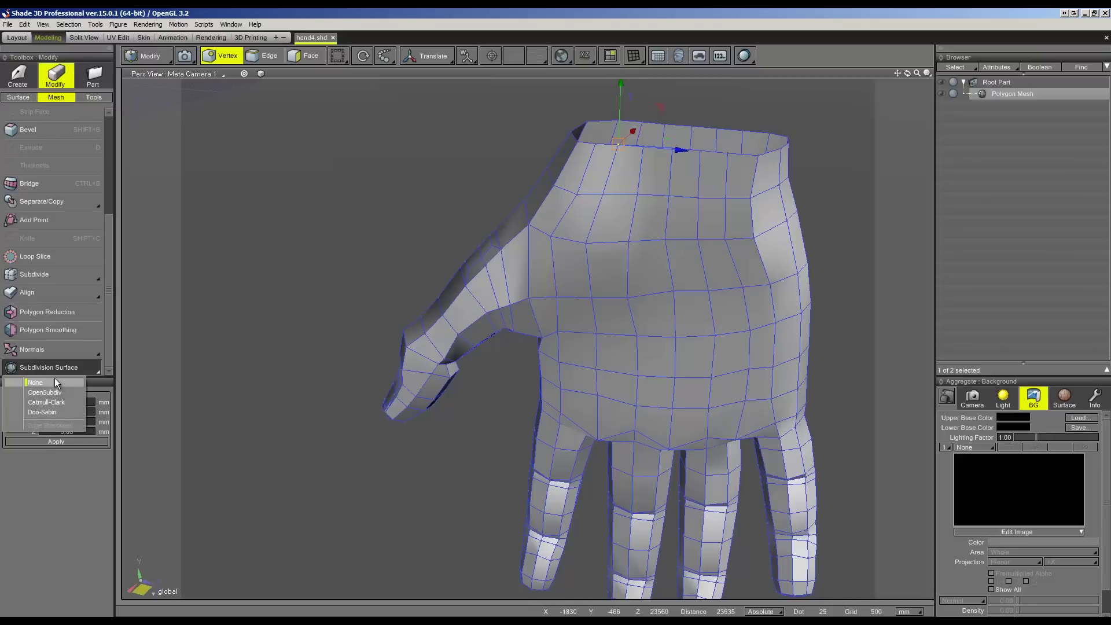
pyautogui.click(45, 392)
pyautogui.scroll(-2, 399, 266)
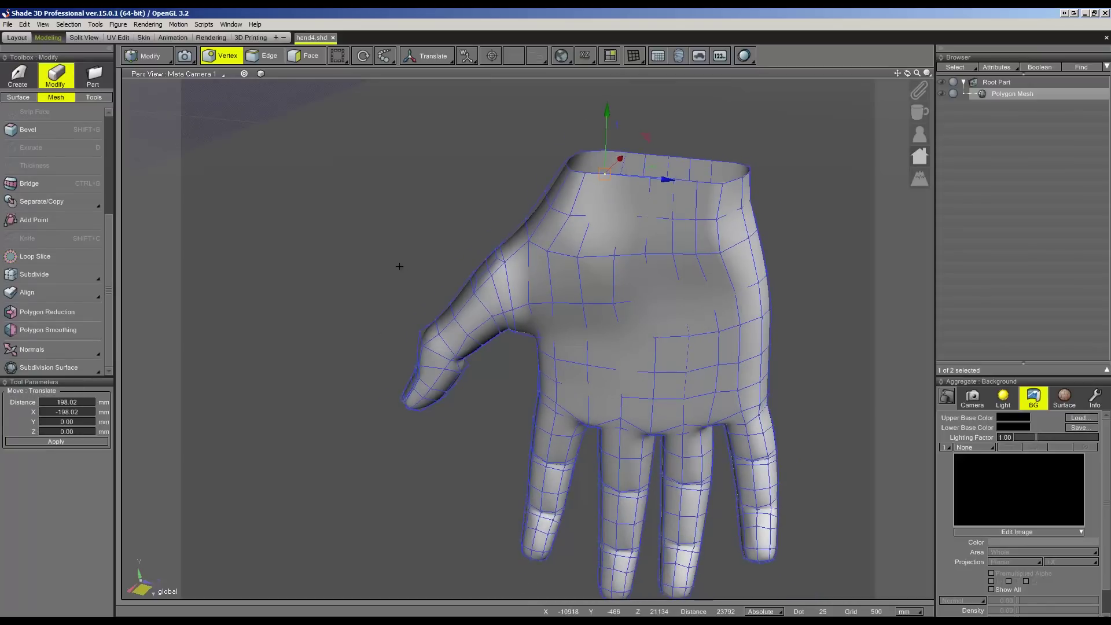
pyautogui.hotkey('ctrl', '1')
pyautogui.scroll(-3, 560, 314)
# - Orbit to a side view and select a vertical edge on the back of the hand
pyautogui.moveTo(561, 314)
pyautogui.mouseDown(button='middle')
pyautogui.moveTo(569, 399)
pyautogui.moveTo(506, 394)
pyautogui.moveTo(520, 392)
pyautogui.moveTo(468, 330)
pyautogui.mouseUp(button='middle')
pyautogui.scroll(3, 468, 330)
pyautogui.scroll(3, 468, 330)
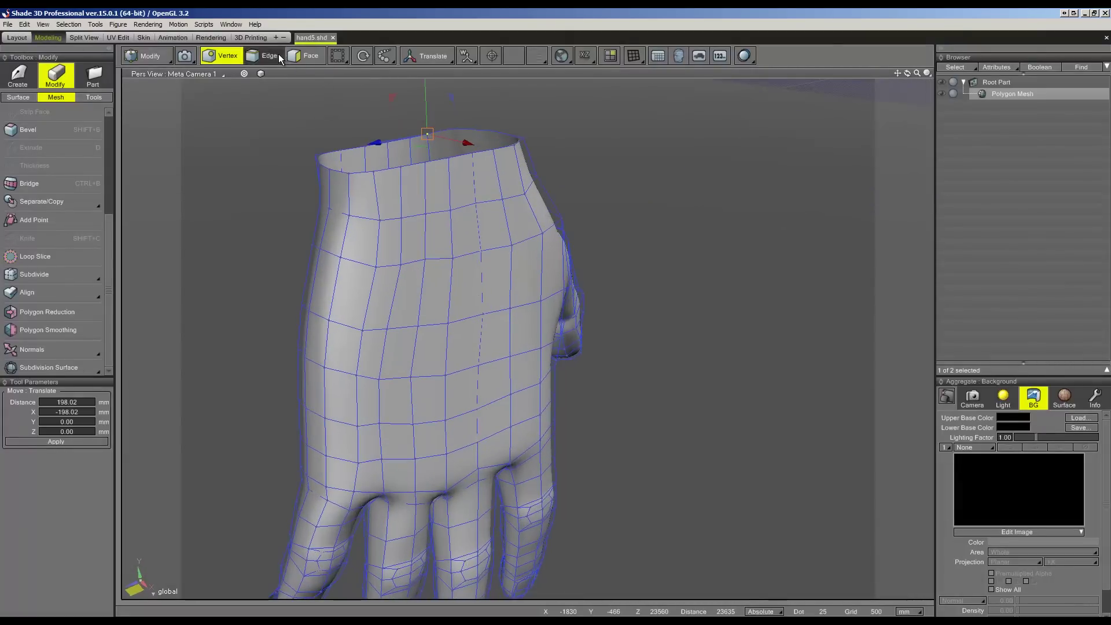
pyautogui.click(273, 55)
pyautogui.click(414, 449)
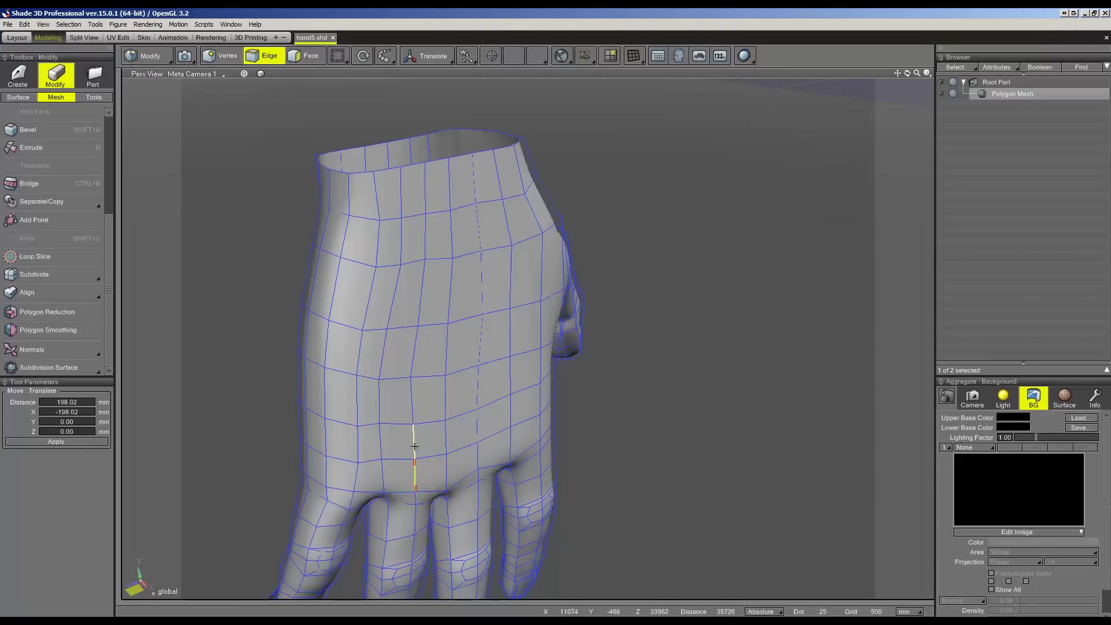
# - Slide three vertical back-of-hand edges along X, excluding their lower segments
pyautogui.keyDown('shift'); pyautogui.click(540, 404); pyautogui.keyUp('shift')
pyautogui.keyDown('shift'); pyautogui.click(358, 469); pyautogui.keyUp('shift')
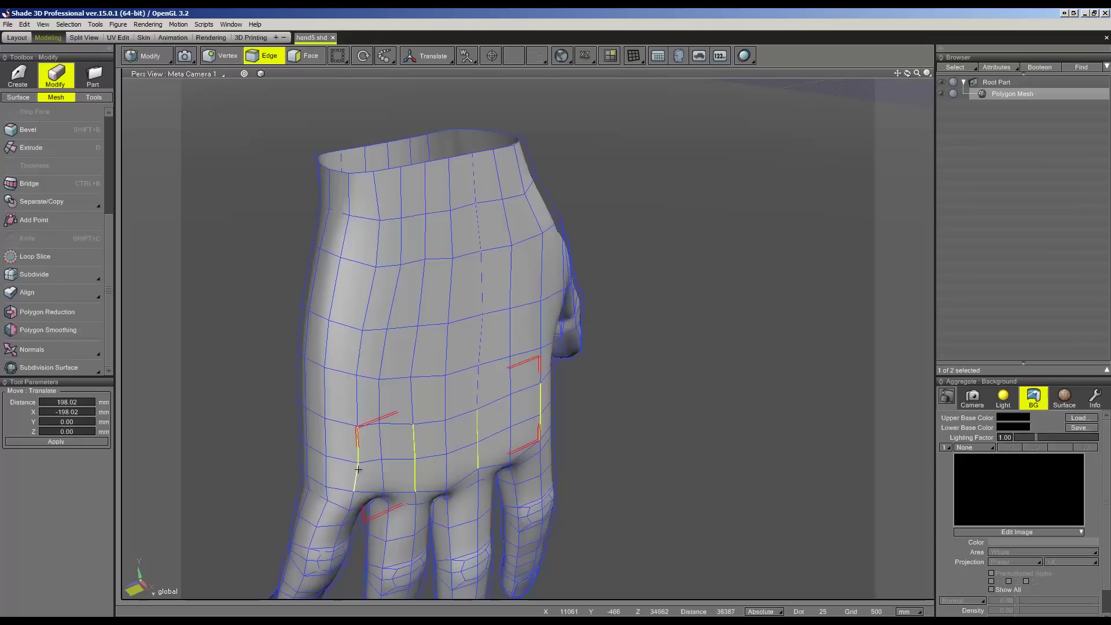
pyautogui.moveTo(482, 456); pyautogui.dragTo(491, 457)
pyautogui.moveTo(599, 494); pyautogui.dragTo(532, 433)
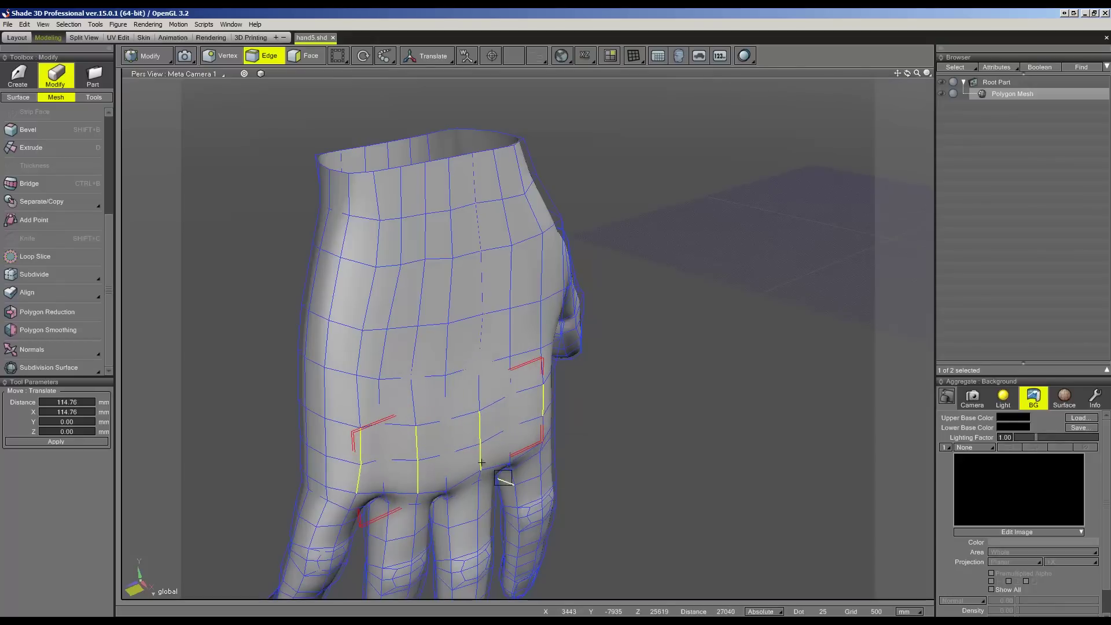
pyautogui.moveTo(418, 509); pyautogui.dragTo(354, 460)
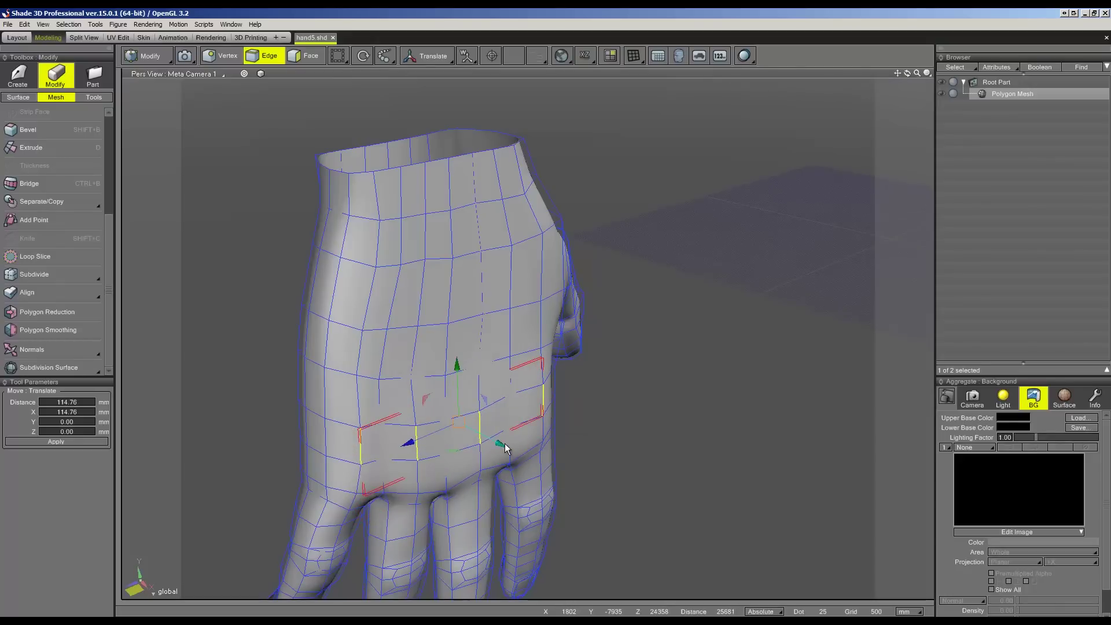
pyautogui.moveTo(498, 444); pyautogui.dragTo(496, 439)
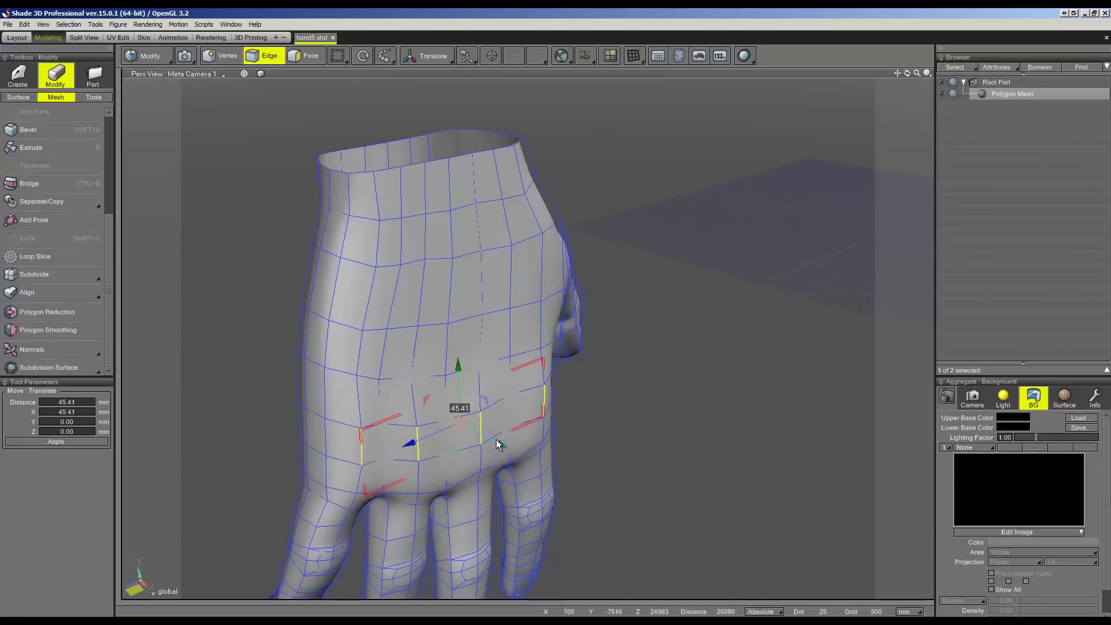
# - Slide two rows of back-of-hand vertices above the knuckles along X
pyautogui.click(222, 57)
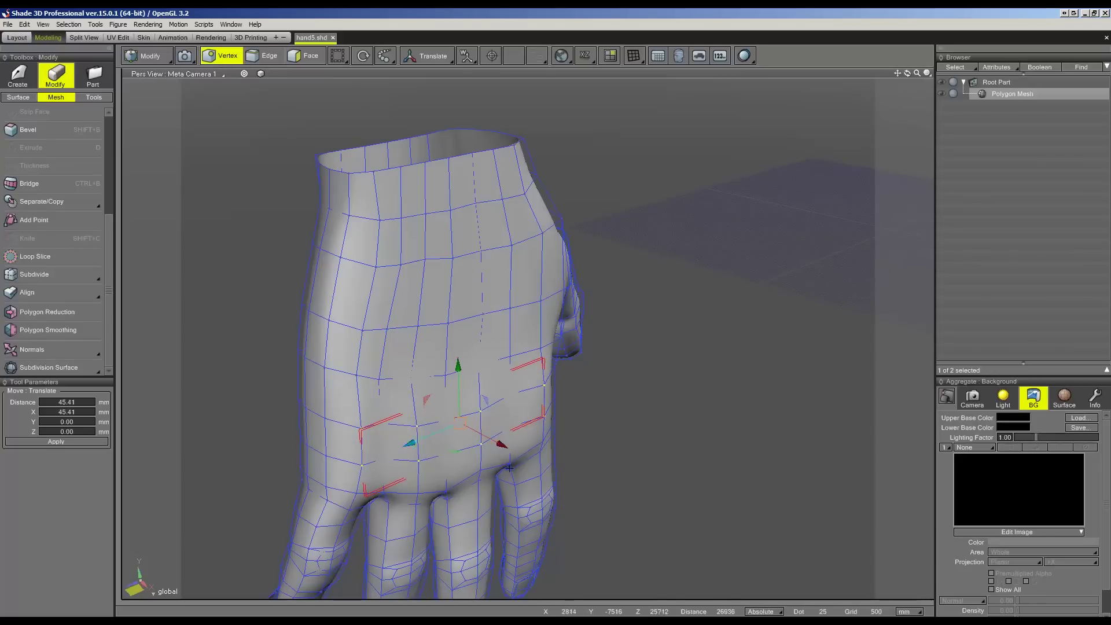
pyautogui.moveTo(493, 437); pyautogui.dragTo(353, 483)
pyautogui.moveTo(501, 431); pyautogui.dragTo(501, 431)
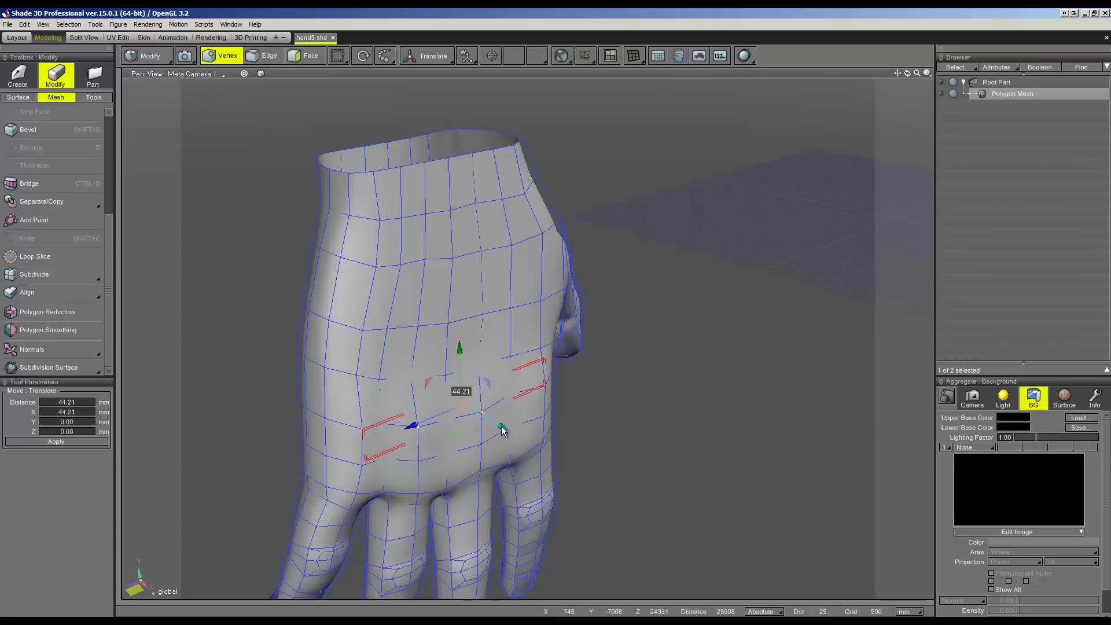
pyautogui.click(366, 376)
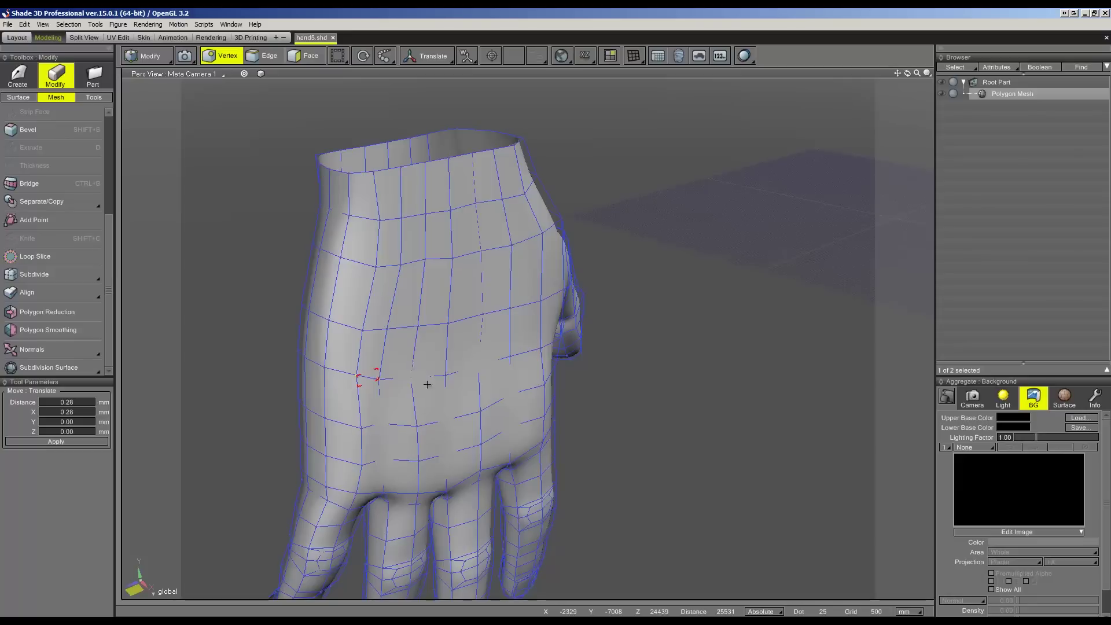
pyautogui.moveTo(442, 363); pyautogui.dragTo(539, 346)
pyautogui.moveTo(488, 380); pyautogui.dragTo(492, 379)
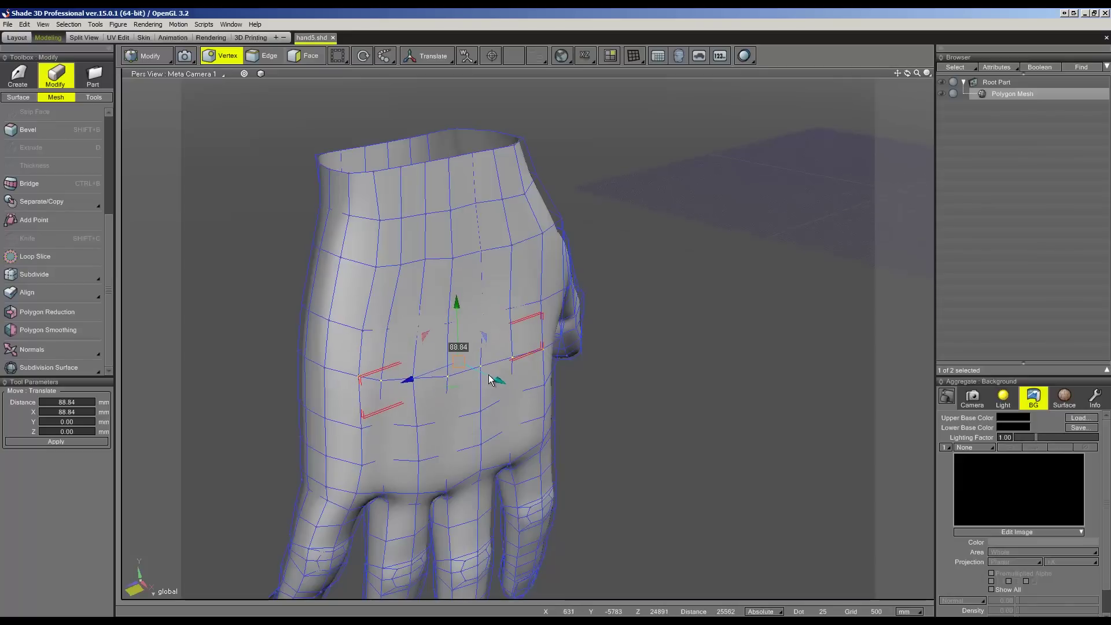
pyautogui.moveTo(412, 343); pyautogui.dragTo(413, 345)
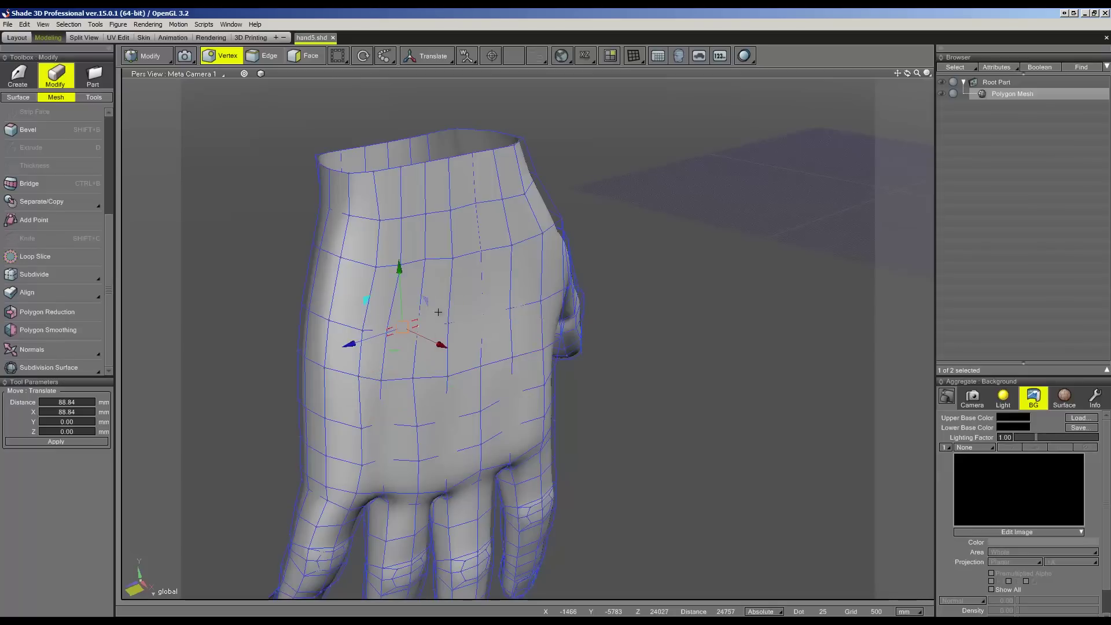
pyautogui.moveTo(506, 324)
pyautogui.mouseDown()
pyautogui.moveTo(549, 307)
pyautogui.moveTo(508, 330)
pyautogui.mouseUp()
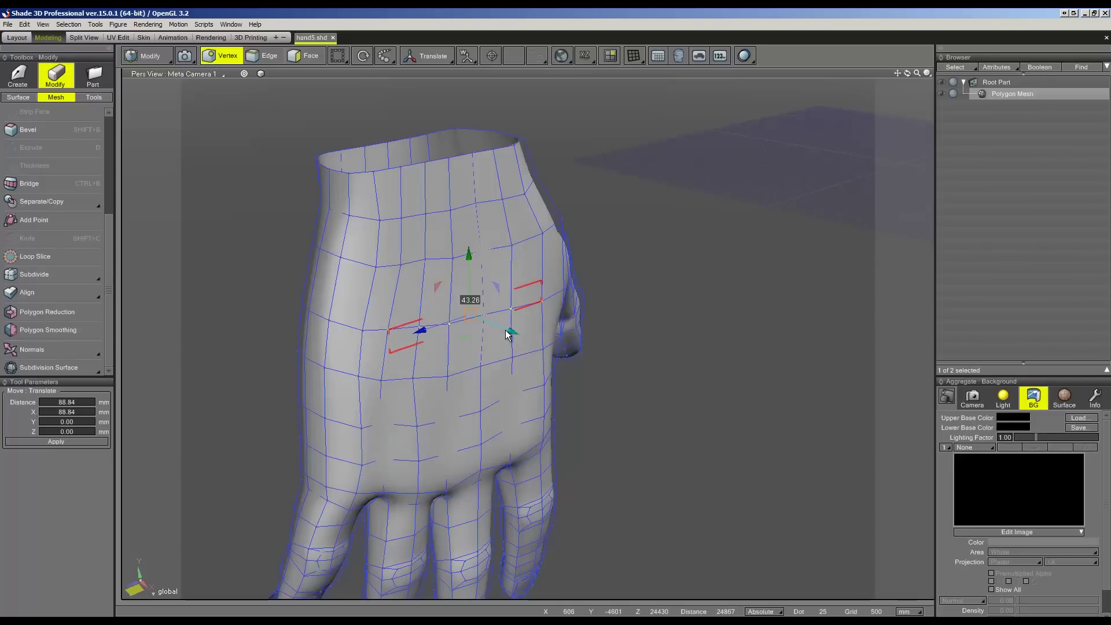
pyautogui.moveTo(508, 330); pyautogui.dragTo(669, 322, button='middle')
pyautogui.click(575, 321)
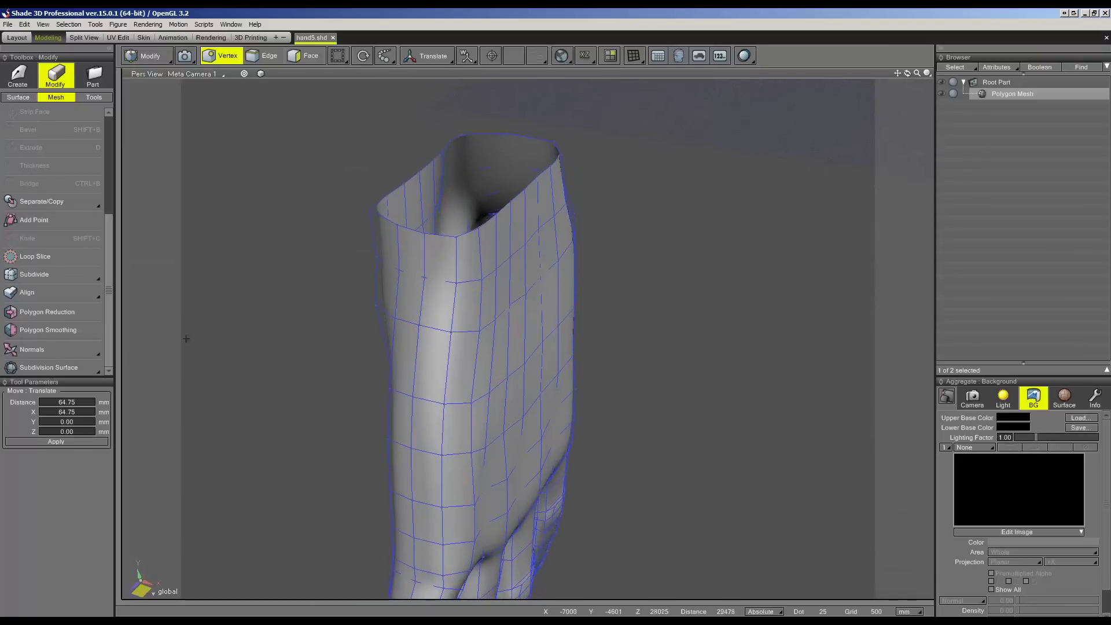
# - Select back-of-hand and thumb-side vertices and slide them along X
pyautogui.scroll(-5, 496, 332)
pyautogui.moveTo(559, 380)
pyautogui.mouseDown(button='middle')
pyautogui.moveTo(597, 382)
pyautogui.moveTo(544, 386)
pyautogui.mouseUp(button='middle')
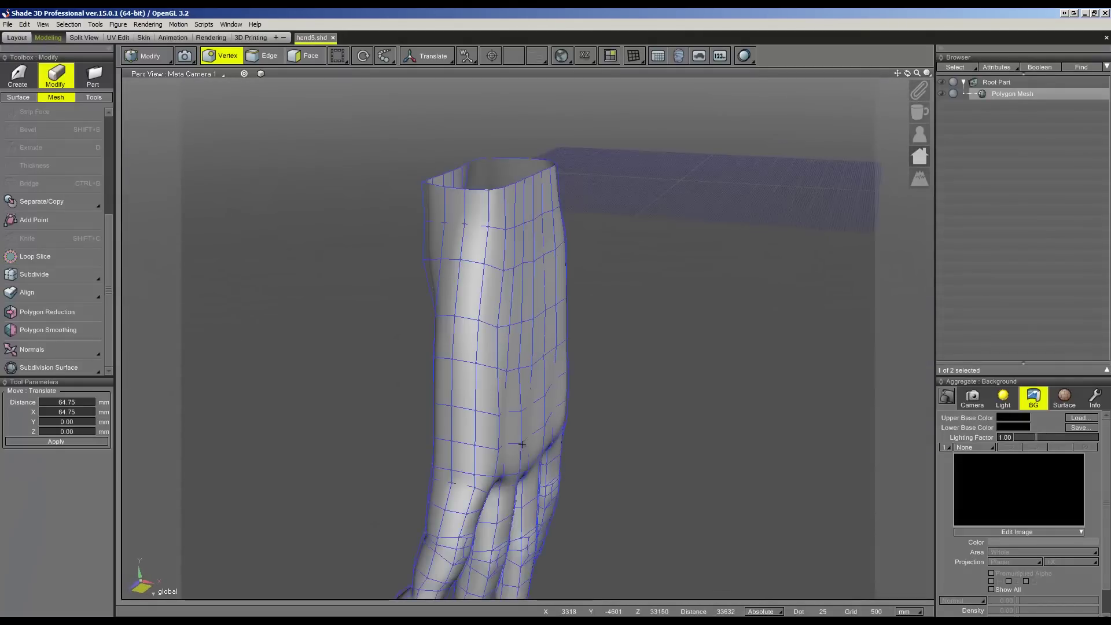
pyautogui.scroll(2, 520, 445)
pyautogui.scroll(2, 479, 427)
pyautogui.scroll(2, 405, 425)
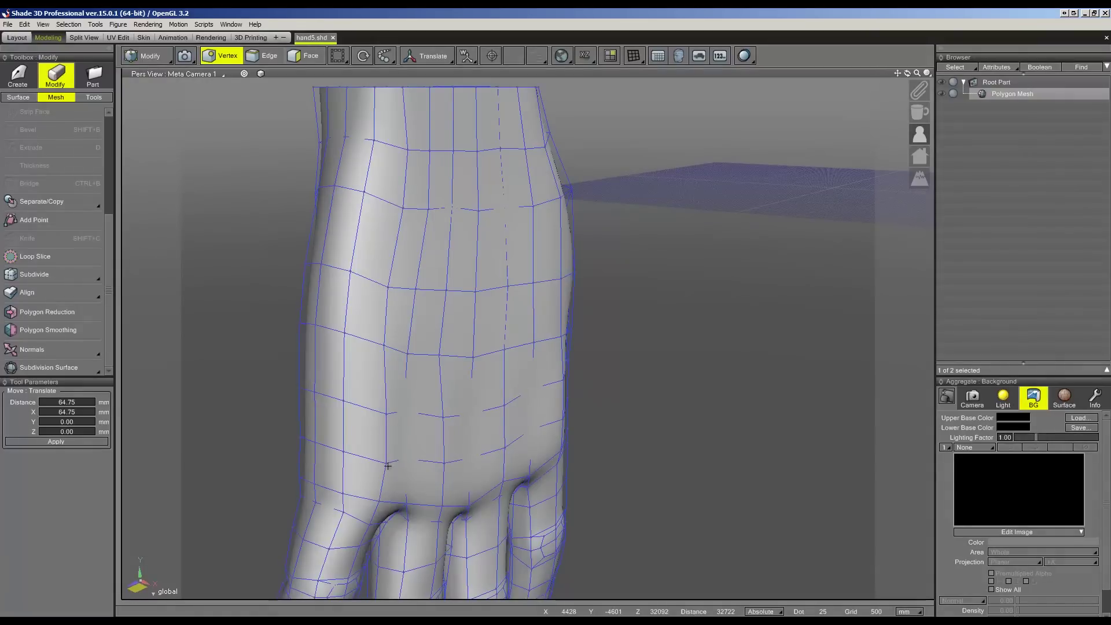
pyautogui.moveTo(376, 410); pyautogui.dragTo(397, 474)
pyautogui.moveTo(434, 405)
pyautogui.keyDown('shift'); pyautogui.mouseDown()
pyautogui.moveTo(451, 475)
pyautogui.moveTo(545, 380)
pyautogui.mouseUp(); pyautogui.keyUp('shift')
pyautogui.moveTo(570, 371); pyautogui.dragTo(511, 377, button='middle')
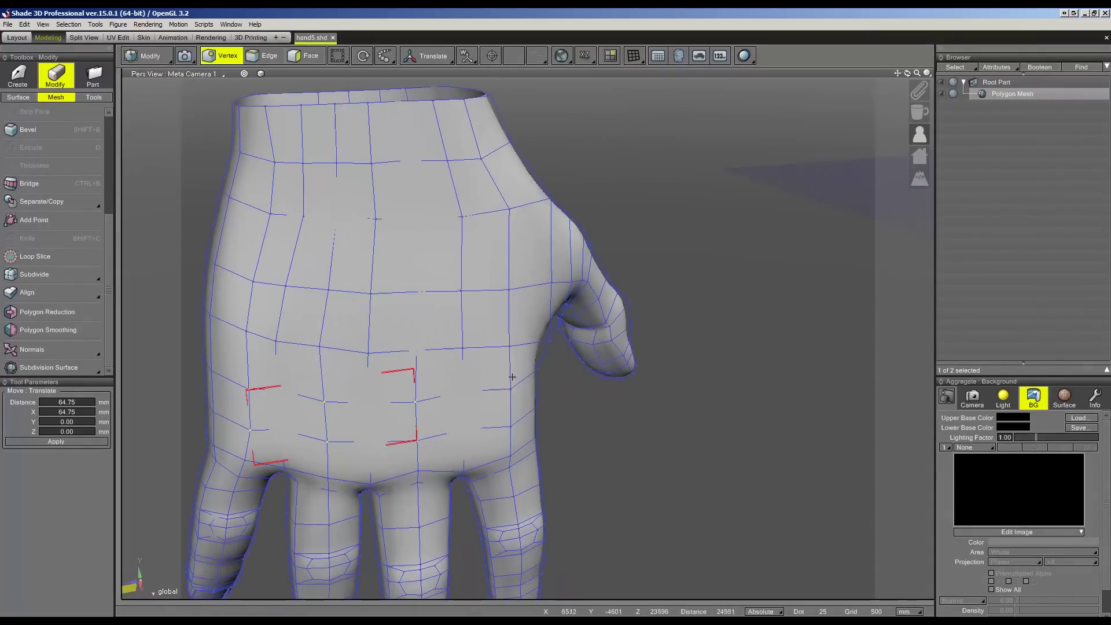
pyautogui.keyDown('shift'); pyautogui.moveTo(506, 428); pyautogui.dragTo(508, 429); pyautogui.keyUp('shift')
pyautogui.moveTo(508, 429); pyautogui.dragTo(526, 420, button='middle')
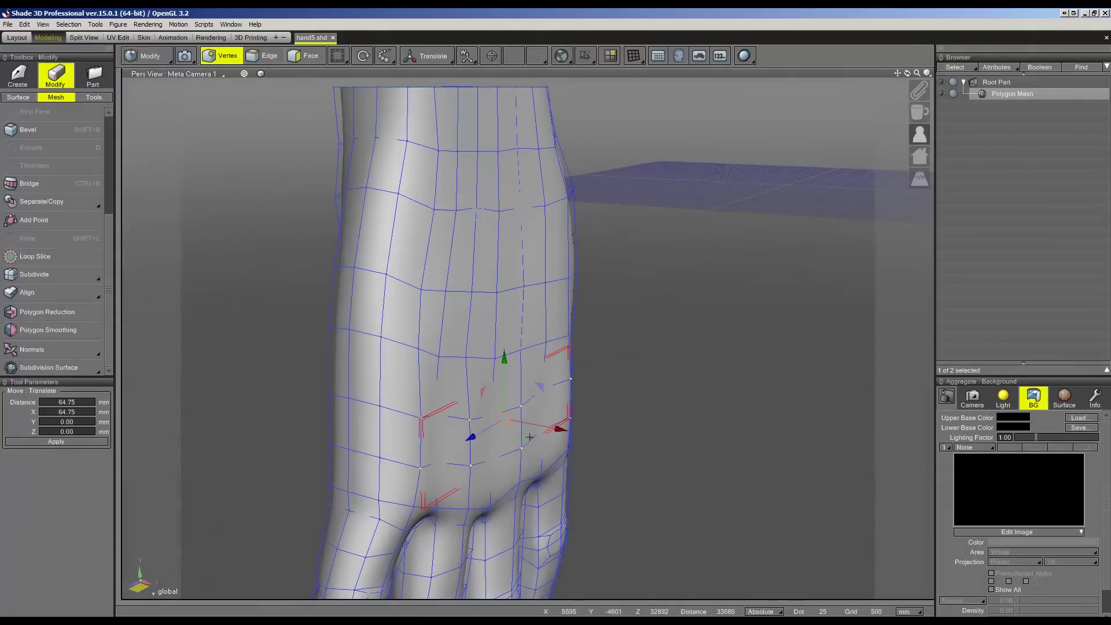
pyautogui.moveTo(552, 424); pyautogui.dragTo(554, 429)
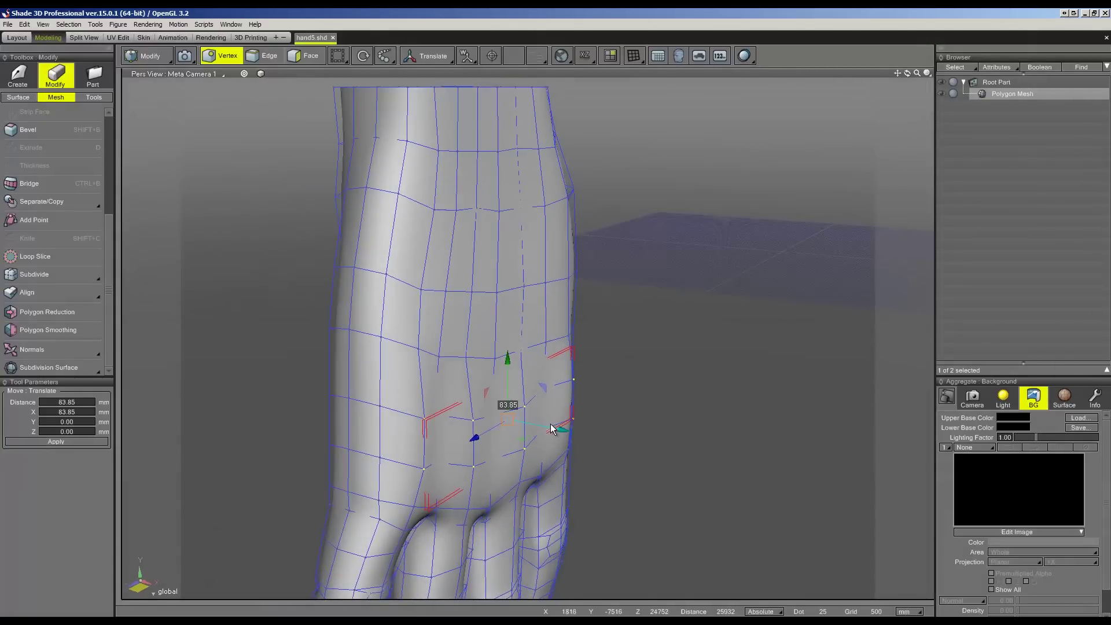
# - Slide two lower rows across the back of the hand along X
pyautogui.moveTo(404, 336); pyautogui.dragTo(538, 373)
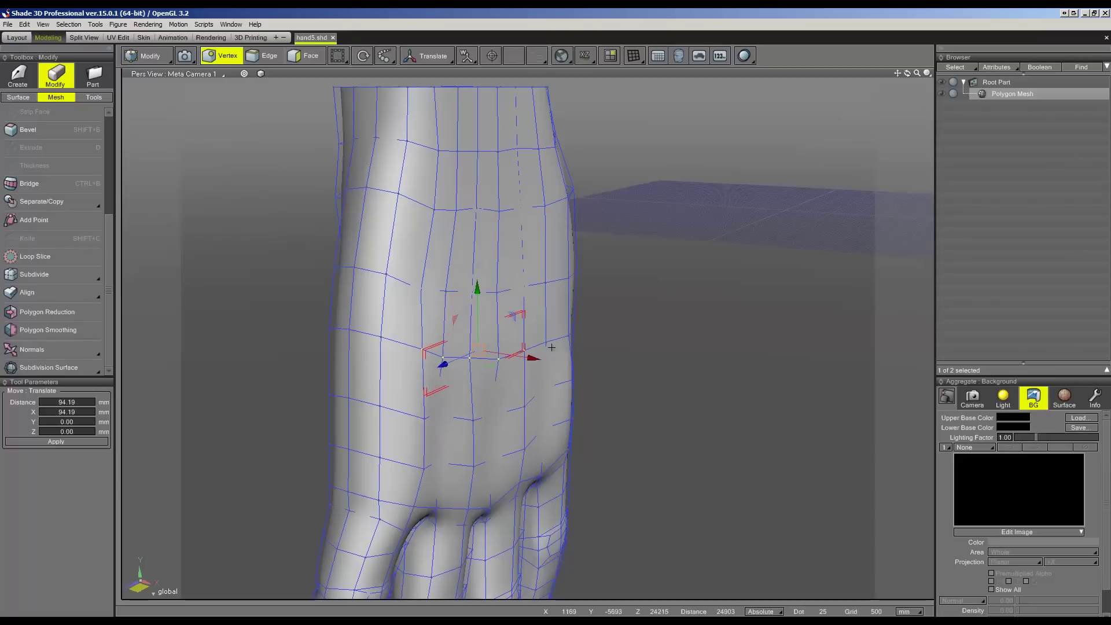
pyautogui.moveTo(518, 358)
pyautogui.mouseDown()
pyautogui.moveTo(574, 356)
pyautogui.moveTo(565, 359)
pyautogui.mouseUp()
pyautogui.moveTo(565, 359); pyautogui.dragTo(467, 347, button='middle')
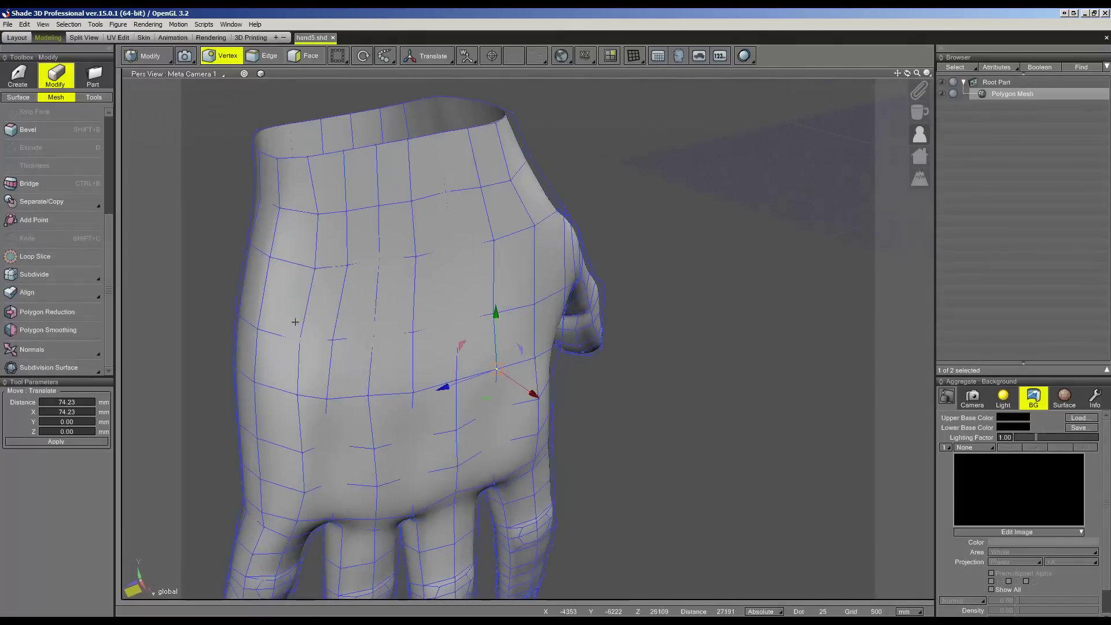
pyautogui.keyDown('shift'); pyautogui.moveTo(501, 341); pyautogui.dragTo(502, 340); pyautogui.keyUp('shift')
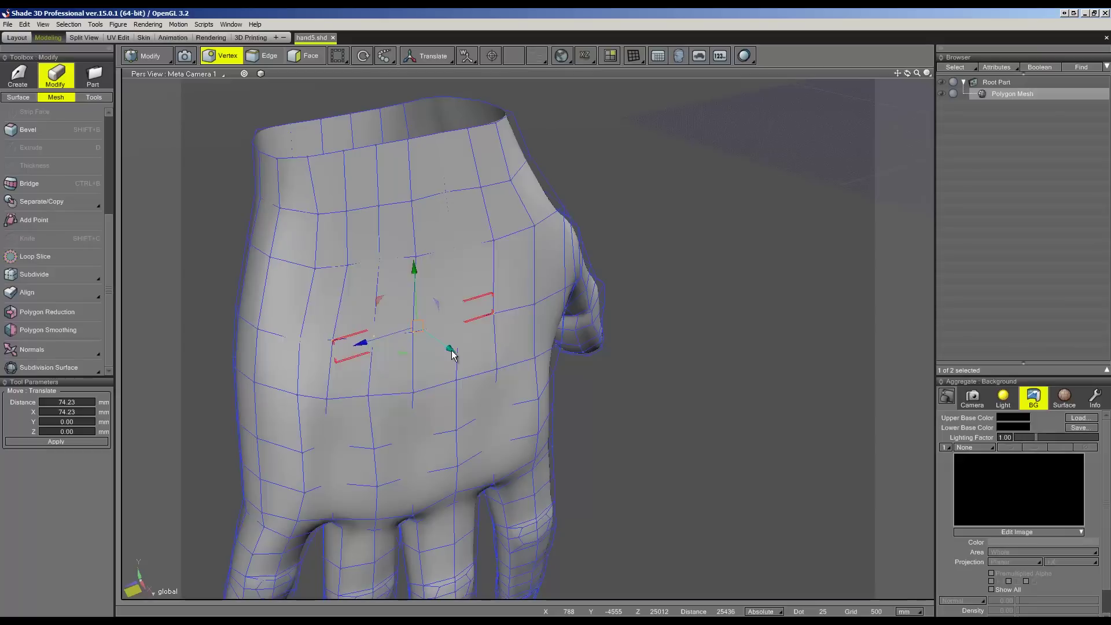
pyautogui.moveTo(452, 355); pyautogui.dragTo(455, 354)
pyautogui.moveTo(333, 256)
pyautogui.mouseDown()
pyautogui.moveTo(416, 292)
pyautogui.moveTo(438, 221)
pyautogui.mouseUp()
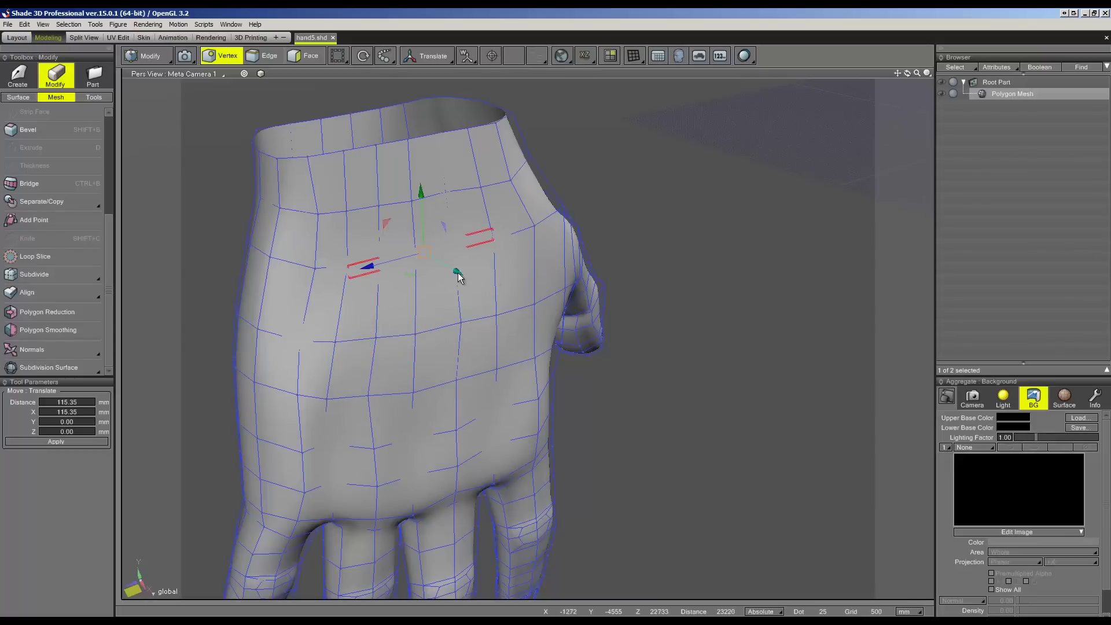
pyautogui.moveTo(457, 277); pyautogui.dragTo(461, 272)
# - Shift the vertex rows around the wrist opening along X, the last by 87.75 mm
pyautogui.moveTo(461, 273)
pyautogui.mouseDown(button='middle')
pyautogui.moveTo(452, 205)
pyautogui.moveTo(453, 273)
pyautogui.mouseUp(button='middle')
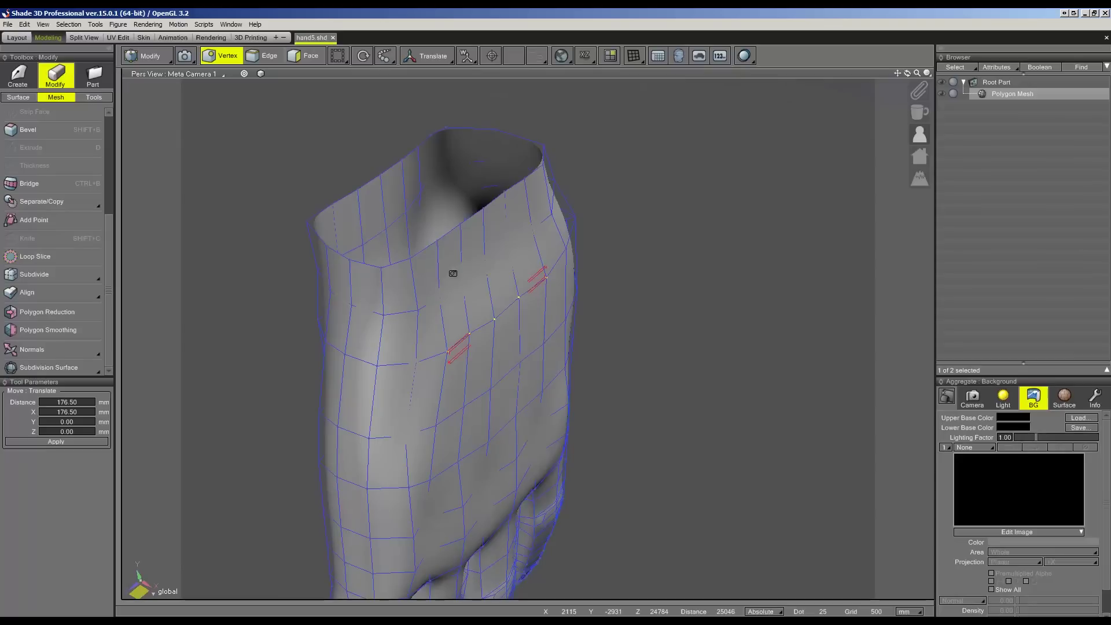
pyautogui.moveTo(498, 249); pyautogui.dragTo(427, 308)
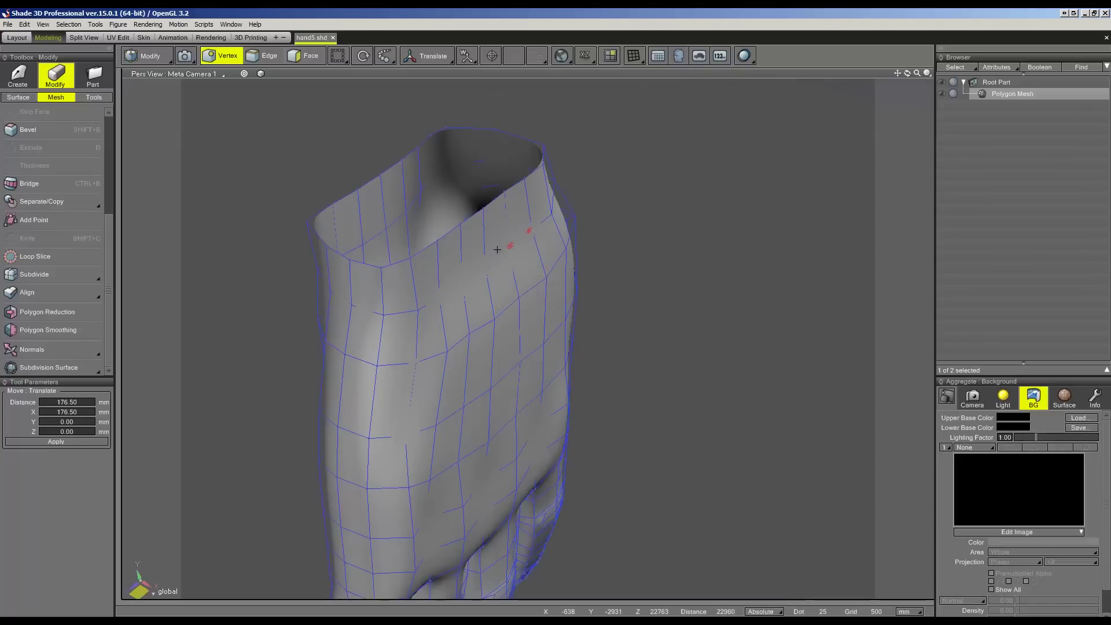
pyautogui.moveTo(509, 272); pyautogui.dragTo(529, 278)
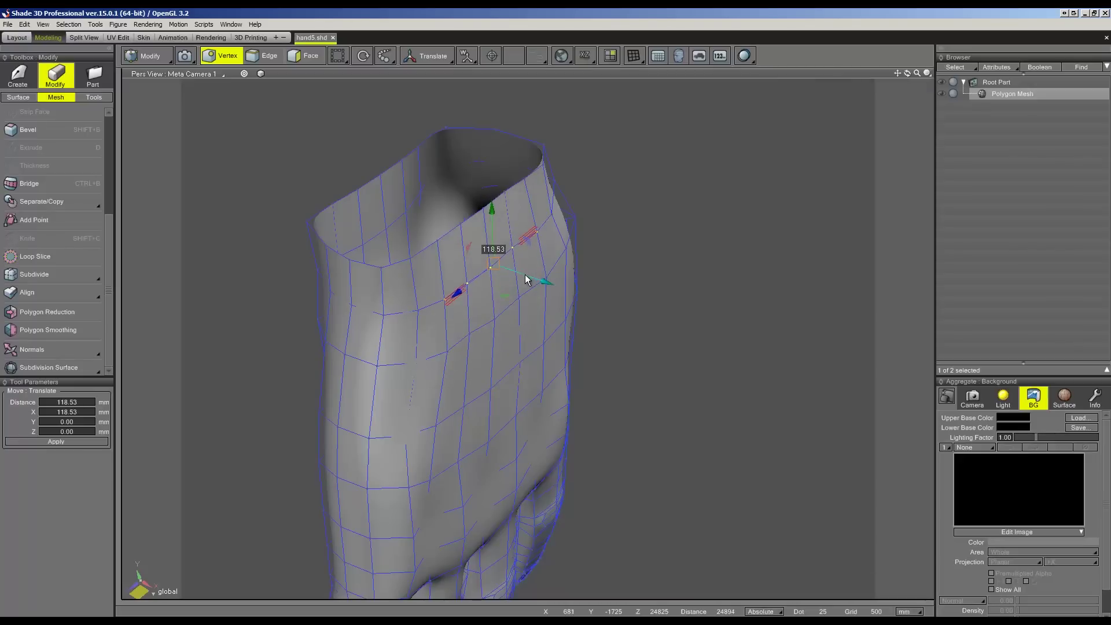
pyautogui.moveTo(528, 173); pyautogui.dragTo(438, 230)
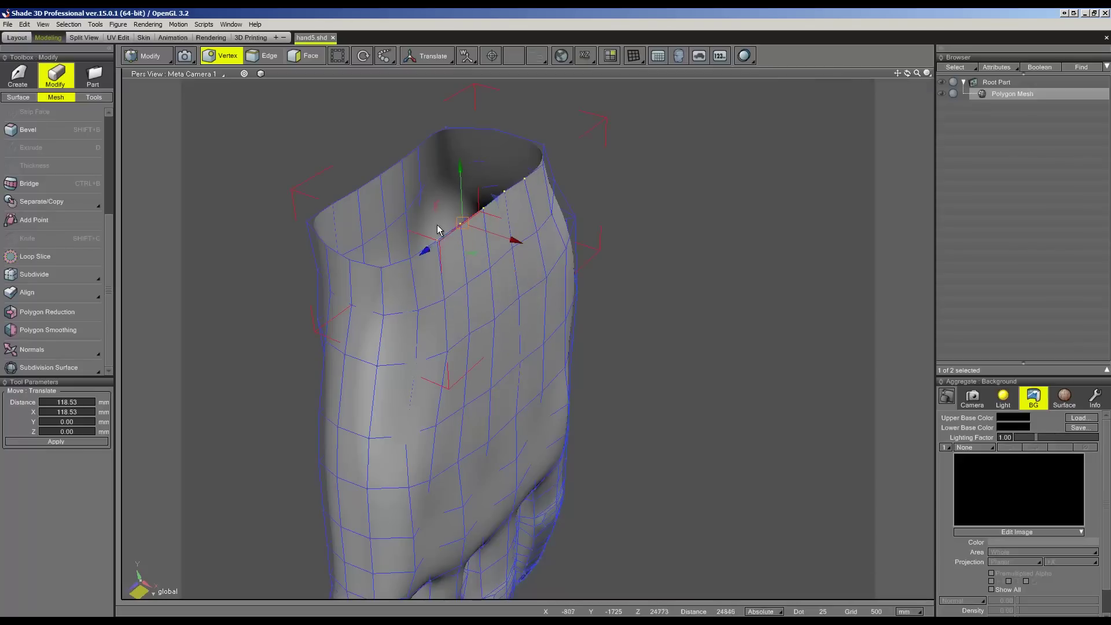
pyautogui.moveTo(520, 237); pyautogui.dragTo(518, 242)
pyautogui.moveTo(518, 242); pyautogui.dragTo(540, 290, button='middle')
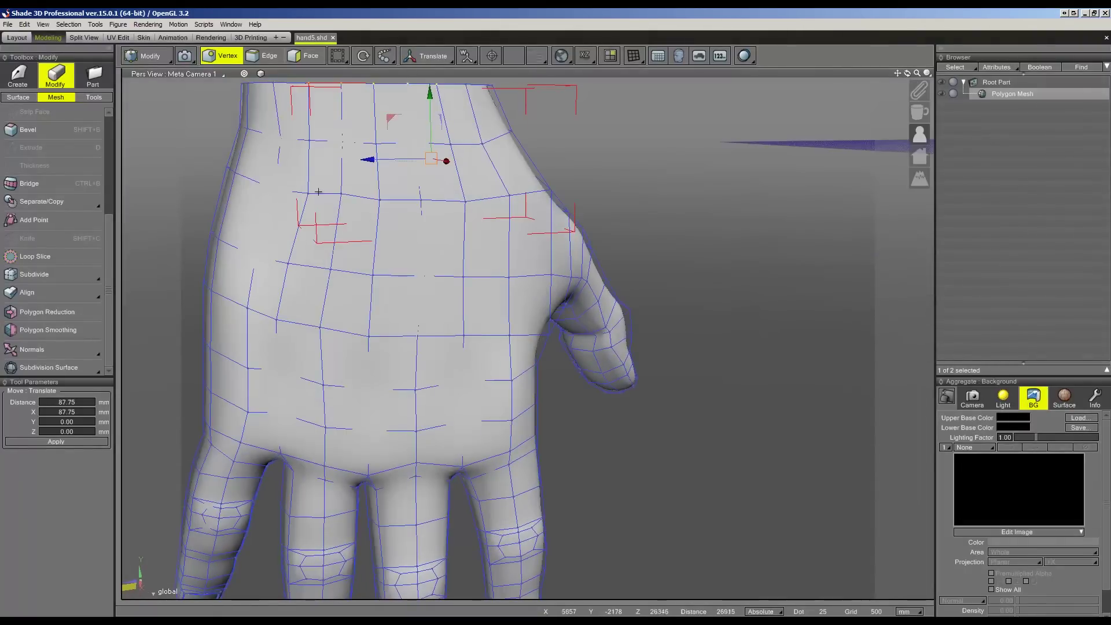
# - Nudge four back-of-hand vertices near the wrist along Z and Y, the last lowered 42.96 mm
pyautogui.click(328, 200)
pyautogui.moveTo(284, 192); pyautogui.dragTo(248, 189)
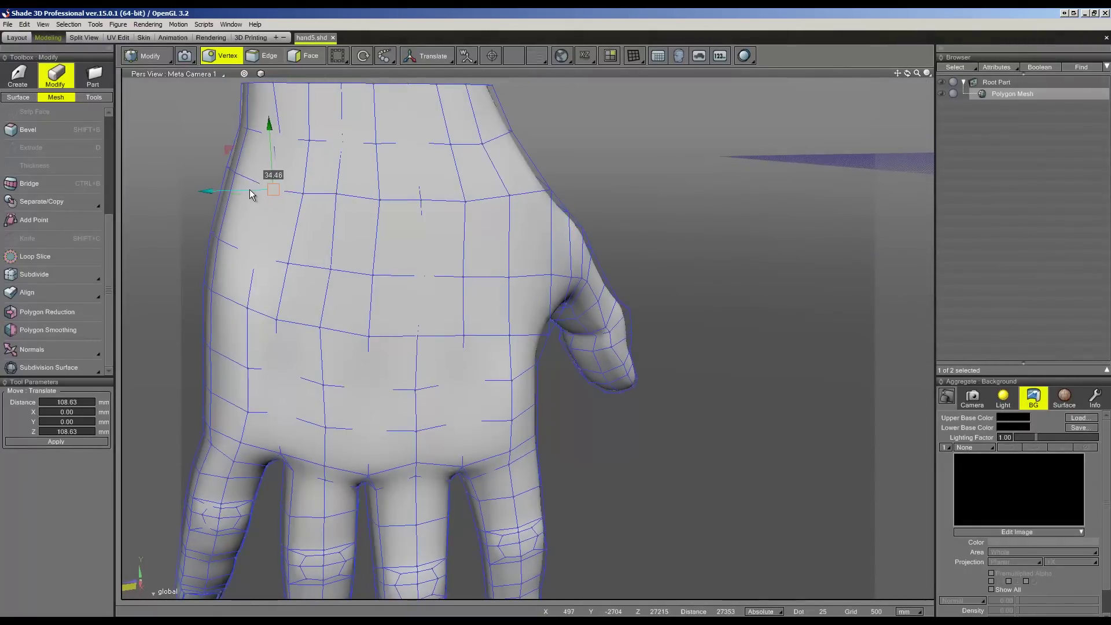
pyautogui.click(328, 270)
pyautogui.moveTo(310, 272); pyautogui.dragTo(297, 272)
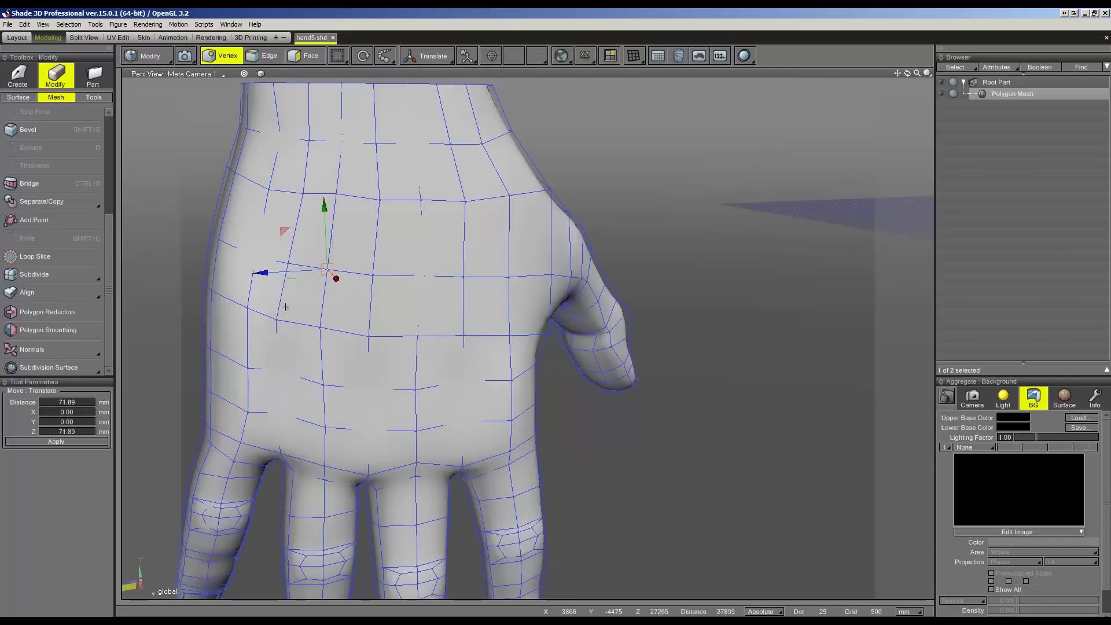
pyautogui.click(424, 276)
pyautogui.moveTo(403, 278); pyautogui.dragTo(402, 277)
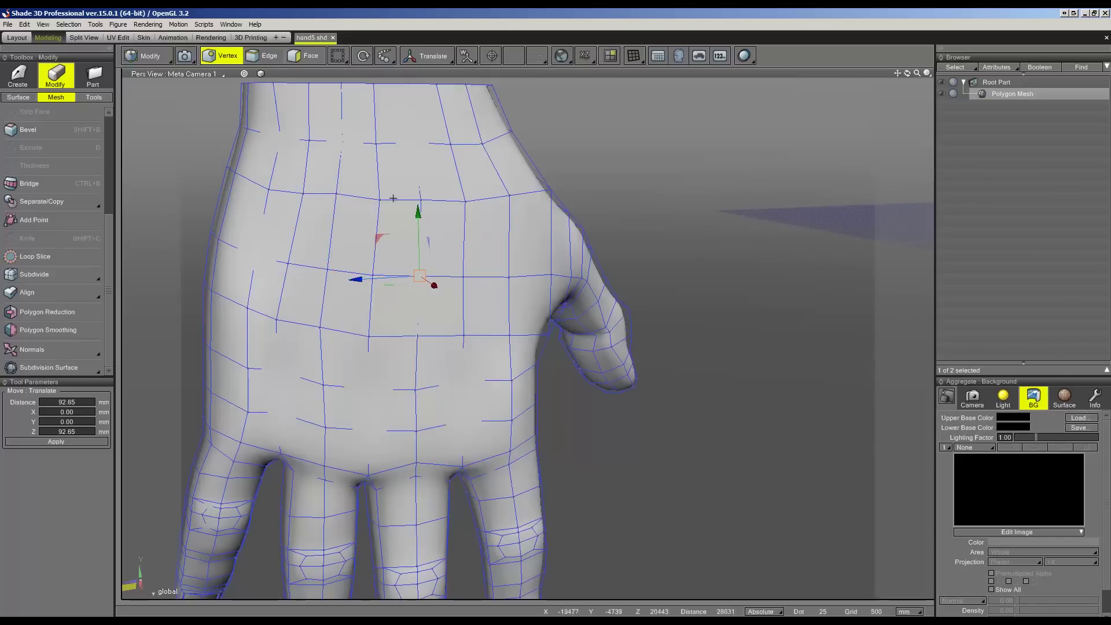
pyautogui.click(337, 198)
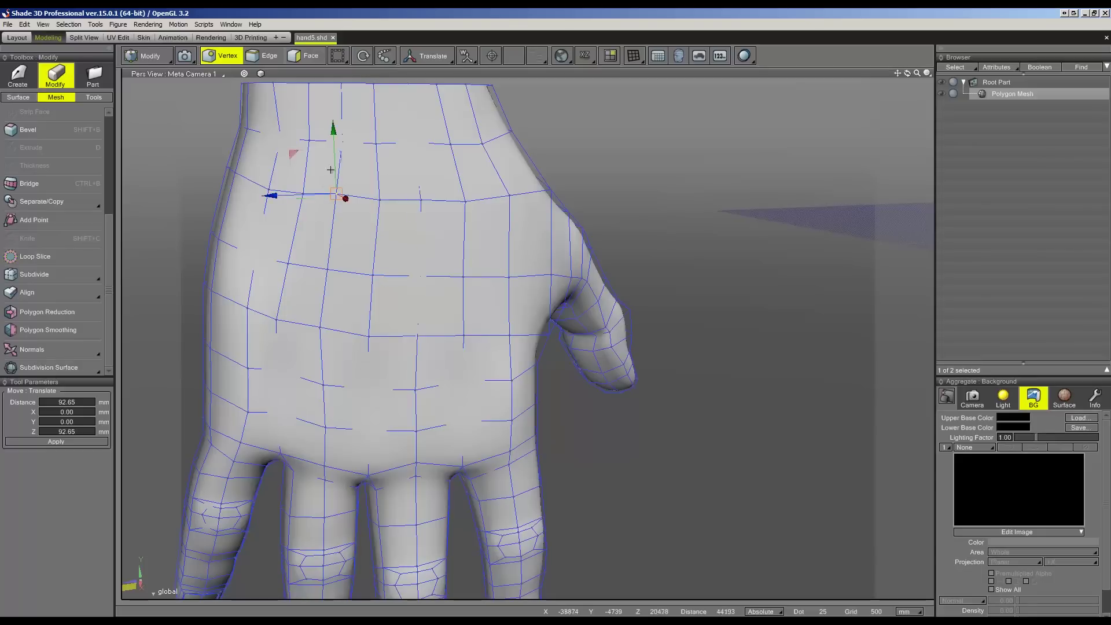
pyautogui.moveTo(339, 175); pyautogui.dragTo(340, 177)
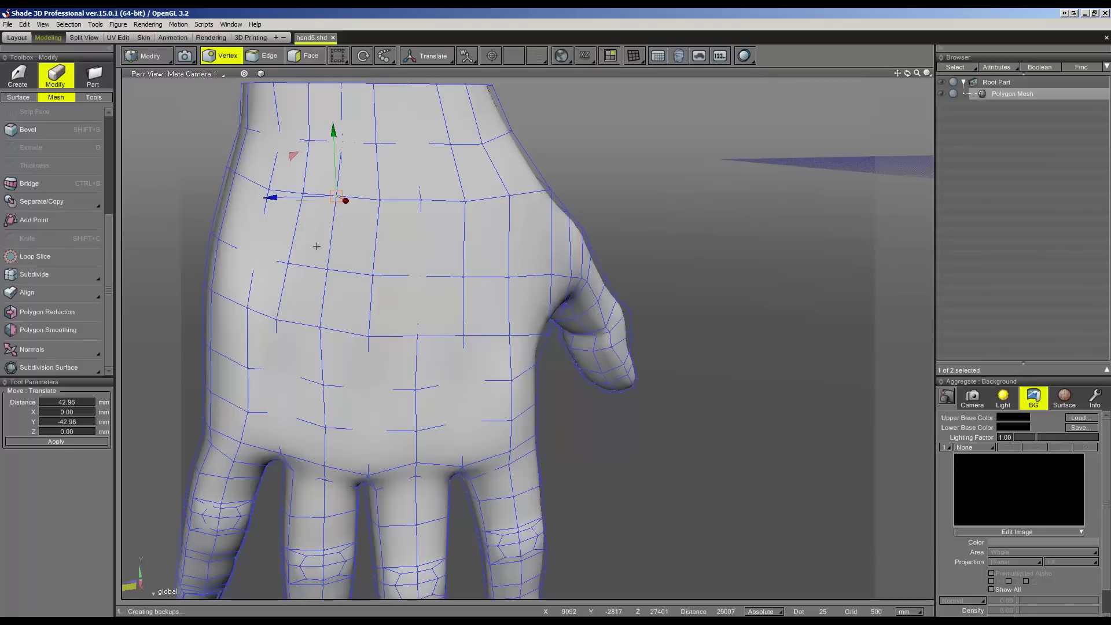
pyautogui.scroll(-1, 416, 305)
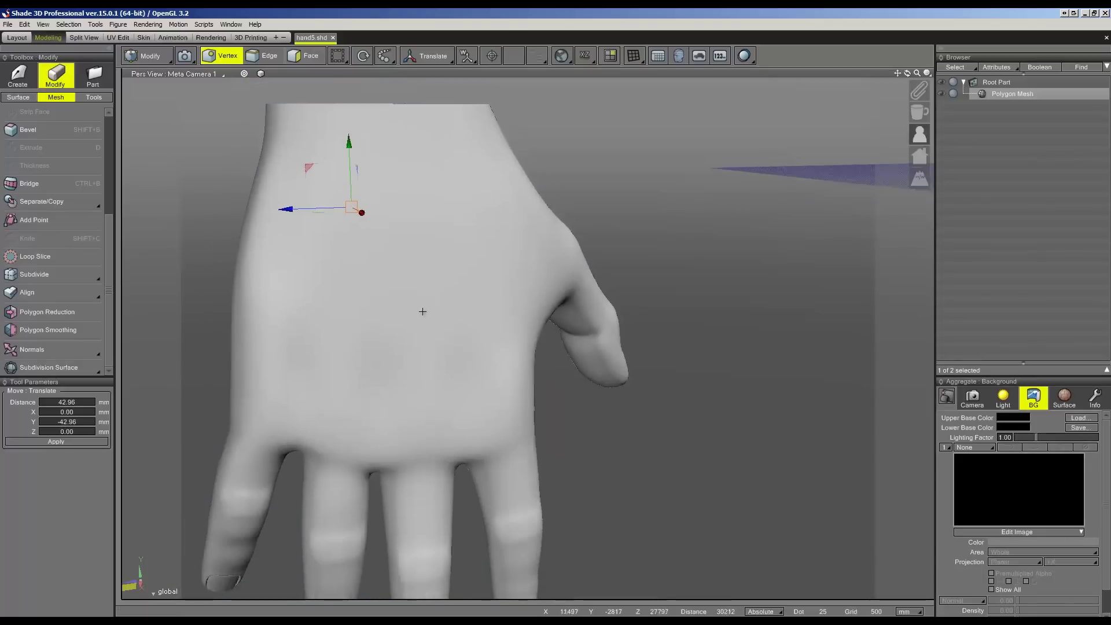
# - Inspect the smoothed hand from an angle, then switch off Subdivision Surface to show the cage
pyautogui.scroll(-3, 417, 304)
pyautogui.moveTo(504, 353)
pyautogui.mouseDown(button='middle')
pyautogui.moveTo(482, 353)
pyautogui.moveTo(478, 364)
pyautogui.moveTo(491, 367)
pyautogui.mouseUp(button='middle')
pyautogui.scroll(2, 479, 372)
pyautogui.scroll(3, 476, 377)
pyautogui.click(54, 369)
# - Box-select the vertices above the knuckles, viewing the hand from the thumb side and wrist opening
pyautogui.moveTo(430, 390)
pyautogui.mouseDown(button='middle')
pyautogui.moveTo(469, 397)
pyautogui.moveTo(453, 404)
pyautogui.moveTo(438, 392)
pyautogui.moveTo(454, 384)
pyautogui.mouseUp(button='middle')
pyautogui.moveTo(384, 361); pyautogui.dragTo(408, 416)
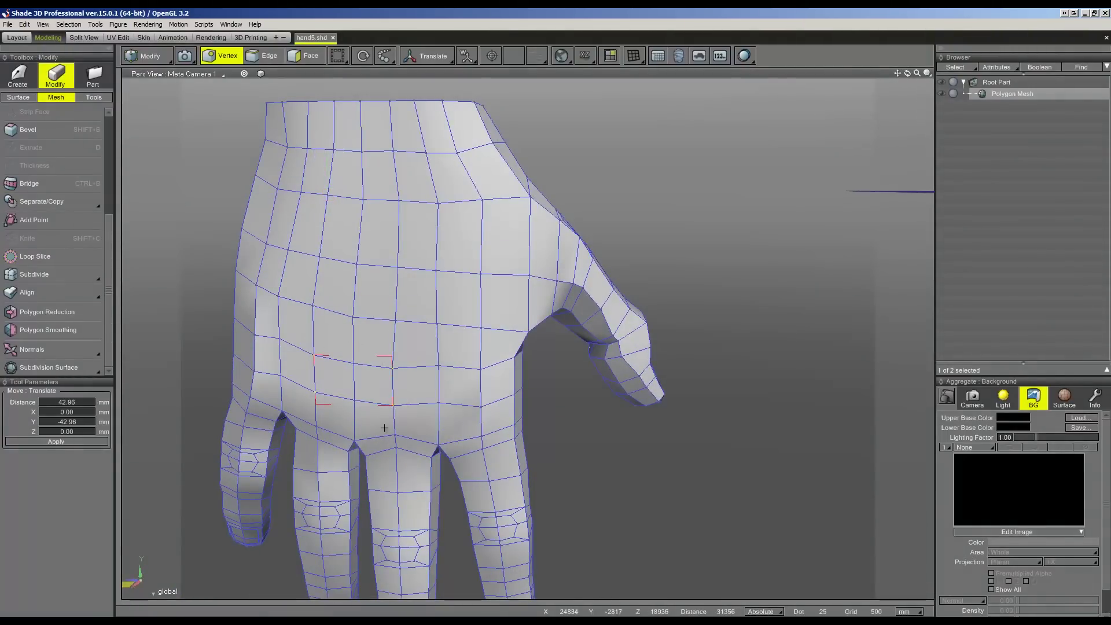
pyautogui.moveTo(463, 413)
pyautogui.mouseDown(button='middle')
pyautogui.moveTo(446, 397)
pyautogui.moveTo(323, 446)
pyautogui.mouseUp(button='middle')
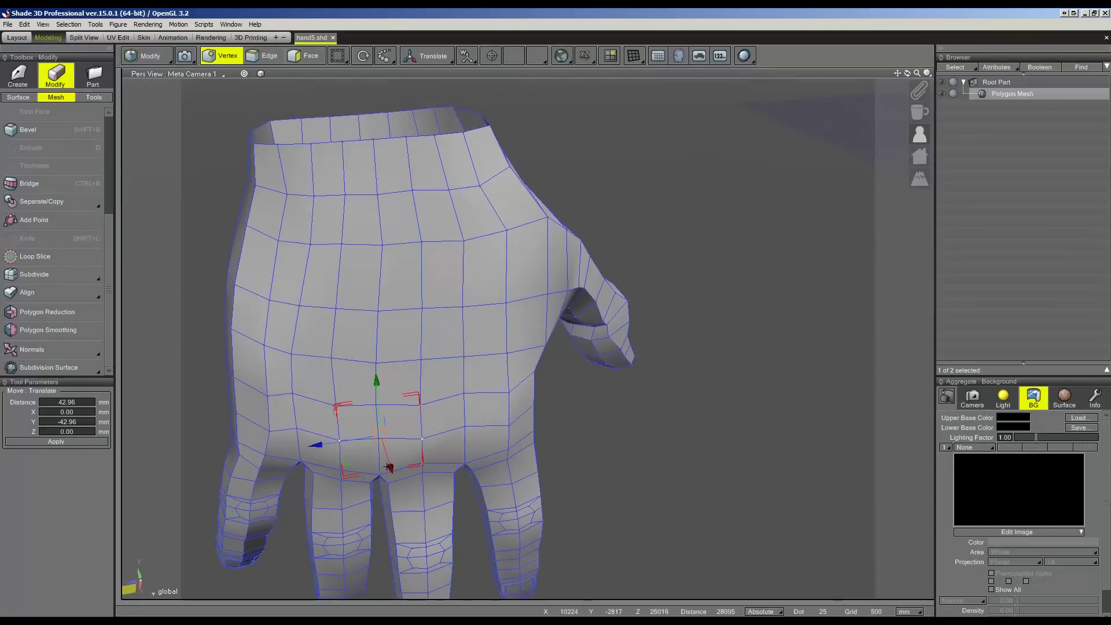
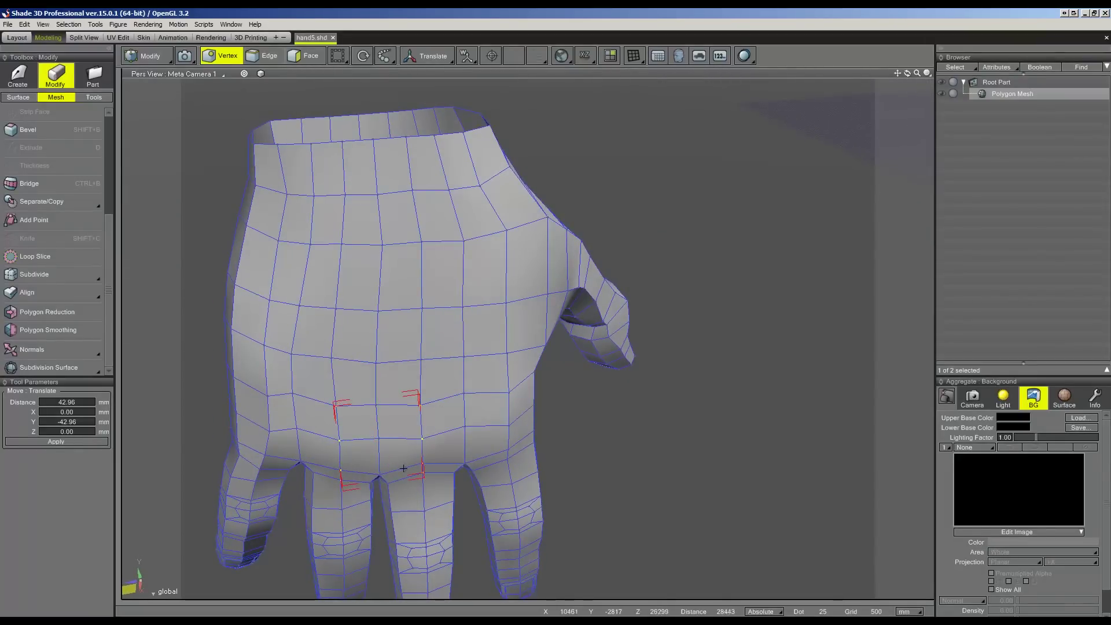
# - Shift the knuckle vertices sideways, then pull the stray and palm-edge vertices back into place
pyautogui.moveTo(403, 467); pyautogui.dragTo(456, 488, button='middle')
pyautogui.moveTo(459, 489); pyautogui.dragTo(462, 491)
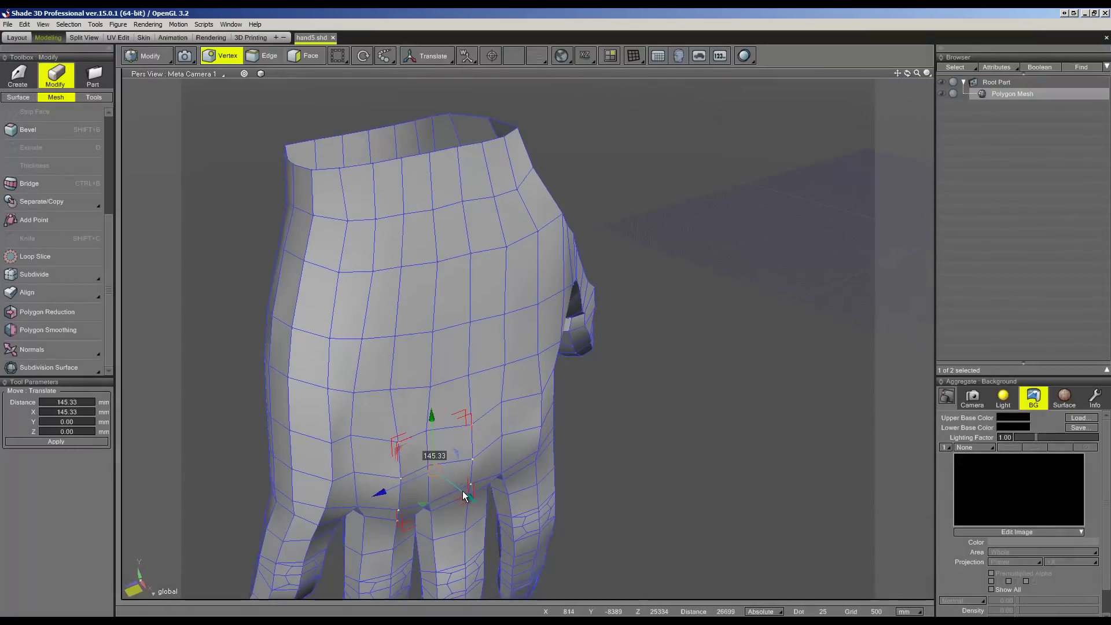
pyautogui.moveTo(386, 478)
pyautogui.mouseDown(button='middle')
pyautogui.moveTo(450, 478)
pyautogui.moveTo(418, 452)
pyautogui.moveTo(505, 439)
pyautogui.moveTo(543, 463)
pyautogui.moveTo(535, 473)
pyautogui.mouseUp(button='middle')
pyautogui.scroll(2, 505, 439)
pyautogui.scroll(2, 503, 462)
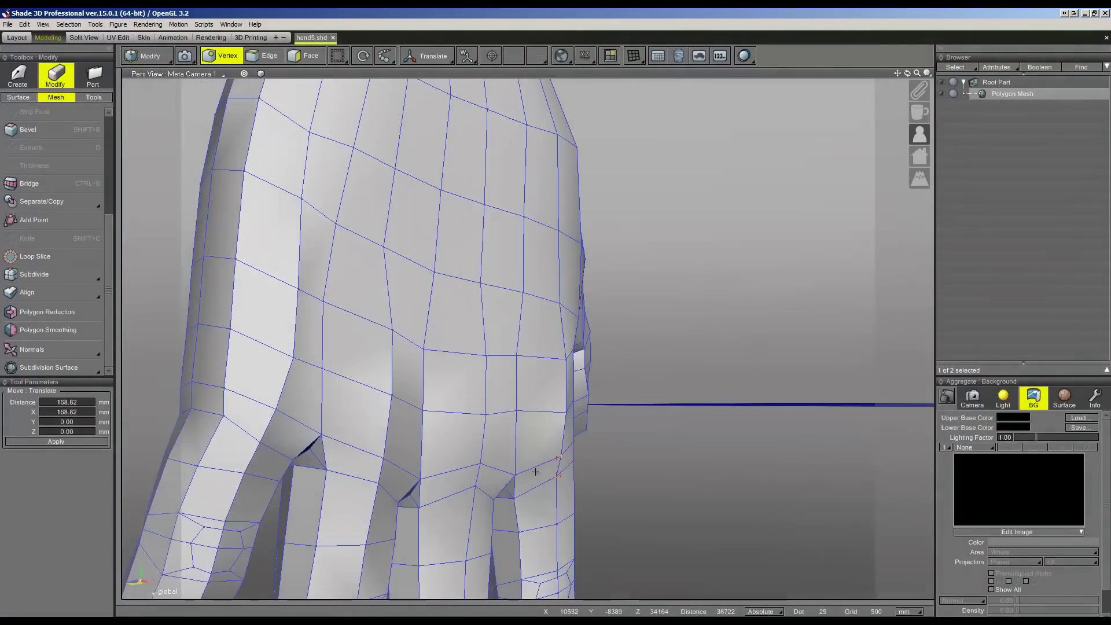
pyautogui.moveTo(599, 473); pyautogui.dragTo(599, 469)
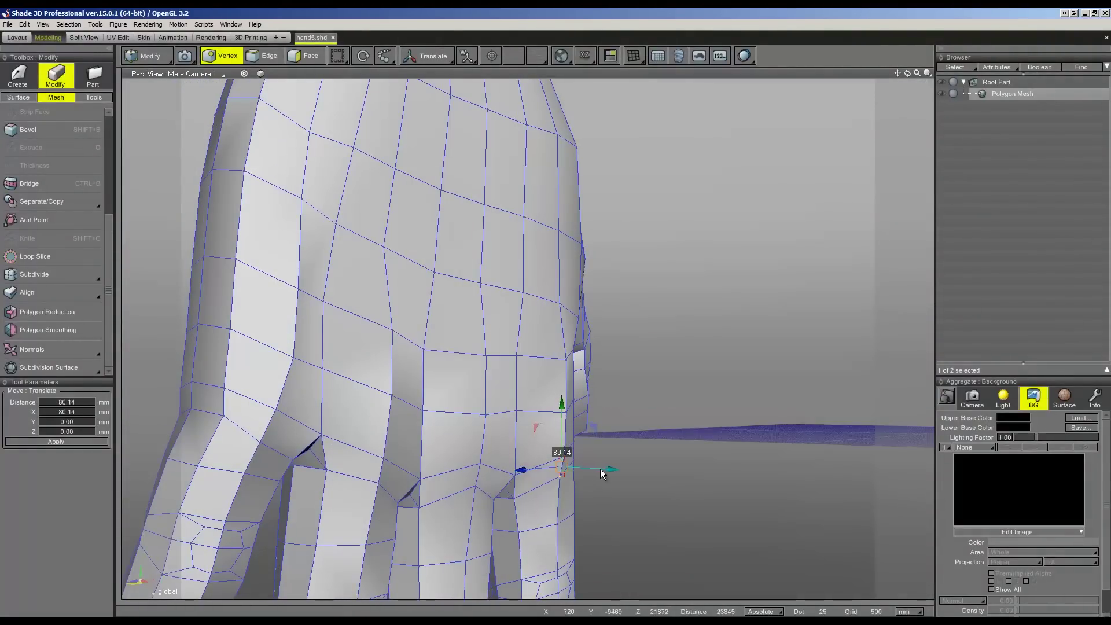
pyautogui.click(559, 478)
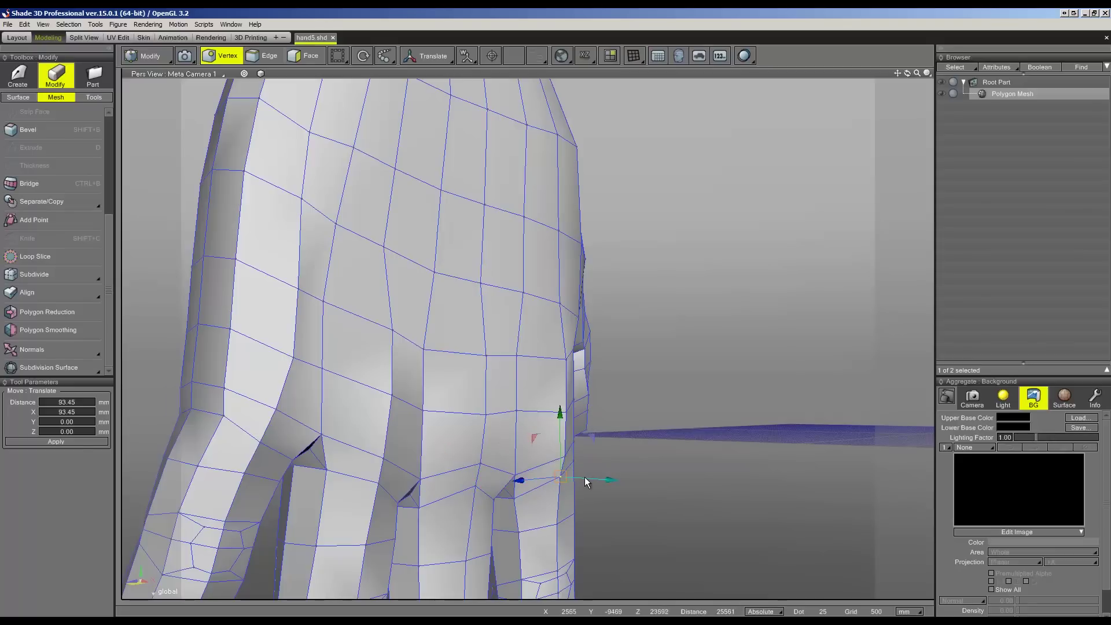
pyautogui.moveTo(585, 481); pyautogui.dragTo(586, 481)
# - Select vertices on the back of the hand, move them across, and clear the selection
pyautogui.moveTo(518, 439); pyautogui.dragTo(385, 388, button='middle')
pyautogui.moveTo(385, 389); pyautogui.dragTo(414, 451)
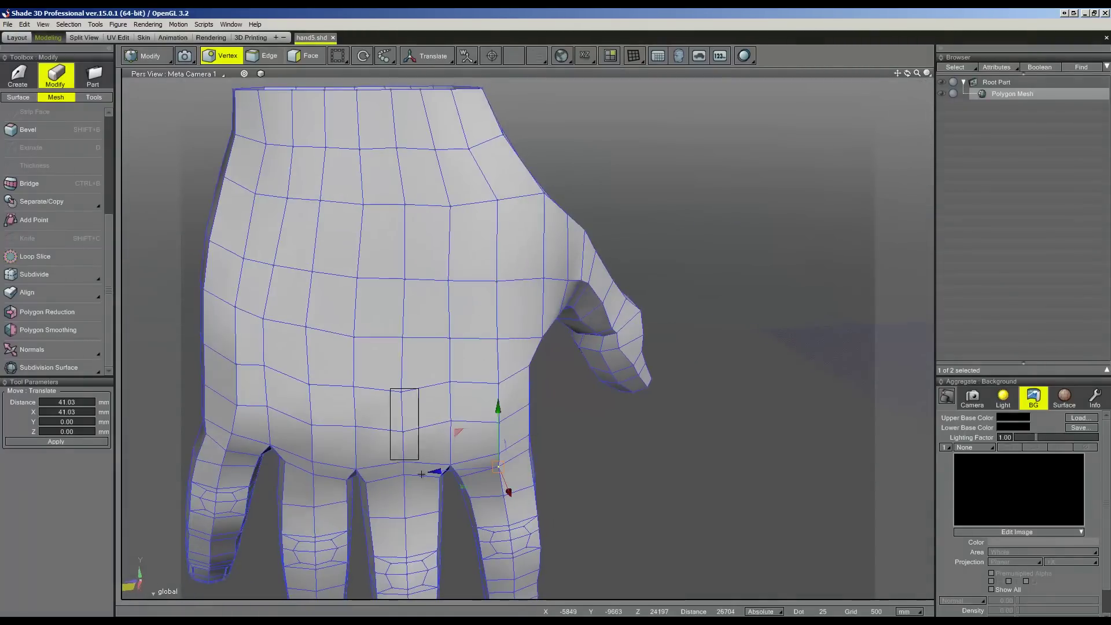
pyautogui.moveTo(414, 452)
pyautogui.mouseDown(button='middle')
pyautogui.moveTo(441, 472)
pyautogui.moveTo(365, 400)
pyautogui.mouseUp(button='middle')
pyautogui.moveTo(363, 398); pyautogui.dragTo(360, 397)
pyautogui.moveTo(360, 398); pyautogui.dragTo(426, 421, button='middle')
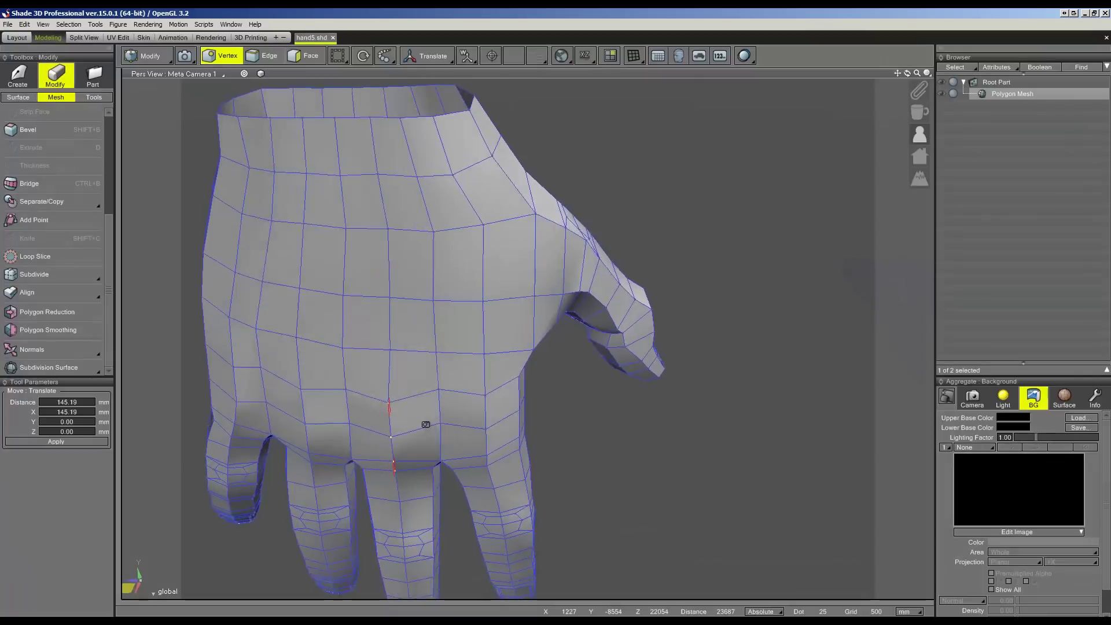
pyautogui.click(685, 459)
pyautogui.click(53, 367)
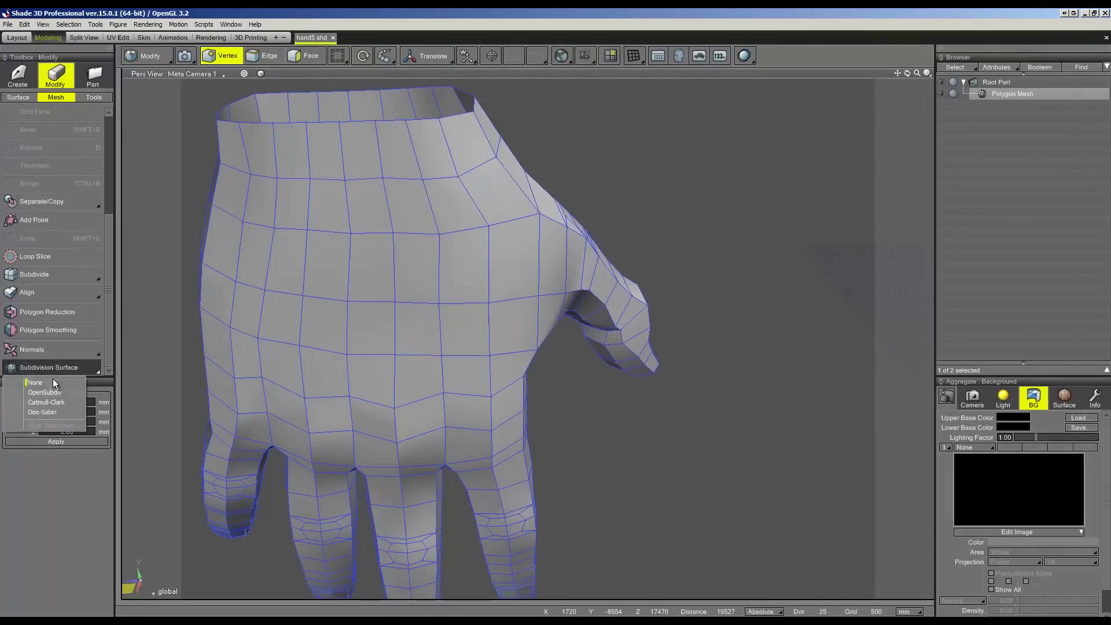
# - Apply OpenSubdiv smoothing to the hand and orbit to inspect the back of the wrist
pyautogui.click(53, 394)
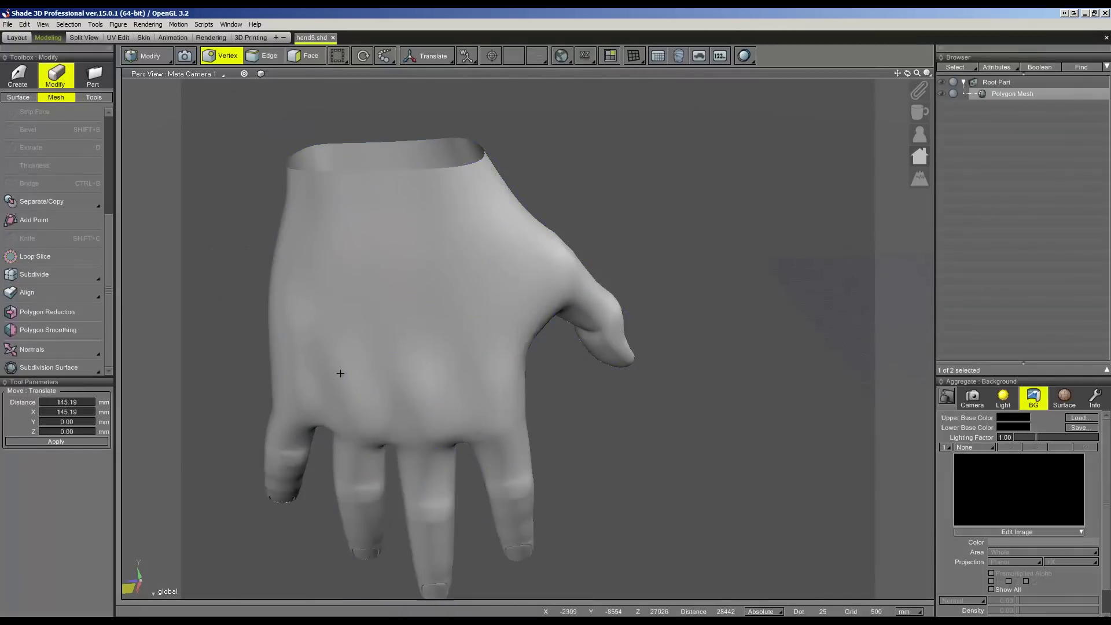
pyautogui.moveTo(332, 375)
pyautogui.mouseDown(button='middle')
pyautogui.moveTo(473, 402)
pyautogui.moveTo(579, 394)
pyautogui.moveTo(521, 371)
pyautogui.moveTo(545, 399)
pyautogui.mouseUp(button='middle')
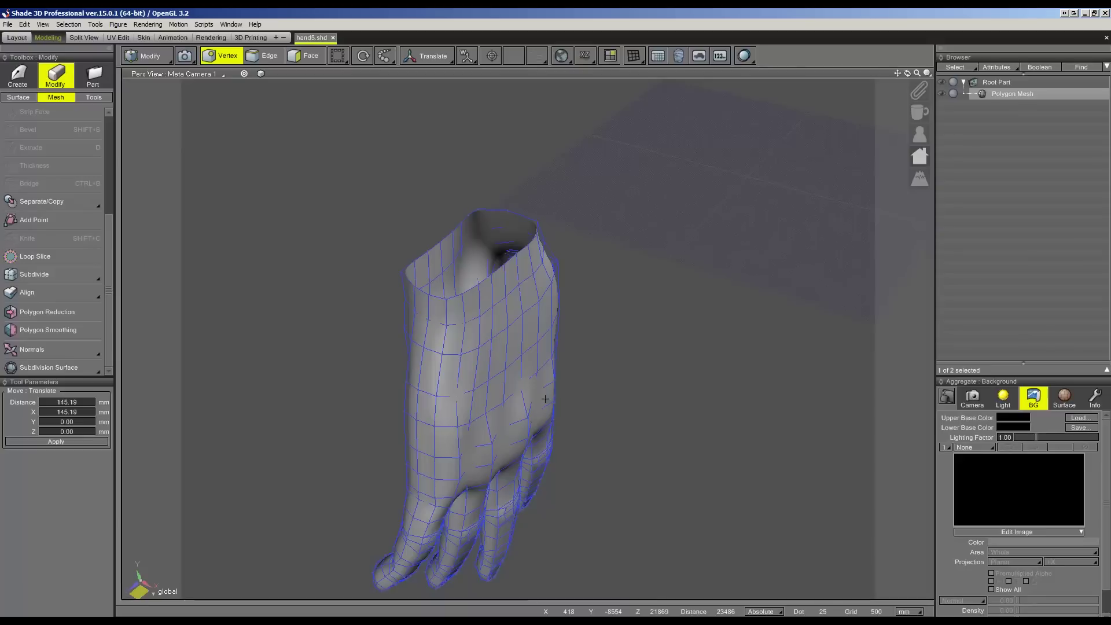
pyautogui.scroll(2, 544, 399)
pyautogui.scroll(2, 545, 399)
pyautogui.click(310, 55)
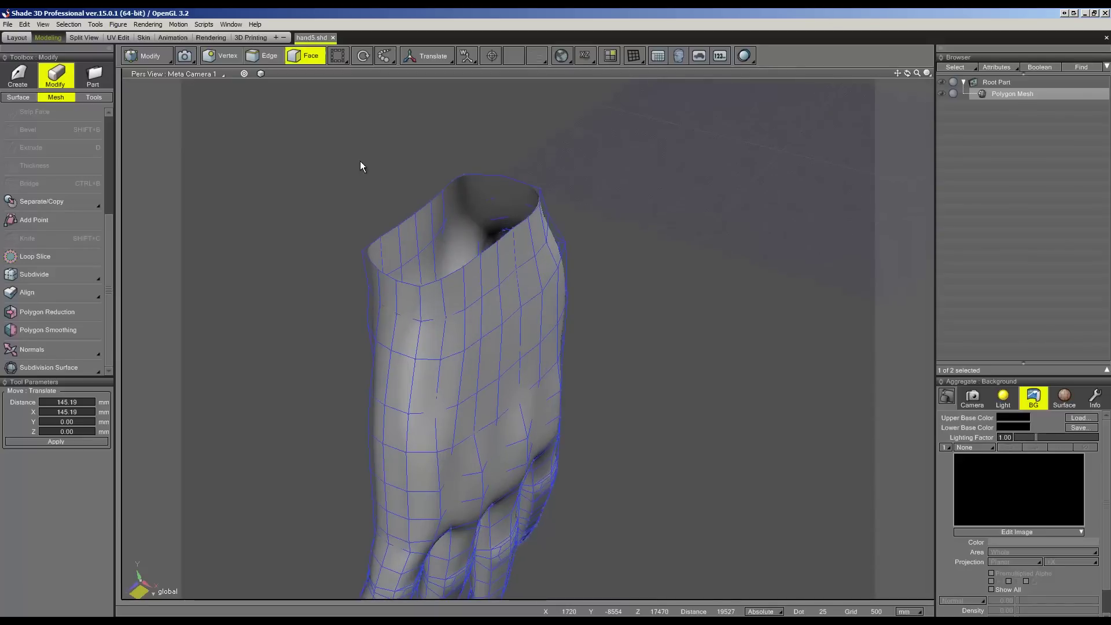
# - Set Subdivision Surface to None to reveal the hand's unsmoothed cage
pyautogui.click(437, 335)
pyautogui.scroll(2, 437, 335)
pyautogui.click(73, 367)
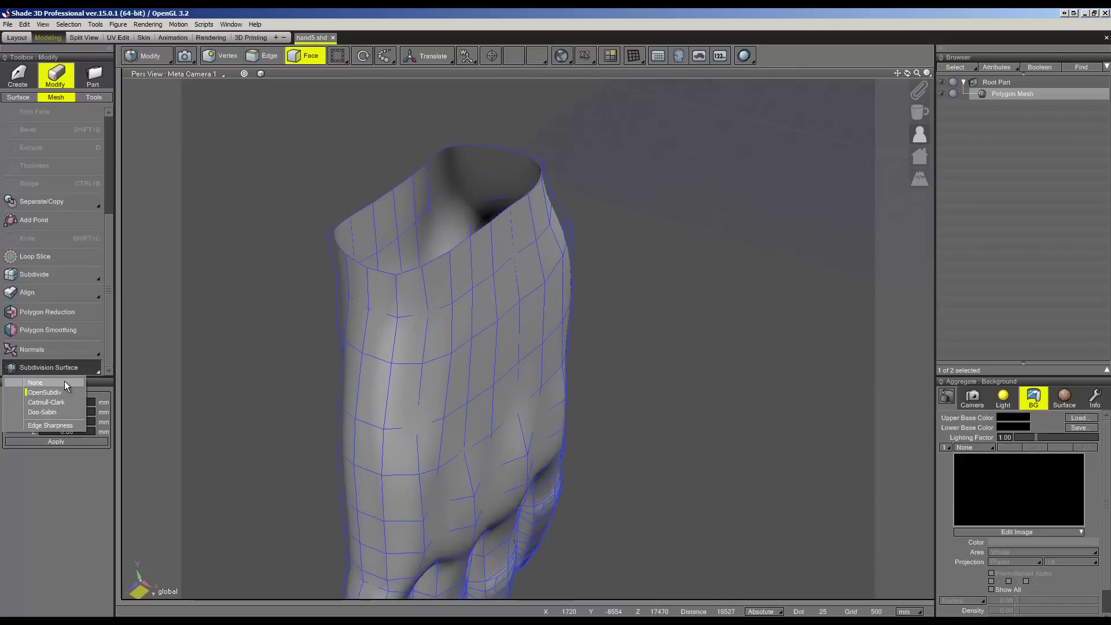
pyautogui.click(534, 375)
# - Shift-select a patch of faces running up the back of the wrist
pyautogui.click(444, 369)
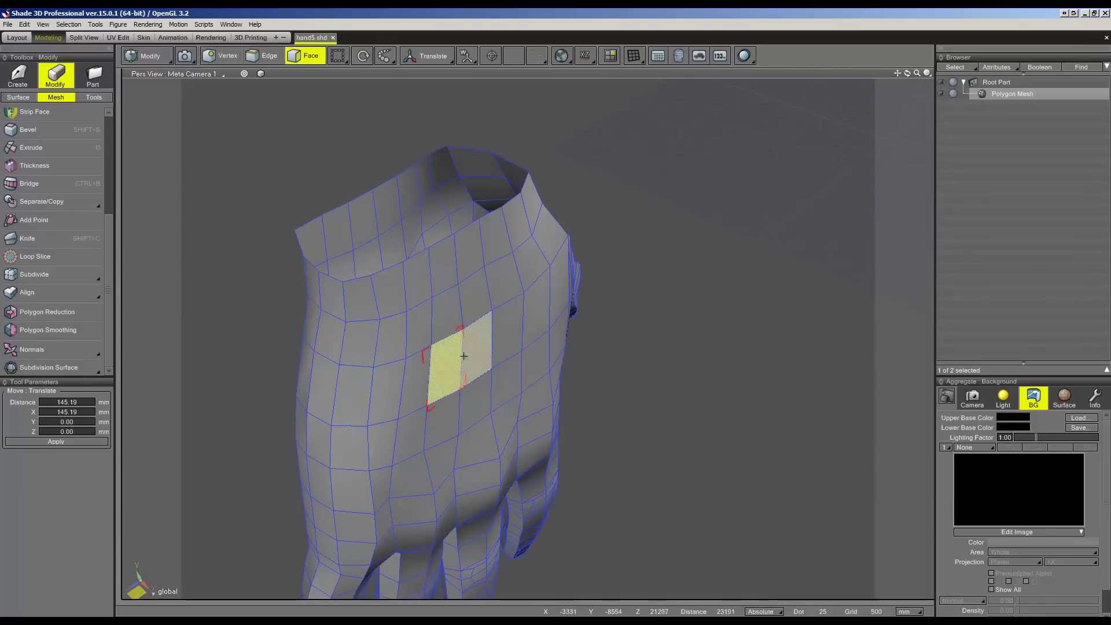
pyautogui.keyDown('shift'); pyautogui.click(477, 346); pyautogui.keyUp('shift')
pyautogui.keyDown('shift'); pyautogui.click(447, 313); pyautogui.keyUp('shift')
pyautogui.keyDown('shift'); pyautogui.click(476, 294); pyautogui.keyUp('shift')
pyautogui.keyDown('shift'); pyautogui.click(443, 263); pyautogui.keyUp('shift')
pyautogui.keyDown('shift'); pyautogui.click(472, 240); pyautogui.keyUp('shift')
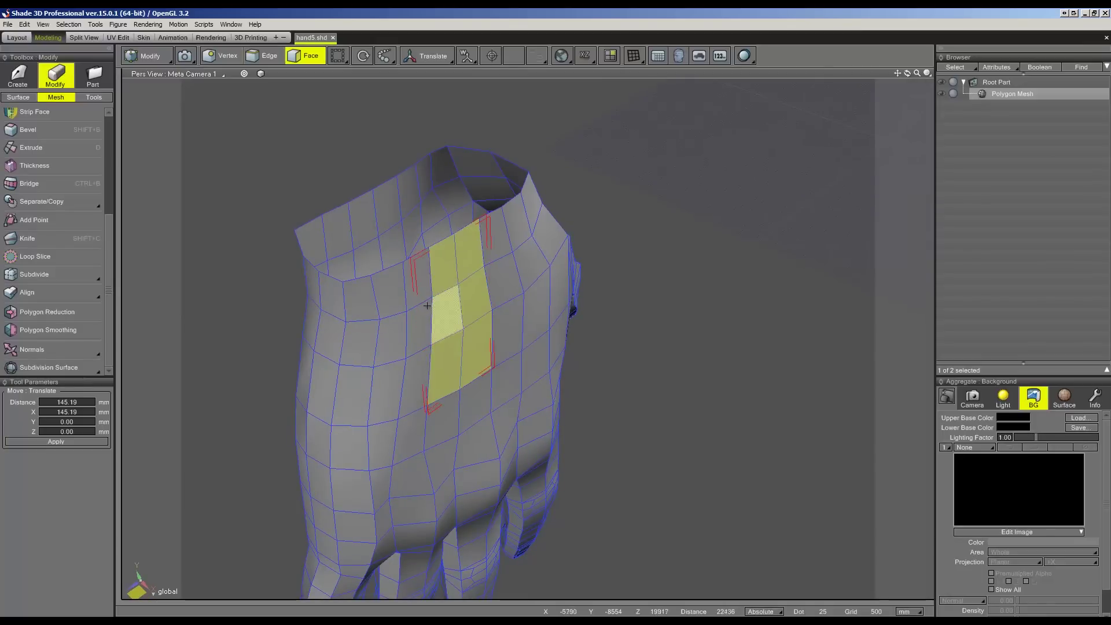
pyautogui.keyDown('shift'); pyautogui.click(415, 293); pyautogui.keyUp('shift')
pyautogui.keyDown('shift'); pyautogui.click(416, 385); pyautogui.keyUp('shift')
pyautogui.keyDown('shift'); pyautogui.click(506, 334); pyautogui.keyUp('shift')
pyautogui.keyDown('shift'); pyautogui.click(503, 280); pyautogui.keyUp('shift')
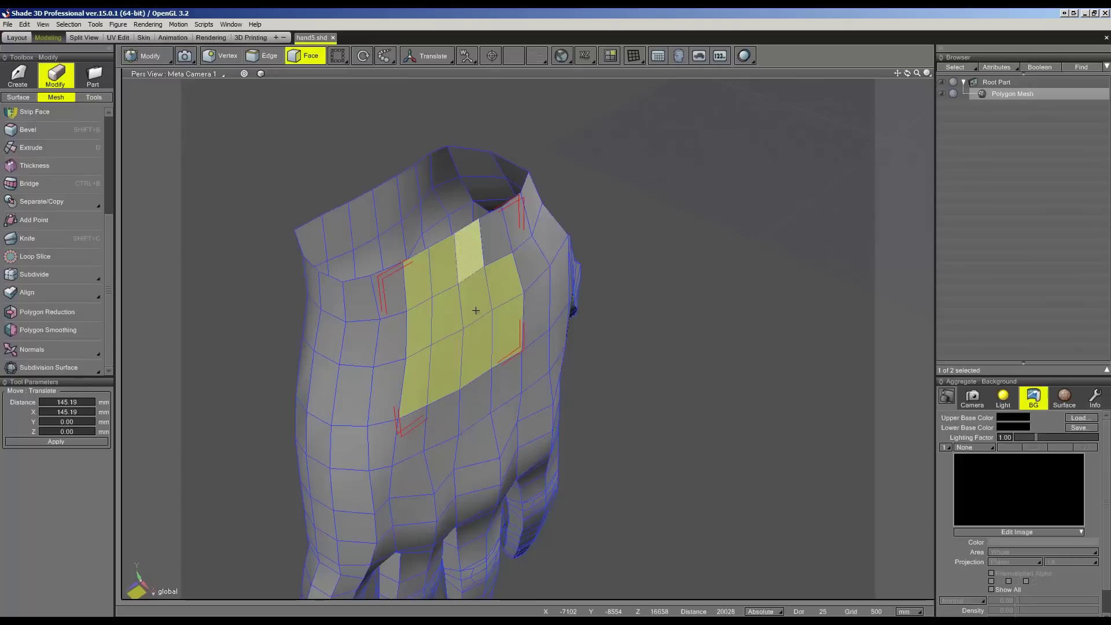
pyautogui.keyDown('shift'); pyautogui.click(489, 232); pyautogui.keyUp('shift')
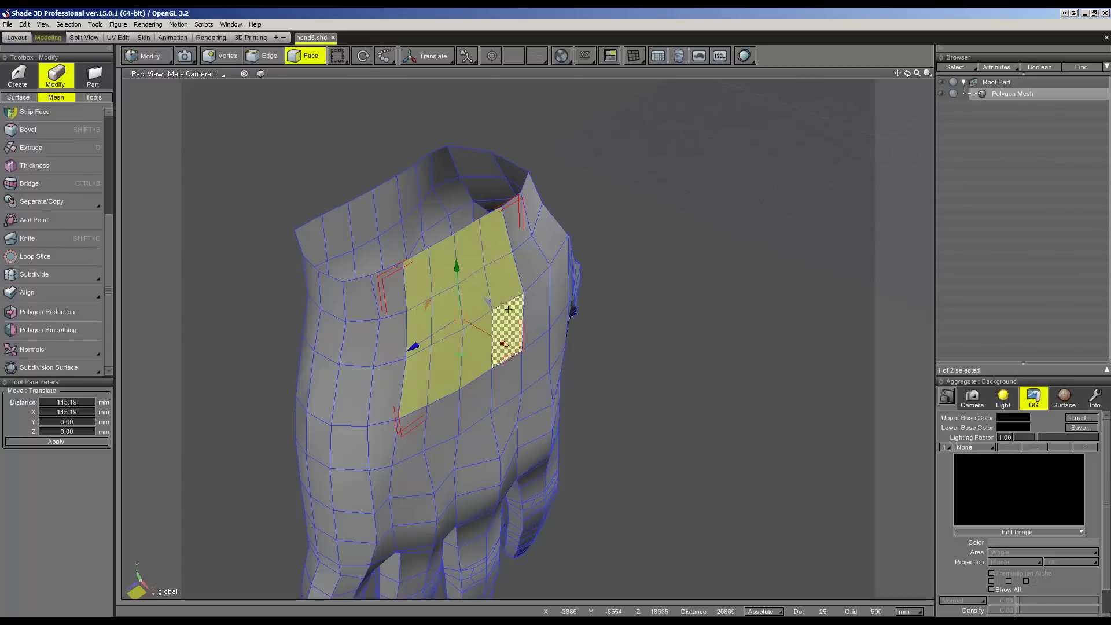
# - Nudge the wrist face patch sideways and trim the selection to two middle columns
pyautogui.moveTo(502, 346); pyautogui.dragTo(505, 343)
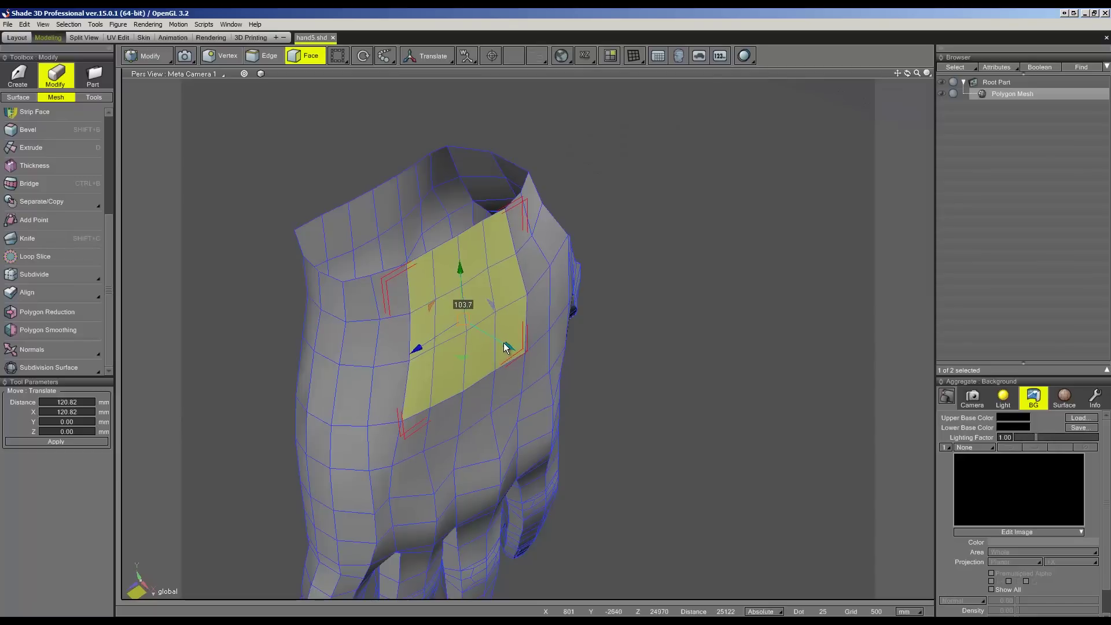
pyautogui.moveTo(367, 254); pyautogui.dragTo(471, 407)
pyautogui.moveTo(520, 190); pyautogui.dragTo(491, 335)
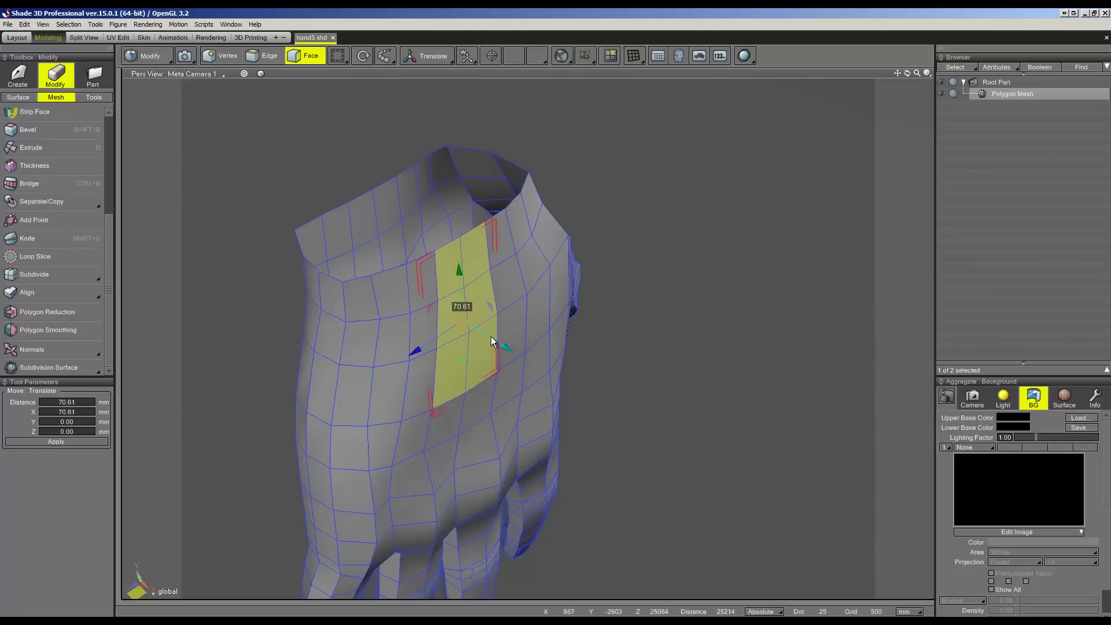
pyautogui.click(276, 55)
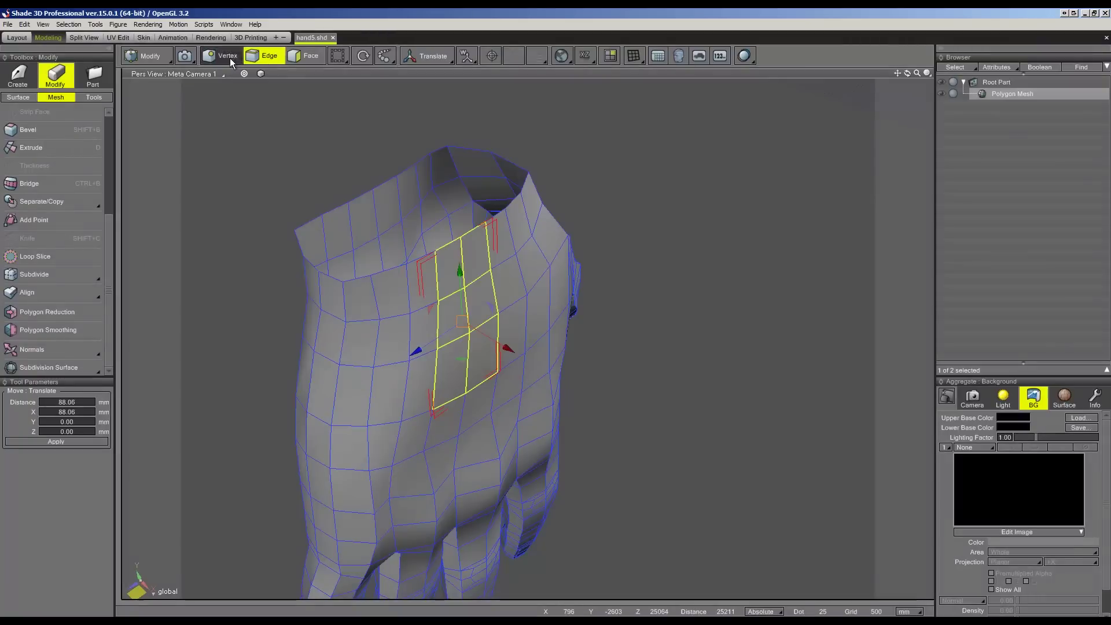
# - In Vertex mode, move two single wrist vertices and zoom out to see the hand's back
pyautogui.click(231, 58)
pyautogui.click(390, 485)
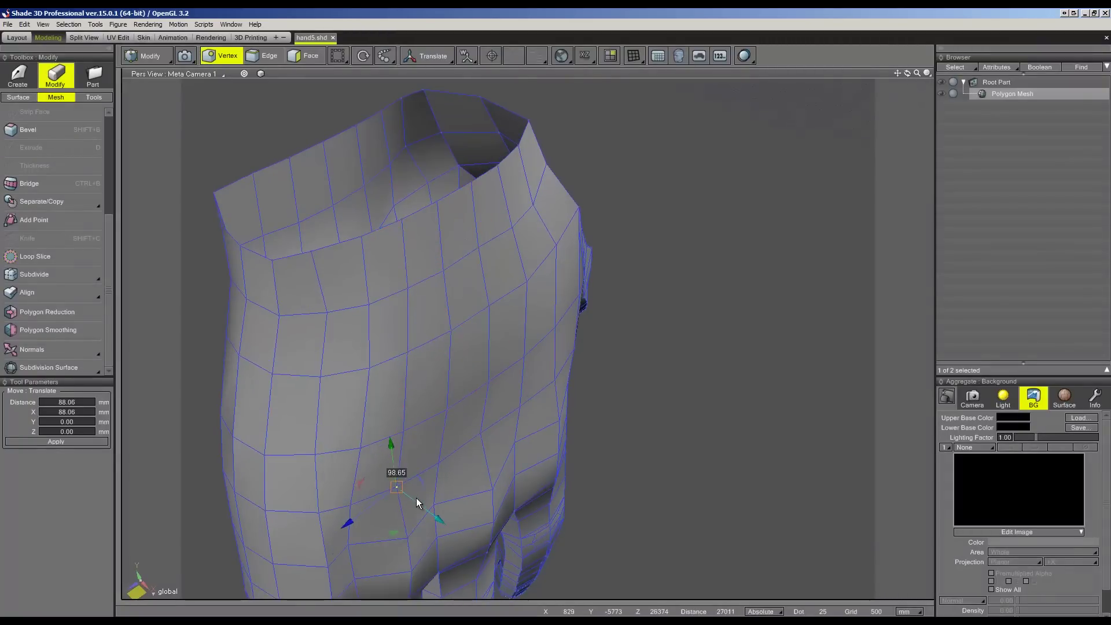
pyautogui.moveTo(464, 424); pyautogui.dragTo(520, 458)
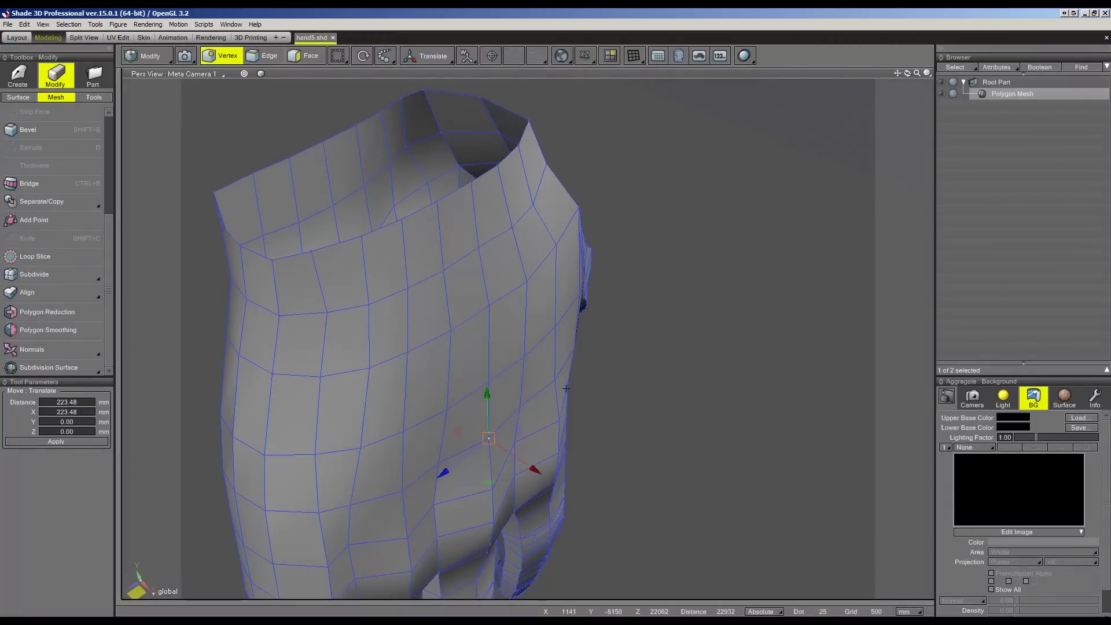
pyautogui.scroll(-5, 561, 393)
pyautogui.moveTo(558, 397); pyautogui.dragTo(481, 384, button='middle')
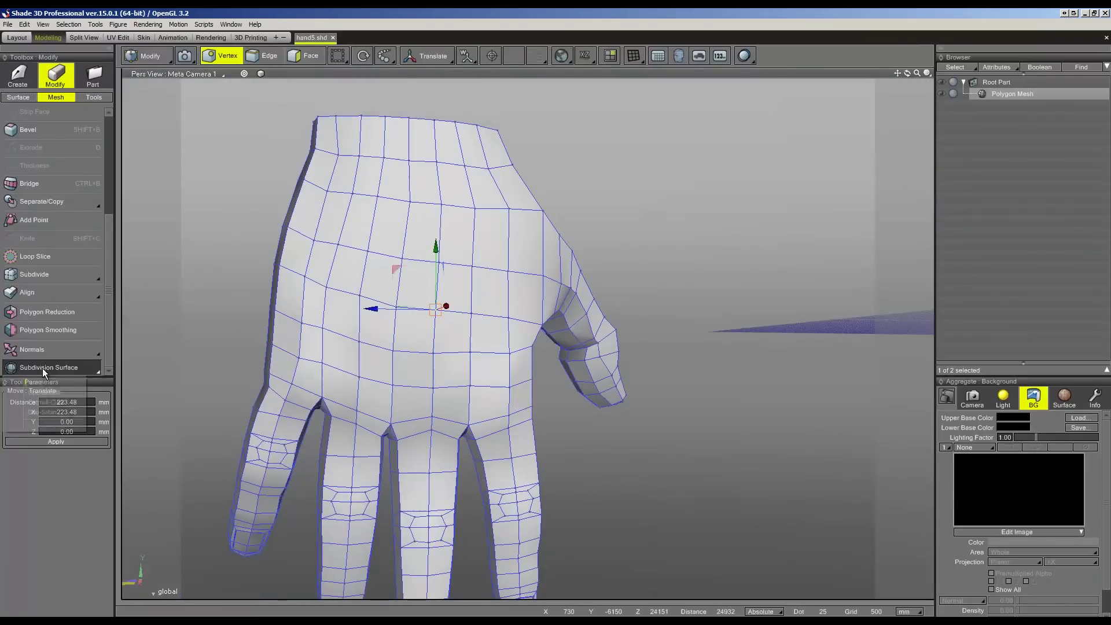
# - Re-enable OpenSubdiv smoothing and cycle the display style back to shaded
pyautogui.click(42, 368)
pyautogui.click(46, 392)
pyautogui.press('w')
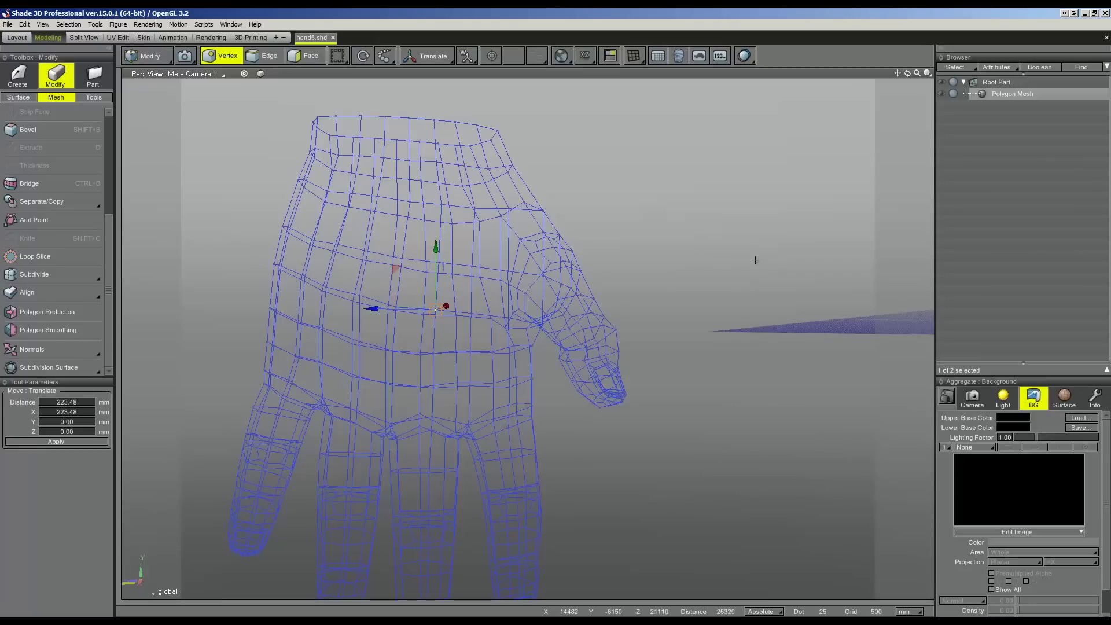
pyautogui.press('w')
pyautogui.press('w')
pyautogui.press('w')
pyautogui.press('w')
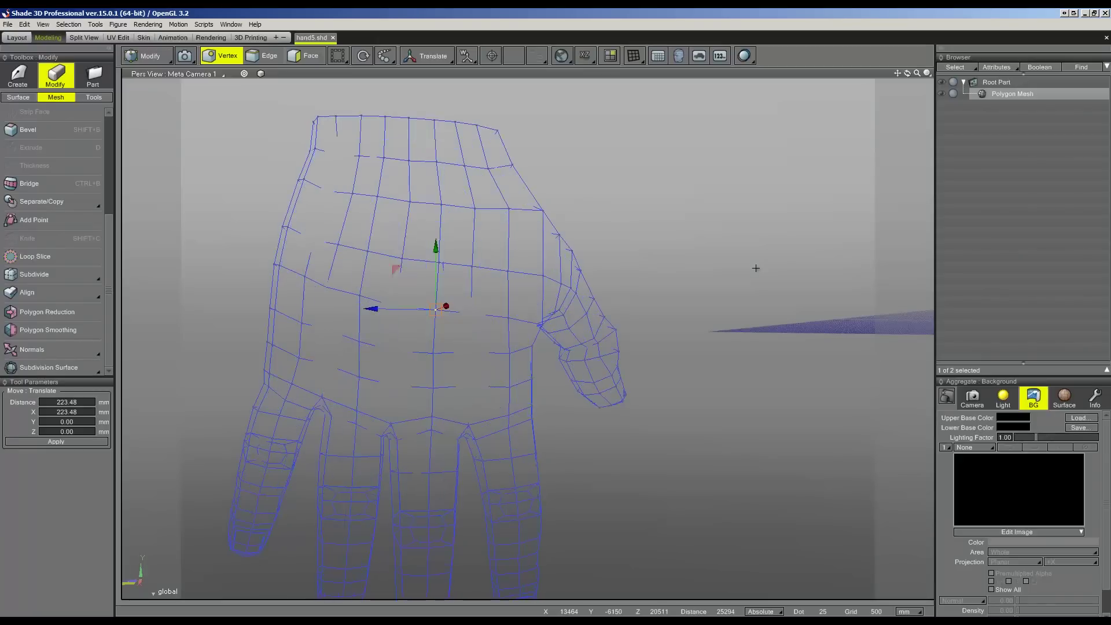
pyautogui.press('w')
pyautogui.moveTo(744, 278)
pyautogui.mouseDown(button='middle')
pyautogui.moveTo(702, 371)
pyautogui.moveTo(642, 359)
pyautogui.moveTo(598, 383)
pyautogui.moveTo(594, 375)
pyautogui.mouseUp(button='middle')
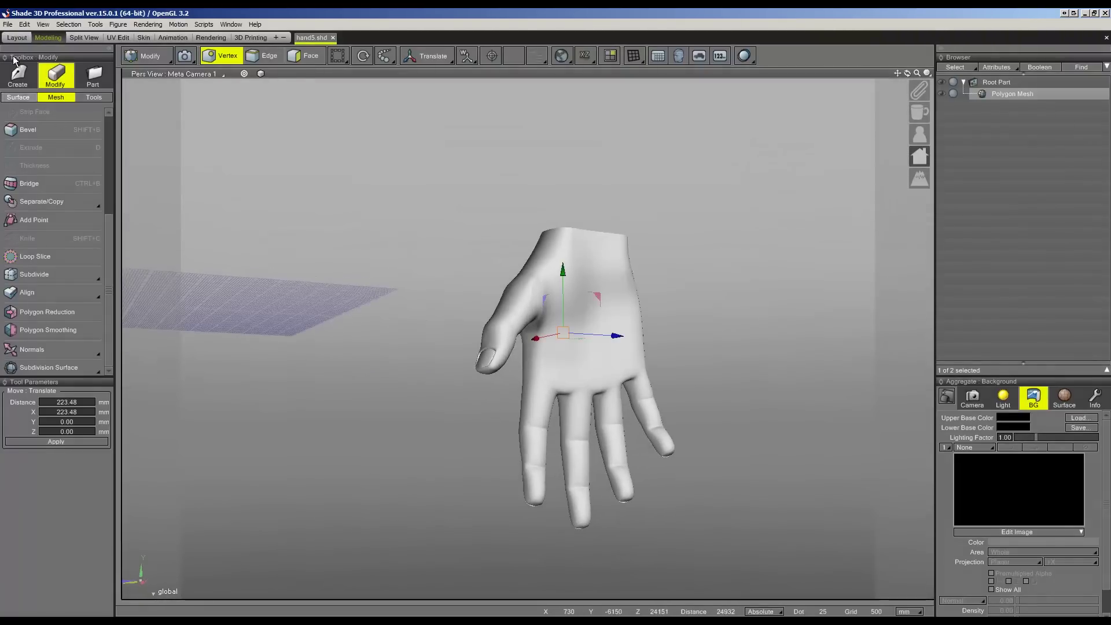
pyautogui.click(85, 37)
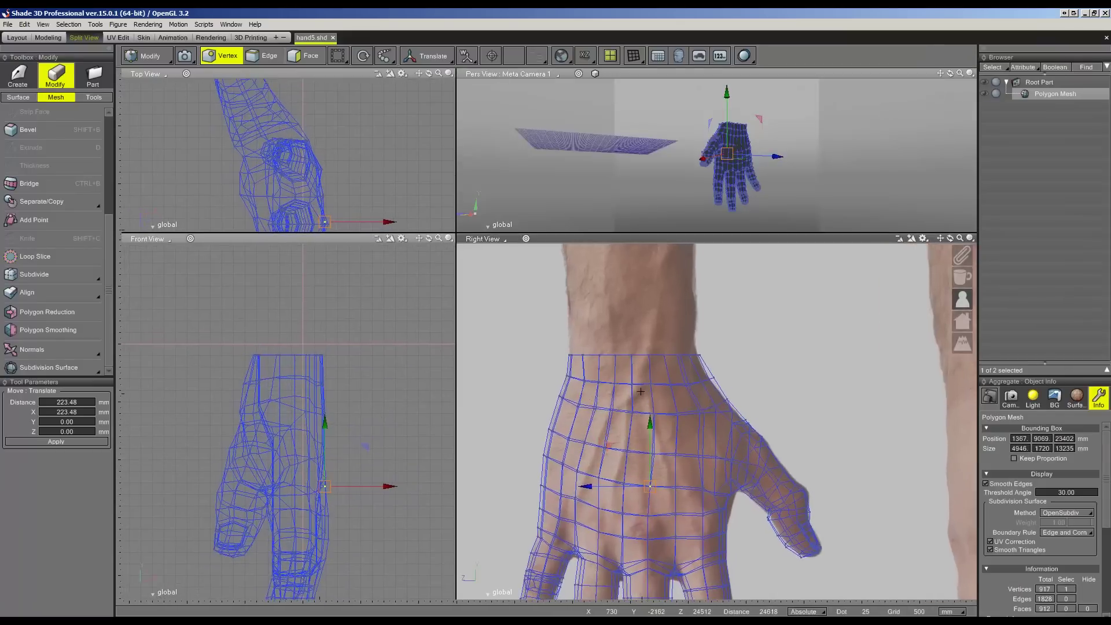
# - Extrude the wrist edge loop about 3024 mm upward and shift it 140 mm in Z
pyautogui.click(269, 56)
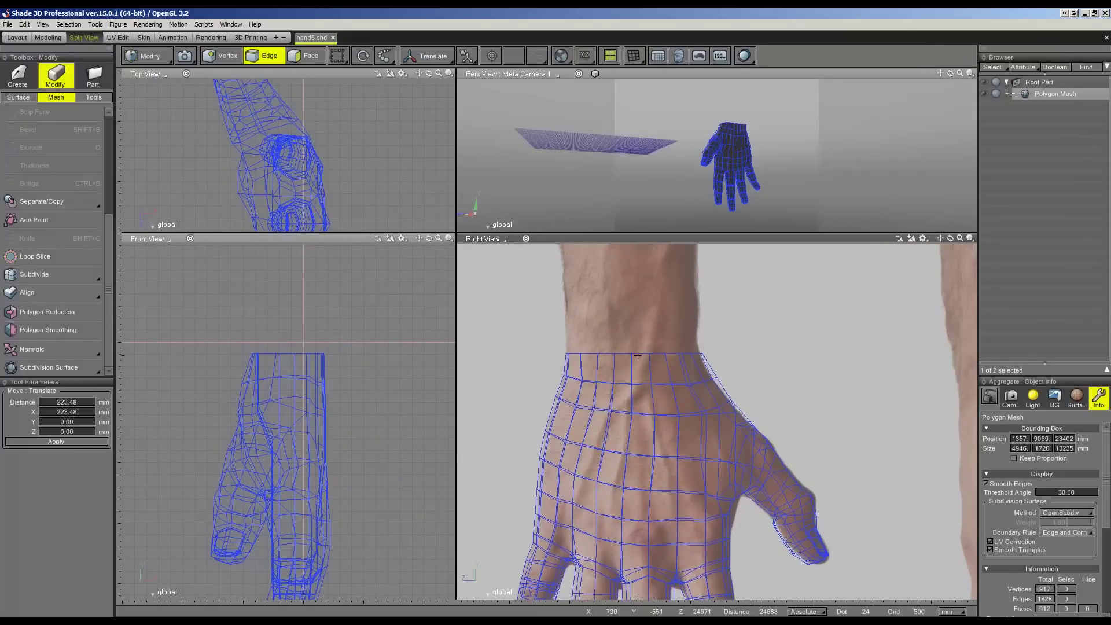
pyautogui.click(641, 354)
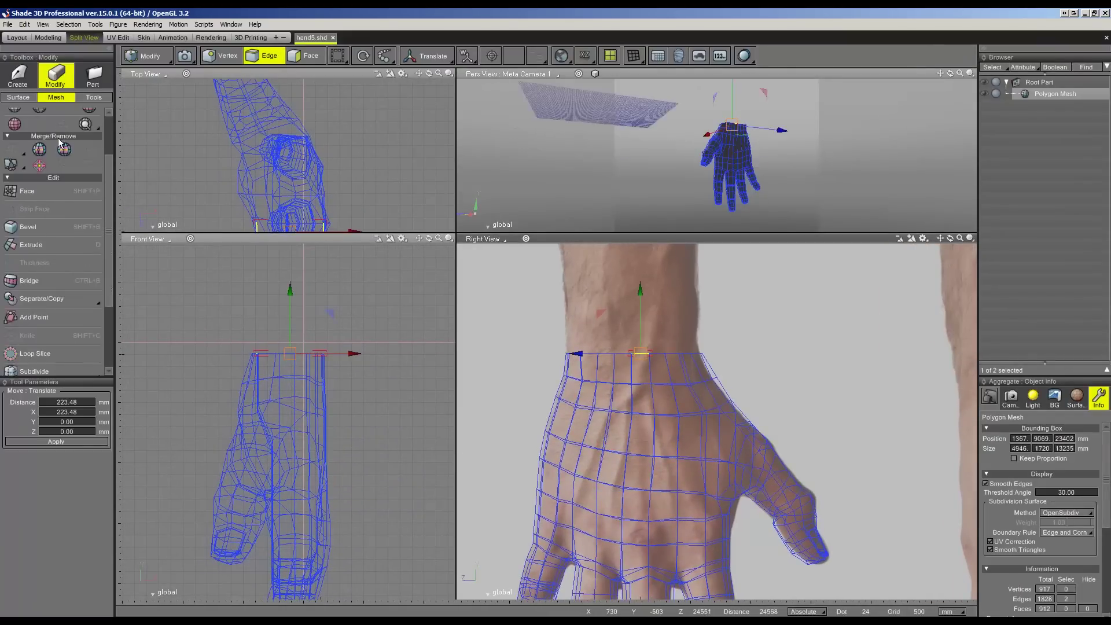
pyautogui.scroll(3, 21, 170)
pyautogui.click(20, 169)
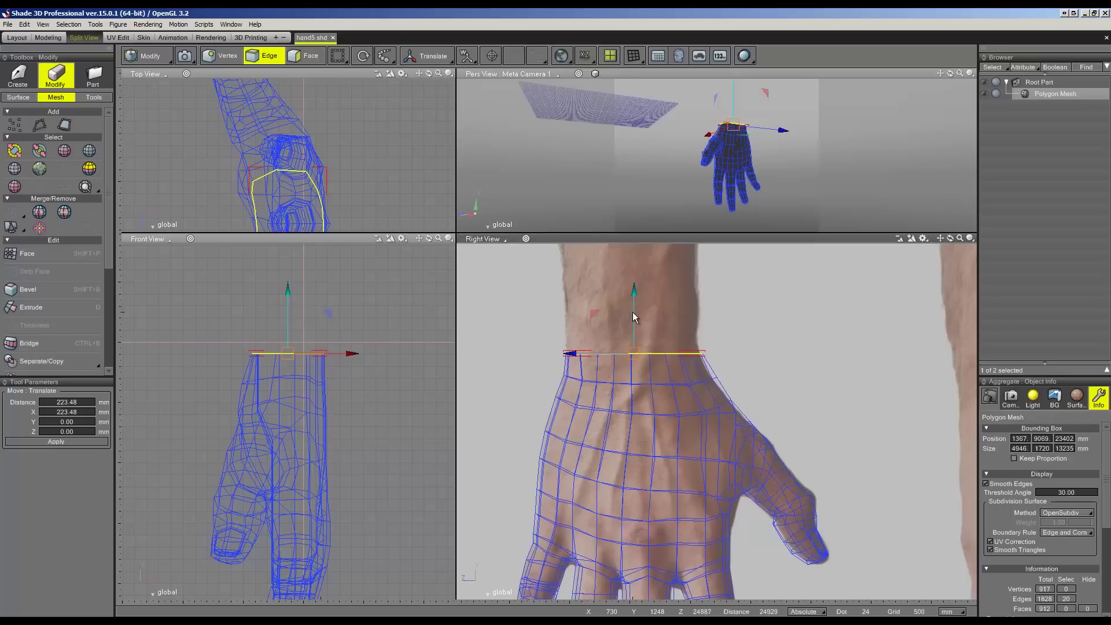
pyautogui.moveTo(633, 317); pyautogui.dragTo(615, 251)
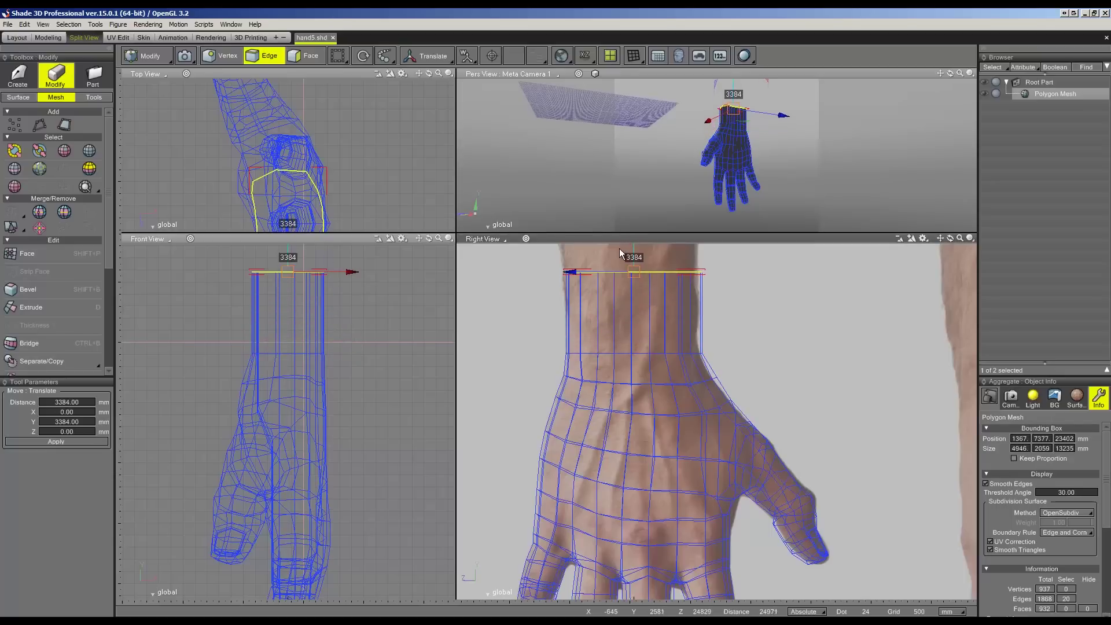
pyautogui.moveTo(615, 250); pyautogui.dragTo(612, 242)
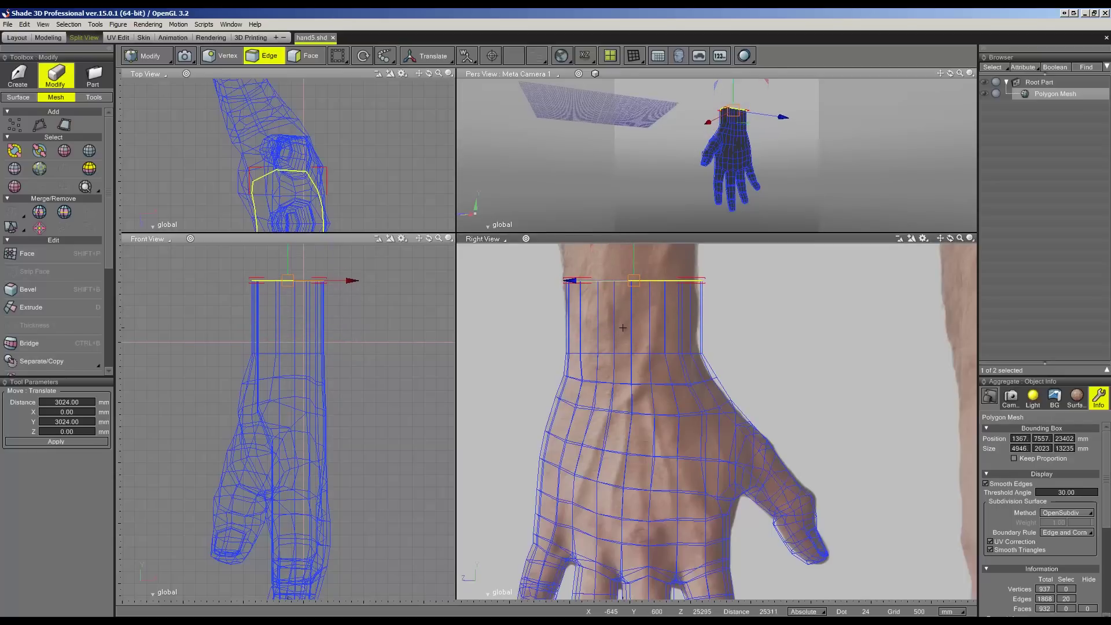
pyautogui.scroll(1, 783, 304)
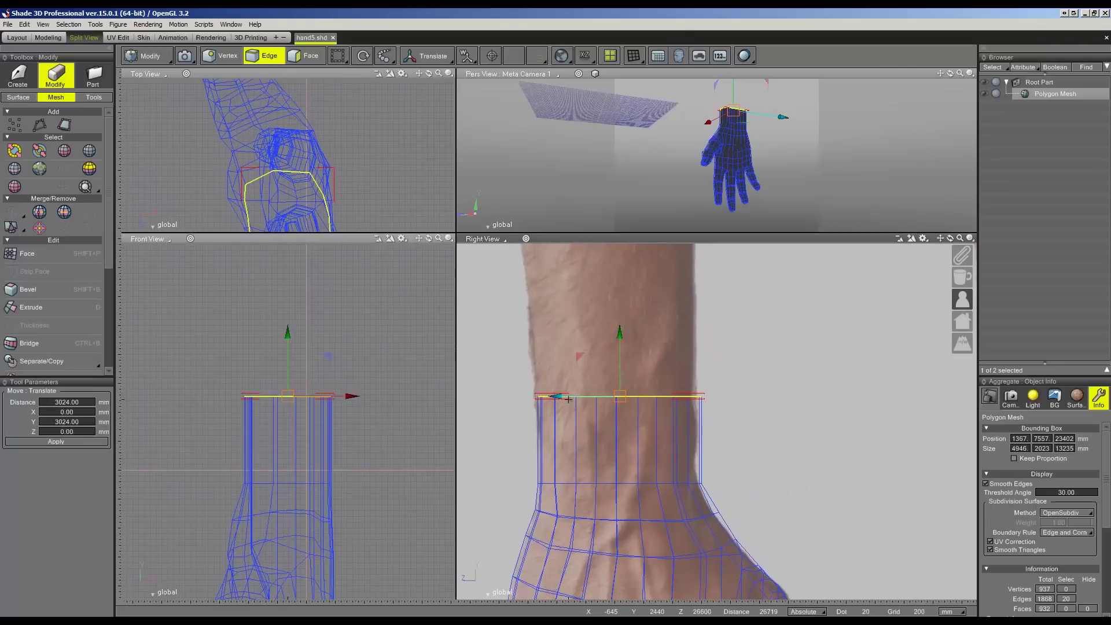
pyautogui.moveTo(568, 399); pyautogui.dragTo(554, 397)
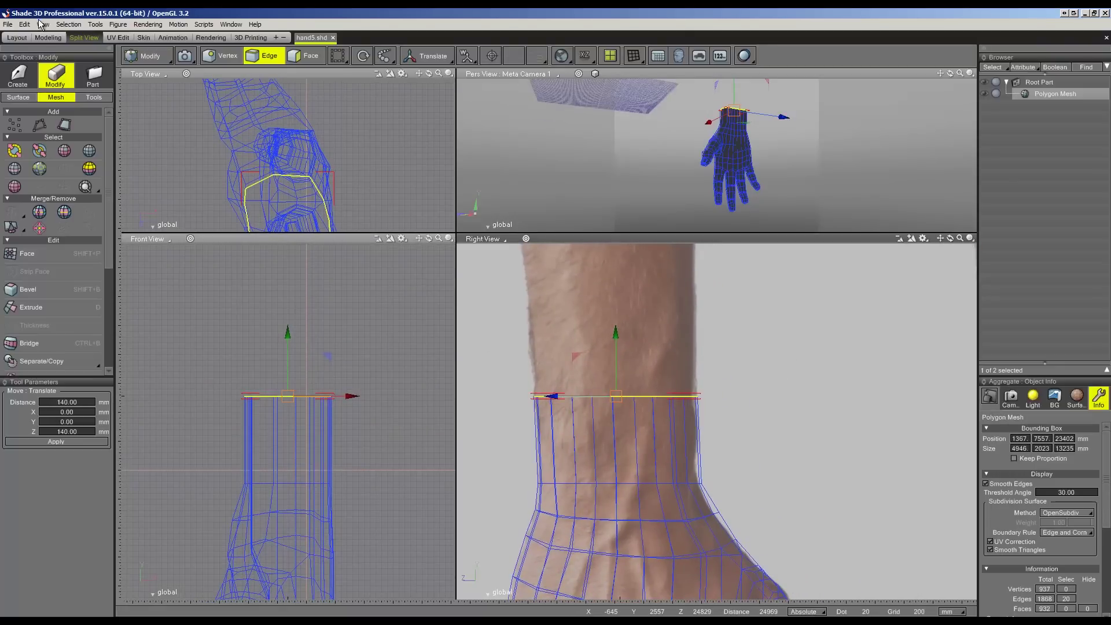
# - Cut a new edge loop across the wrist extension with Loop Slice
pyautogui.click(50, 38)
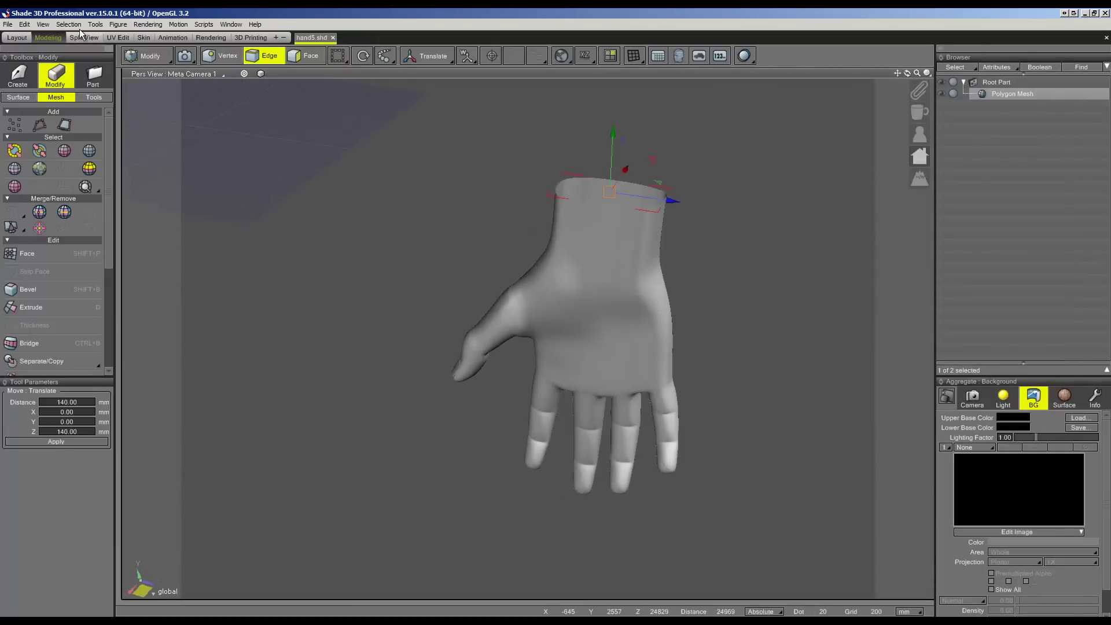
pyautogui.click(84, 37)
pyautogui.rightClick(639, 171)
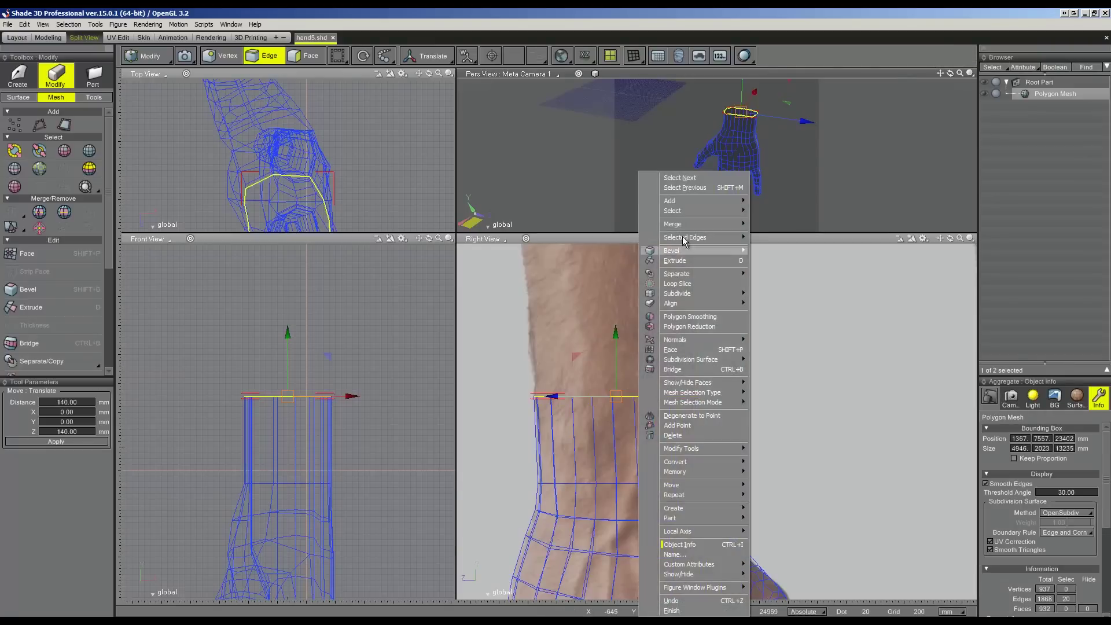
pyautogui.click(677, 283)
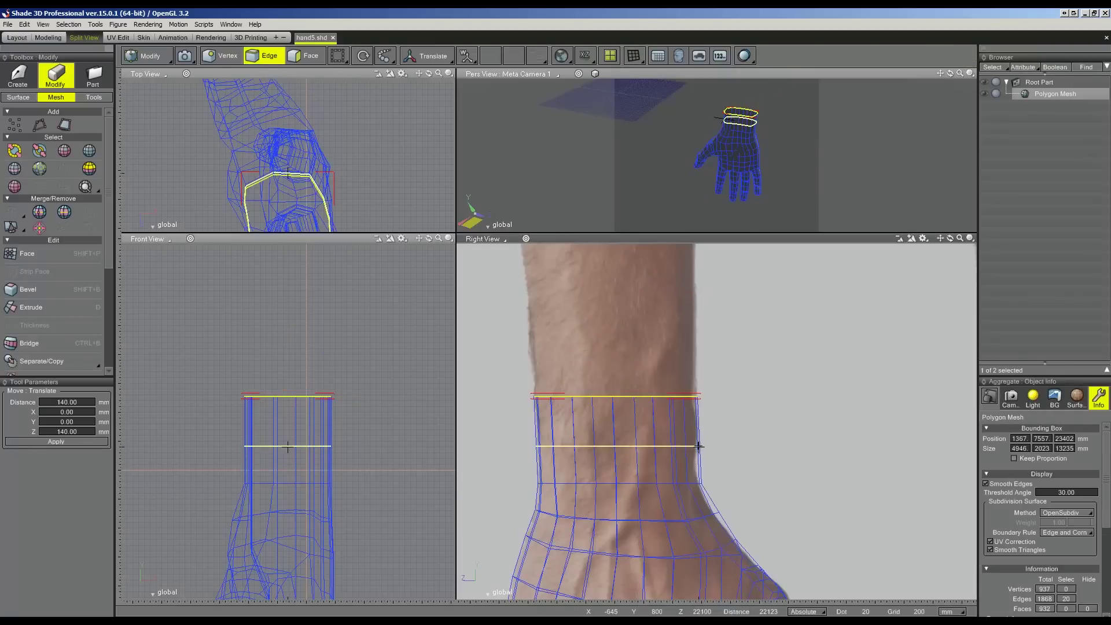
pyautogui.click(699, 457)
pyautogui.rightClick(686, 441)
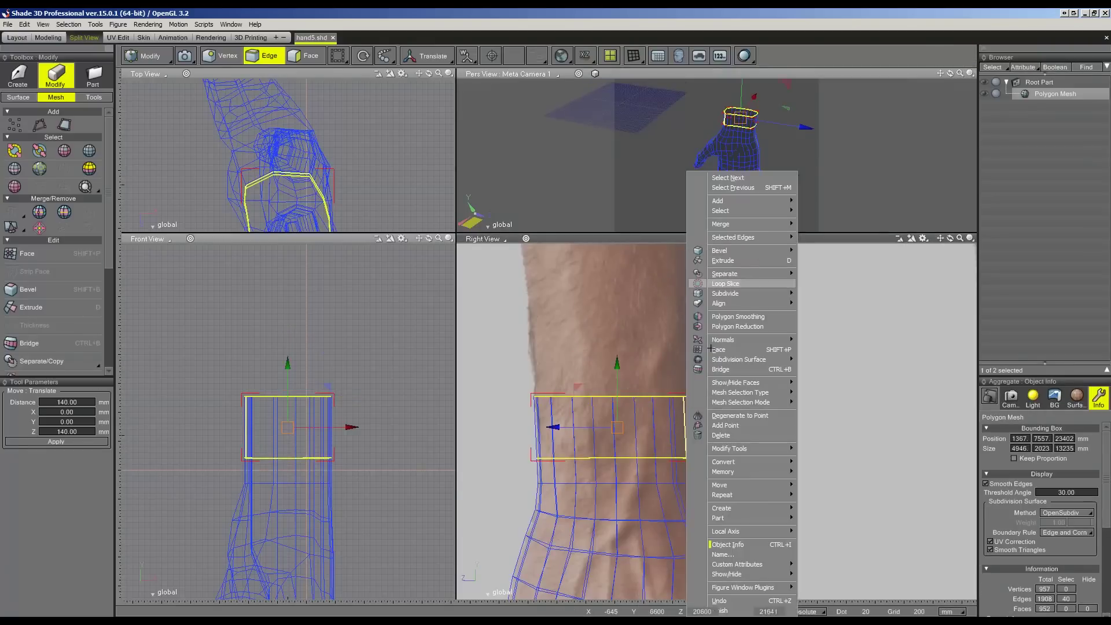
# - Loop Slice two more edge loops through the middle of the wrist band
pyautogui.click(710, 433)
pyautogui.click(703, 427)
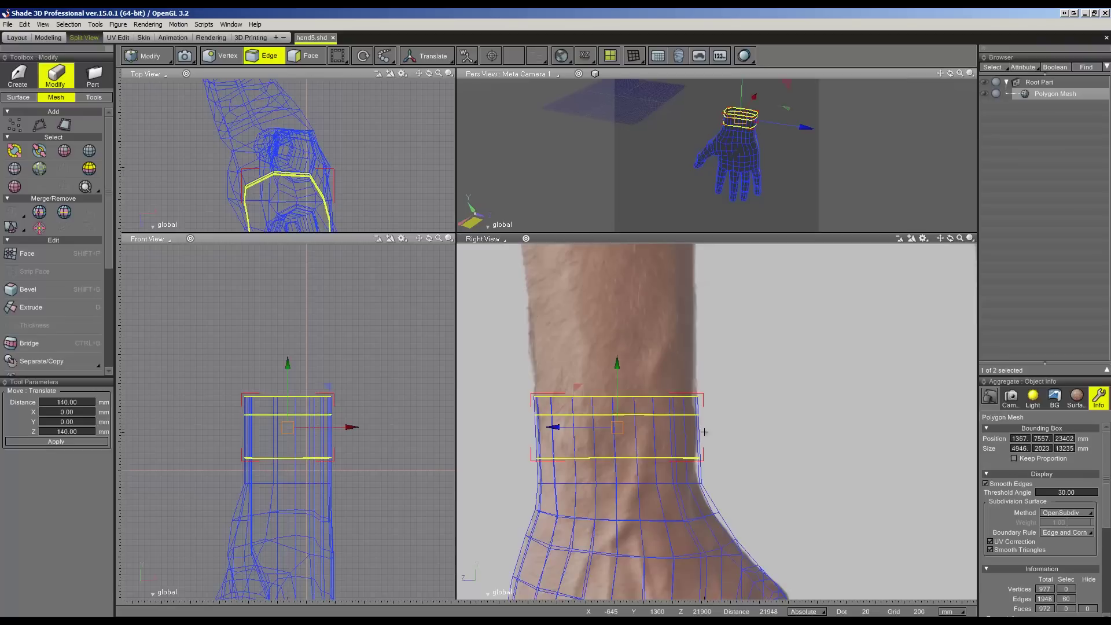
pyautogui.rightClick(700, 432)
pyautogui.click(743, 285)
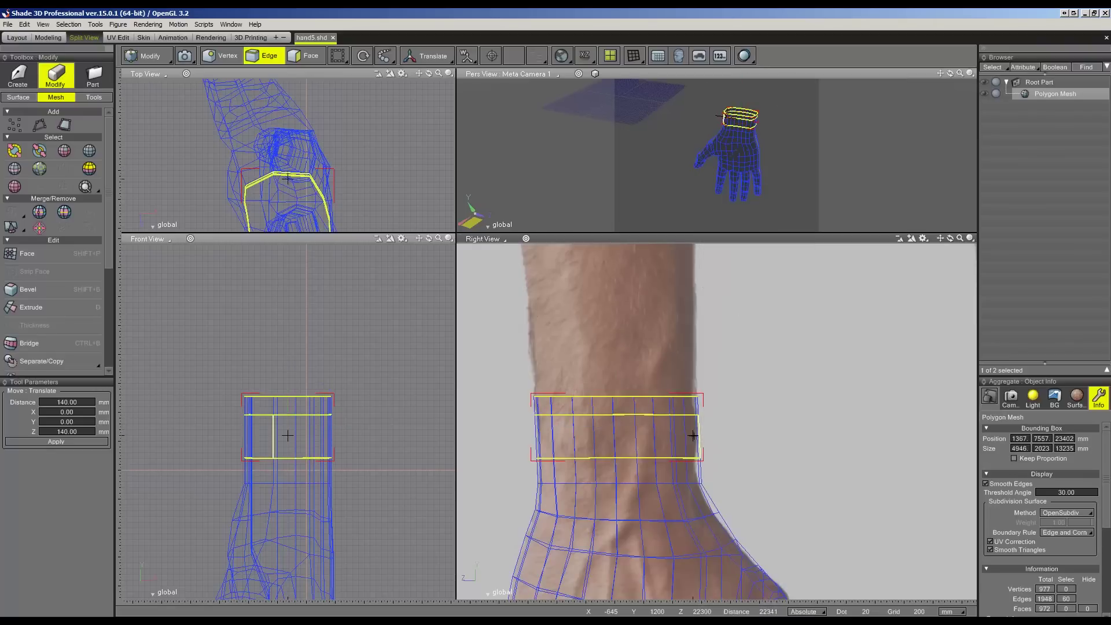
pyautogui.click(699, 435)
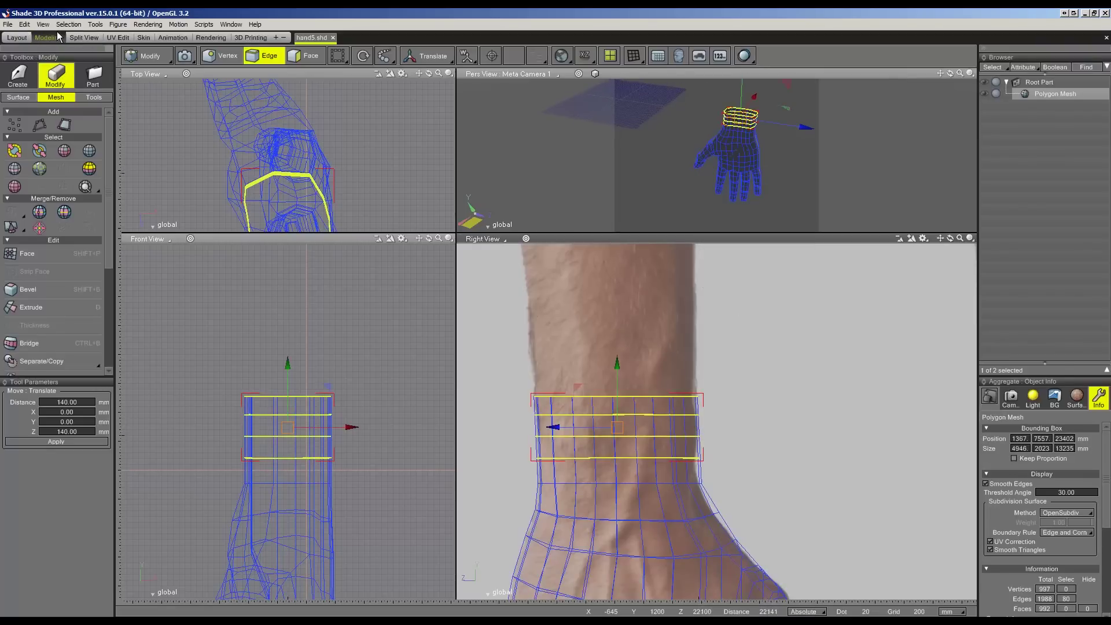
# - Check the extended wrist in perspective, then box-select the lower row of wrist vertices
pyautogui.click(48, 37)
pyautogui.moveTo(700, 298); pyautogui.dragTo(523, 229, button='middle')
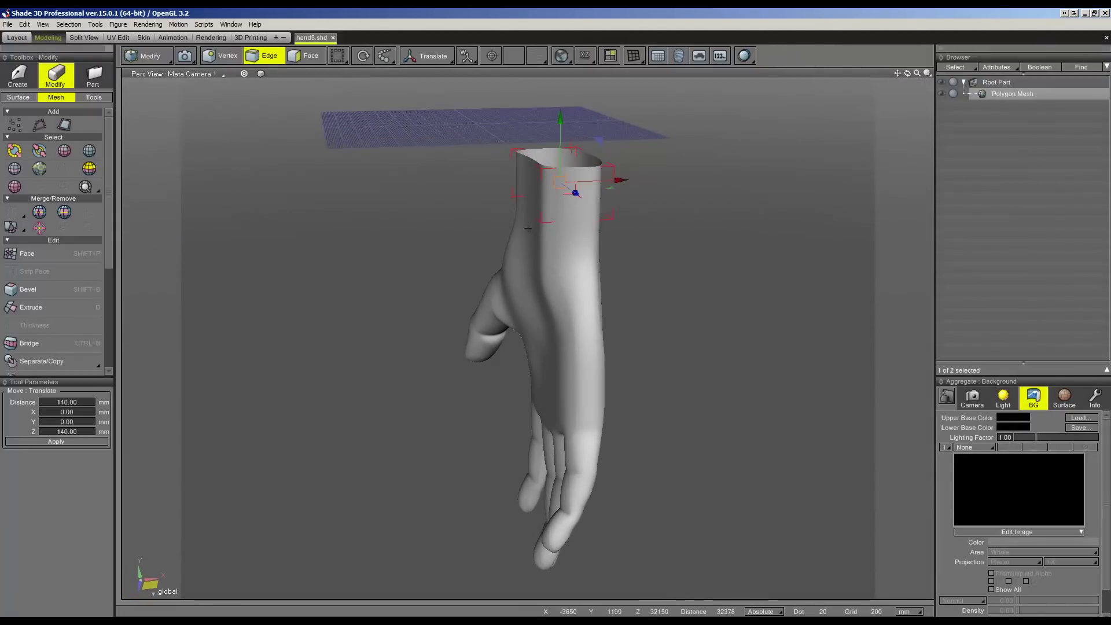
pyautogui.moveTo(527, 228); pyautogui.dragTo(589, 242, button='middle')
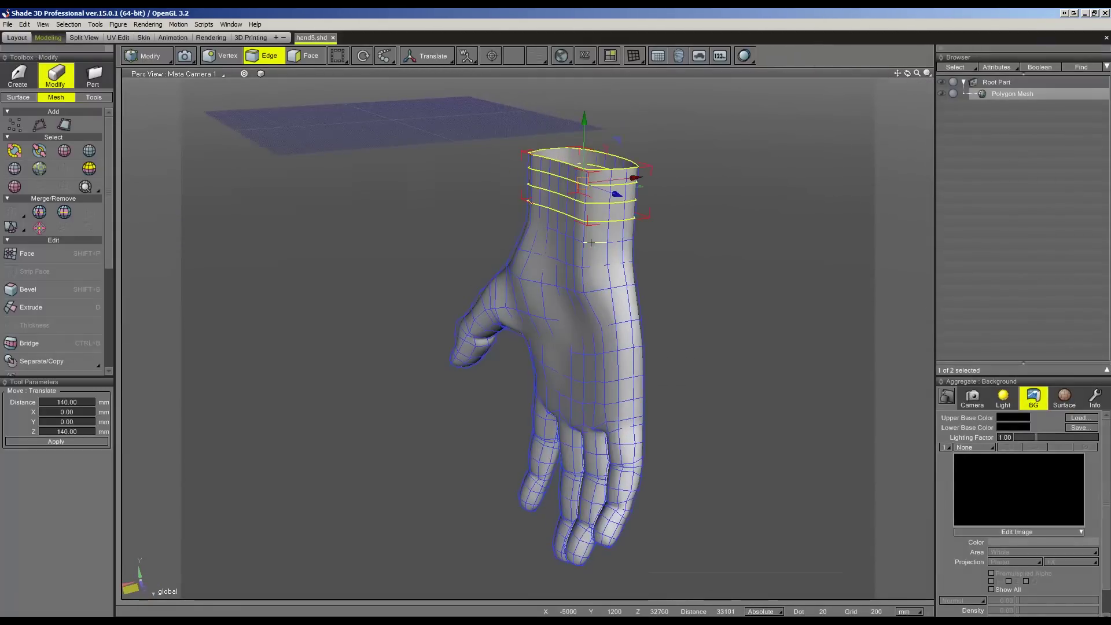
pyautogui.click(84, 38)
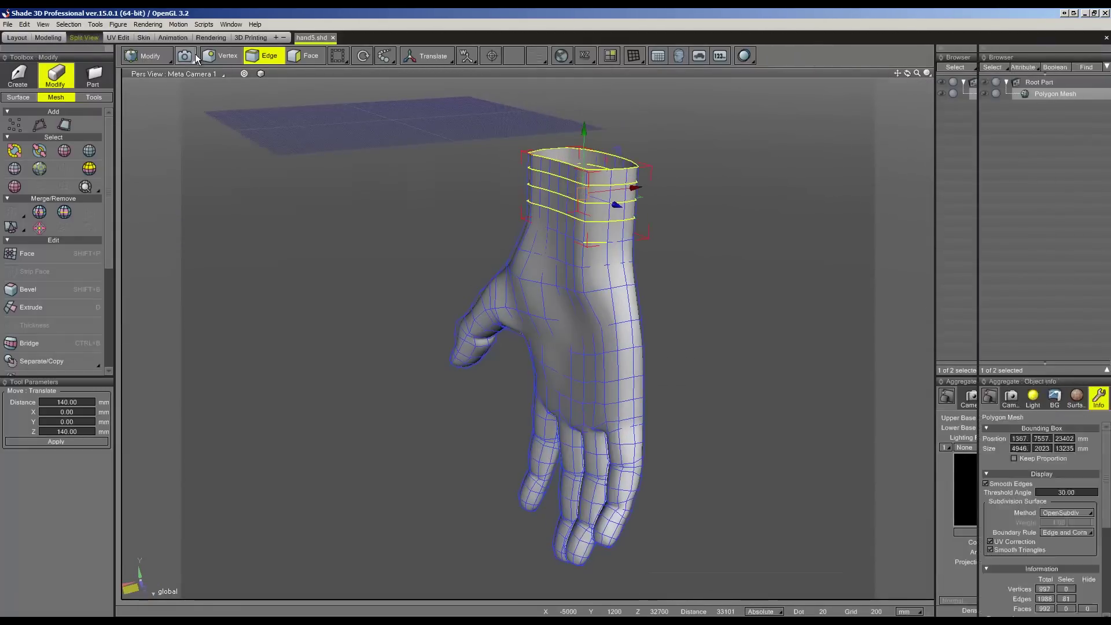
pyautogui.click(221, 55)
pyautogui.keyDown('shift'); pyautogui.moveTo(709, 493); pyautogui.dragTo(522, 461); pyautogui.keyUp('shift')
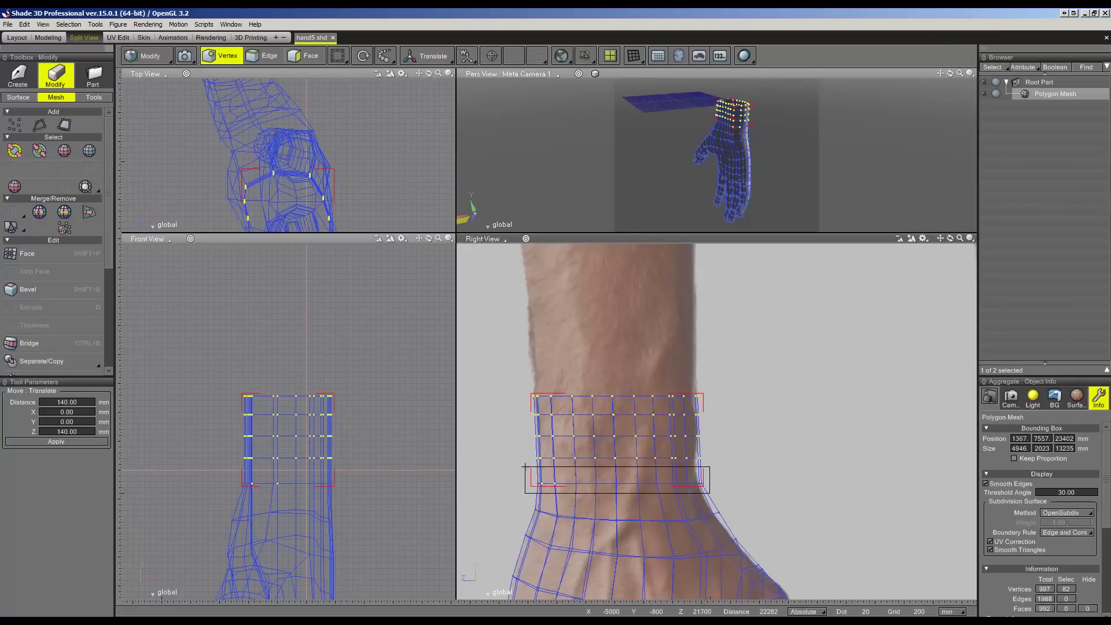
# - Scale the wrist vertices to 0.87 along X and shift them 50 mm sideways
pyautogui.click(53, 42)
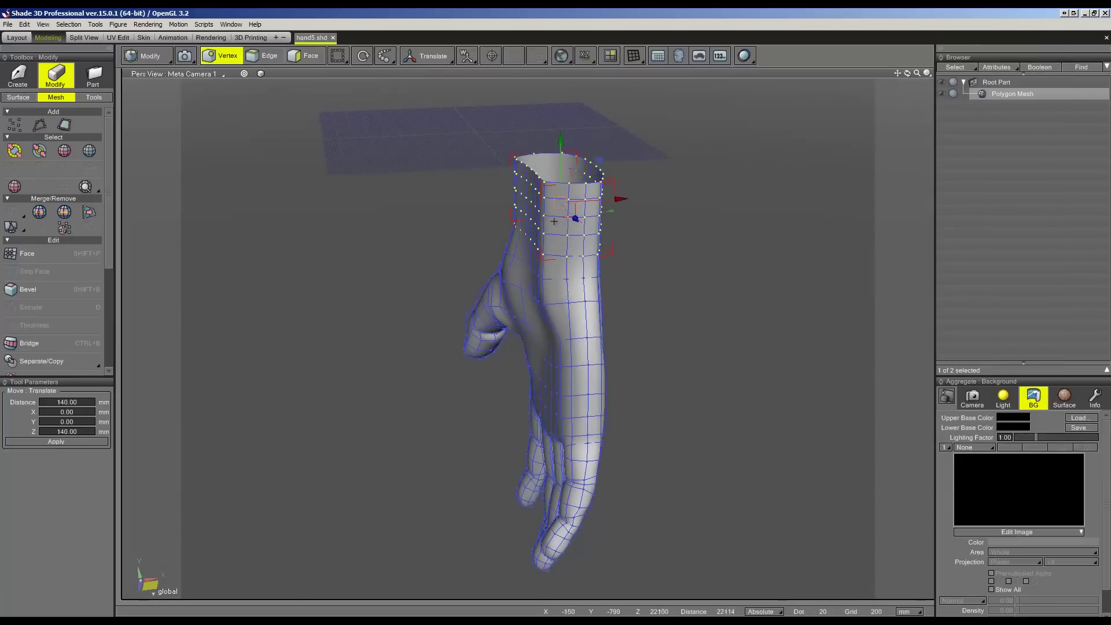
pyautogui.moveTo(615, 200); pyautogui.dragTo(608, 202)
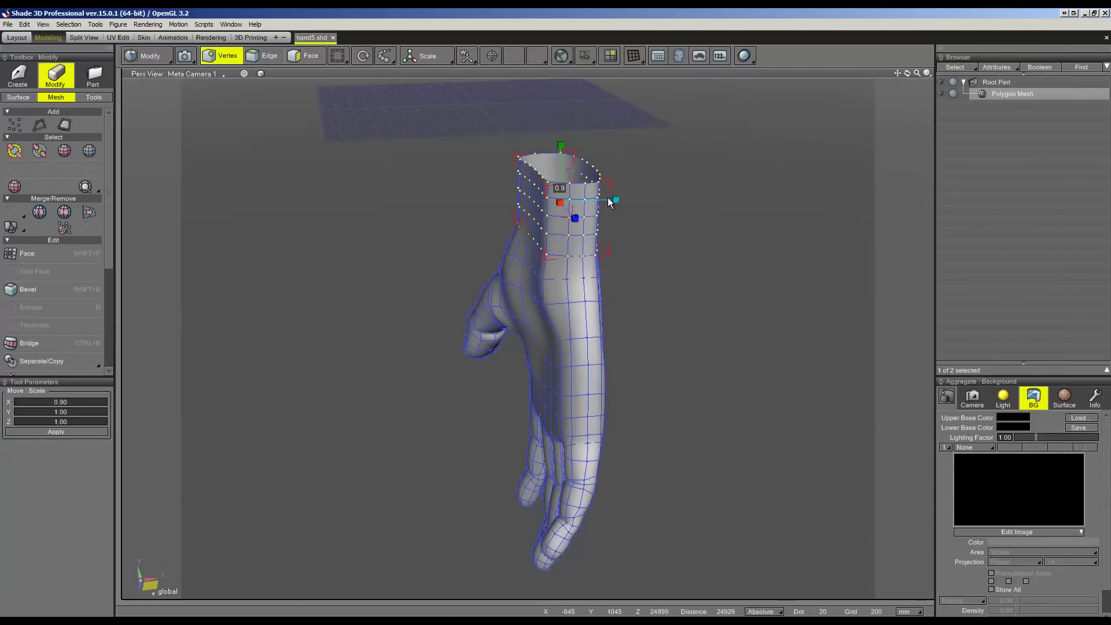
pyautogui.press('Home')
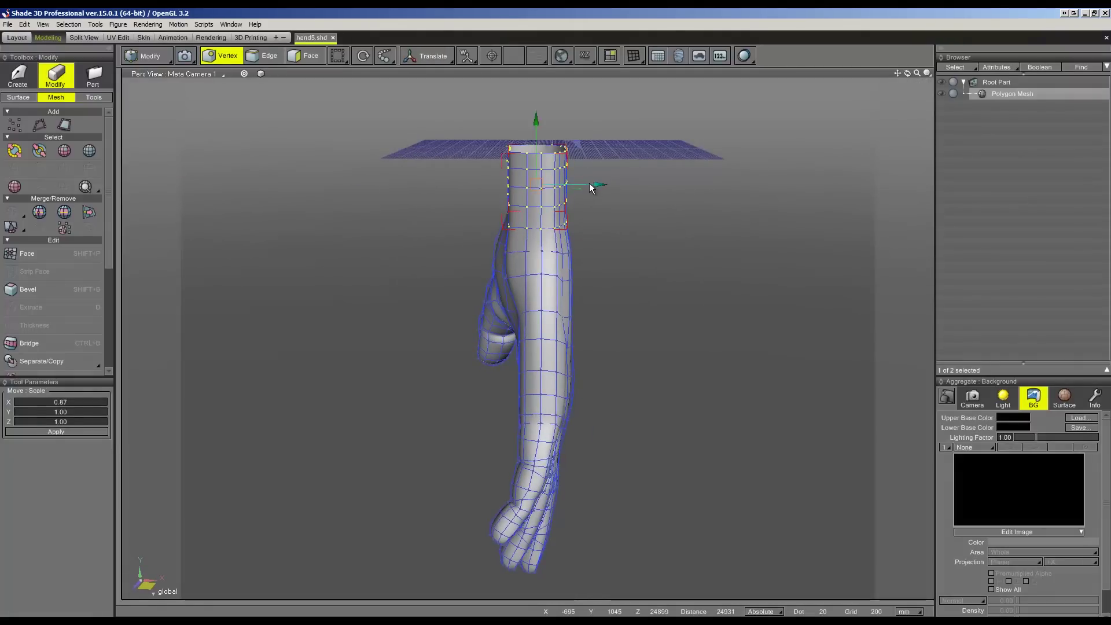
pyautogui.press('Left')
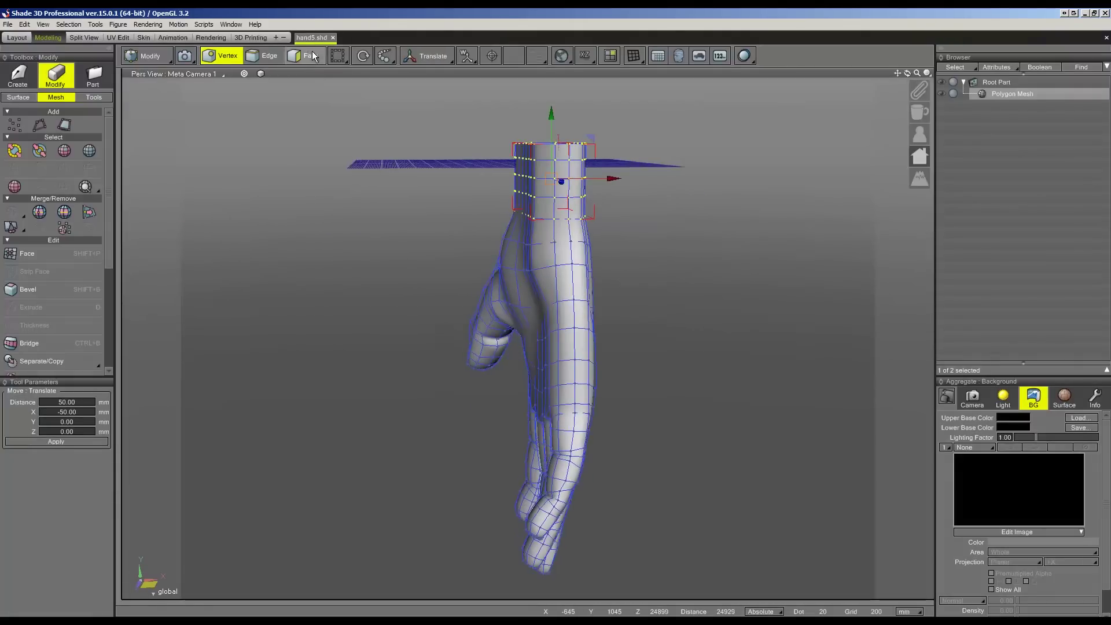
# - Select a 2x2 block of faces on the side of the wrist
pyautogui.click(310, 56)
pyautogui.click(562, 181)
pyautogui.keyDown('shift'); pyautogui.click(549, 189); pyautogui.keyUp('shift')
pyautogui.keyDown('shift'); pyautogui.click(546, 179); pyautogui.keyUp('shift')
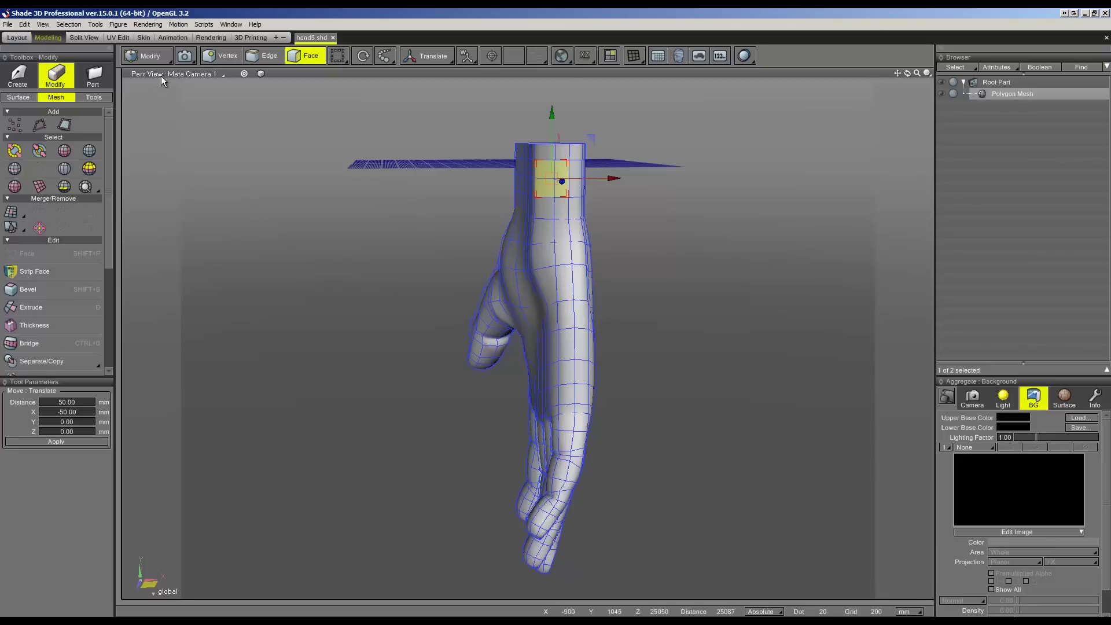
# - Enlarge the wrist face selection and bevel it into an inset face
pyautogui.click(84, 38)
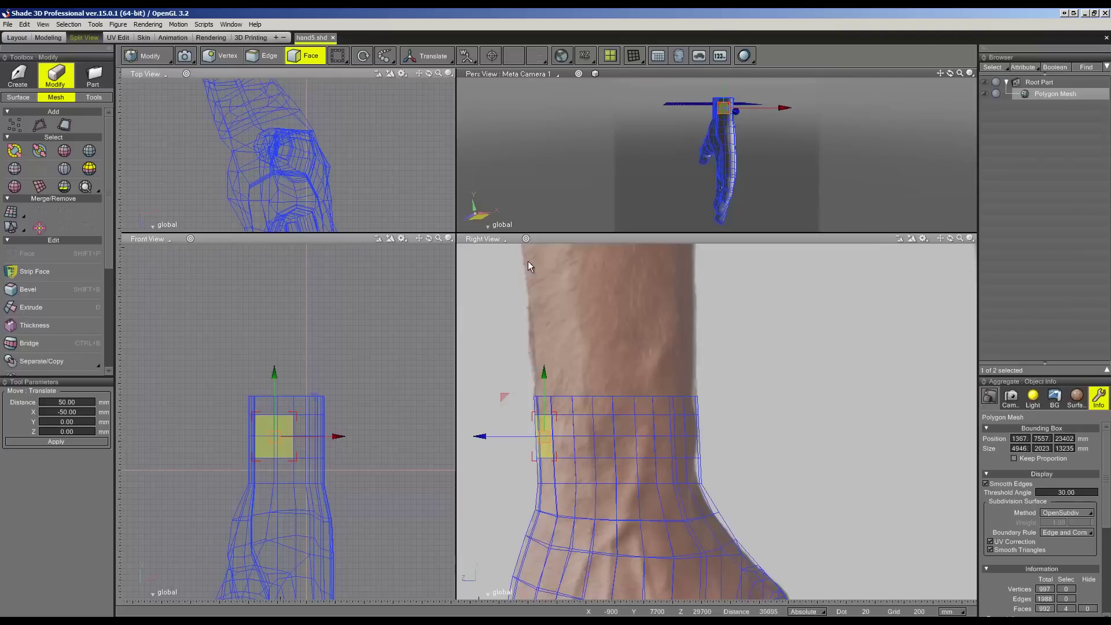
pyautogui.keyDown('shift'); pyautogui.click(697, 437); pyautogui.keyUp('shift')
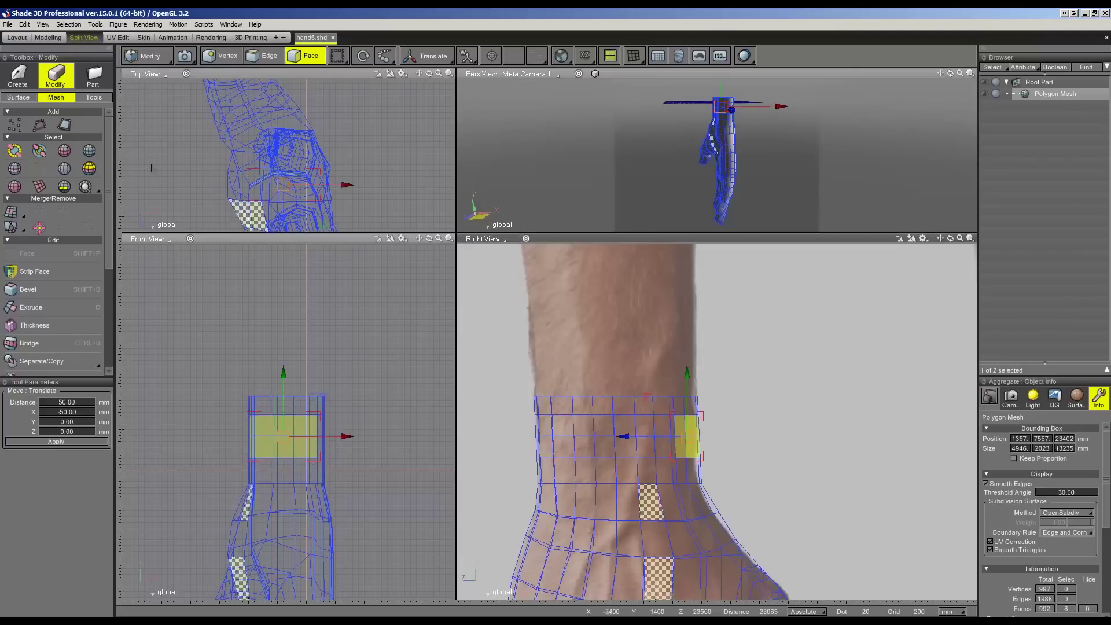
pyautogui.click(48, 37)
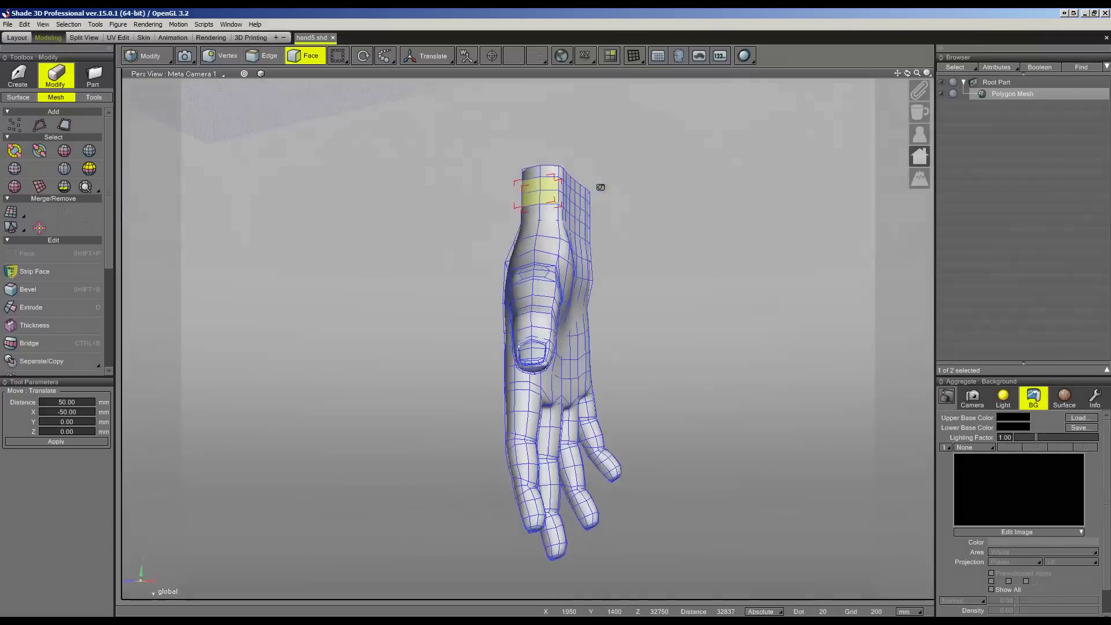
pyautogui.moveTo(651, 181); pyautogui.dragTo(418, 163, button='middle')
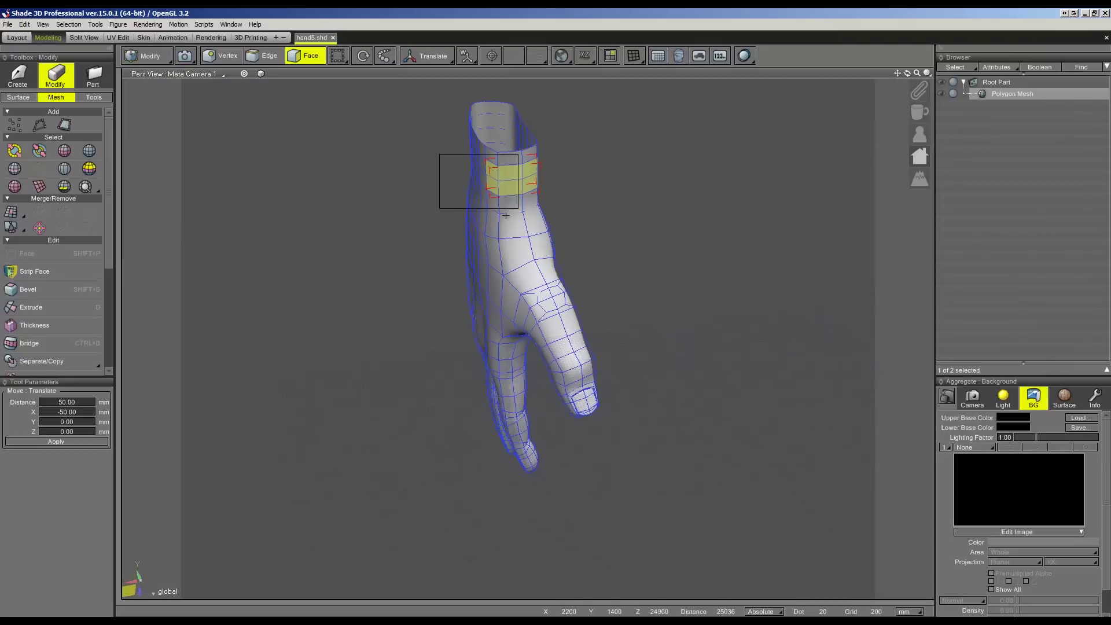
pyautogui.moveTo(519, 209); pyautogui.dragTo(518, 208)
pyautogui.rightClick(512, 168)
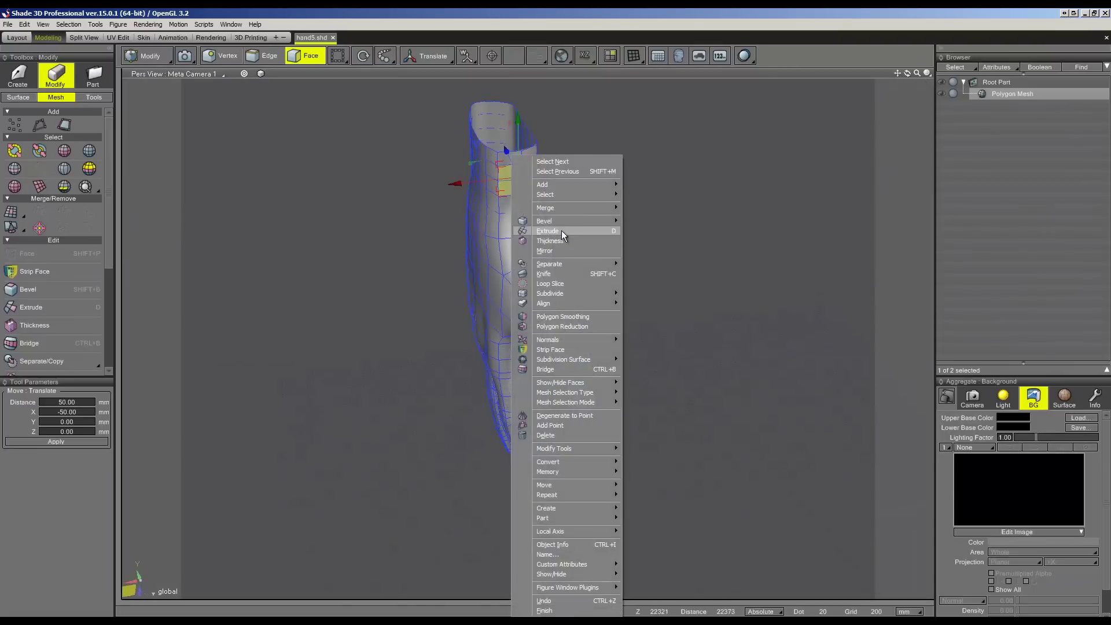
pyautogui.moveTo(543, 220)
pyautogui.click(654, 230)
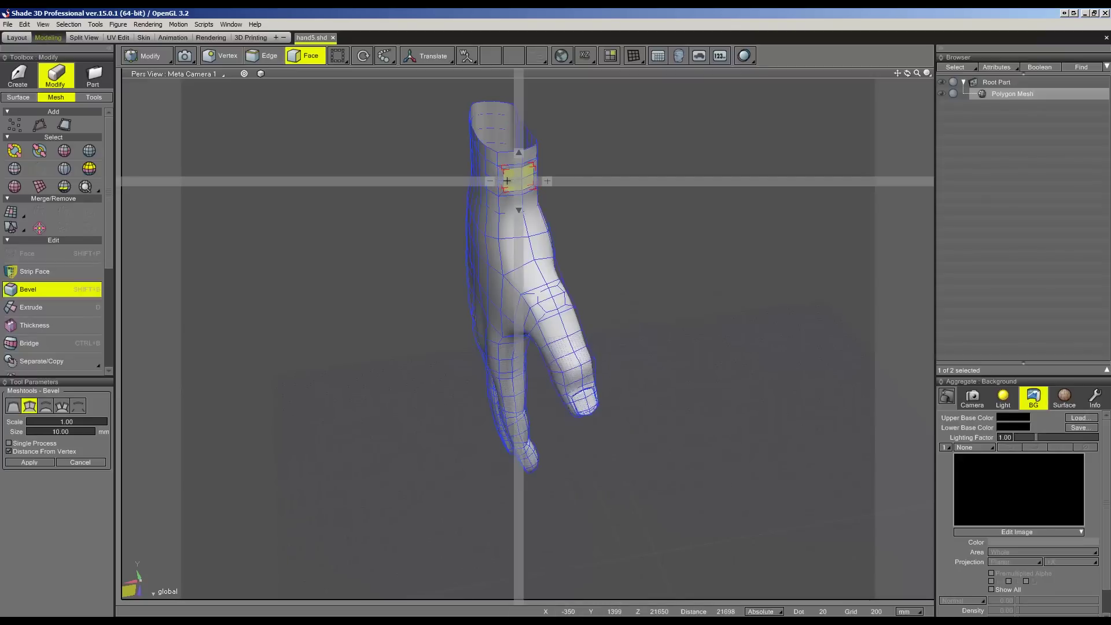
pyautogui.click(507, 180)
# - Move the inset wrist face 150 along Z and frame it up close
pyautogui.moveTo(654, 208); pyautogui.dragTo(533, 168, button='middle')
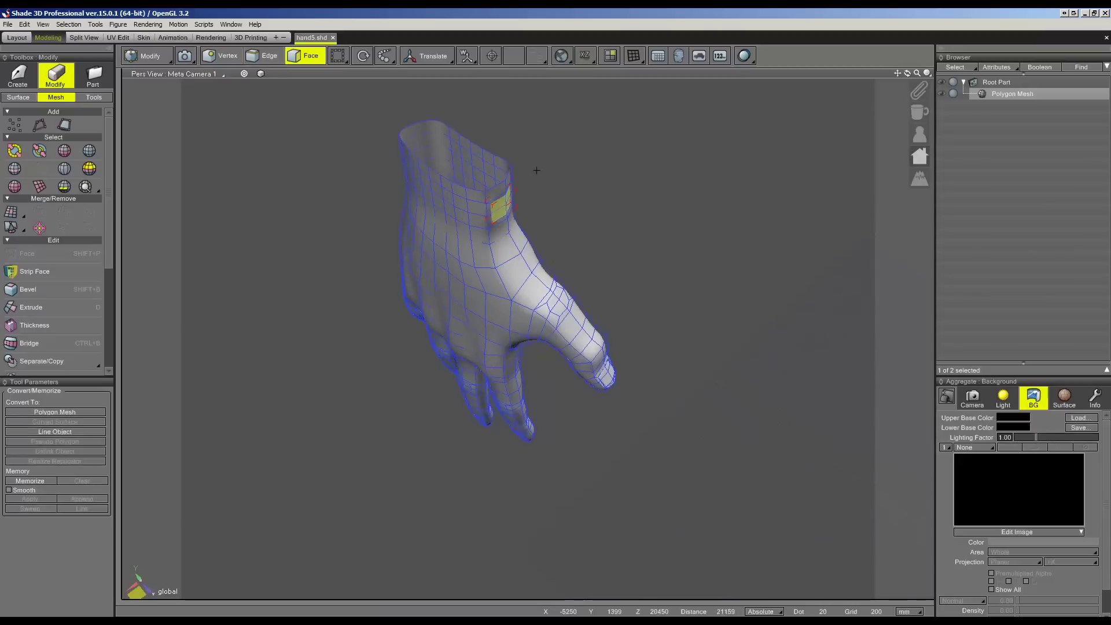
pyautogui.moveTo(479, 199); pyautogui.dragTo(484, 196)
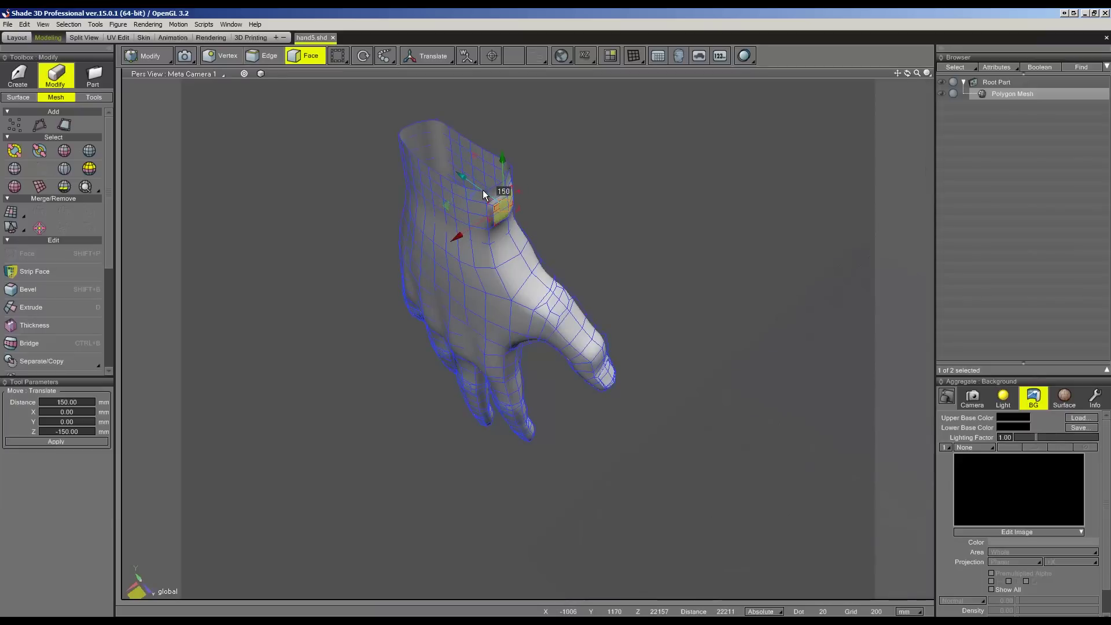
pyautogui.moveTo(471, 204); pyautogui.dragTo(781, 240, button='middle')
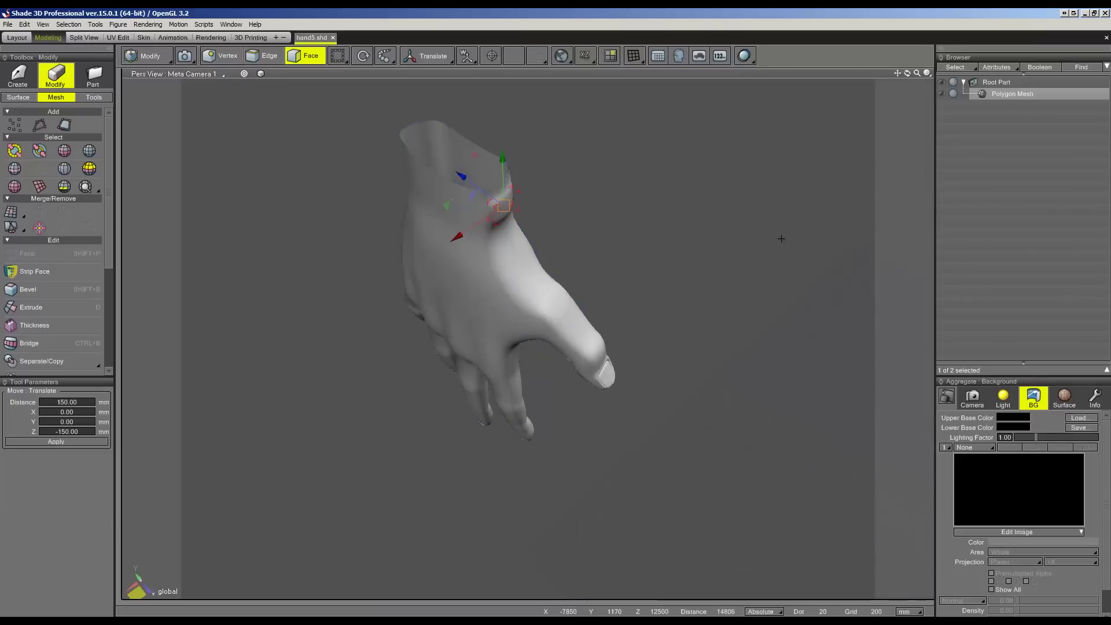
pyautogui.moveTo(649, 213); pyautogui.dragTo(667, 228, button='middle')
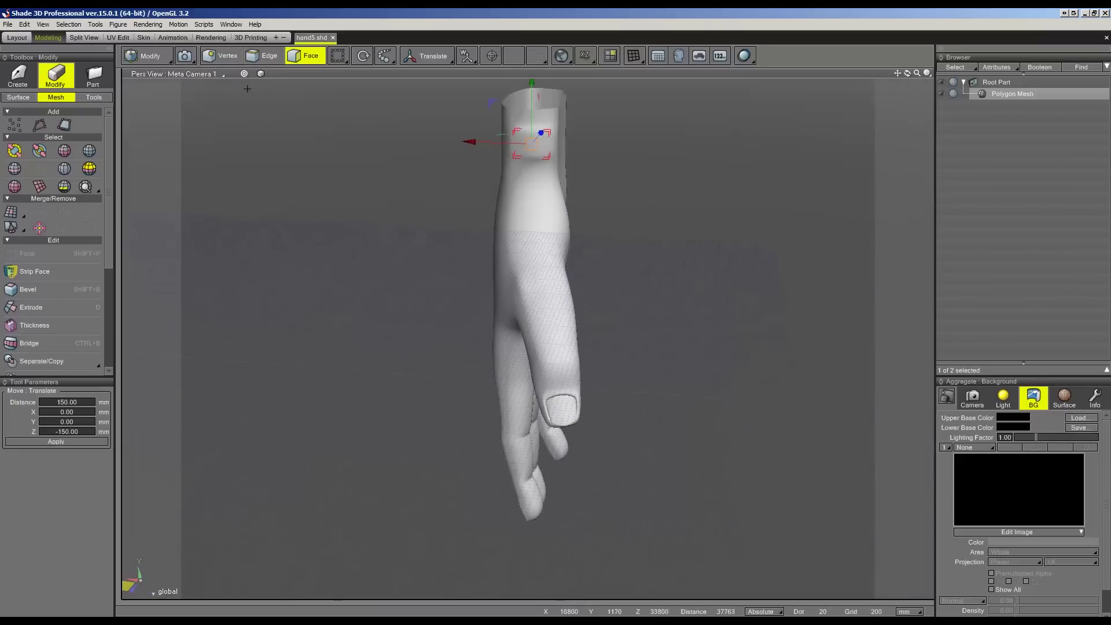
pyautogui.click(245, 74)
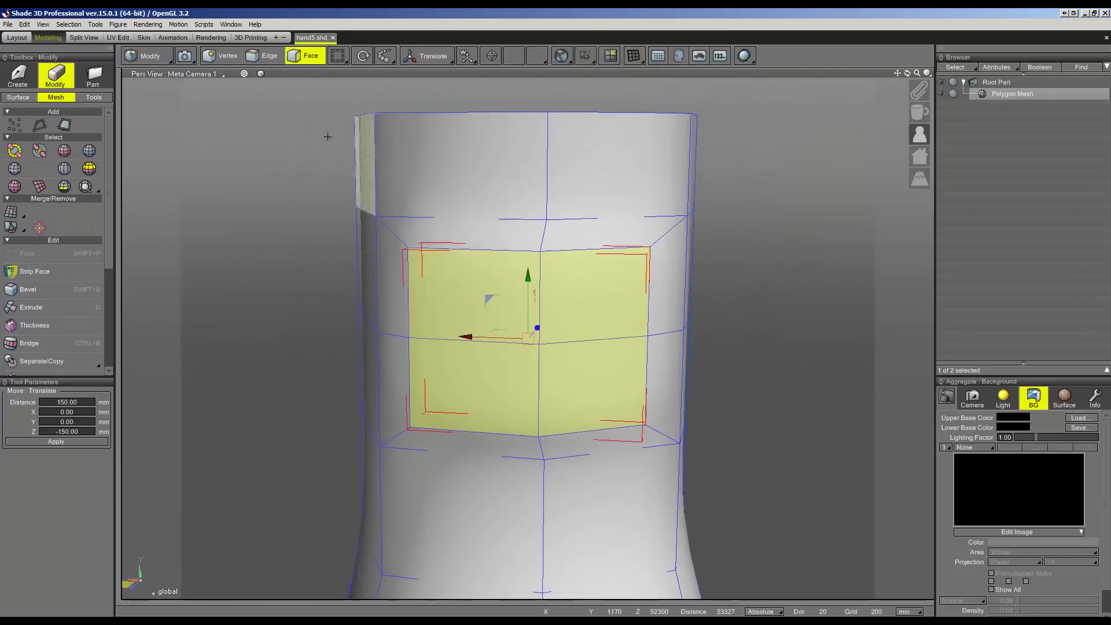
pyautogui.click(219, 59)
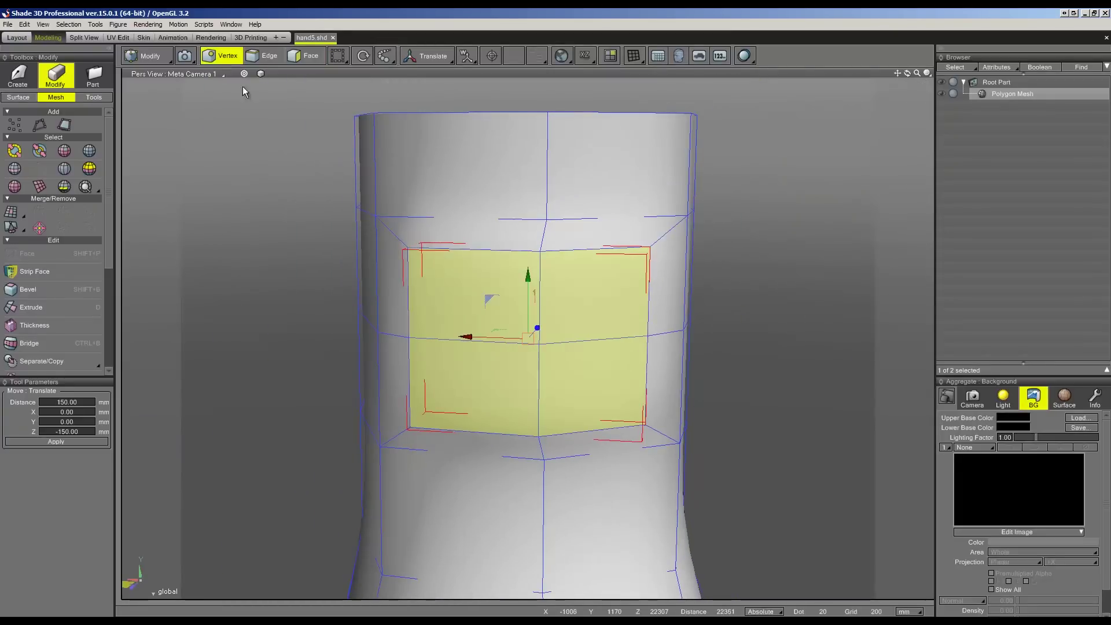
# - Select the inset face's corner vertices and scale them to 0.86 vertically and 0.71 horizontally
pyautogui.moveTo(520, 231); pyautogui.dragTo(560, 348)
pyautogui.moveTo(672, 317); pyautogui.dragTo(383, 357)
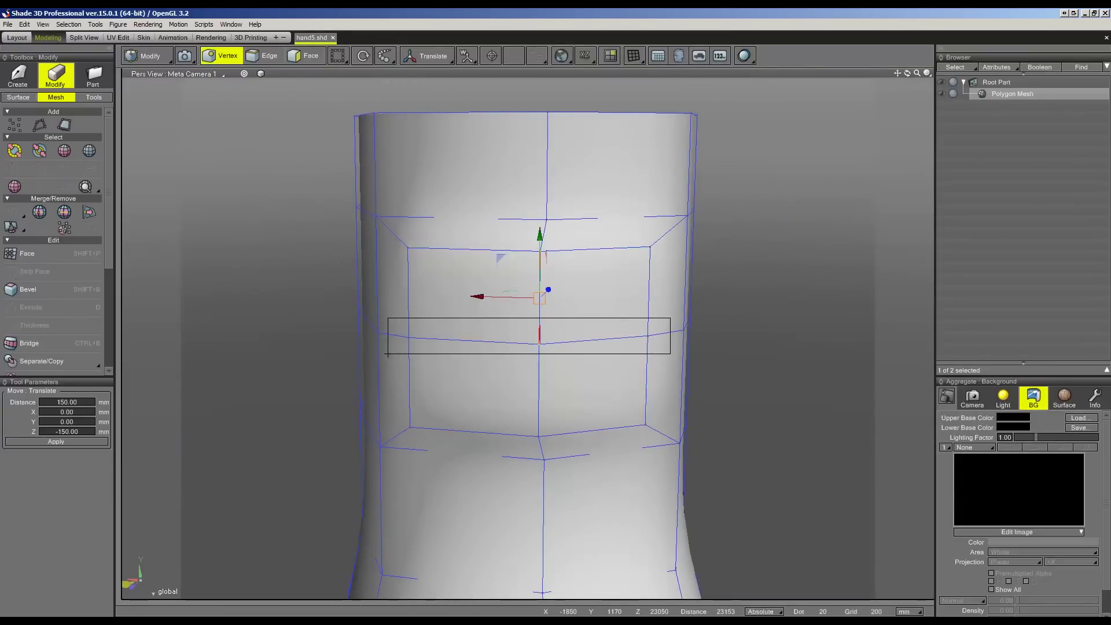
pyautogui.click(636, 240)
pyautogui.keyDown('shift'); pyautogui.moveTo(621, 398); pyautogui.dragTo(650, 433); pyautogui.keyUp('shift')
pyautogui.moveTo(402, 437)
pyautogui.keyDown('shift'); pyautogui.mouseDown()
pyautogui.moveTo(420, 414)
pyautogui.moveTo(441, 415)
pyautogui.mouseUp(); pyautogui.keyUp('shift')
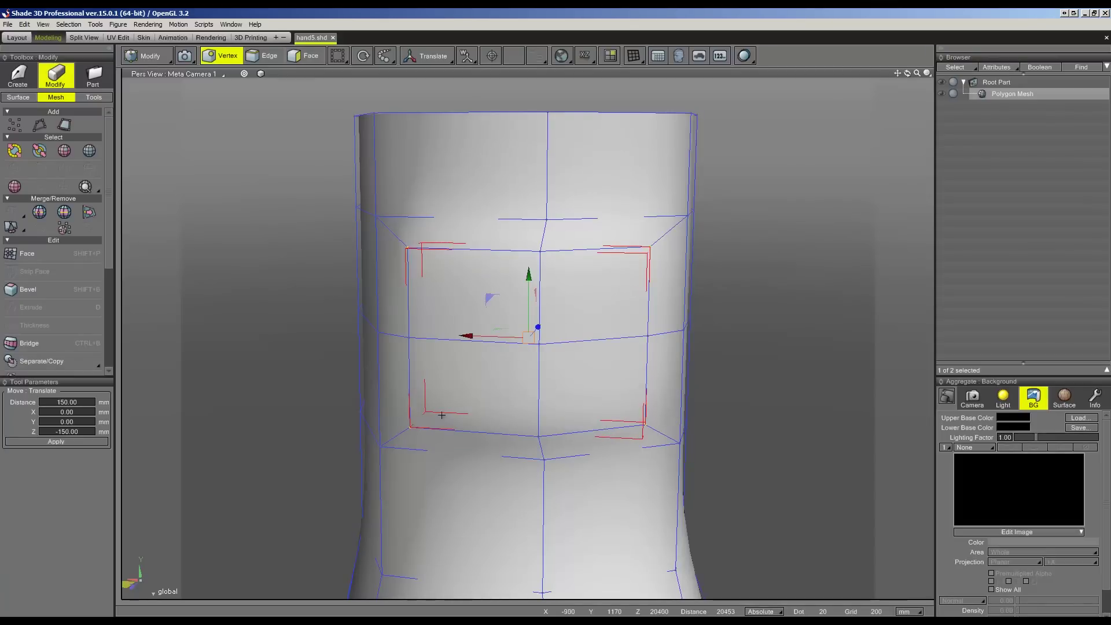
pyautogui.press('r')
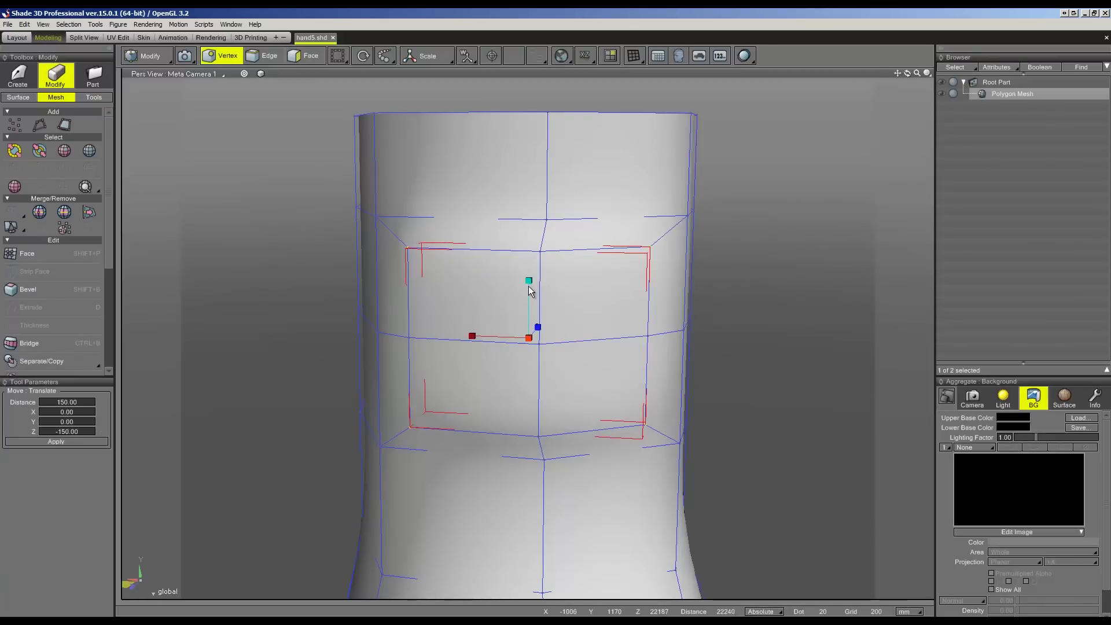
pyautogui.moveTo(530, 287); pyautogui.dragTo(531, 289)
pyautogui.moveTo(481, 343); pyautogui.dragTo(488, 351)
pyautogui.moveTo(488, 352); pyautogui.dragTo(532, 349, button='middle')
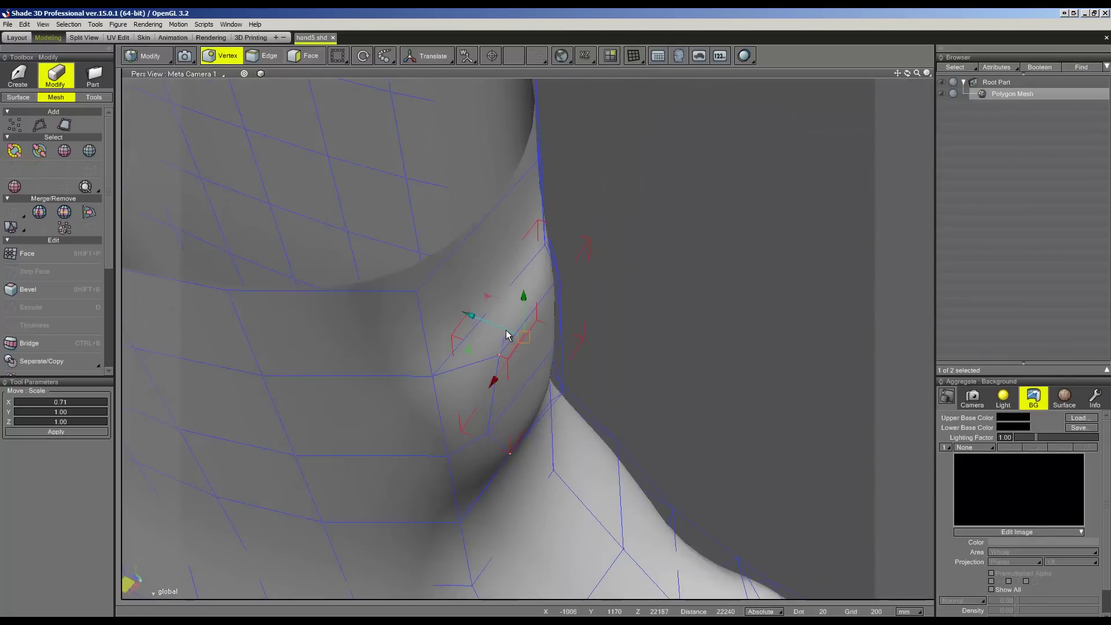
# - Try 50 moves along Z, undo them, then push the selection 50 outward from the wrist
pyautogui.moveTo(506, 334); pyautogui.dragTo(509, 336)
pyautogui.hotkey('ctrl', 'z')
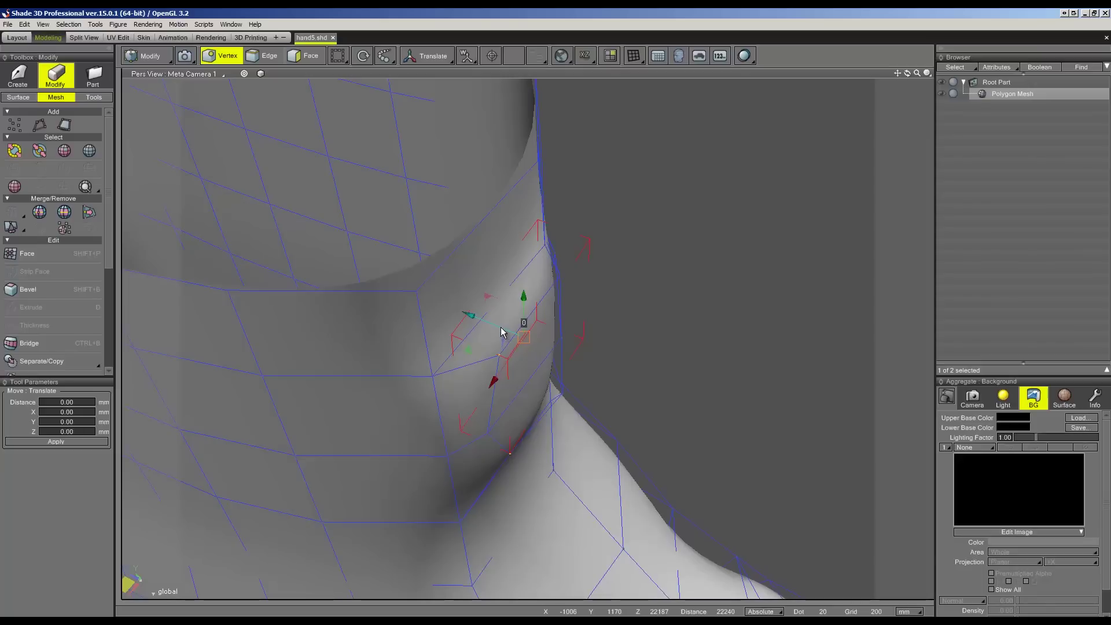
pyautogui.moveTo(502, 332); pyautogui.dragTo(499, 332)
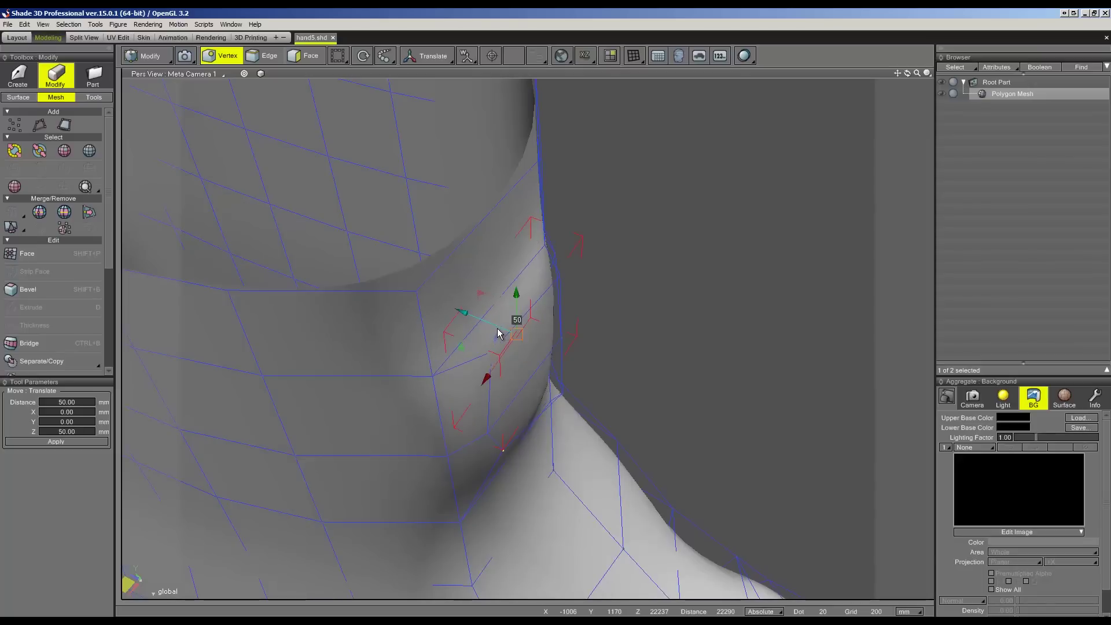
pyautogui.hotkey('ctrl', 'z')
pyautogui.hotkey('ctrl', 'z')
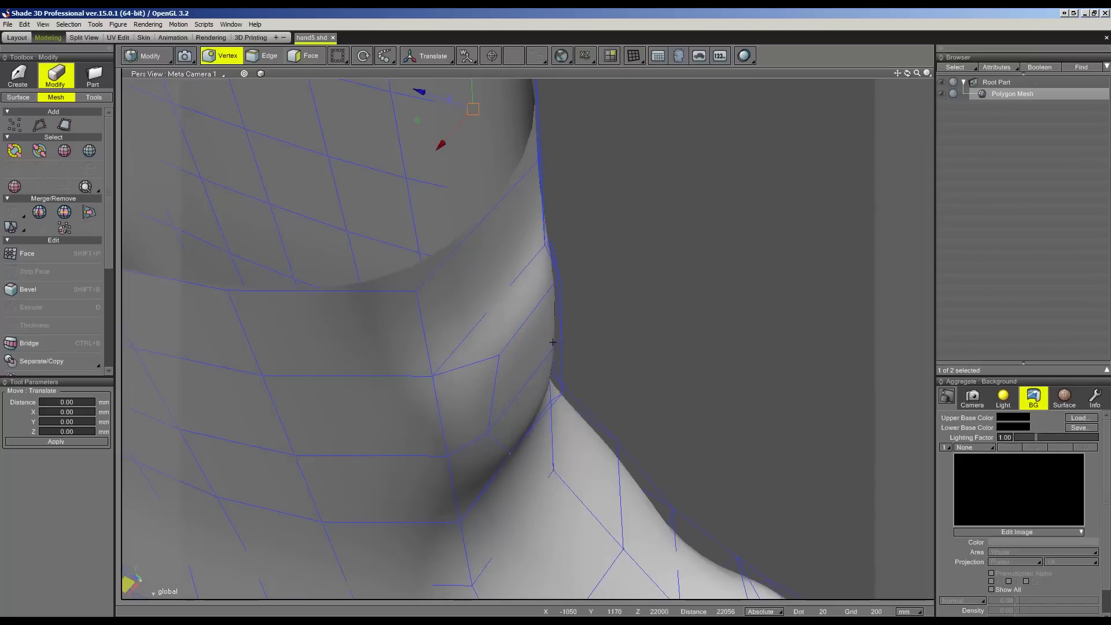
pyautogui.moveTo(551, 340); pyautogui.dragTo(545, 336)
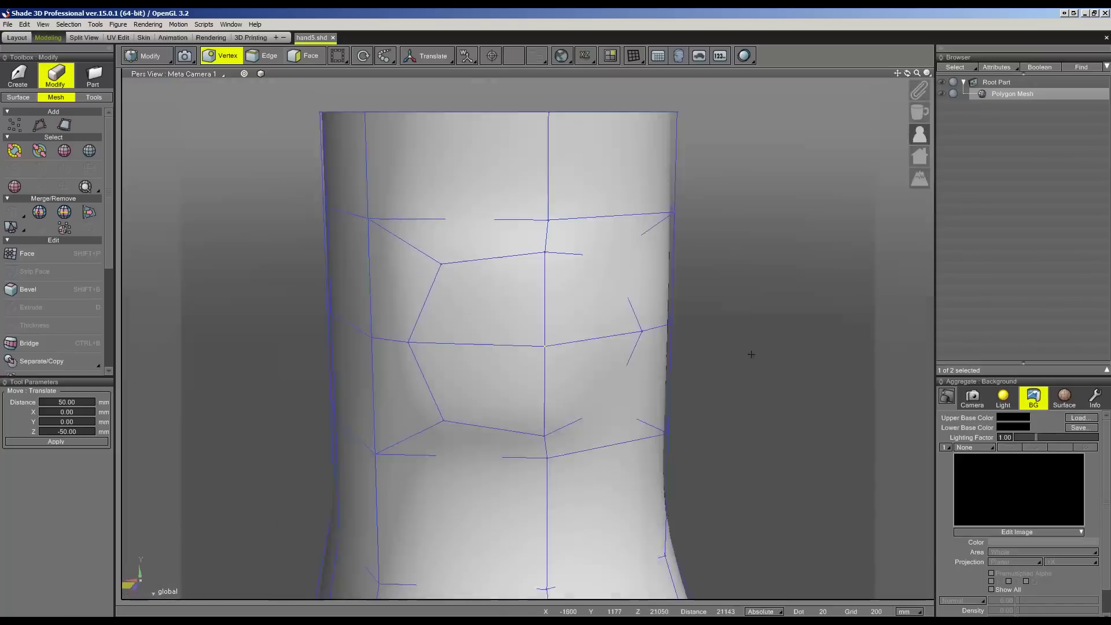
pyautogui.moveTo(543, 337); pyautogui.dragTo(548, 343, button='middle')
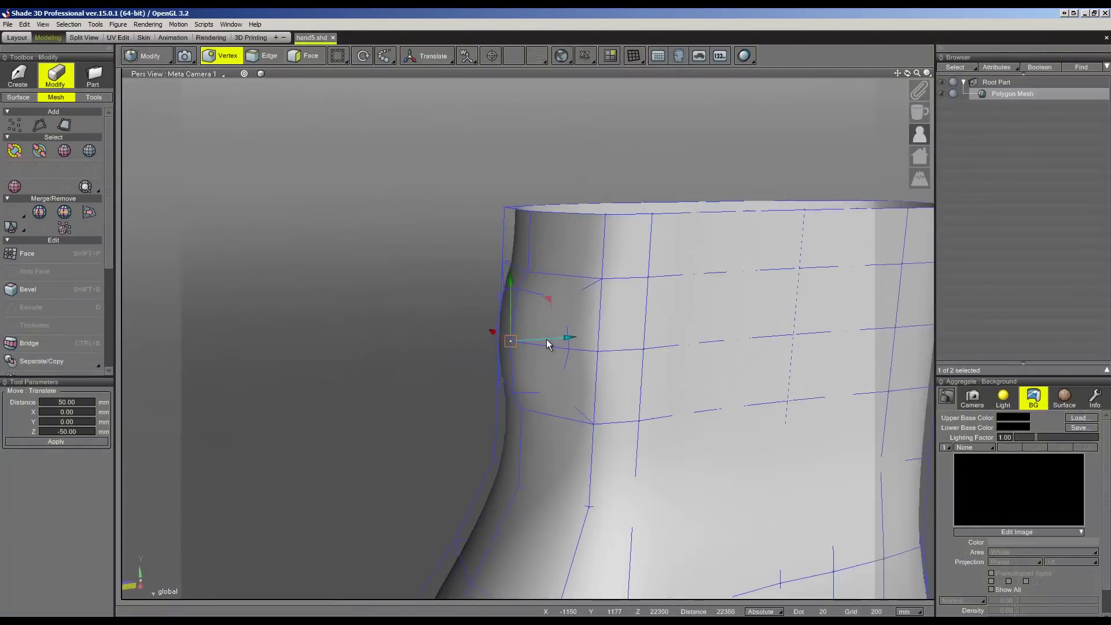
pyautogui.scroll(-3, 548, 343)
pyautogui.moveTo(539, 368)
pyautogui.mouseDown(button='middle')
pyautogui.moveTo(516, 384)
pyautogui.moveTo(492, 324)
pyautogui.mouseUp(button='middle')
pyautogui.scroll(3, 501, 380)
pyautogui.scroll(4, 485, 277)
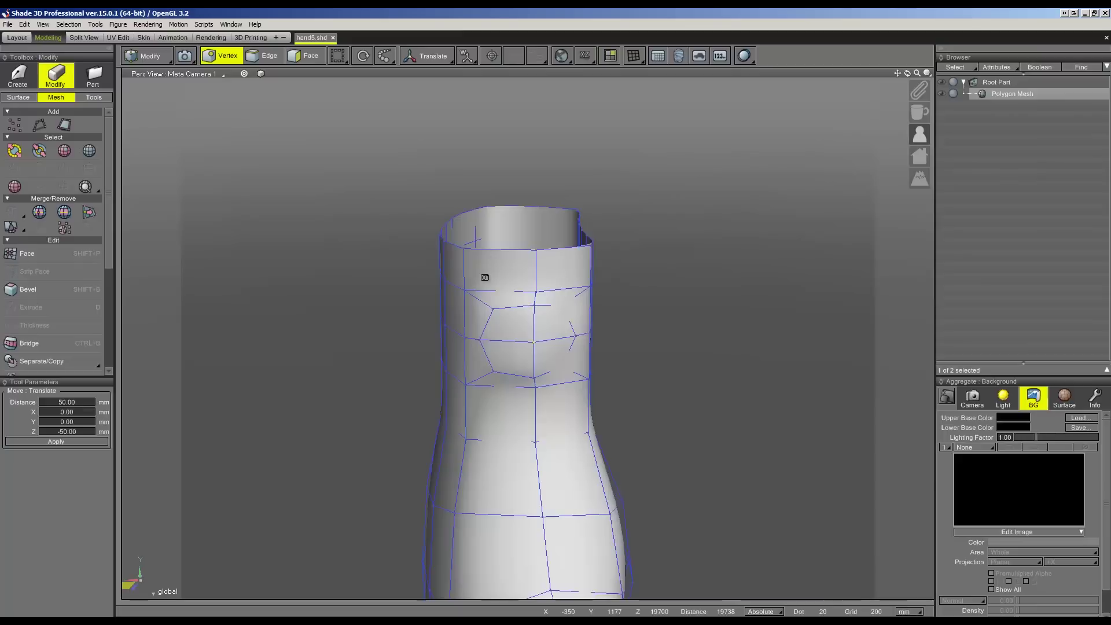
pyautogui.moveTo(485, 278); pyautogui.dragTo(474, 279, button='middle')
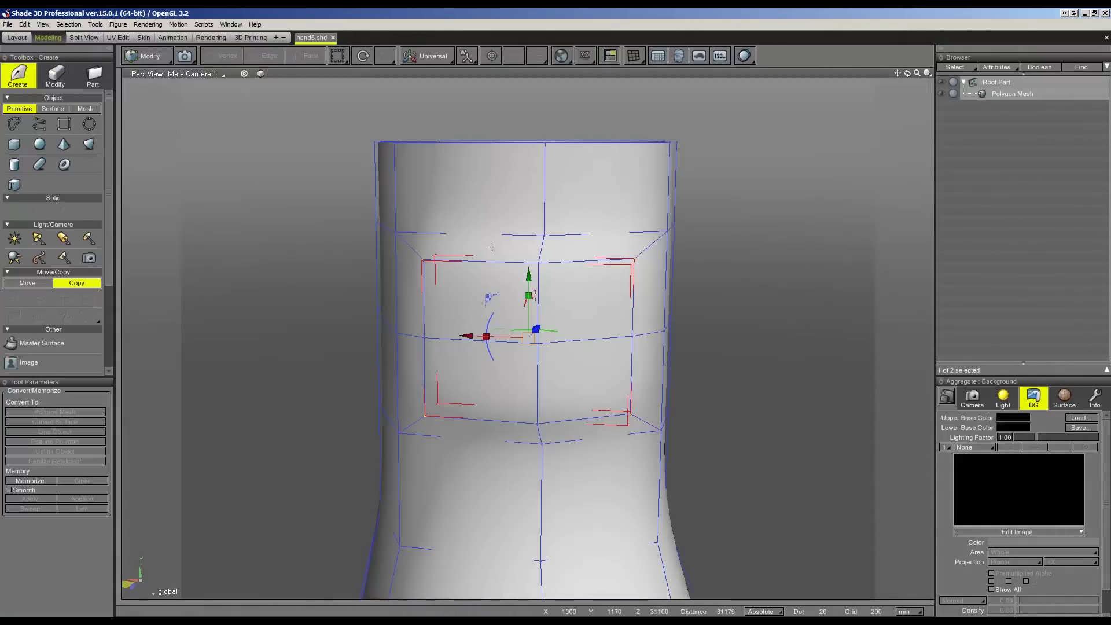
# - Rescale the selection to 0.87 vertically and 0.75 horizontally, then push it 150 out along Z
pyautogui.moveTo(528, 295); pyautogui.dragTo(487, 345)
pyautogui.moveTo(488, 345); pyautogui.dragTo(504, 344, button='middle')
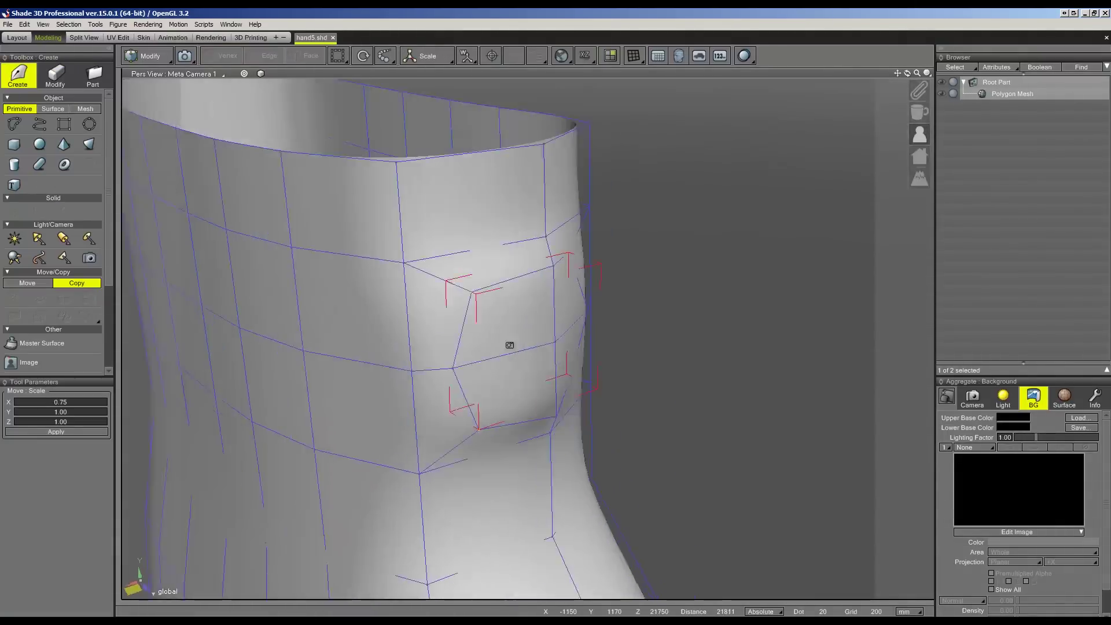
pyautogui.press('w')
pyautogui.moveTo(493, 337); pyautogui.dragTo(489, 337)
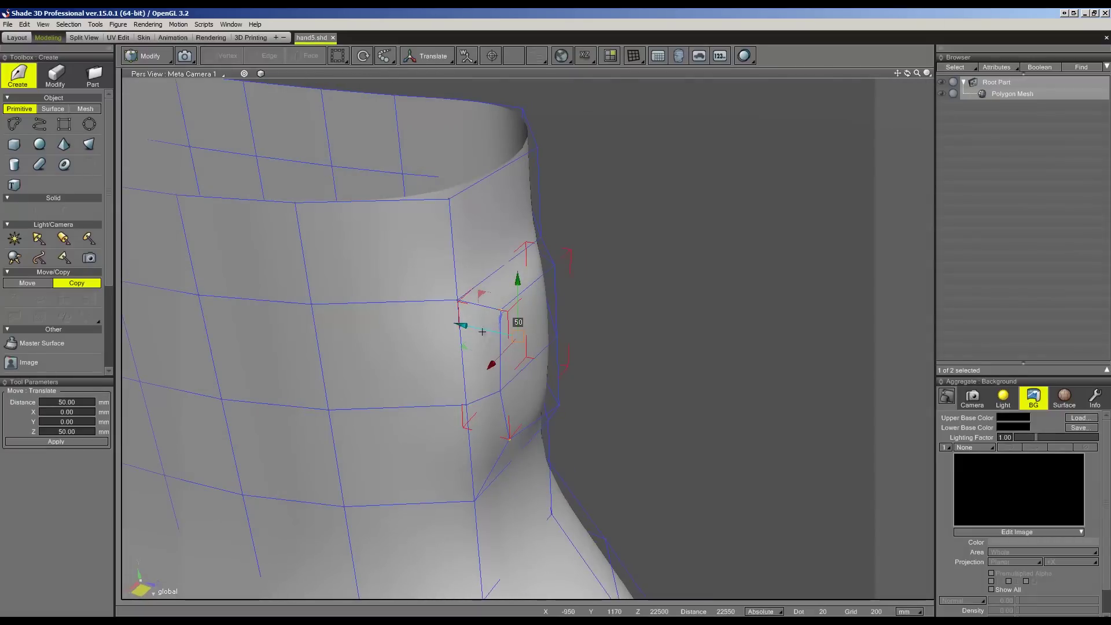
pyautogui.moveTo(607, 371)
pyautogui.mouseDown(button='middle')
pyautogui.moveTo(664, 387)
pyautogui.moveTo(590, 324)
pyautogui.mouseUp(button='middle')
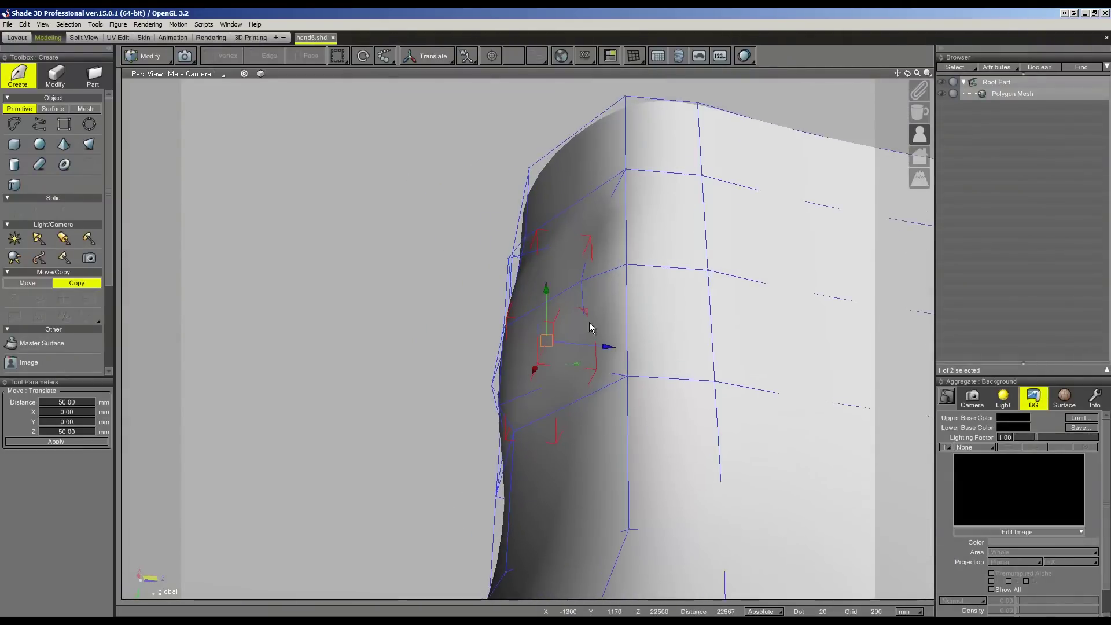
pyautogui.moveTo(604, 349); pyautogui.dragTo(590, 346)
pyautogui.moveTo(590, 346)
pyautogui.mouseDown(button='middle')
pyautogui.moveTo(590, 312)
pyautogui.moveTo(541, 310)
pyautogui.moveTo(530, 322)
pyautogui.mouseUp(button='middle')
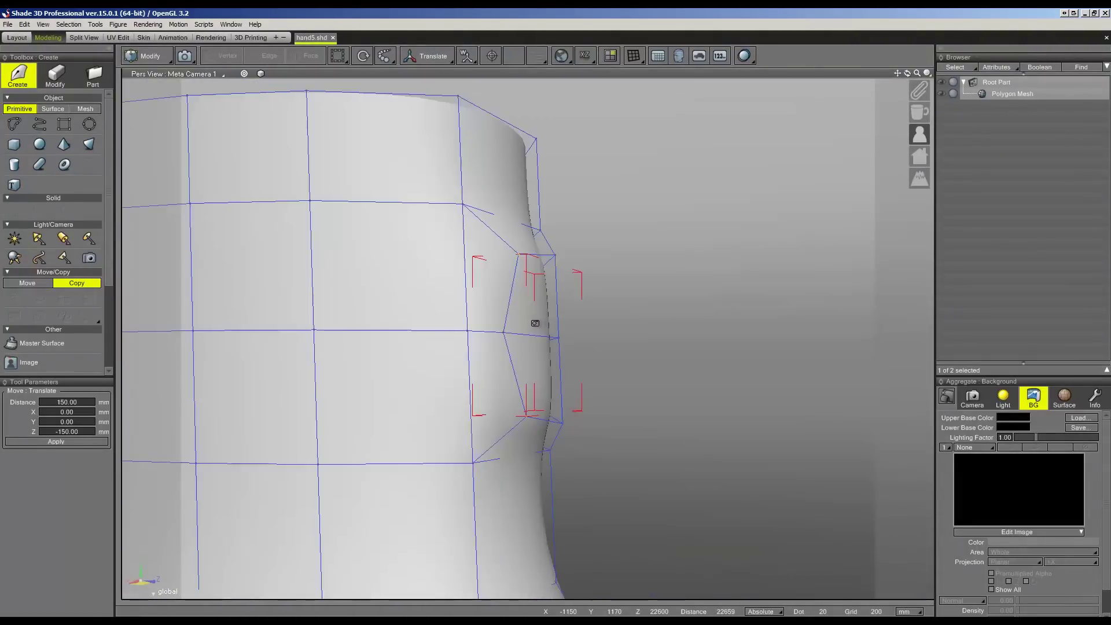
# - Pull a single vertex at the bump's edge 50 outward
pyautogui.click(555, 346)
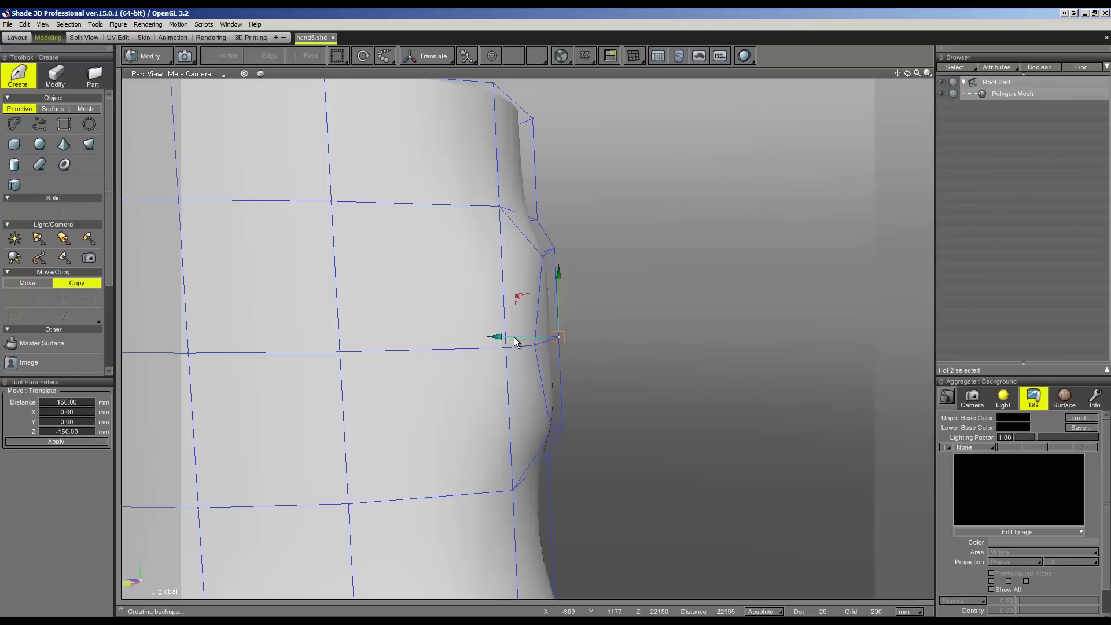
pyautogui.moveTo(505, 339); pyautogui.dragTo(511, 339)
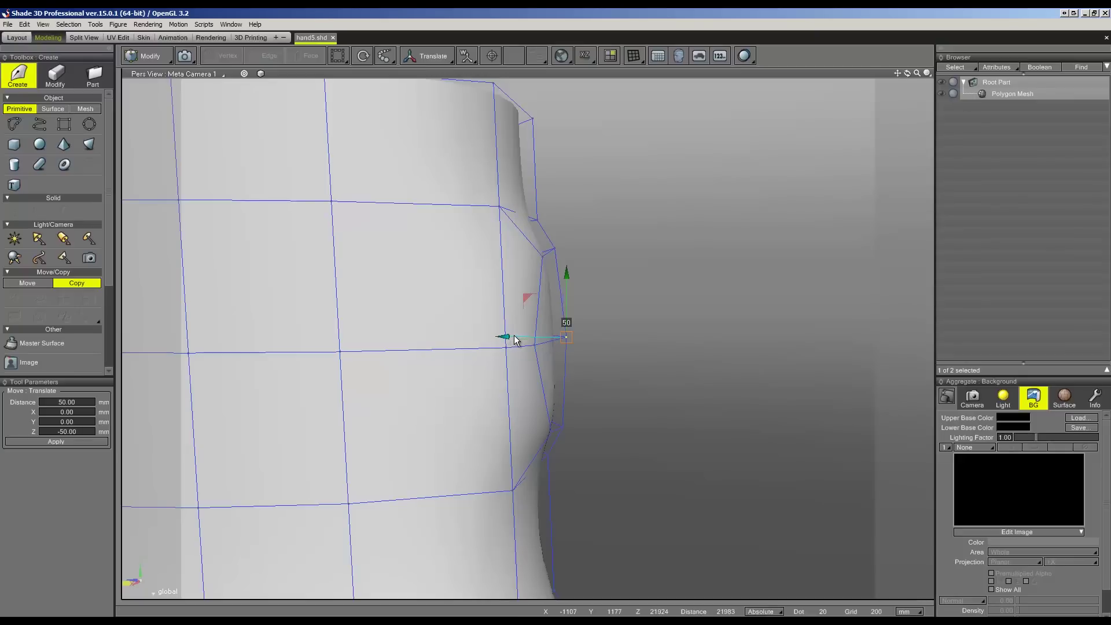
pyautogui.scroll(-2, 588, 346)
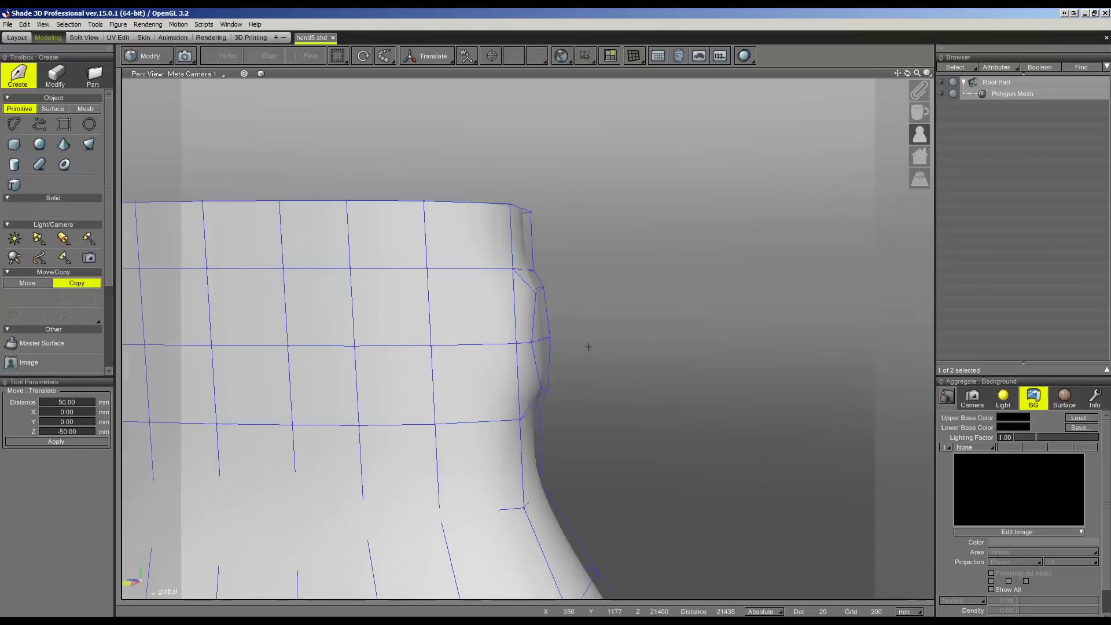
# - Zoom in and orbit the Perspective view onto the back of the hand
pyautogui.scroll(-2, 588, 347)
pyautogui.scroll(-2, 587, 345)
pyautogui.scroll(-2, 587, 345)
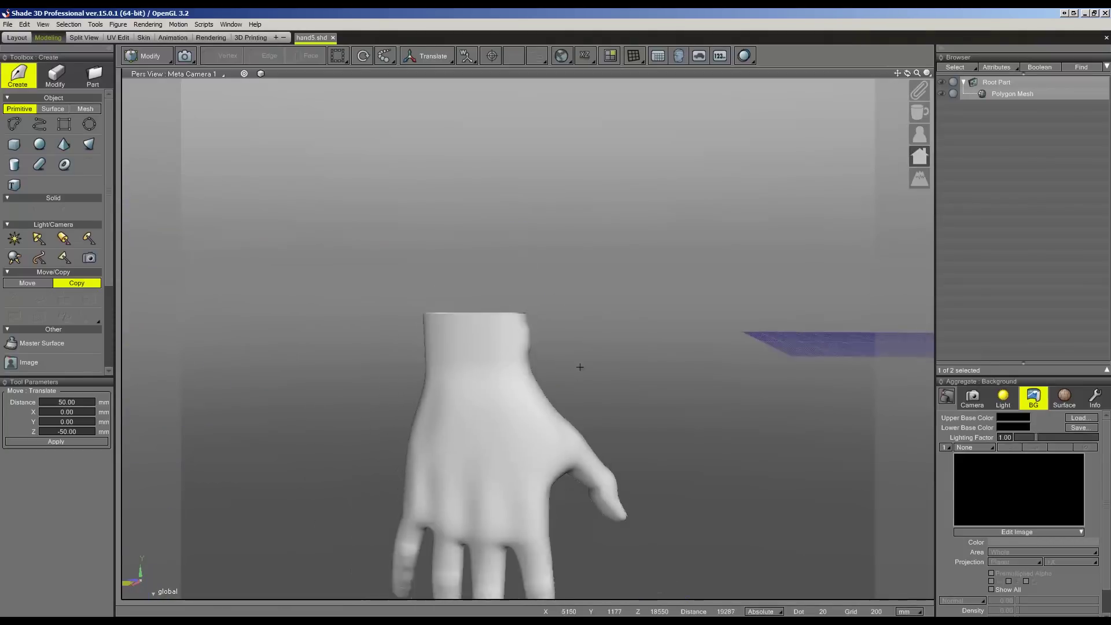
pyautogui.scroll(-2, 580, 367)
pyautogui.moveTo(600, 384)
pyautogui.mouseDown(button='middle')
pyautogui.moveTo(629, 377)
pyautogui.moveTo(635, 414)
pyautogui.moveTo(644, 413)
pyautogui.moveTo(612, 408)
pyautogui.mouseUp(button='middle')
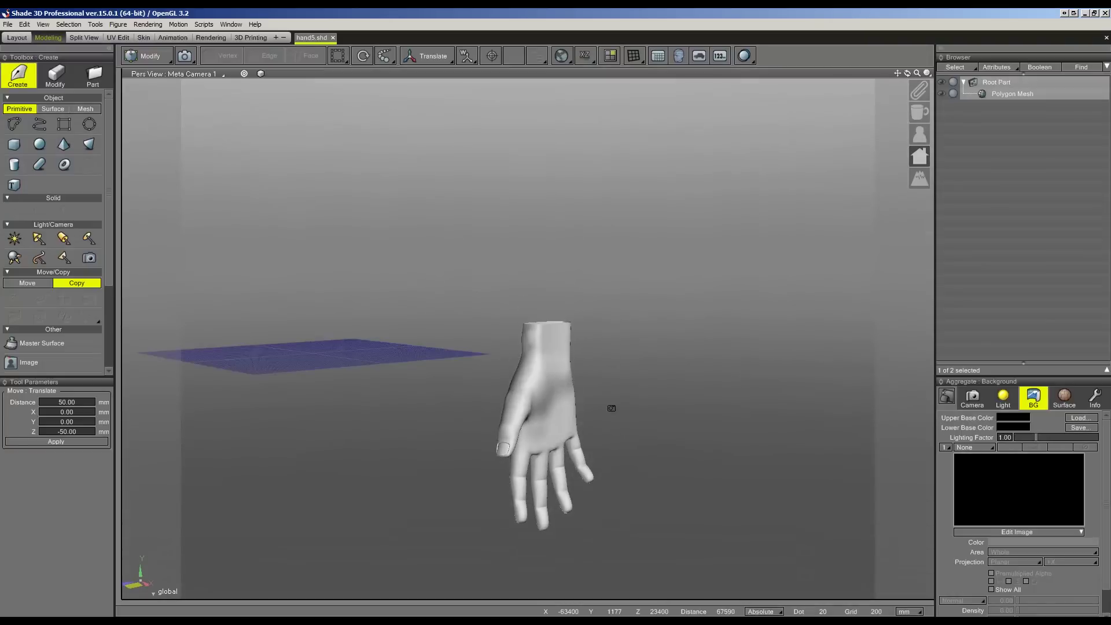
pyautogui.scroll(2, 611, 408)
pyautogui.scroll(3, 558, 493)
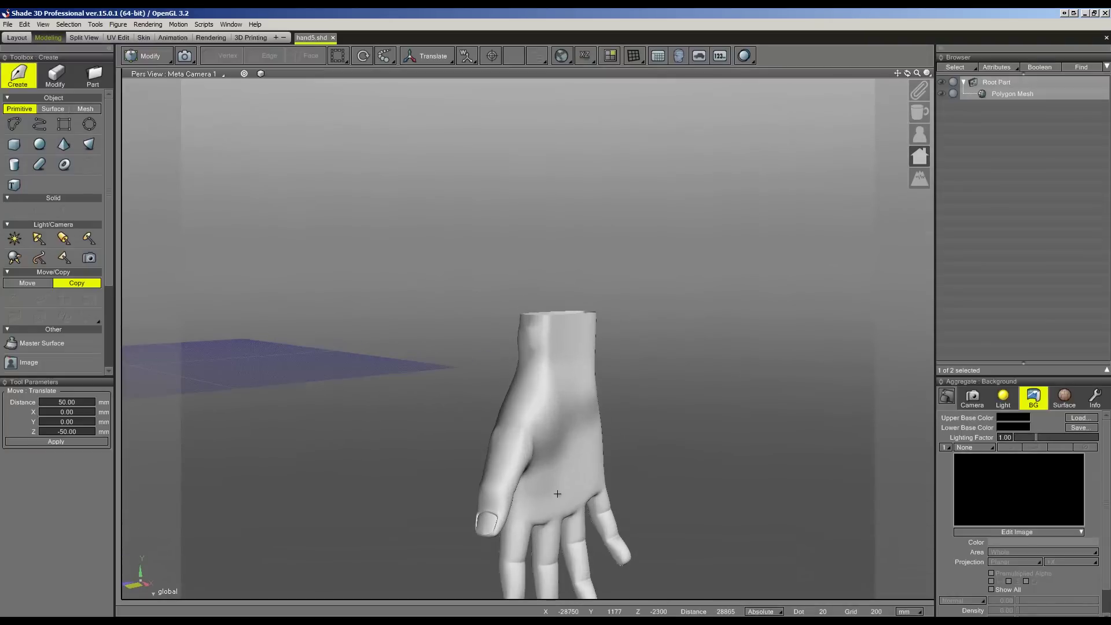
# - Pick mesh elements near the knuckles, orbit around them, and switch to edge selection
pyautogui.click(593, 496)
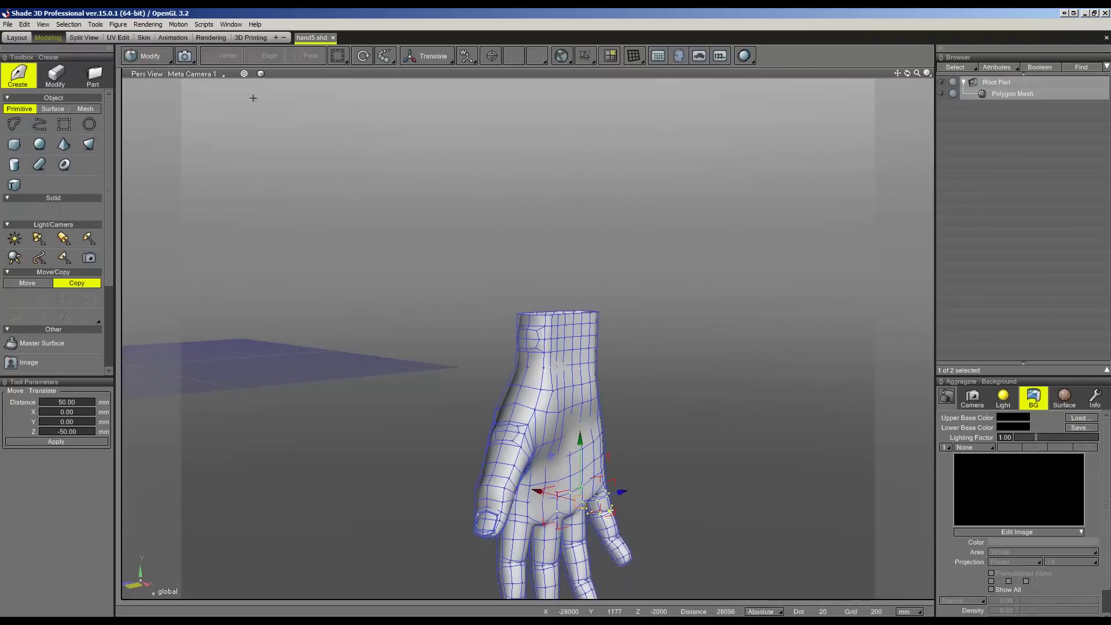
pyautogui.scroll(5, 593, 496)
pyautogui.scroll(-2, 488, 317)
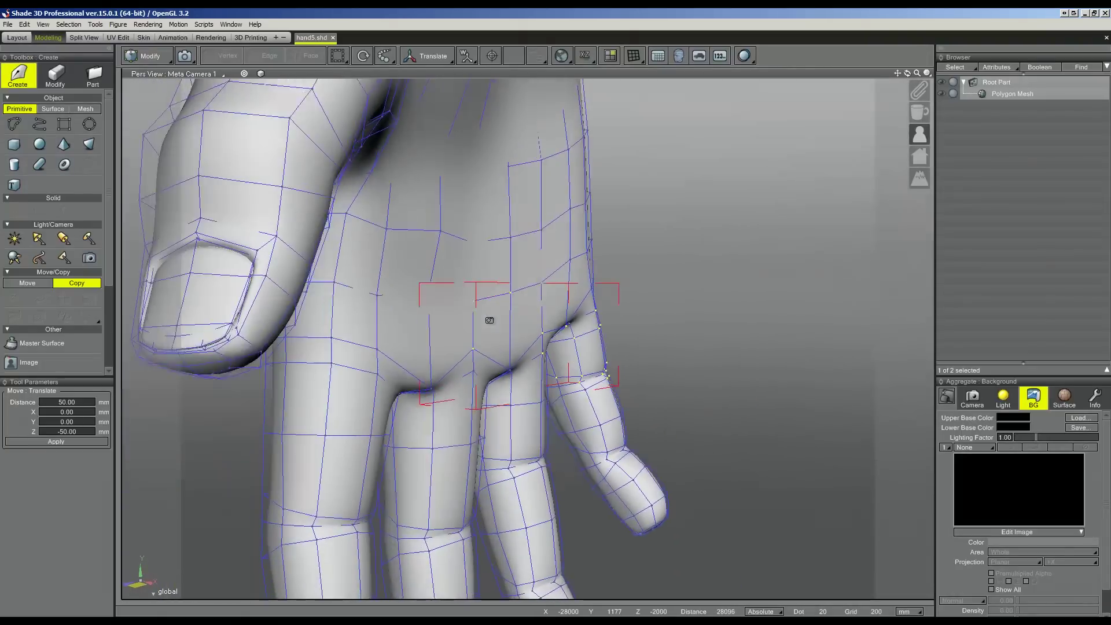
pyautogui.scroll(2, 498, 318)
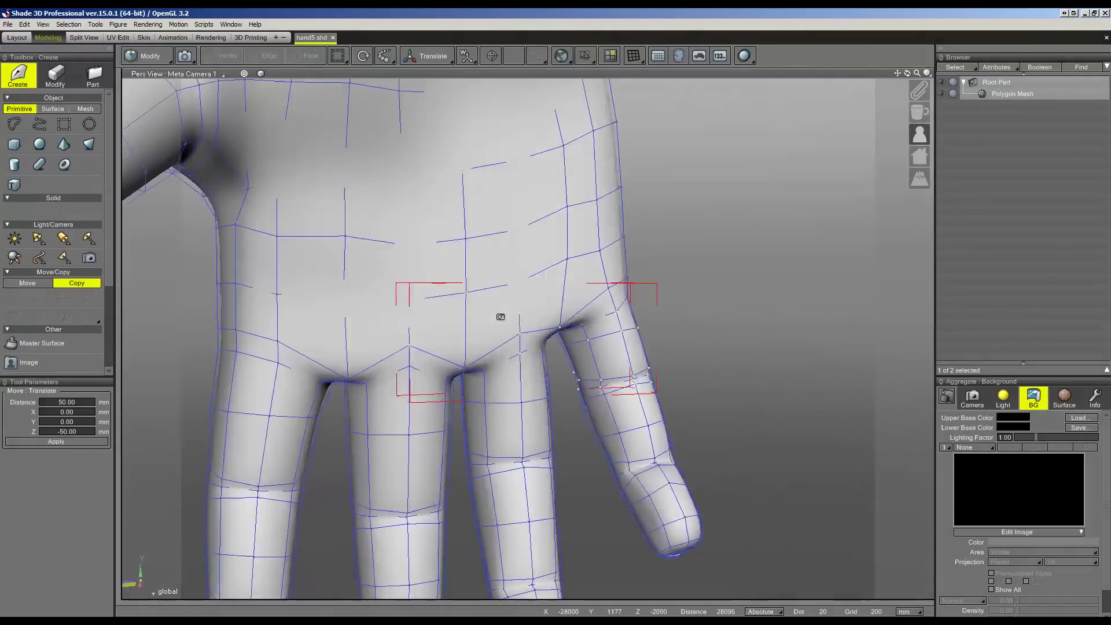
pyautogui.moveTo(500, 316); pyautogui.dragTo(385, 339, button='middle')
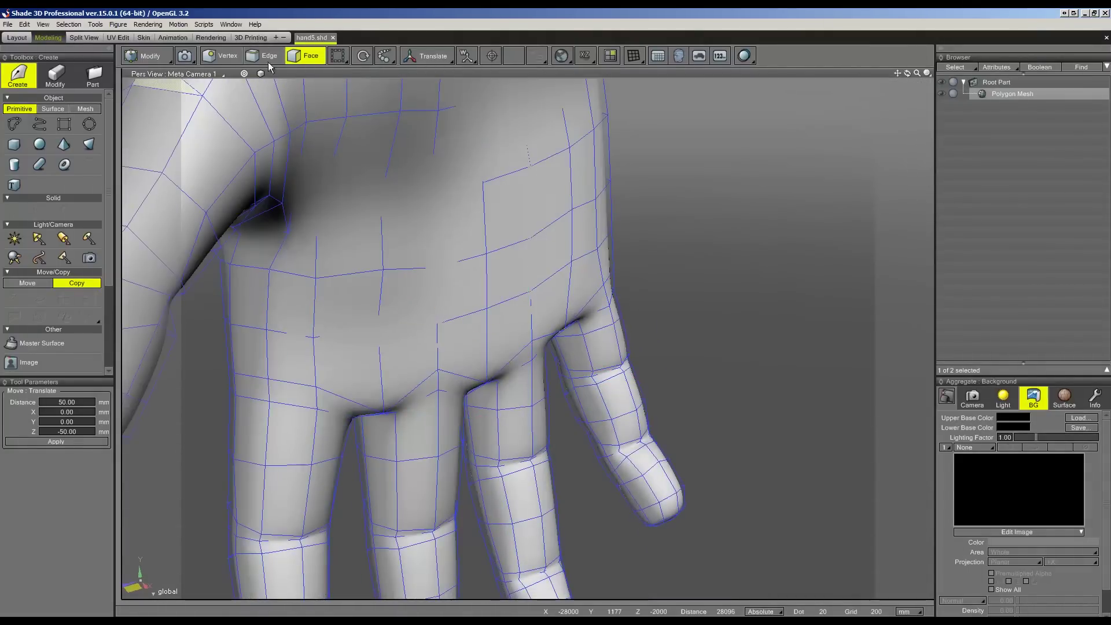
pyautogui.click(249, 58)
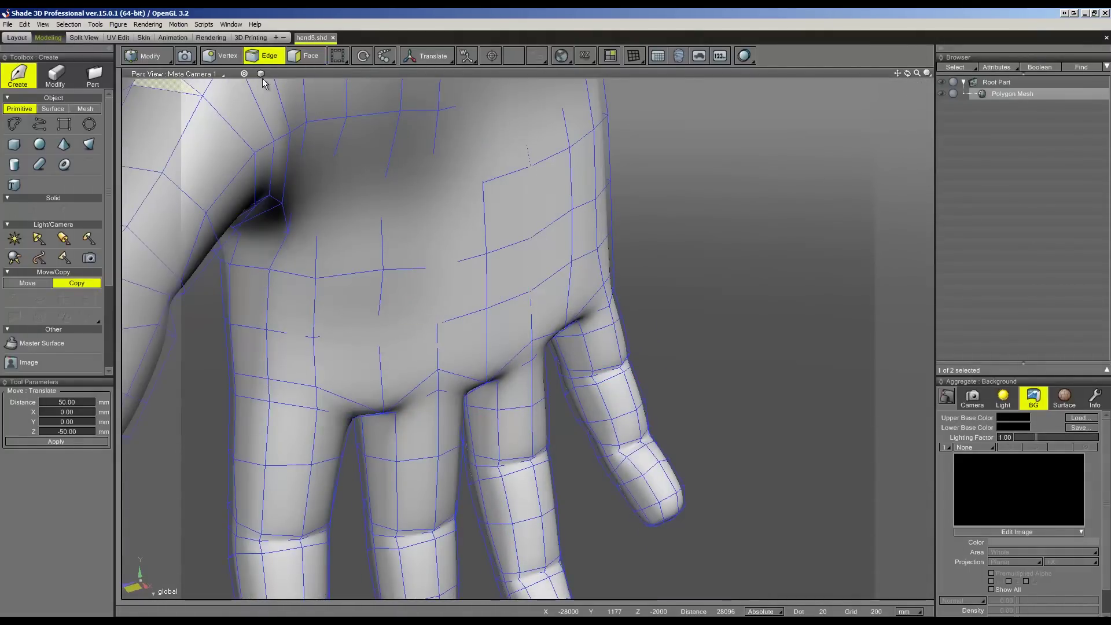
# - Select the whole edge loop running across the knuckles using loop selection
pyautogui.rightClick(480, 323)
pyautogui.click(509, 322)
pyautogui.click(436, 346)
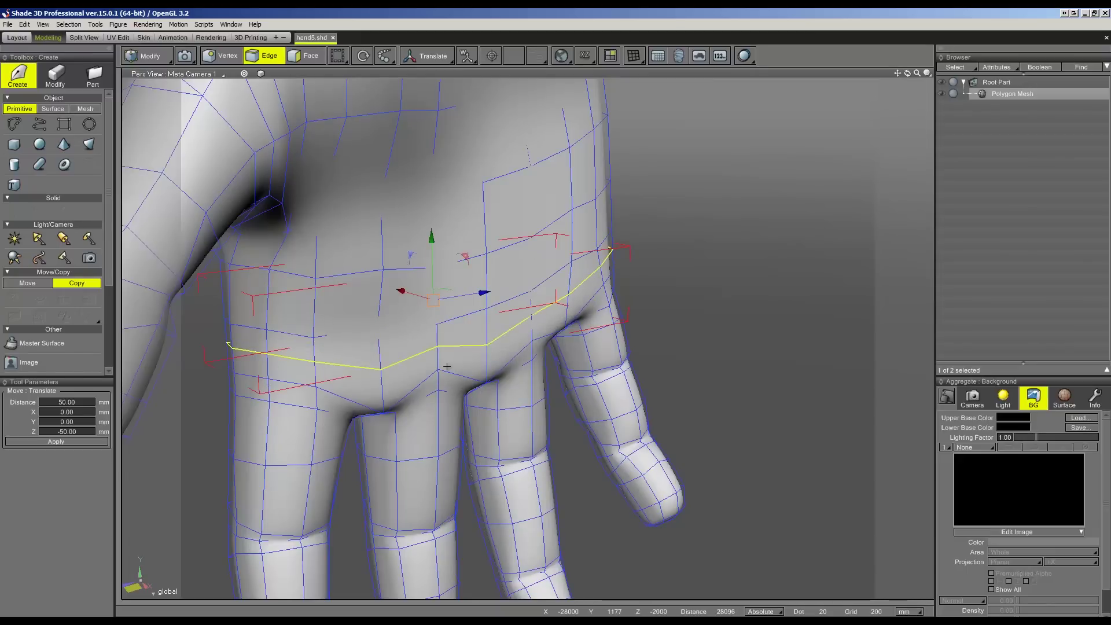
pyautogui.moveTo(387, 355); pyautogui.dragTo(463, 317, button='middle')
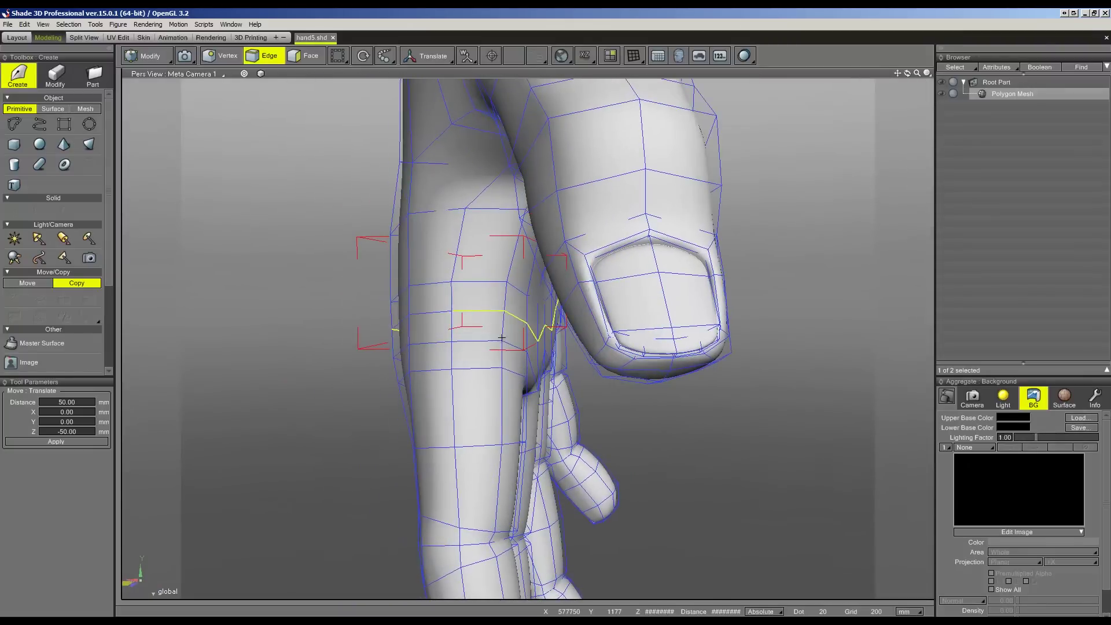
pyautogui.moveTo(495, 315); pyautogui.dragTo(449, 328, button='middle')
pyautogui.moveTo(326, 257); pyautogui.dragTo(519, 335)
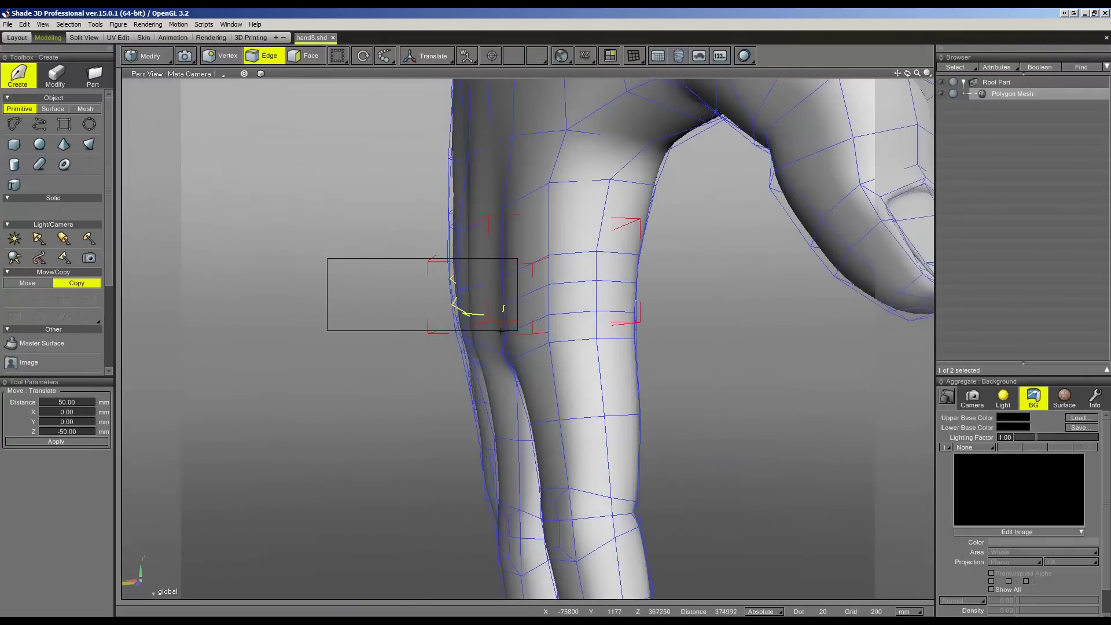
pyautogui.moveTo(519, 335); pyautogui.dragTo(640, 325, button='middle')
# - Slide the knuckle edge loop -100 mm along X with the manipulator
pyautogui.moveTo(642, 334); pyautogui.dragTo(426, 247)
pyautogui.moveTo(426, 246)
pyautogui.mouseDown(button='middle')
pyautogui.moveTo(224, 258)
pyautogui.moveTo(641, 294)
pyautogui.mouseUp(button='middle')
pyautogui.moveTo(577, 271); pyautogui.dragTo(579, 273)
pyautogui.moveTo(578, 272)
pyautogui.mouseDown(button='middle')
pyautogui.moveTo(632, 293)
pyautogui.moveTo(617, 300)
pyautogui.mouseUp(button='middle')
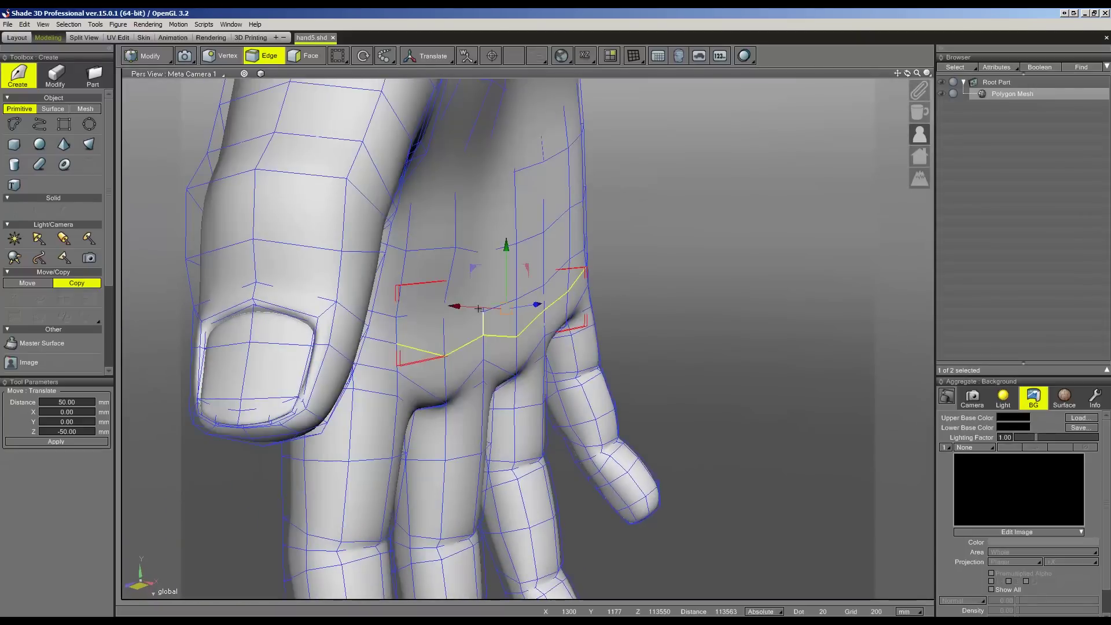
pyautogui.moveTo(478, 308); pyautogui.dragTo(485, 314)
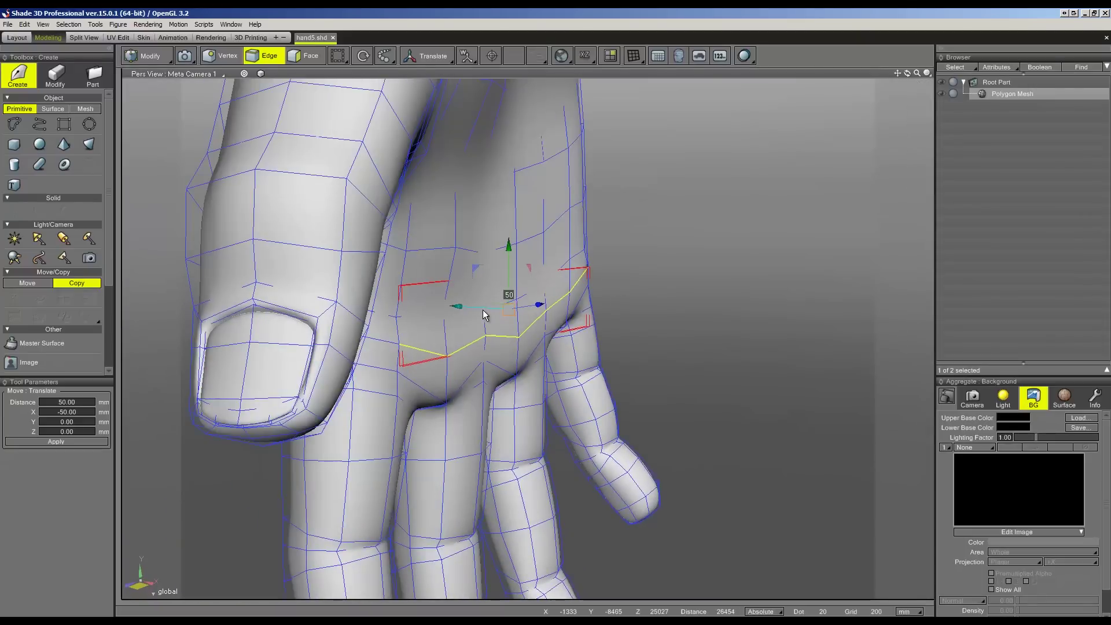
pyautogui.click(484, 314)
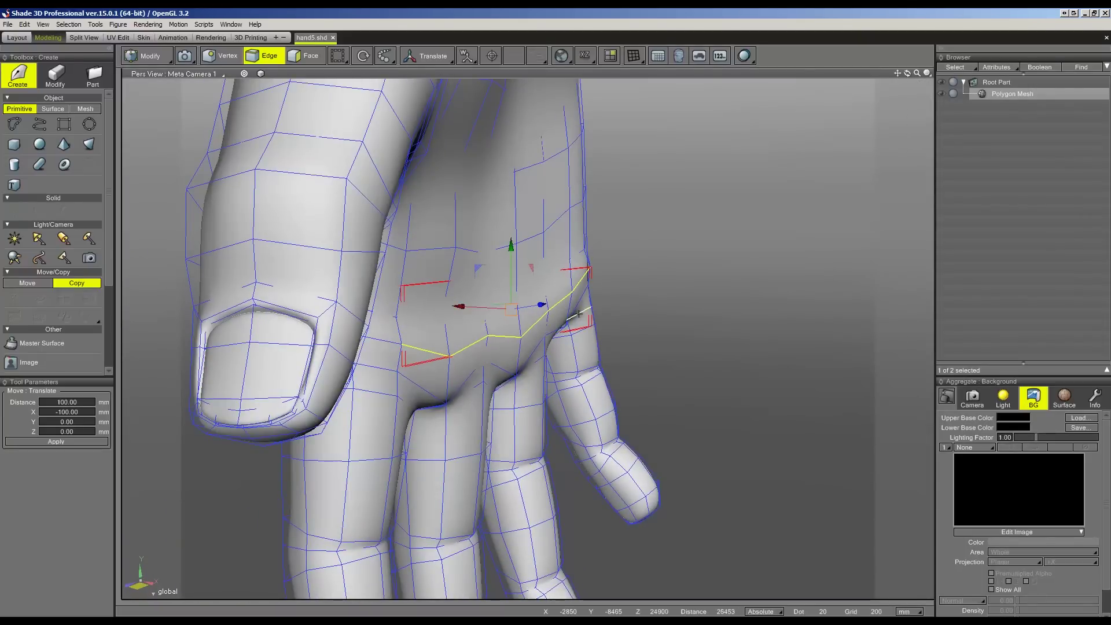
# - Check the shifted knuckle loop from a new angle, then select the edges circling the wrist
pyautogui.scroll(-2, 639, 302)
pyautogui.scroll(-1, 641, 300)
pyautogui.moveTo(641, 300); pyautogui.dragTo(626, 322, button='middle')
pyautogui.moveTo(632, 323); pyautogui.dragTo(635, 321, button='middle')
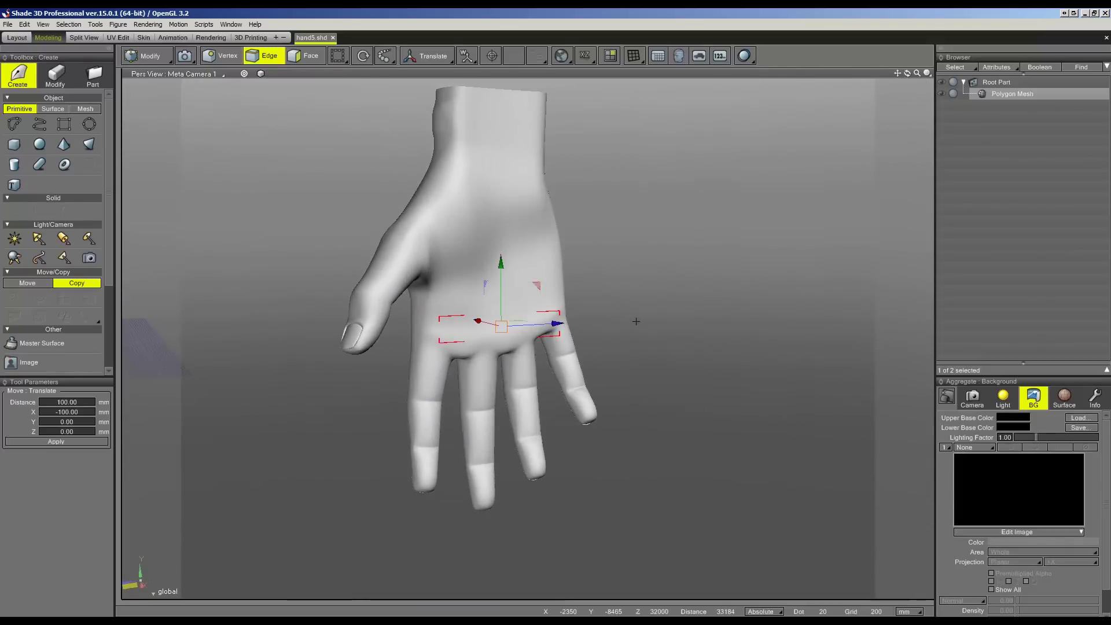
pyautogui.scroll(2, 457, 178)
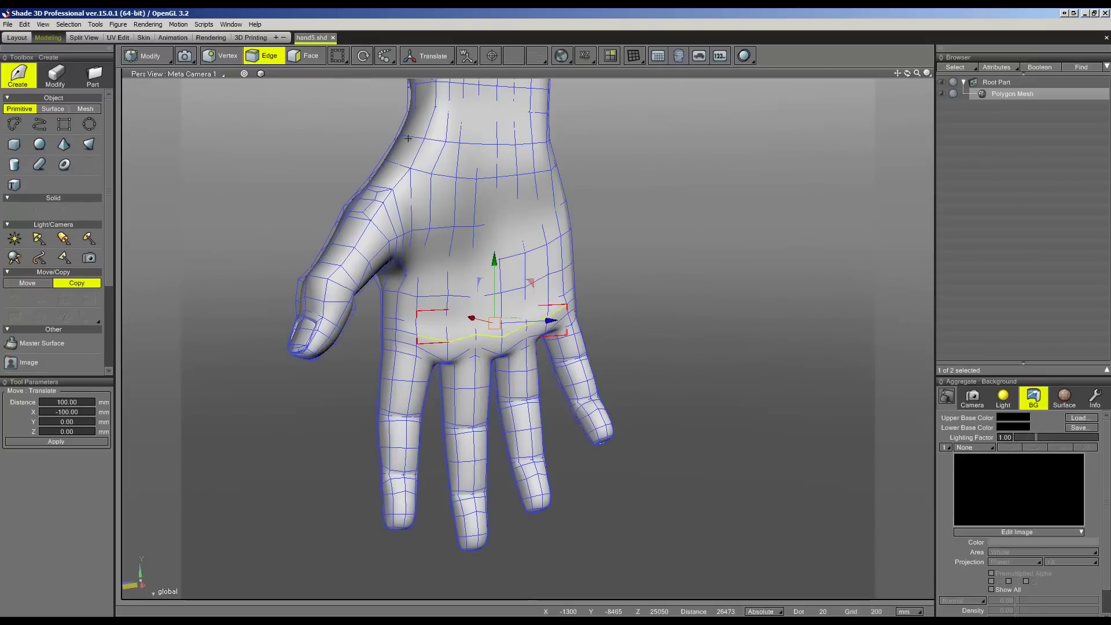
pyautogui.scroll(3, 244, 74)
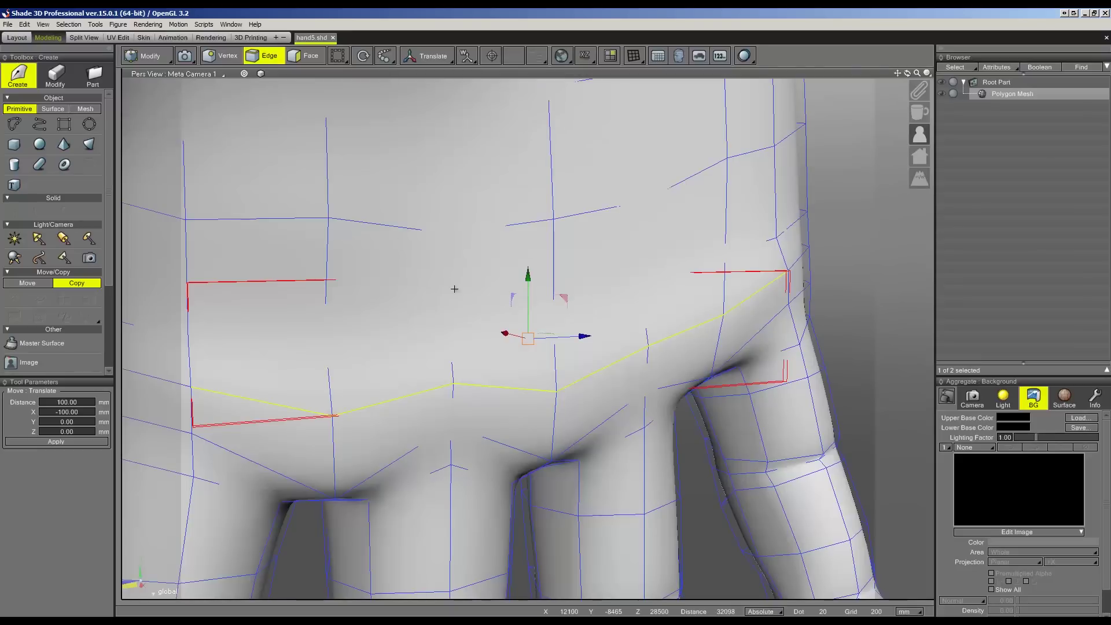
pyautogui.scroll(-1, 525, 220)
pyautogui.scroll(-2, 525, 220)
pyautogui.click(384, 133)
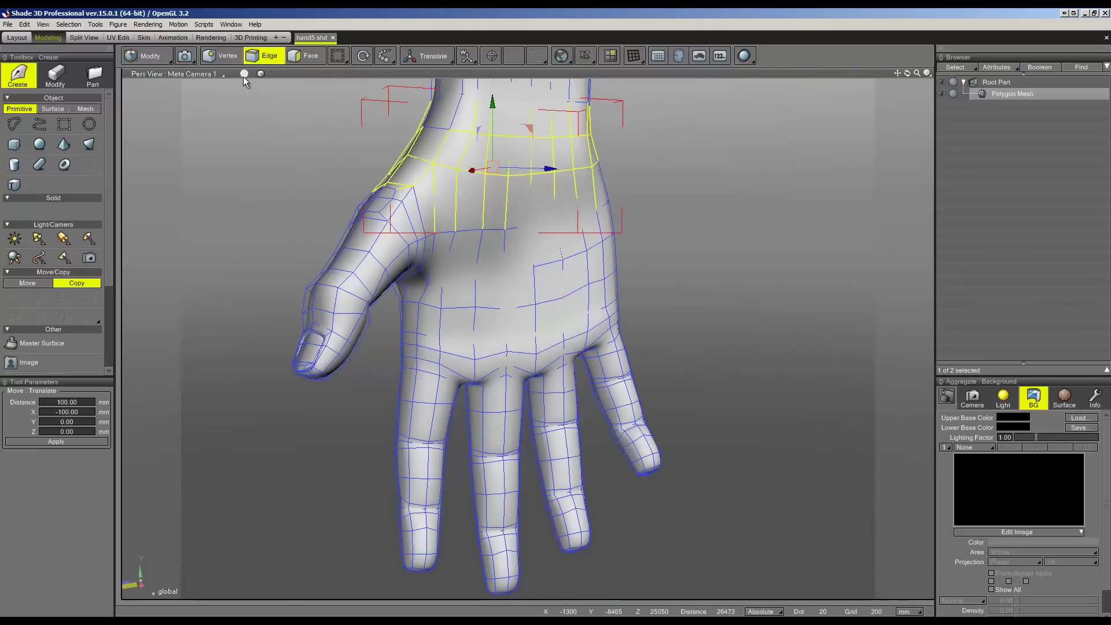
# - Clear the wrist edge selection and select a vertex on the back of the wrist in Vertex mode
pyautogui.scroll(3, 244, 76)
pyautogui.moveTo(632, 317); pyautogui.dragTo(775, 308, button='middle')
pyautogui.click(734, 280)
pyautogui.scroll(4, 578, 296)
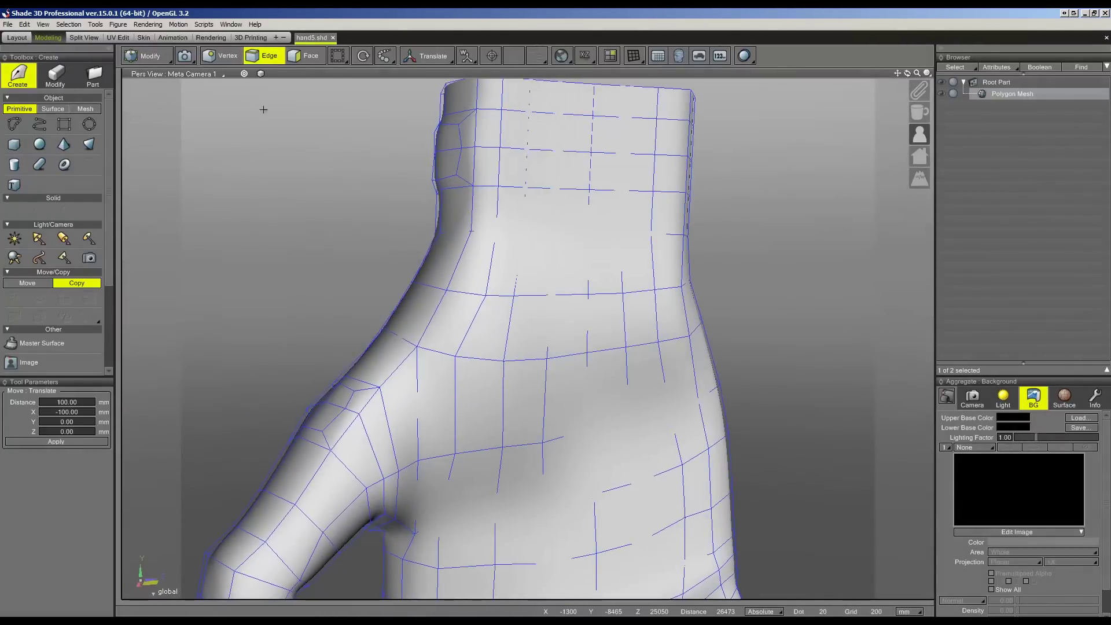
pyautogui.click(220, 55)
pyautogui.scroll(2, 548, 270)
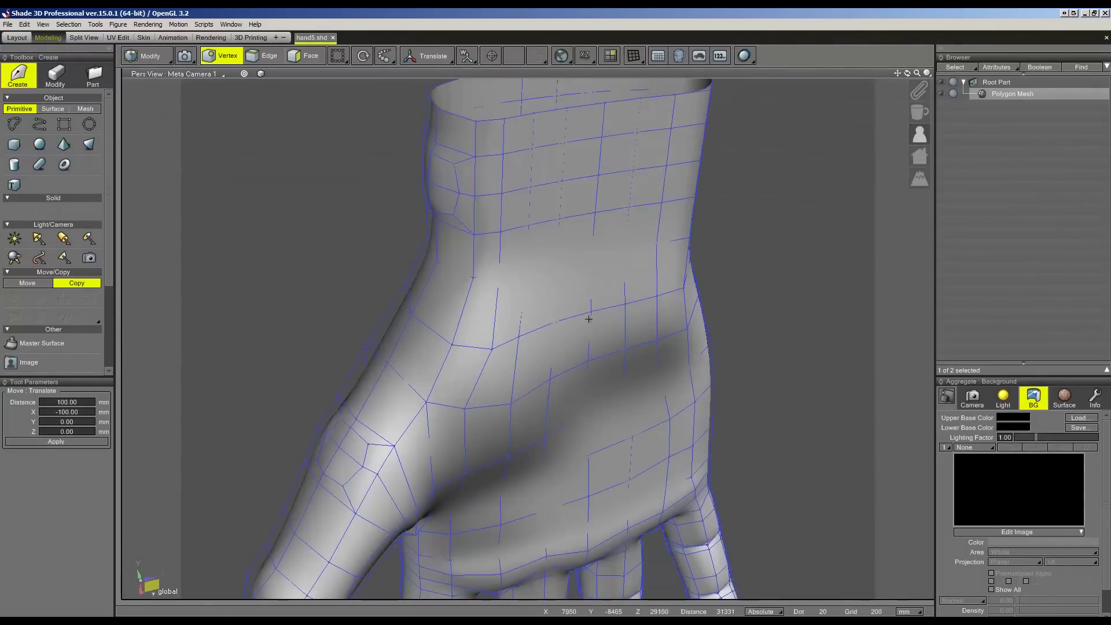
pyautogui.click(576, 296)
# - Move the wrist vertex along X until it settles at about -92.88 mm
pyautogui.press('Right')
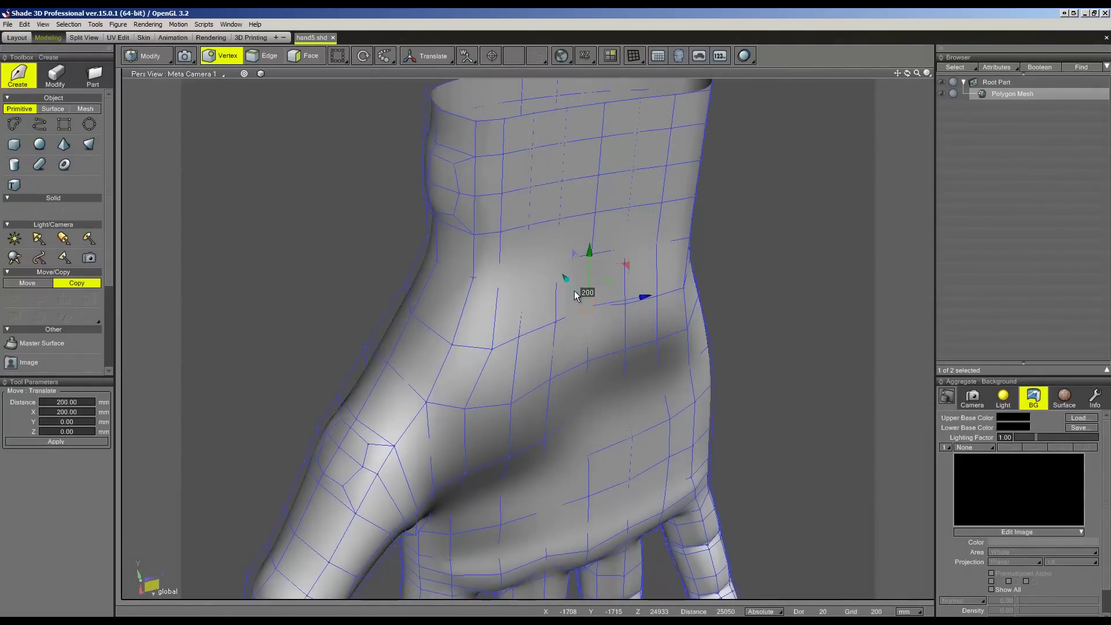
pyautogui.moveTo(579, 296); pyautogui.dragTo(575, 299)
pyautogui.moveTo(518, 337); pyautogui.dragTo(514, 328)
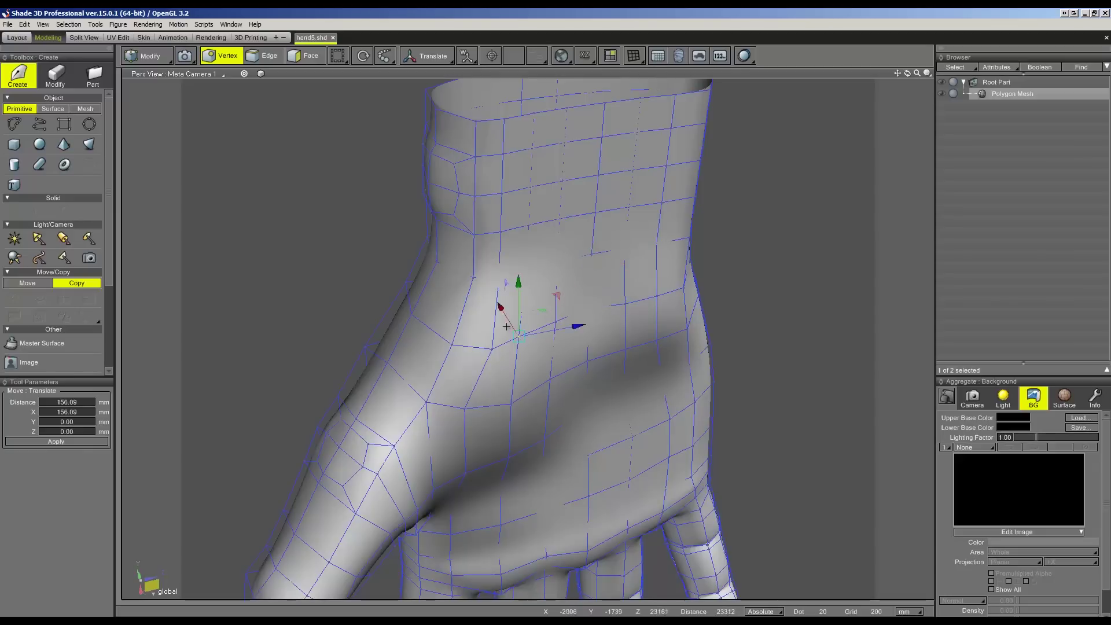
pyautogui.moveTo(514, 328); pyautogui.dragTo(550, 313)
pyautogui.moveTo(586, 347); pyautogui.dragTo(515, 356, button='middle')
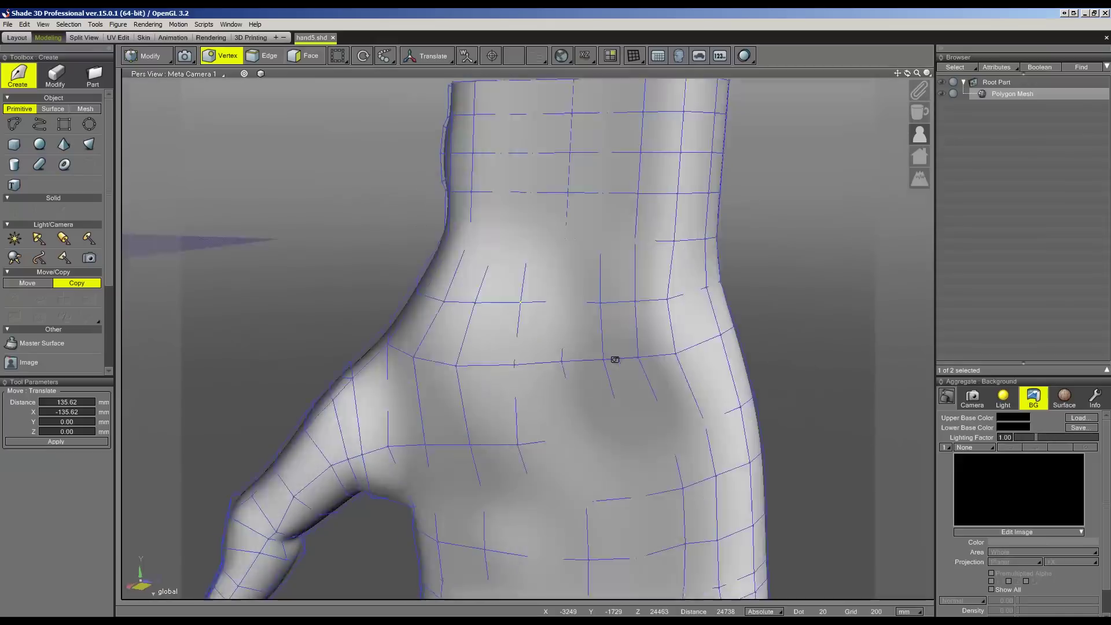
pyautogui.moveTo(515, 356); pyautogui.dragTo(514, 355)
# - Orbit and zoom to review the smoothed hand, centring the view on the wrist vertex
pyautogui.scroll(3, 488, 395)
pyautogui.scroll(-2, 488, 395)
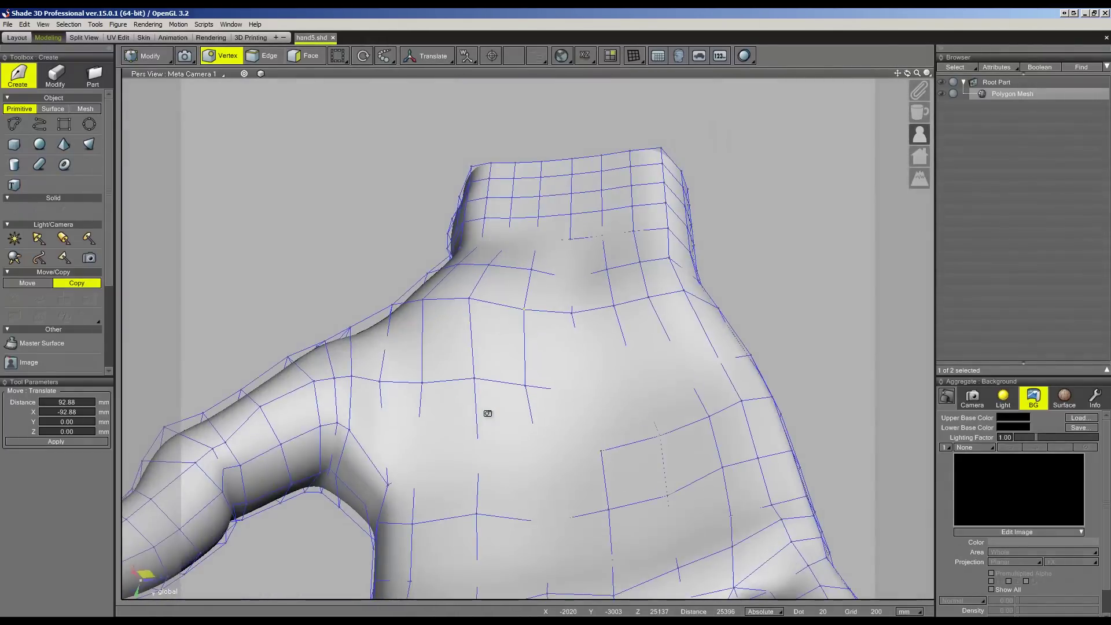
pyautogui.moveTo(485, 414); pyautogui.dragTo(433, 384, button='middle')
pyautogui.scroll(-2, 434, 384)
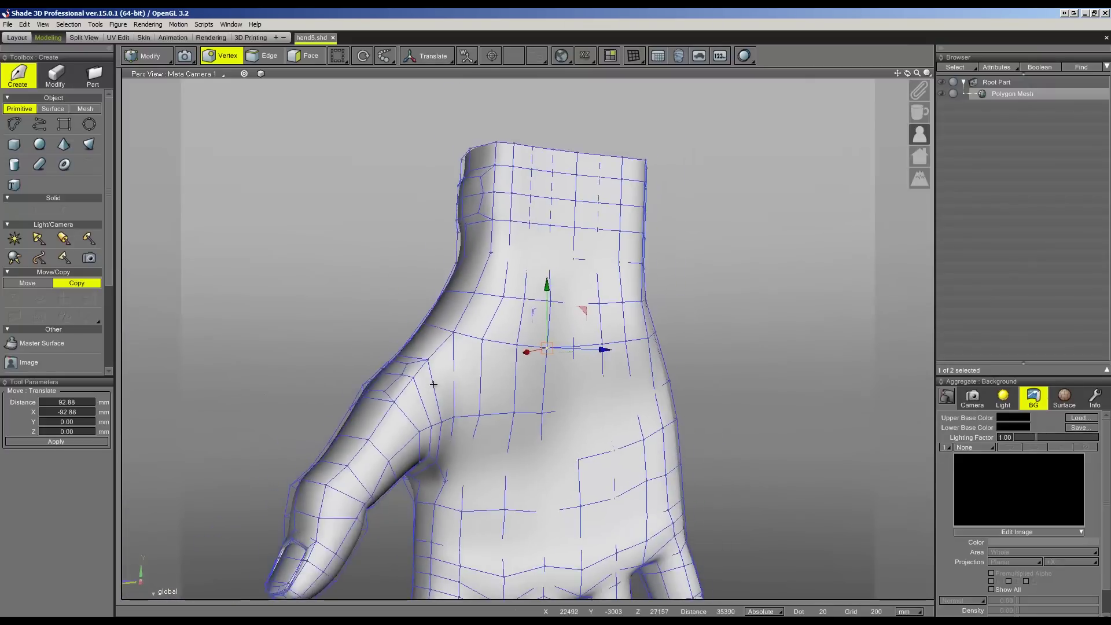
pyautogui.scroll(-1, 433, 384)
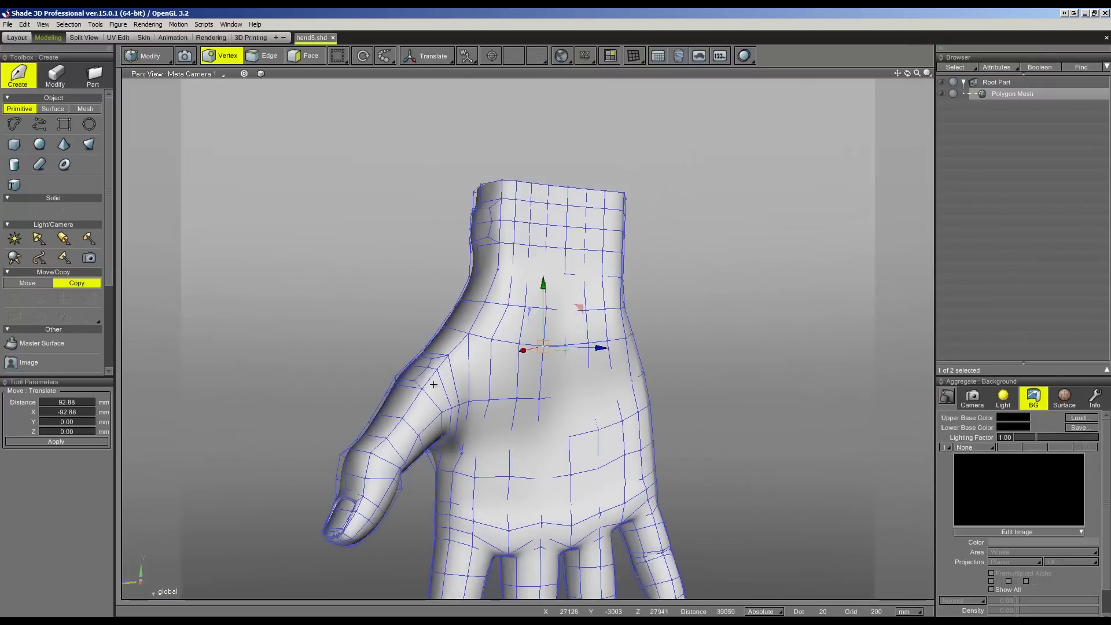
pyautogui.scroll(-3, 434, 384)
pyautogui.moveTo(587, 401); pyautogui.dragTo(665, 382, button='middle')
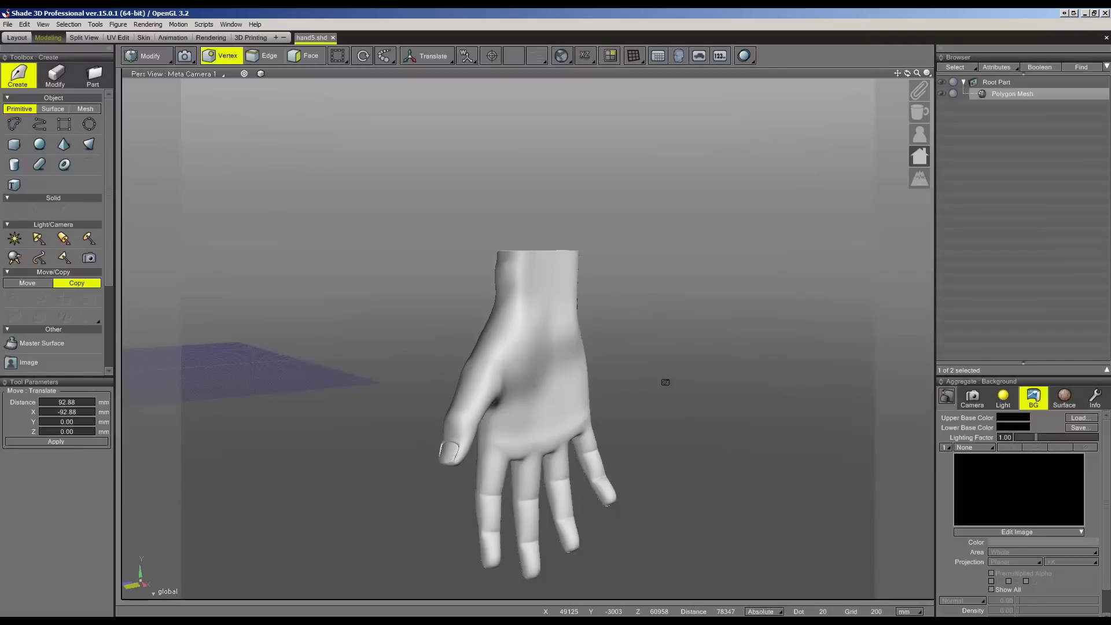
pyautogui.moveTo(387, 171); pyautogui.dragTo(691, 591)
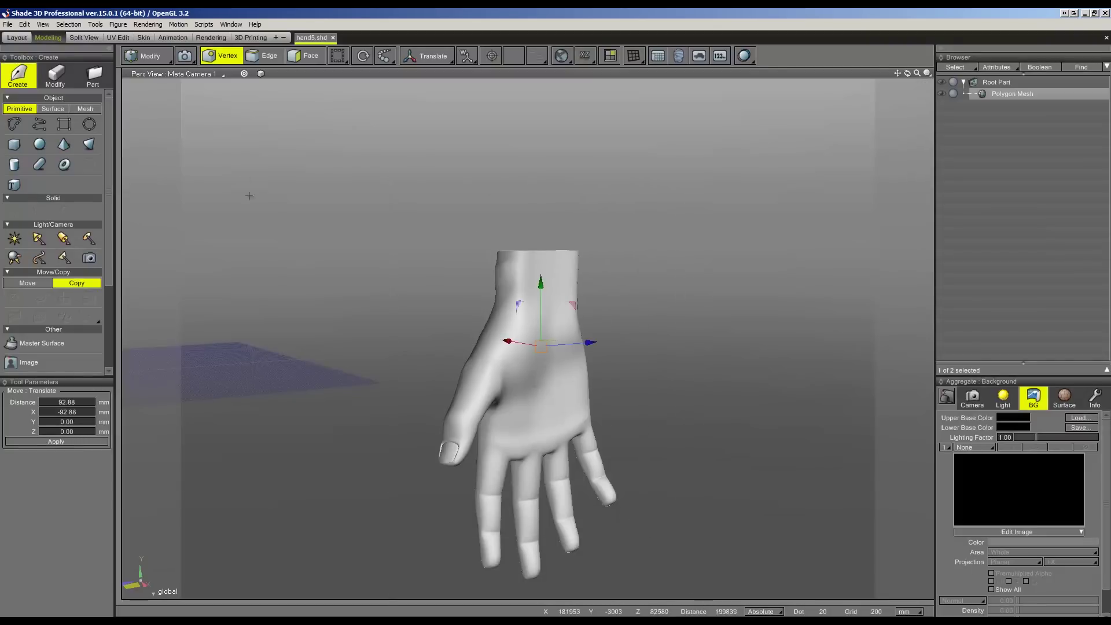
pyautogui.click(243, 74)
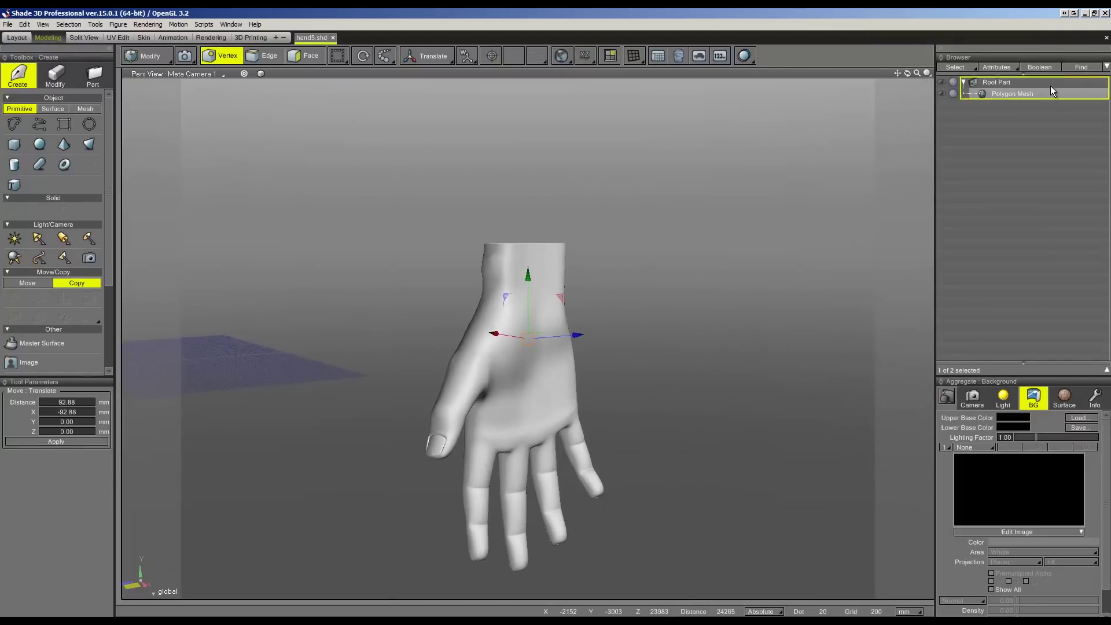